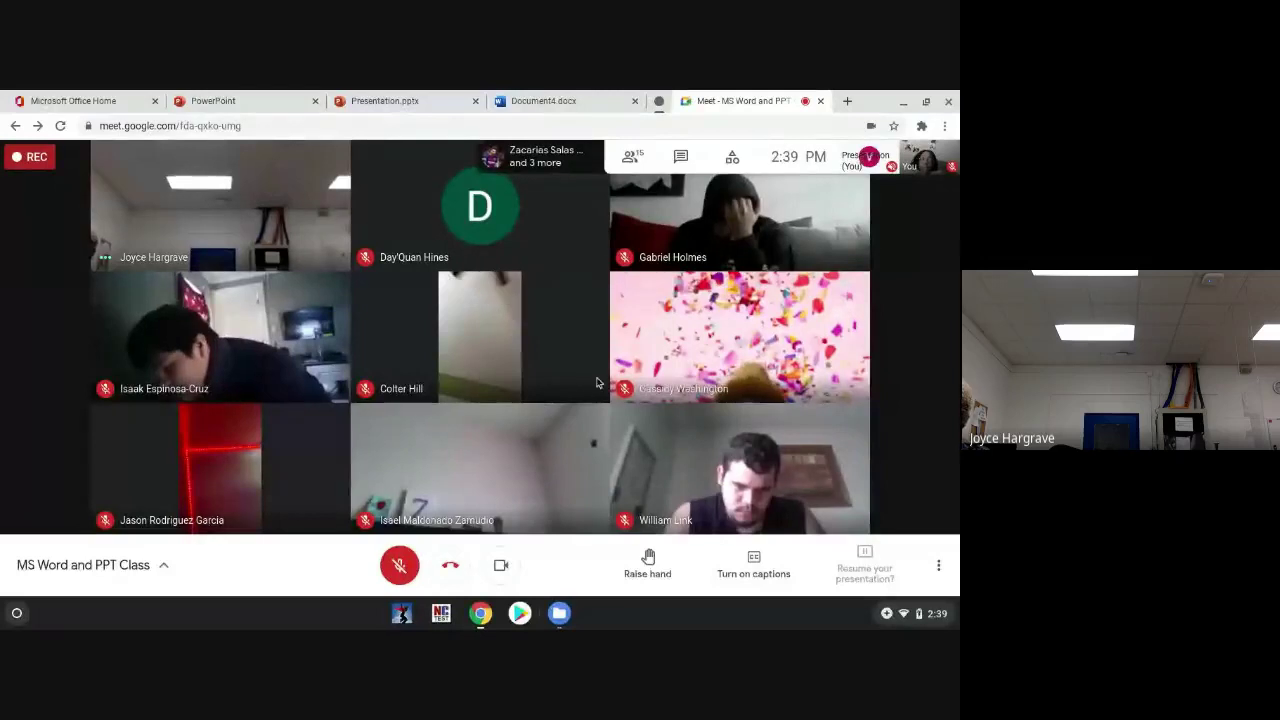
Step: Resume the Meet presentation, toggle the mic on and off, and switch to Presentation.pptx
{"action": "left_click", "coordinate": [866, 557]}
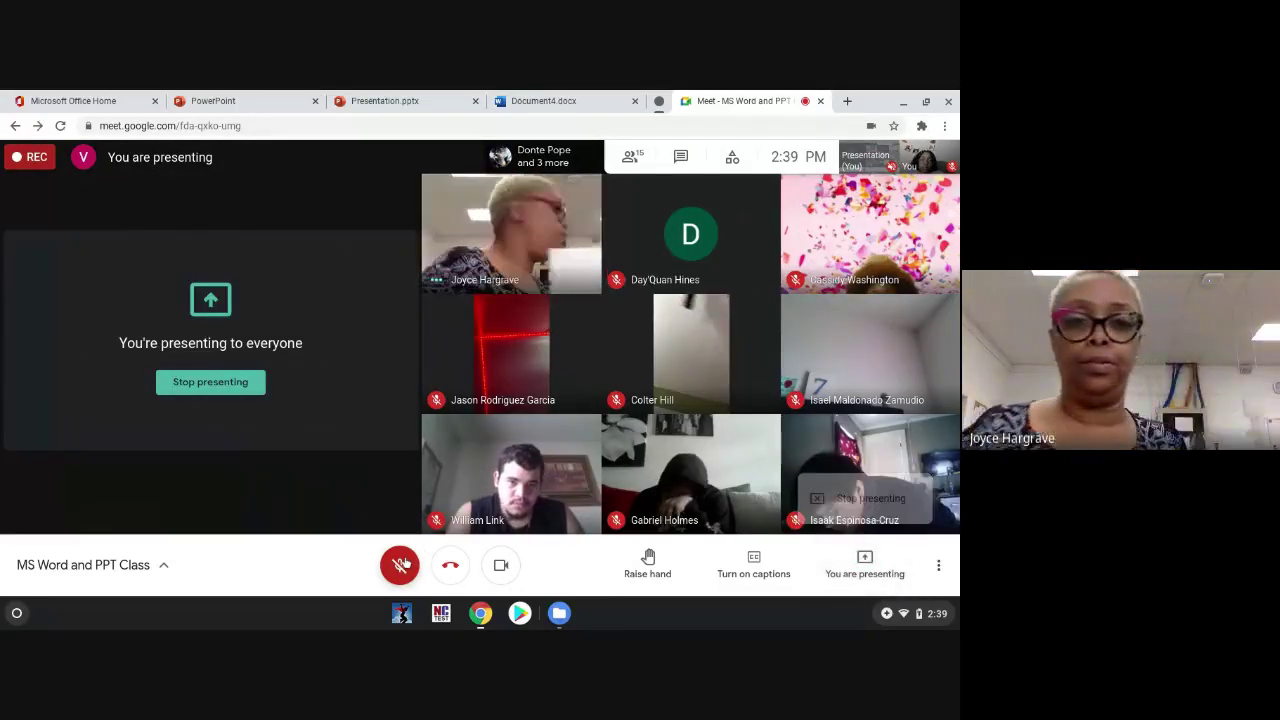
{"action": "left_click", "coordinate": [402, 565]}
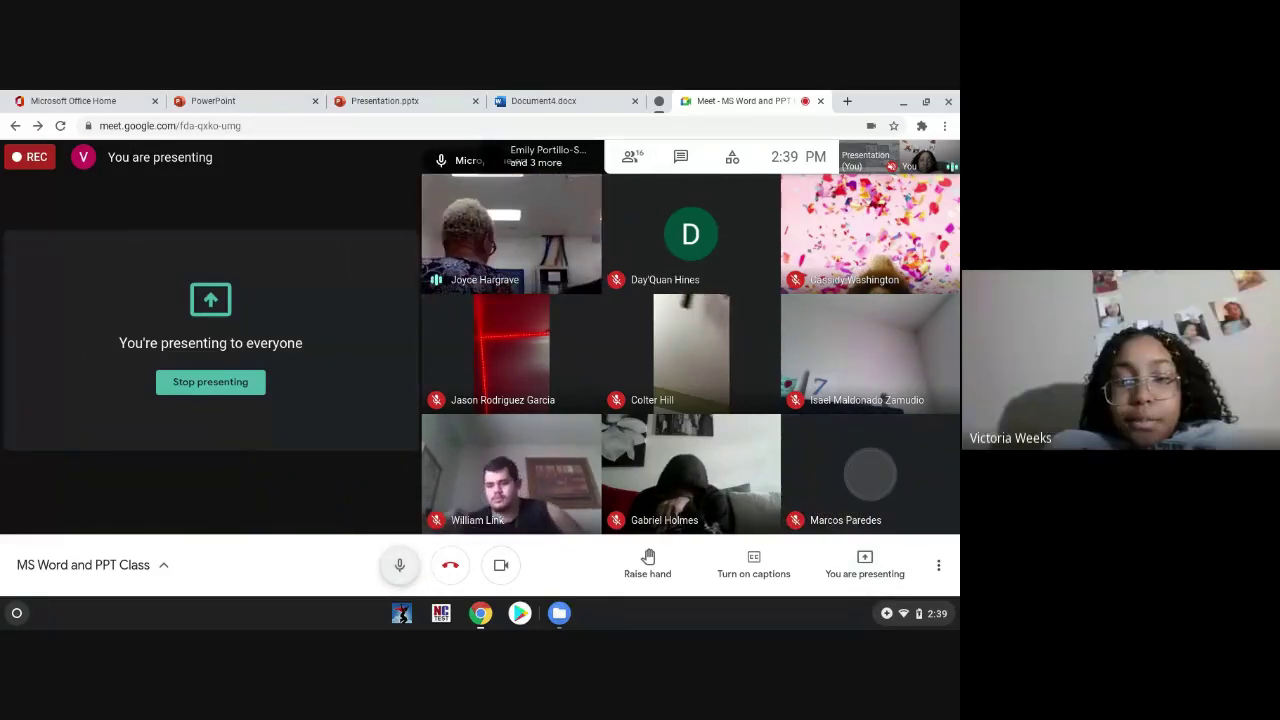
{"action": "left_click", "coordinate": [403, 565]}
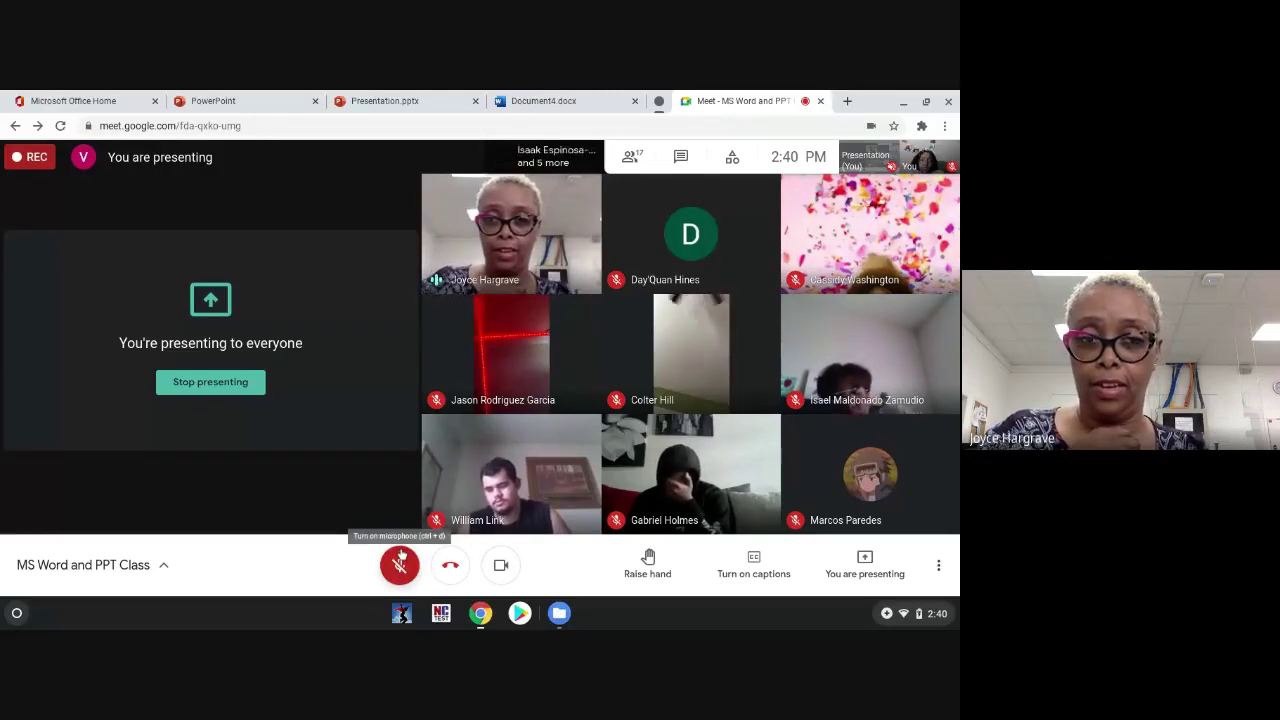
{"action": "left_click", "coordinate": [285, 97]}
{"action": "left_click", "coordinate": [372, 97]}
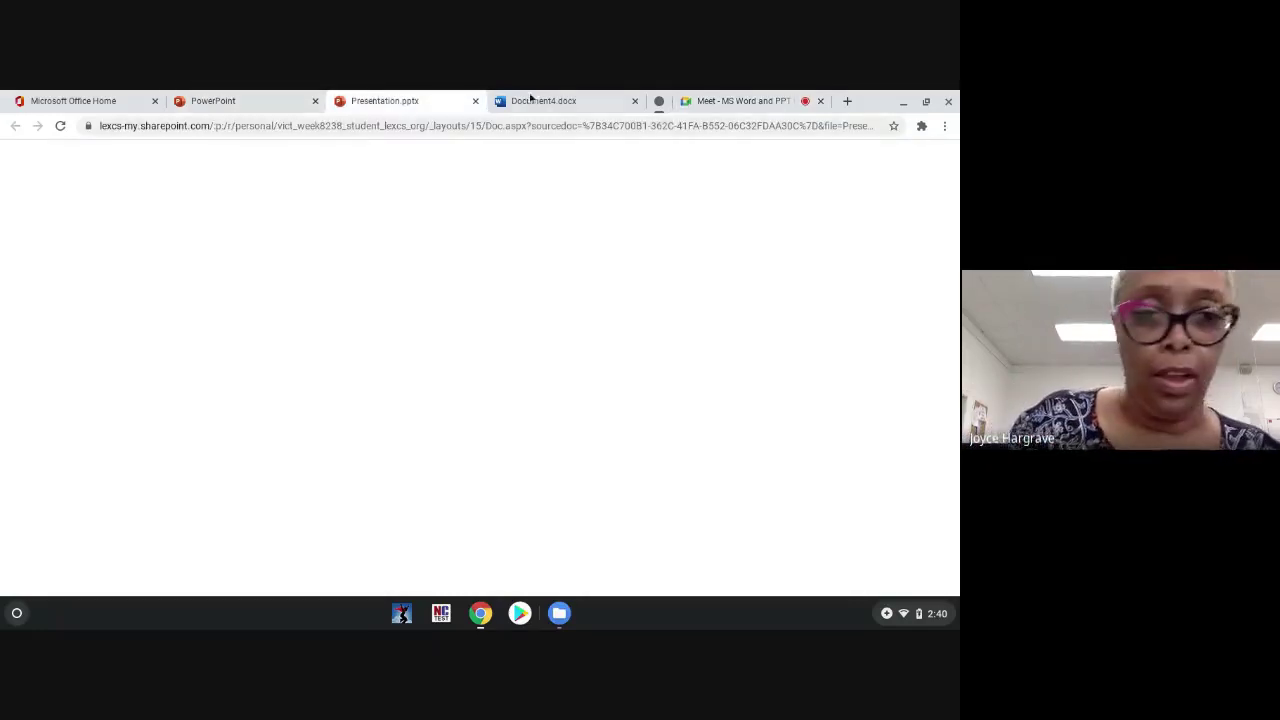
Step: Close the Presentation.pptx tab and return to the PowerPoint start page
{"action": "left_click", "coordinate": [707, 97]}
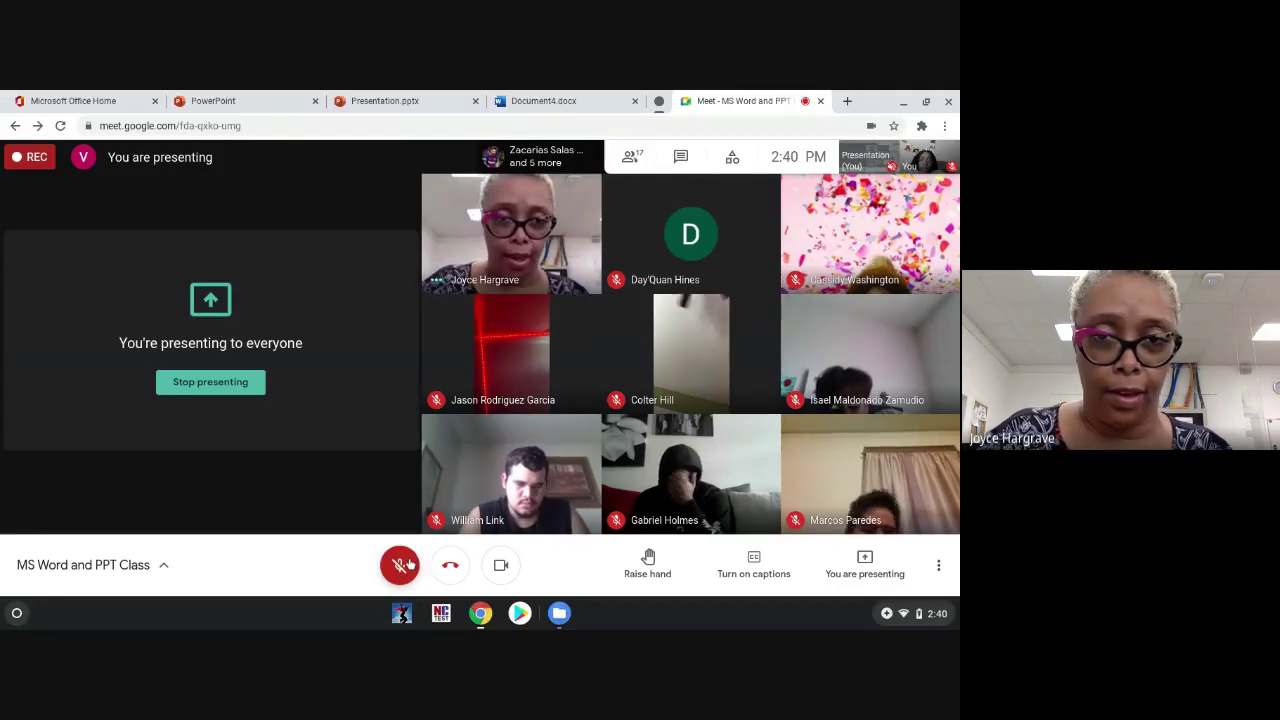
{"action": "left_click", "coordinate": [410, 97]}
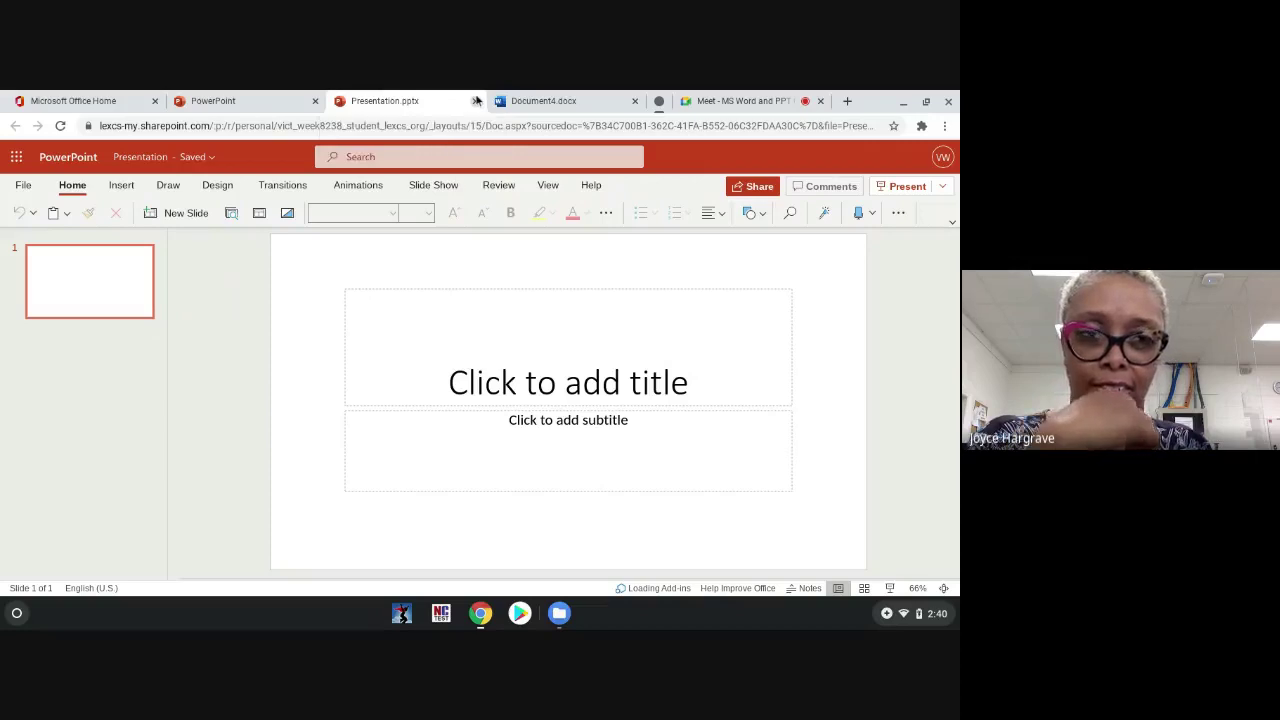
{"action": "left_click", "coordinate": [477, 101]}
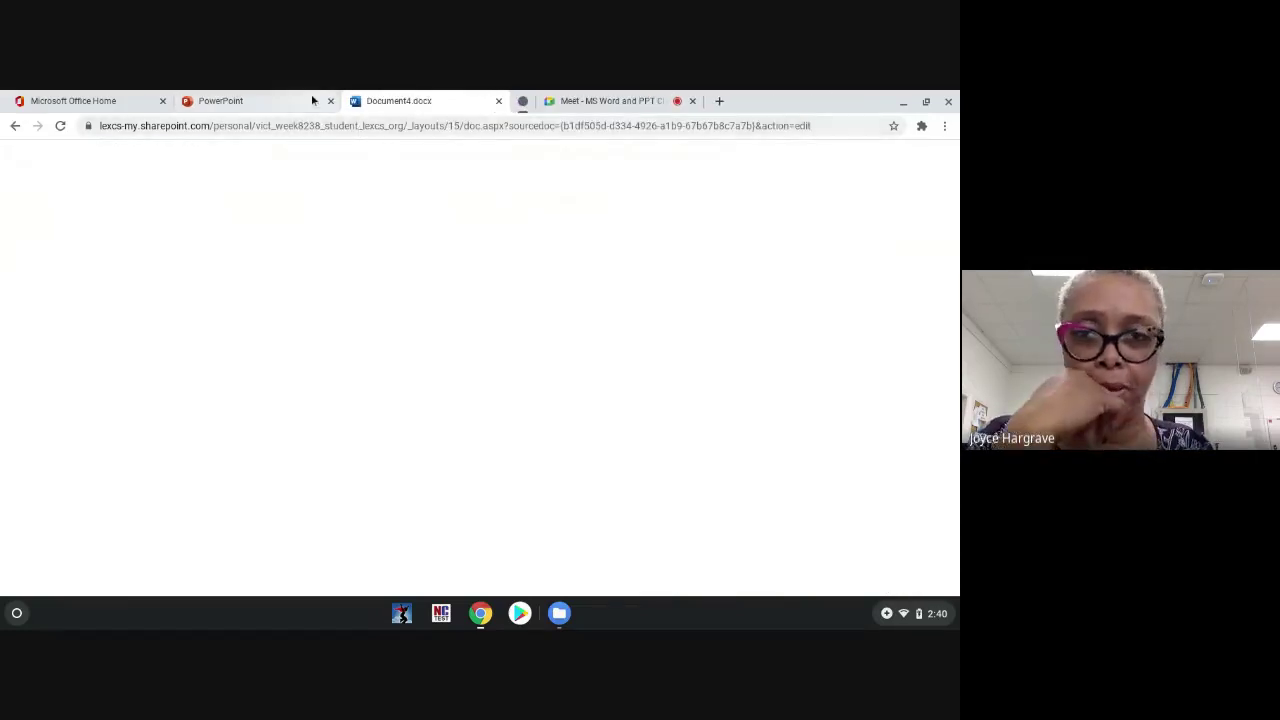
{"action": "left_click", "coordinate": [313, 101]}
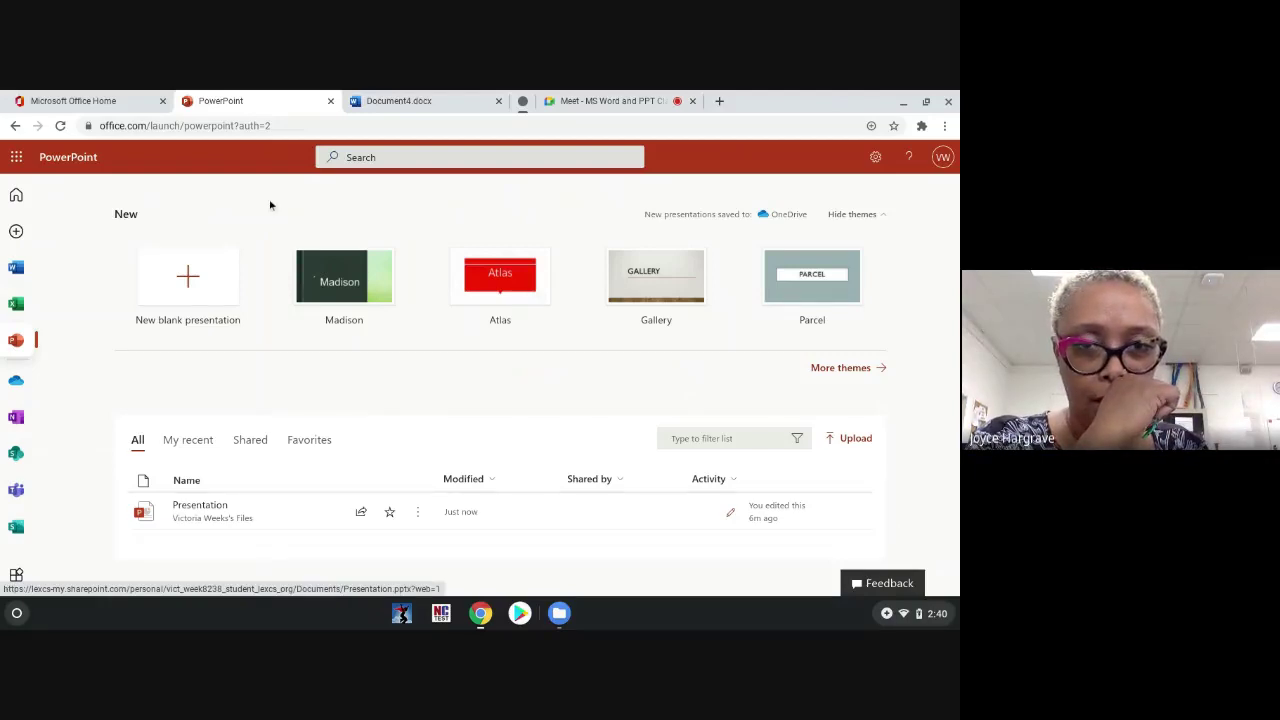
Step: Create a new blank presentation, Presentation1, from the PowerPoint start page
{"action": "left_click", "coordinate": [219, 275]}
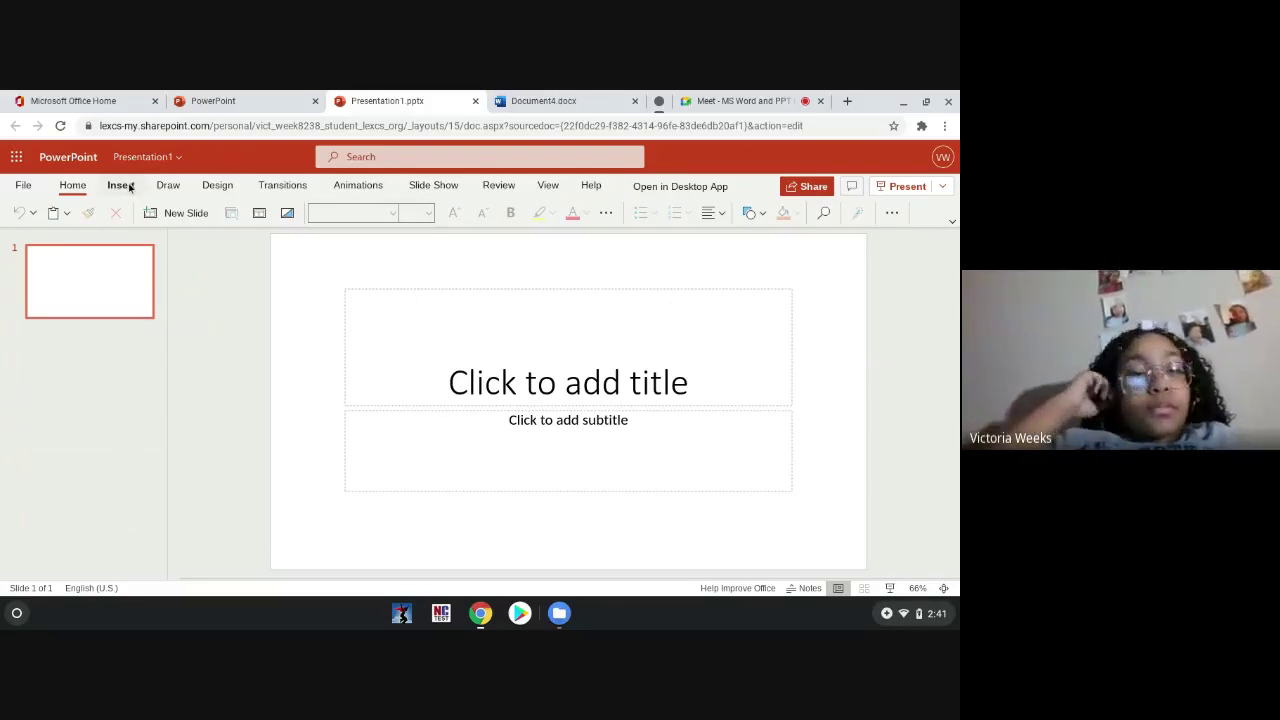
Step: Show the Insert tab's extra options and close the Designer suggestions pane
{"action": "left_click", "coordinate": [129, 187]}
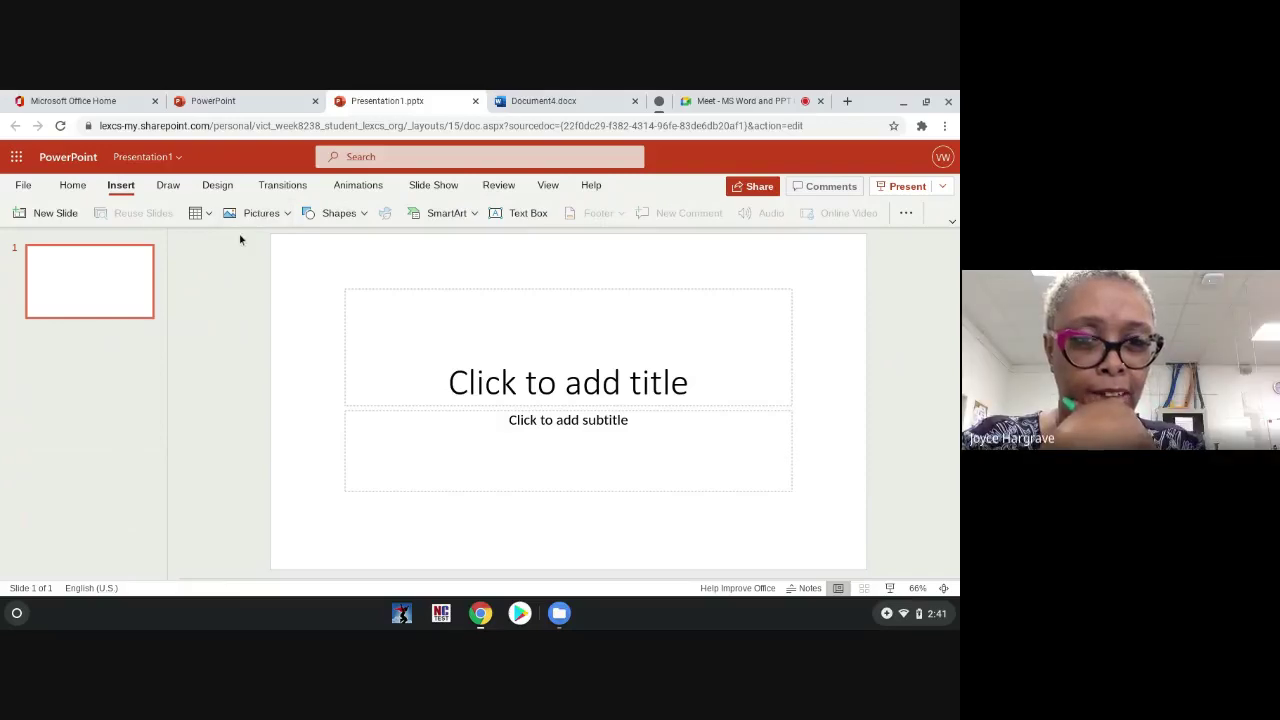
{"action": "left_click", "coordinate": [907, 213]}
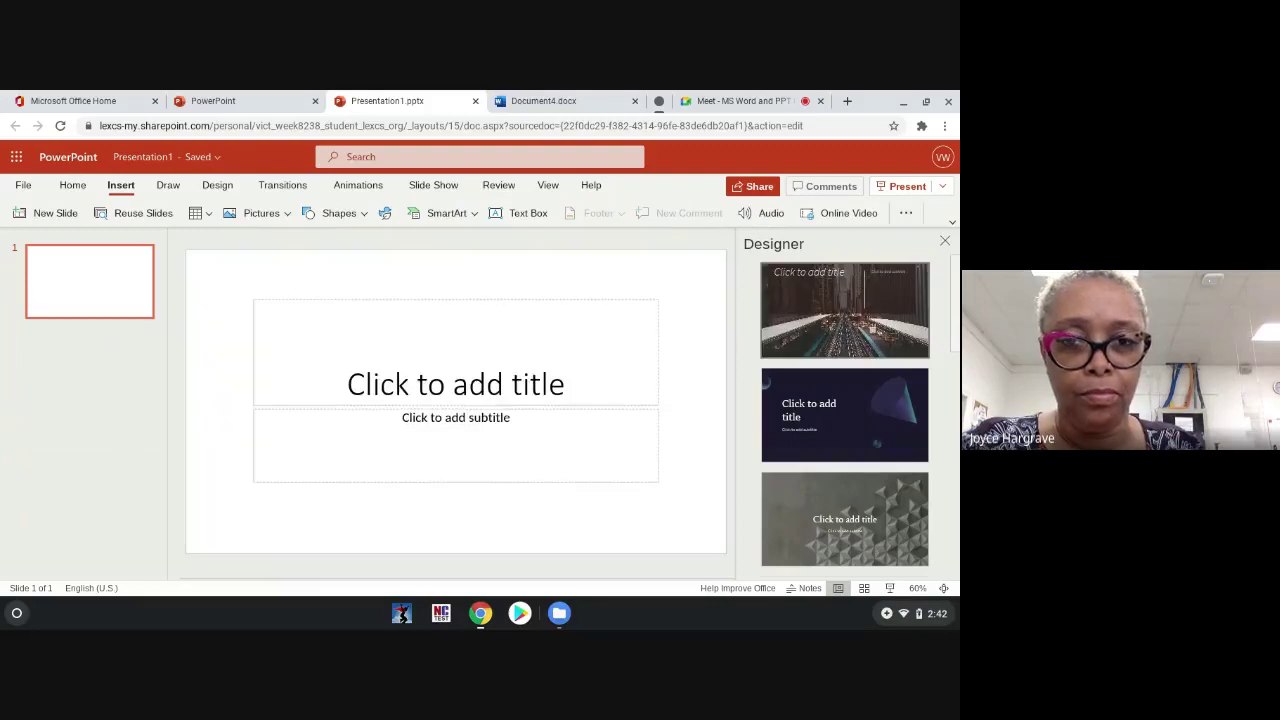
{"action": "left_click", "coordinate": [946, 242]}
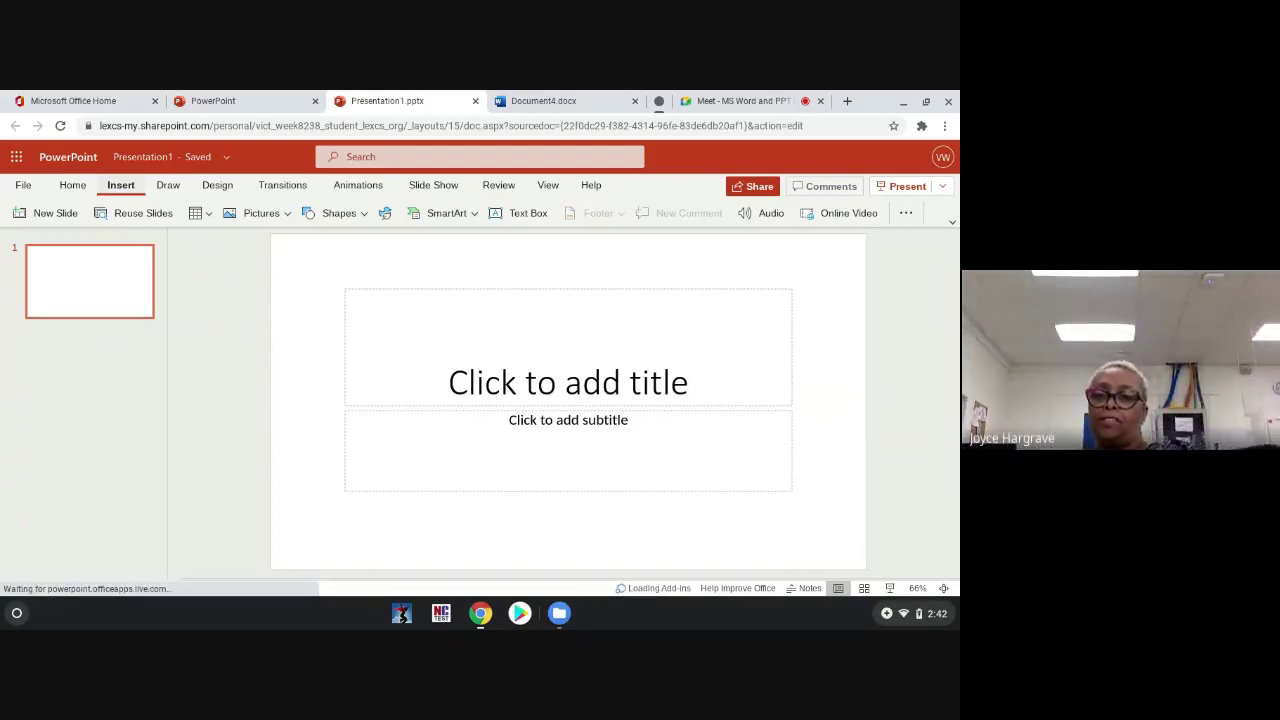
Step: Add Jasperactive for Office from My Add-ins via the Insert tab's Add-ins list
{"action": "left_click", "coordinate": [906, 215]}
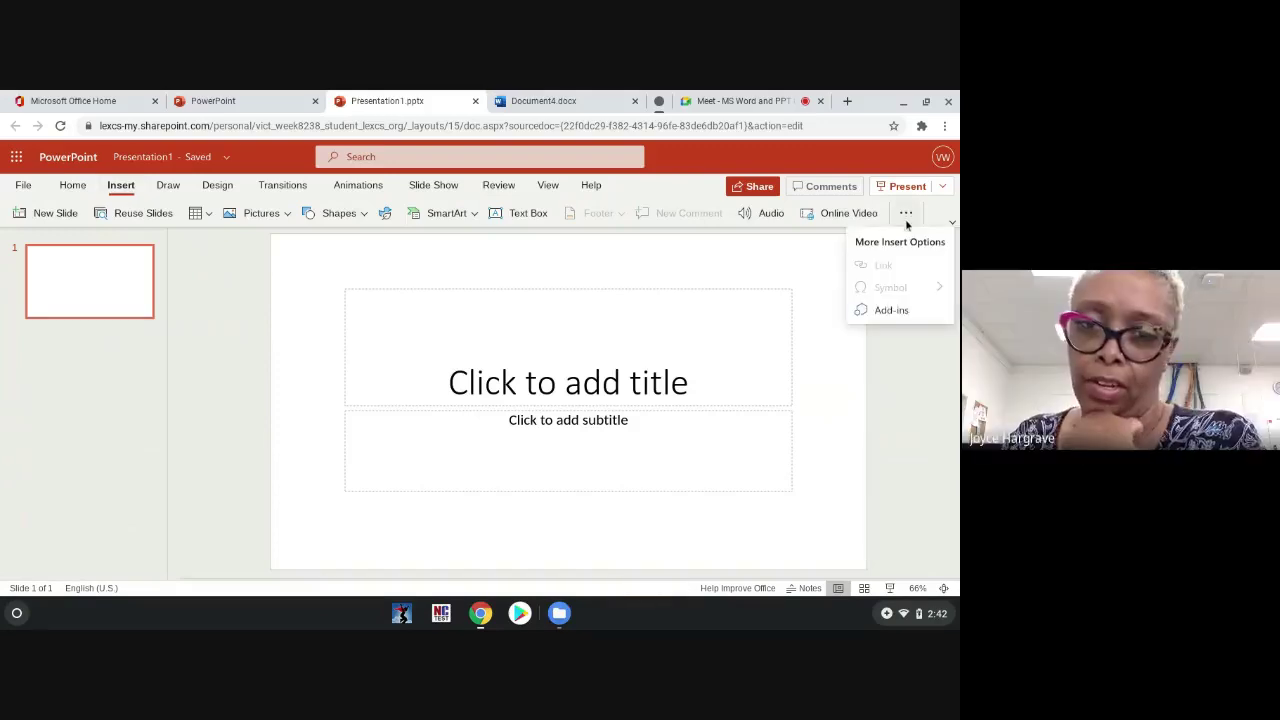
{"action": "left_click", "coordinate": [891, 310]}
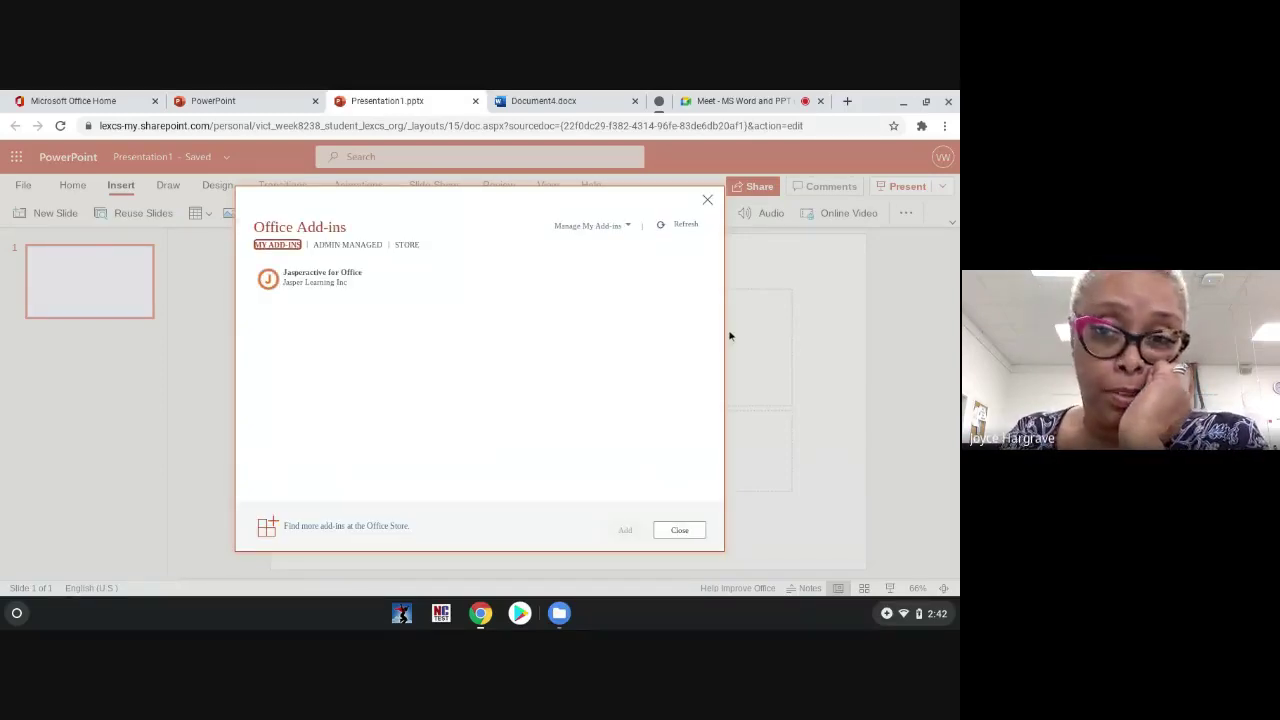
{"action": "mouse_move", "coordinate": [371, 277]}
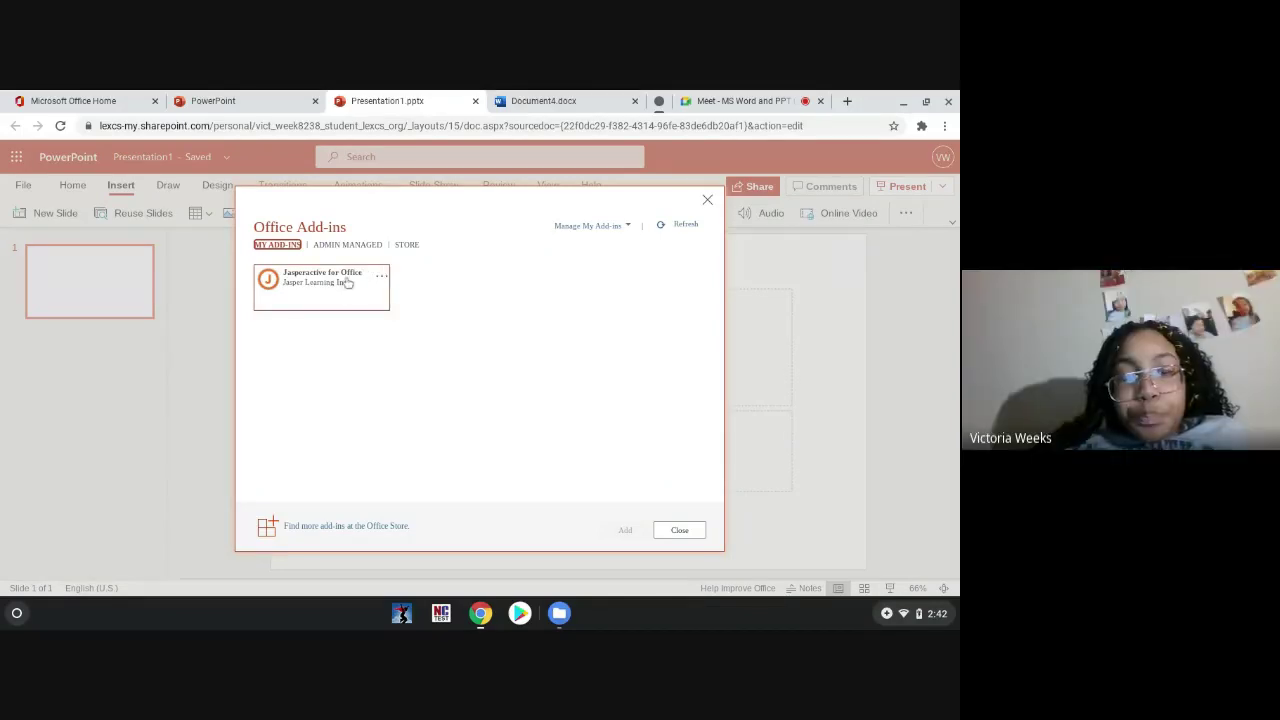
{"action": "left_click", "coordinate": [345, 282]}
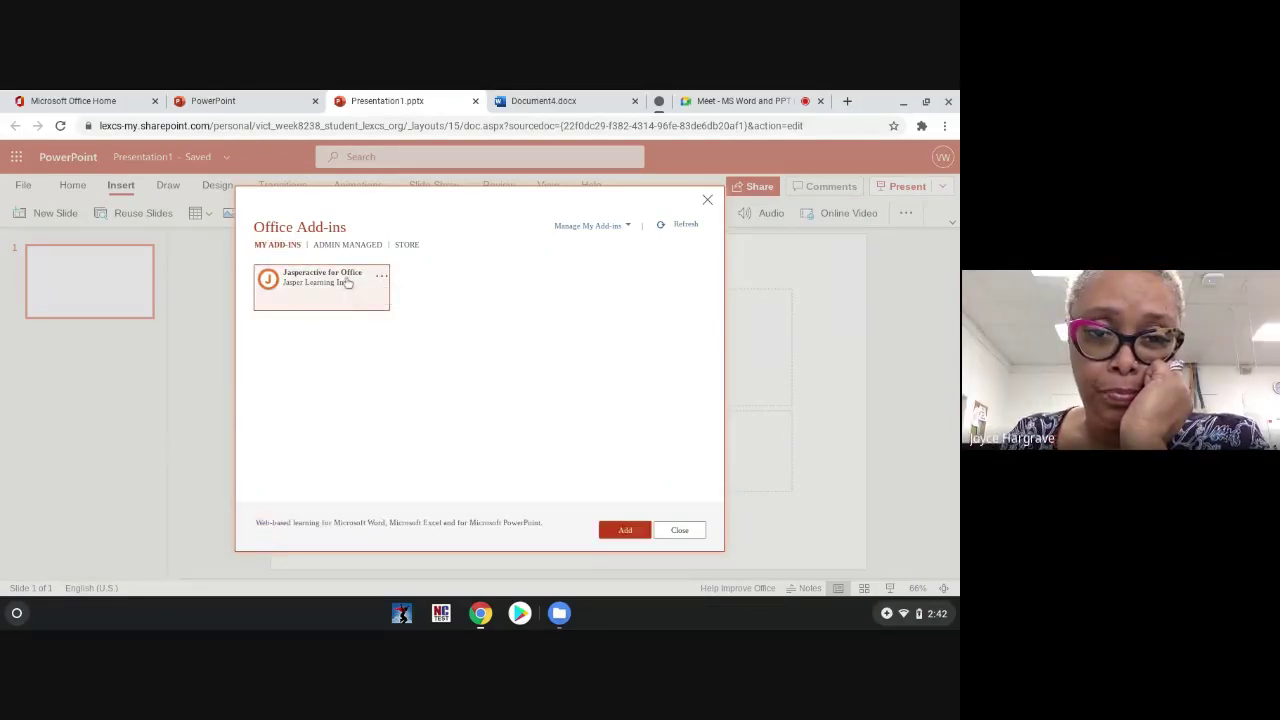
{"action": "left_click", "coordinate": [623, 529]}
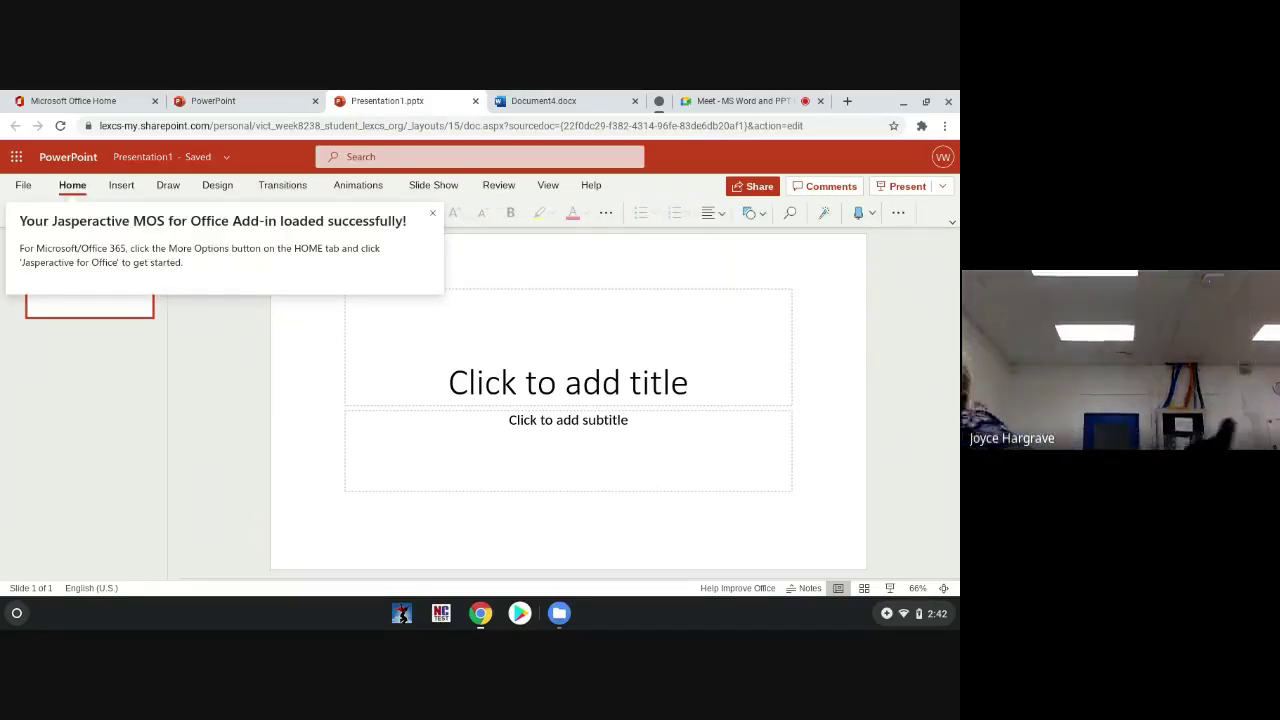
Step: Open the Jasperactive for Office pane from the Home tab's overflow menu and choose GET STARTED
{"action": "left_click", "coordinate": [898, 213]}
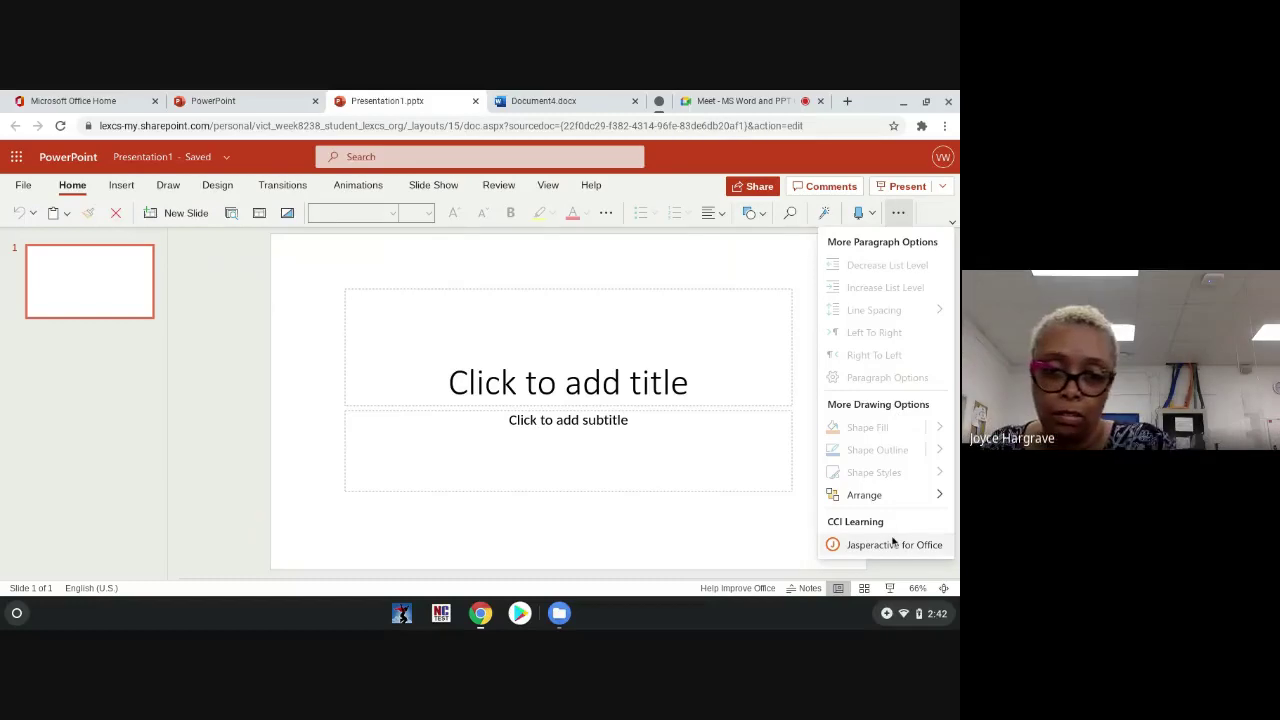
{"action": "left_click", "coordinate": [893, 544]}
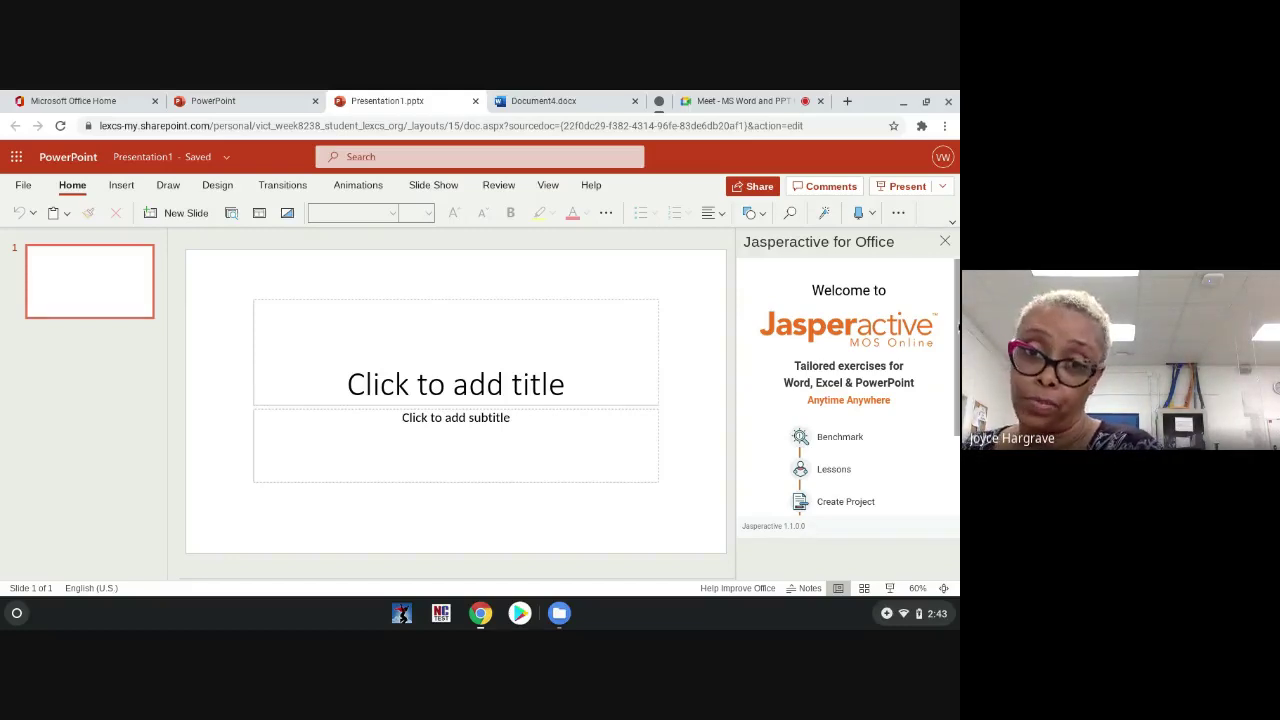
{"action": "scroll", "coordinate": [957, 372], "scroll_direction": "down", "scroll_amount": 2}
{"action": "scroll", "coordinate": [957, 372], "scroll_direction": "down", "scroll_amount": 3}
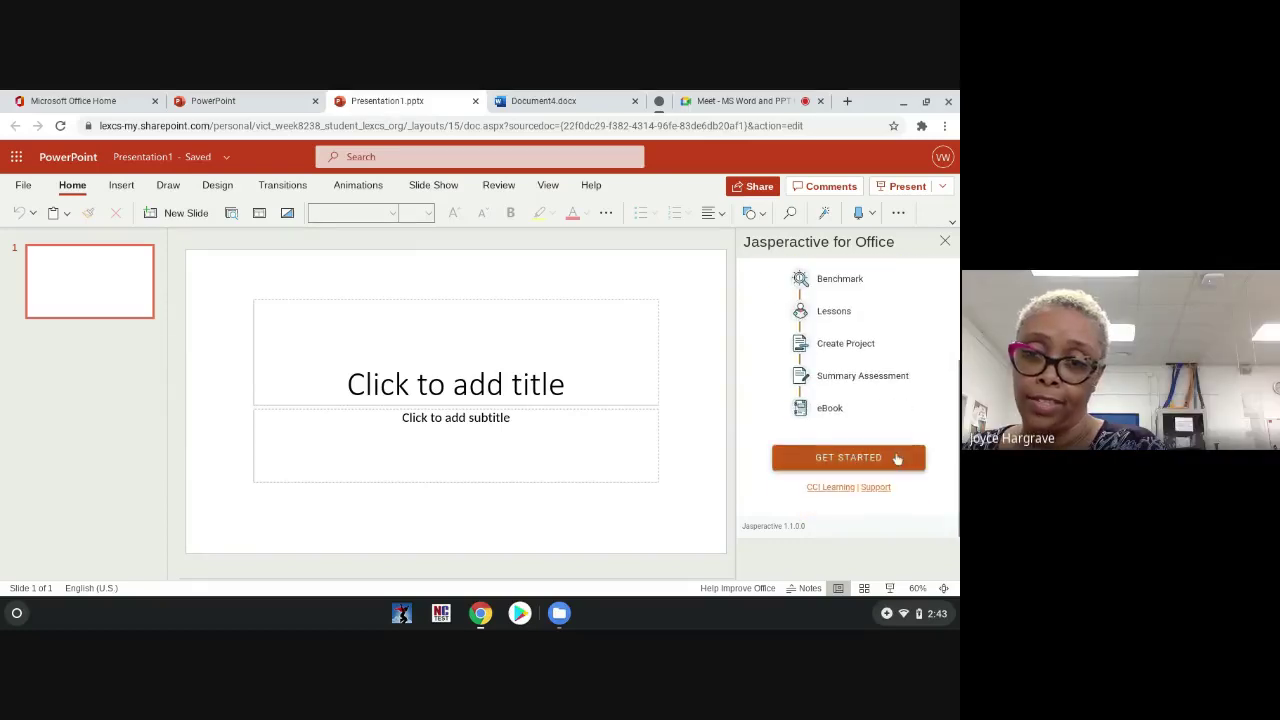
{"action": "left_click", "coordinate": [895, 457]}
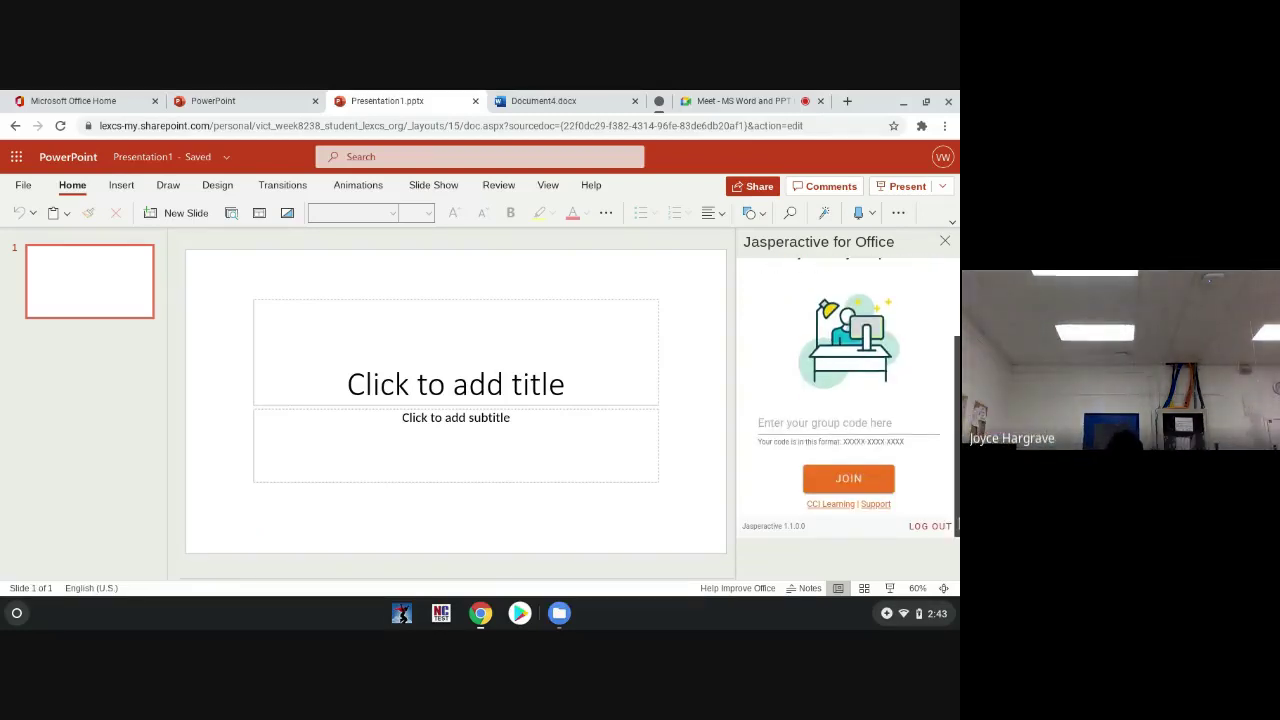
Step: Enter the class study group code in the Jasperactive pane, join, and continue past the success banner
{"action": "left_click", "coordinate": [895, 424]}
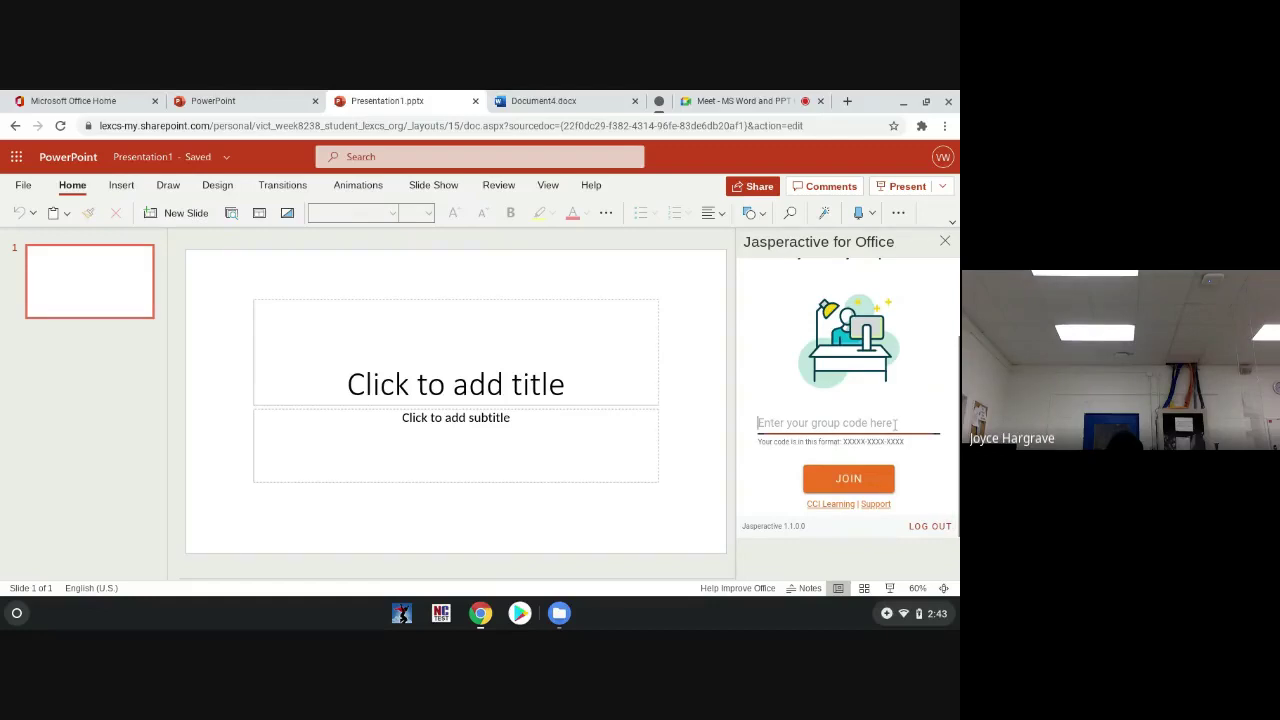
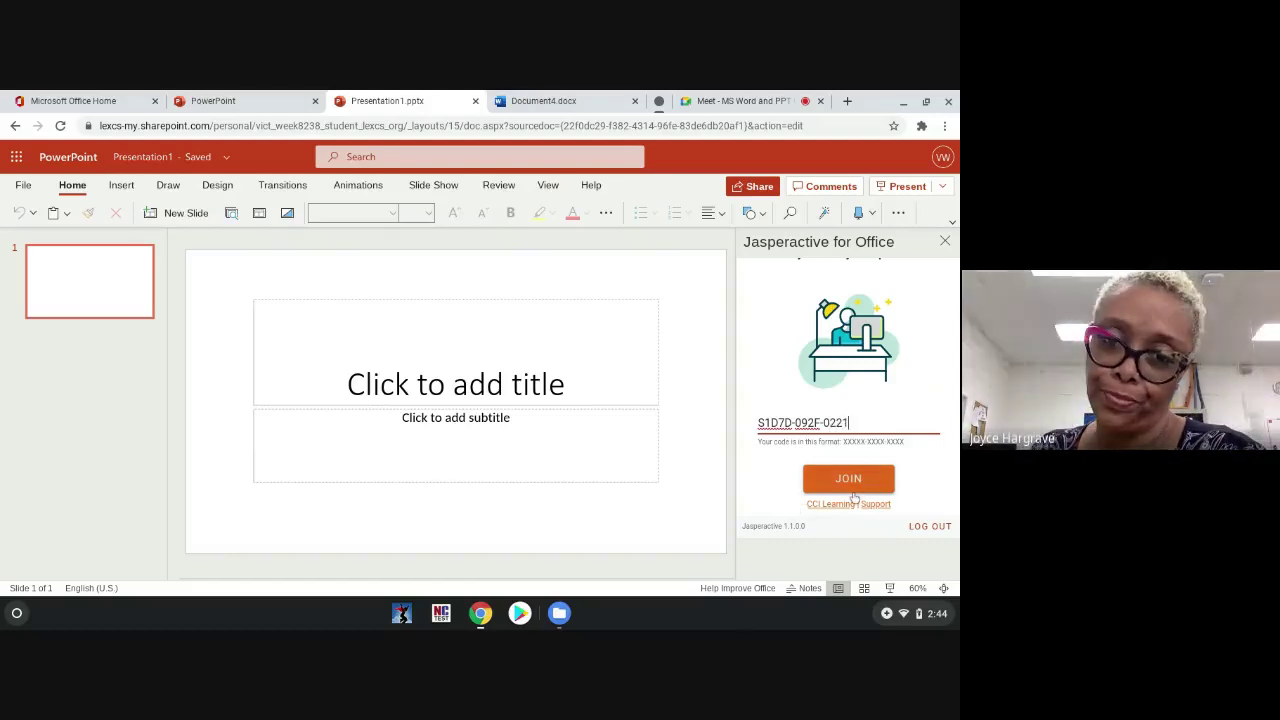
{"action": "left_click", "coordinate": [852, 481]}
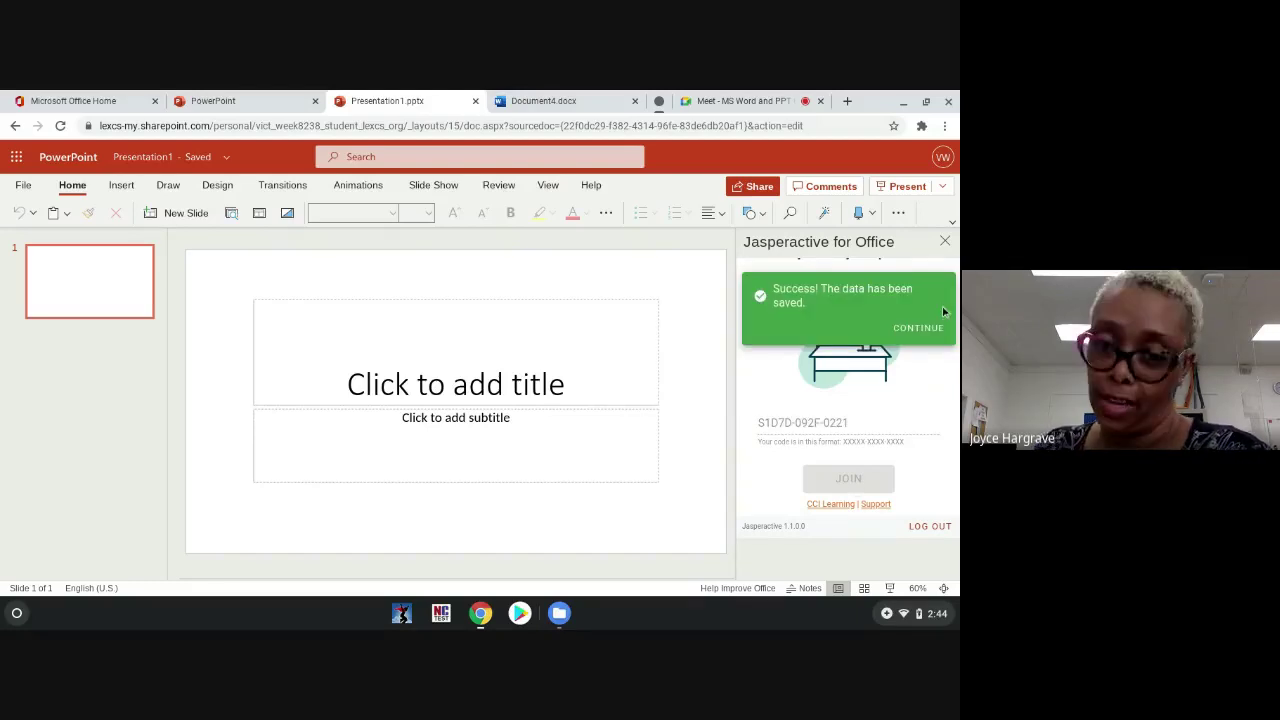
{"action": "left_click", "coordinate": [929, 330]}
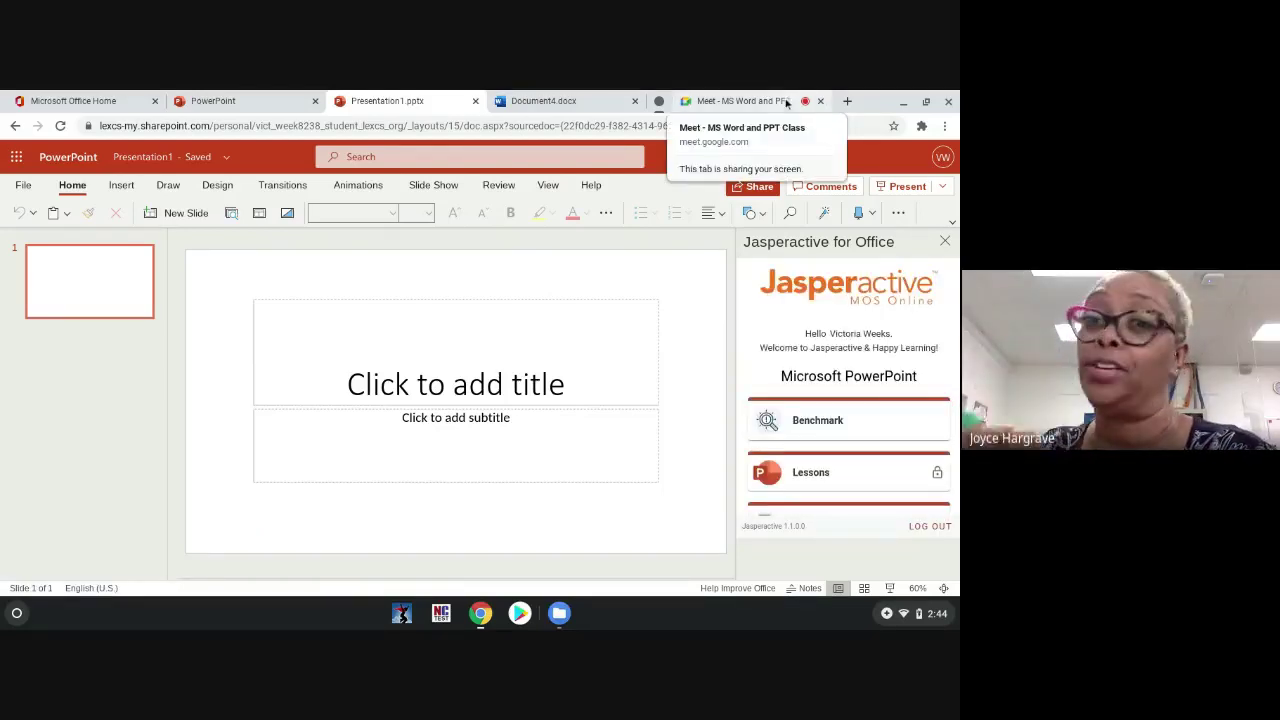
Step: Return to the Meet tab and stop presenting the screen
{"action": "left_click", "coordinate": [785, 103]}
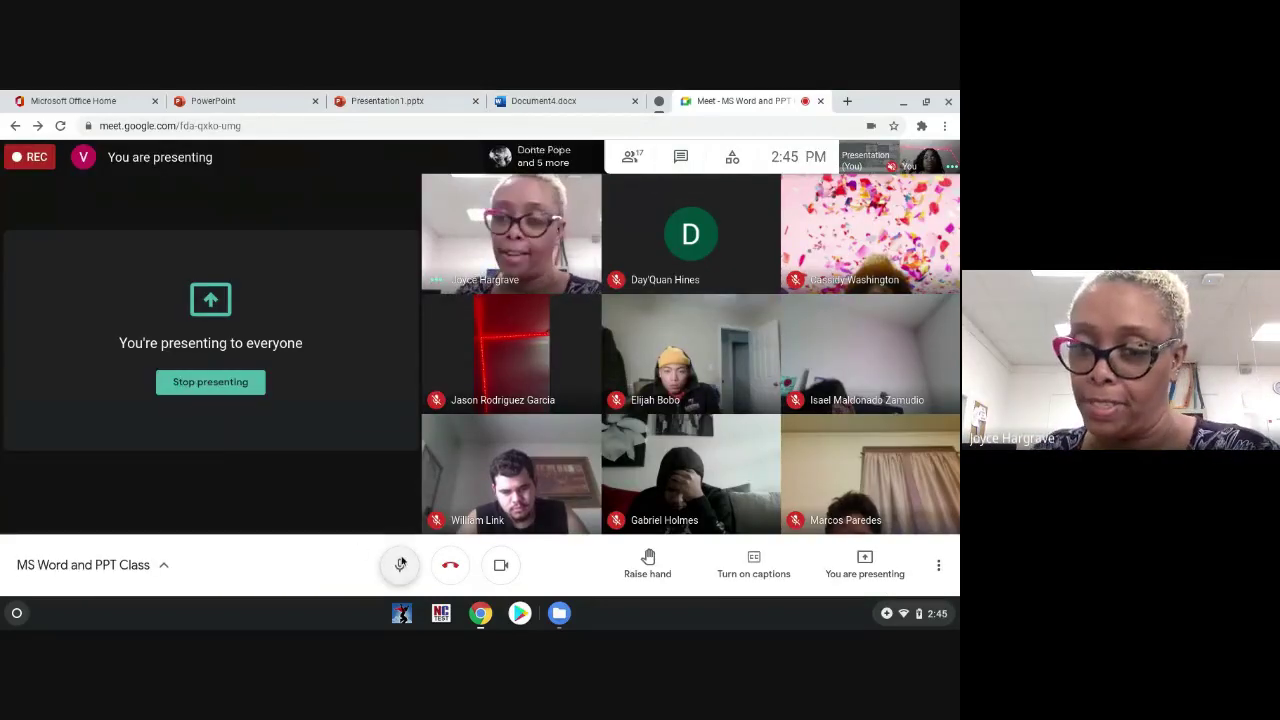
{"action": "left_click", "coordinate": [885, 563]}
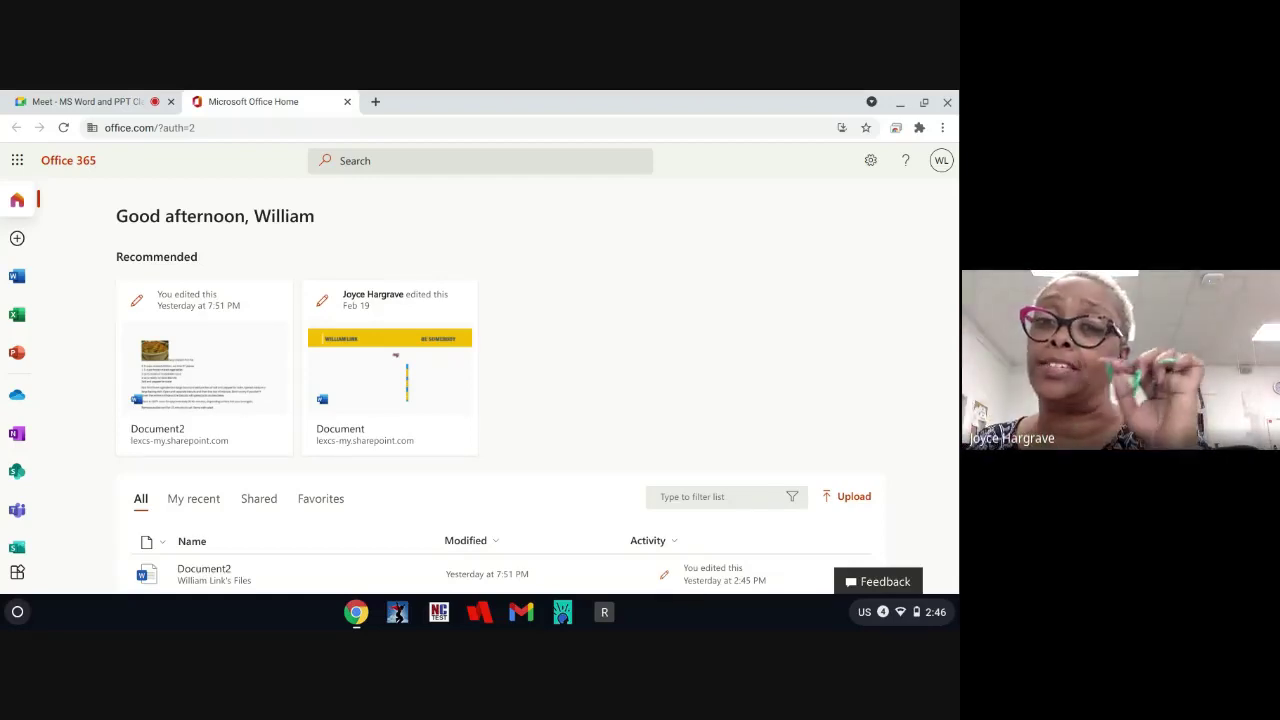
{"action": "scroll", "coordinate": [480, 380], "scroll_direction": "down", "scroll_amount": 2}
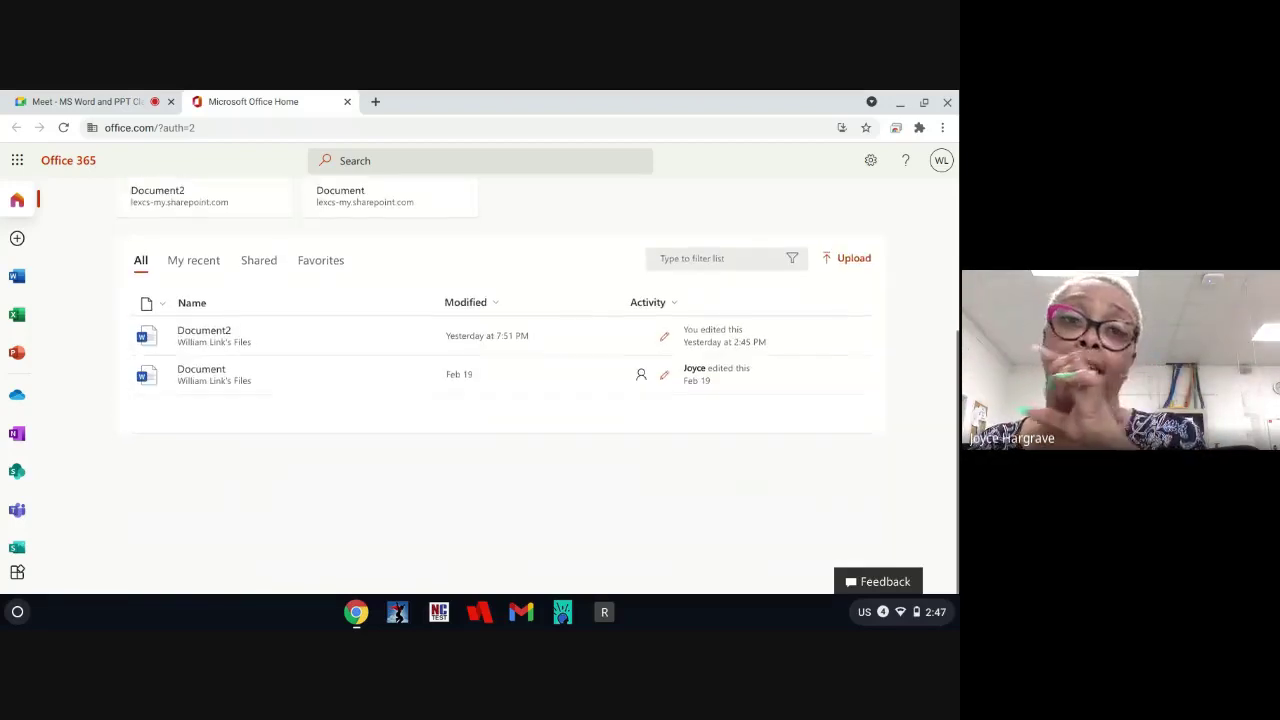
{"action": "scroll", "coordinate": [480, 370], "scroll_direction": "up", "scroll_amount": 3}
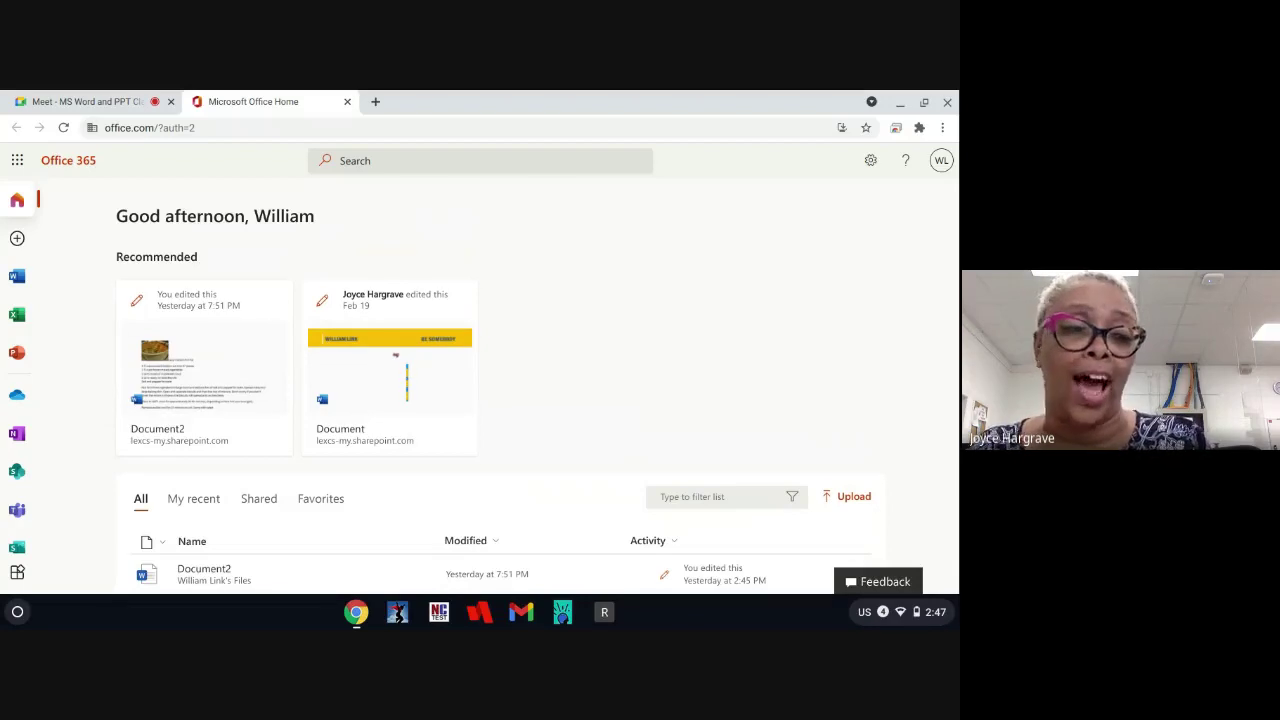
Step: Open Word from the Office 365 rail and create a new blank document
{"action": "left_click", "coordinate": [16, 278]}
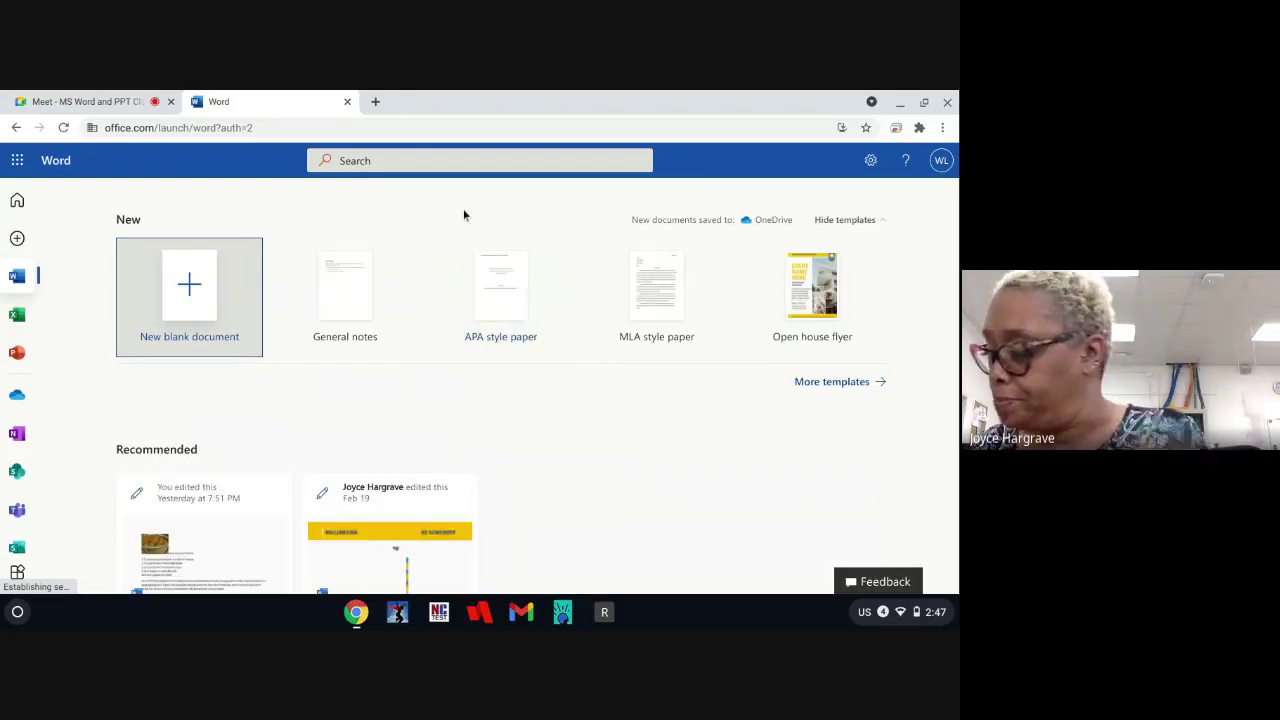
{"action": "left_click", "coordinate": [157, 304]}
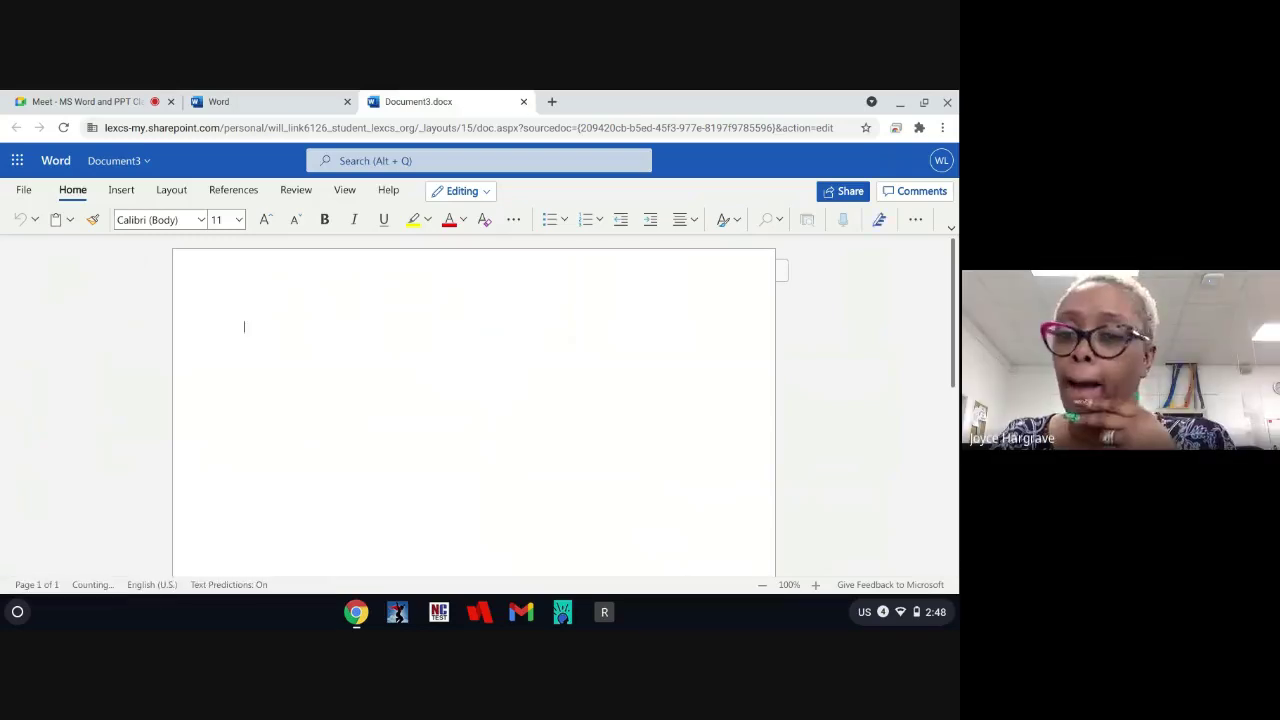
Step: Set the document's font size to 16
{"action": "left_click", "coordinate": [237, 220]}
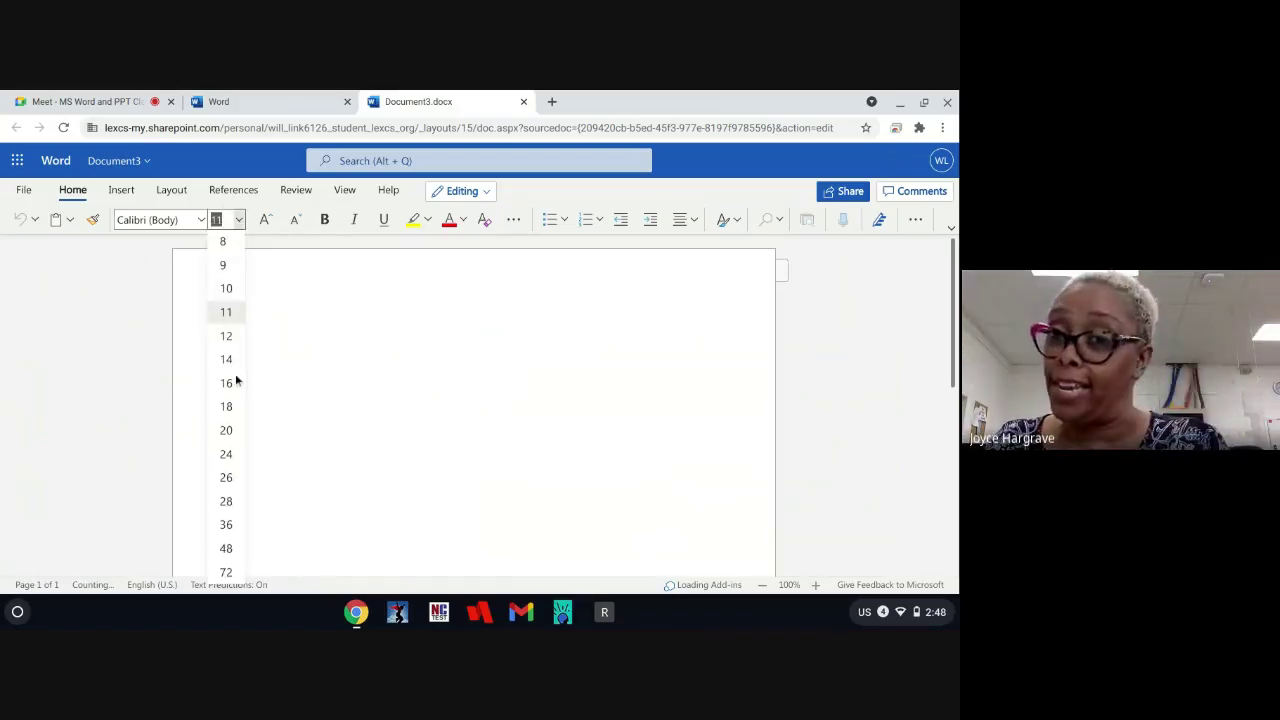
{"action": "left_click", "coordinate": [357, 409]}
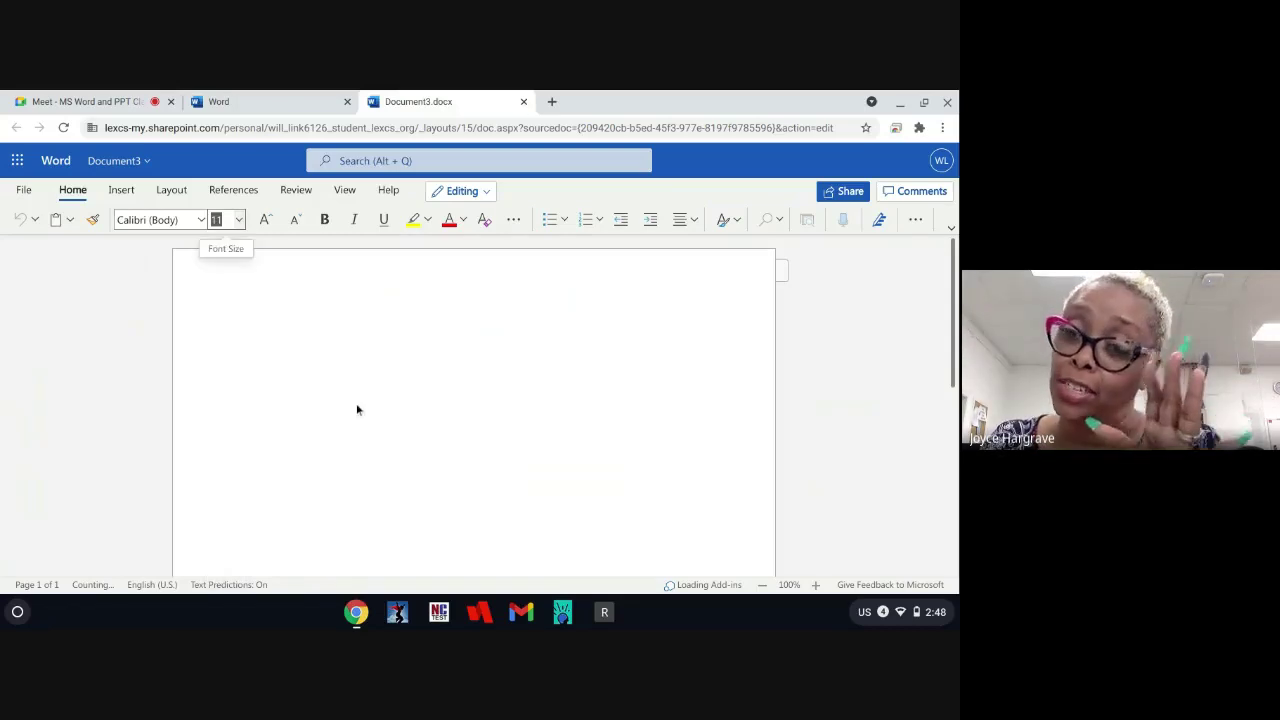
{"action": "type", "text": "16"}
{"action": "key", "text": "Return"}
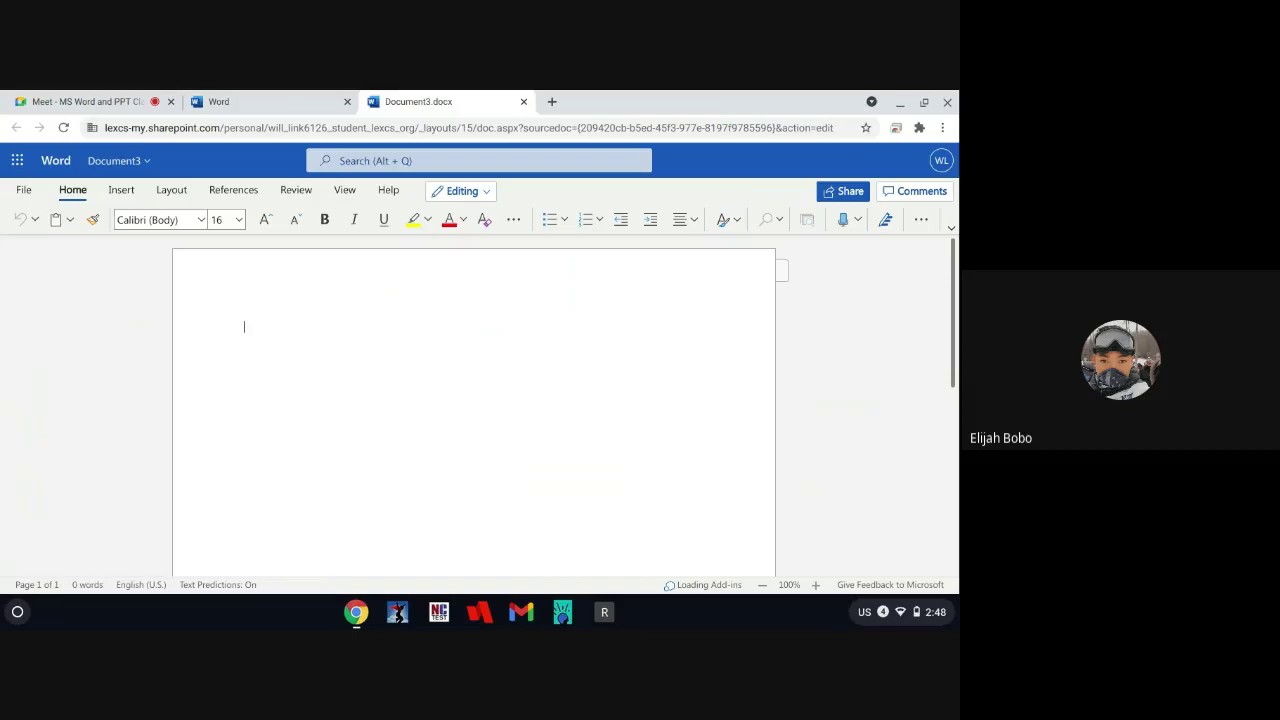
Step: Type test letters and digits, then delete them to leave the page blank
{"action": "type", "text": "ljk"}
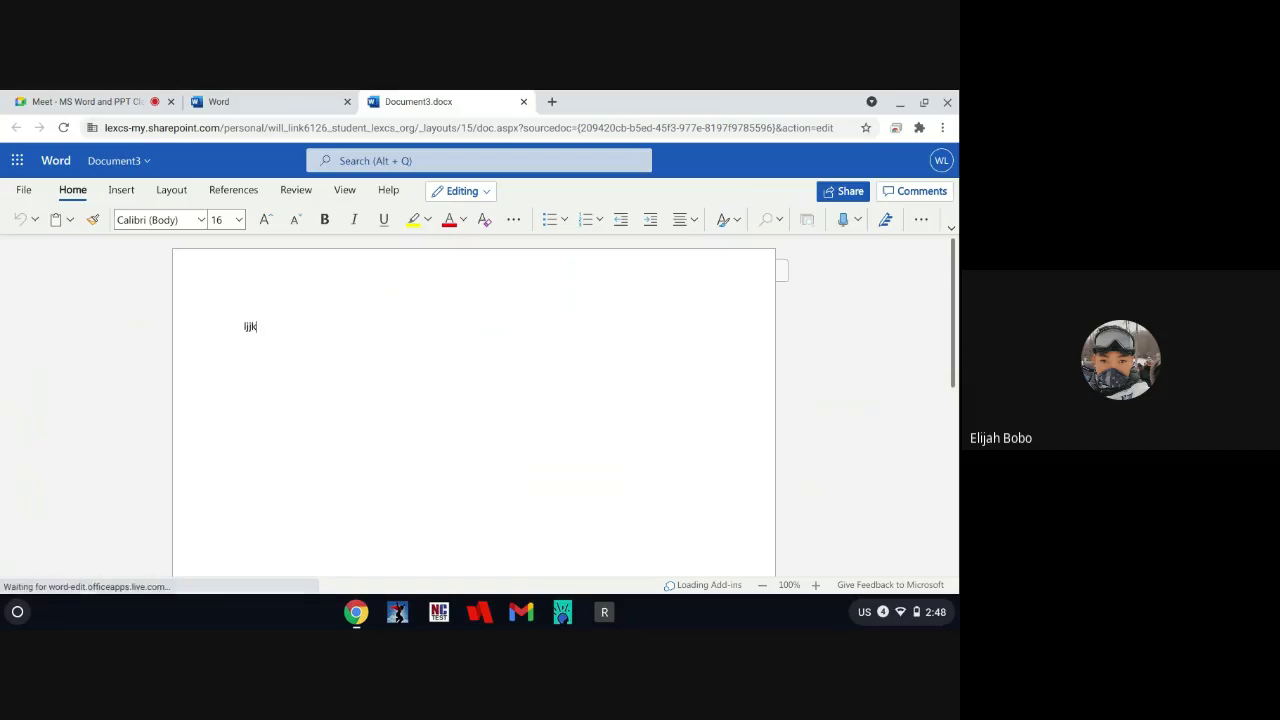
{"action": "type", "text": "gkjgkfj"}
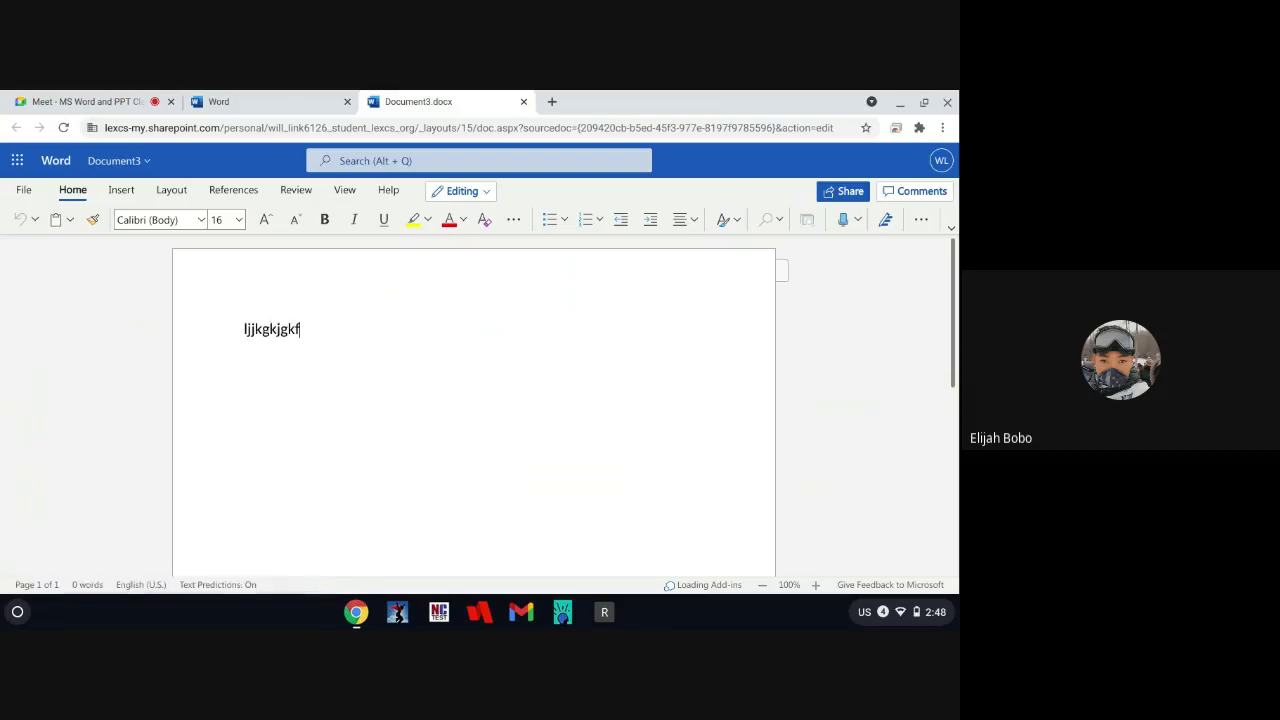
{"action": "key", "text": "ctrl+a"}
{"action": "key", "text": "BackSpace"}
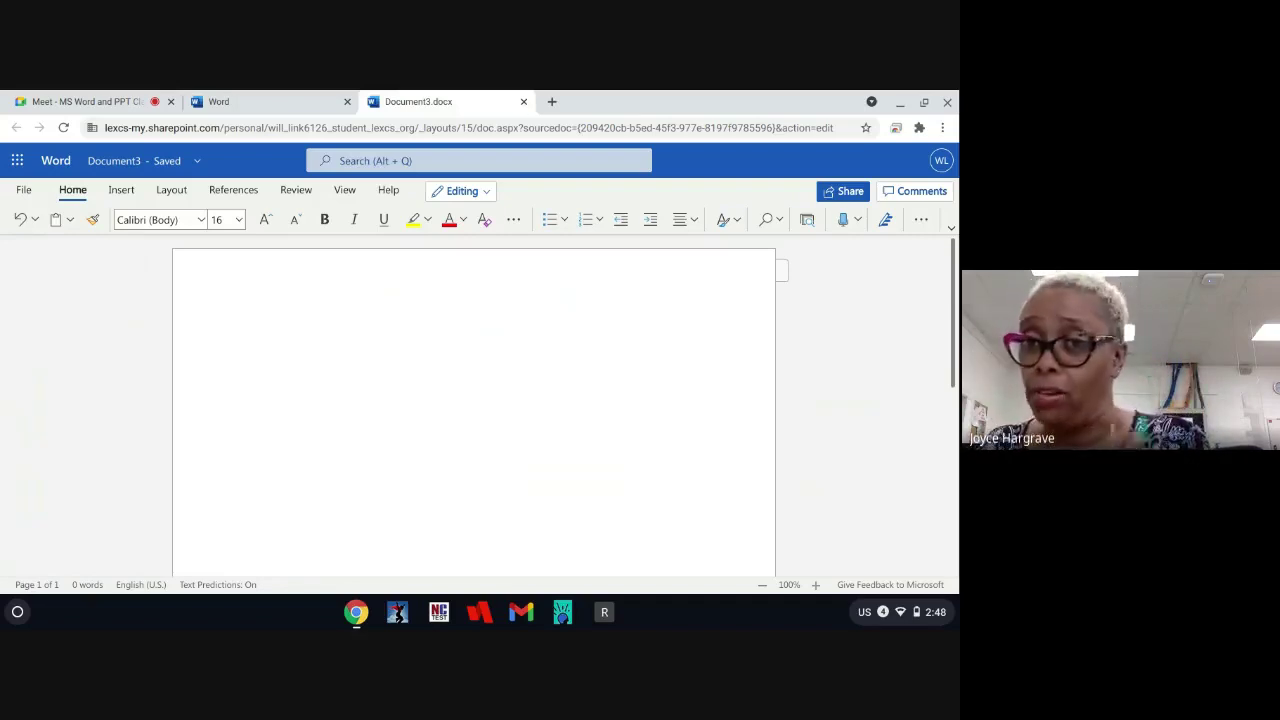
{"action": "type", "text": "1234567890"}
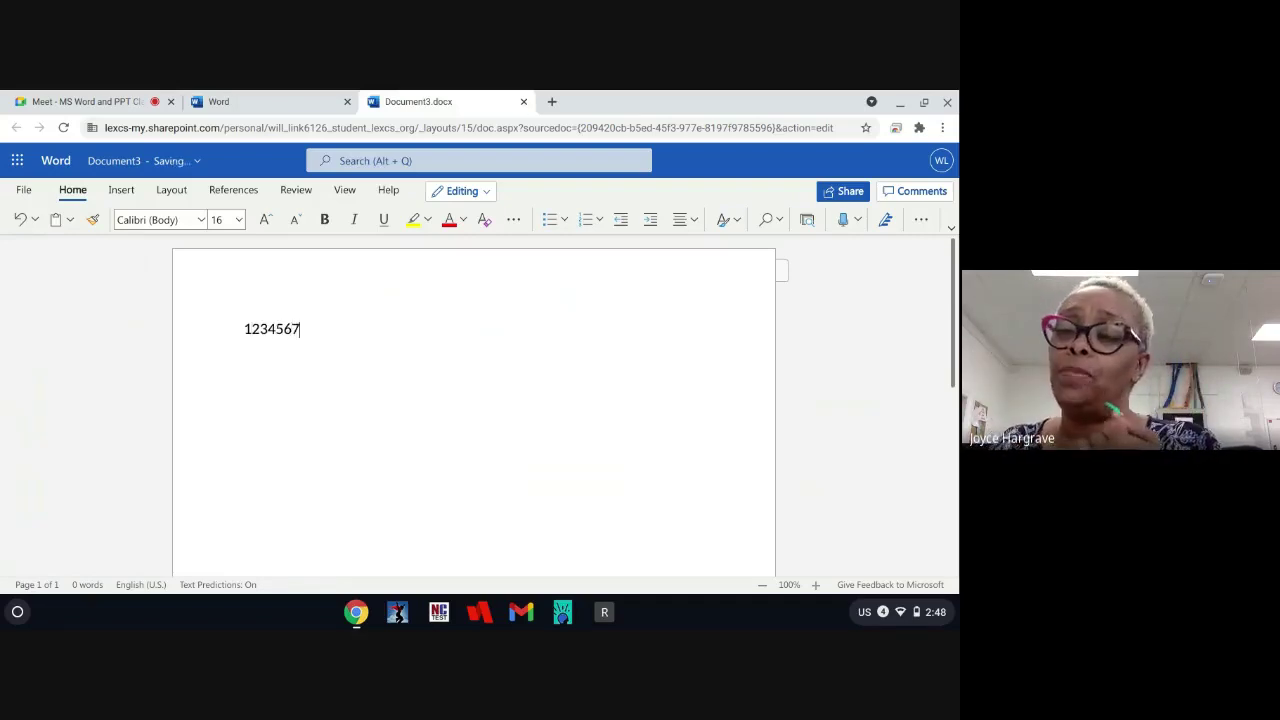
{"action": "key", "text": "BackSpace"}
{"action": "key", "text": "BackSpace"}
{"action": "key", "text": "BackSpace"}
{"action": "key", "text": "BackSpace"}
{"action": "key", "text": "BackSpace"}
{"action": "key", "text": "BackSpace"}
{"action": "key", "text": "BackSpace"}
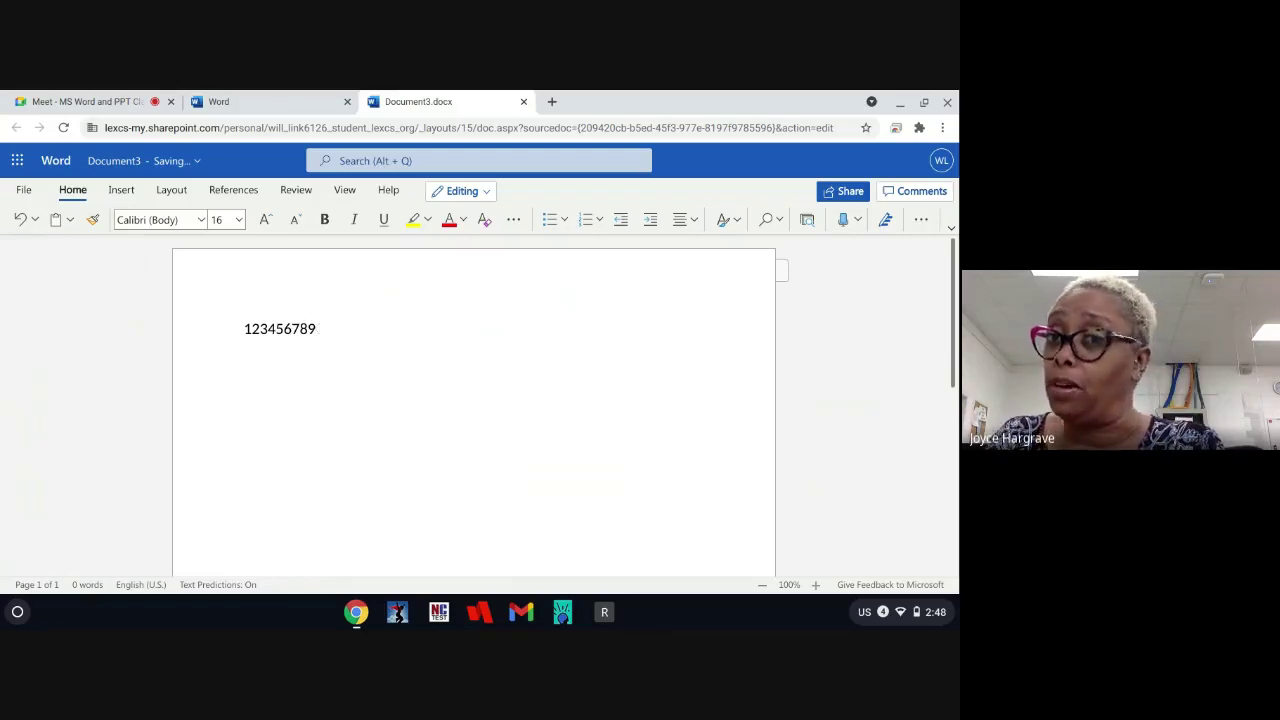
{"action": "key", "text": "BackSpace"}
{"action": "key", "text": "BackSpace"}
{"action": "key", "text": "BackSpace"}
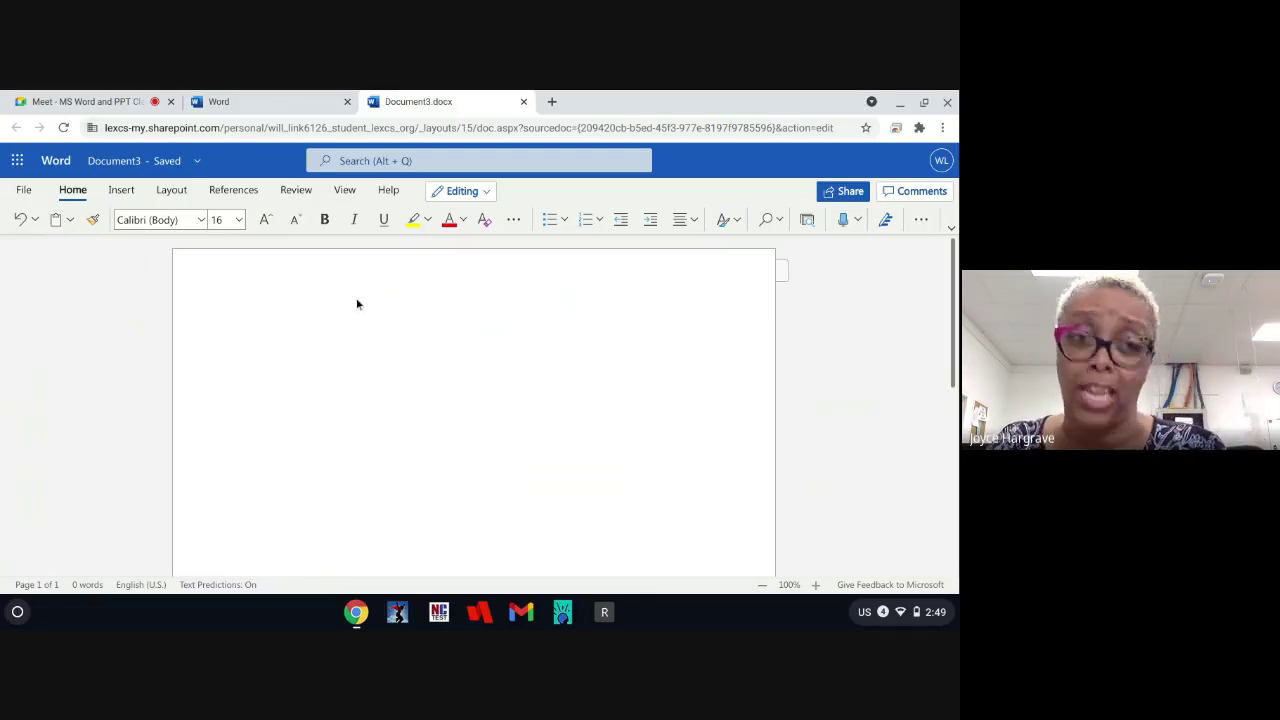
Step: Add the Jasperactive for Office add-in from Insert > Add-ins and dismiss the loaded notice
{"action": "left_click", "coordinate": [120, 190]}
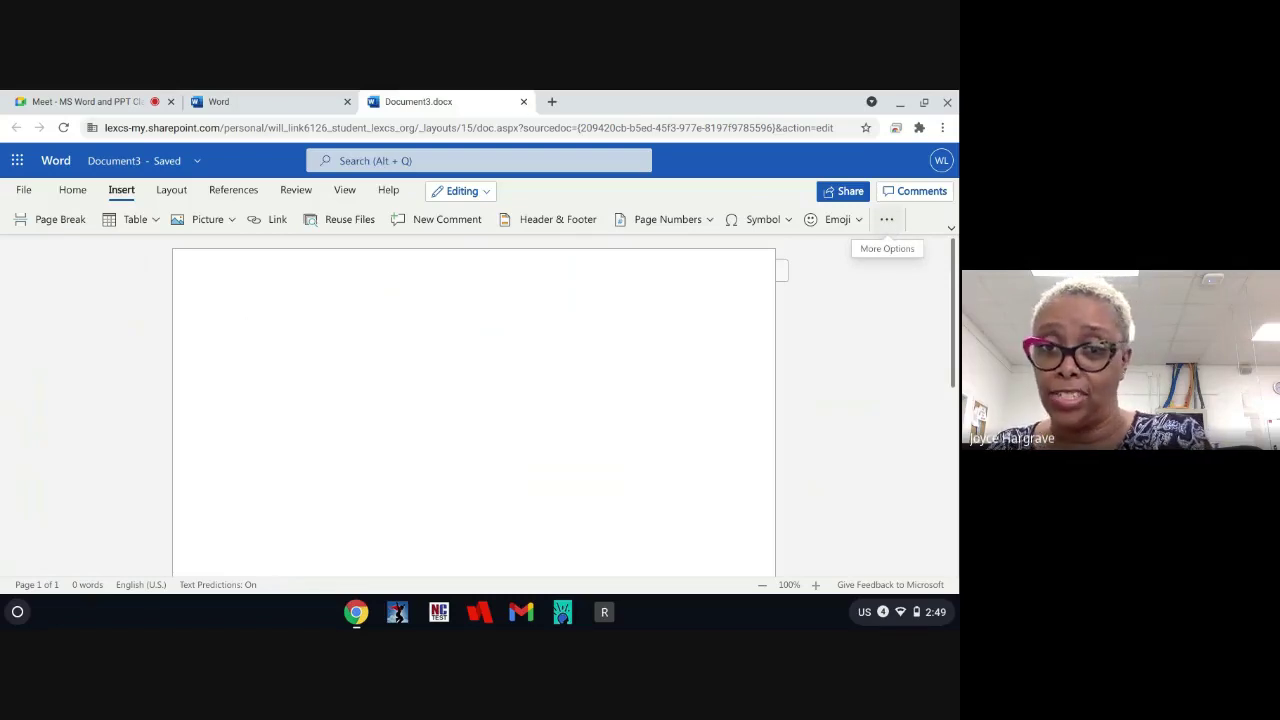
{"action": "left_click", "coordinate": [888, 223]}
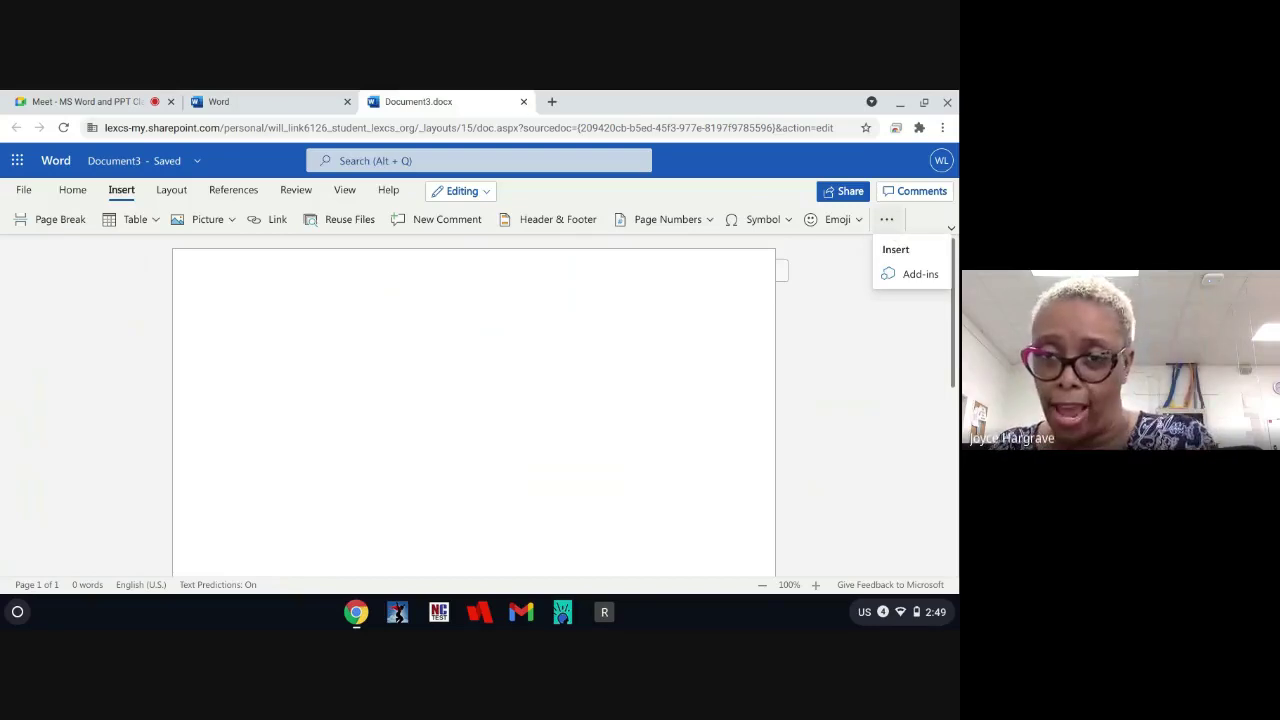
{"action": "left_click", "coordinate": [897, 275]}
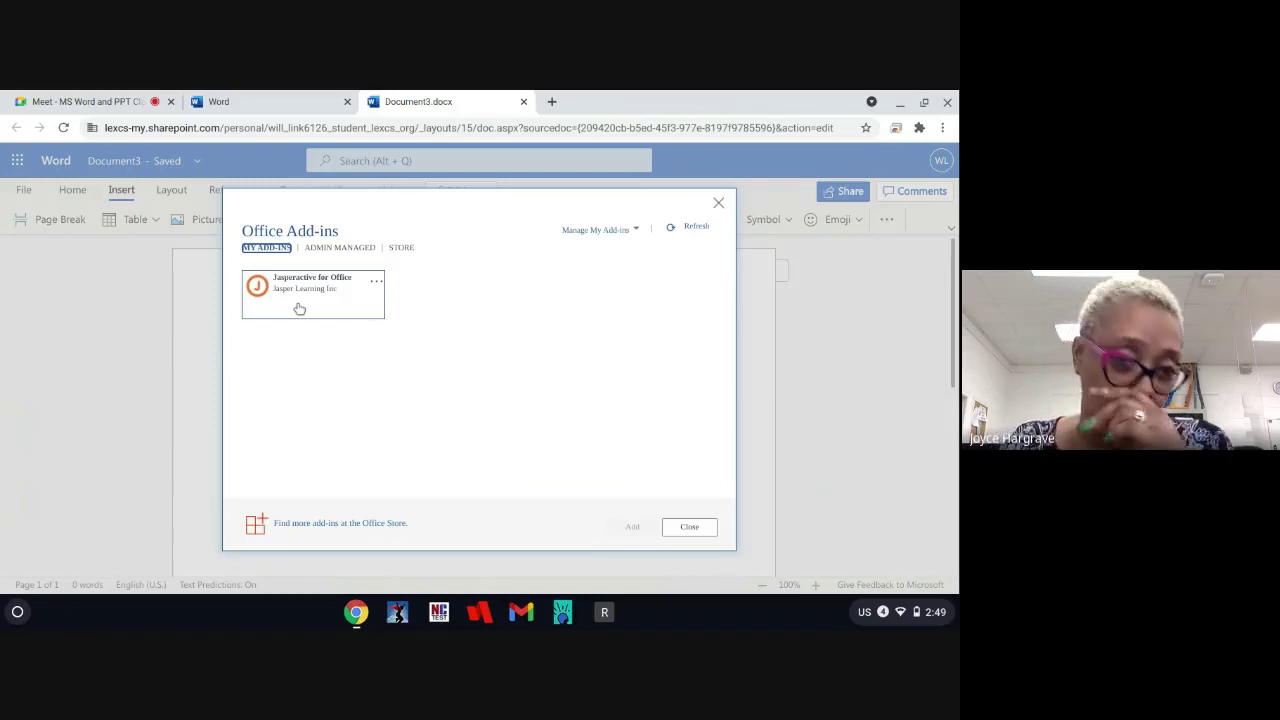
{"action": "left_click", "coordinate": [299, 308]}
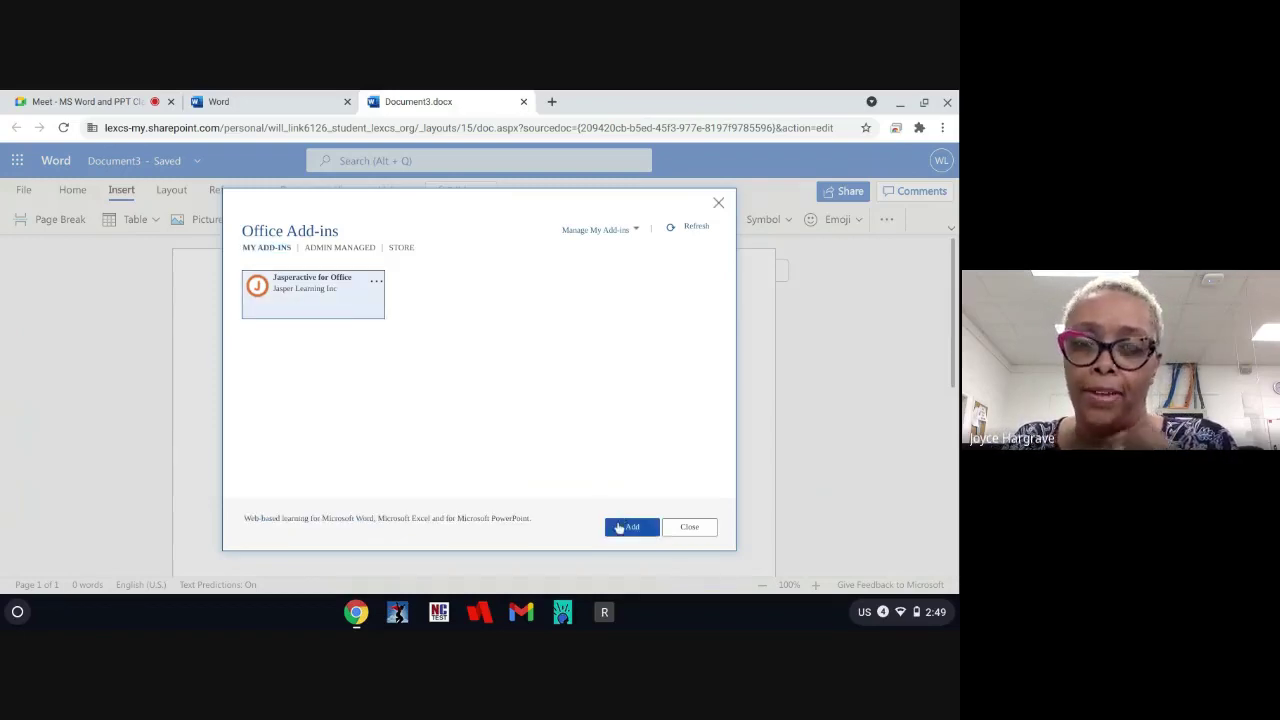
{"action": "left_click", "coordinate": [614, 526]}
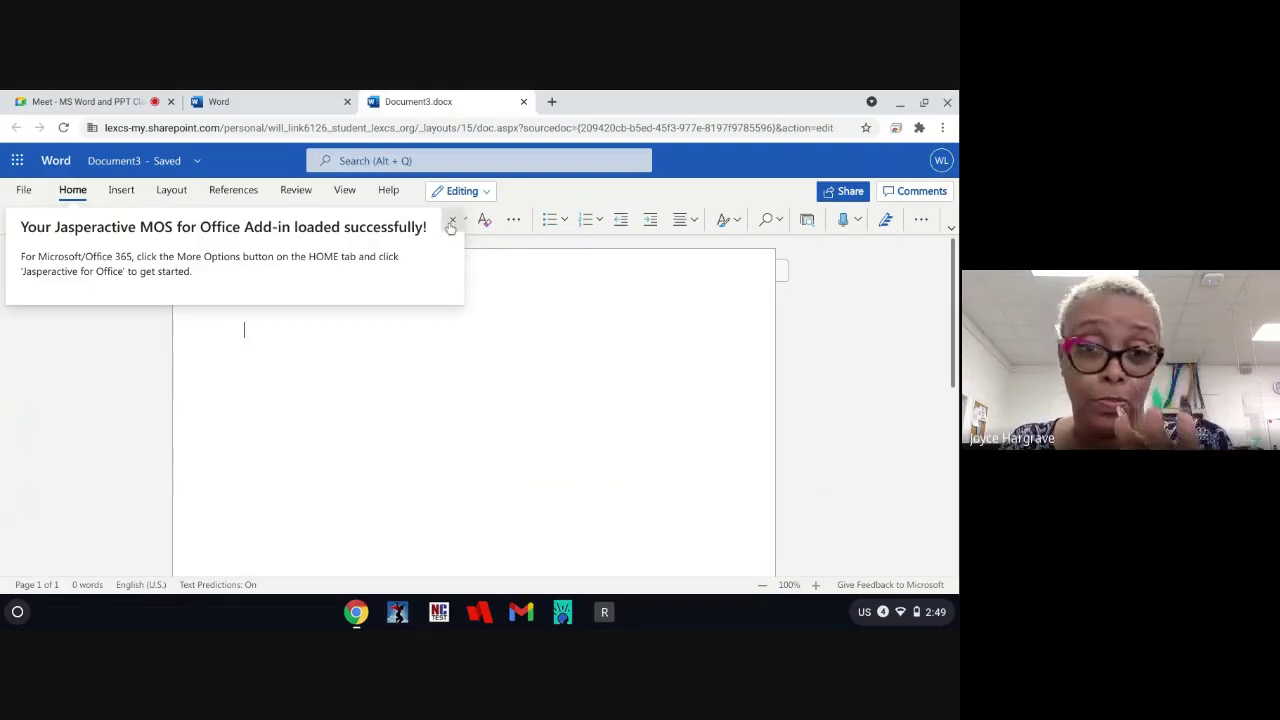
{"action": "left_click", "coordinate": [451, 222]}
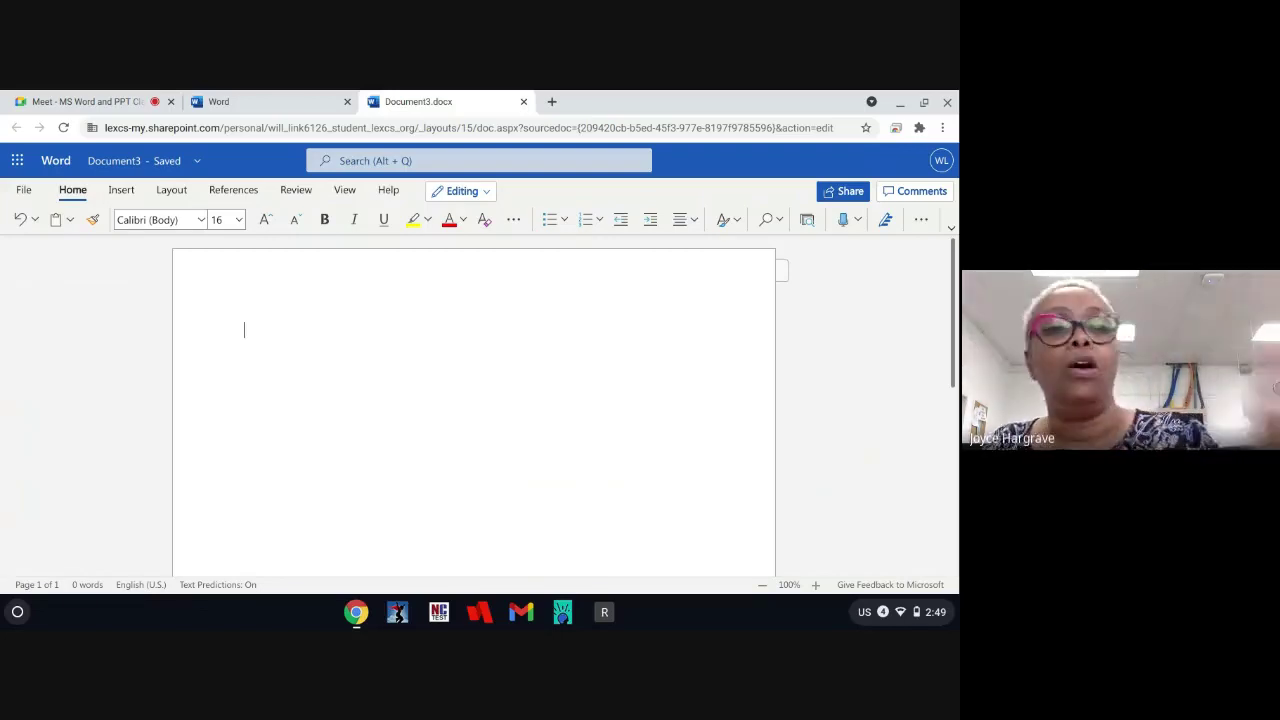
Step: Delete the stray '??' text and open the Jasperactive for Office pane
{"action": "type", "text": "??"}
{"action": "key", "text": "BackSpace"}
{"action": "key", "text": "BackSpace"}
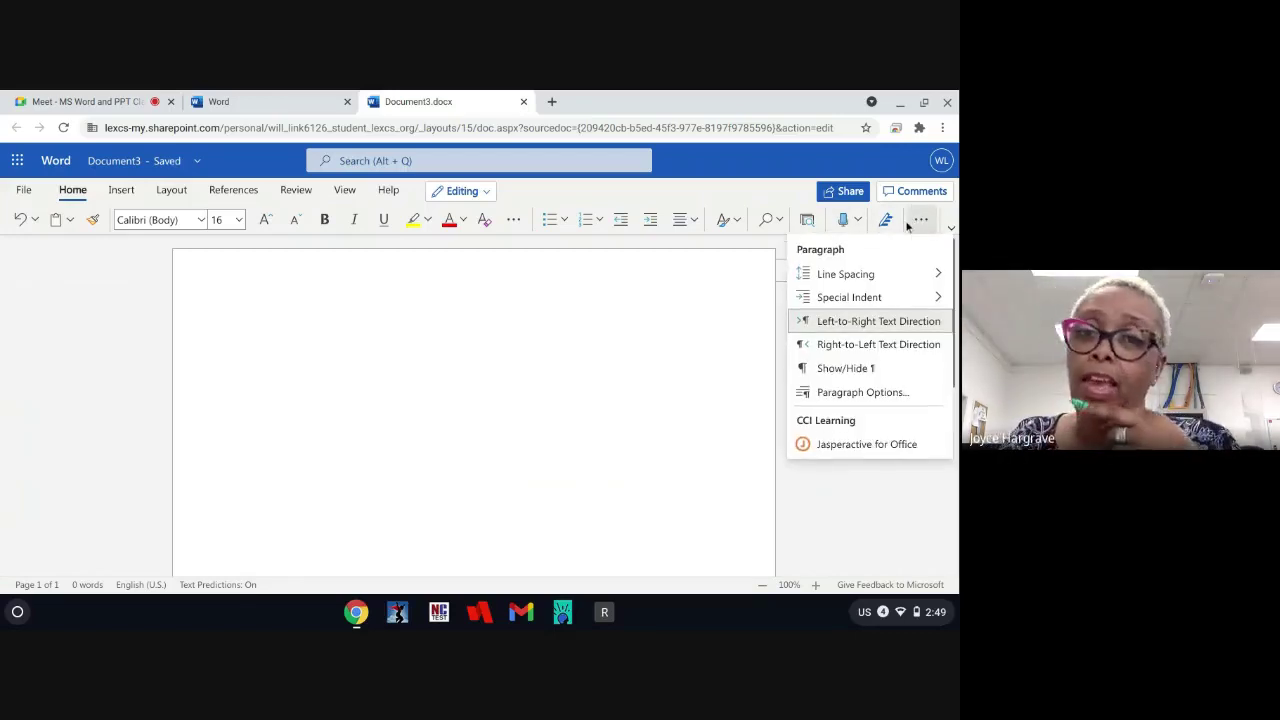
{"action": "left_click", "coordinate": [868, 445]}
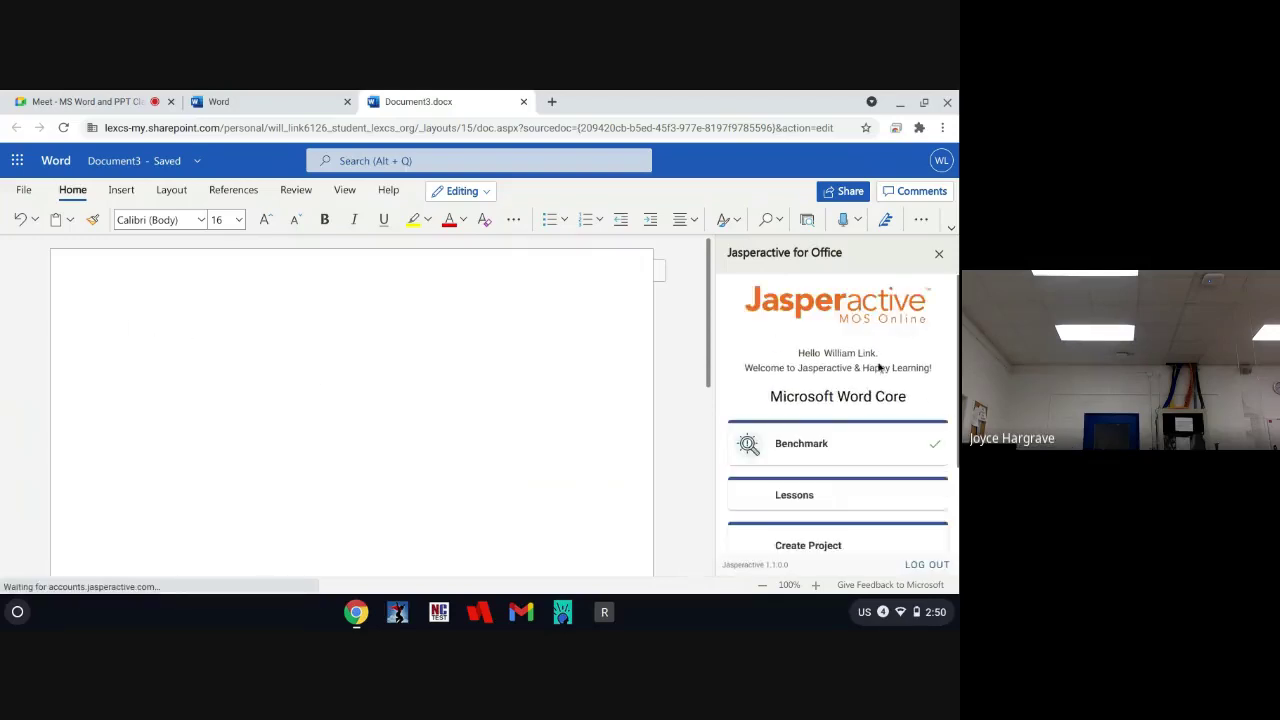
Step: Scroll through the pane, type 'okay' in the document, and switch to the Google Meet tab
{"action": "scroll", "coordinate": [876, 370], "scroll_direction": "down", "scroll_amount": 1}
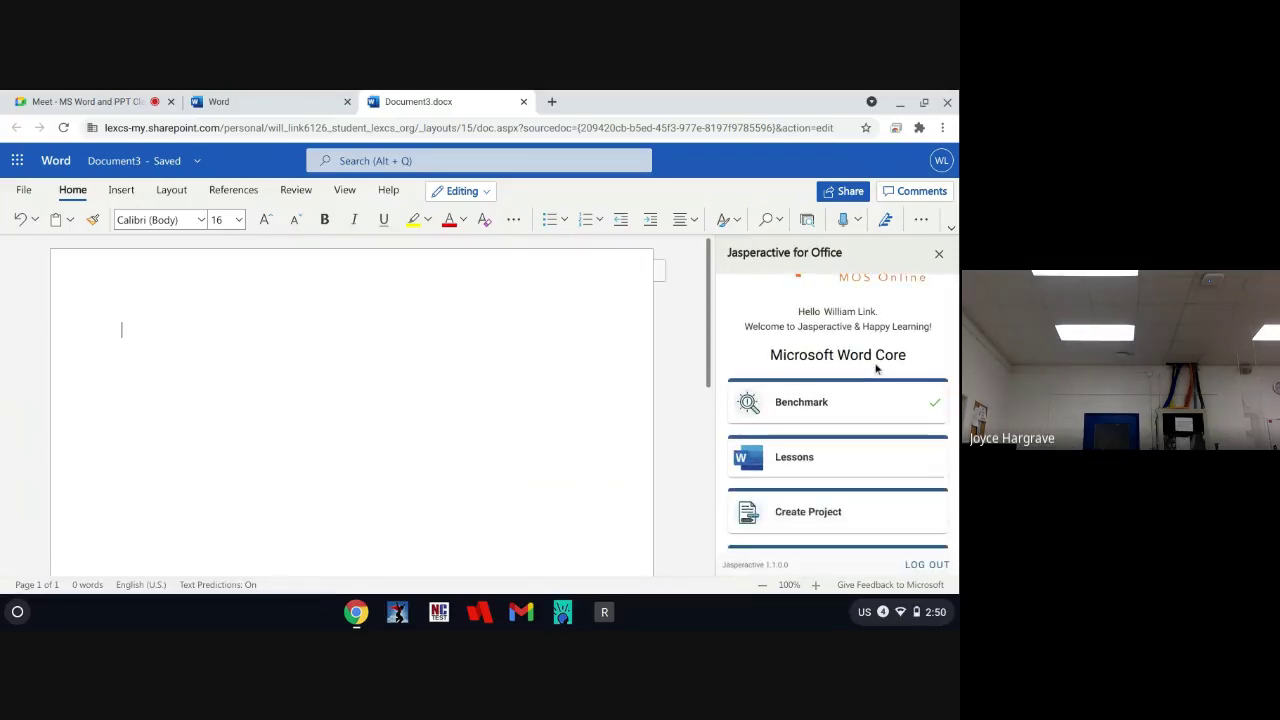
{"action": "scroll", "coordinate": [876, 370], "scroll_direction": "down", "scroll_amount": 2}
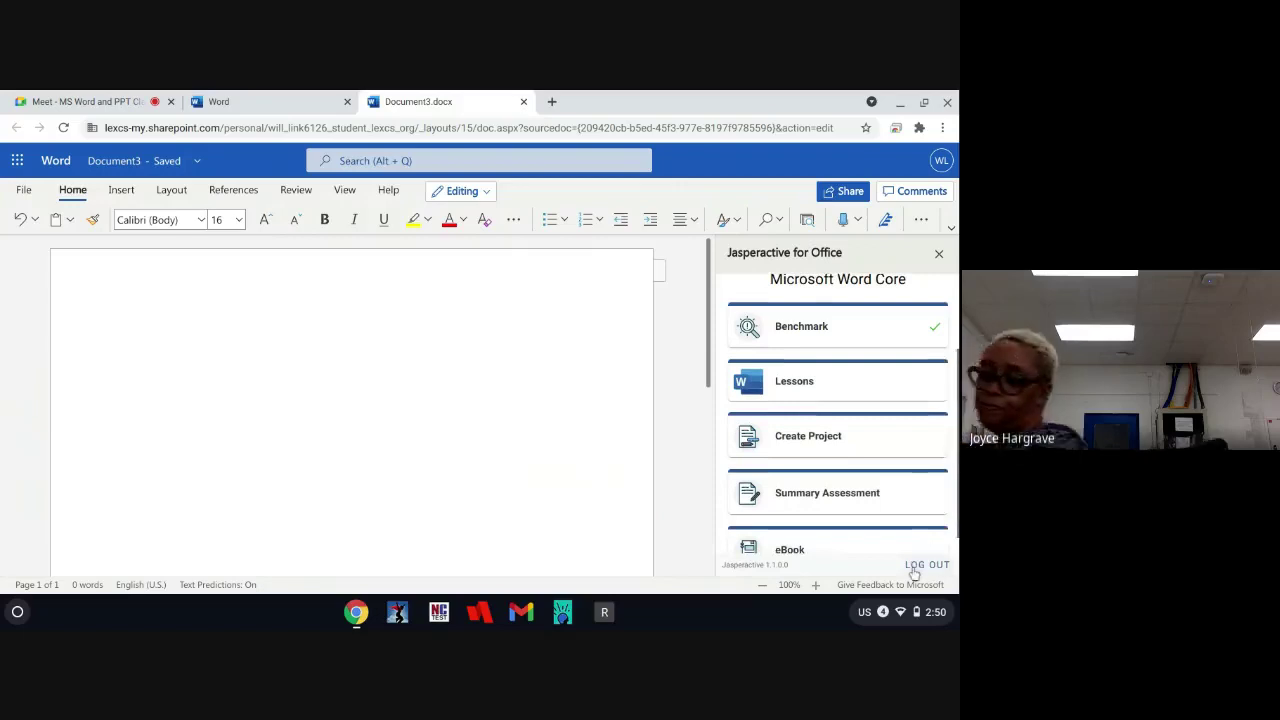
{"action": "scroll", "coordinate": [878, 492], "scroll_direction": "up", "scroll_amount": 2}
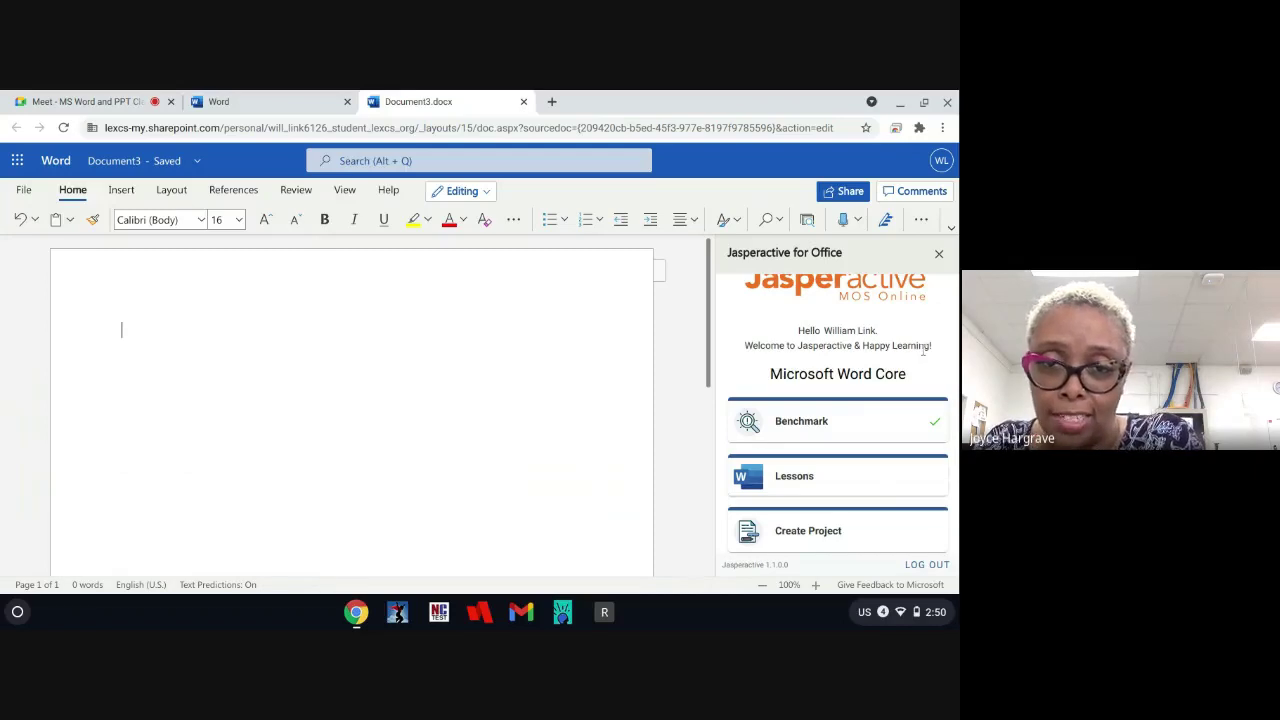
{"action": "scroll", "coordinate": [923, 350], "scroll_direction": "up", "scroll_amount": 1}
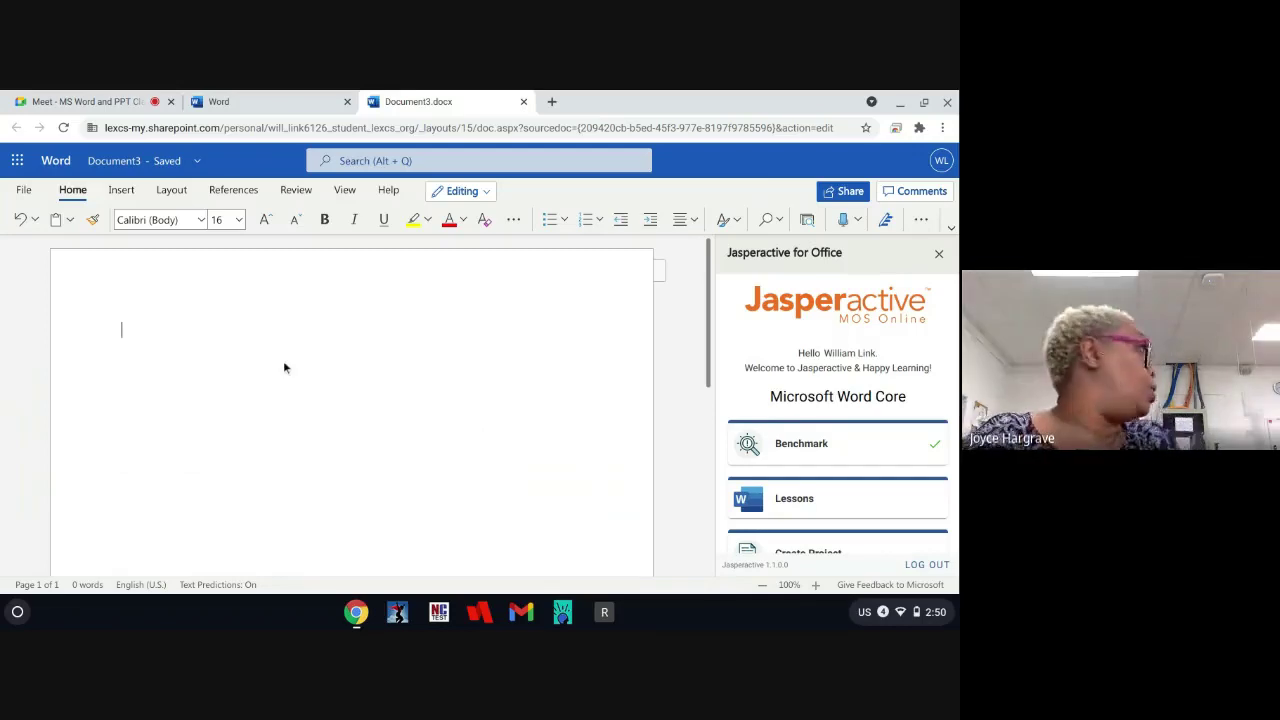
{"action": "type", "text": "okay"}
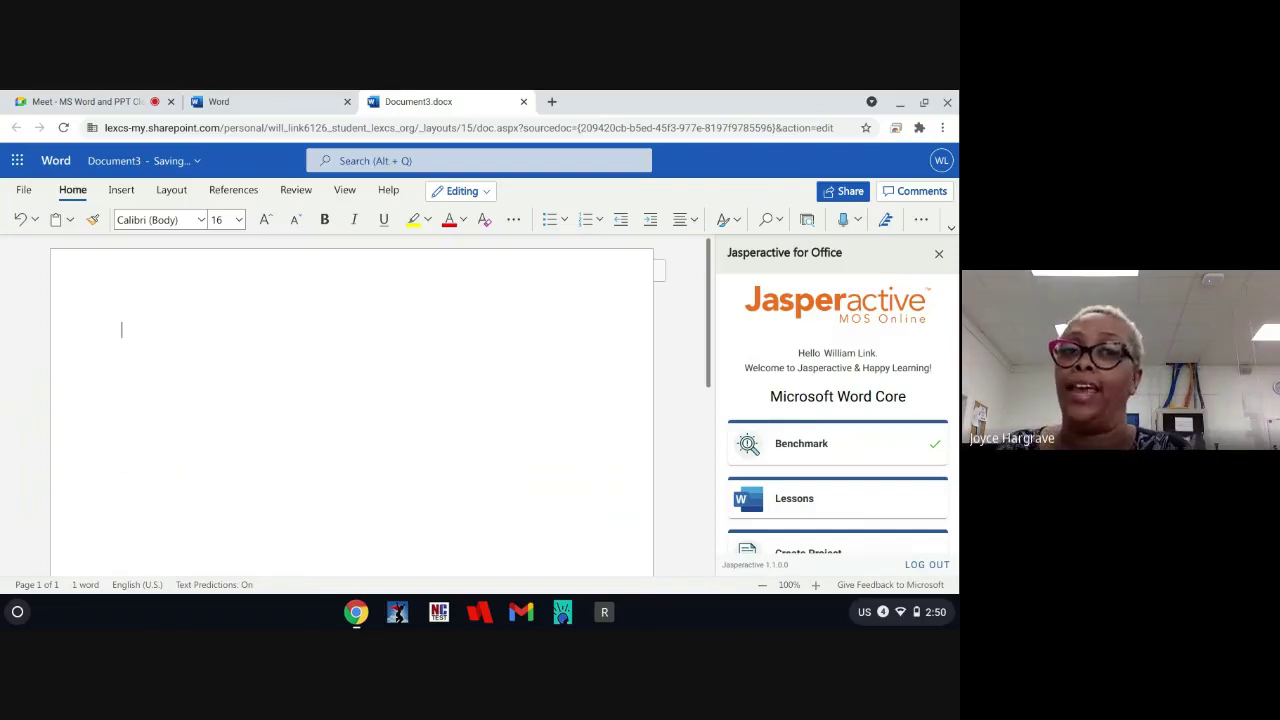
{"action": "key", "text": "ctrl+1"}
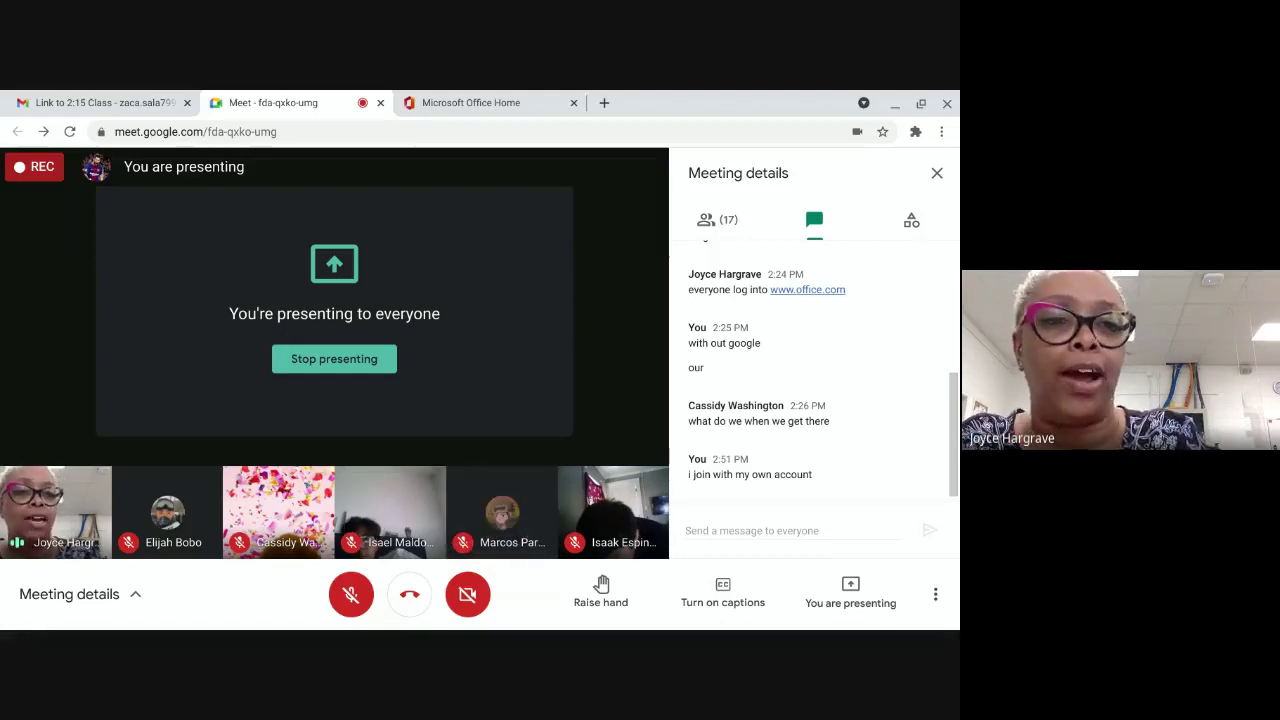
Step: Check the signed-in Microsoft account via the S avatar on Office home, then close that panel
{"action": "left_click", "coordinate": [478, 100]}
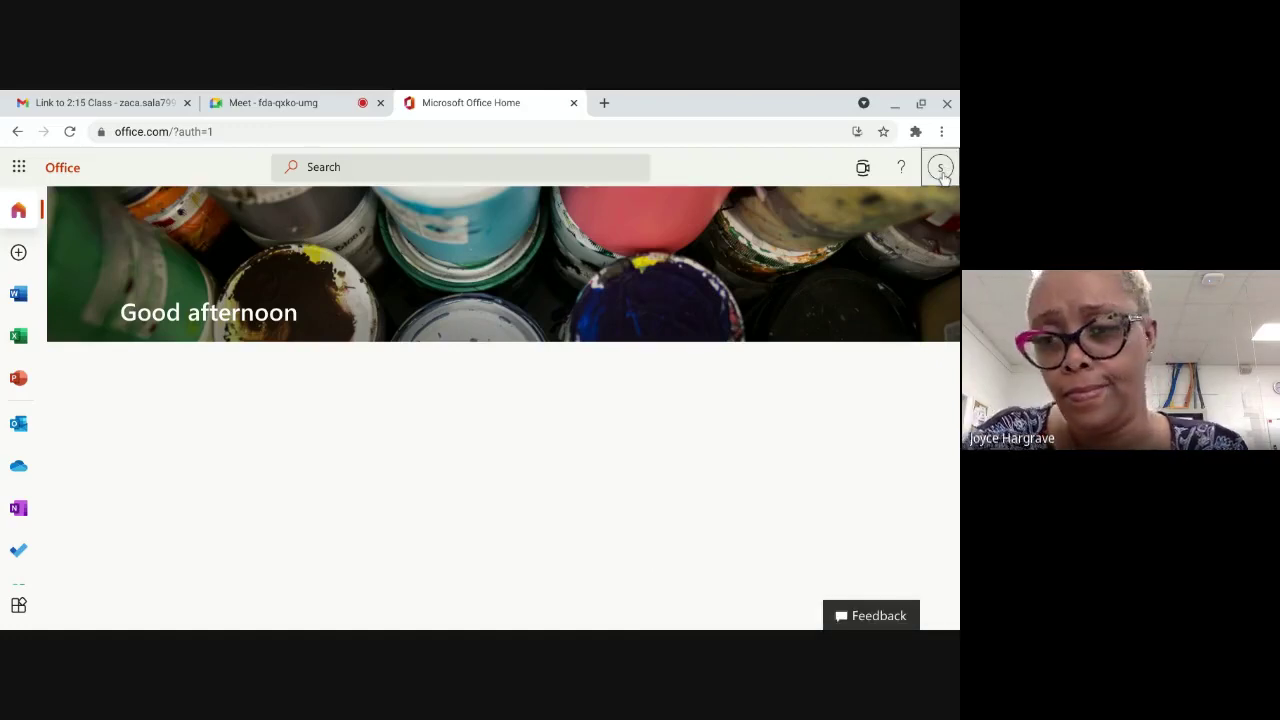
{"action": "left_click", "coordinate": [940, 167]}
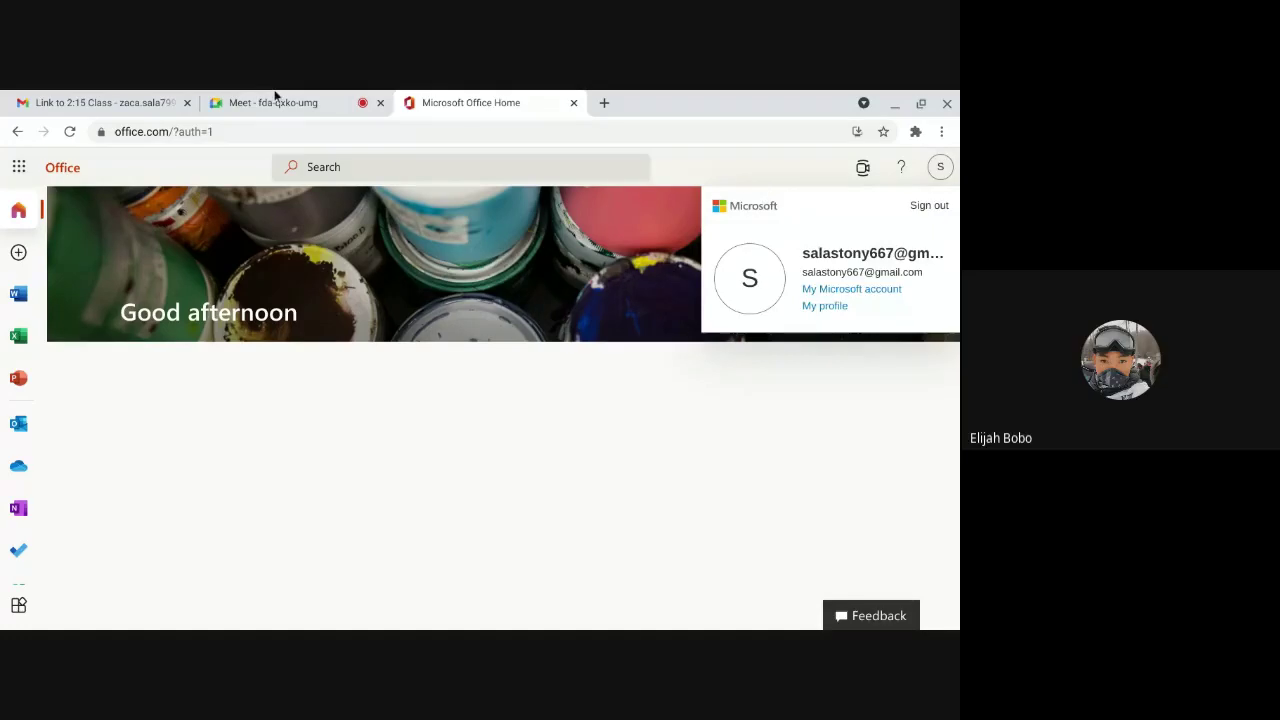
{"action": "left_click", "coordinate": [275, 100]}
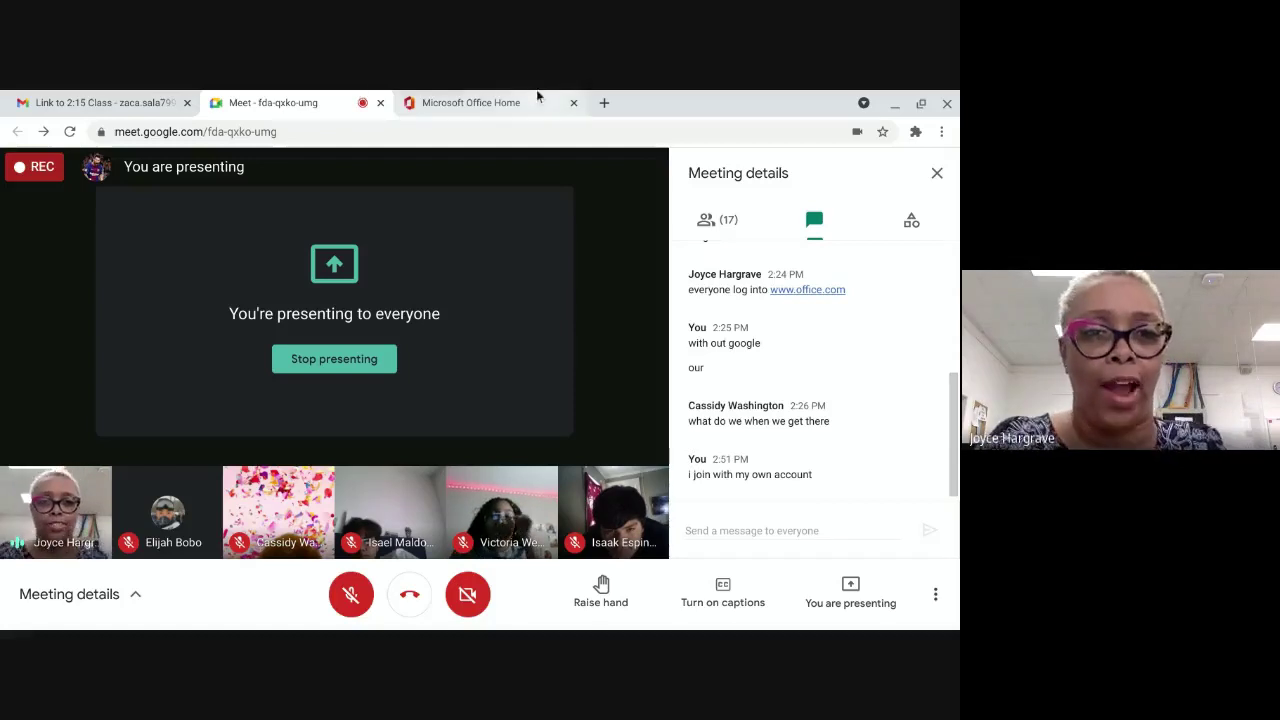
{"action": "left_click", "coordinate": [453, 97]}
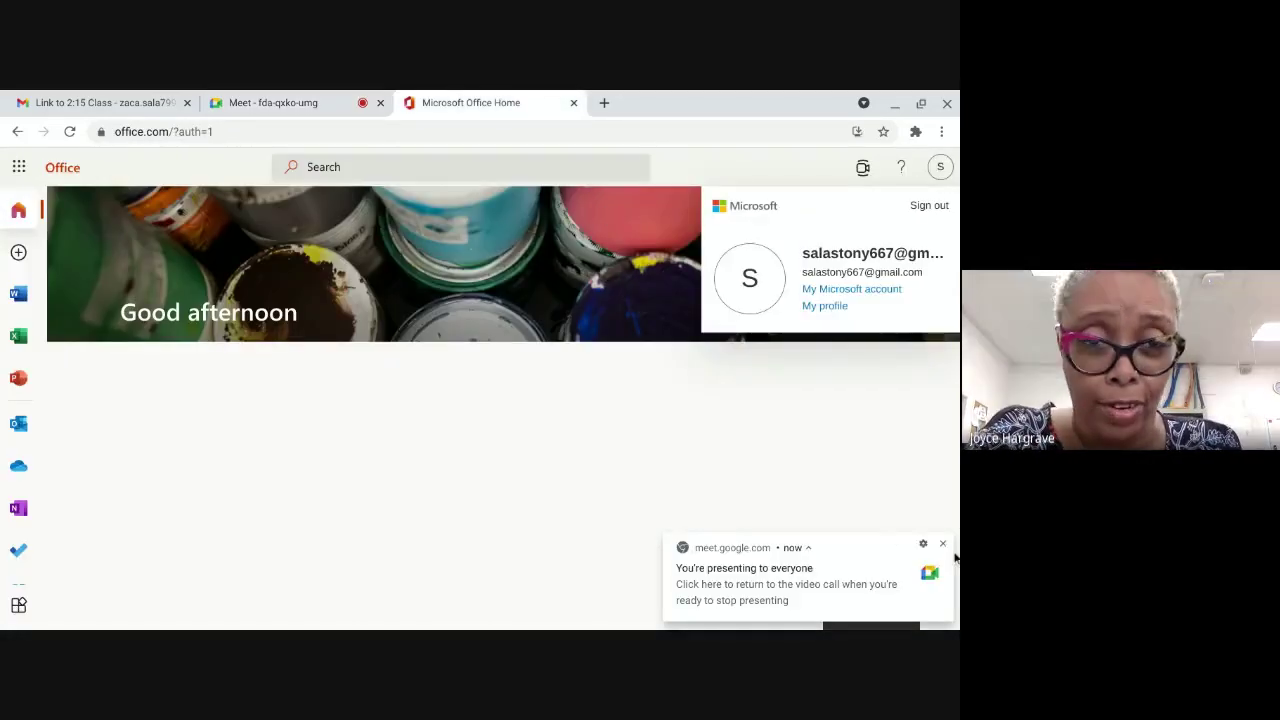
{"action": "left_click", "coordinate": [940, 168]}
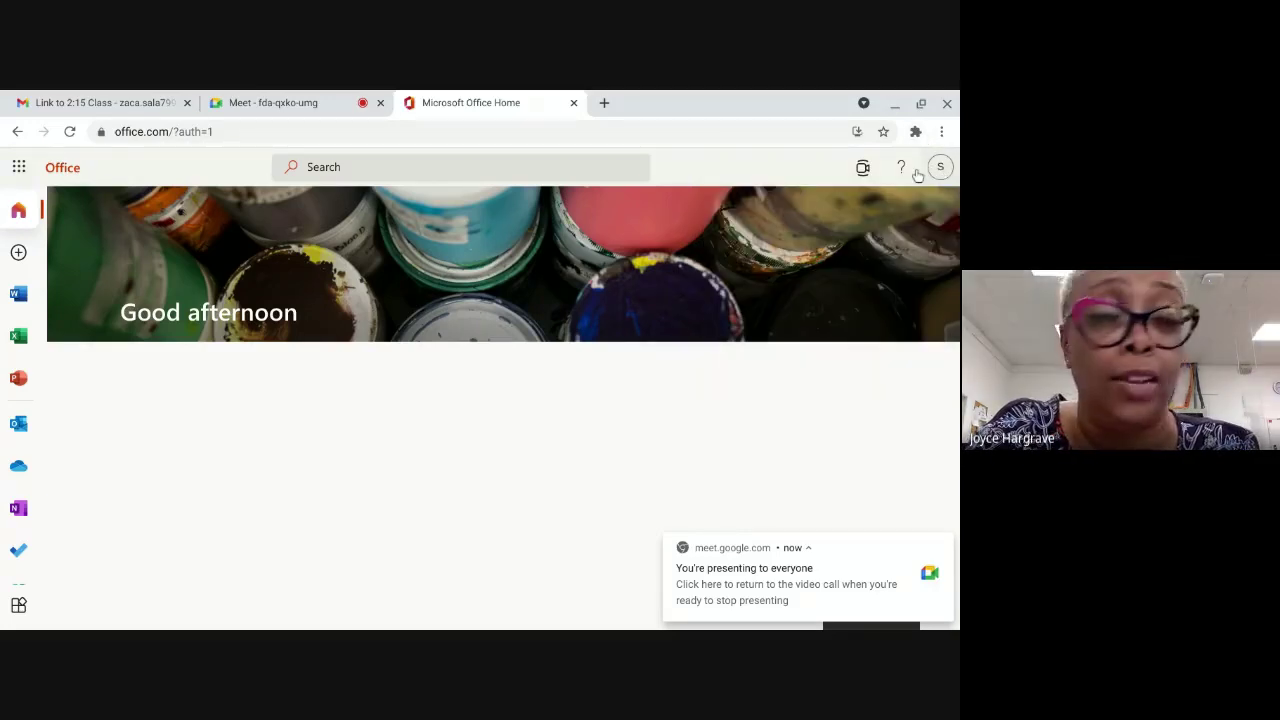
Step: Create a new blank document from the Word start page, then focus the Meet chat box
{"action": "left_click", "coordinate": [18, 296]}
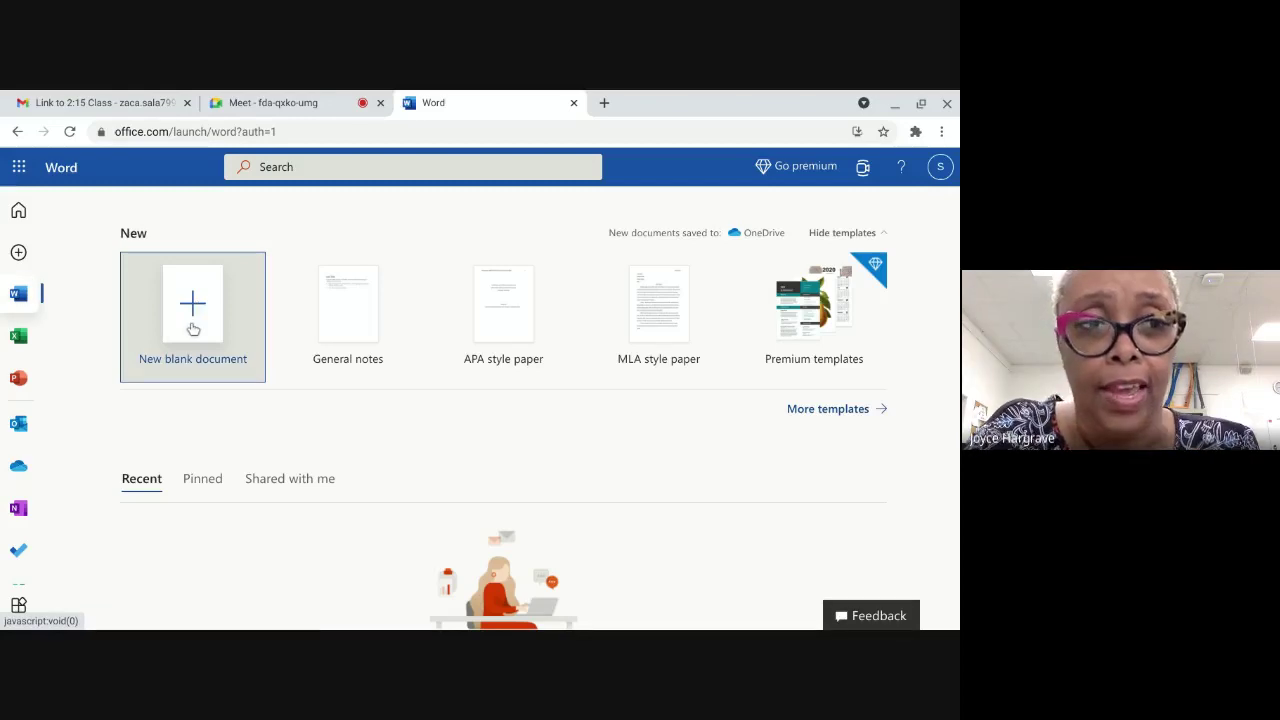
{"action": "left_click", "coordinate": [193, 329]}
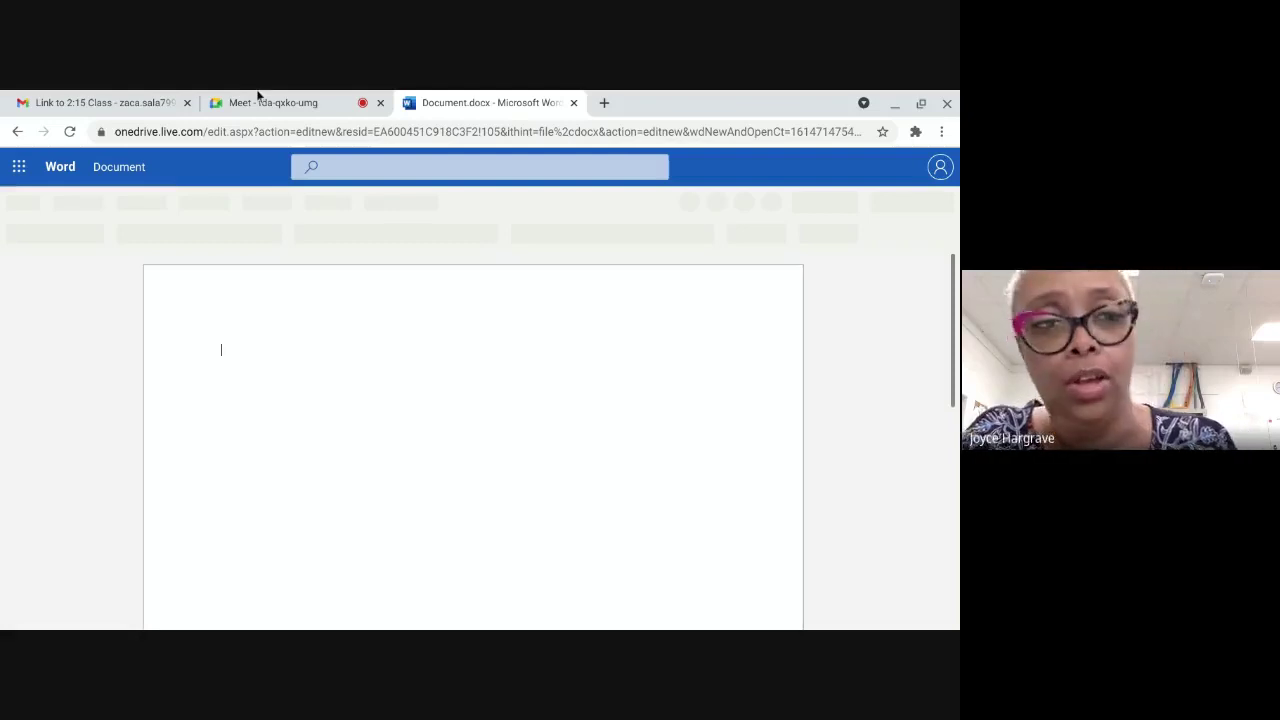
{"action": "left_click", "coordinate": [262, 102]}
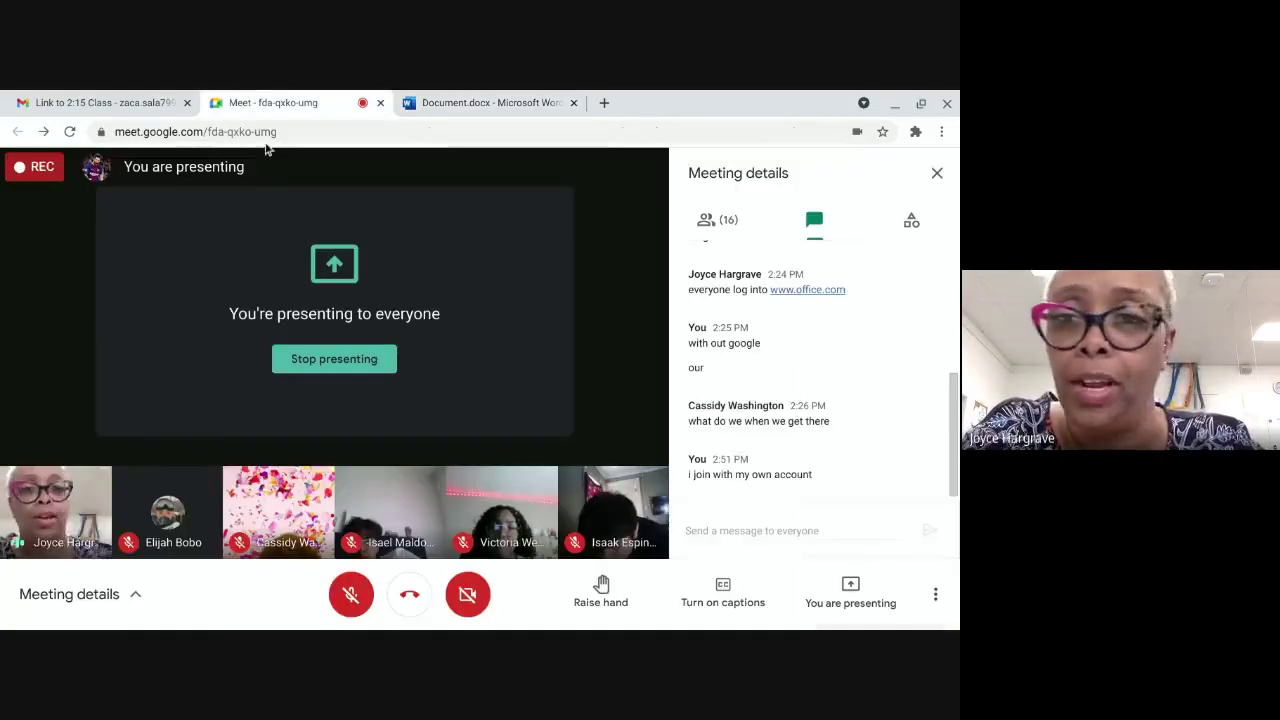
{"action": "left_click", "coordinate": [700, 530]}
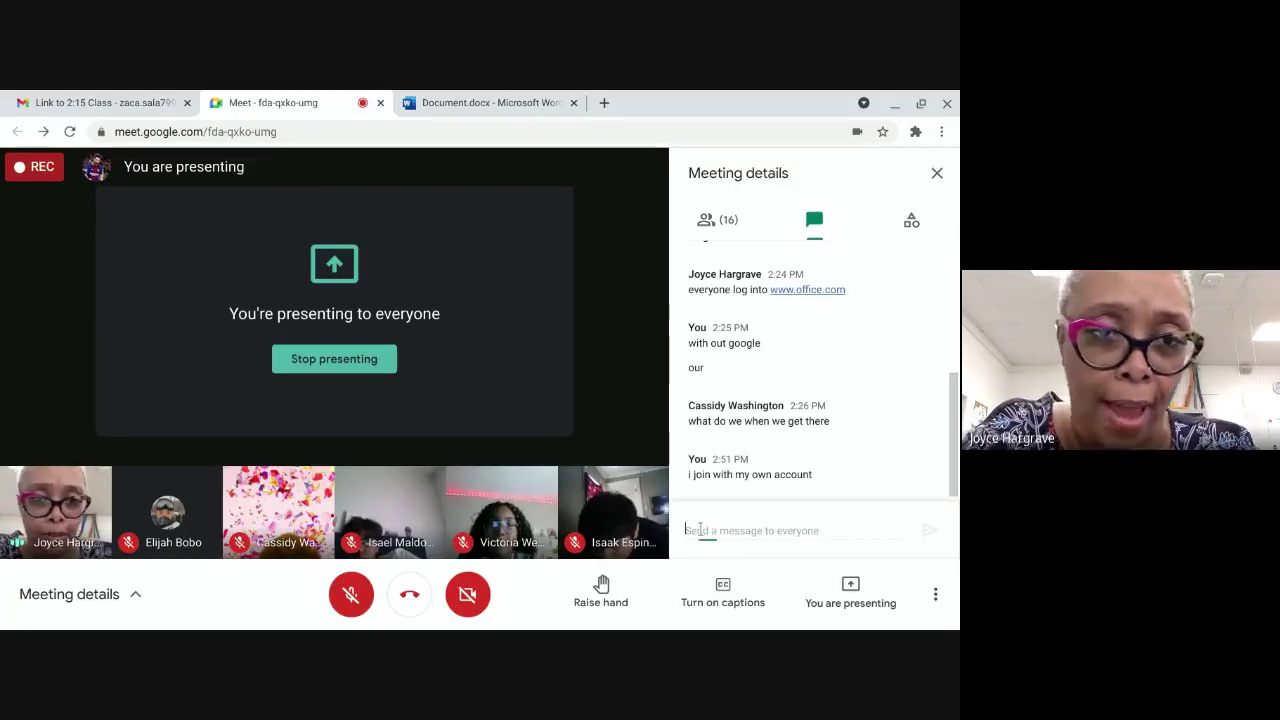
Step: Back in the new document, open the Office Add-ins window from the Insert tab
{"action": "left_click", "coordinate": [443, 102]}
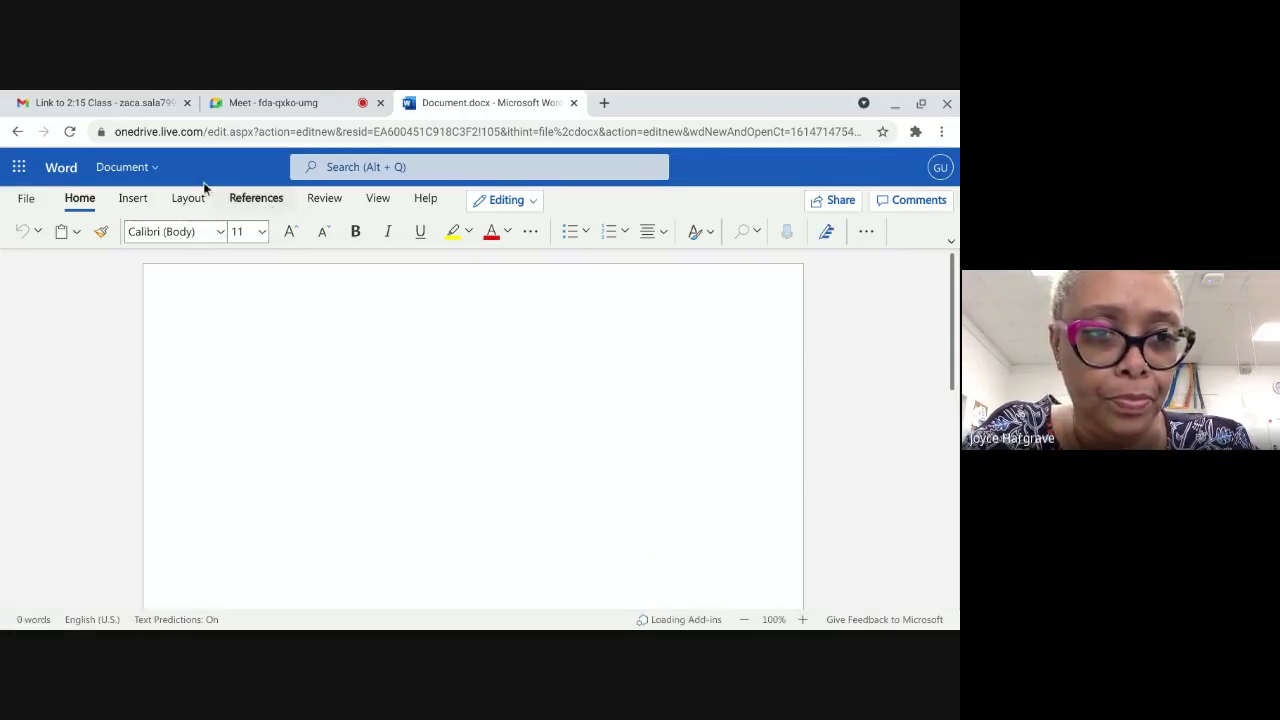
{"action": "left_click", "coordinate": [133, 199]}
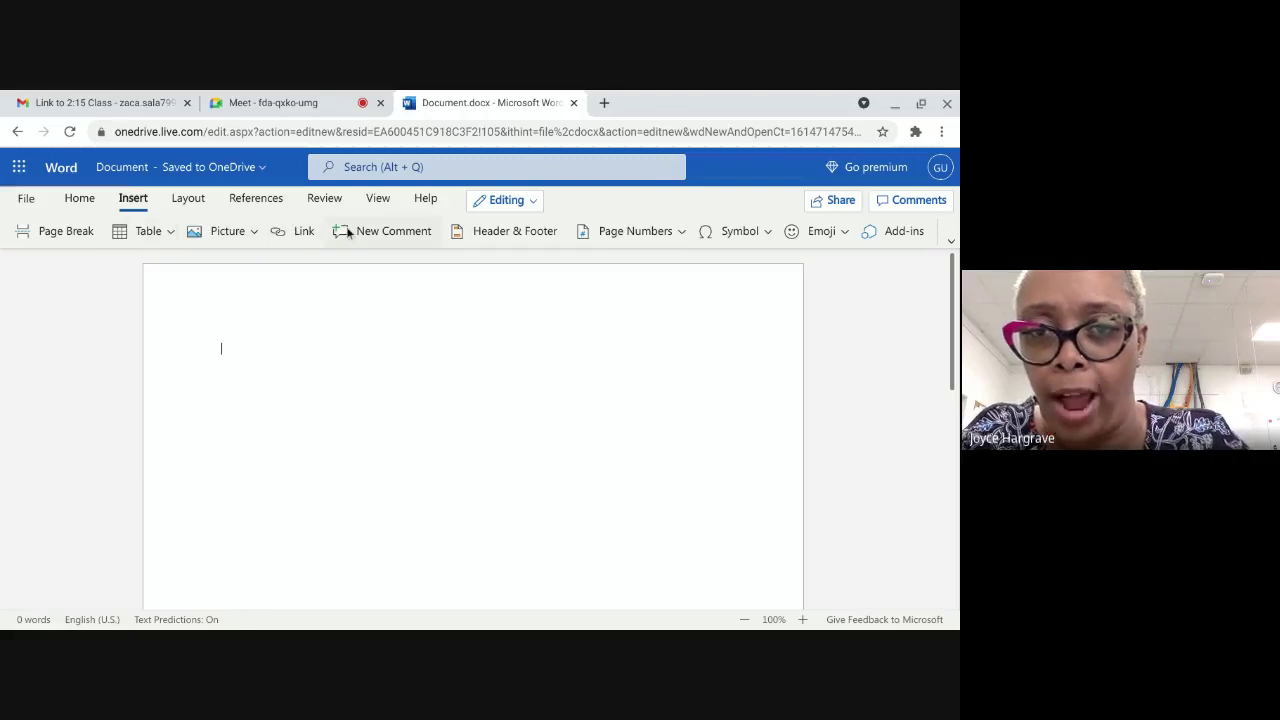
{"action": "left_click", "coordinate": [904, 231]}
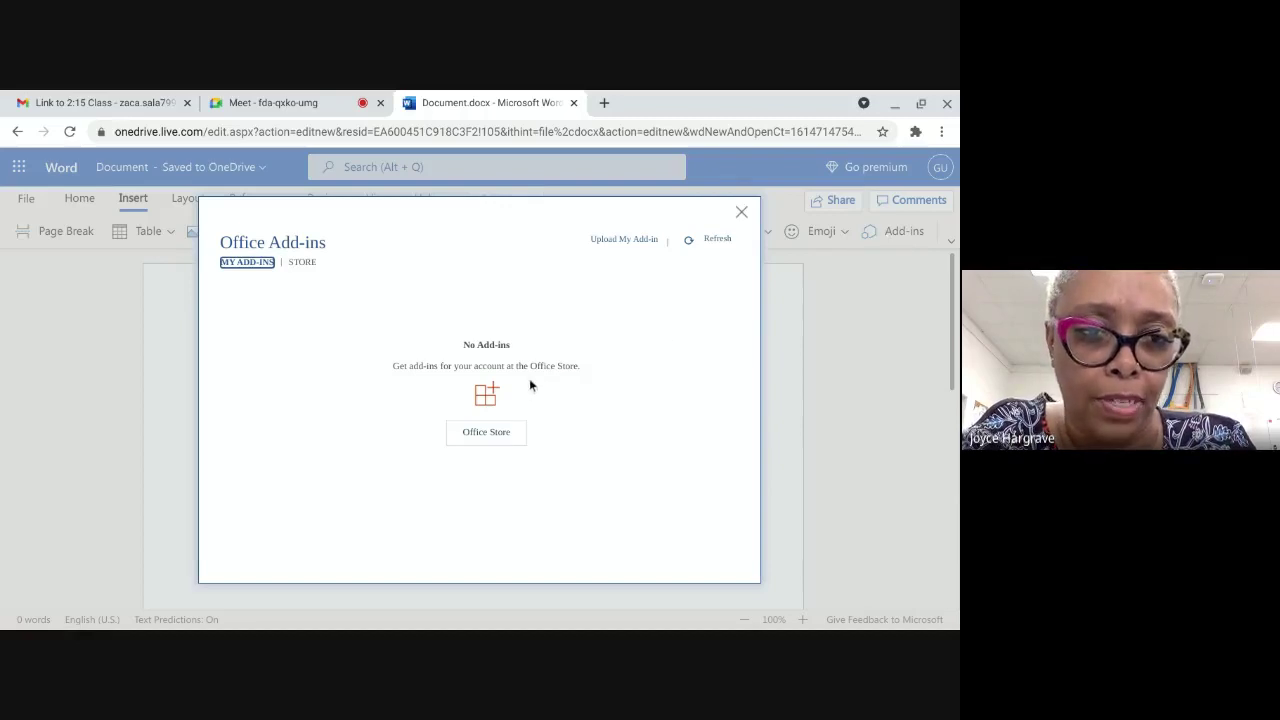
Step: Search the Office add-in store for 'jasperactive'
{"action": "left_click", "coordinate": [302, 263]}
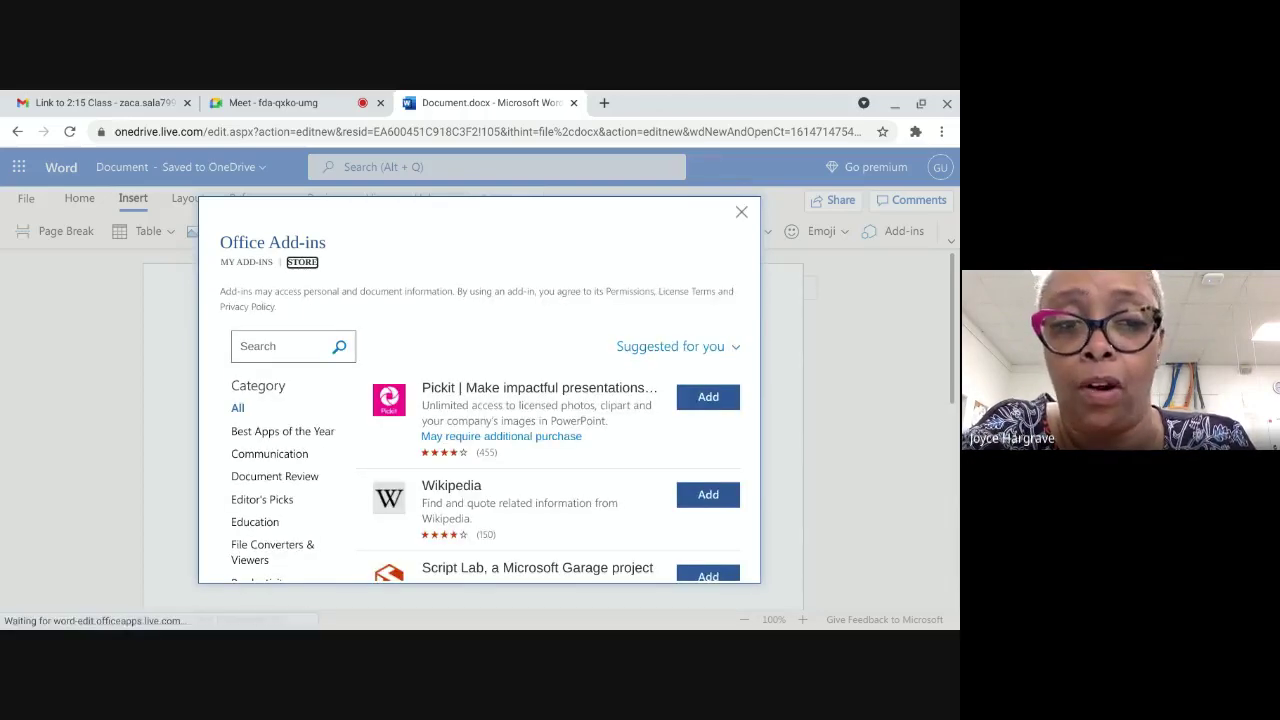
{"action": "left_click", "coordinate": [264, 350]}
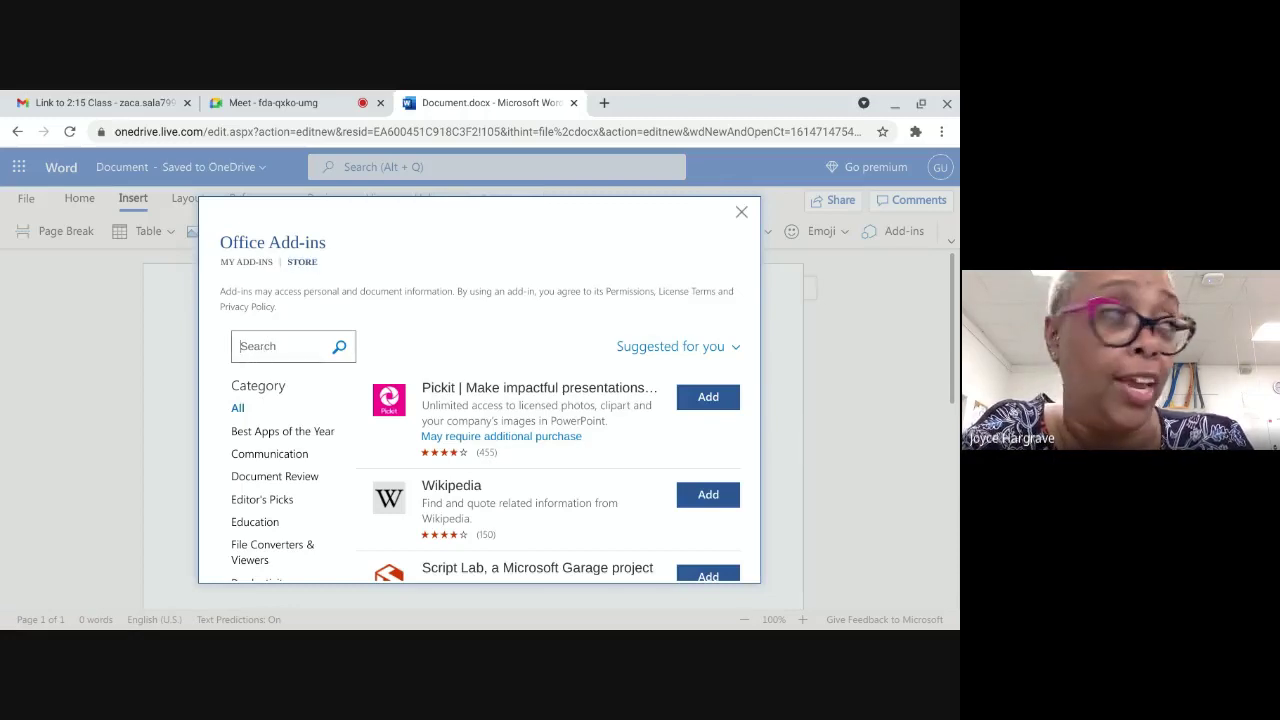
{"action": "type", "text": "i"}
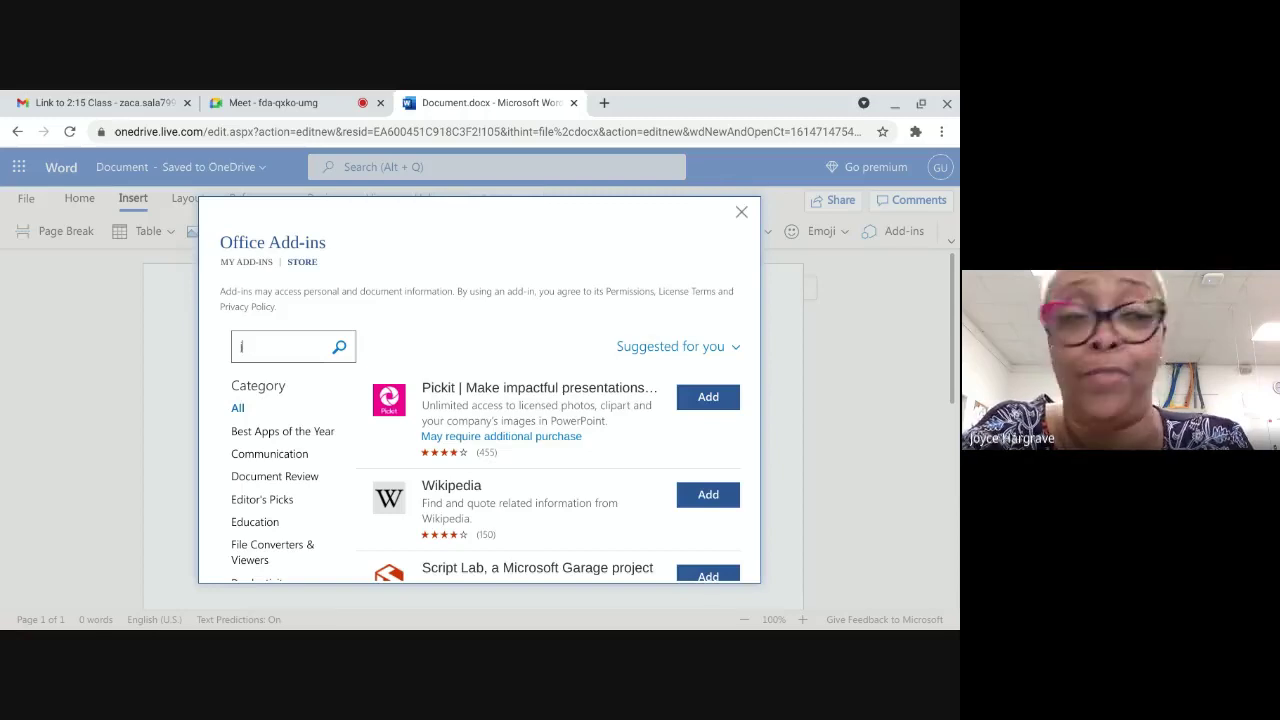
{"action": "type", "text": "aspet"}
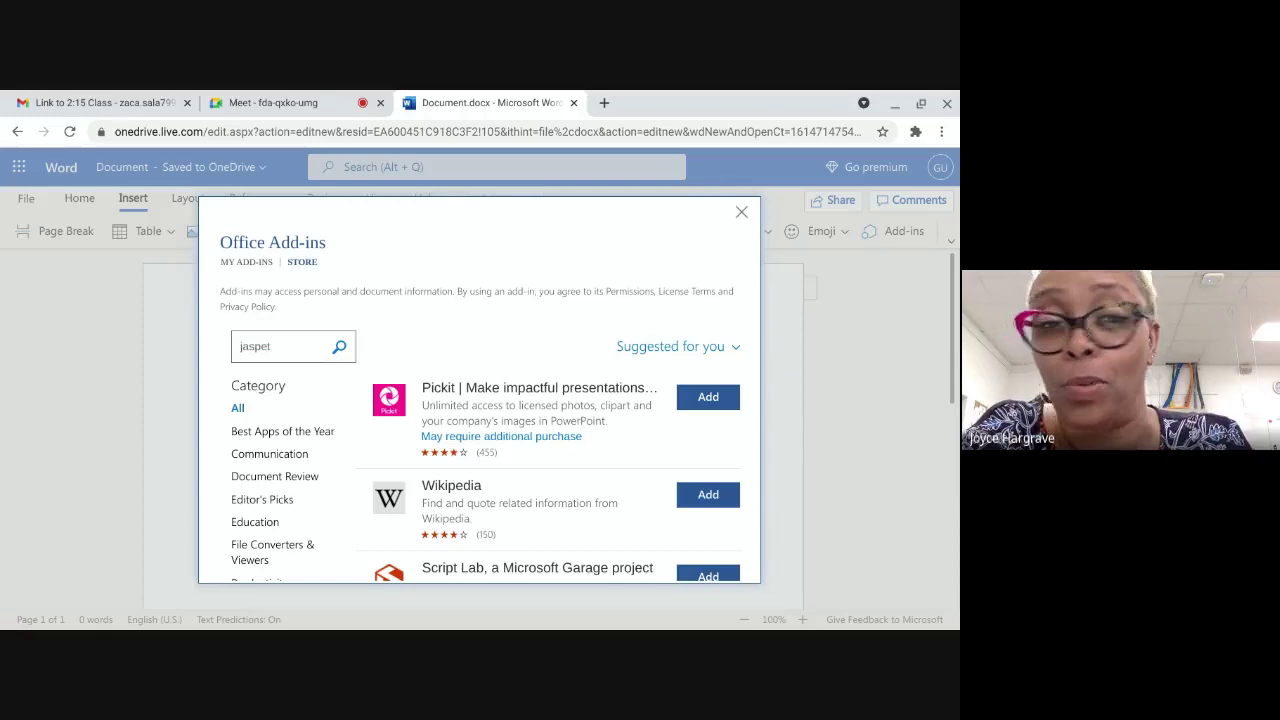
{"action": "key", "text": "BackSpace"}
{"action": "type", "text": "r"}
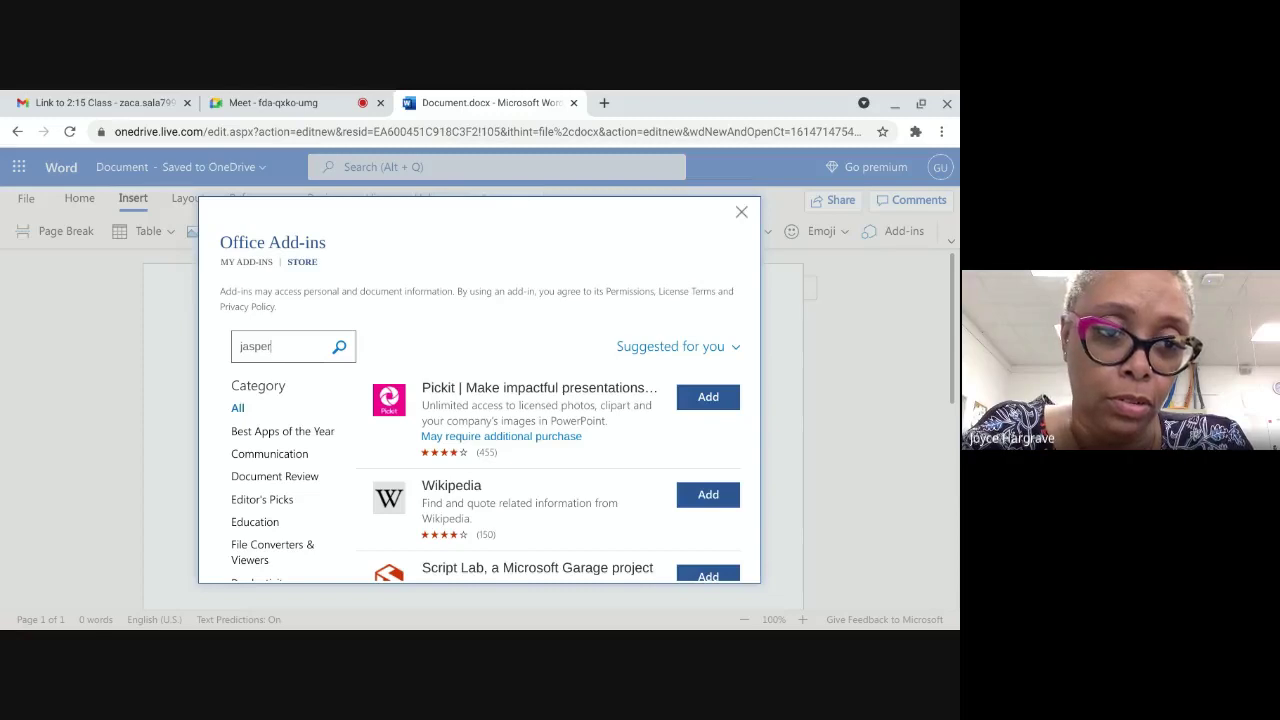
{"action": "type", "text": "a"}
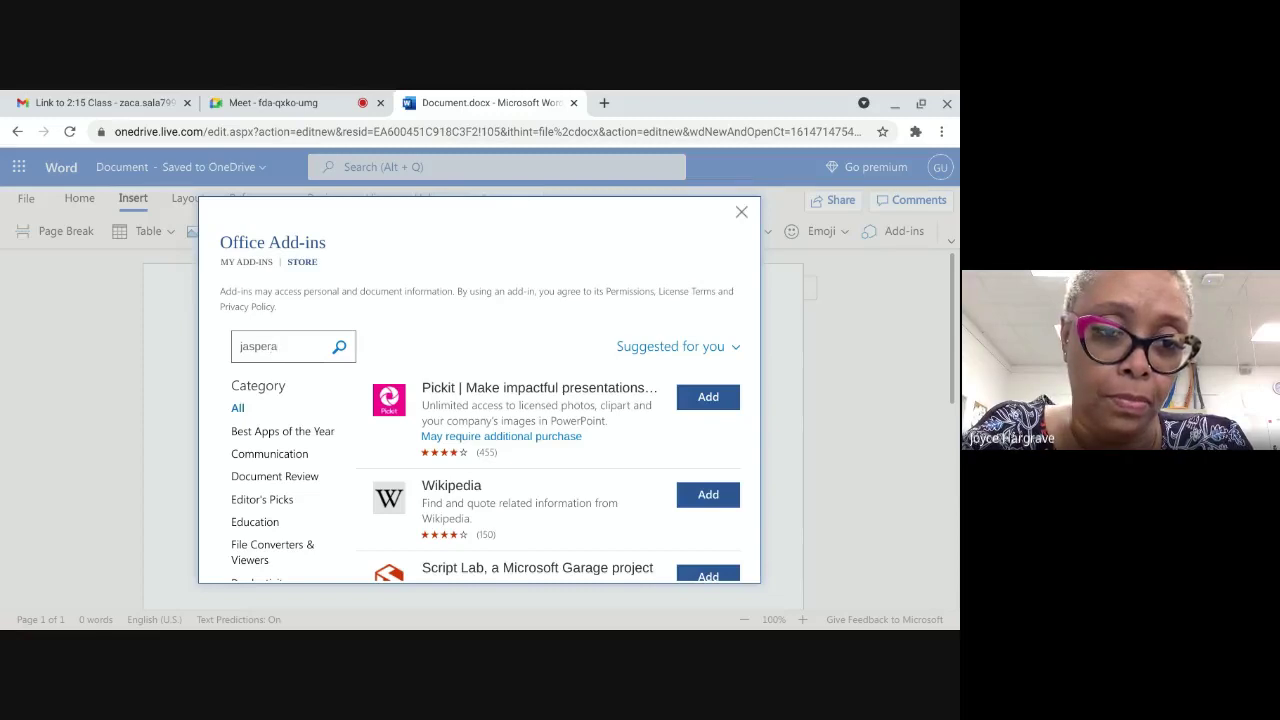
{"action": "type", "text": "cti"}
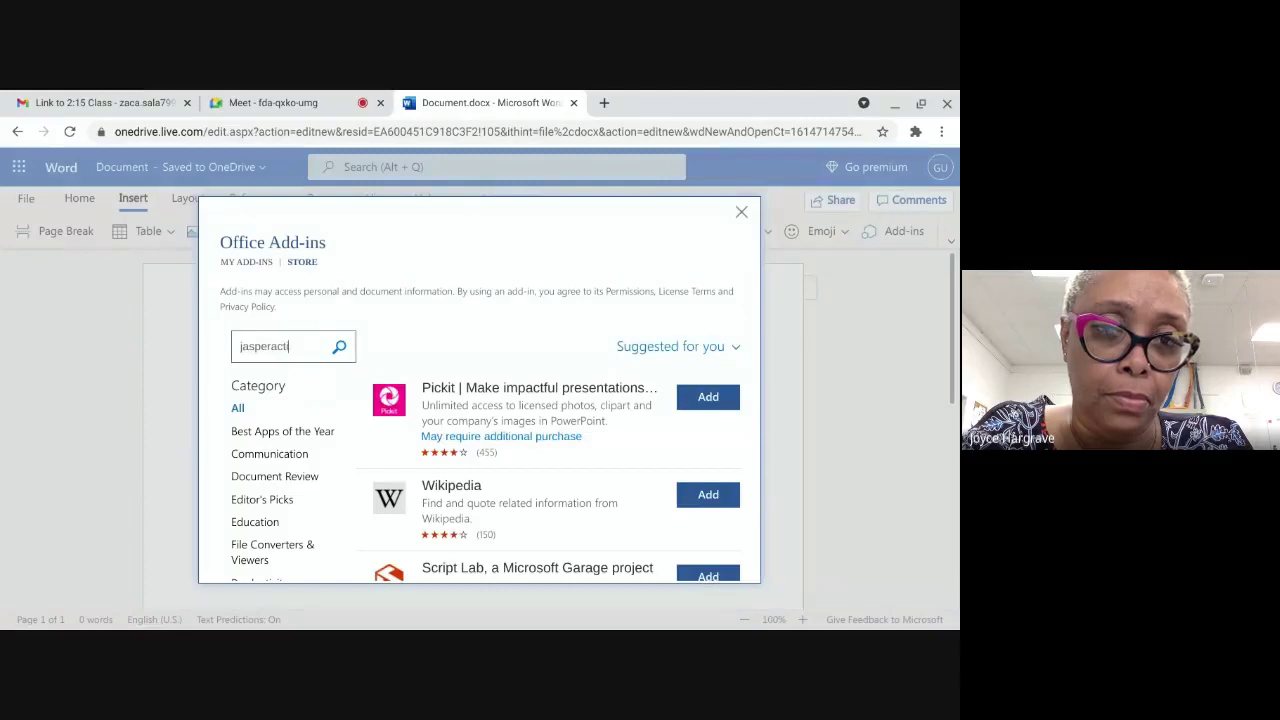
{"action": "type", "text": "ve"}
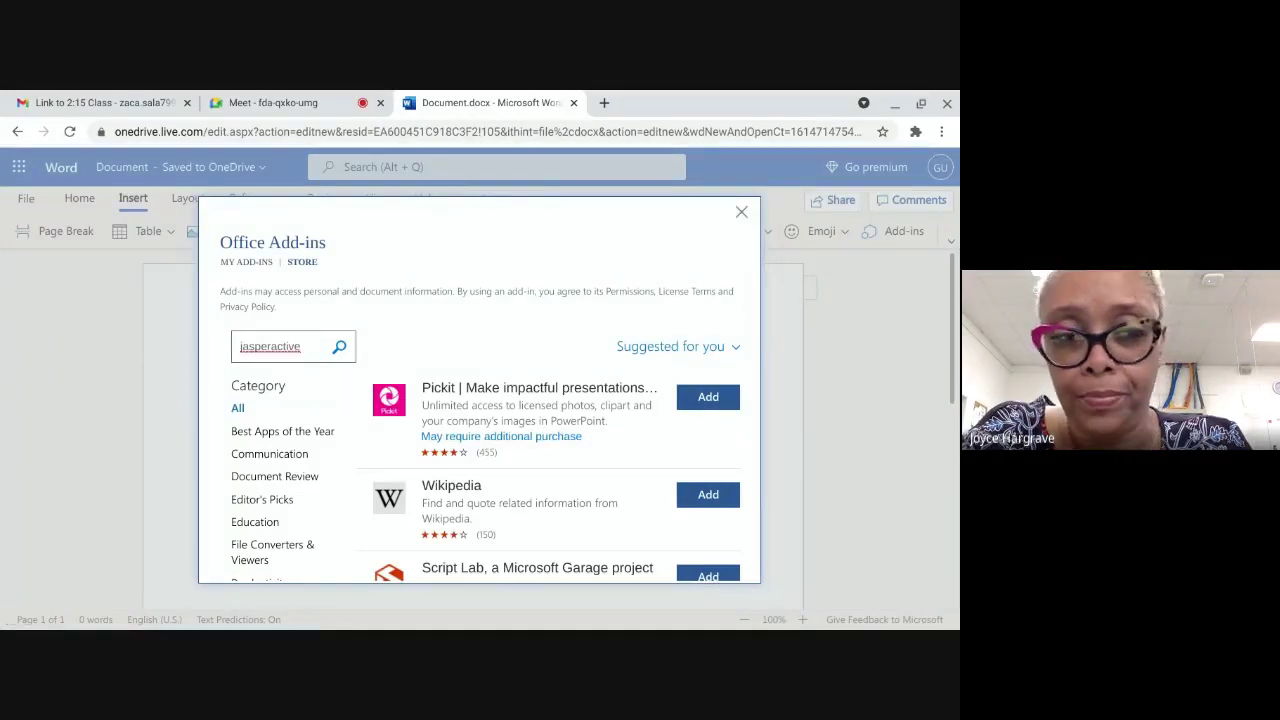
{"action": "key", "text": "Return"}
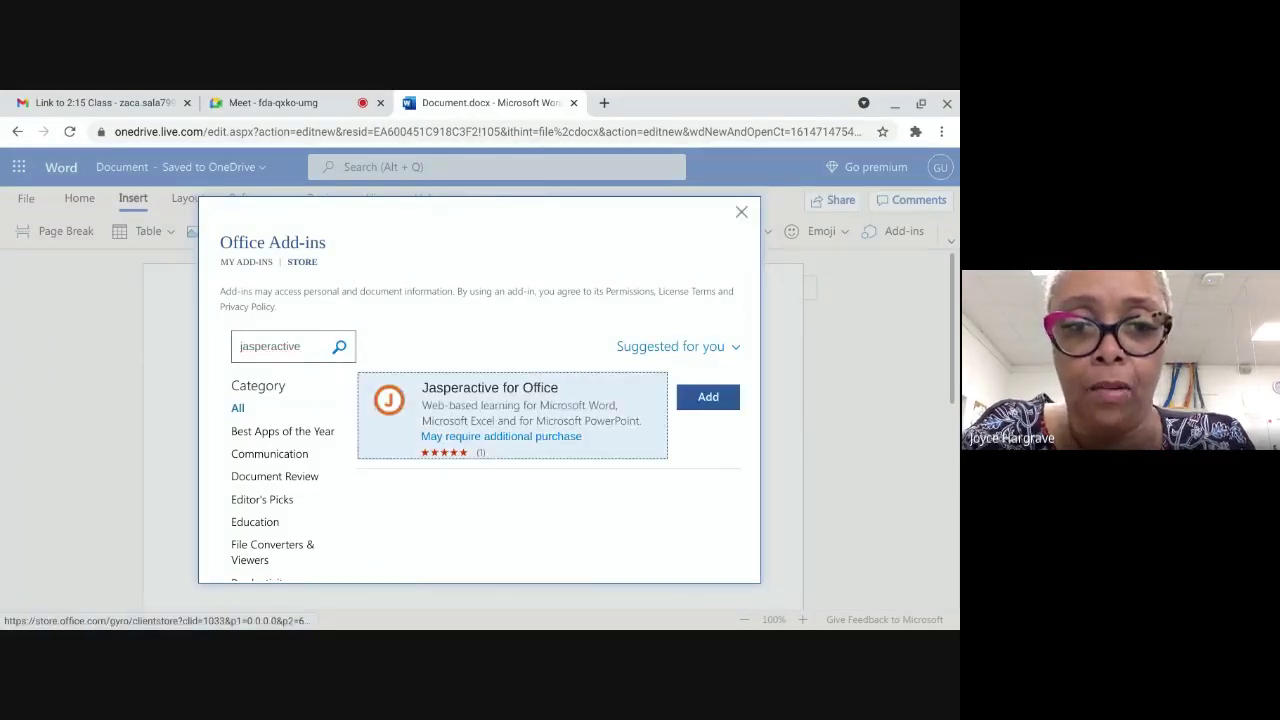
Step: Add Jasperactive for Office to Word, accepting its terms and conditions
{"action": "left_click", "coordinate": [695, 399]}
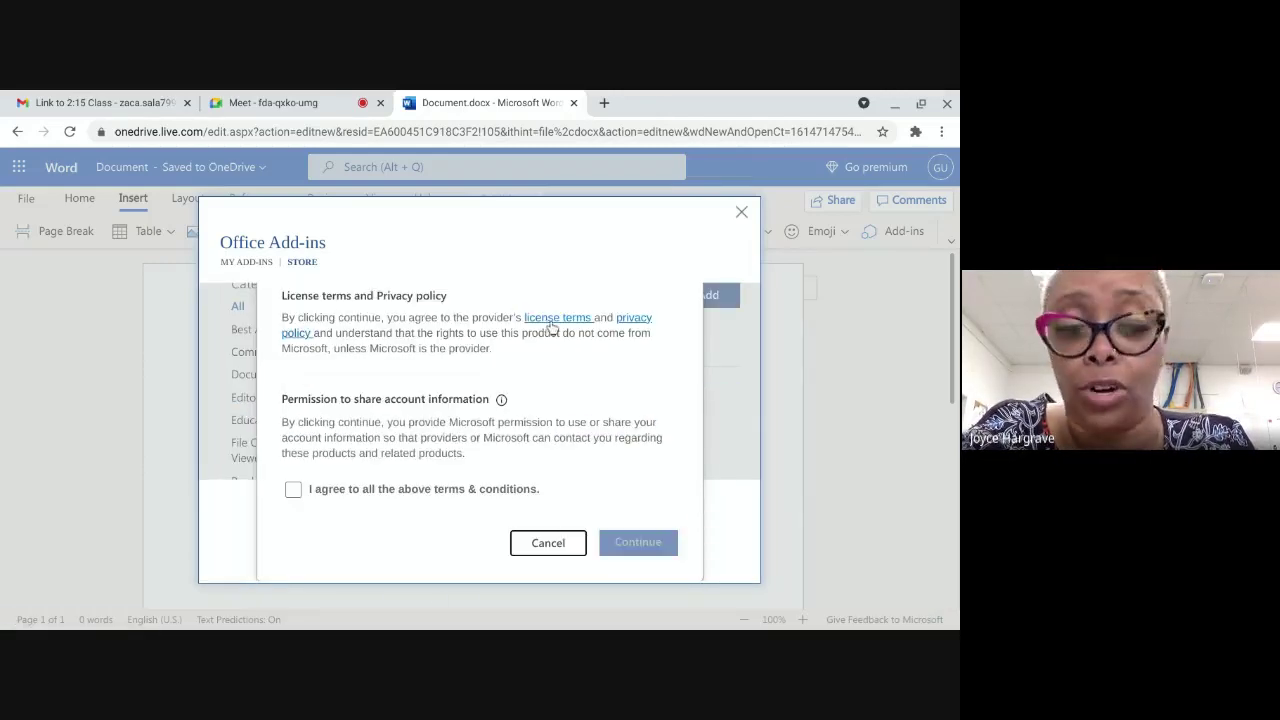
{"action": "left_click", "coordinate": [292, 489]}
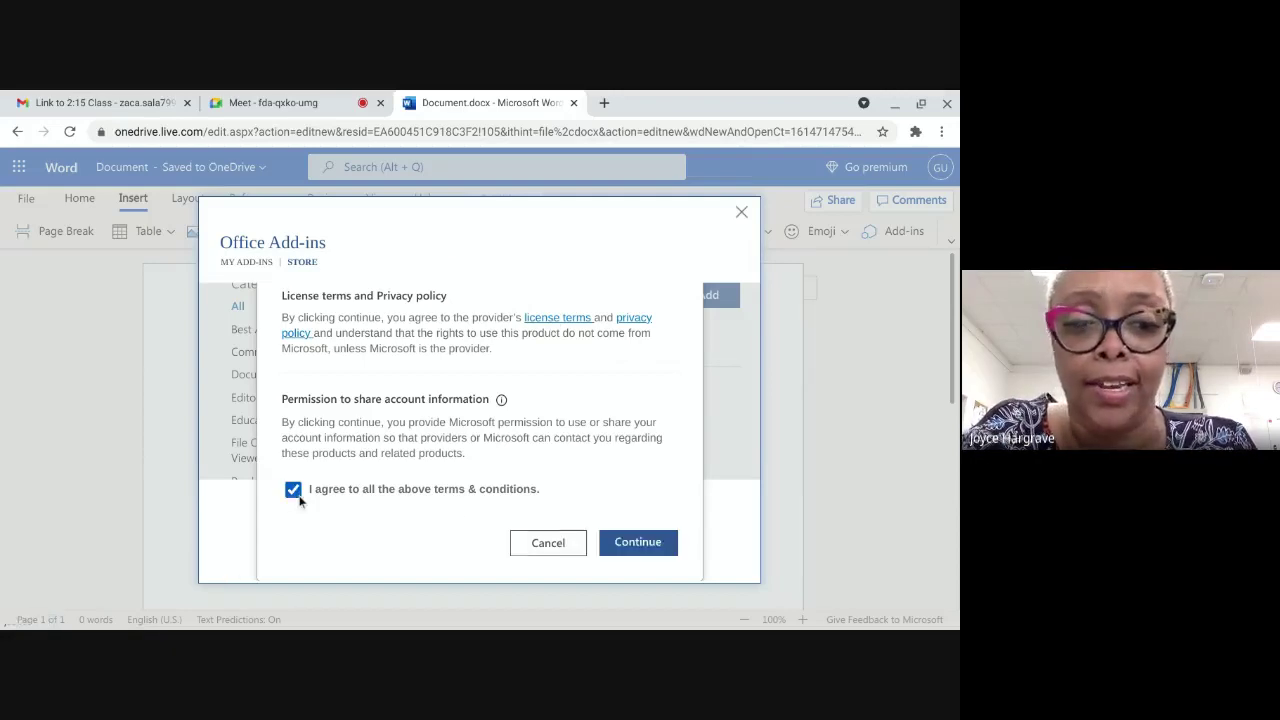
{"action": "left_click", "coordinate": [637, 542]}
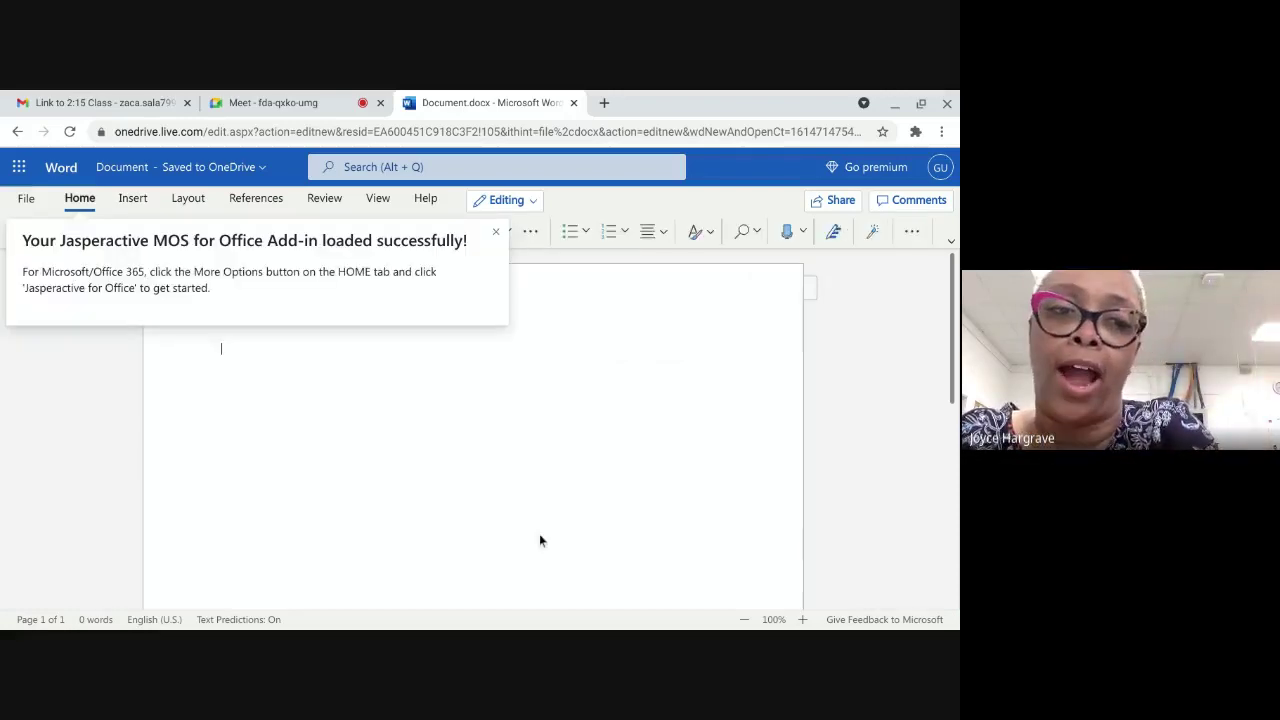
Step: Dismiss the notice and open the Jasperactive for Office pane from More Options, scrolling to its welcome screen
{"action": "left_click", "coordinate": [499, 231]}
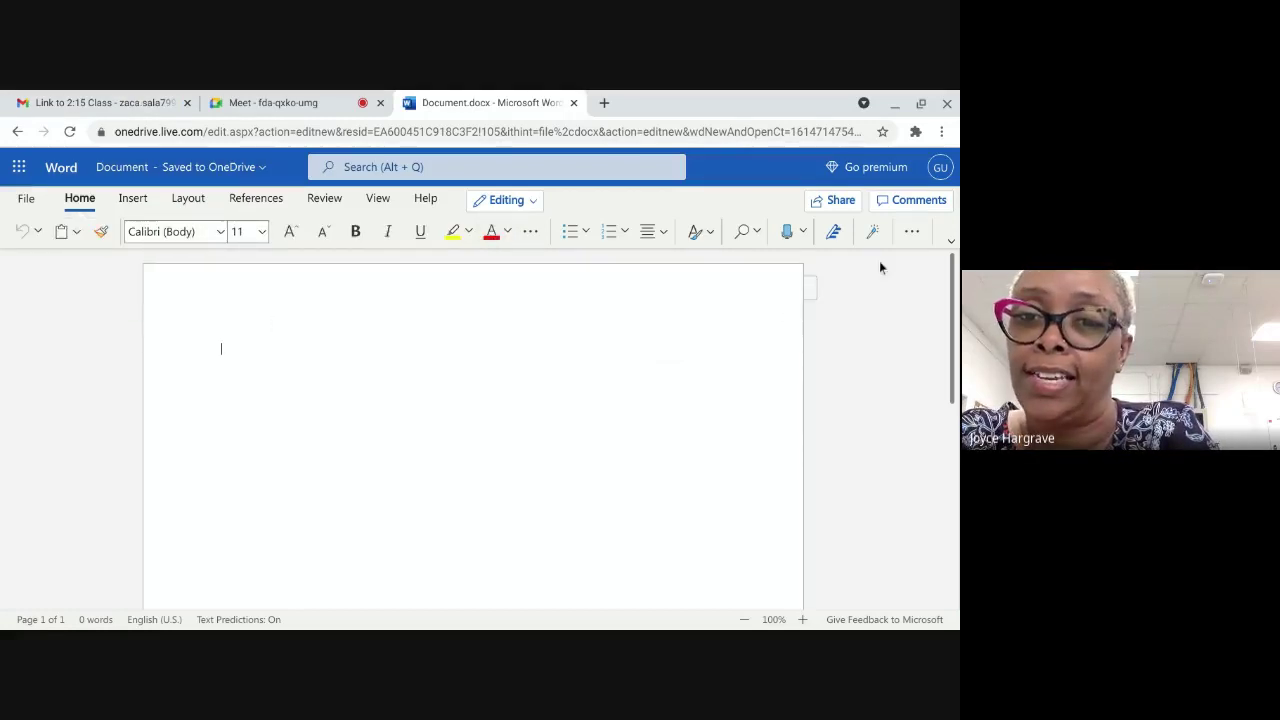
{"action": "left_click", "coordinate": [910, 233]}
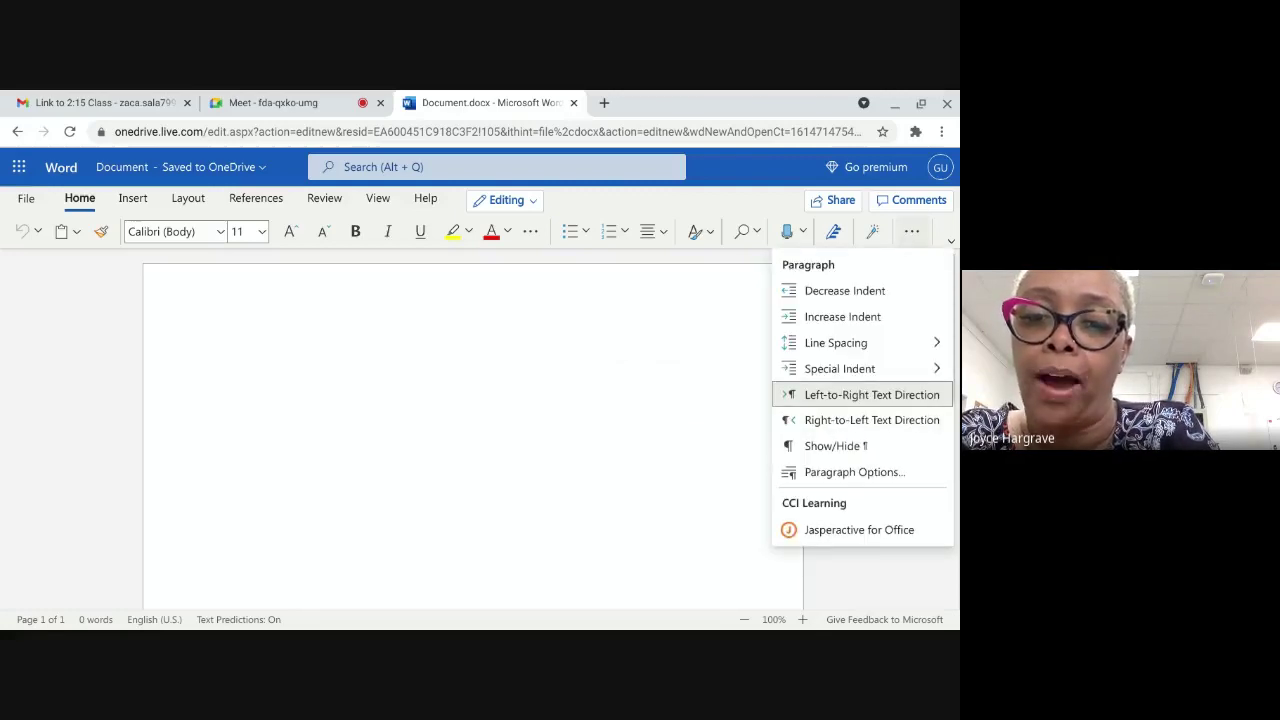
{"action": "left_click", "coordinate": [831, 535]}
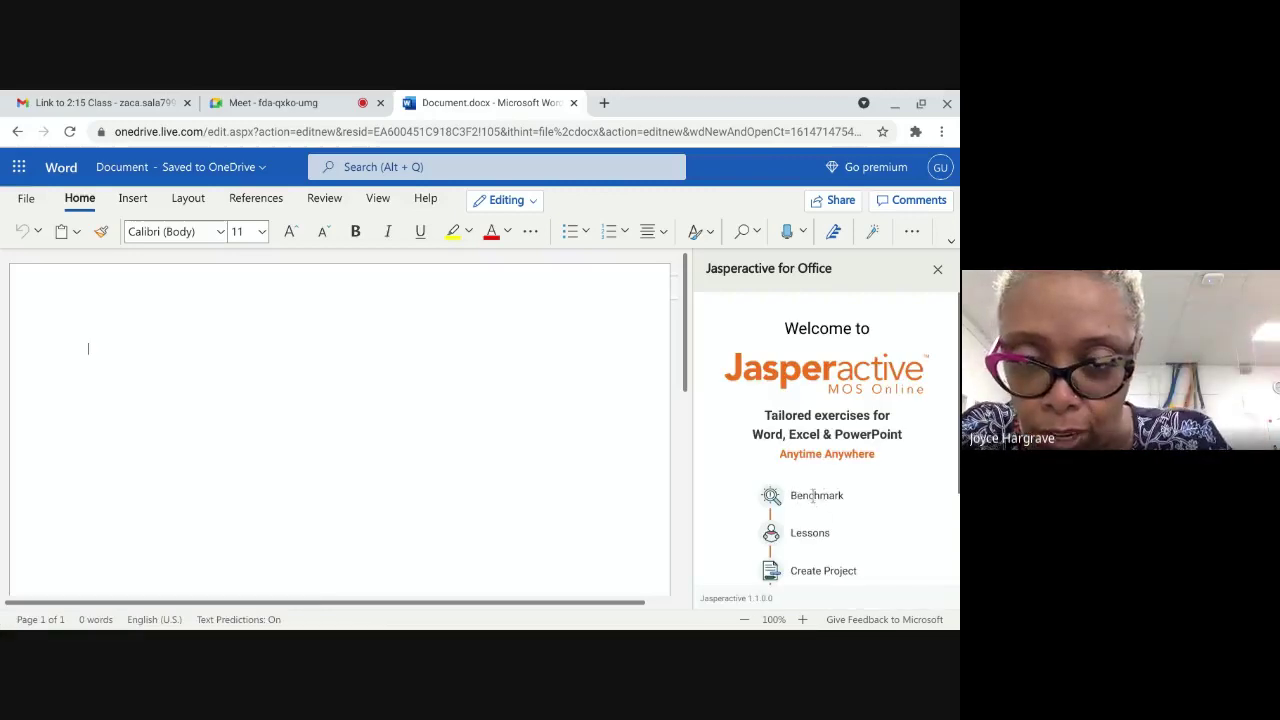
{"action": "scroll", "coordinate": [813, 494], "scroll_direction": "down", "scroll_amount": 2}
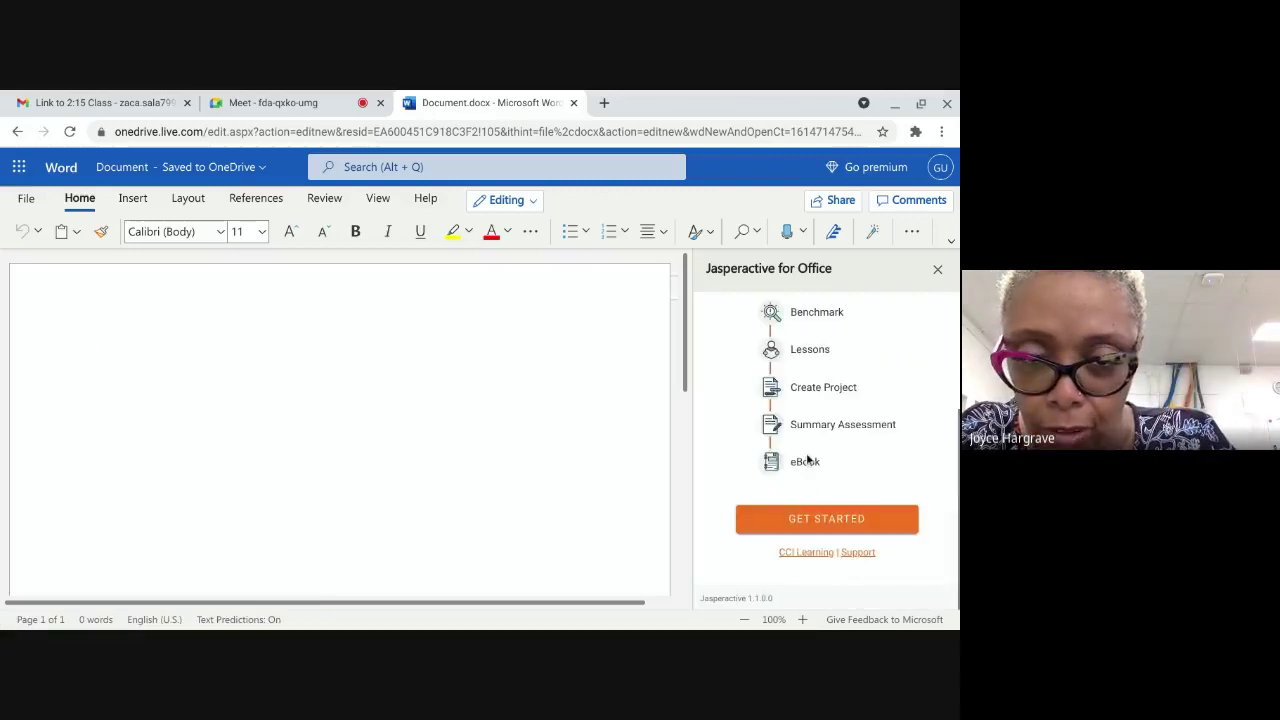
Step: Choose GET STARTED and enter the student's e-mail address in the Email or Username field
{"action": "left_click", "coordinate": [798, 518]}
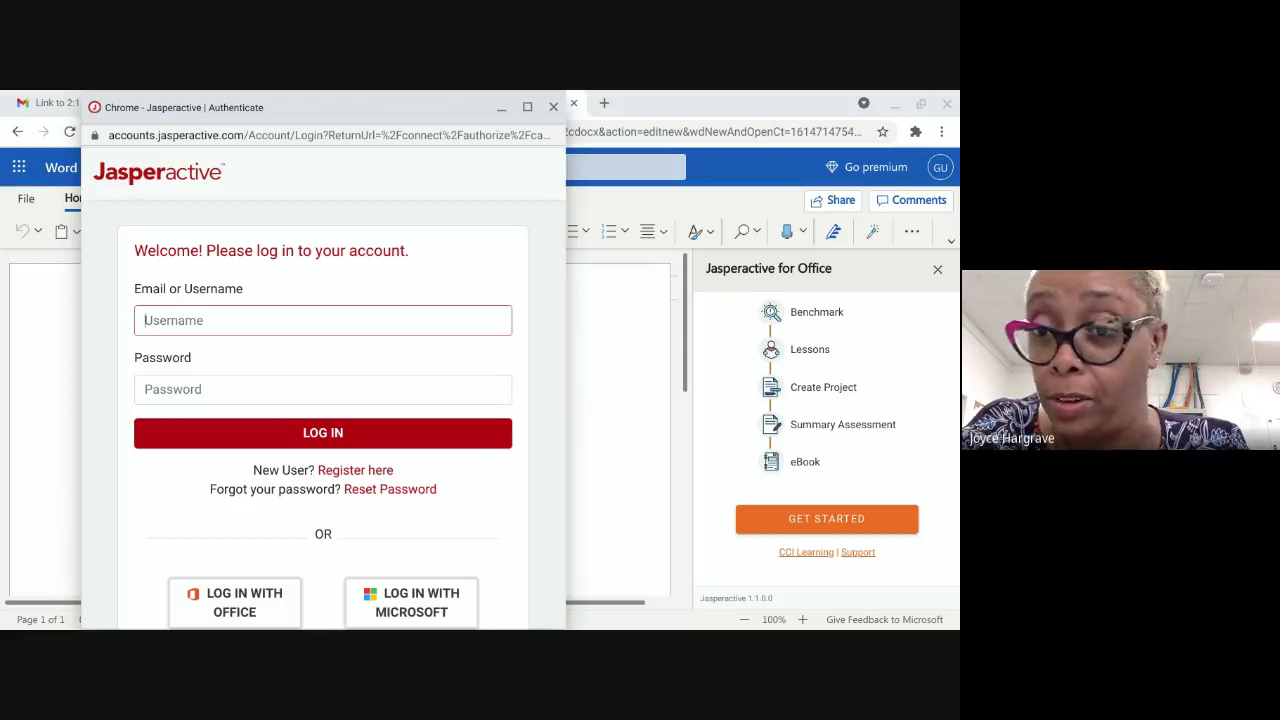
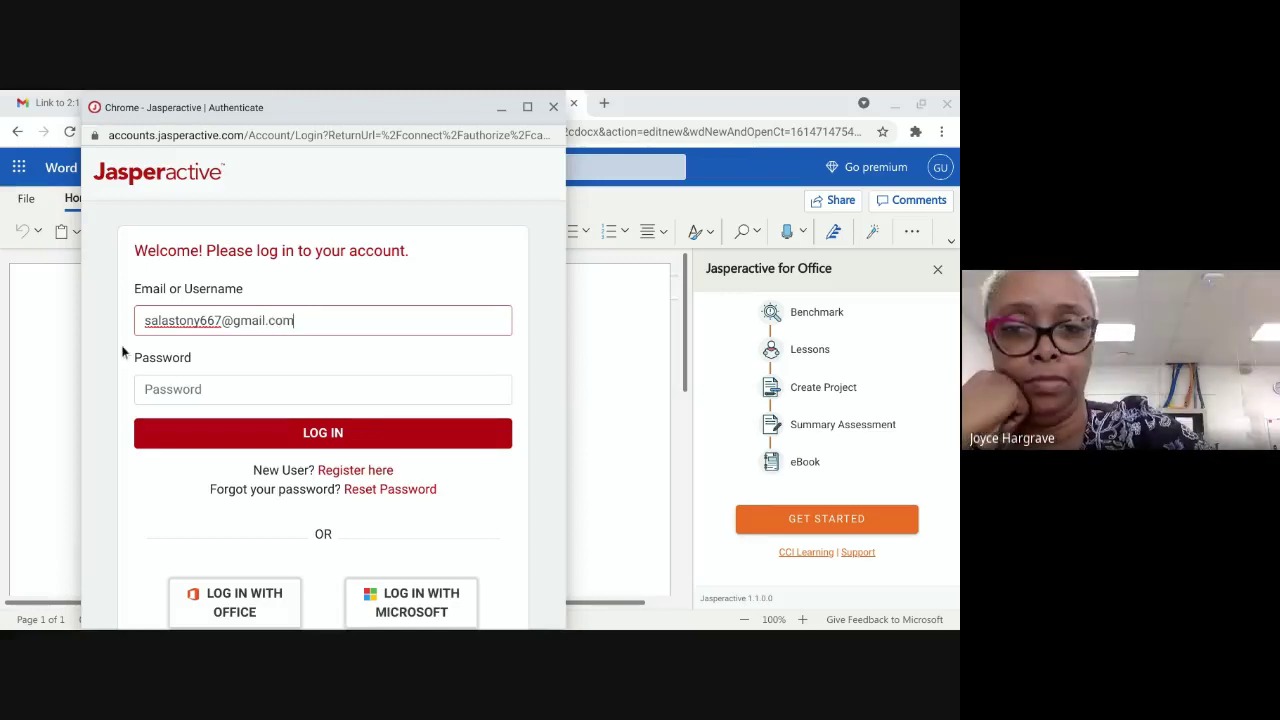
Step: Enter the account password and submit the login
{"action": "left_click", "coordinate": [160, 389]}
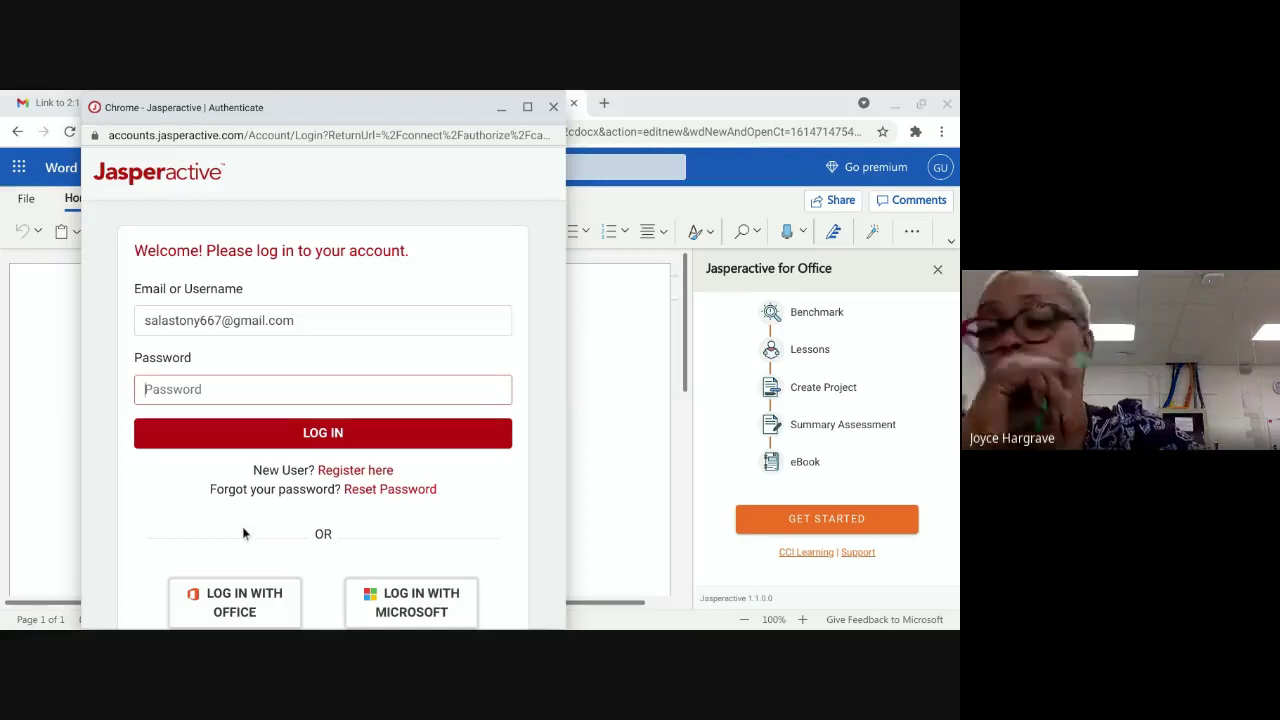
{"action": "type", "text": "•••••"}
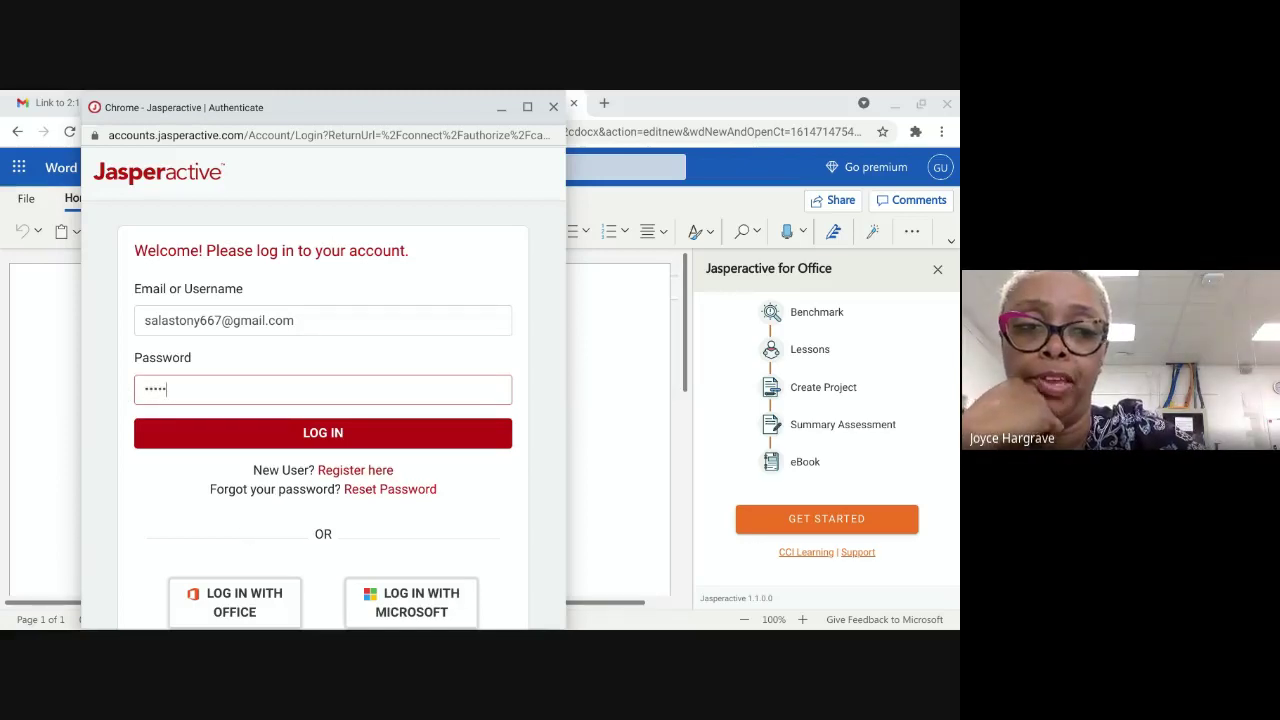
{"action": "type", "text": "•••"}
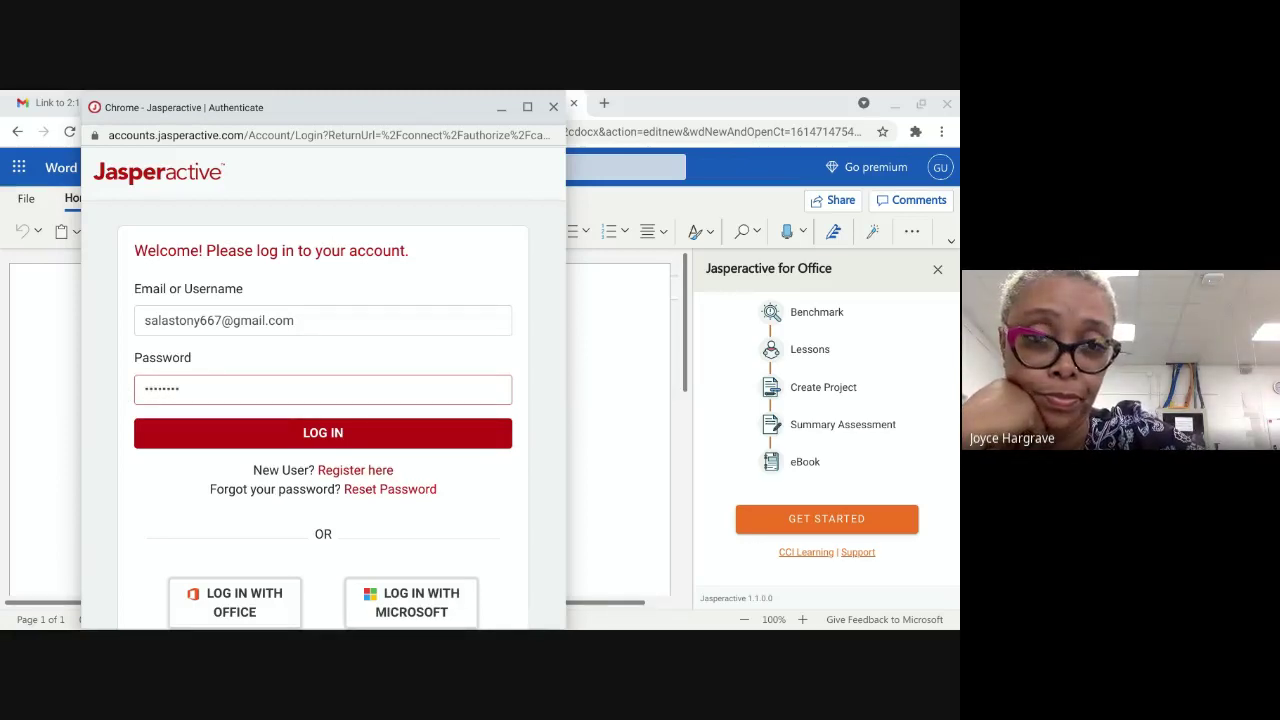
{"action": "left_click", "coordinate": [266, 446]}
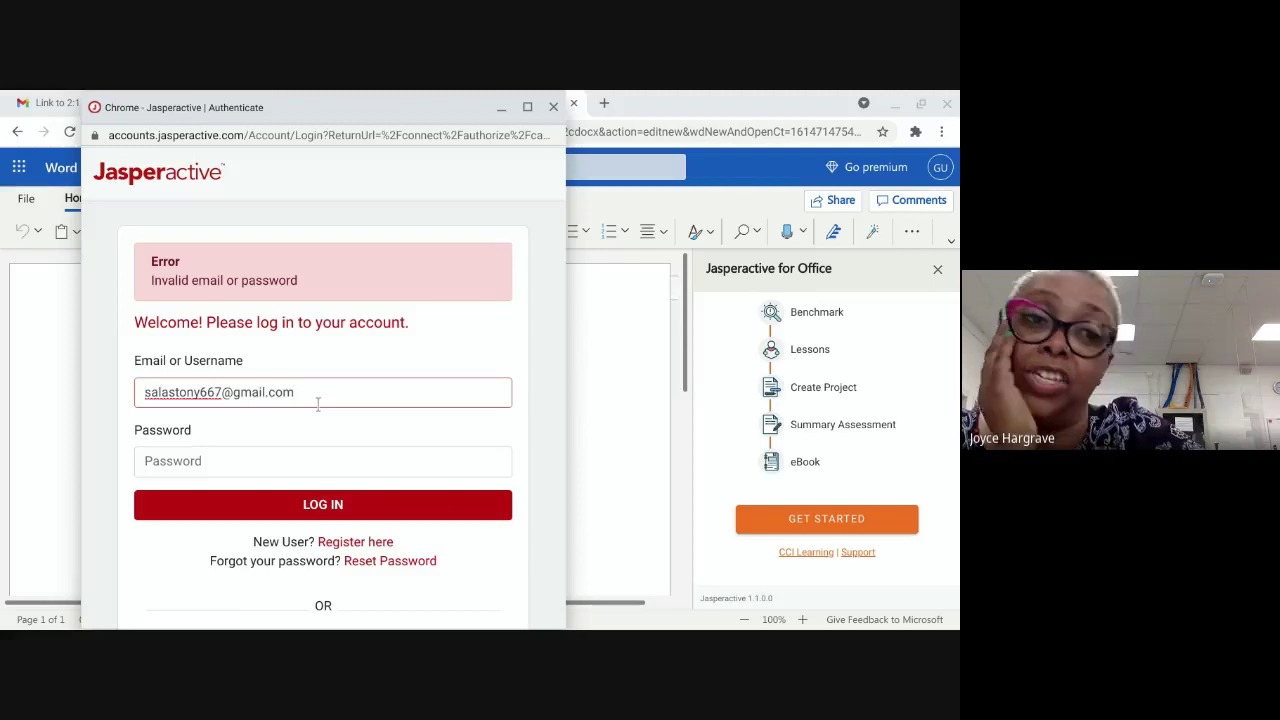
Step: Re-enter the student's e-mail and password, retry the login, and scroll down the page
{"action": "key", "text": "BackSpace"}
{"action": "key", "text": "BackSpace"}
{"action": "key", "text": "BackSpace"}
{"action": "key", "text": "BackSpace"}
{"action": "key", "text": "BackSpace"}
{"action": "key", "text": "BackSpace"}
{"action": "key", "text": "BackSpace"}
{"action": "key", "text": "BackSpace"}
{"action": "key", "text": "BackSpace"}
{"action": "key", "text": "BackSpace"}
{"action": "key", "text": "BackSpace"}
{"action": "key", "text": "BackSpace"}
{"action": "key", "text": "BackSpace"}
{"action": "key", "text": "BackSpace"}
{"action": "key", "text": "BackSpace"}
{"action": "key", "text": "BackSpace"}
{"action": "key", "text": "BackSpace"}
{"action": "key", "text": "BackSpace"}
{"action": "key", "text": "BackSpace"}
{"action": "key", "text": "BackSpace"}
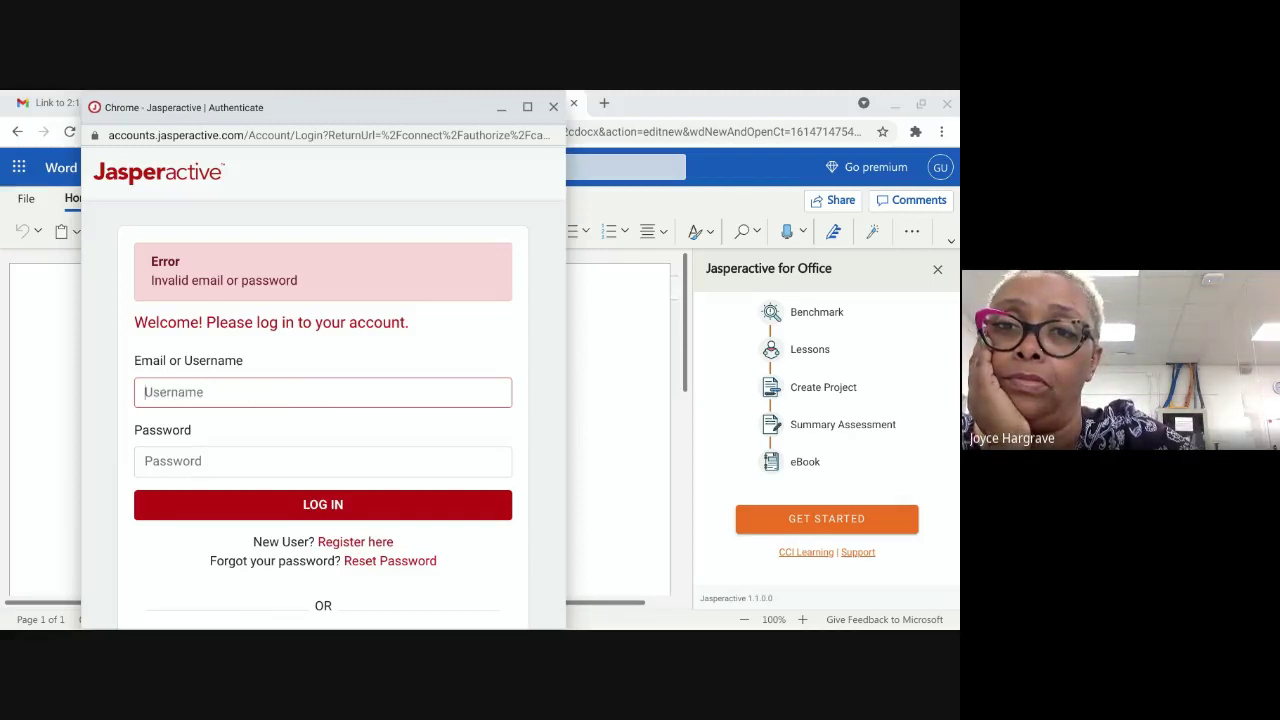
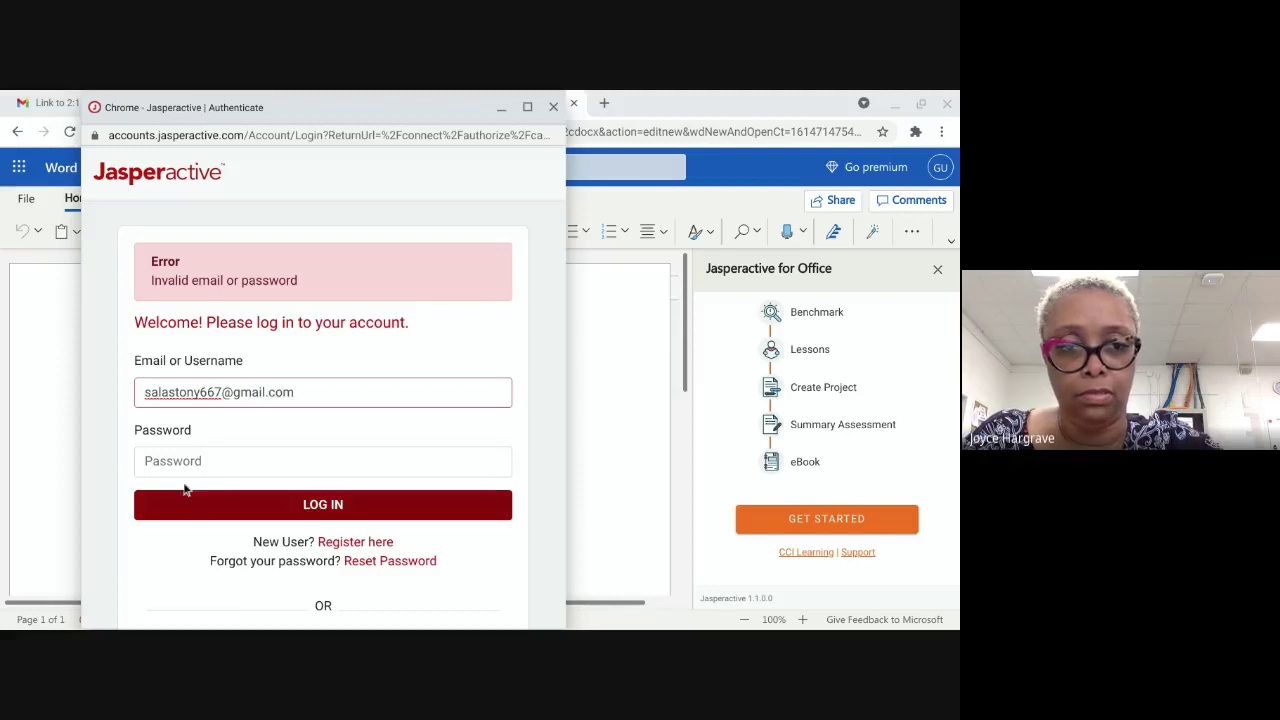
{"action": "left_click", "coordinate": [163, 467]}
{"action": "type", "text": "•••••••"}
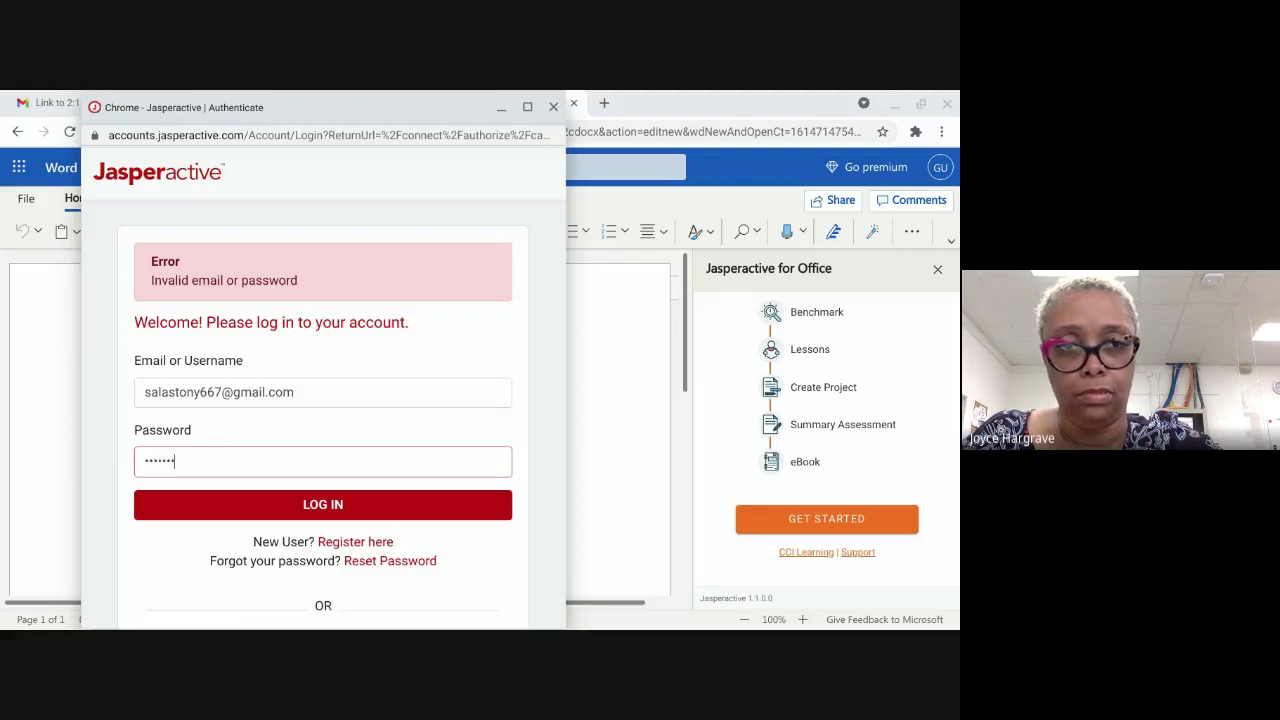
{"action": "type", "text": "••"}
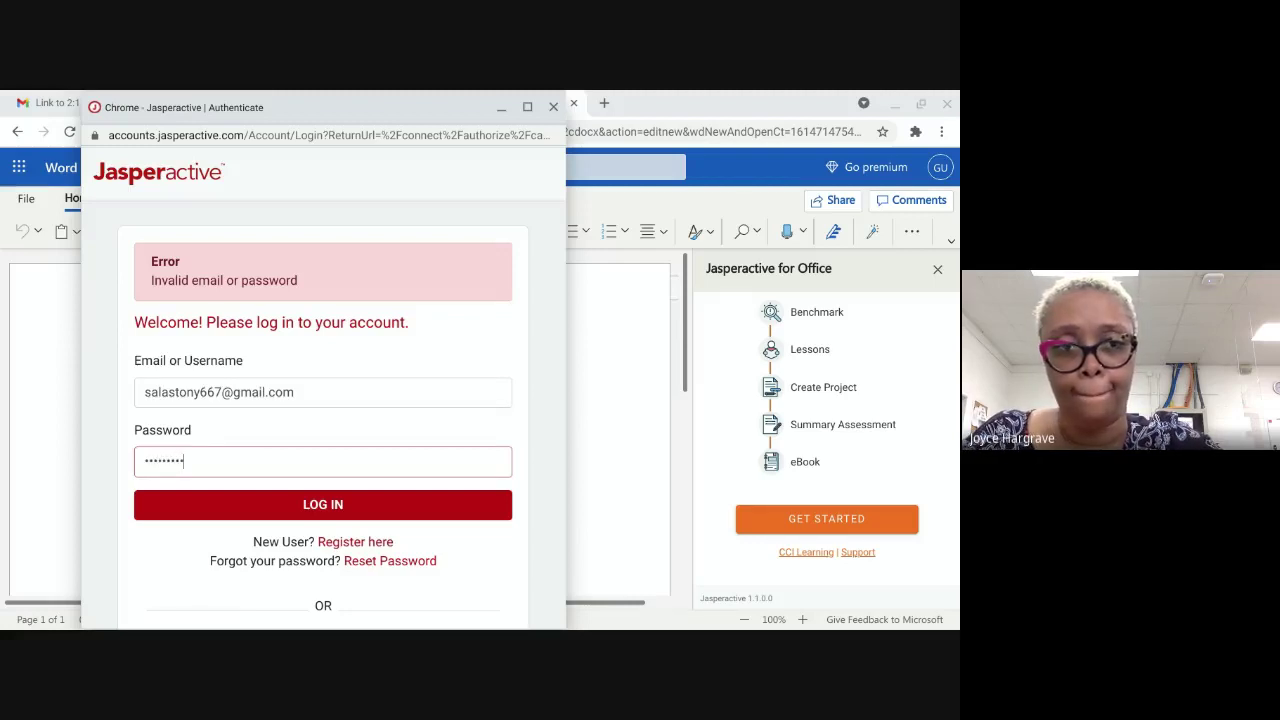
{"action": "left_click", "coordinate": [177, 514]}
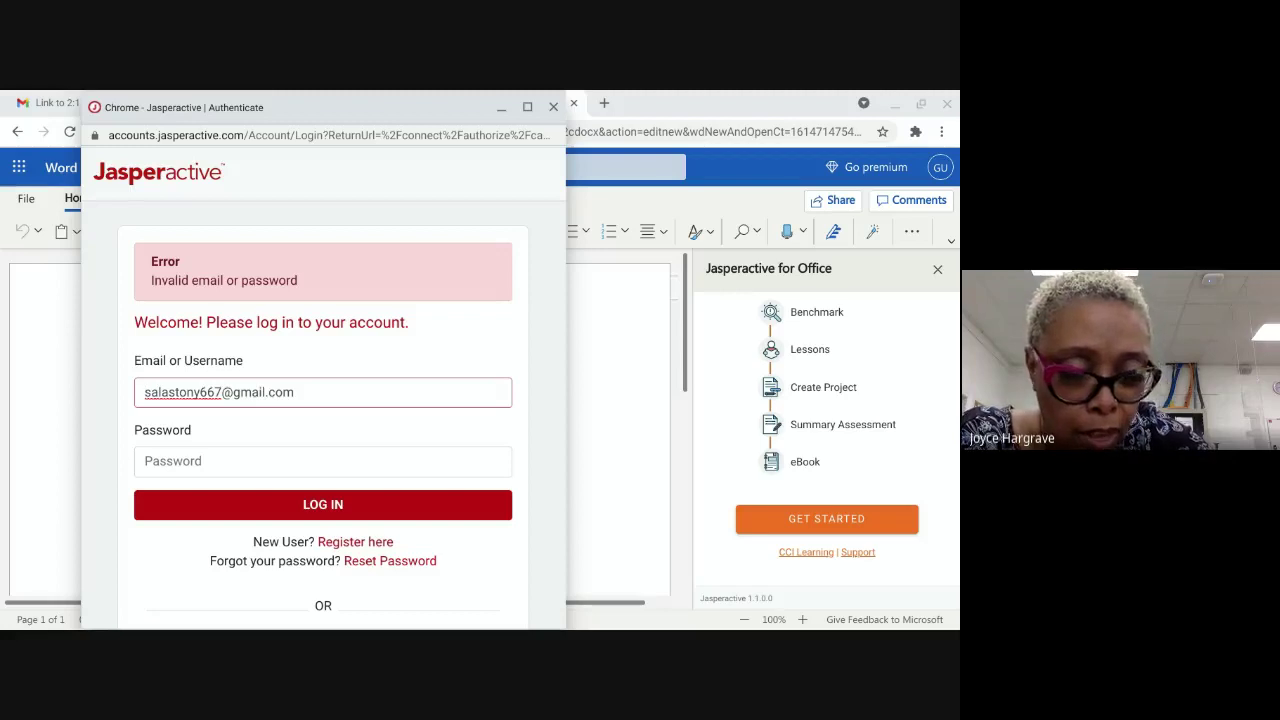
{"action": "scroll", "coordinate": [225, 365], "scroll_direction": "down", "scroll_amount": 5}
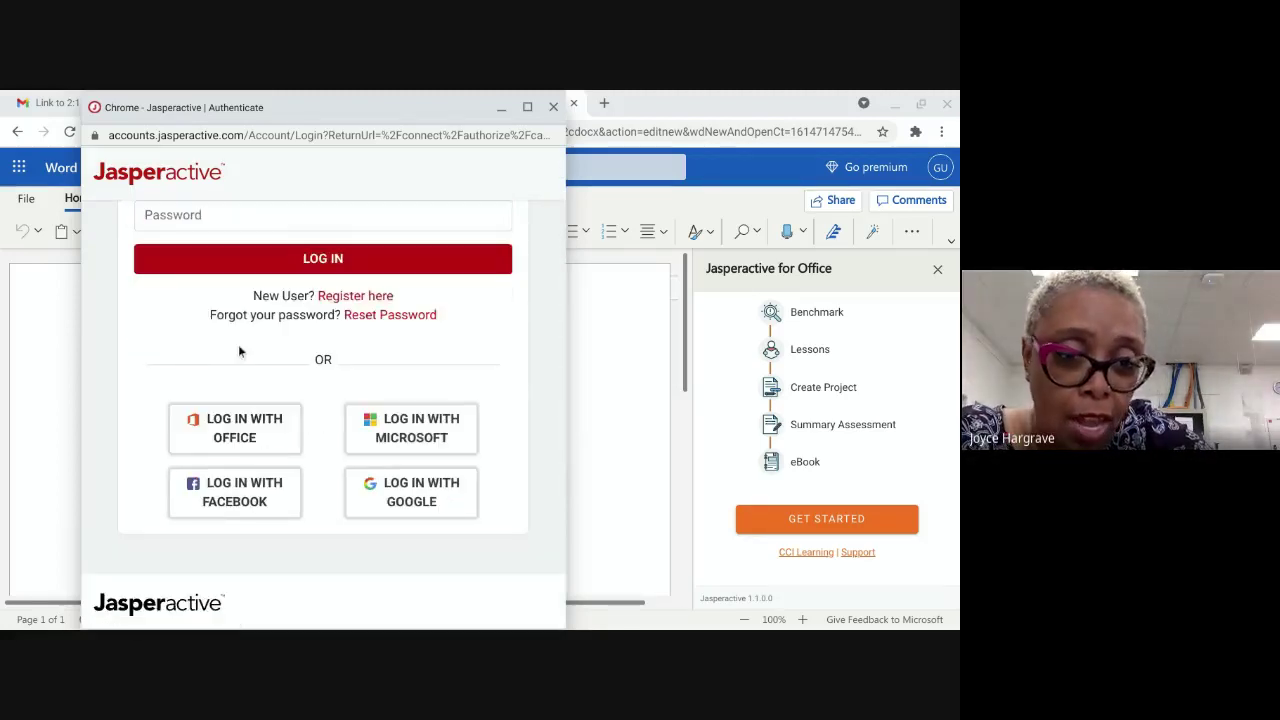
Step: Log in with Google using the student's account and register as a learner/student
{"action": "left_click", "coordinate": [404, 500]}
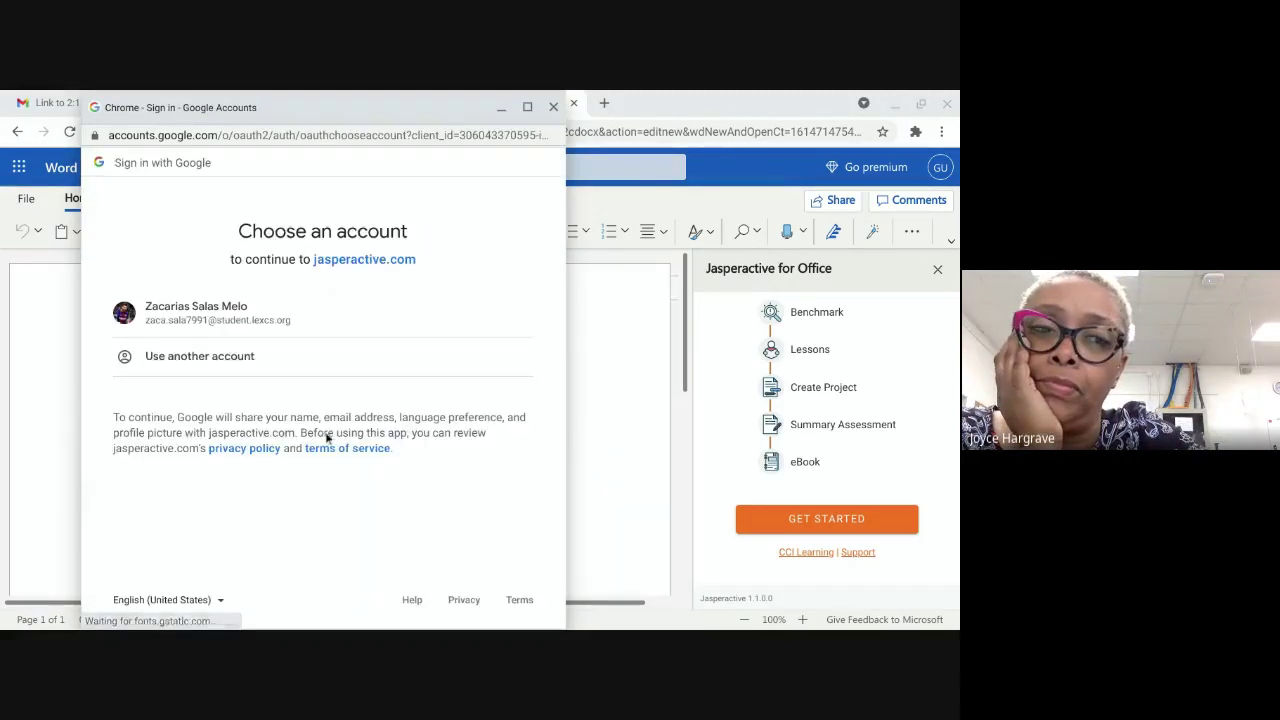
{"action": "left_click", "coordinate": [188, 315]}
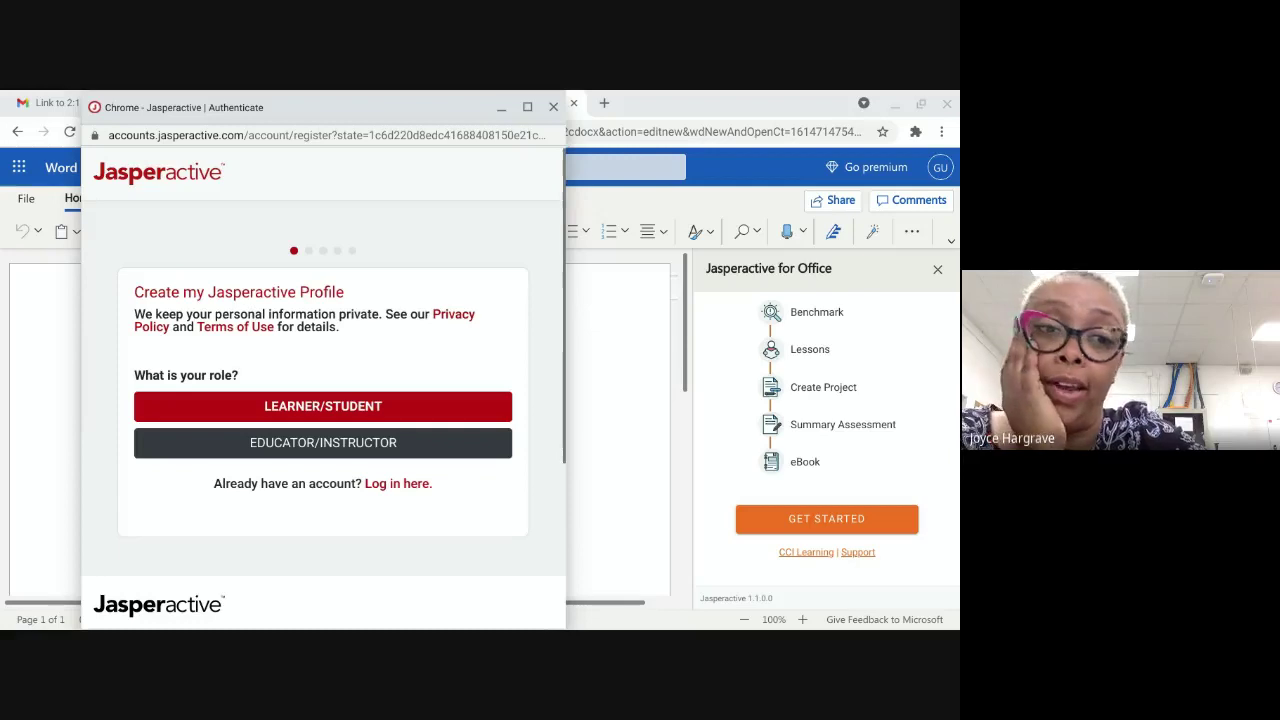
{"action": "left_click", "coordinate": [255, 404]}
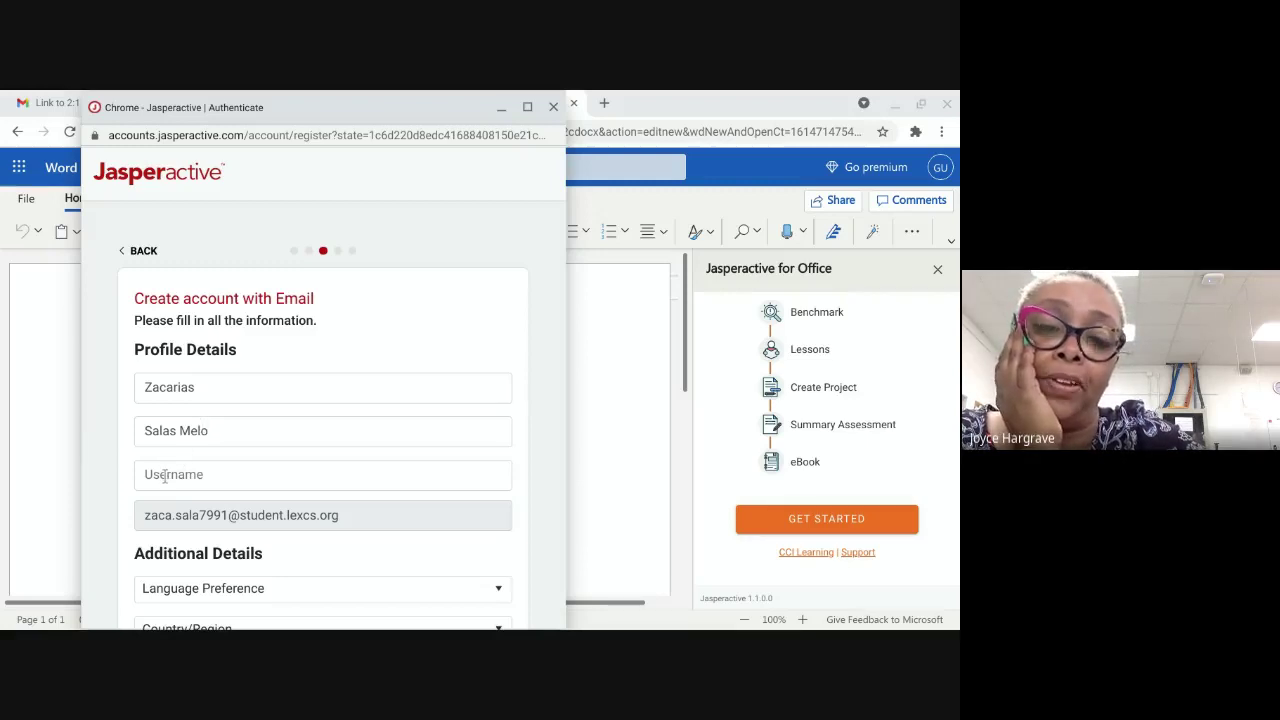
Step: Enter a username in the Jasperactive sign-up Username field, trimming stray characters
{"action": "left_click", "coordinate": [164, 477]}
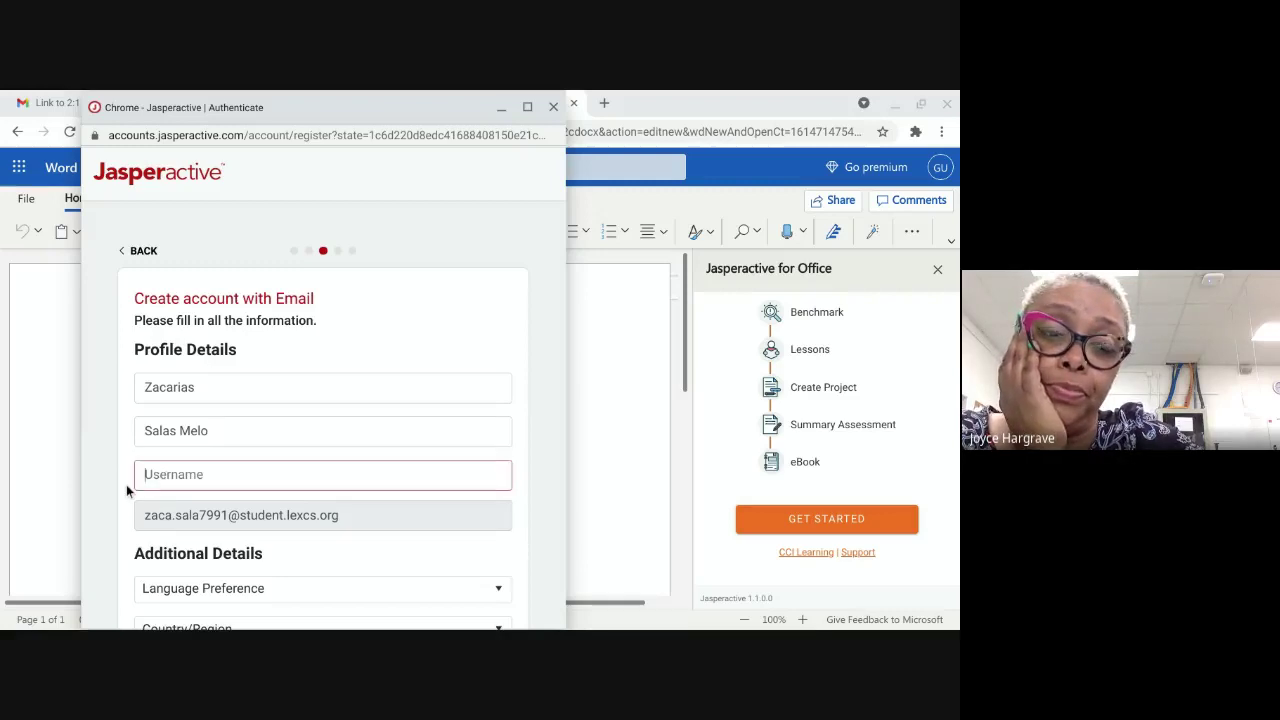
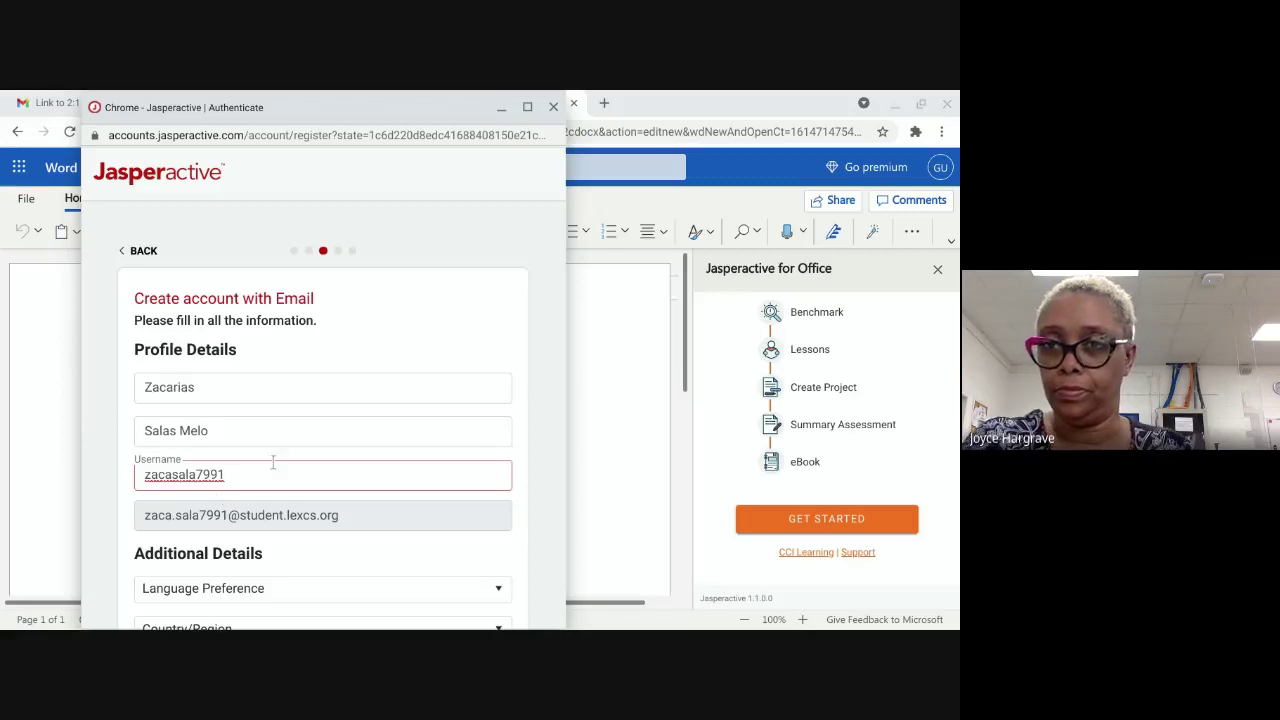
{"action": "type", "text": "v"}
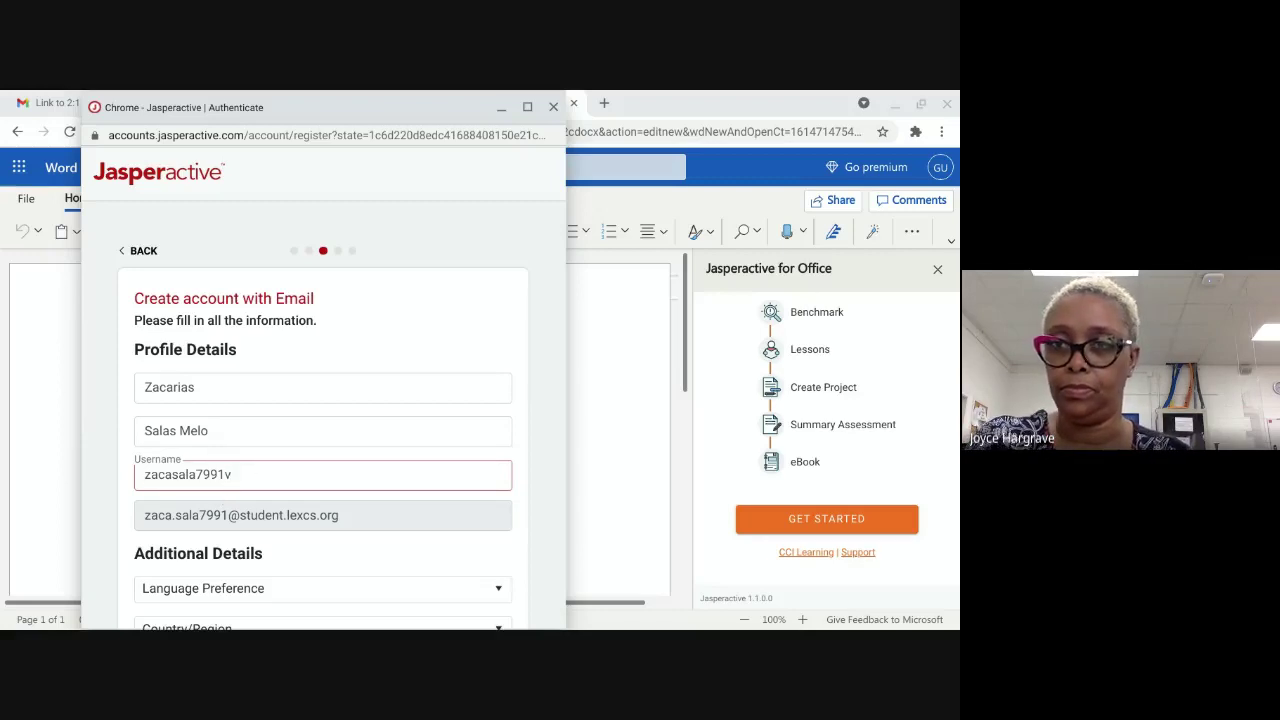
{"action": "type", "text": "fghfg"}
{"action": "key", "text": "BackSpace"}
{"action": "key", "text": "BackSpace"}
{"action": "key", "text": "BackSpace"}
{"action": "key", "text": "BackSpace"}
{"action": "key", "text": "BackSpace"}
{"action": "key", "text": "BackSpace"}
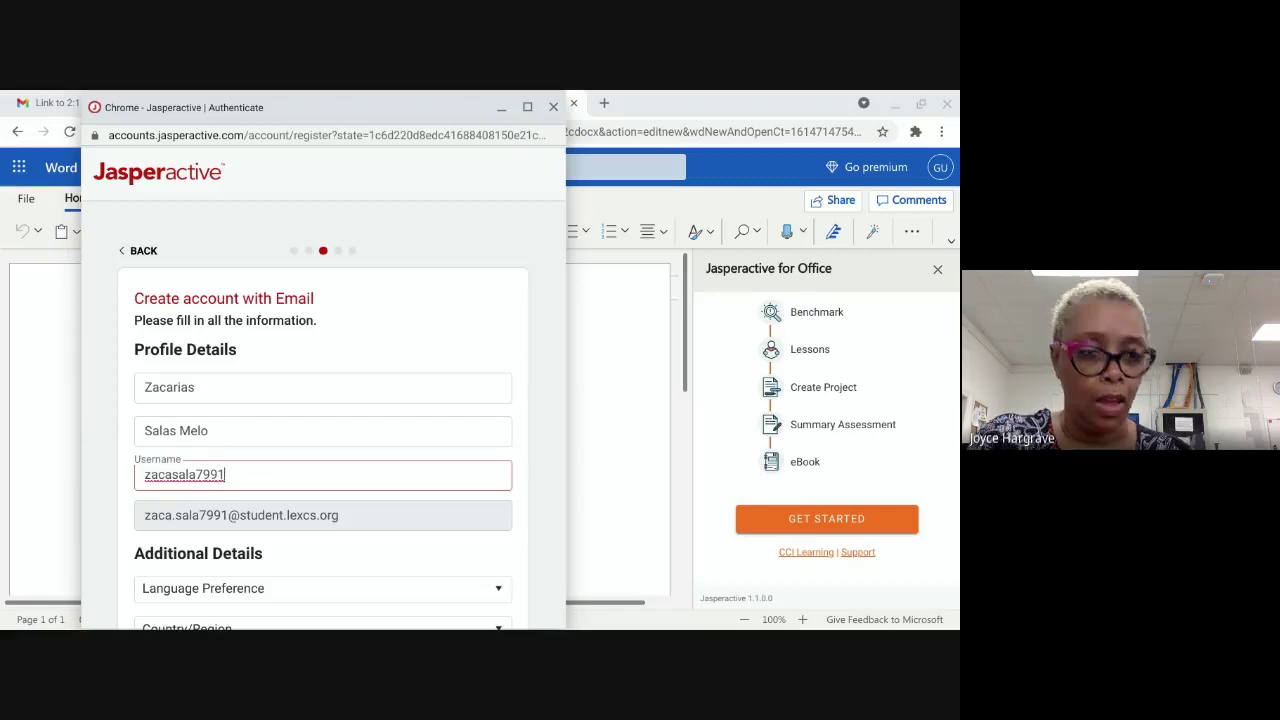
{"action": "type", "text": "3222"}
{"action": "key", "text": "BackSpace"}
{"action": "key", "text": "BackSpace"}
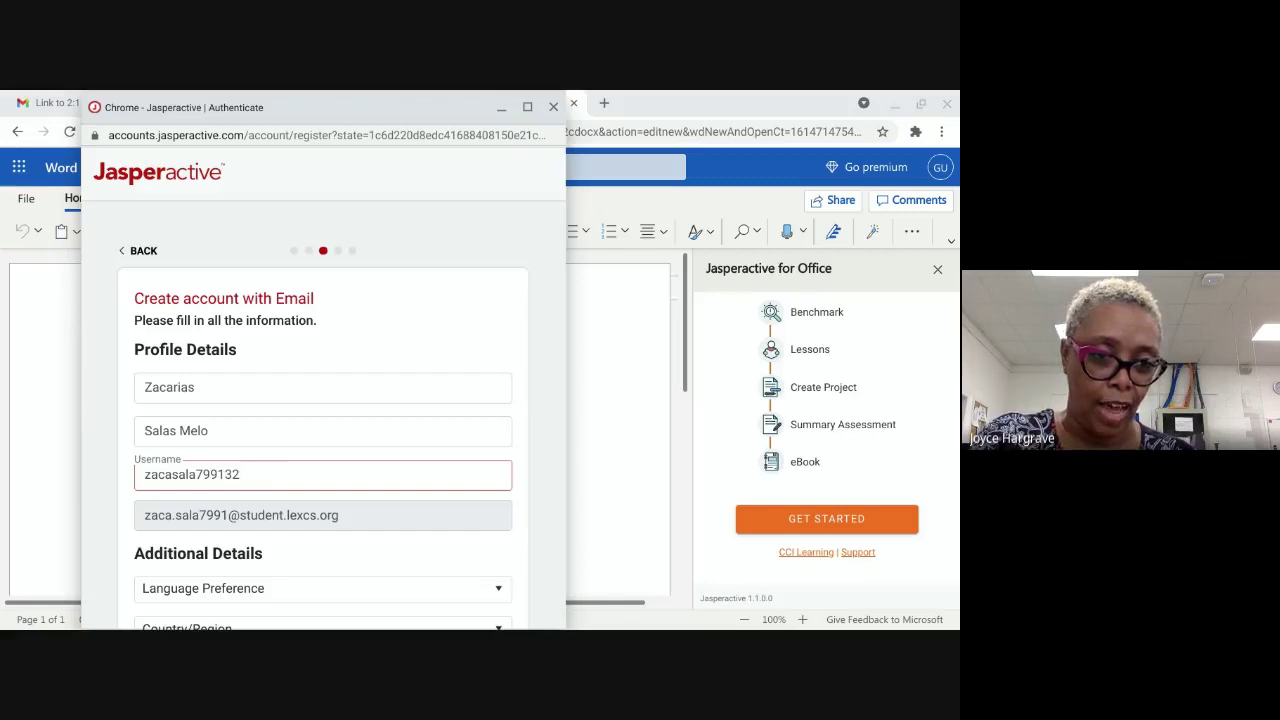
{"action": "key", "text": "BackSpace"}
{"action": "key", "text": "BackSpace"}
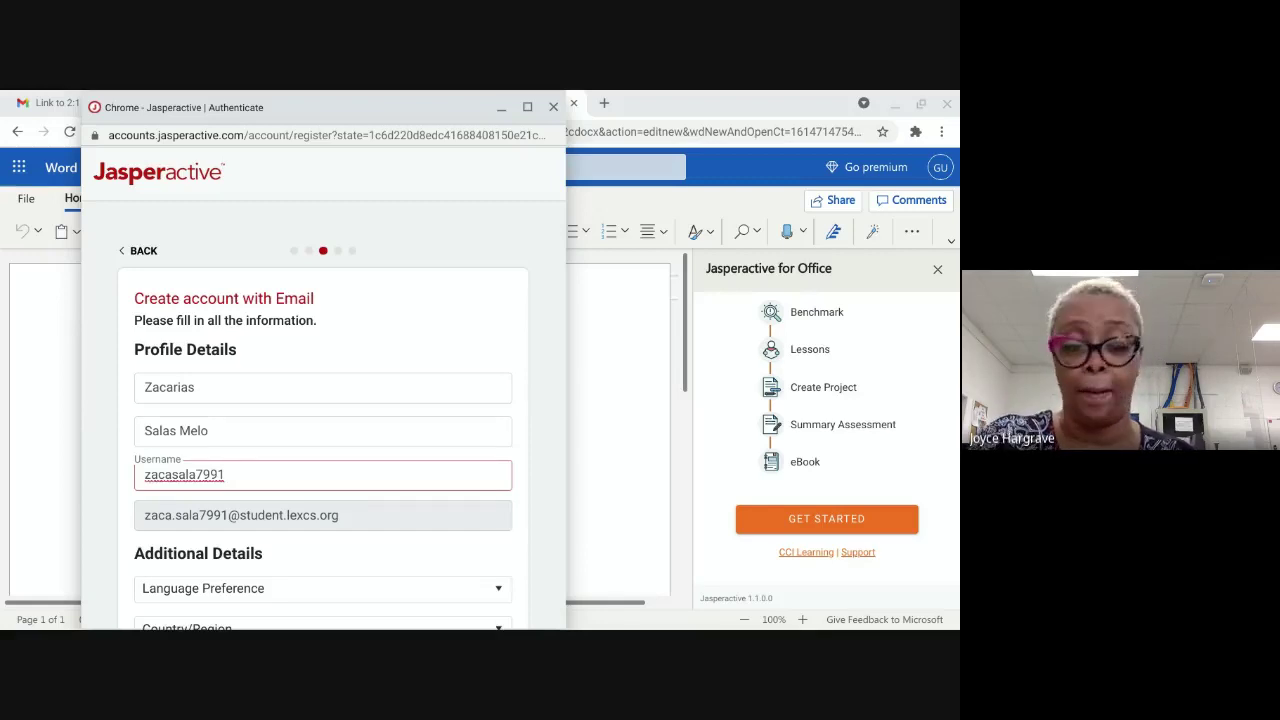
{"action": "key", "text": "BackSpace"}
{"action": "key", "text": "BackSpace"}
{"action": "key", "text": "BackSpace"}
{"action": "key", "text": "BackSpace"}
{"action": "key", "text": "BackSpace"}
{"action": "key", "text": "BackSpace"}
{"action": "key", "text": "BackSpace"}
{"action": "key", "text": "BackSpace"}
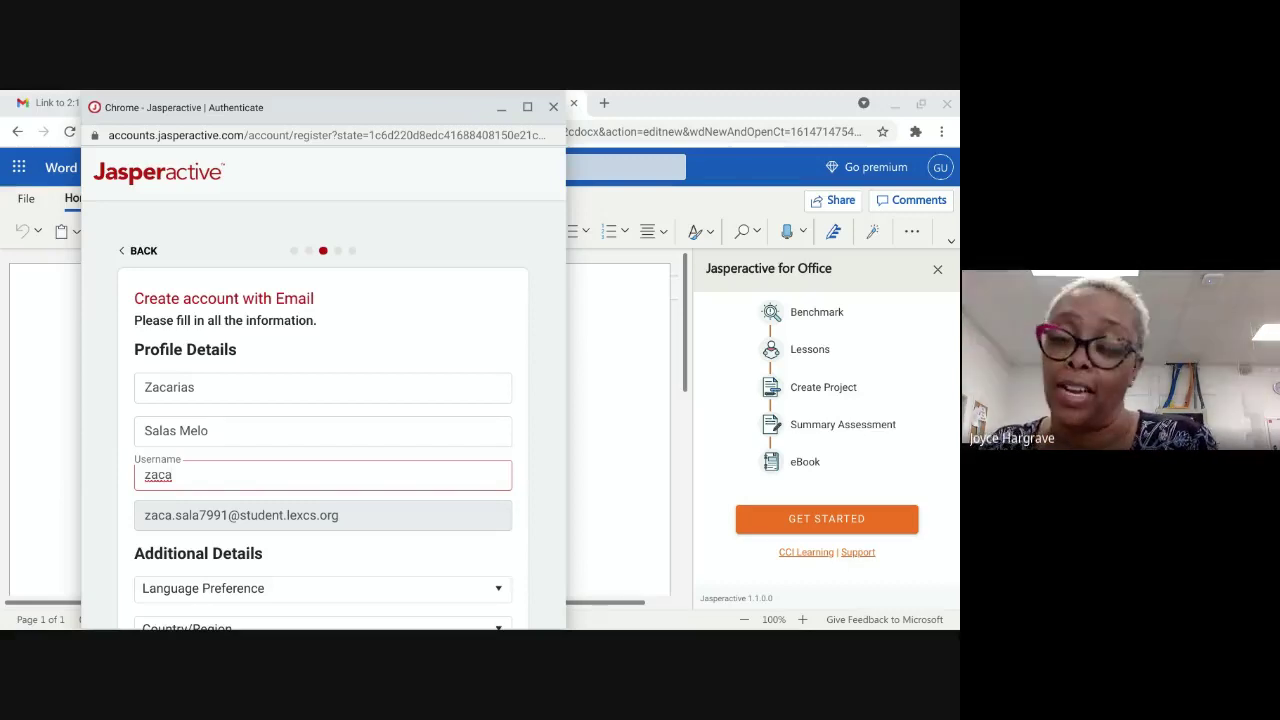
Step: Rework the username, clear it and enter a short one, then bring Word forward
{"action": "type", "text": "aa"}
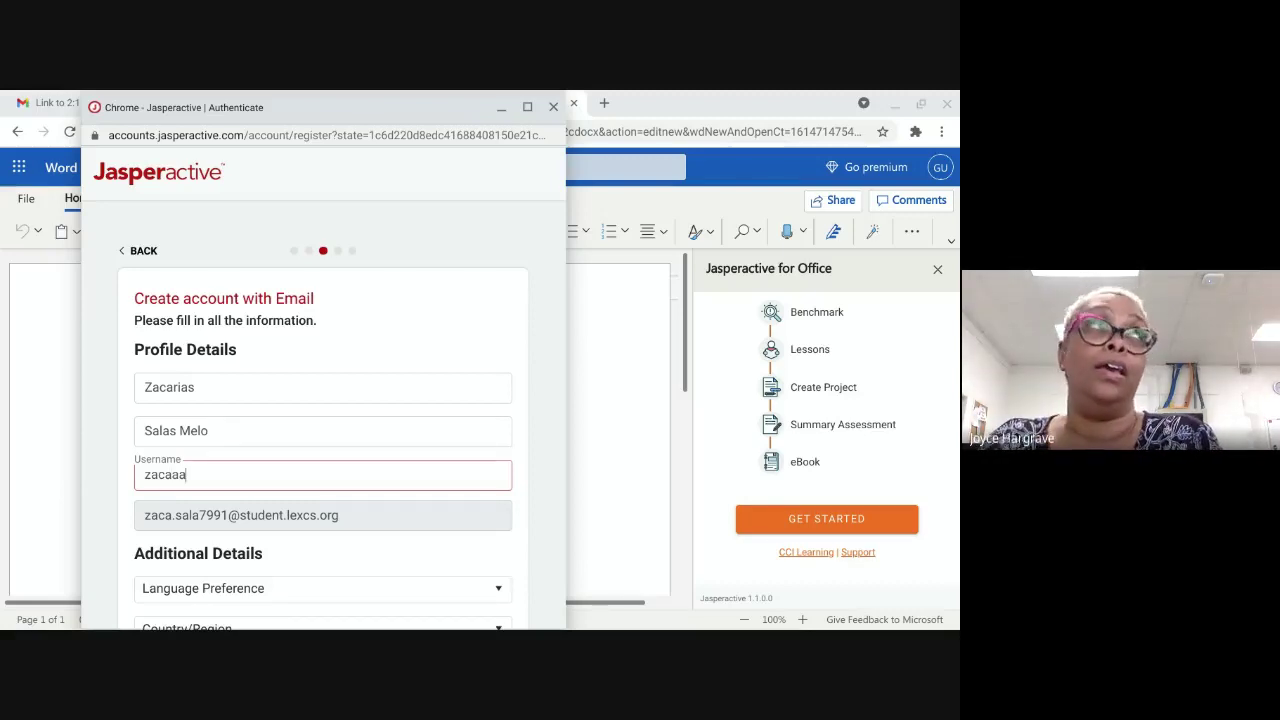
{"action": "key", "text": "BackSpace"}
{"action": "key", "text": "BackSpace"}
{"action": "key", "text": "BackSpace"}
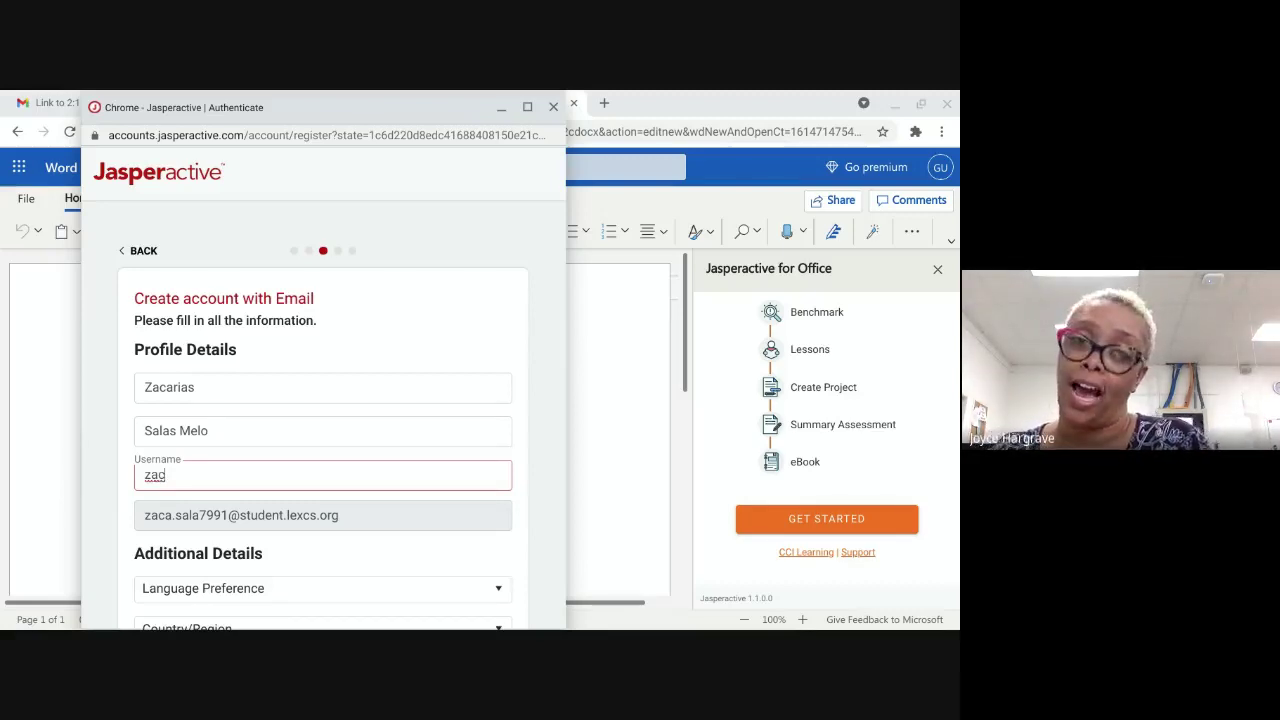
{"action": "type", "text": "axmc"}
{"action": "key", "text": "Home"}
{"action": "type", "text": "Ldmkldcm"}
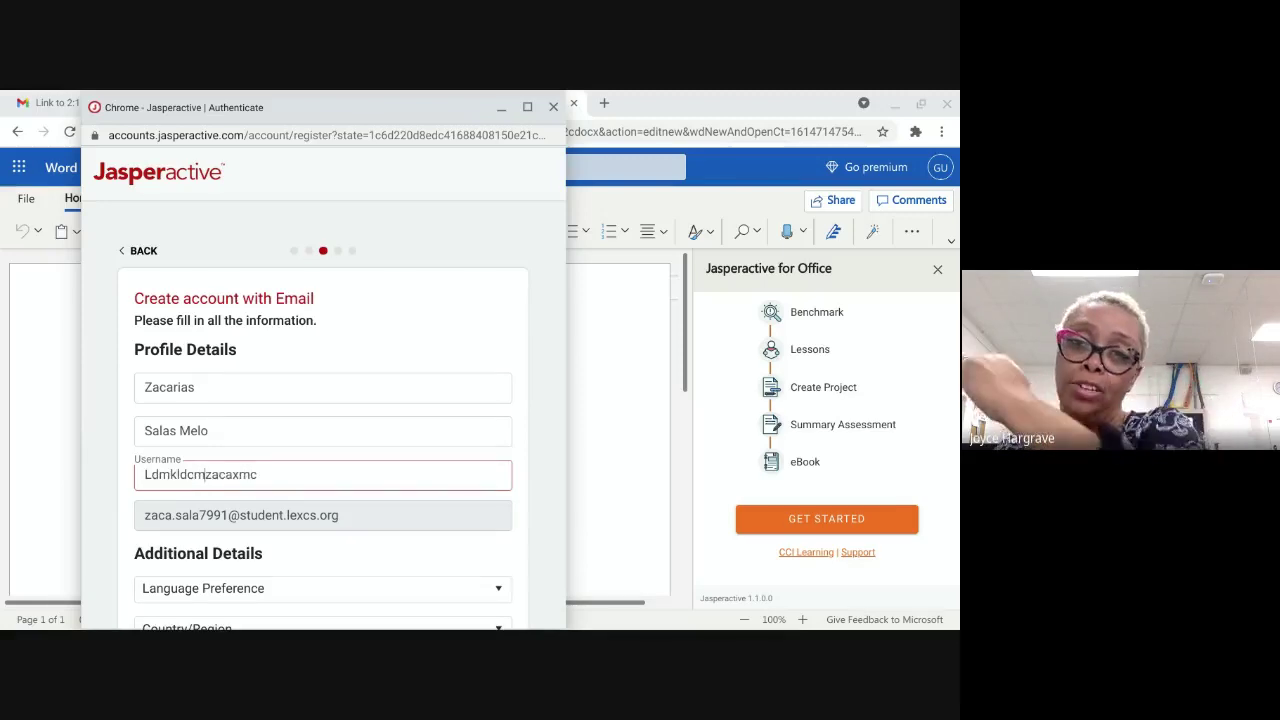
{"action": "type", "text": "XKAS"}
{"action": "key", "text": "BackSpace"}
{"action": "key", "text": "BackSpace"}
{"action": "key", "text": "BackSpace"}
{"action": "key", "text": "BackSpace"}
{"action": "key", "text": "BackSpace"}
{"action": "key", "text": "BackSpace"}
{"action": "key", "text": "BackSpace"}
{"action": "key", "text": "BackSpace"}
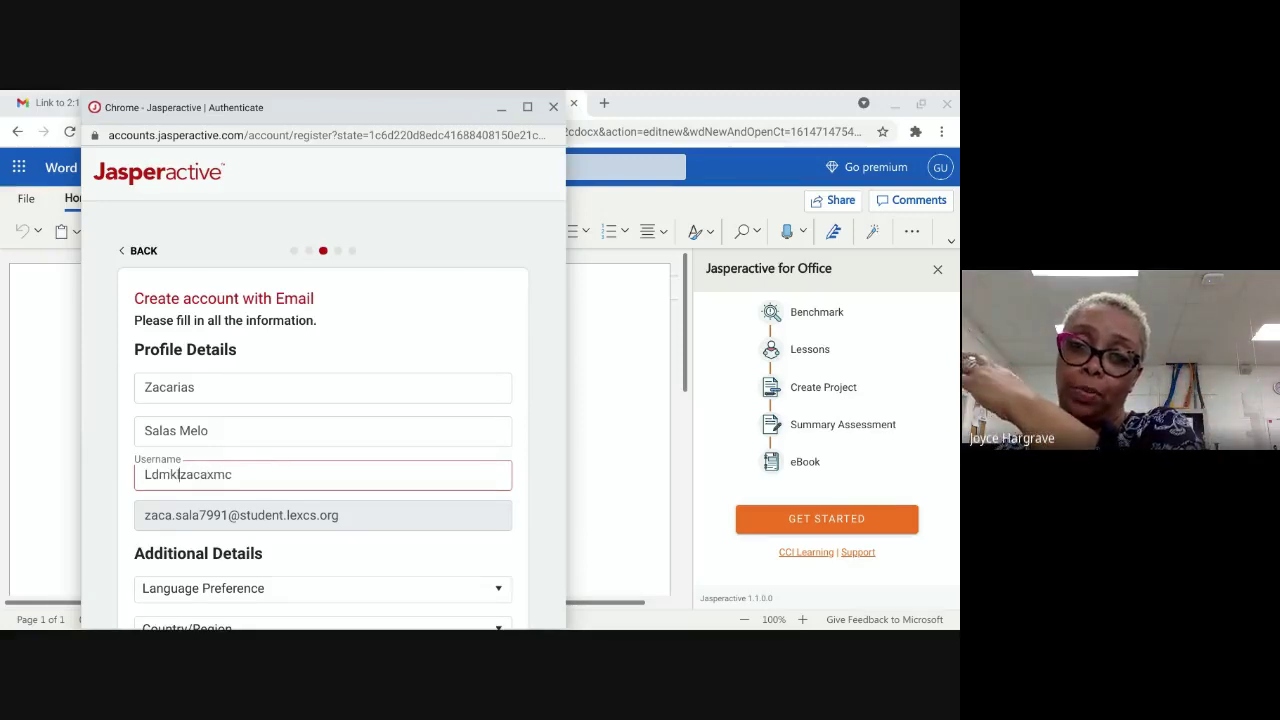
{"action": "key", "text": "BackSpace"}
{"action": "key", "text": "BackSpace"}
{"action": "key", "text": "BackSpace"}
{"action": "key", "text": "BackSpace"}
{"action": "key", "text": "Delete"}
{"action": "key", "text": "Delete"}
{"action": "key", "text": "Delete"}
{"action": "key", "text": "Delete"}
{"action": "key", "text": "Delete"}
{"action": "key", "text": "Delete"}
{"action": "key", "text": "Delete"}
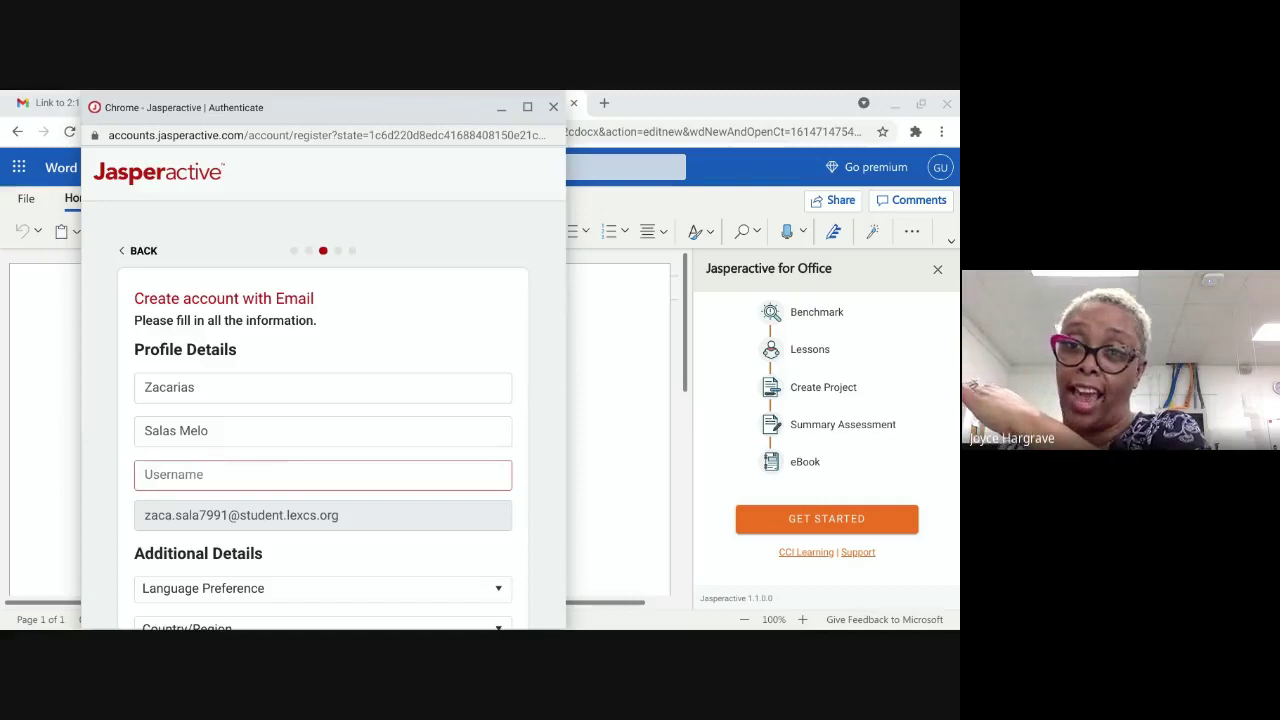
{"action": "type", "text": "zaca"}
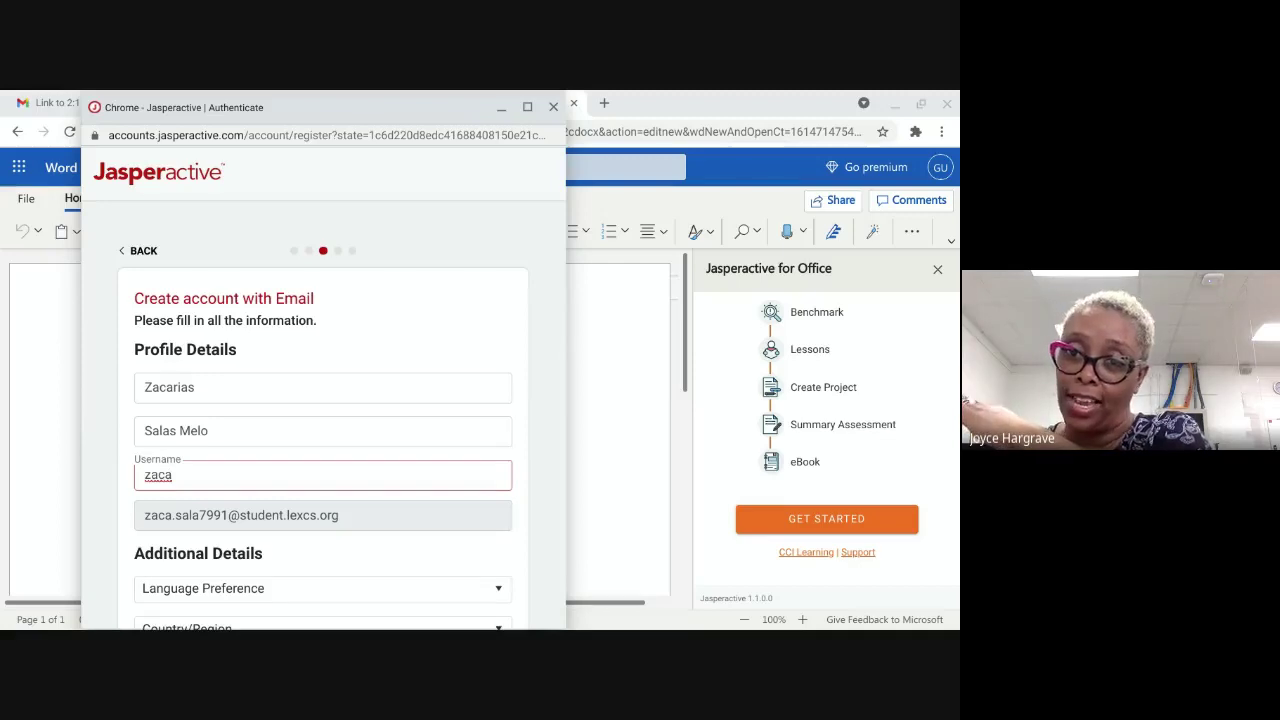
{"action": "left_click", "coordinate": [608, 94]}
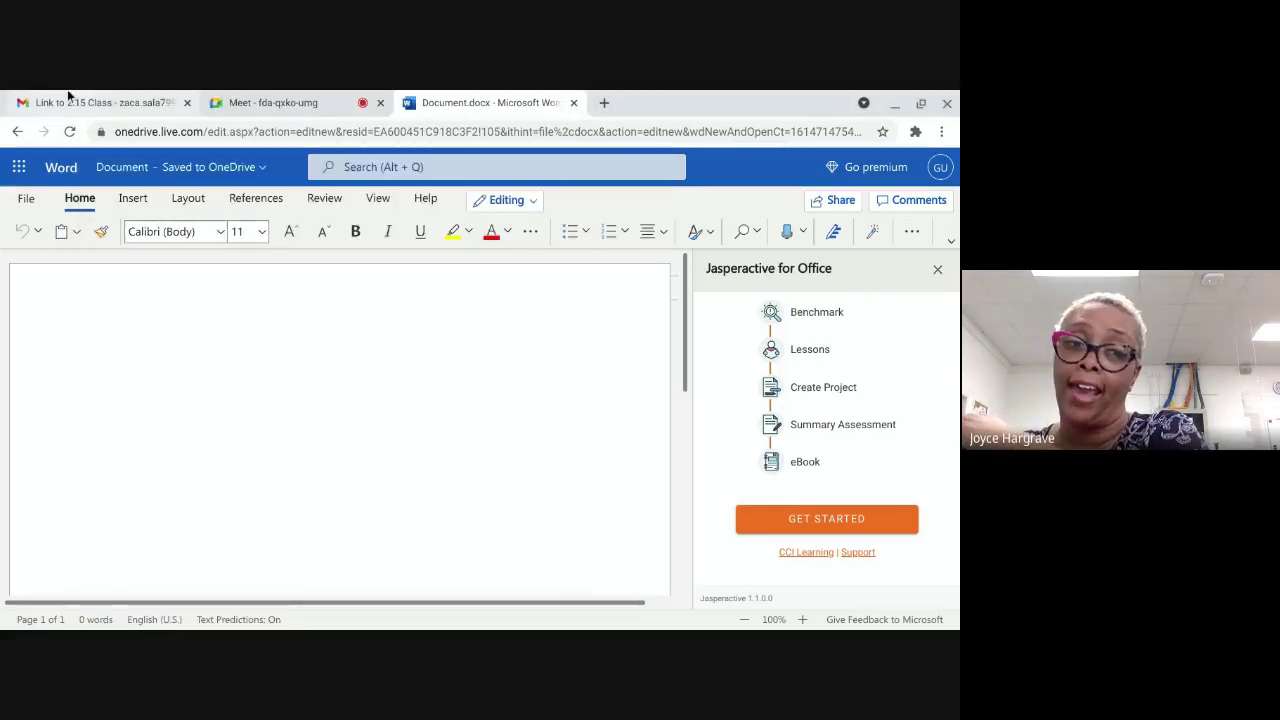
Step: Switch to the Google Meet call tab
{"action": "left_click", "coordinate": [252, 97]}
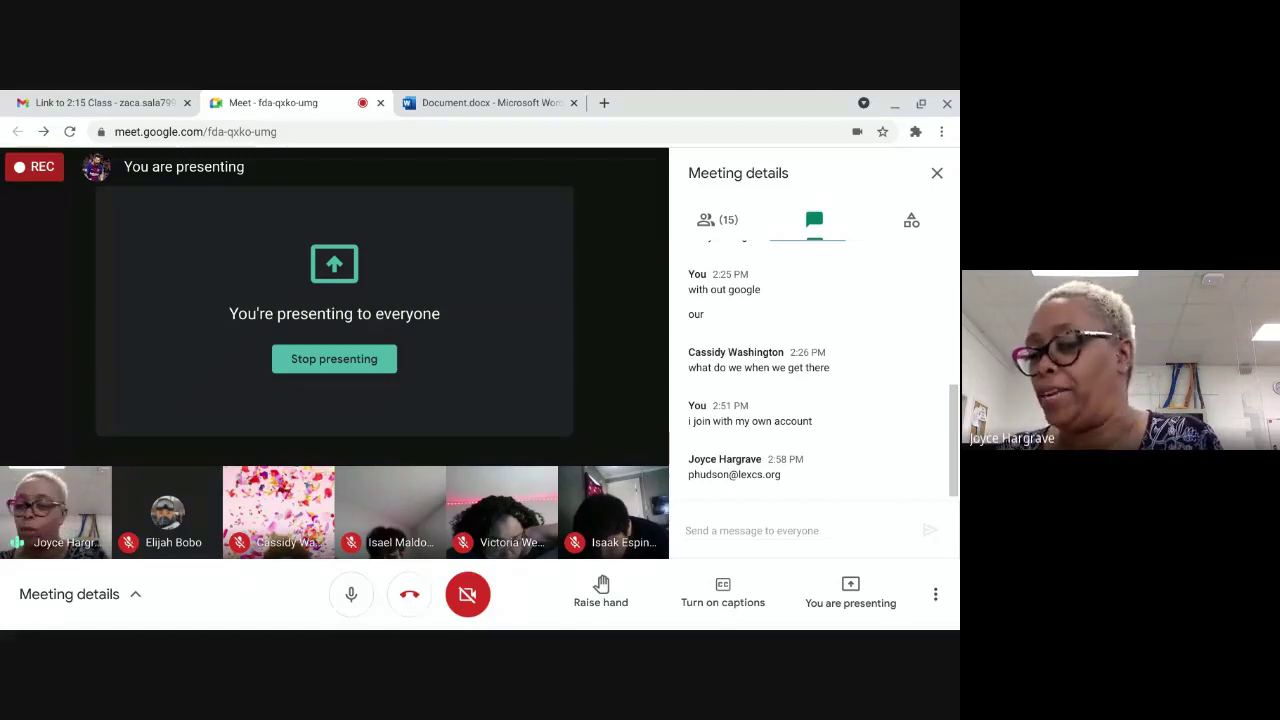
Step: Mute the microphone in the Google Meet call
{"action": "left_click", "coordinate": [351, 594]}
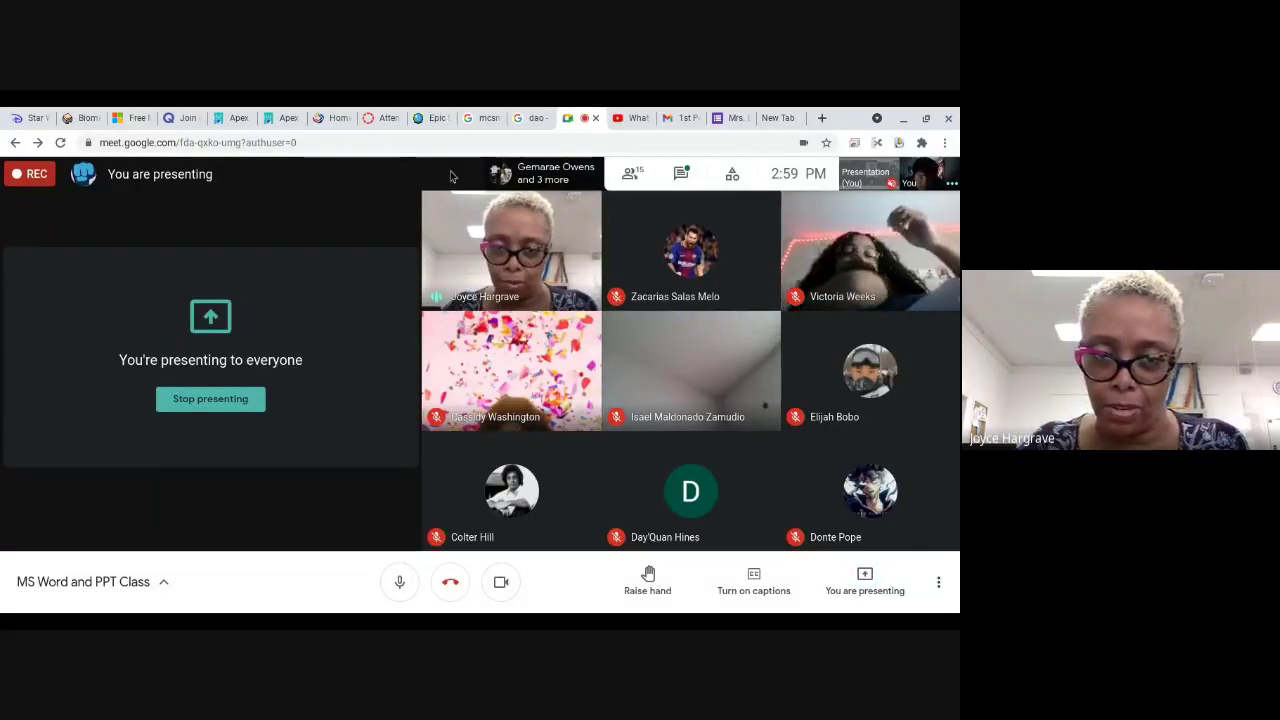
Step: Close a stray search tab and open Gmail from Google apps in the empty tab
{"action": "left_click", "coordinate": [490, 119]}
{"action": "left_click", "coordinate": [495, 118]}
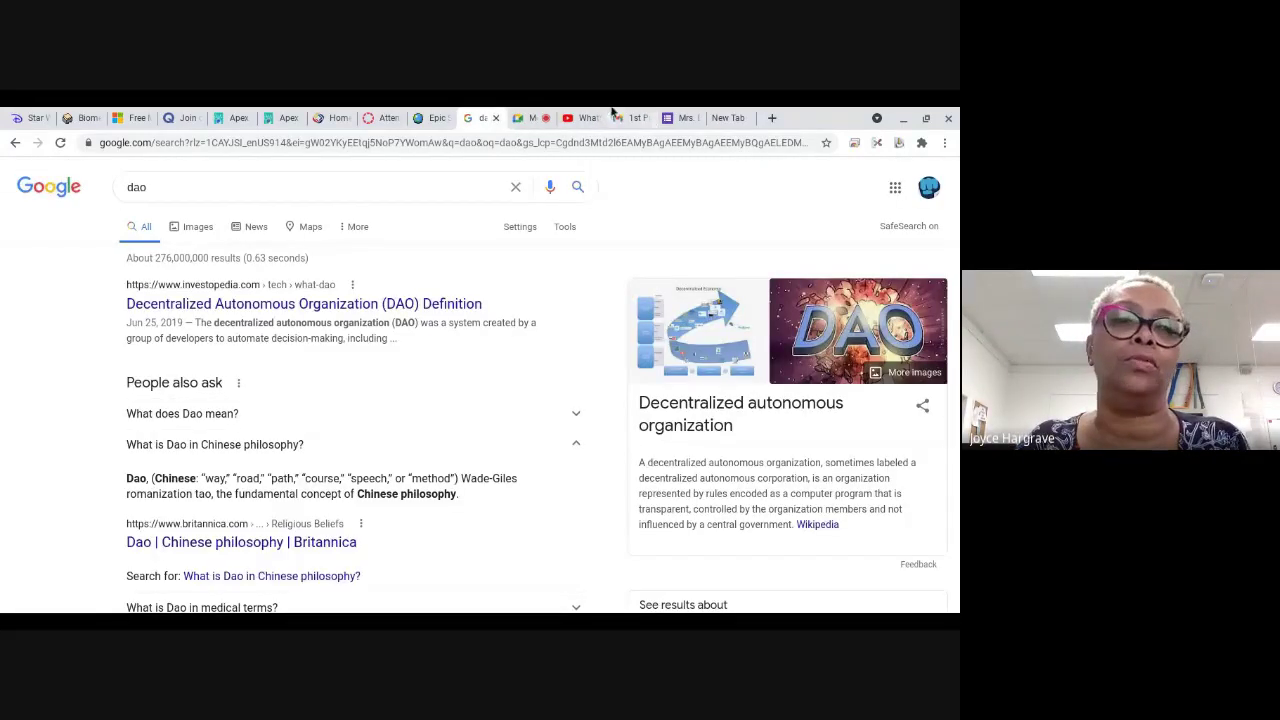
{"action": "left_click", "coordinate": [530, 117]}
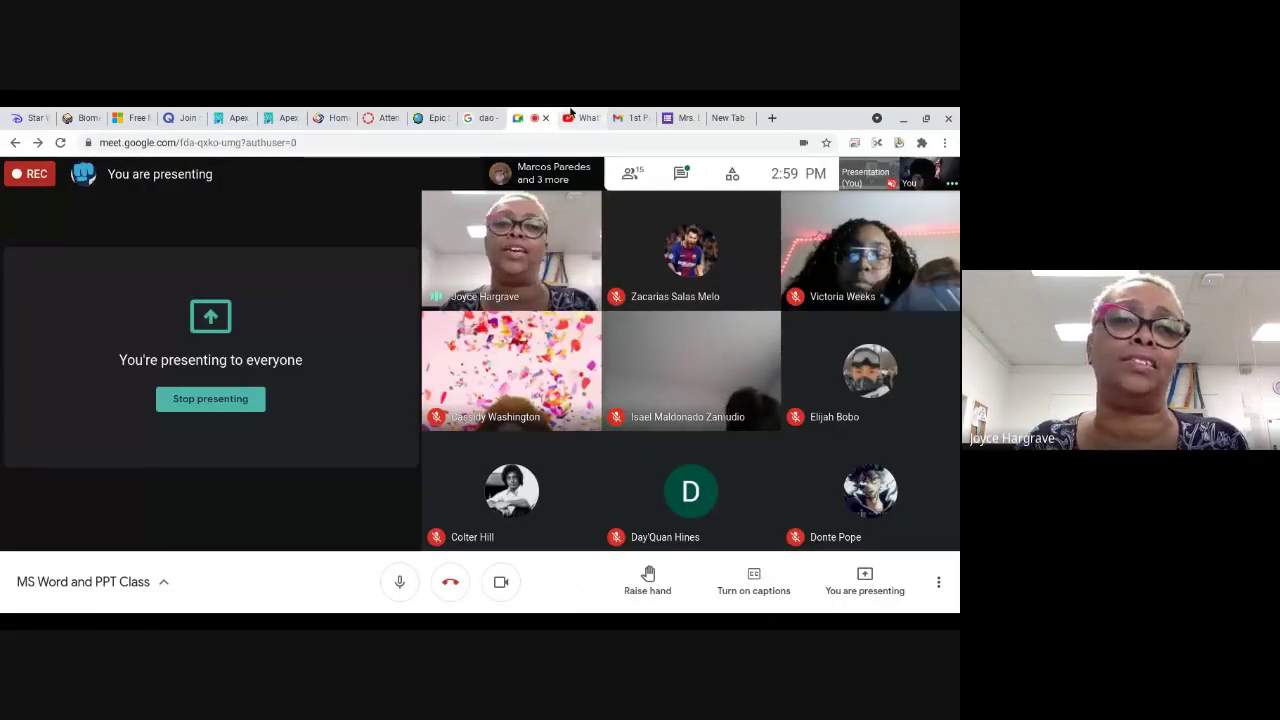
{"action": "left_click", "coordinate": [736, 117]}
{"action": "left_click", "coordinate": [902, 201]}
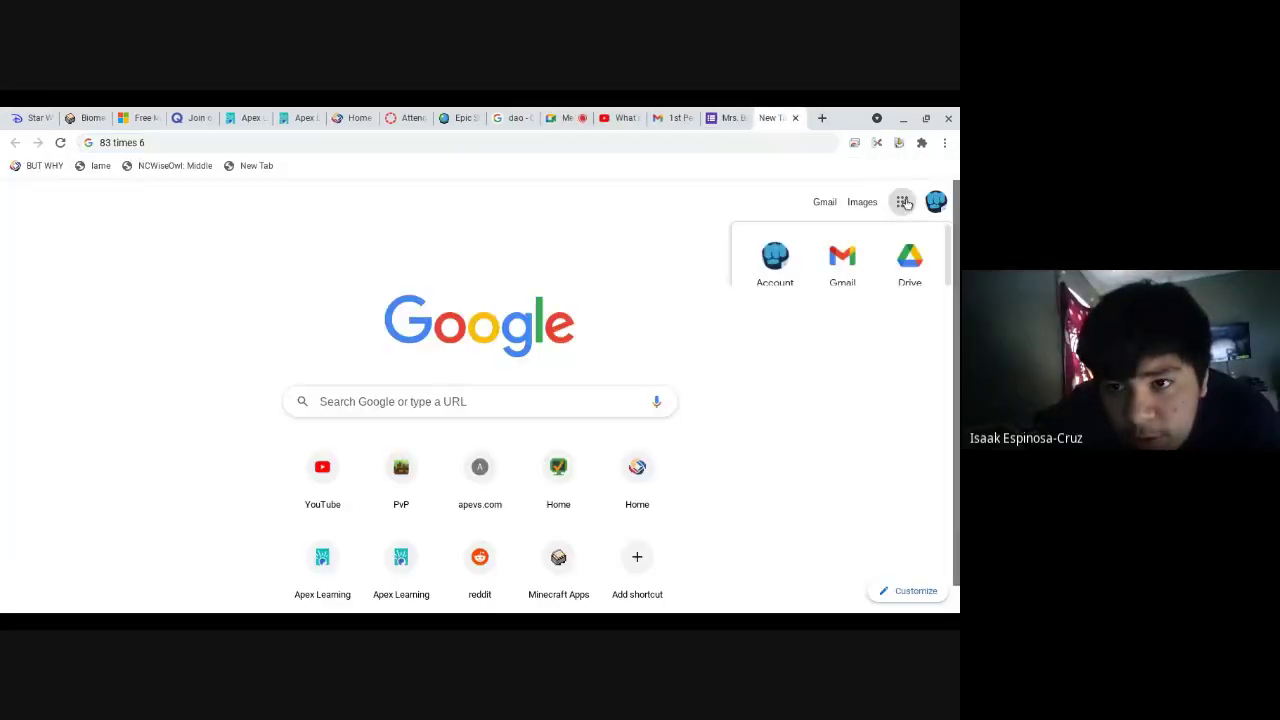
{"action": "left_click", "coordinate": [849, 277]}
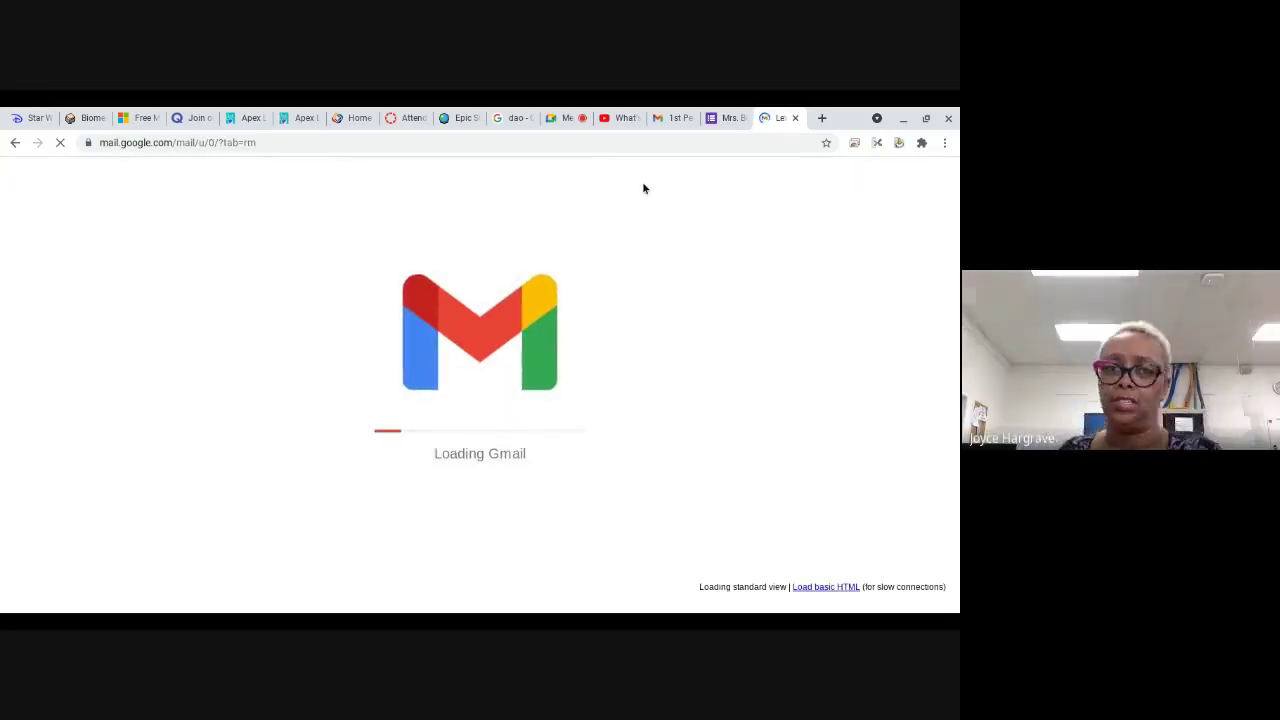
Step: Back in Meet, open the class chat and follow the posted office.com link
{"action": "left_click", "coordinate": [562, 117]}
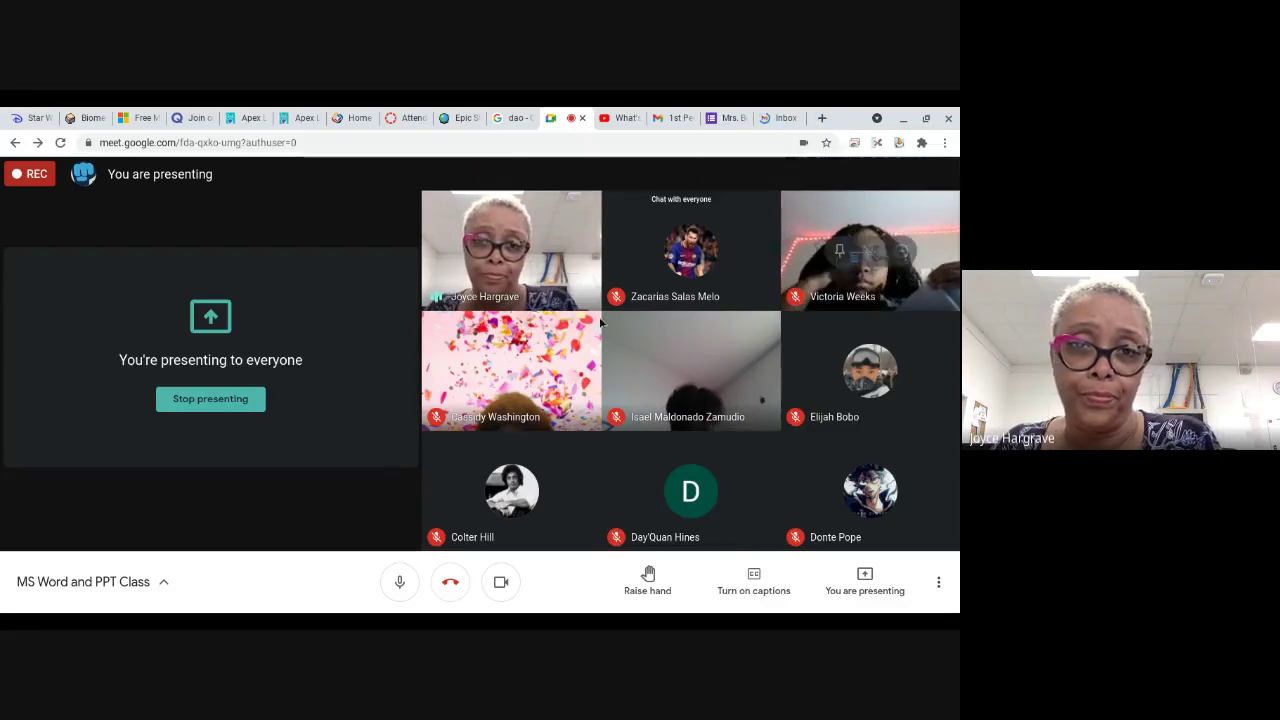
{"action": "key", "text": "ctrl+alt+c"}
{"action": "left_click", "coordinate": [817, 268]}
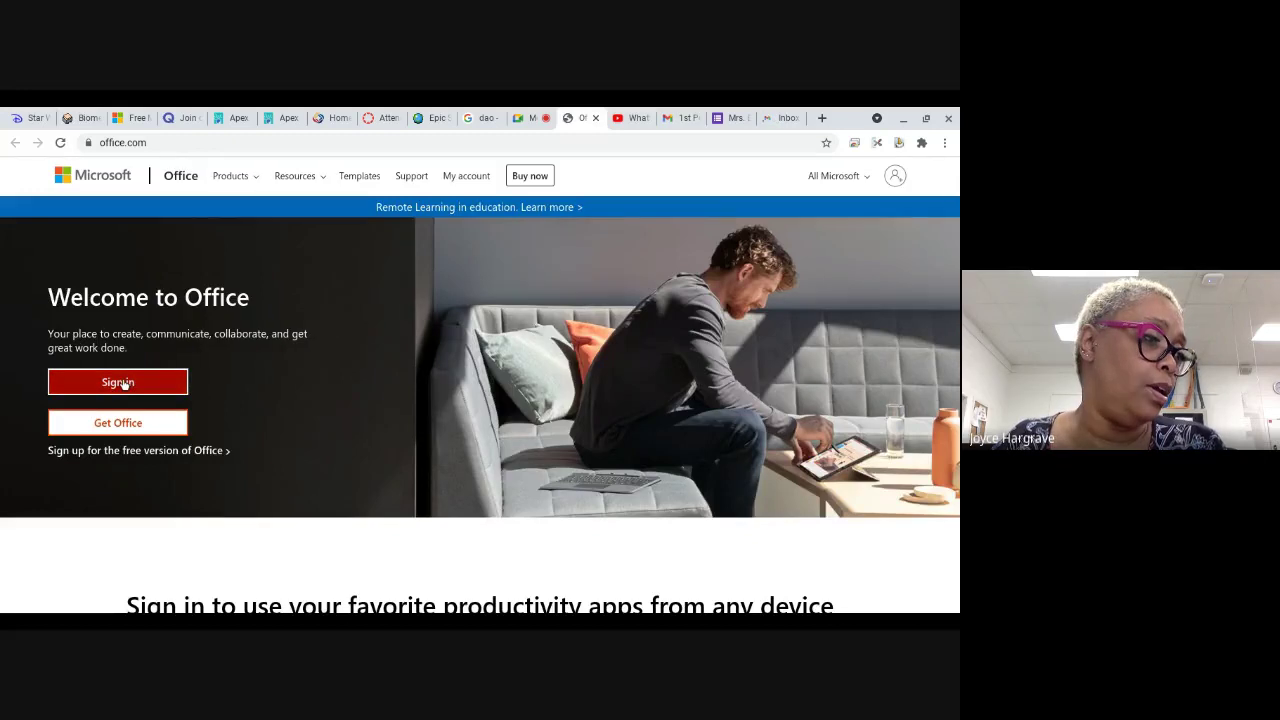
Step: Enter the school email and password on the Microsoft sign-in page
{"action": "left_click", "coordinate": [133, 438]}
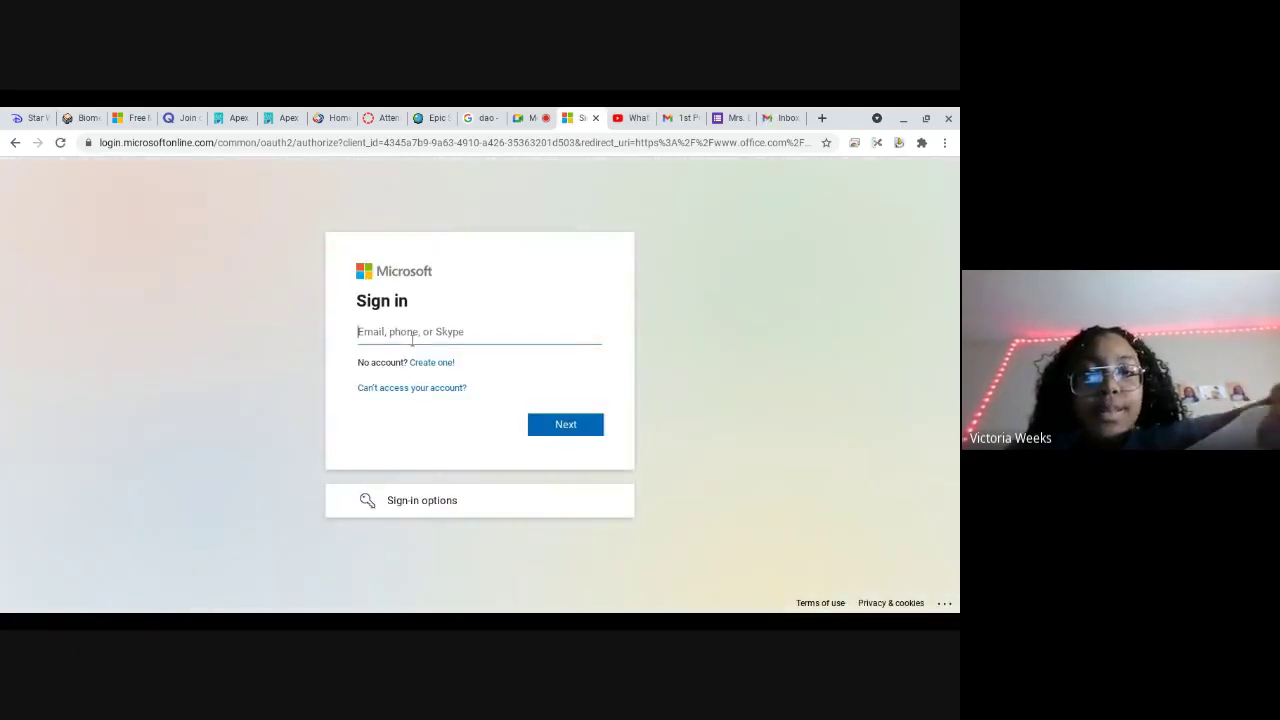
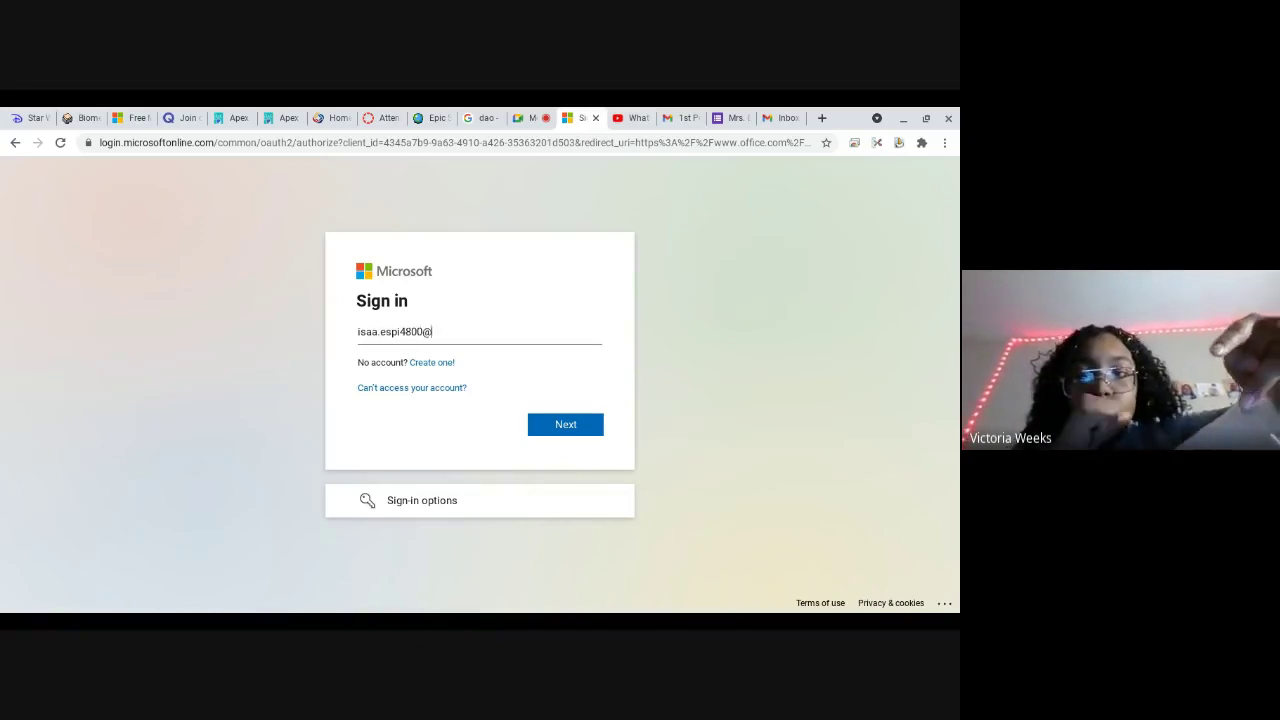
{"action": "type", "text": "gmai"}
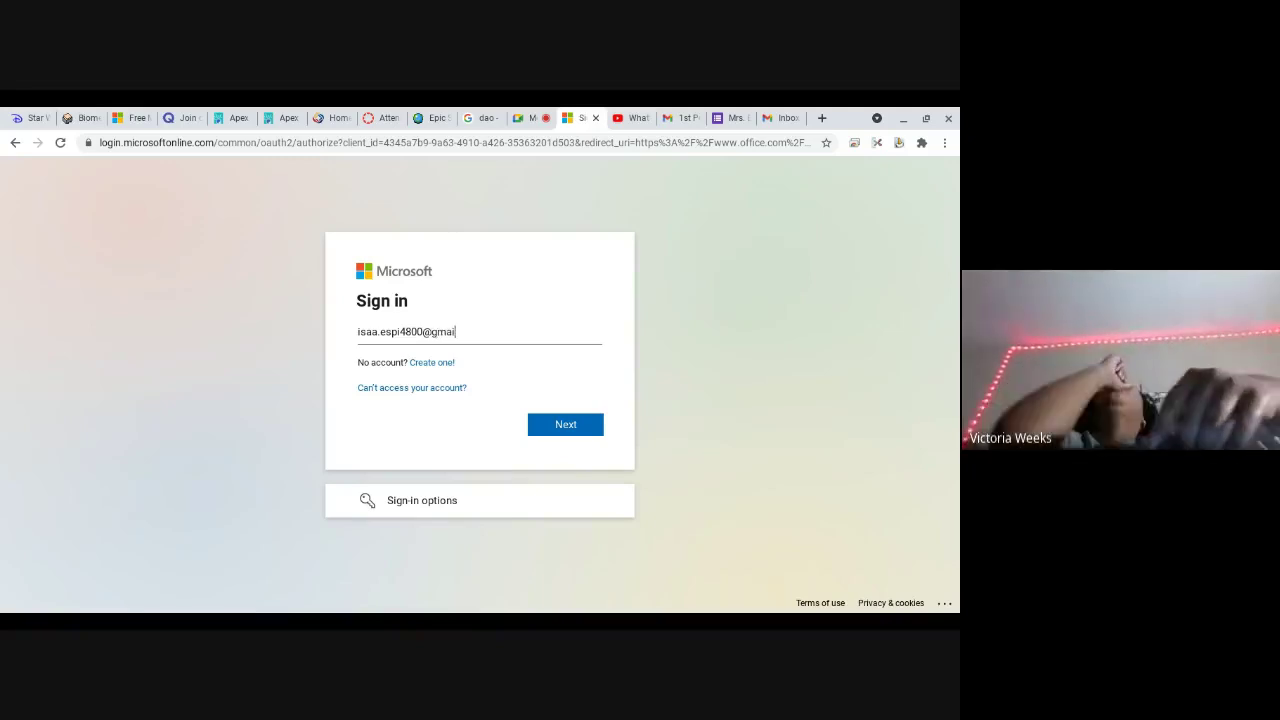
{"action": "key", "text": "BackSpace"}
{"action": "key", "text": "BackSpace"}
{"action": "key", "text": "BackSpace"}
{"action": "key", "text": "BackSpace"}
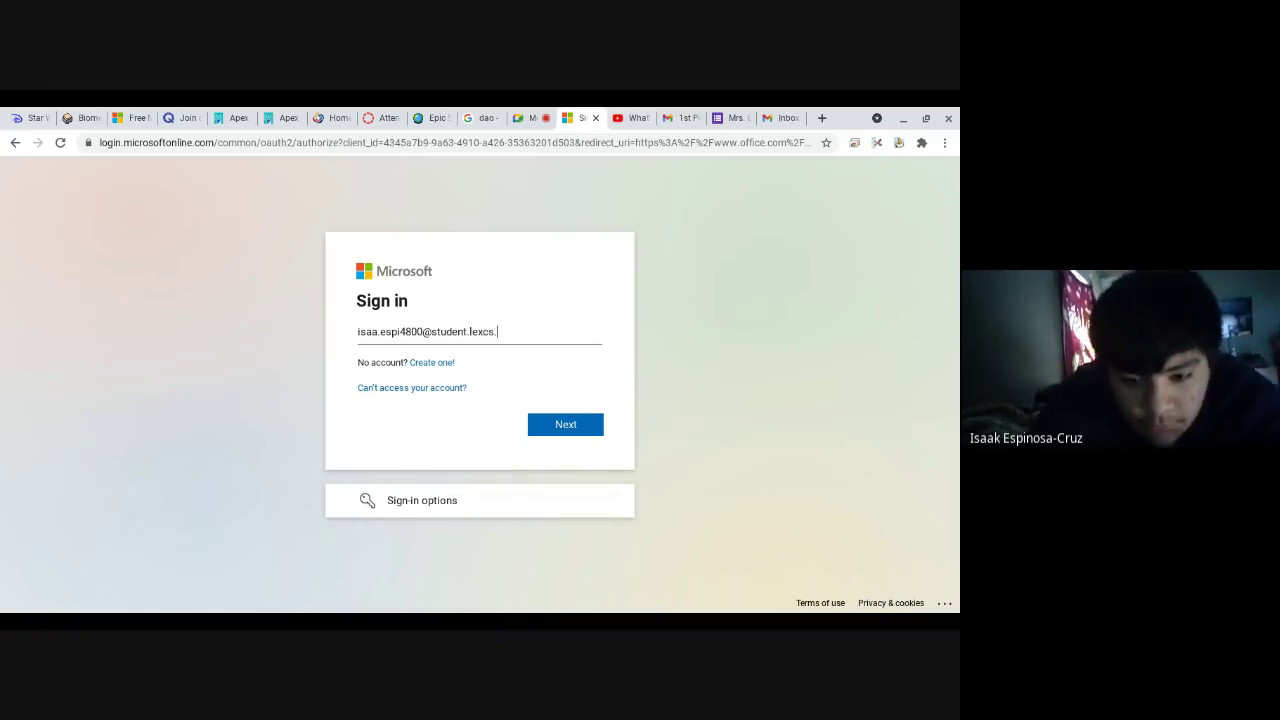
{"action": "key", "text": "Return"}
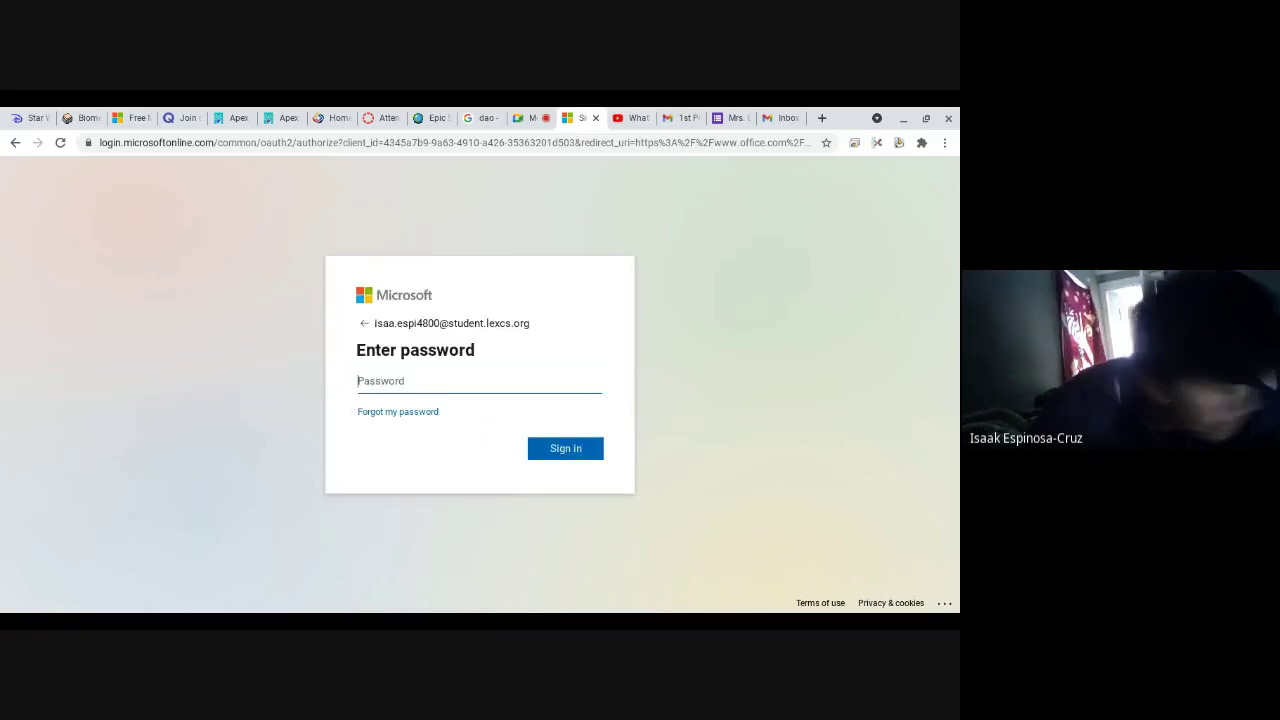
{"action": "type", "text": "*"}
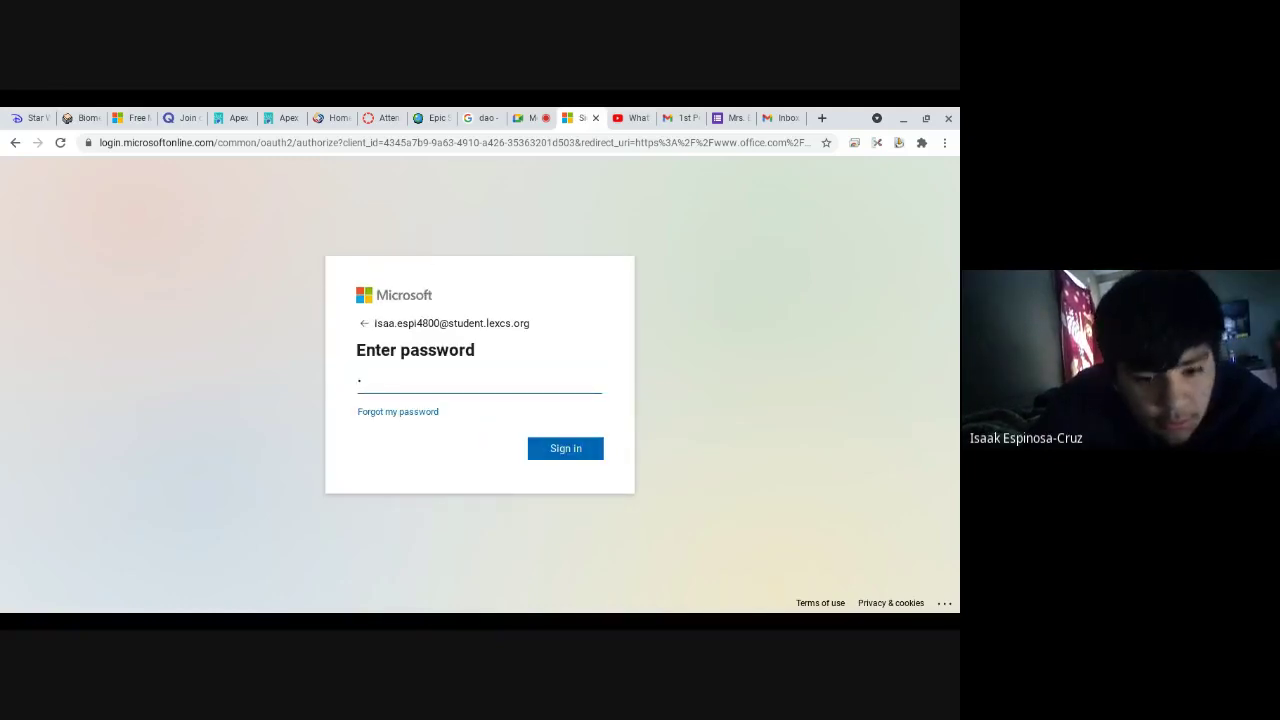
{"action": "type", "text": "***"}
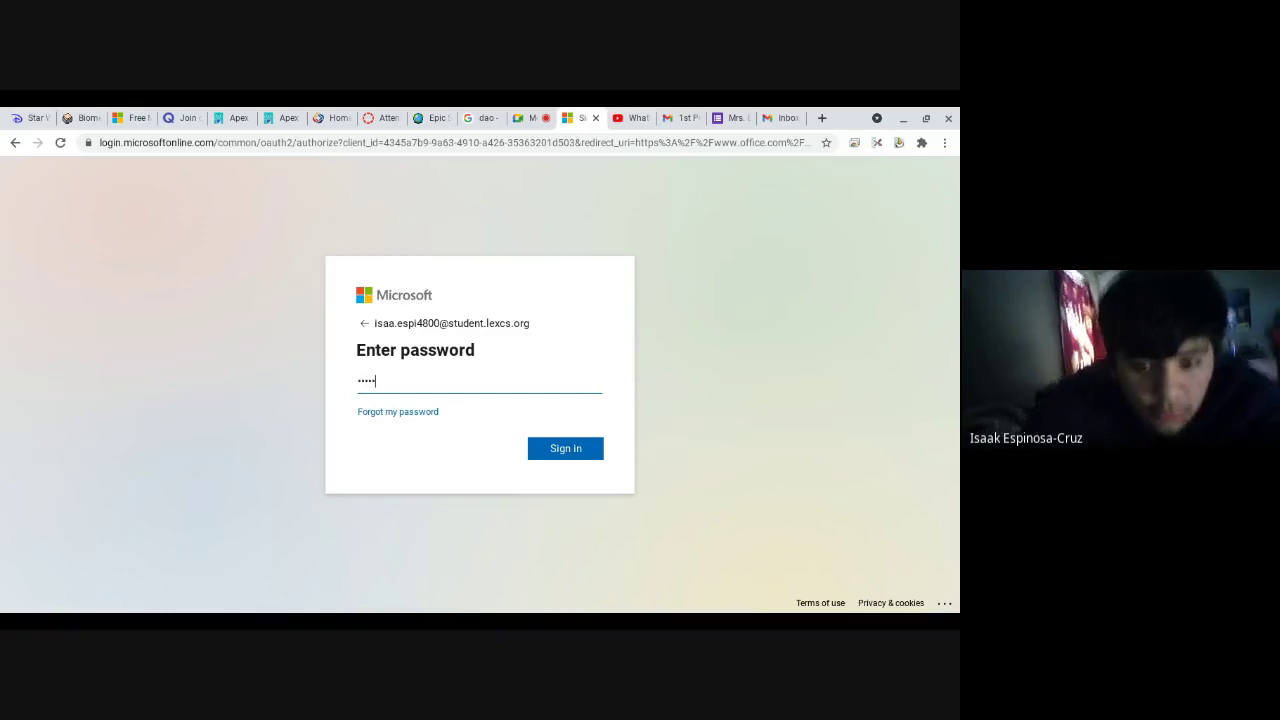
{"action": "key", "text": "Return"}
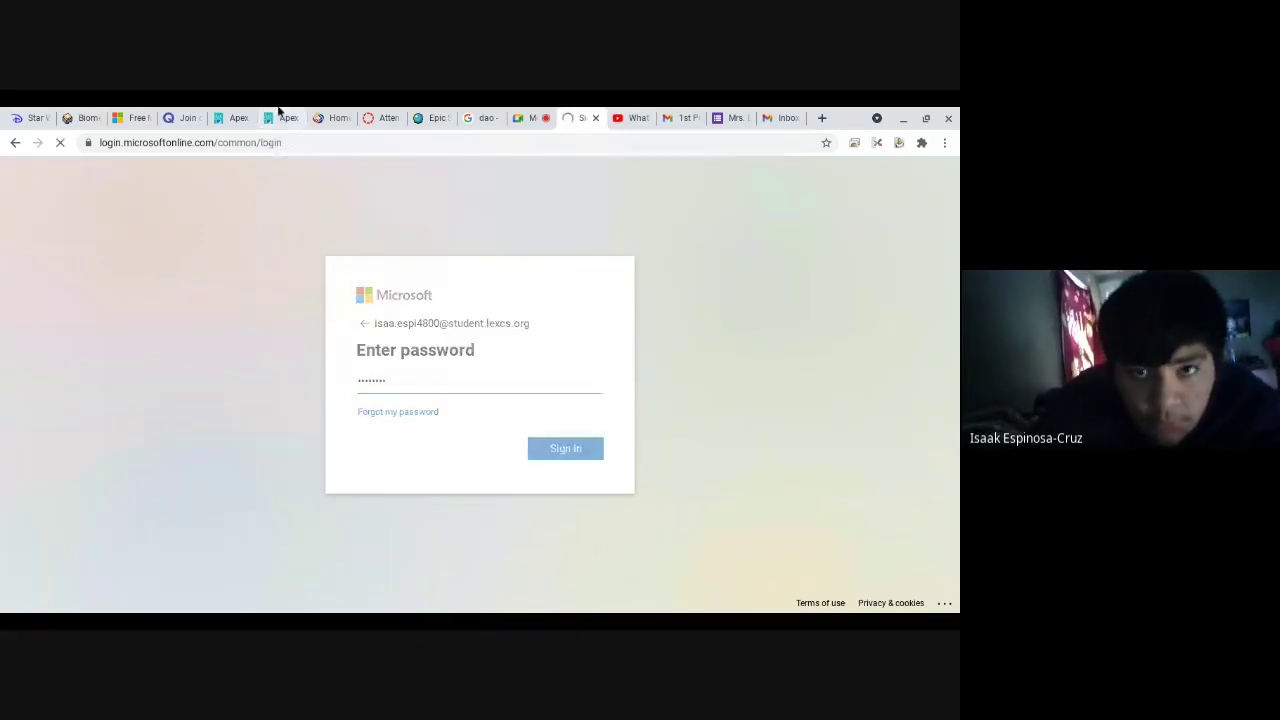
Step: Mute the meeting microphone, then re-enter the correct password and stay signed in
{"action": "left_click", "coordinate": [516, 119]}
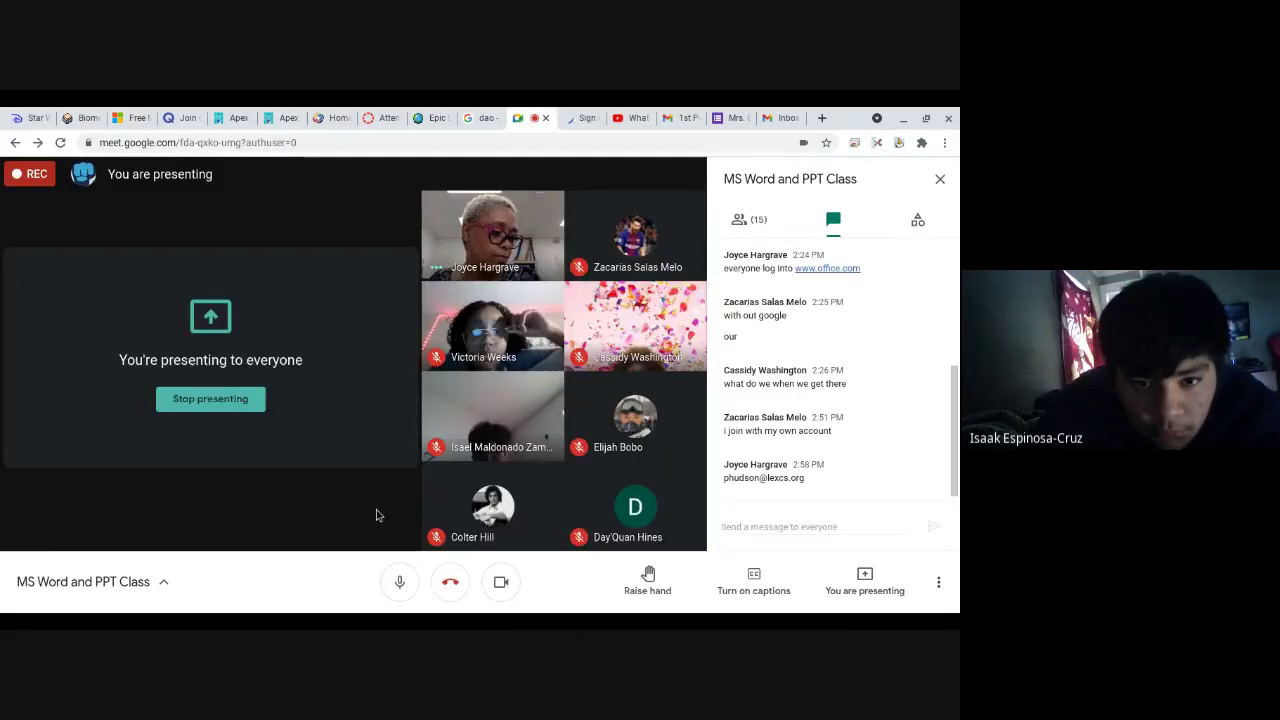
{"action": "left_click", "coordinate": [405, 571]}
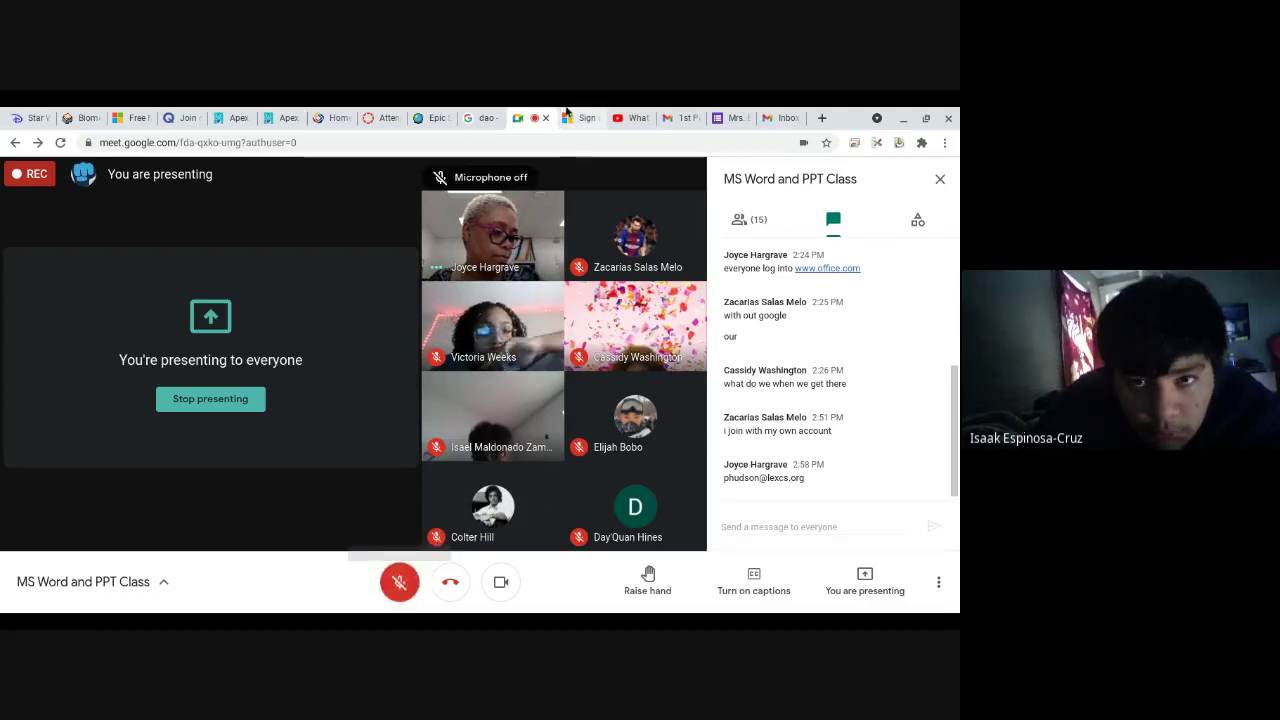
{"action": "left_click", "coordinate": [583, 116]}
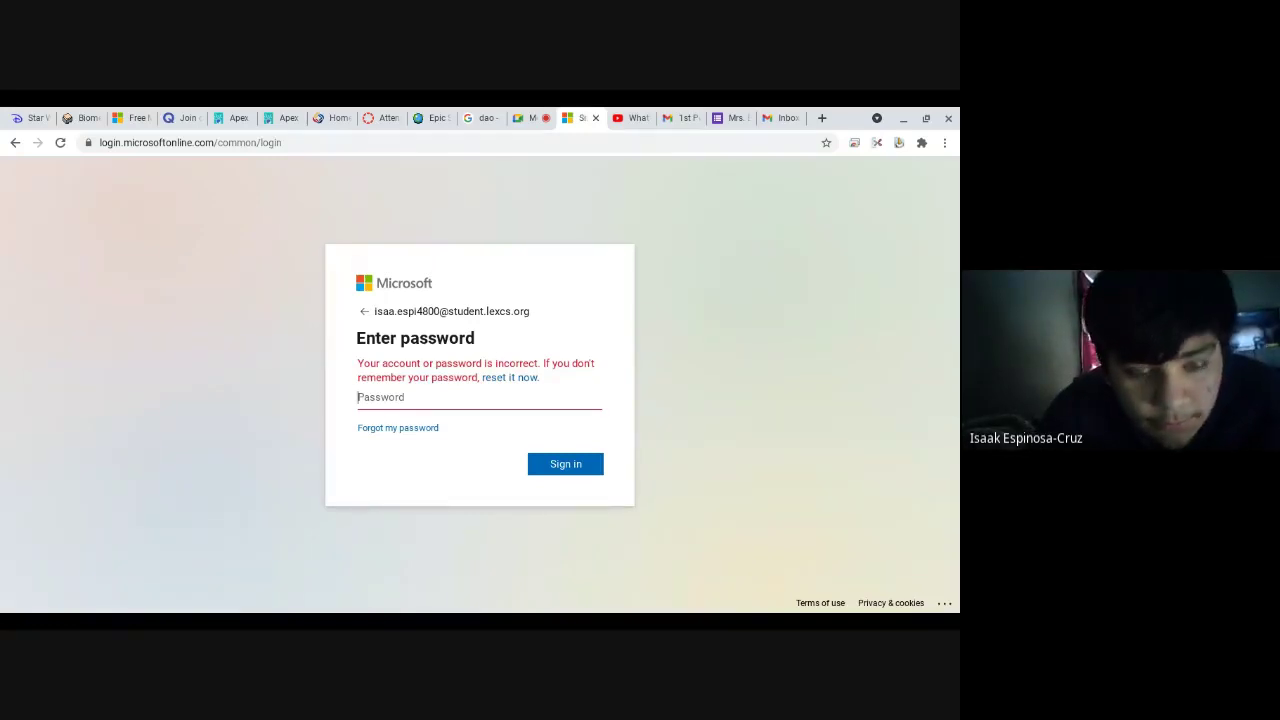
{"action": "type", "text": "•"}
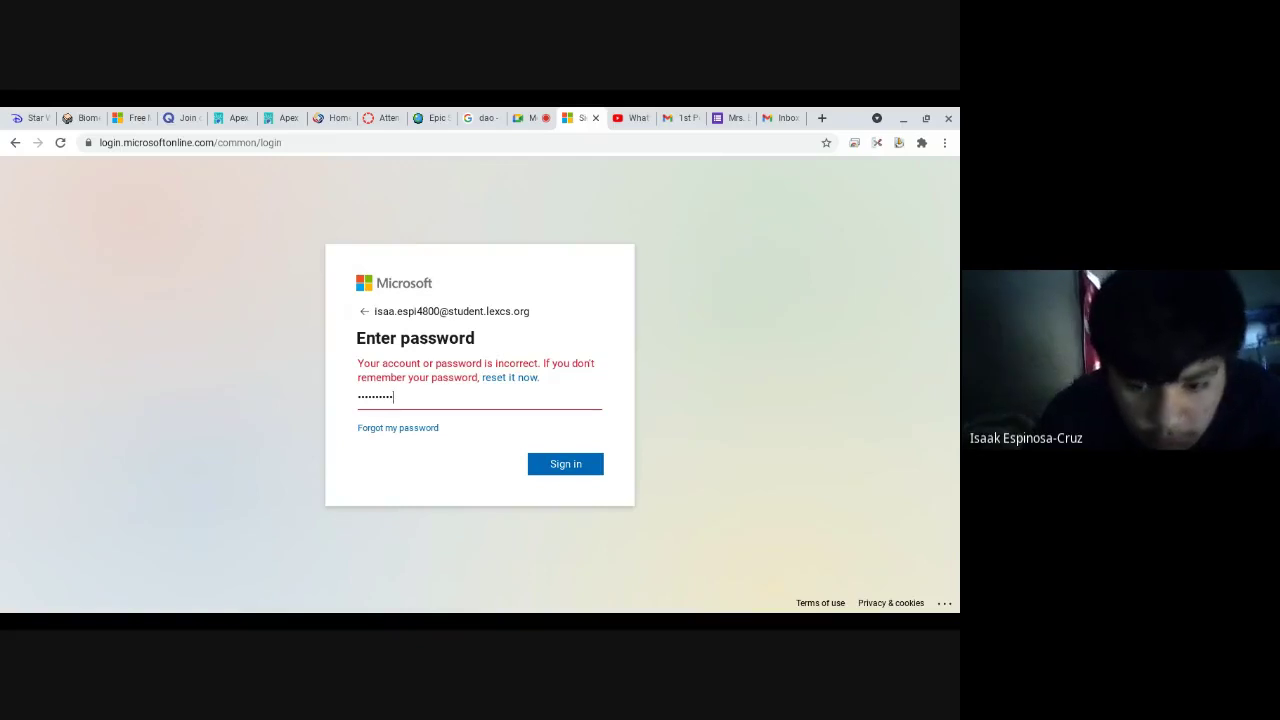
{"action": "type", "text": "••••••••••"}
{"action": "key", "text": "Return"}
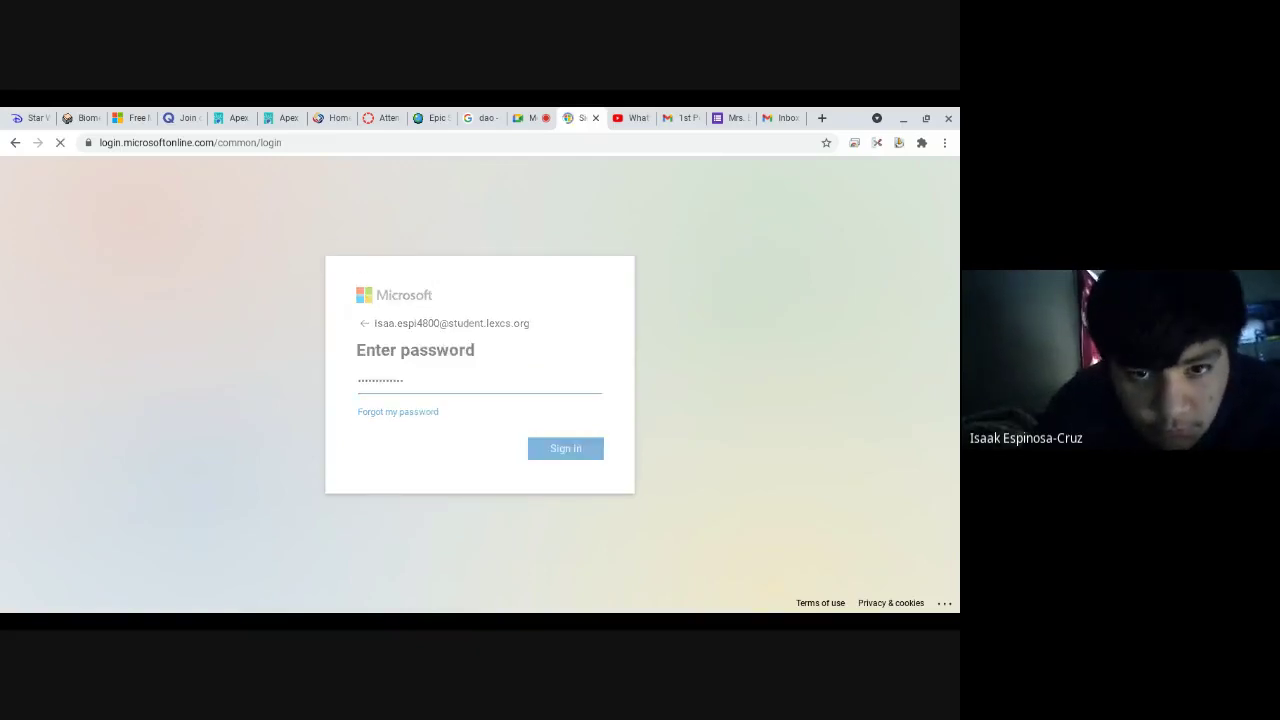
{"action": "type", "text": "•"}
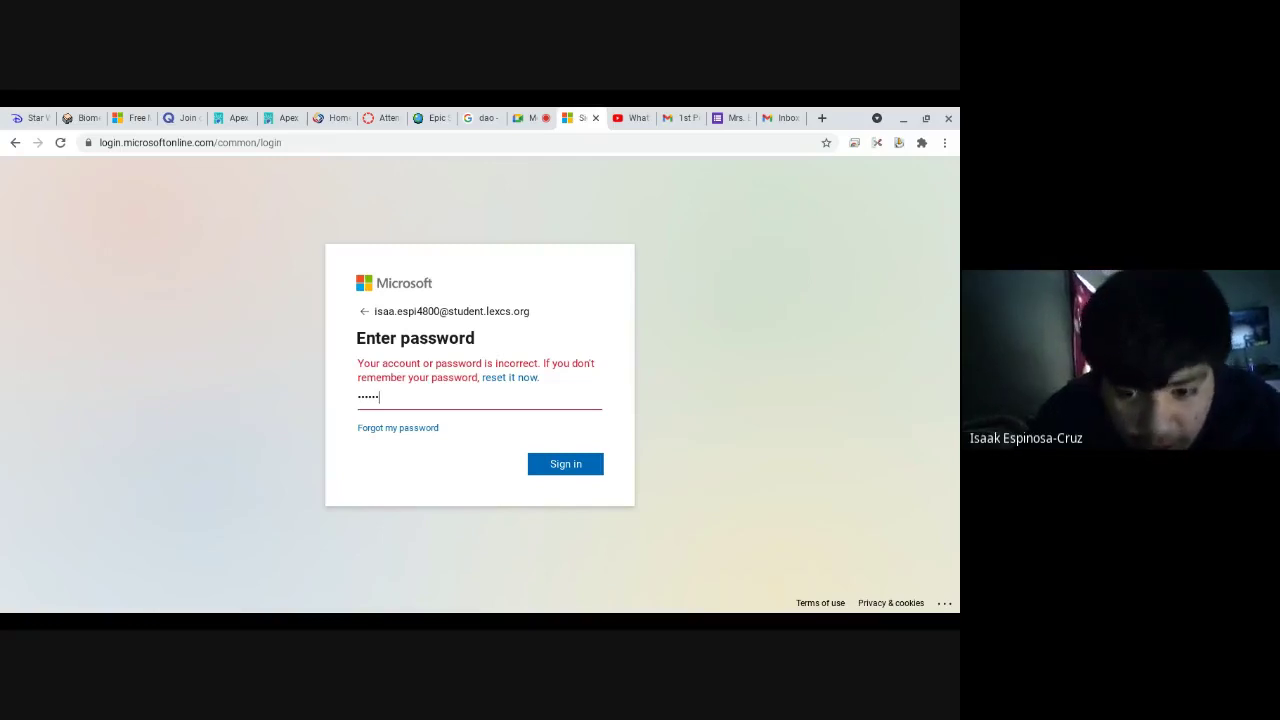
{"action": "type", "text": "•••••••"}
{"action": "key", "text": "Return"}
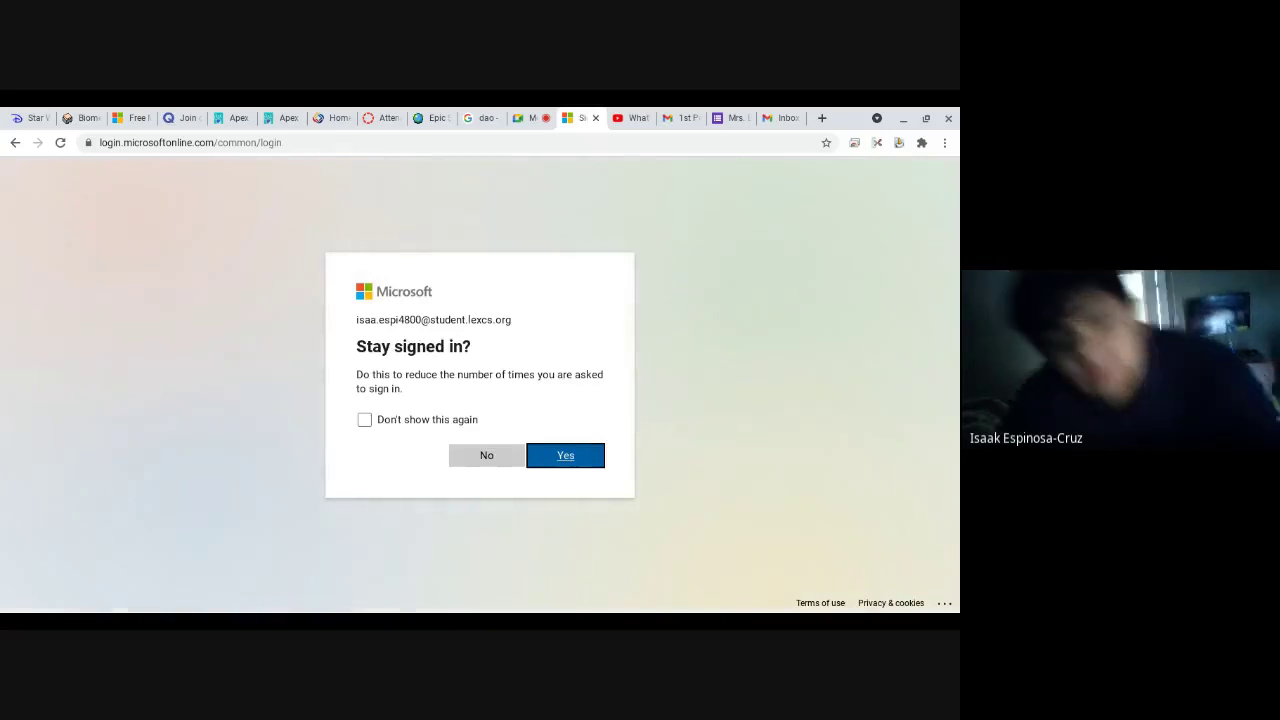
{"action": "left_click", "coordinate": [566, 456]}
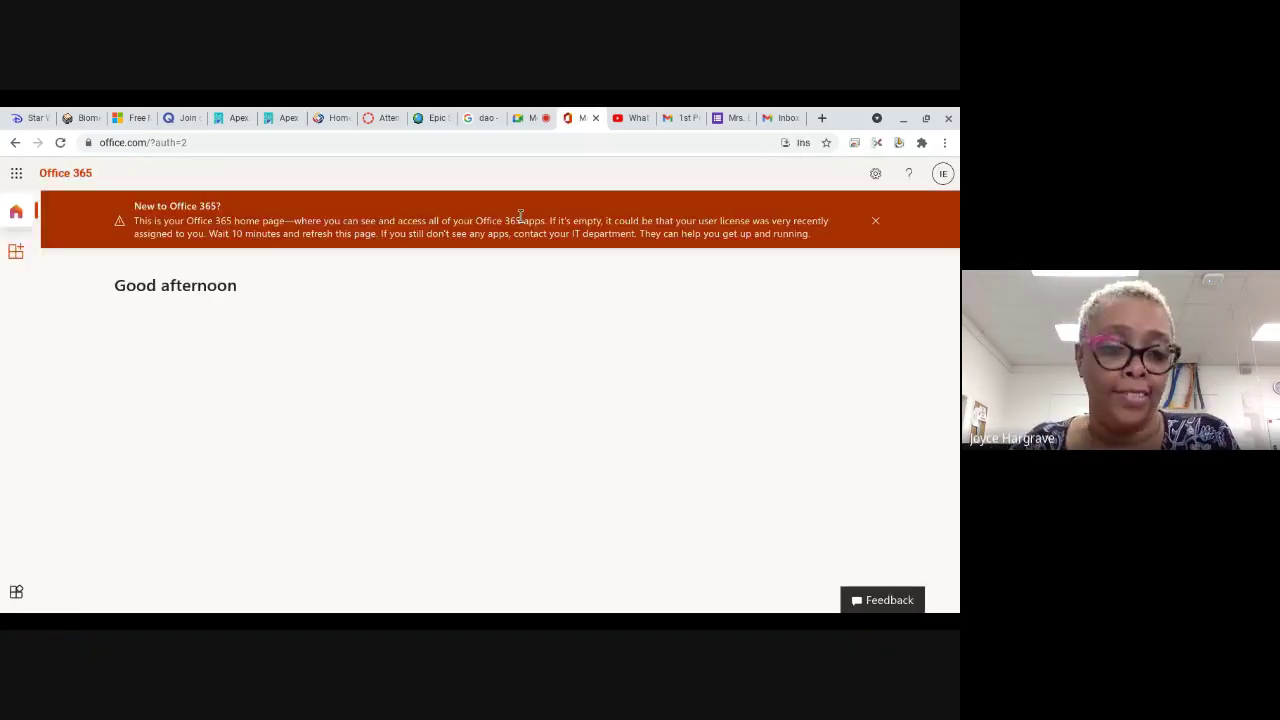
Step: Sign out of the school account from the avatar's account panel
{"action": "left_click", "coordinate": [530, 112]}
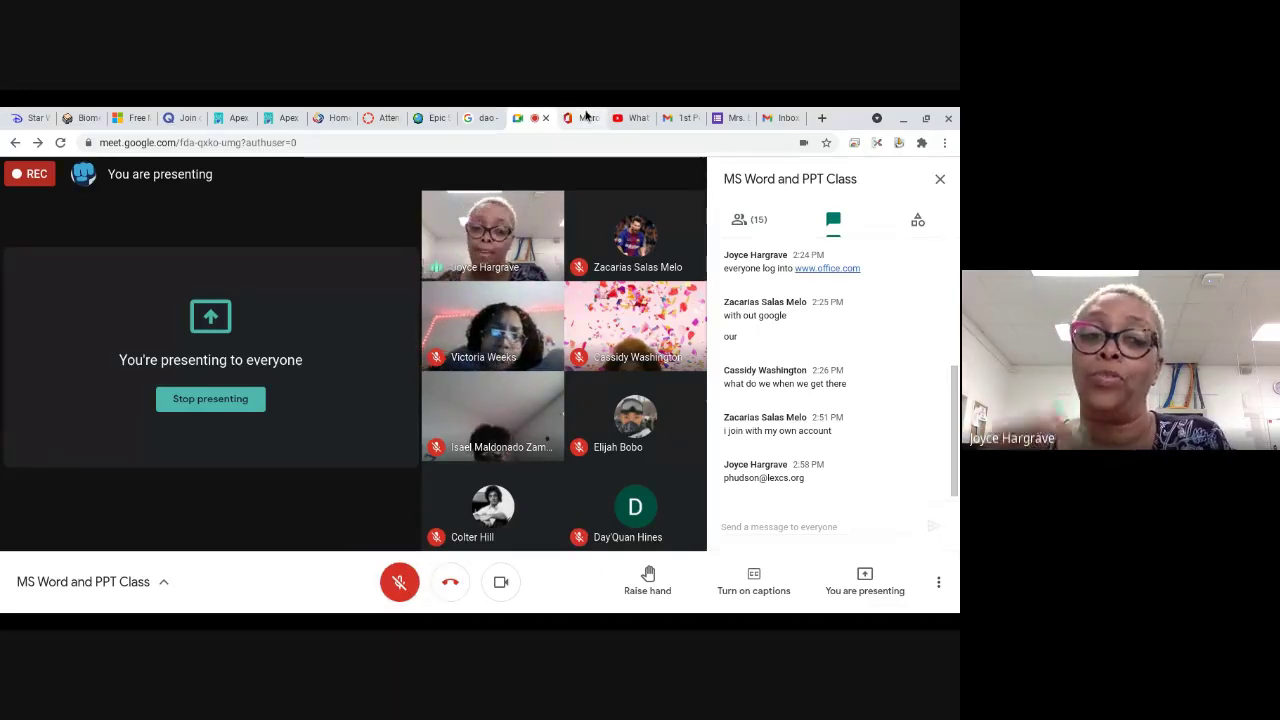
{"action": "left_click", "coordinate": [586, 117]}
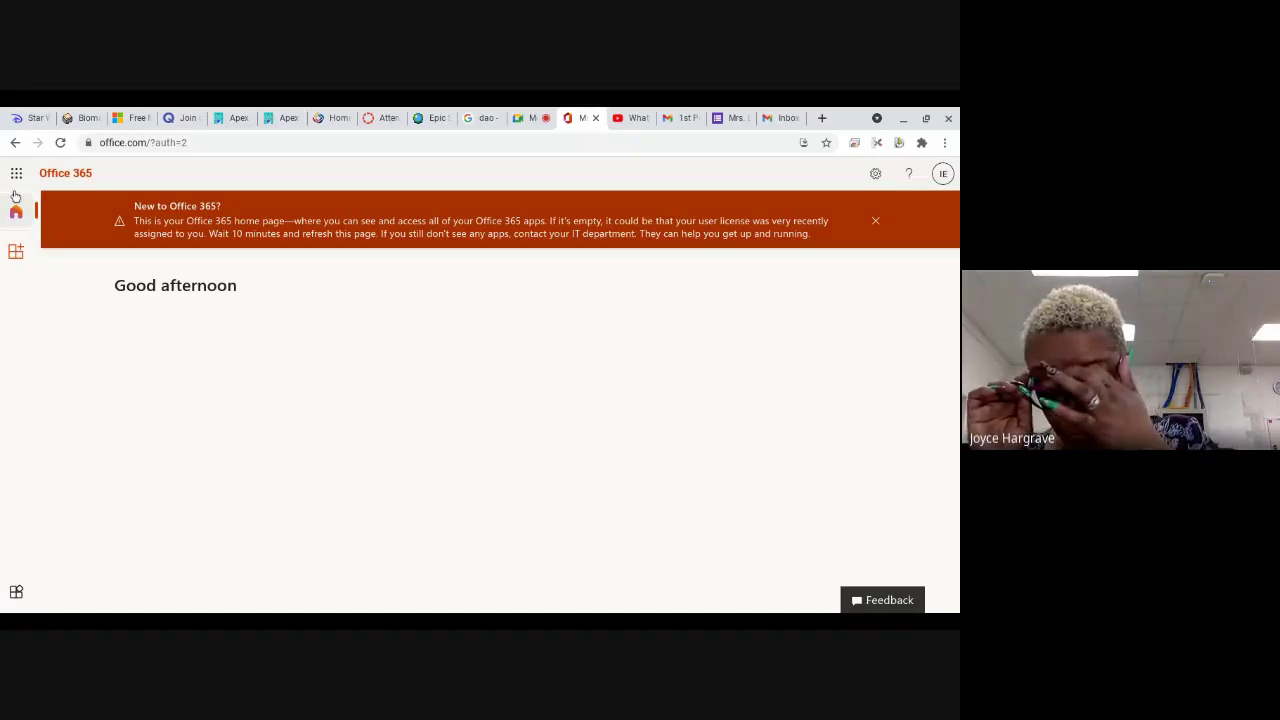
{"action": "left_click", "coordinate": [943, 174]}
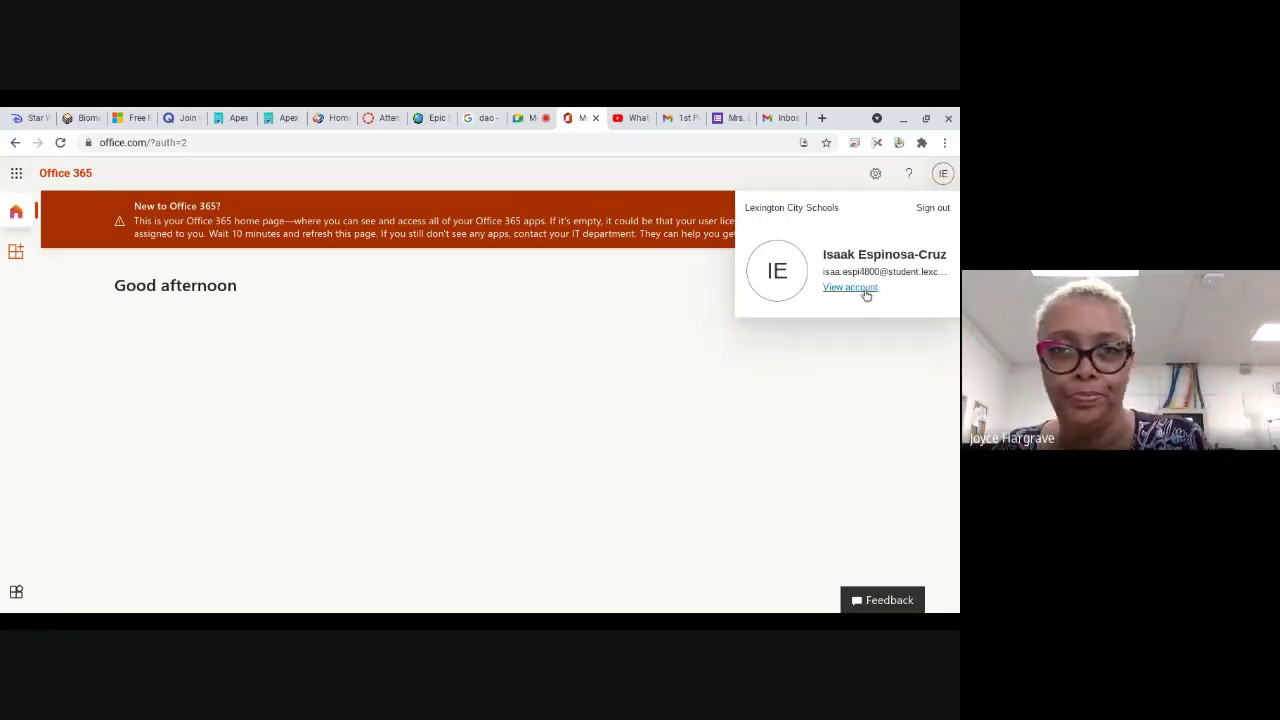
{"action": "left_click", "coordinate": [949, 216]}
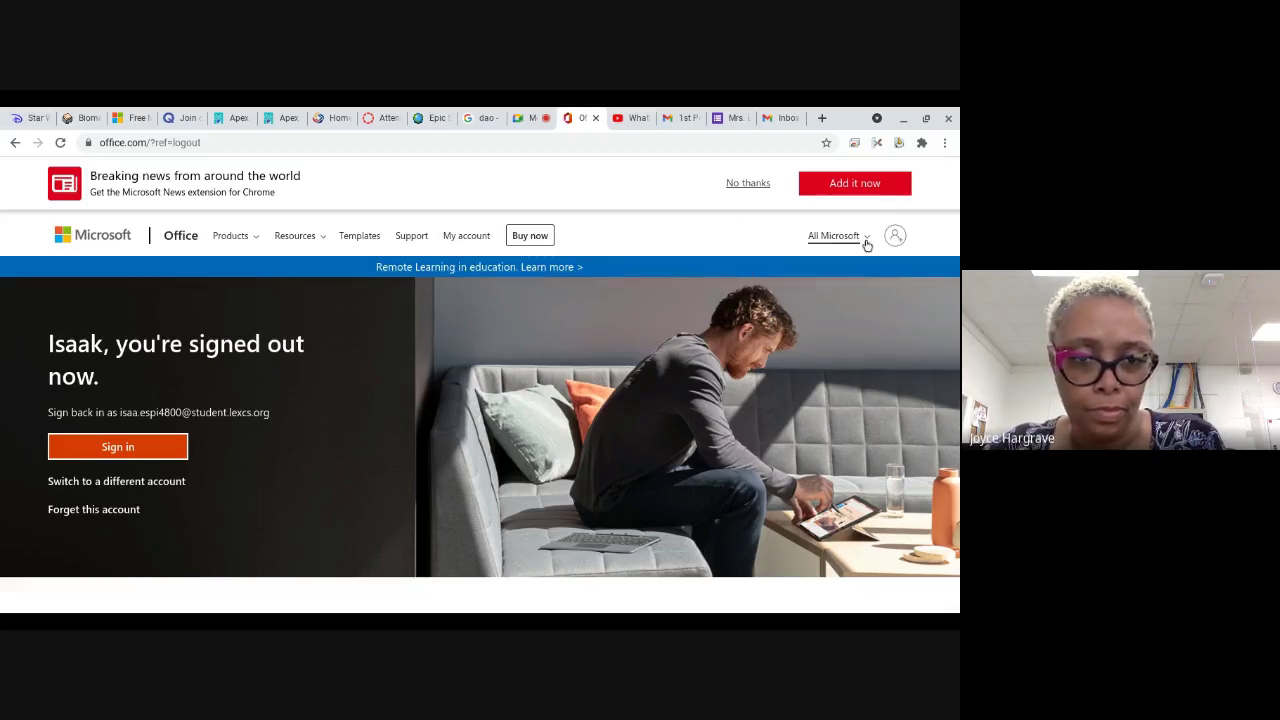
Step: Sign in with the personal Microsoft account, signing out the other logged-in account
{"action": "left_click", "coordinate": [899, 240]}
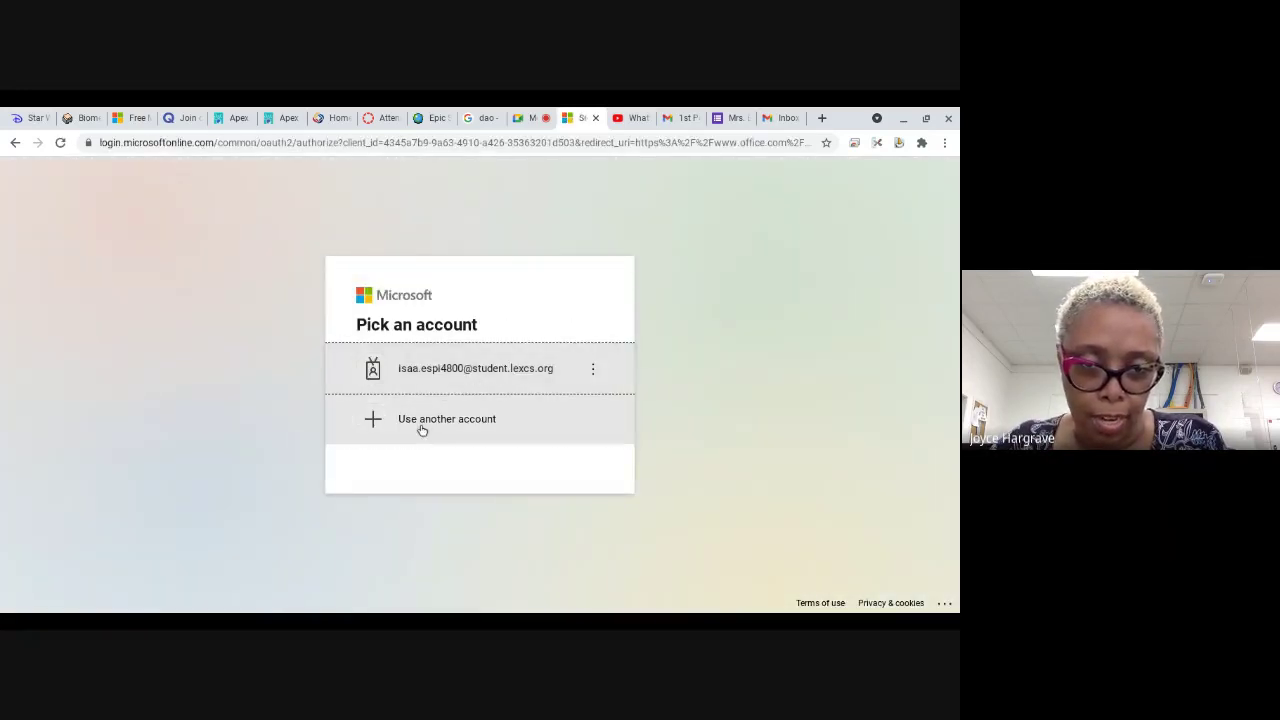
{"action": "left_click", "coordinate": [422, 425]}
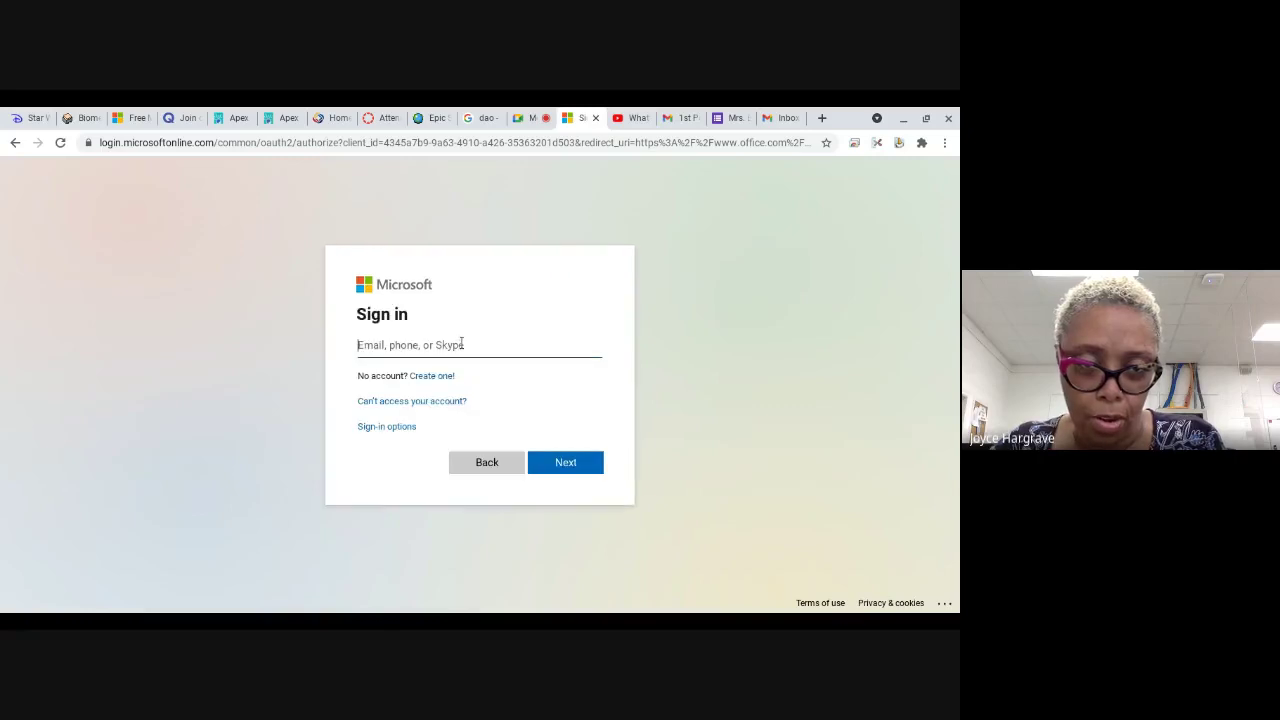
{"action": "type", "text": "j"}
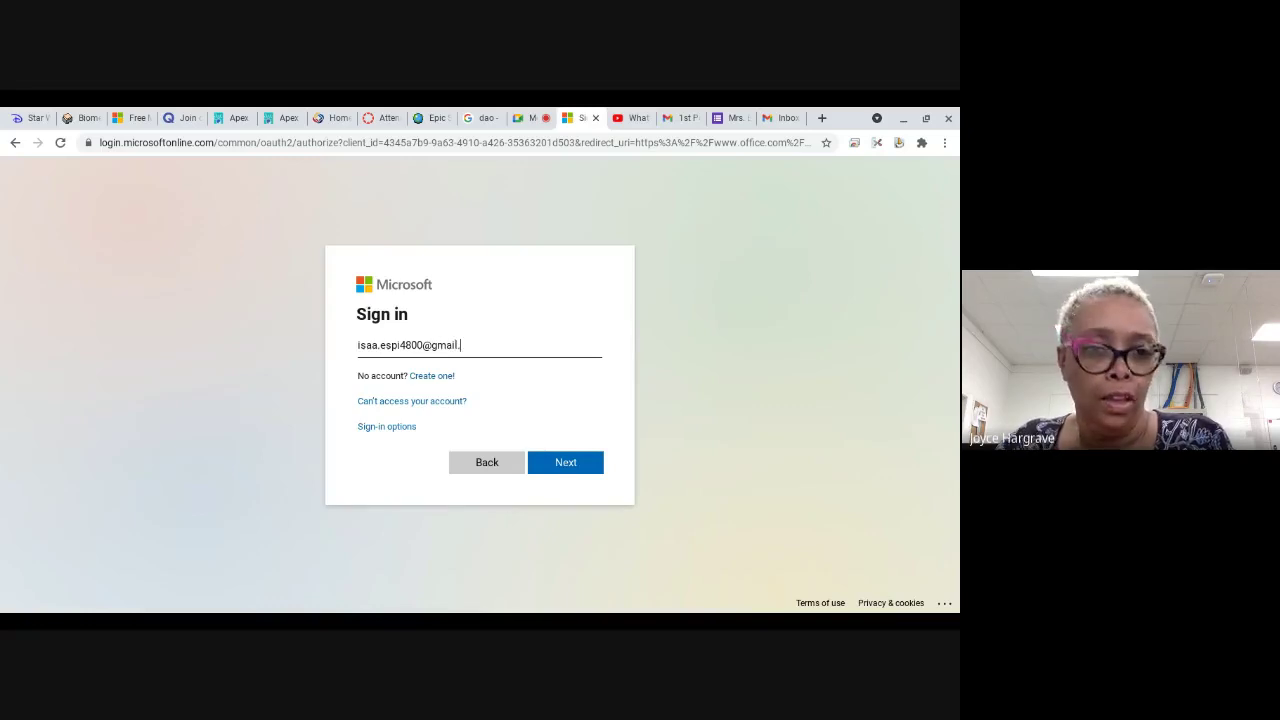
{"action": "key", "text": "Return"}
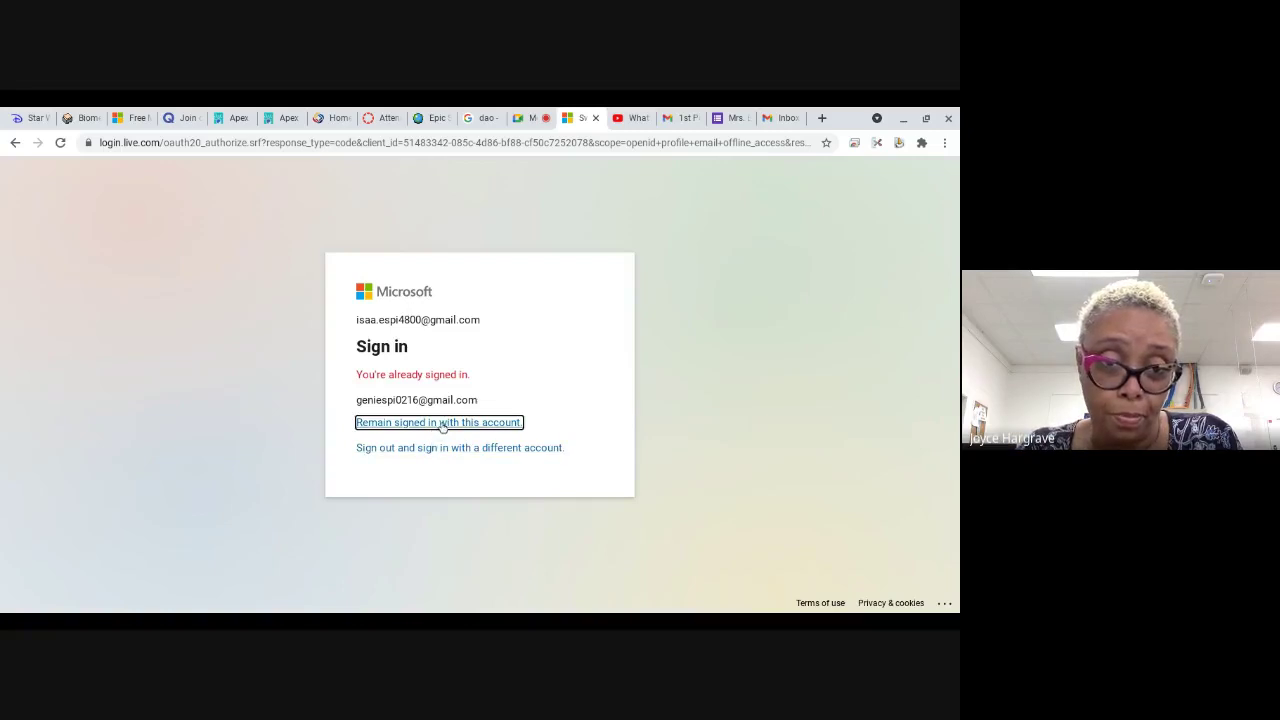
{"action": "left_click", "coordinate": [428, 450]}
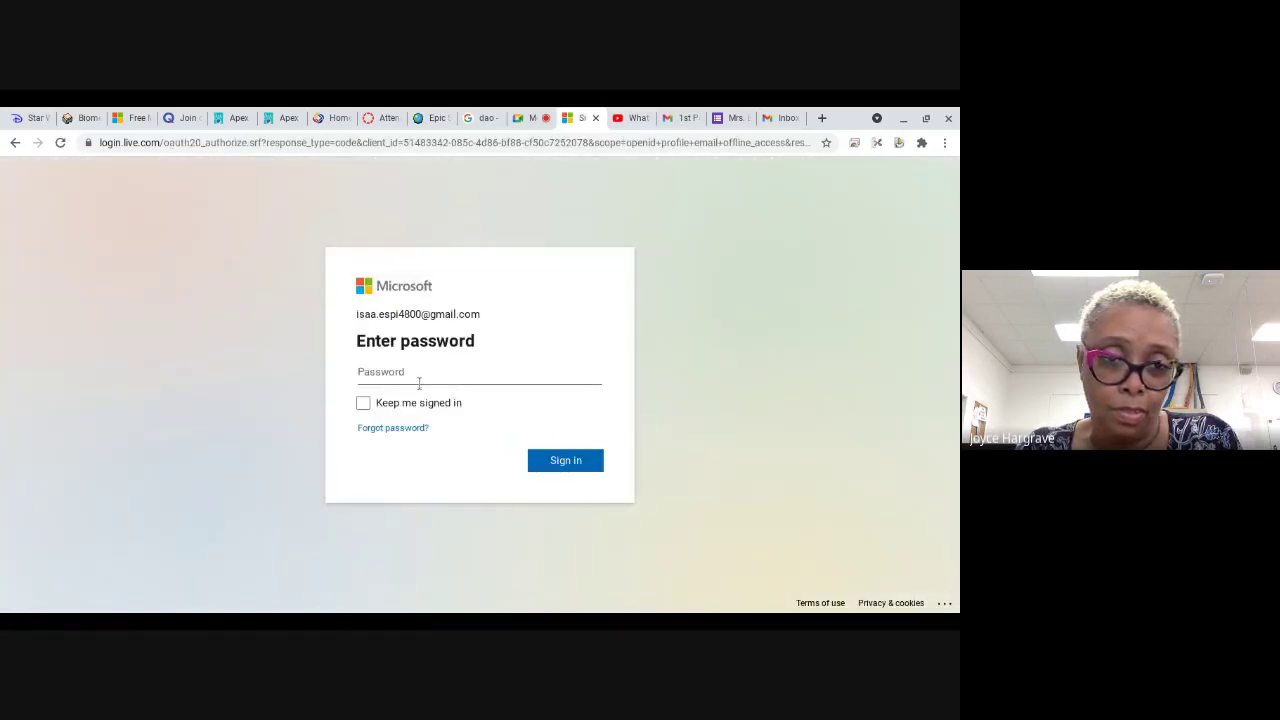
{"action": "type", "text": "•"}
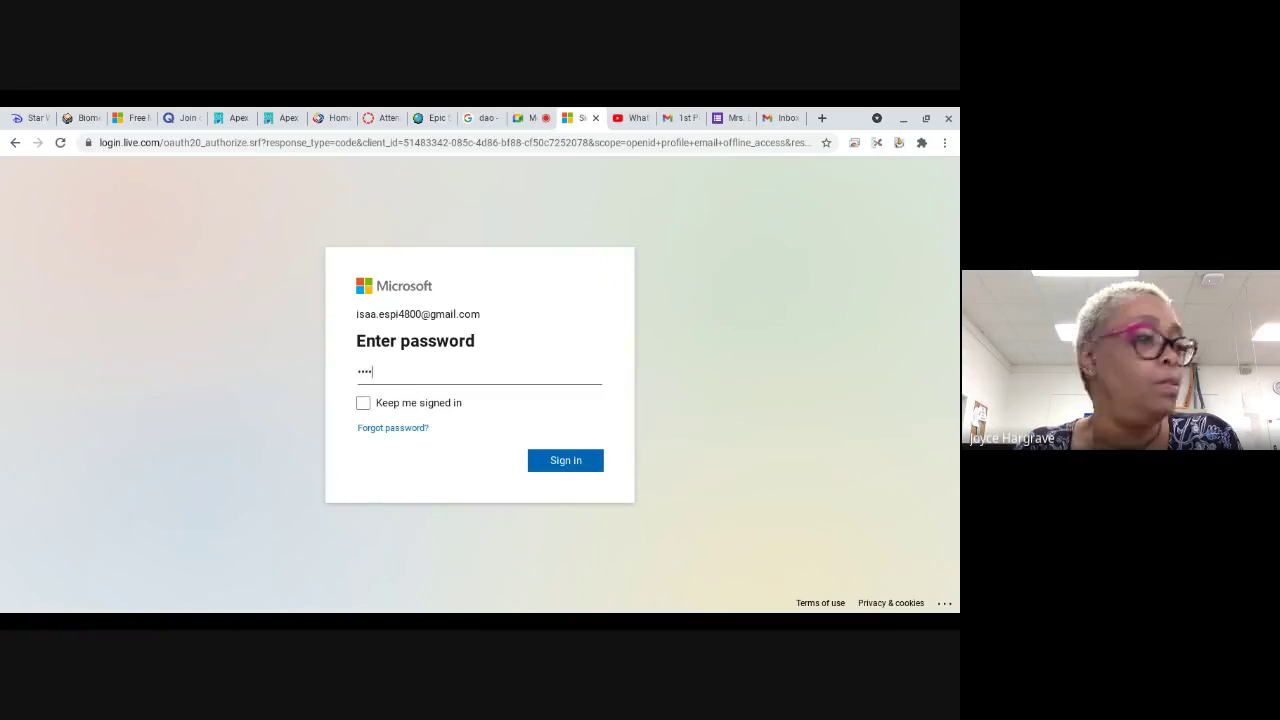
{"action": "type", "text": "•••••••"}
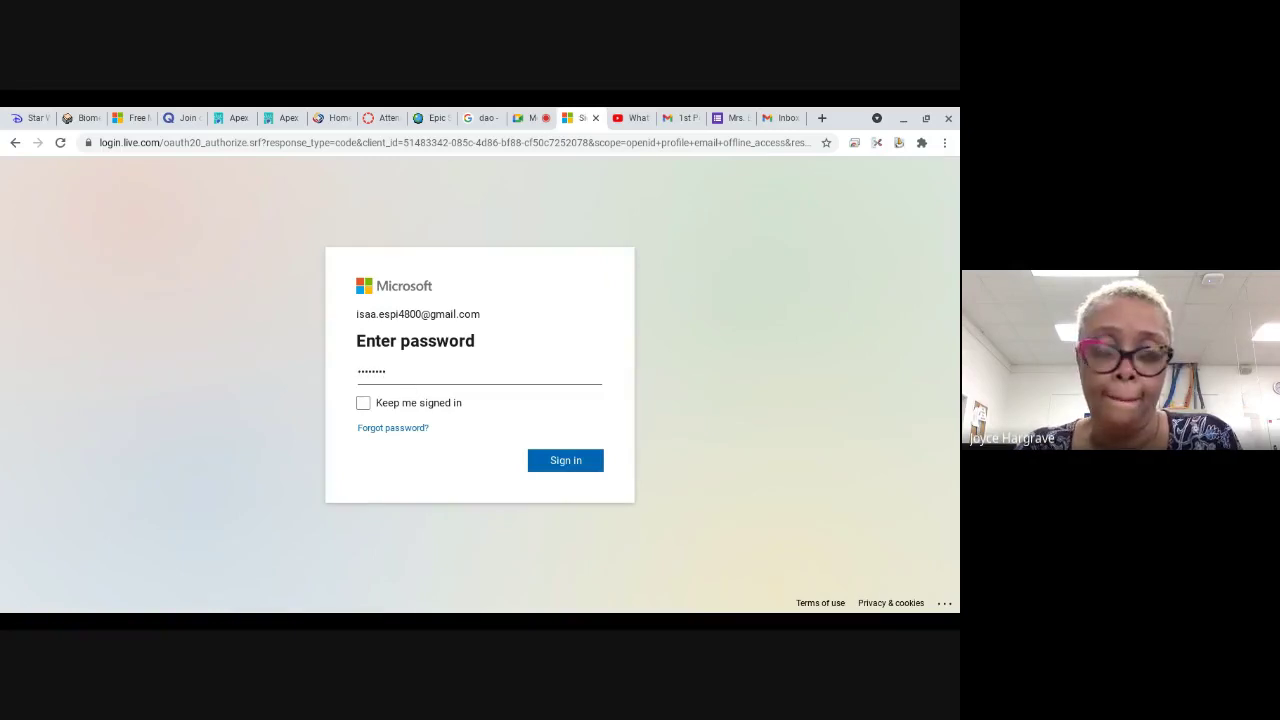
{"action": "type", "text": "••••"}
{"action": "key", "text": "Return"}
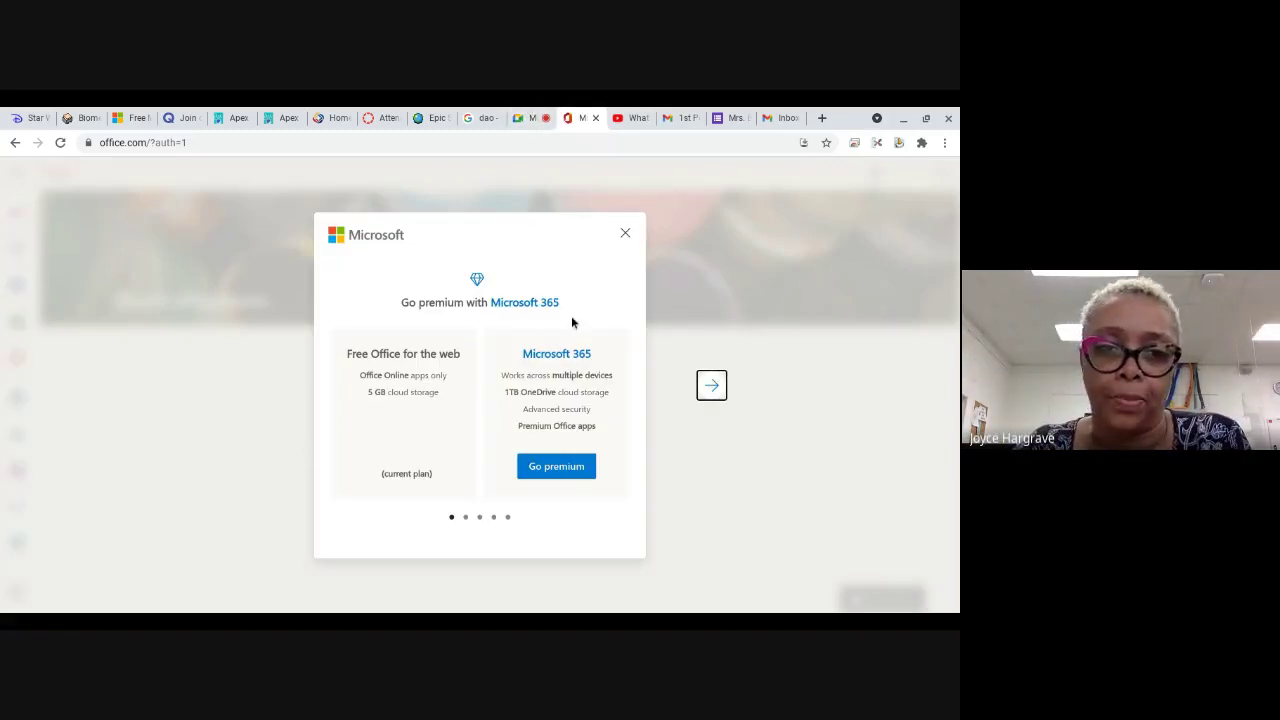
Step: Dismiss the premium offer and app-launcher tip, then go to the Word start page
{"action": "left_click", "coordinate": [625, 234]}
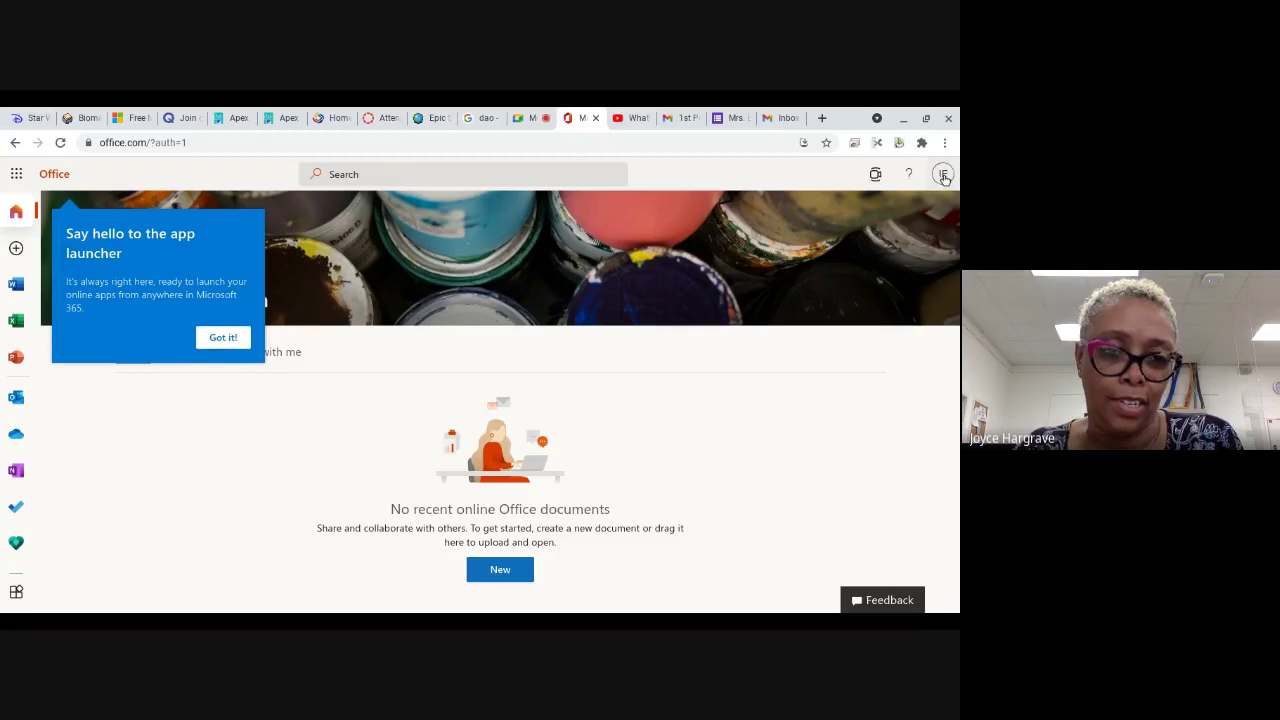
{"action": "left_click", "coordinate": [943, 175]}
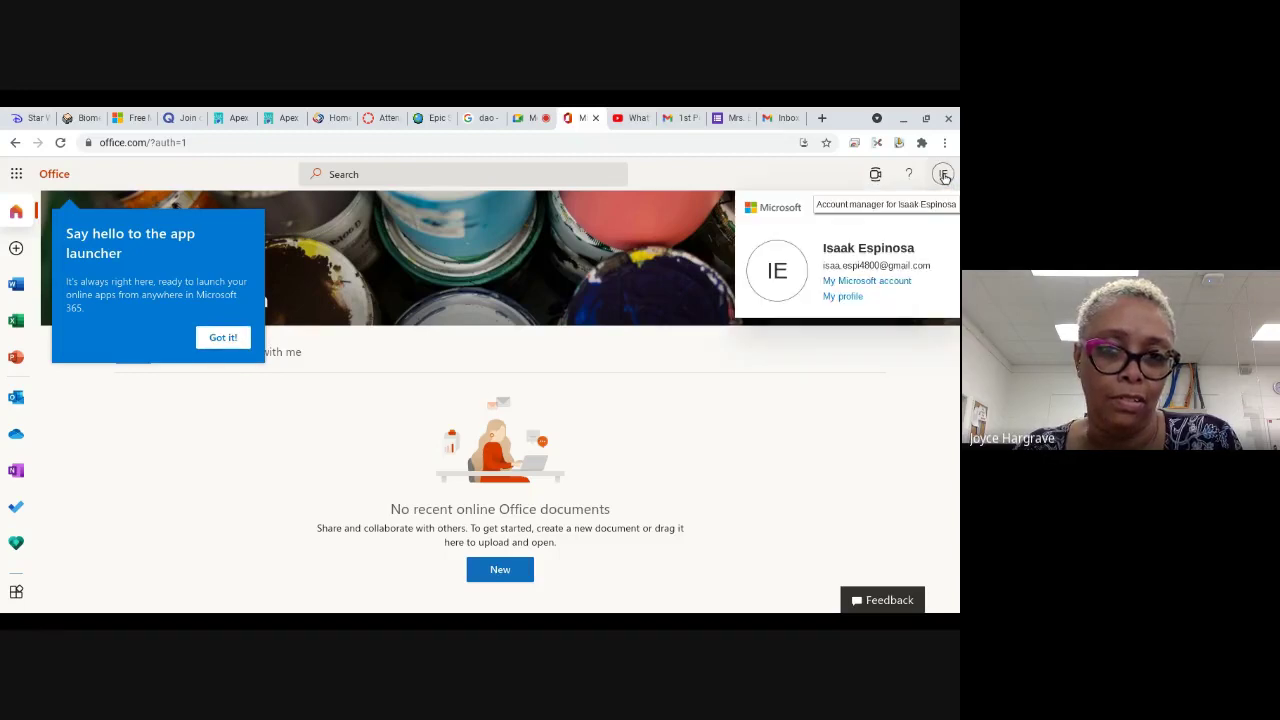
{"action": "left_click", "coordinate": [944, 177]}
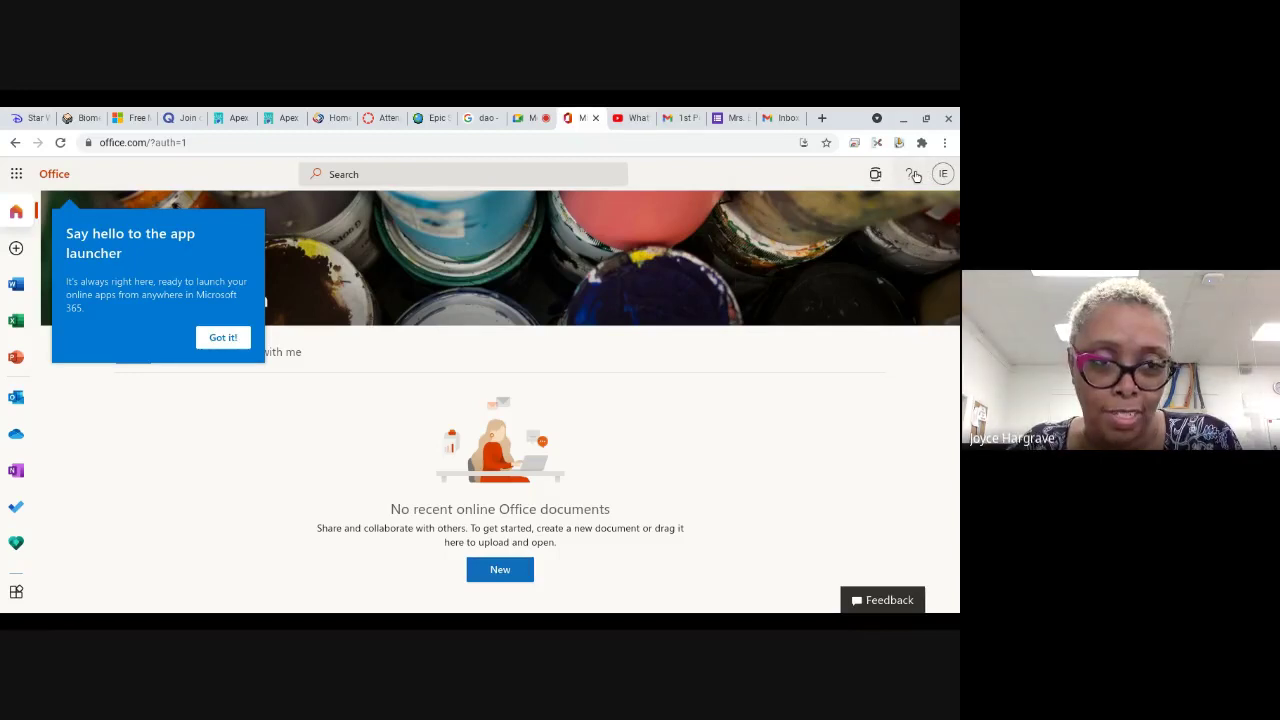
{"action": "left_click", "coordinate": [524, 118]}
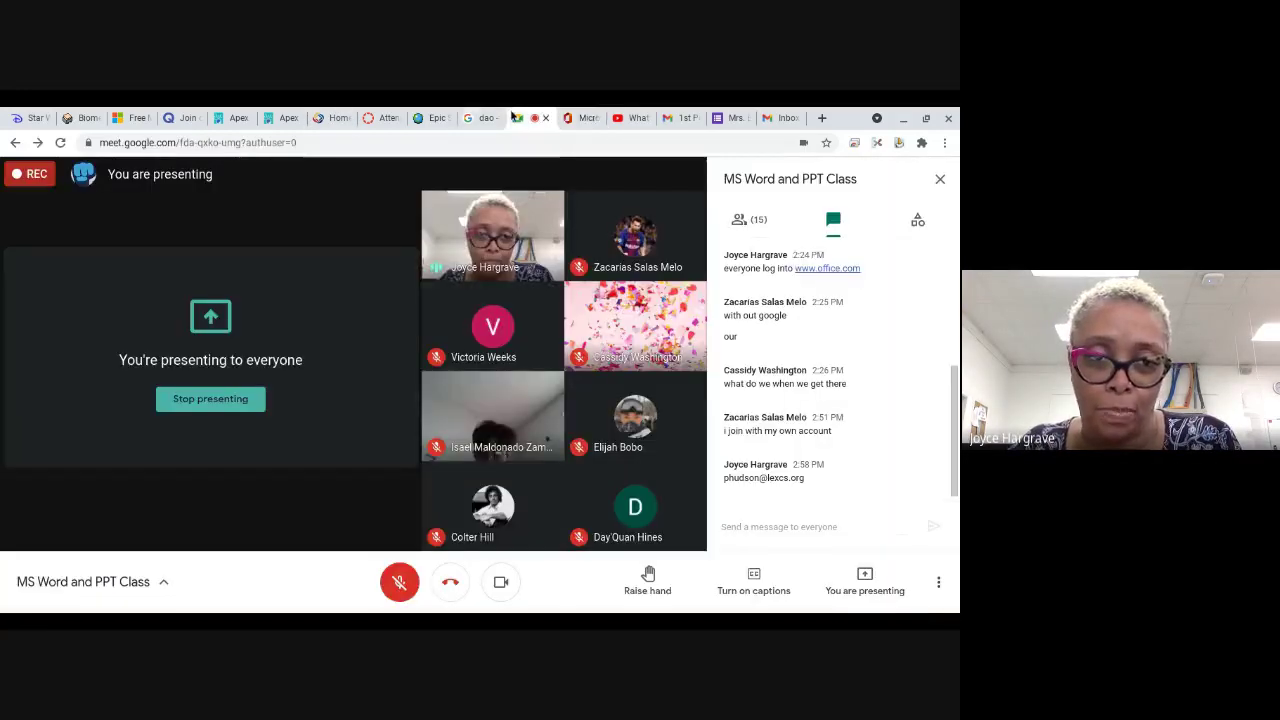
{"action": "left_click", "coordinate": [628, 118]}
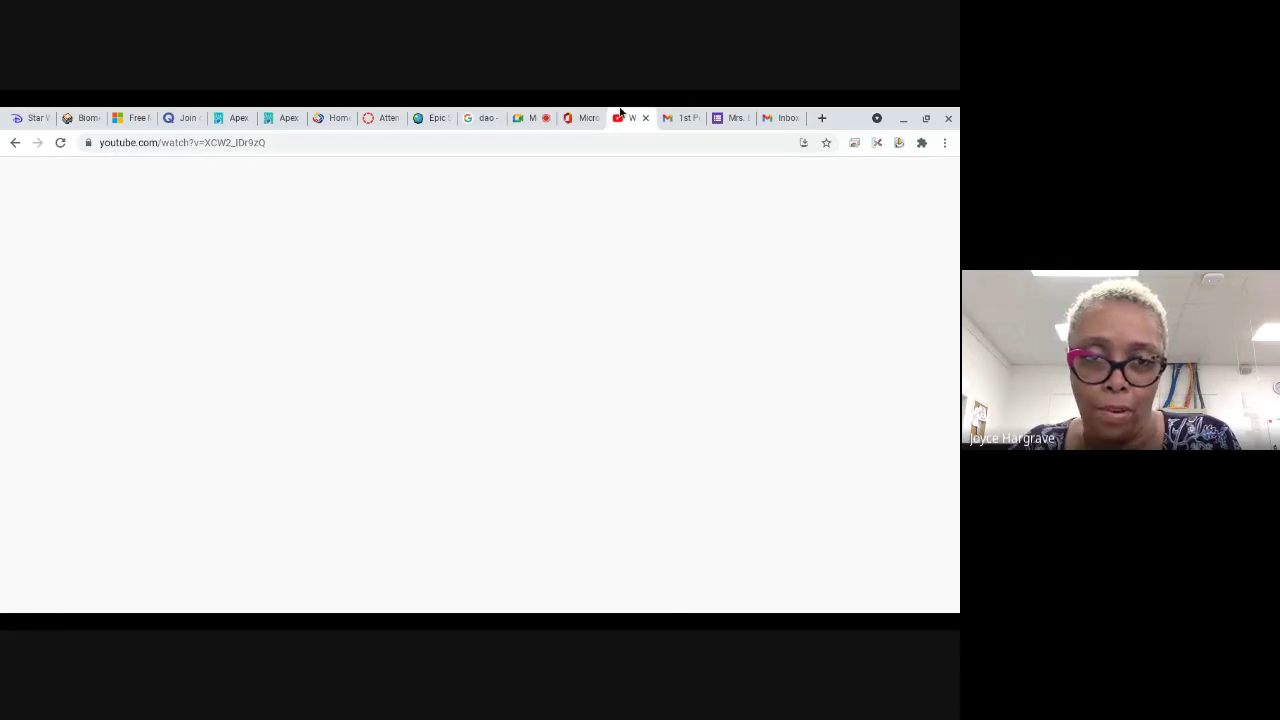
{"action": "left_click", "coordinate": [582, 118]}
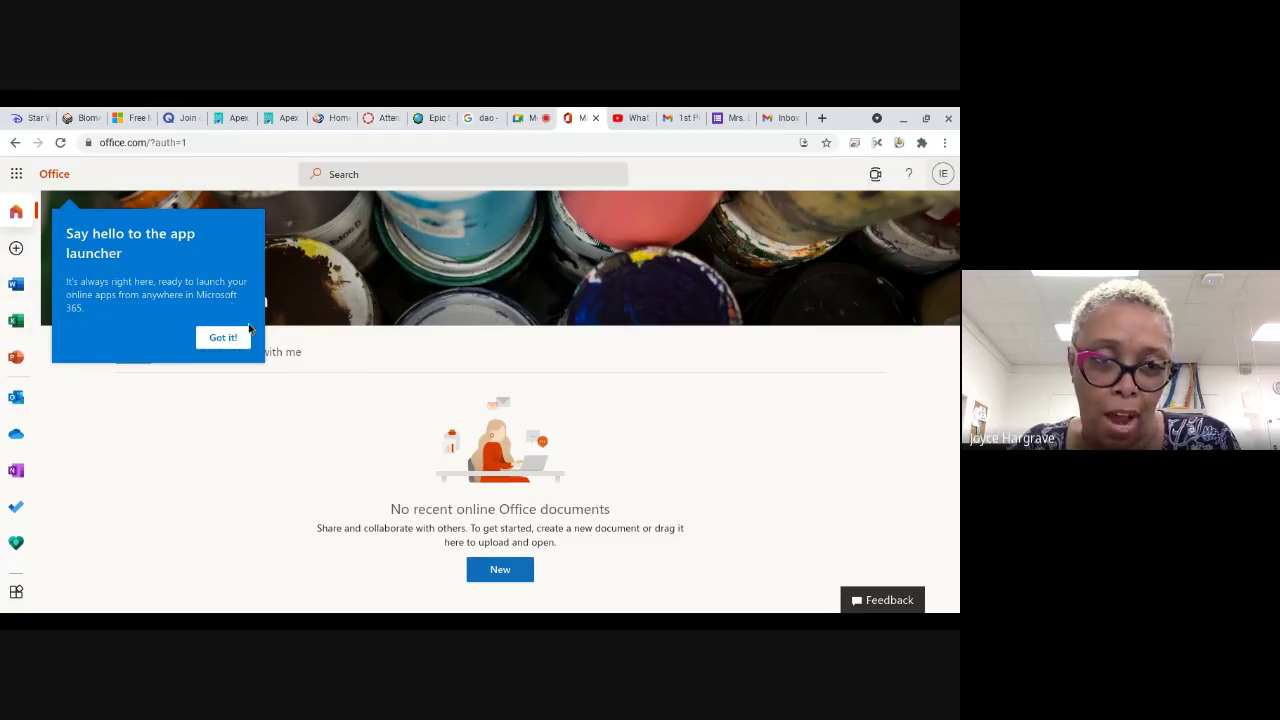
{"action": "left_click", "coordinate": [225, 340]}
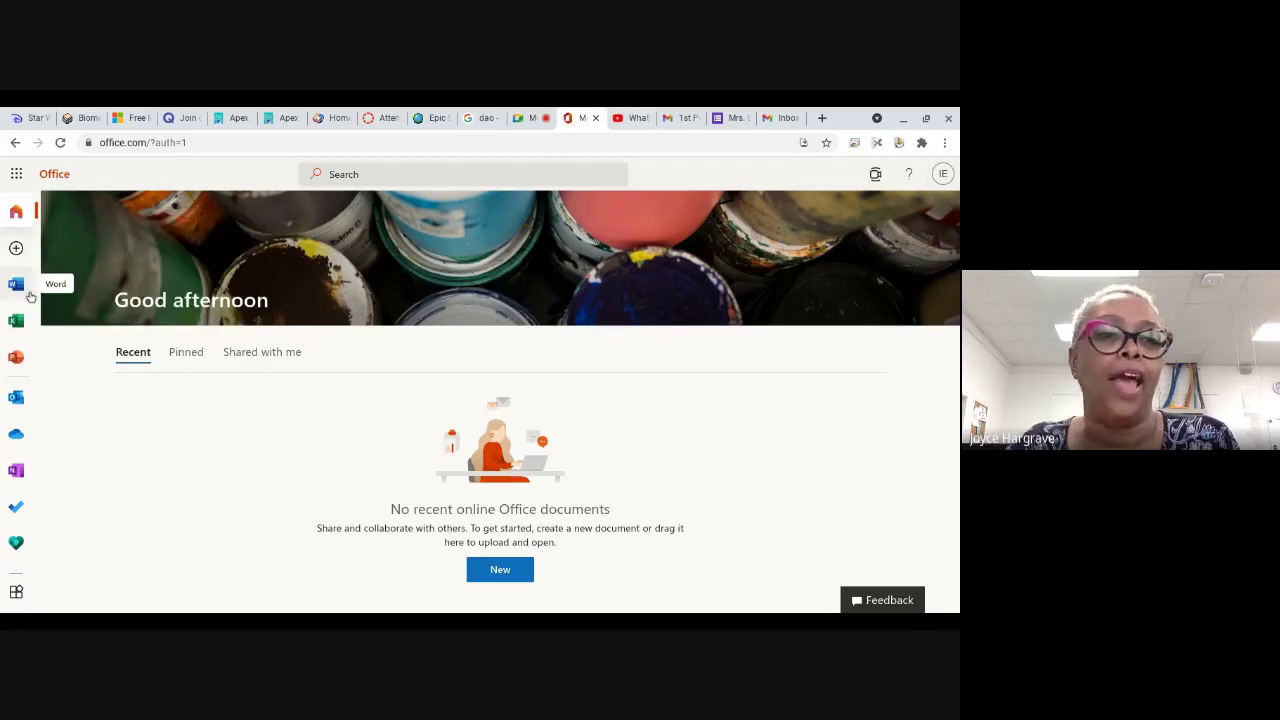
{"action": "left_click", "coordinate": [24, 294]}
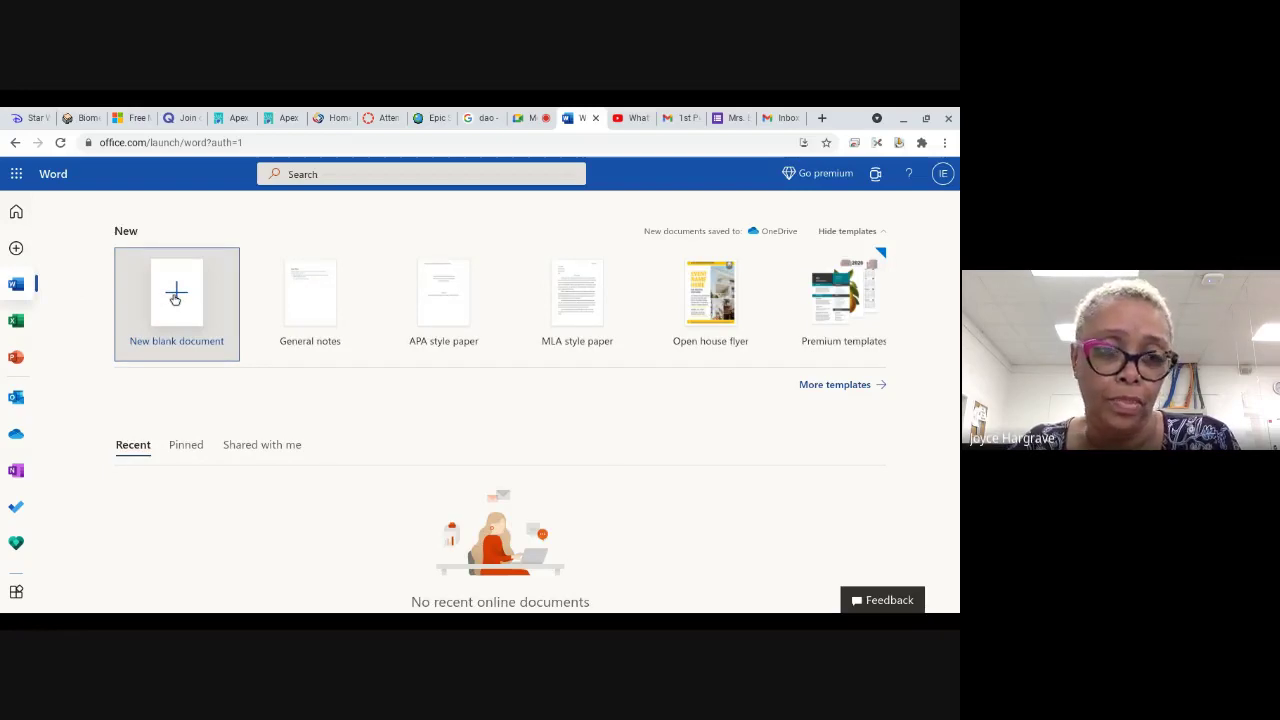
Step: Create a new blank document and open Insert > Add-ins
{"action": "left_click", "coordinate": [176, 300]}
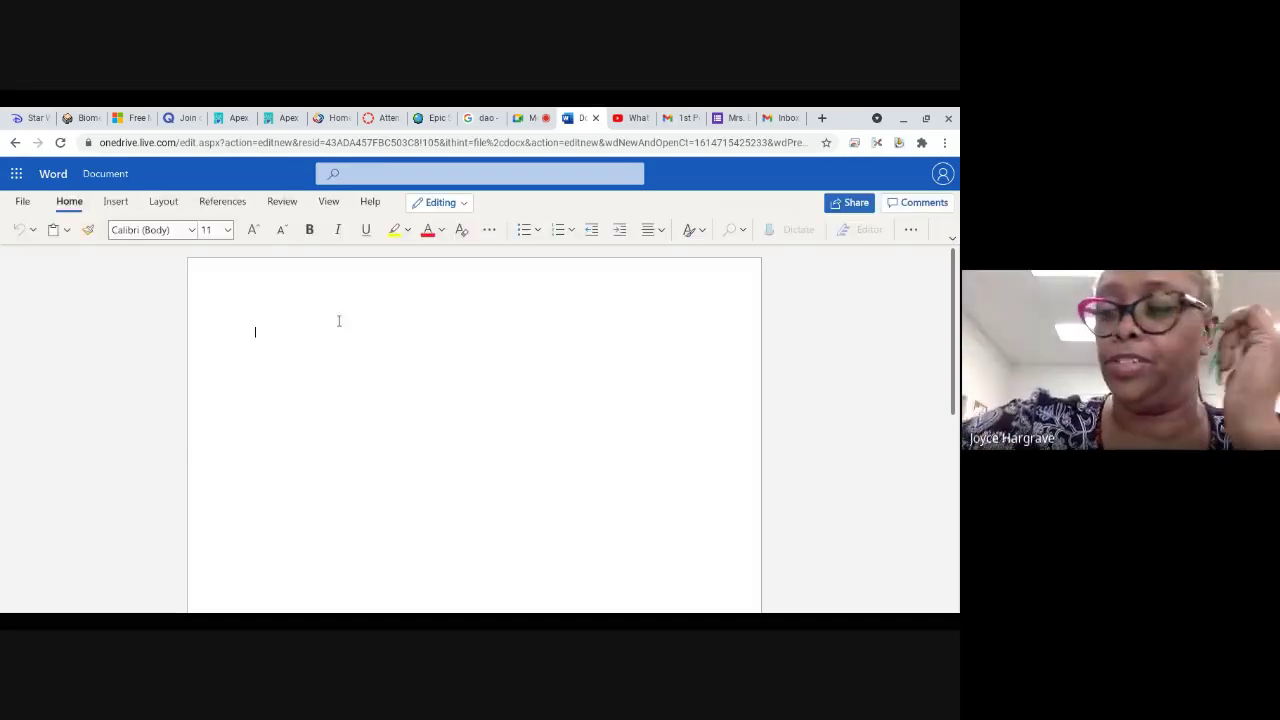
{"action": "left_click", "coordinate": [118, 202]}
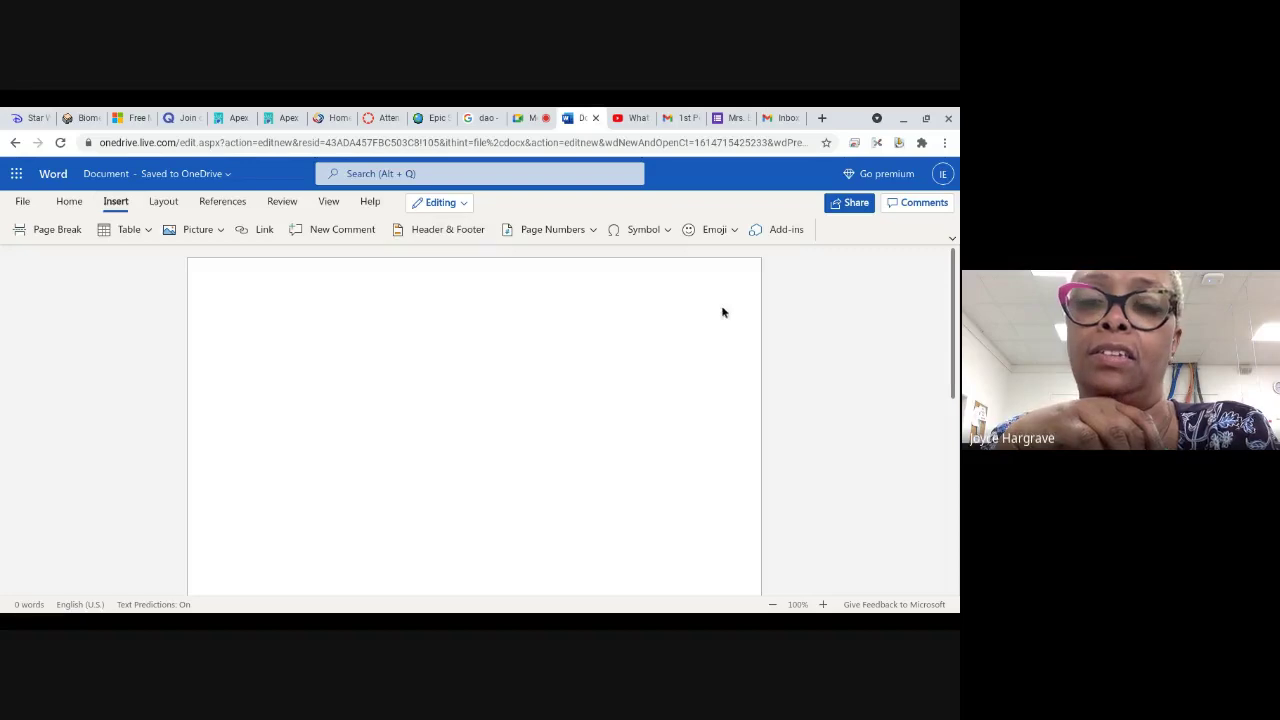
{"action": "left_click", "coordinate": [790, 231]}
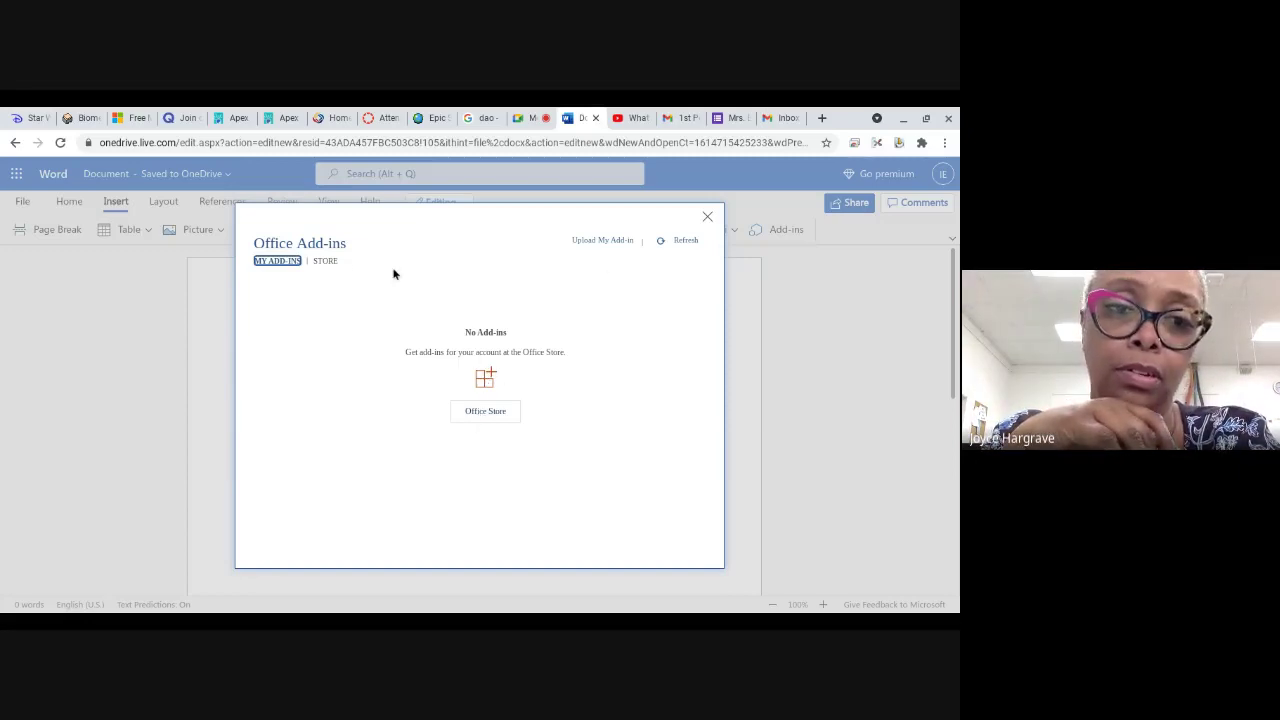
Step: Search the add-in Store for 'jasp' and add Jasperactive for Office, accepting its terms
{"action": "left_click", "coordinate": [326, 261]}
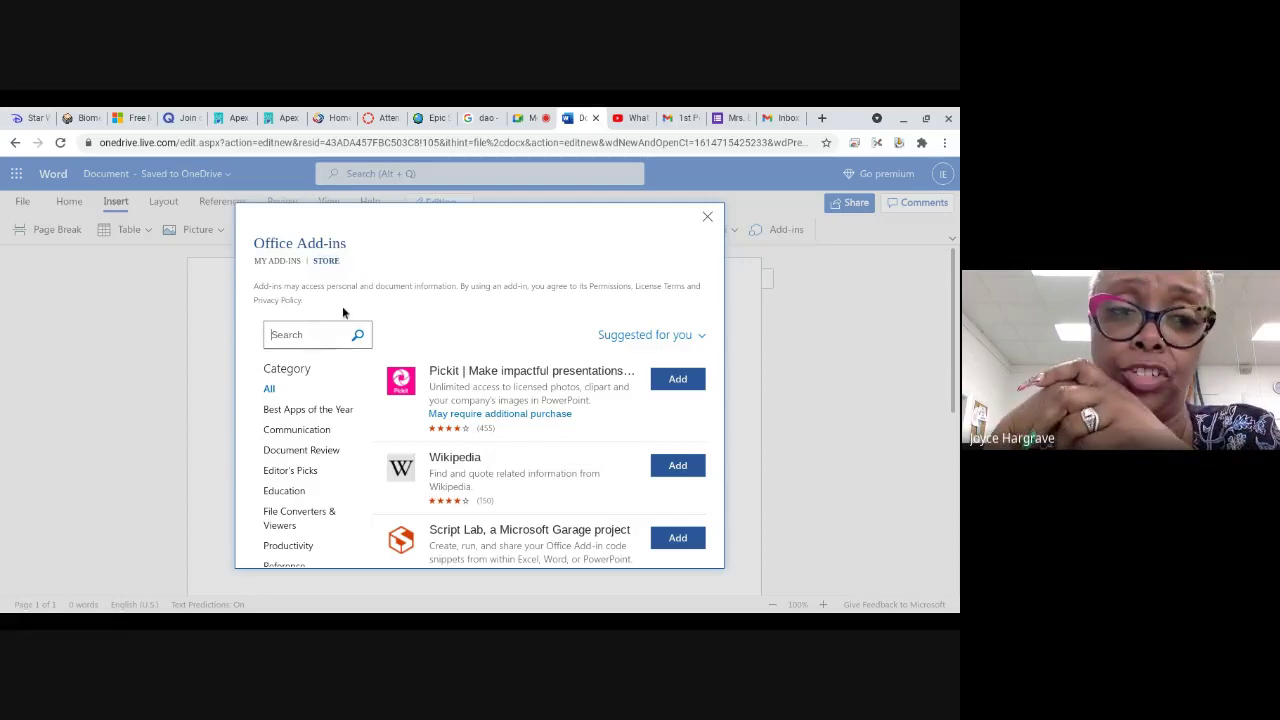
{"action": "type", "text": "jasperactive"}
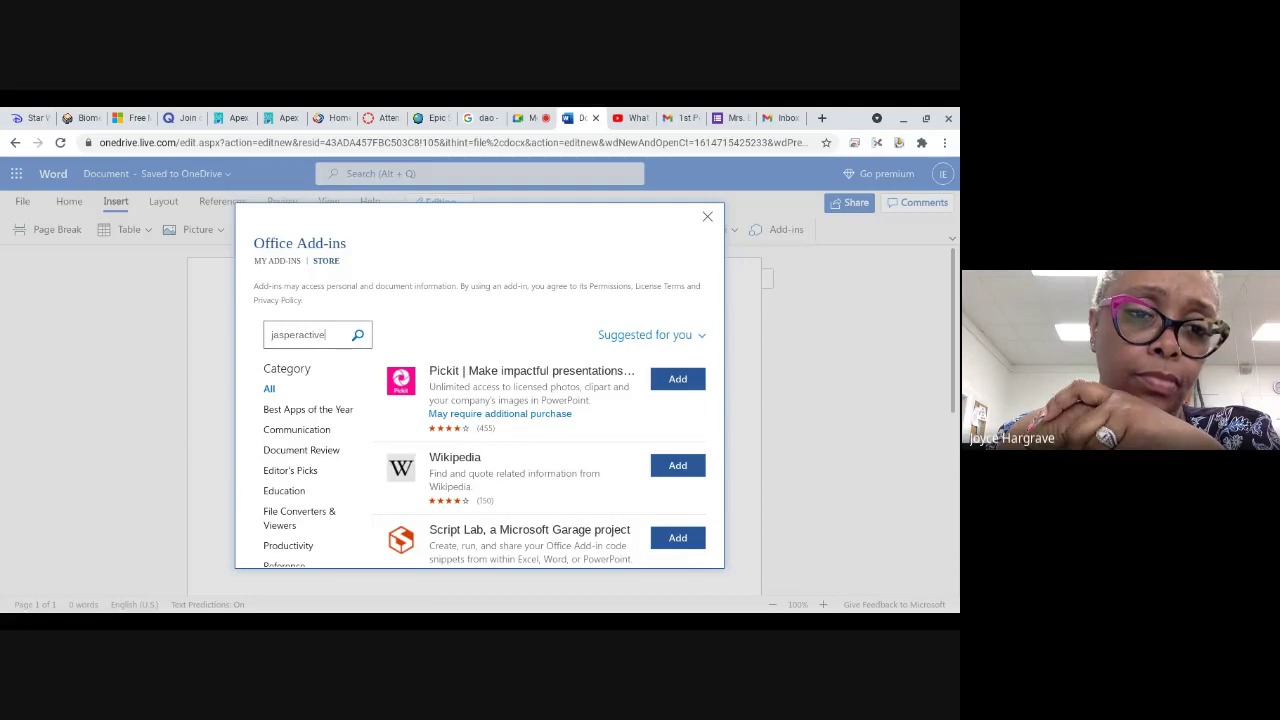
{"action": "key", "text": "Return"}
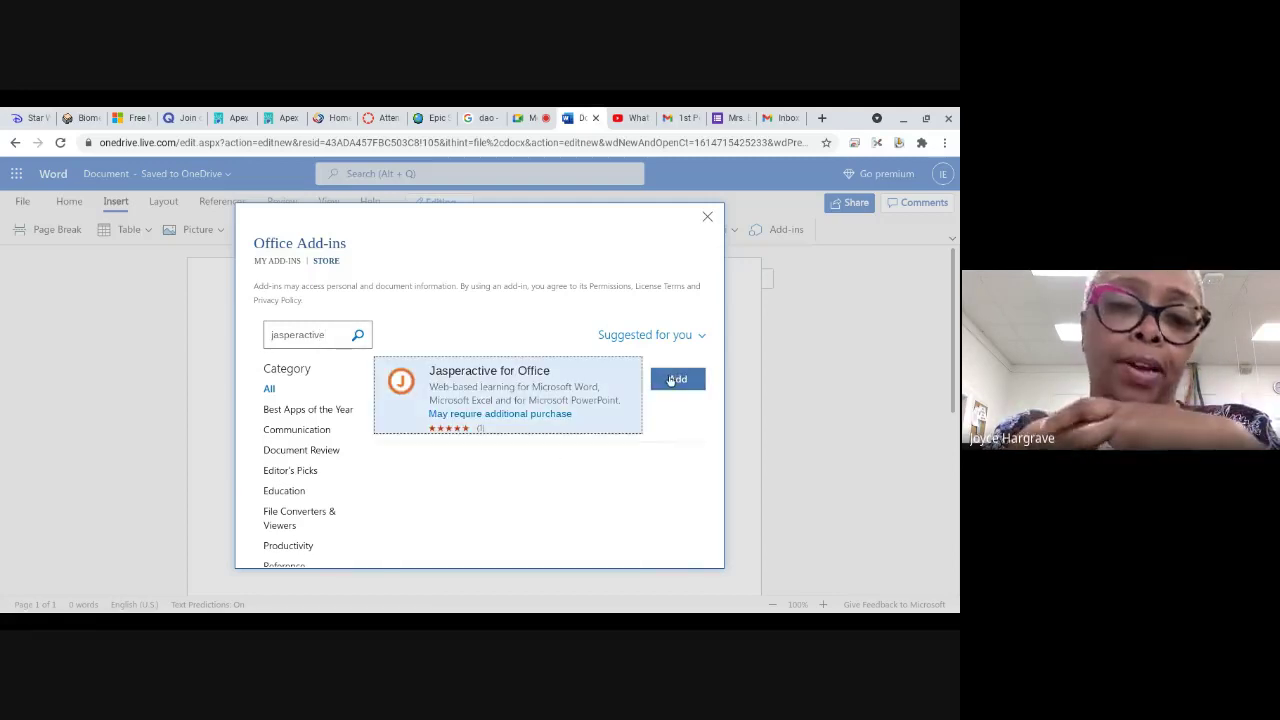
{"action": "left_click", "coordinate": [672, 380]}
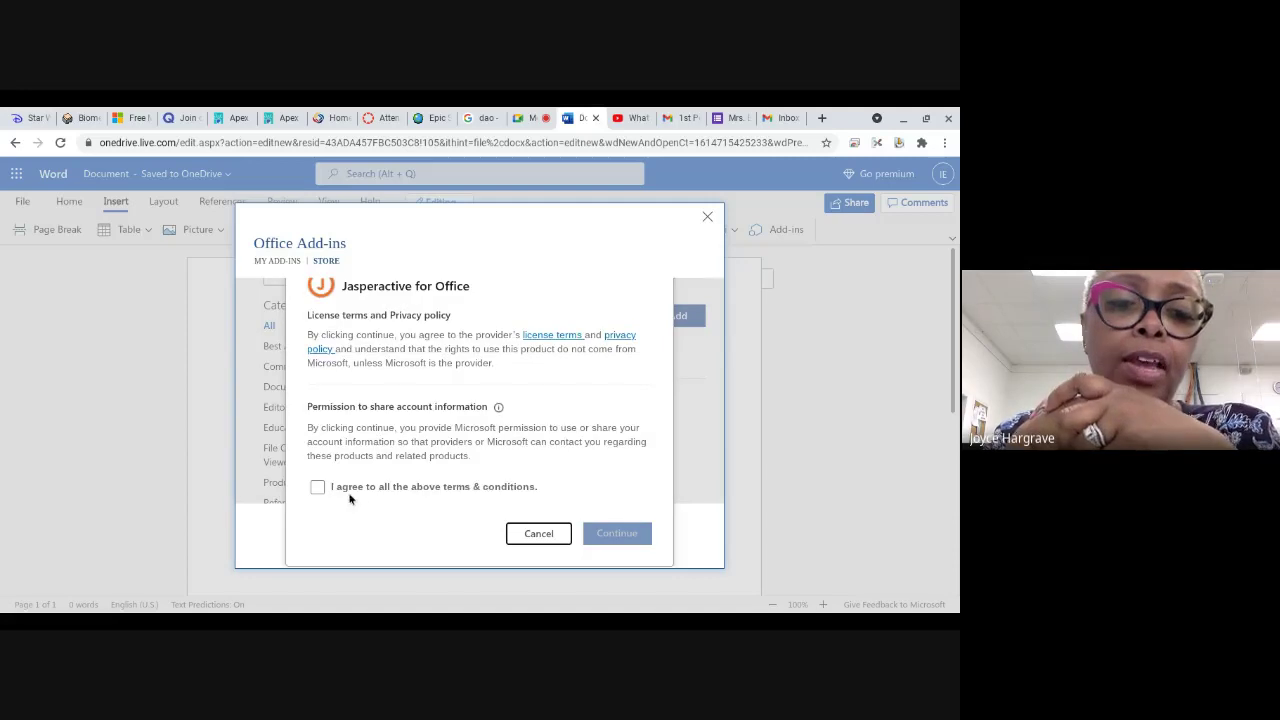
{"action": "left_click", "coordinate": [319, 488]}
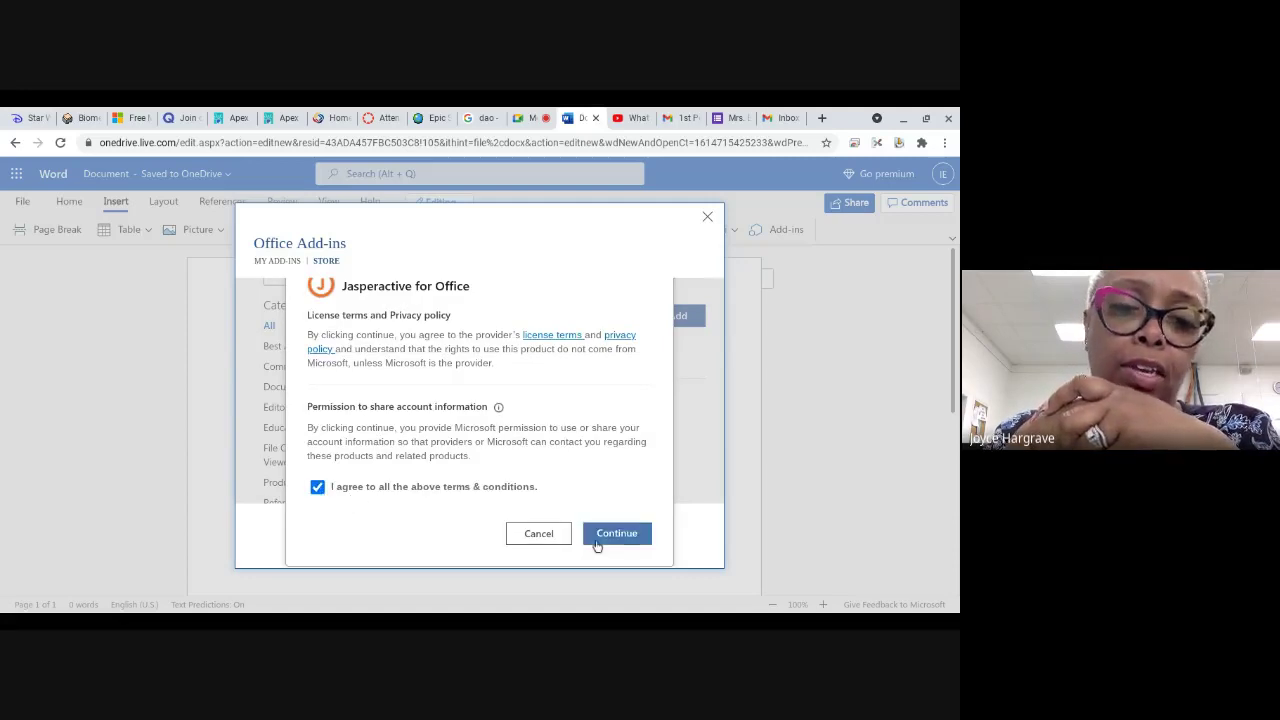
{"action": "left_click", "coordinate": [597, 542]}
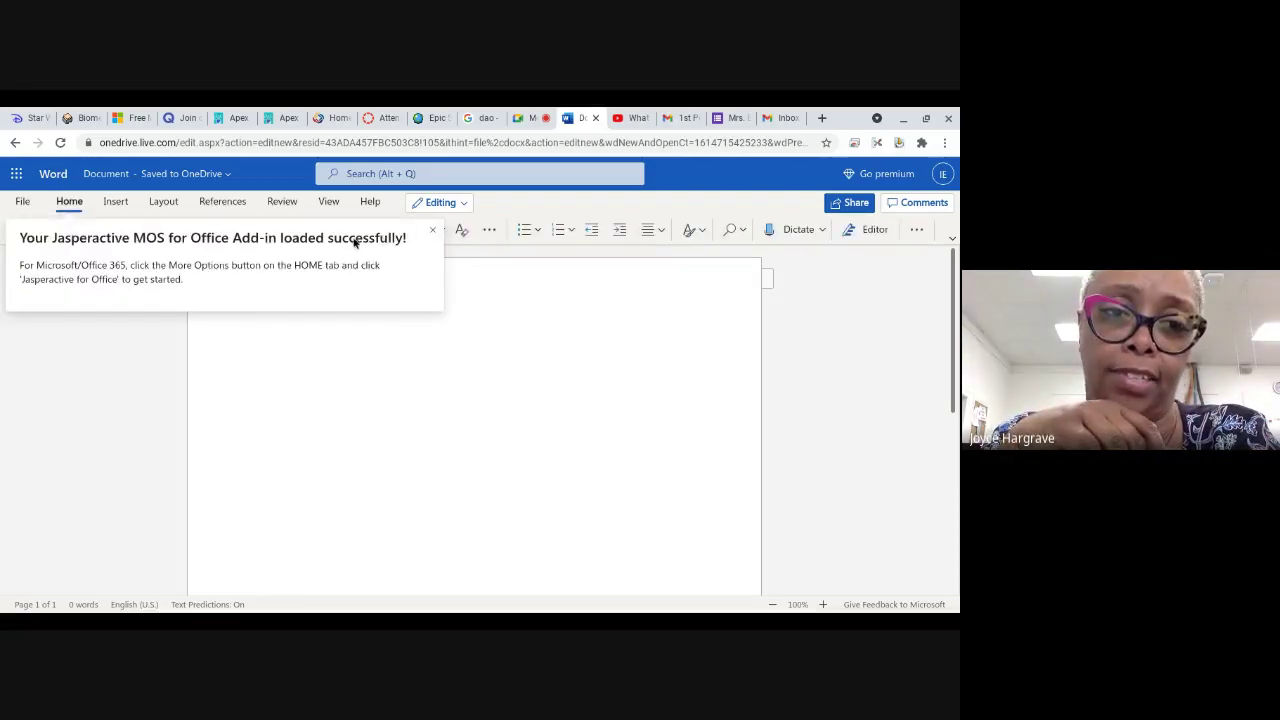
Step: Dismiss the add-in notification and launch Jasperactive for Office from the Home tab's More Options menu
{"action": "left_click", "coordinate": [433, 231]}
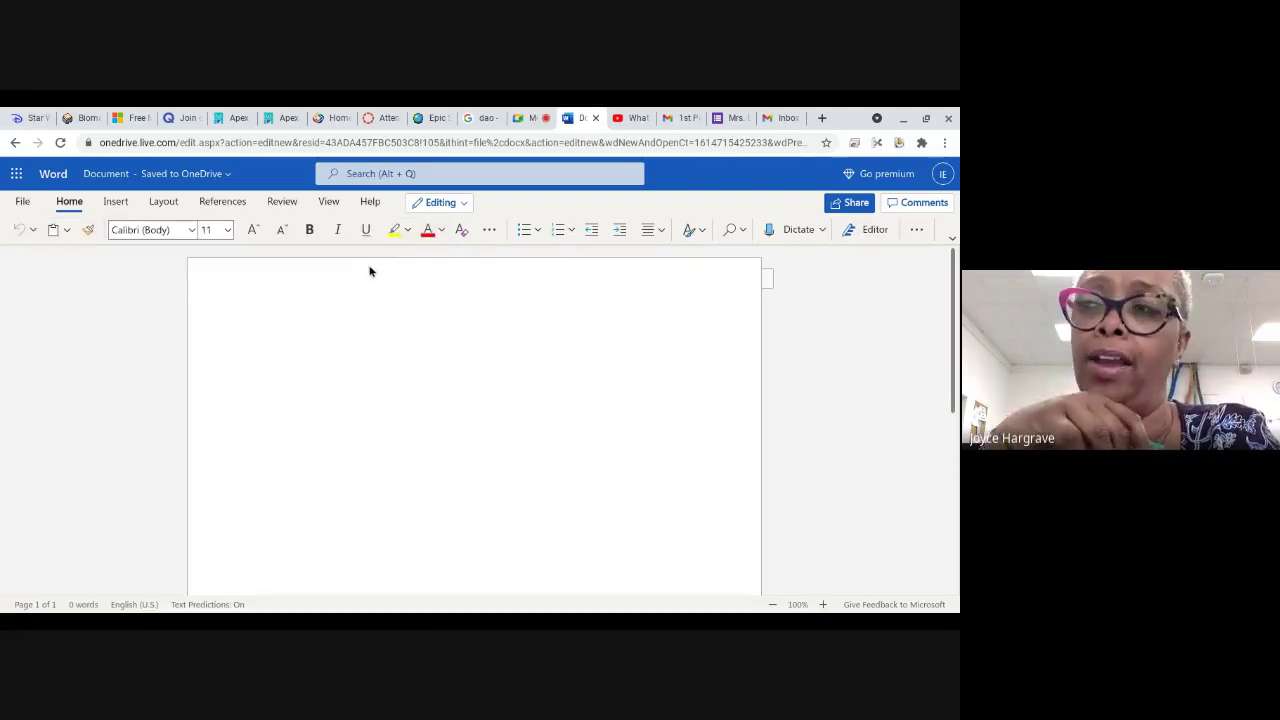
{"action": "left_click", "coordinate": [916, 229]}
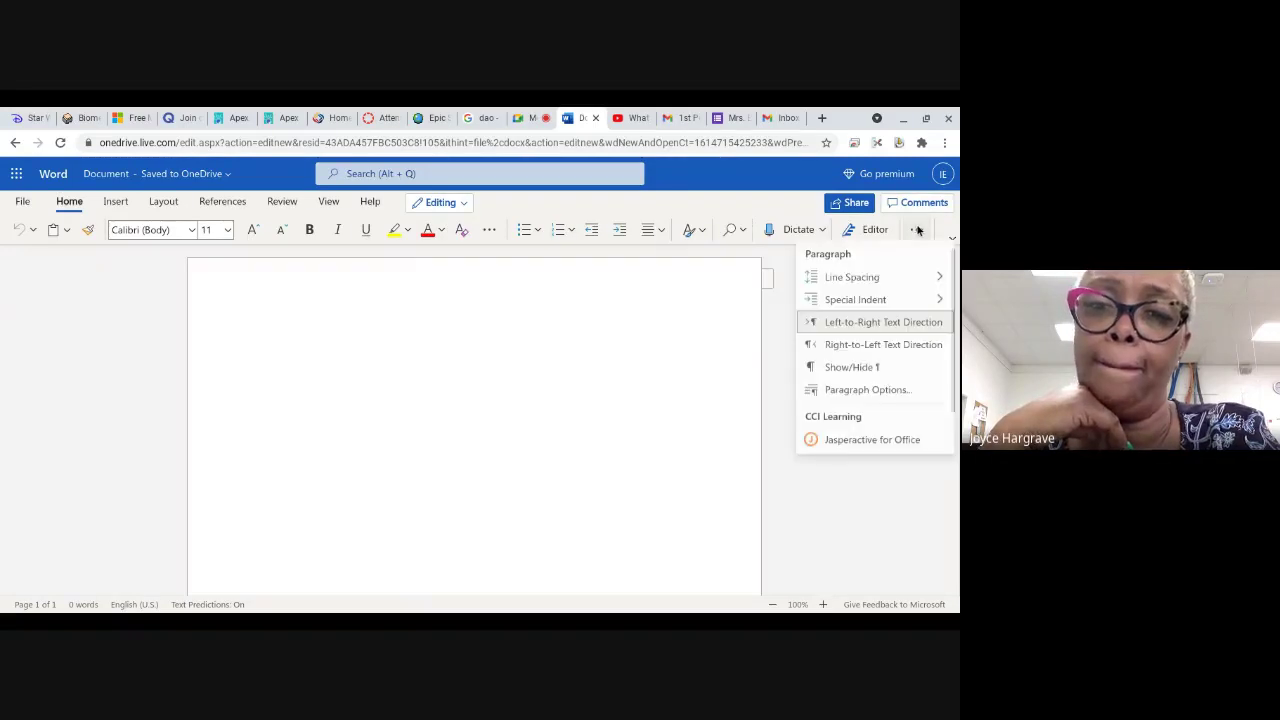
{"action": "left_click", "coordinate": [920, 285]}
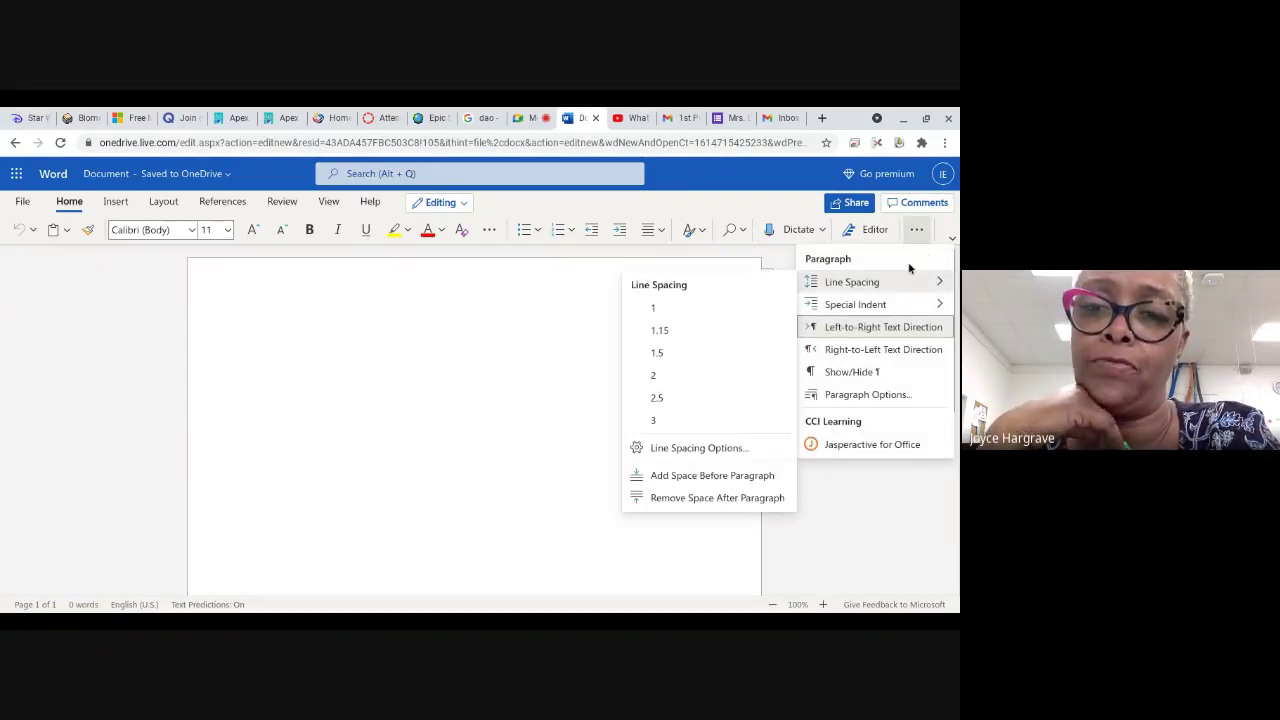
{"action": "left_click", "coordinate": [855, 447]}
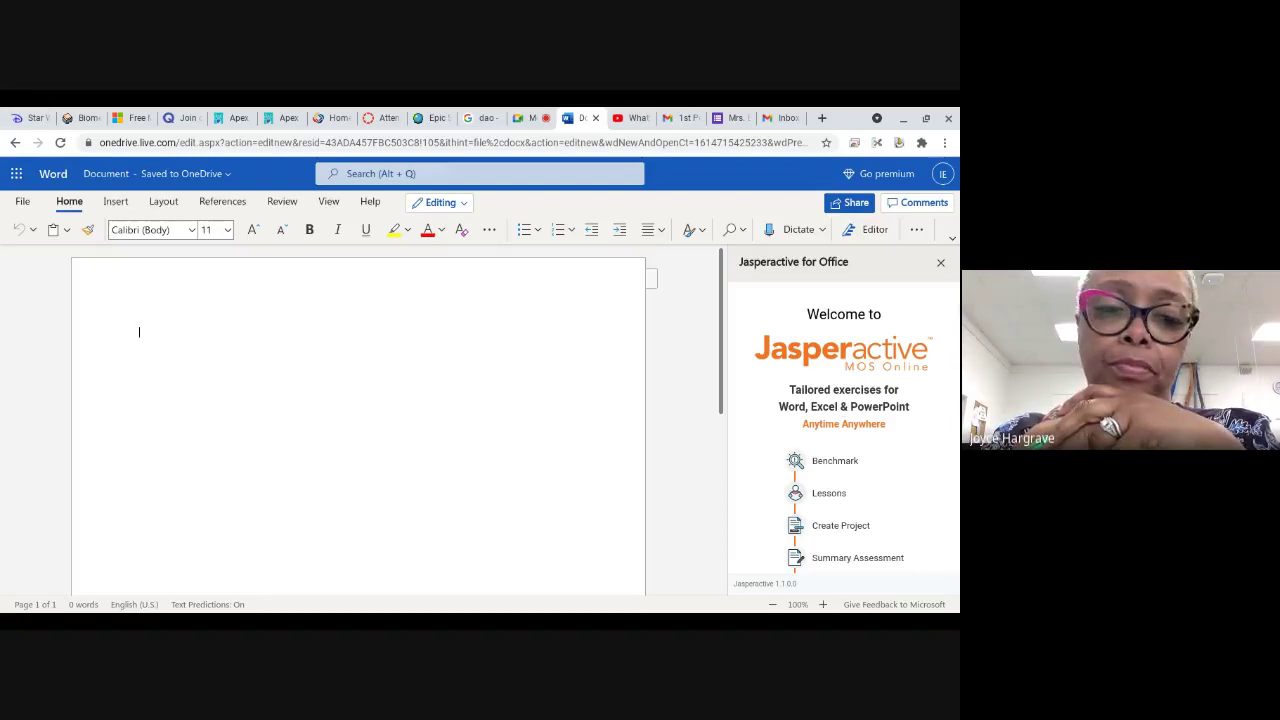
{"action": "scroll", "coordinate": [824, 529], "scroll_direction": "down", "scroll_amount": 3}
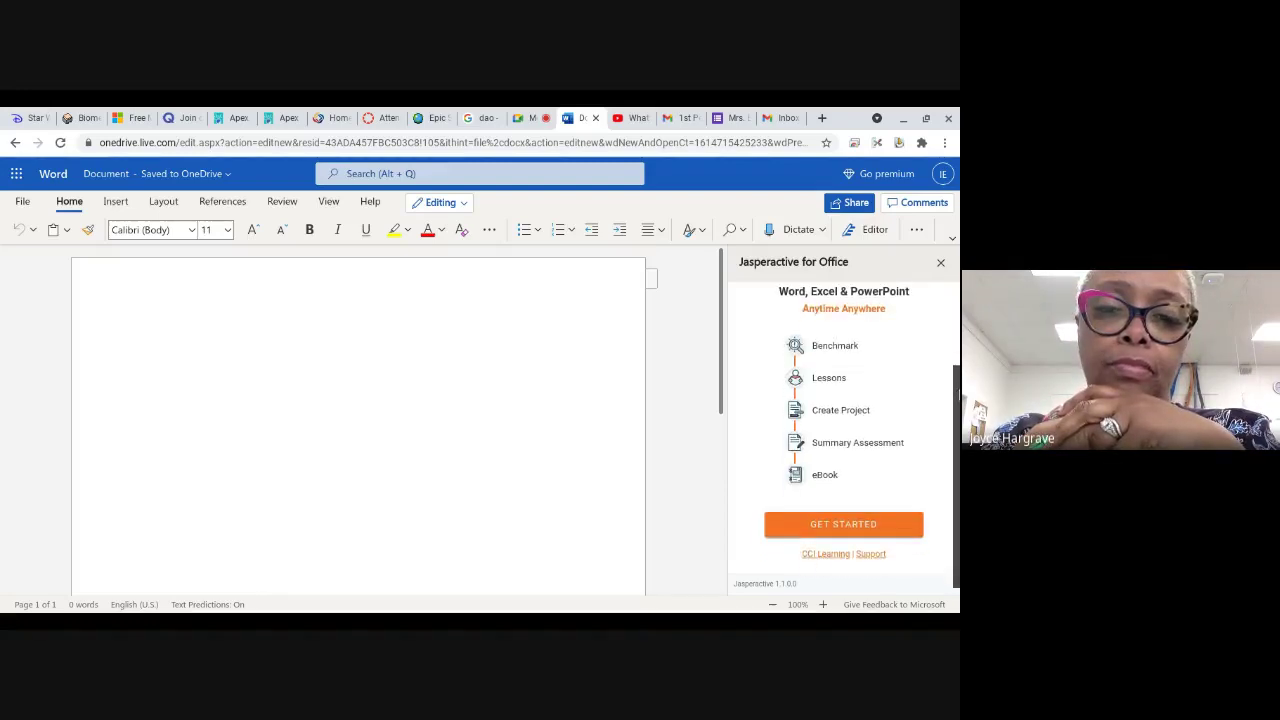
{"action": "left_click", "coordinate": [822, 524]}
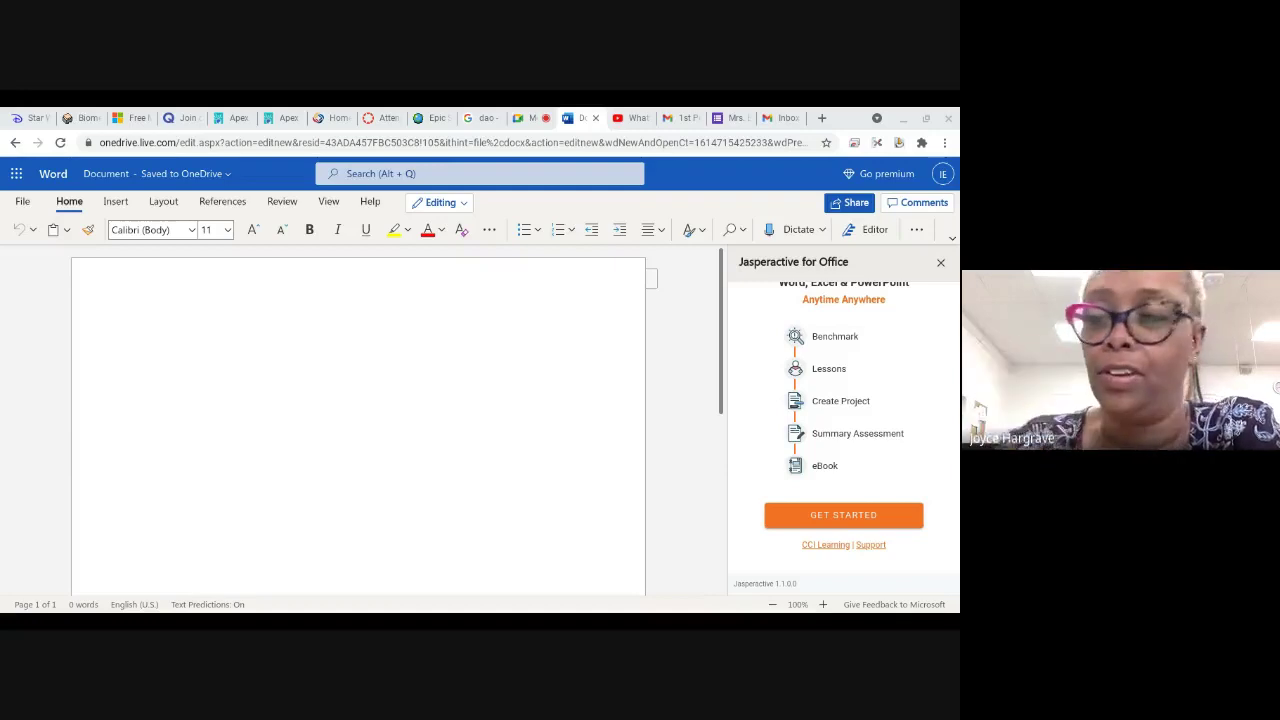
{"action": "left_click", "coordinate": [530, 118]}
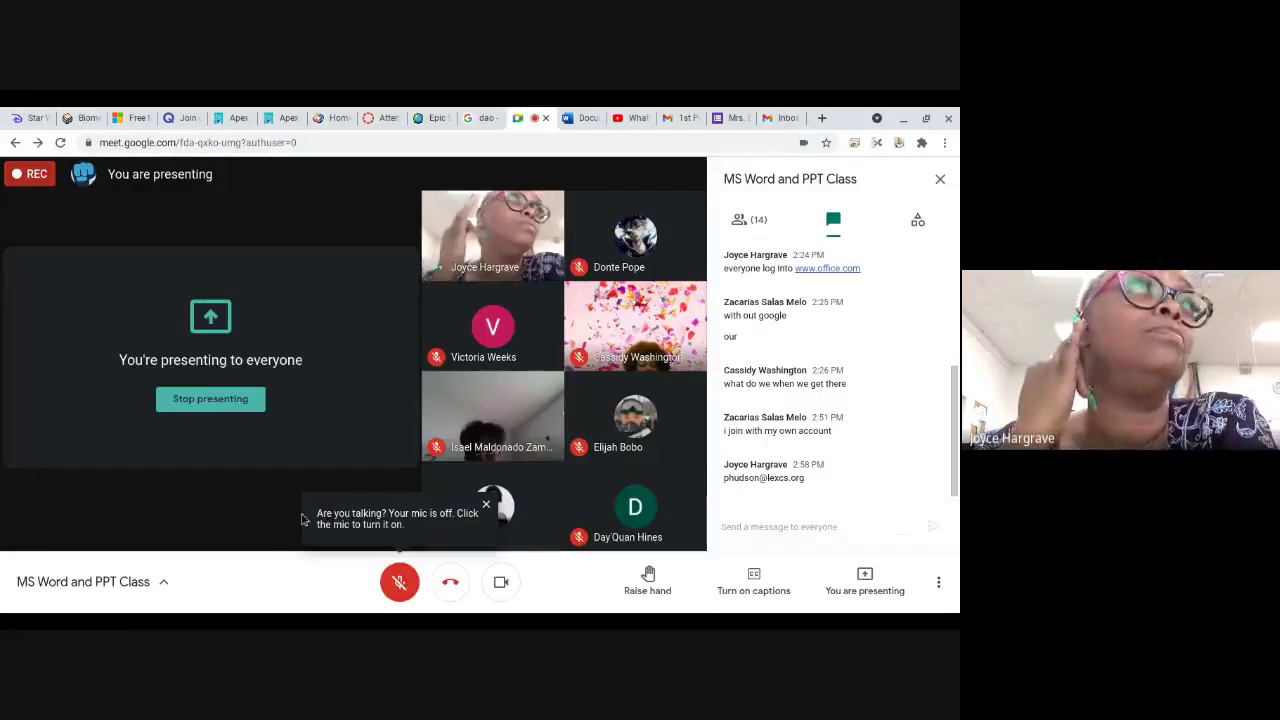
{"action": "left_click", "coordinate": [400, 584]}
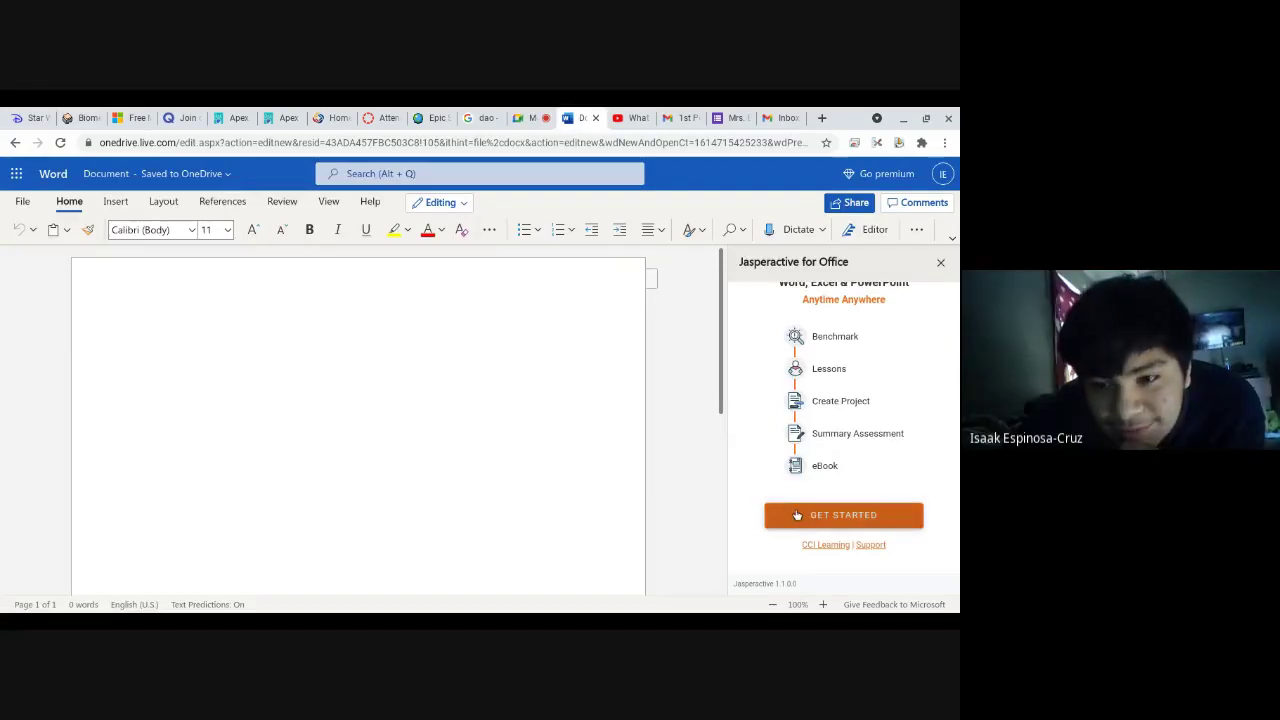
{"action": "left_click", "coordinate": [795, 516]}
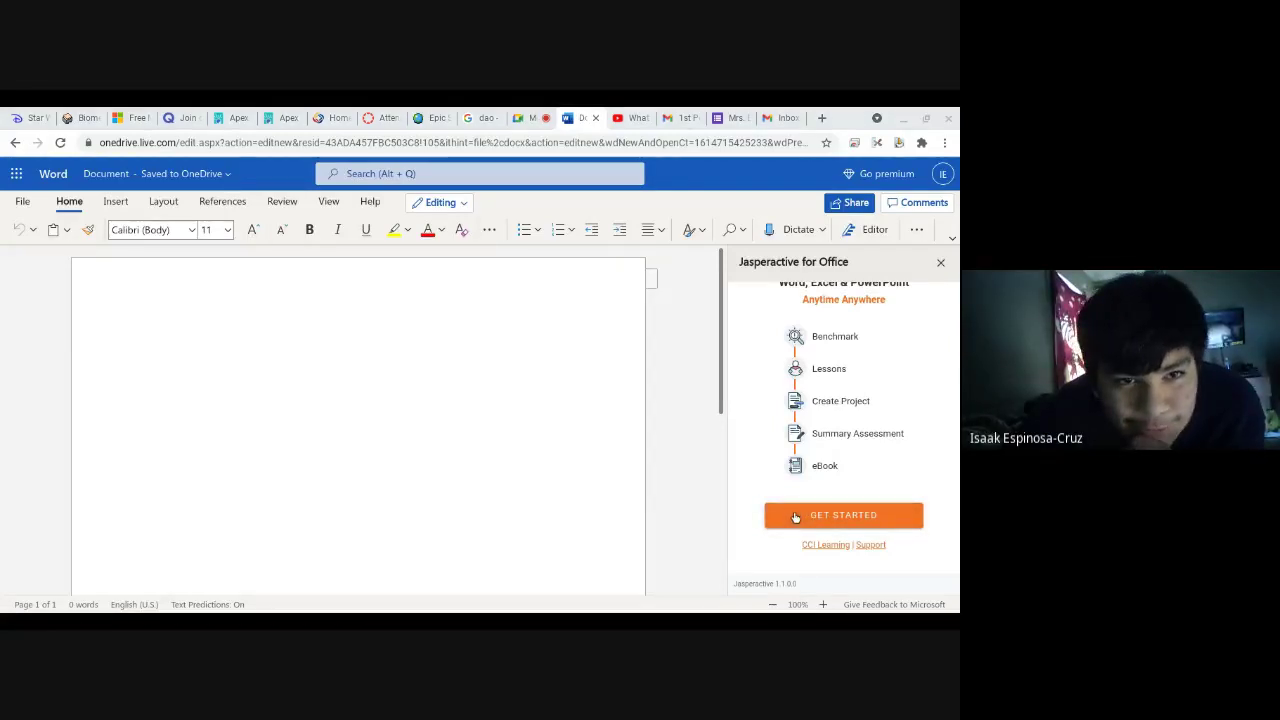
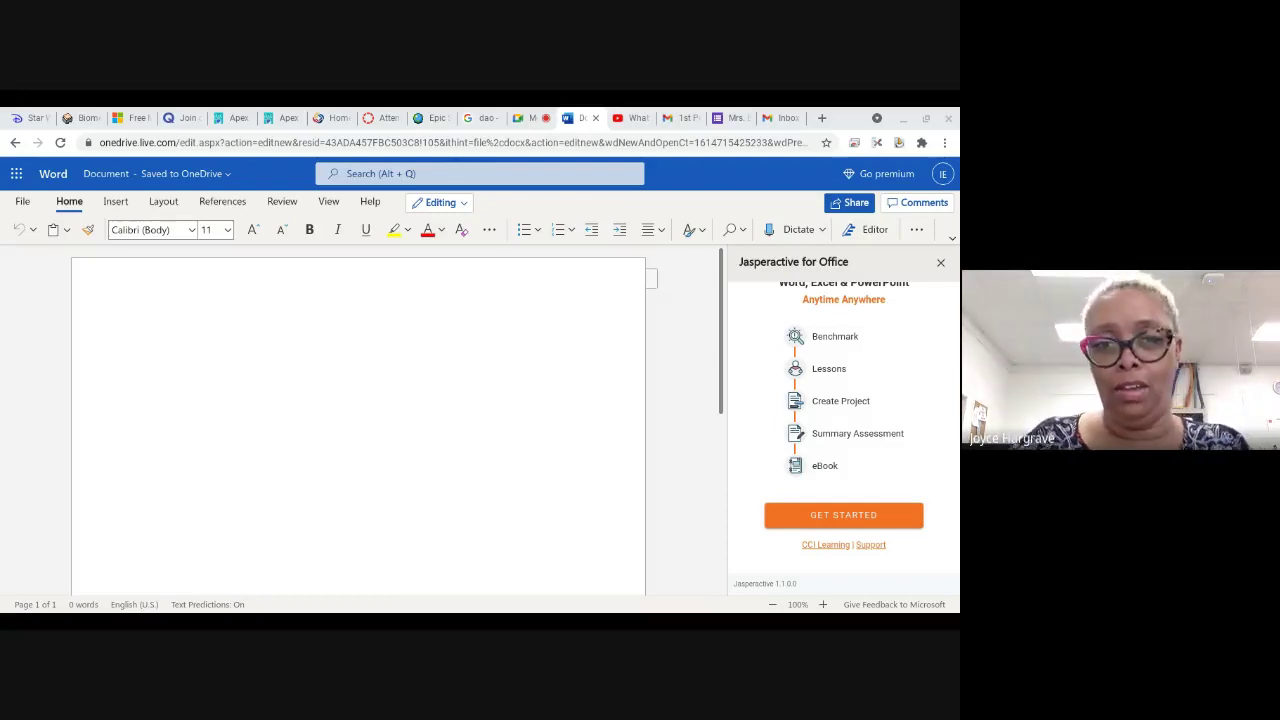
Step: Start the Jasperactive add-in from the blank Word document, then return to the Google Meet call
{"action": "left_click", "coordinate": [830, 516]}
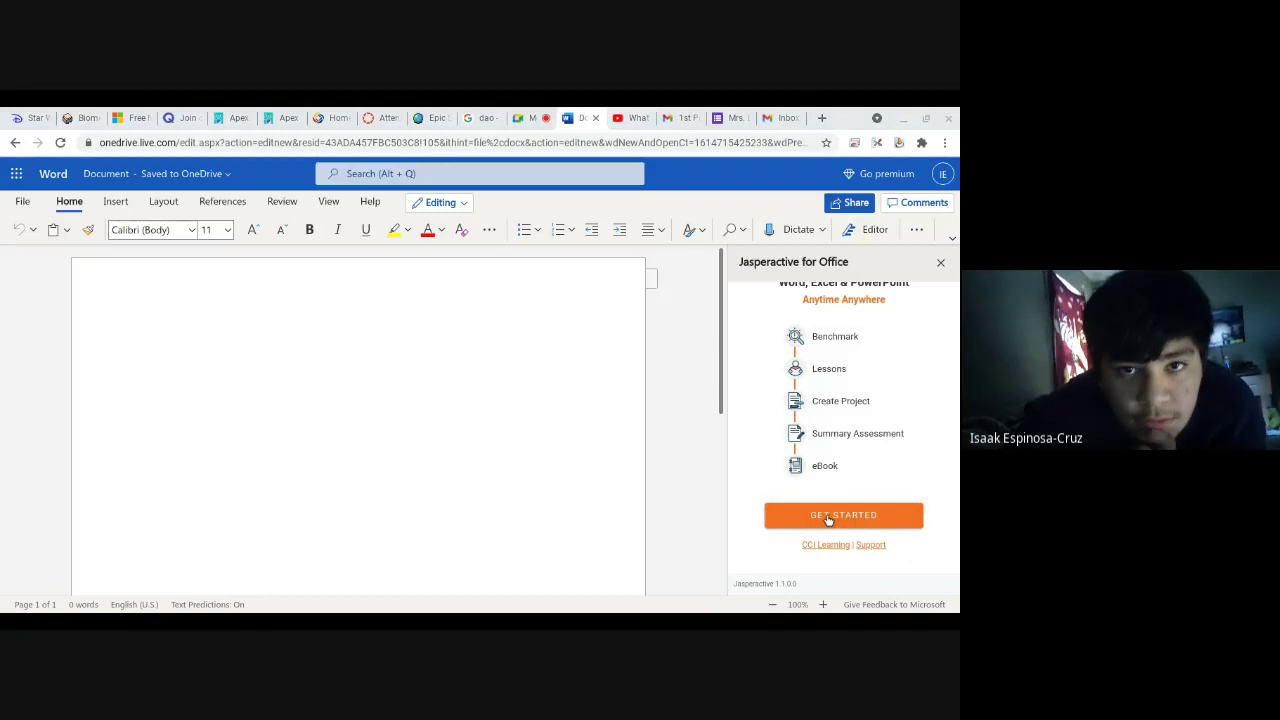
{"action": "key", "text": "ctrl+shift+Tab"}
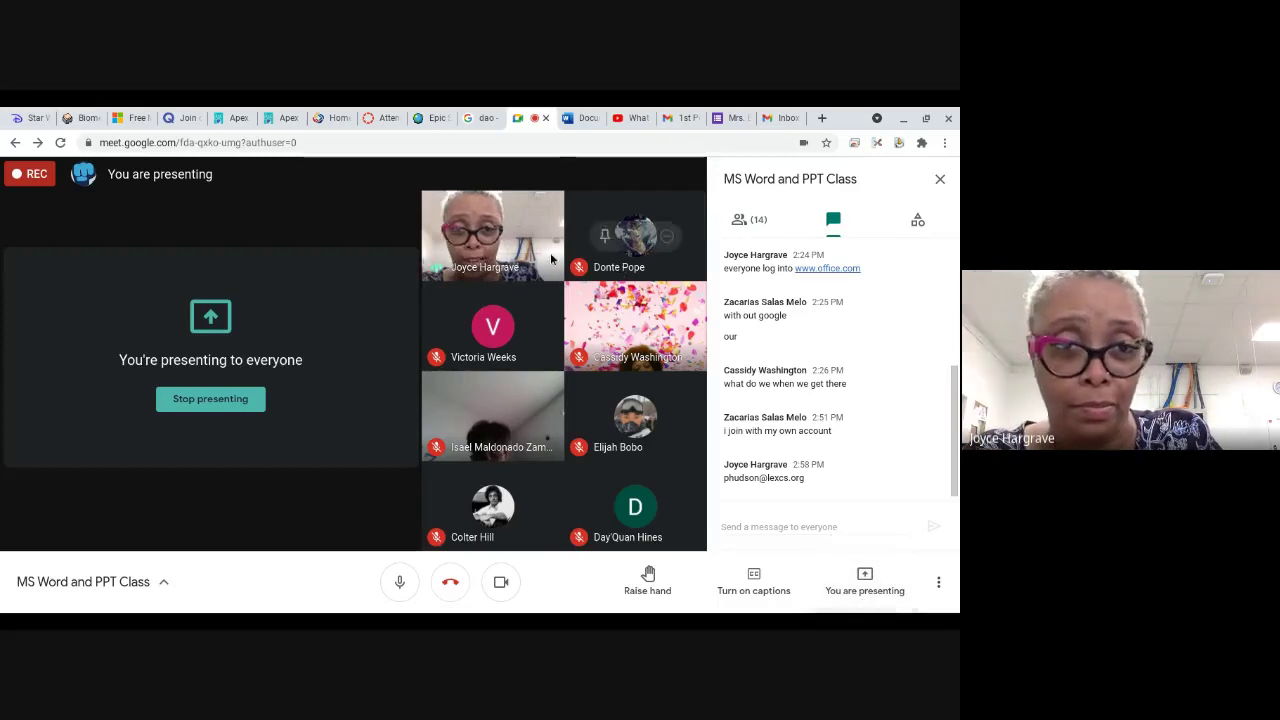
{"action": "left_click", "coordinate": [582, 116]}
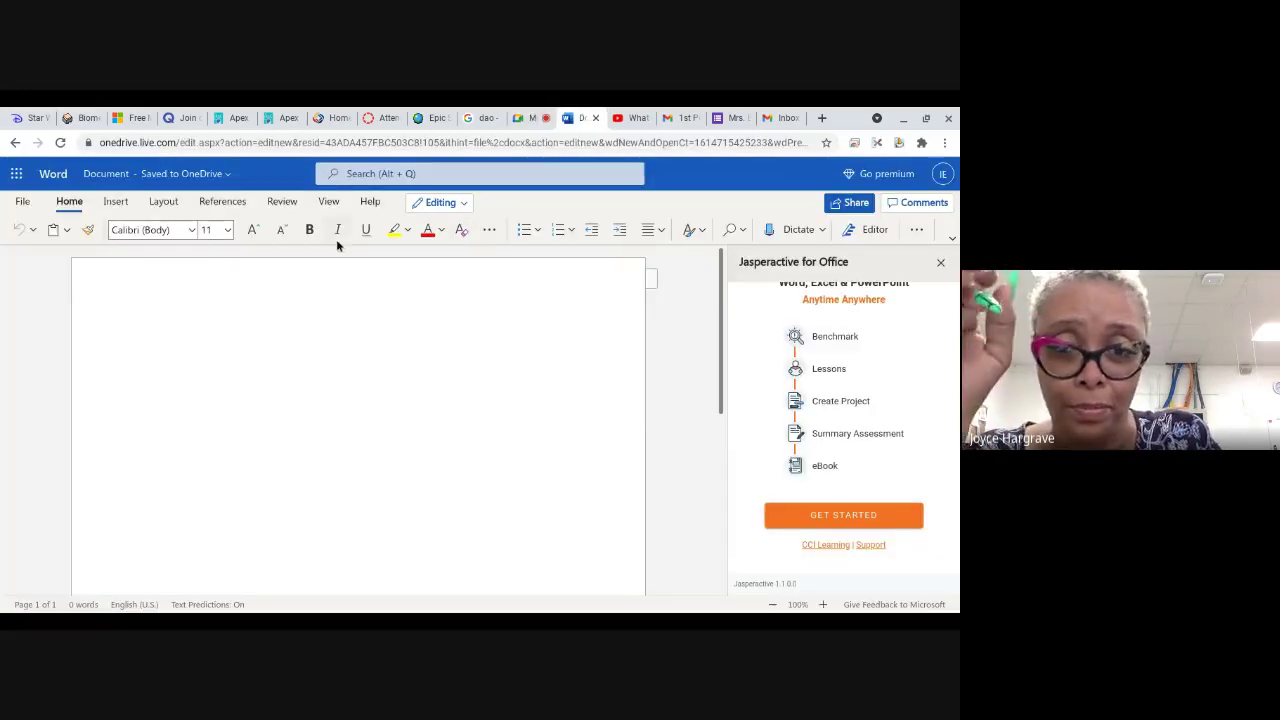
{"action": "left_click", "coordinate": [796, 512]}
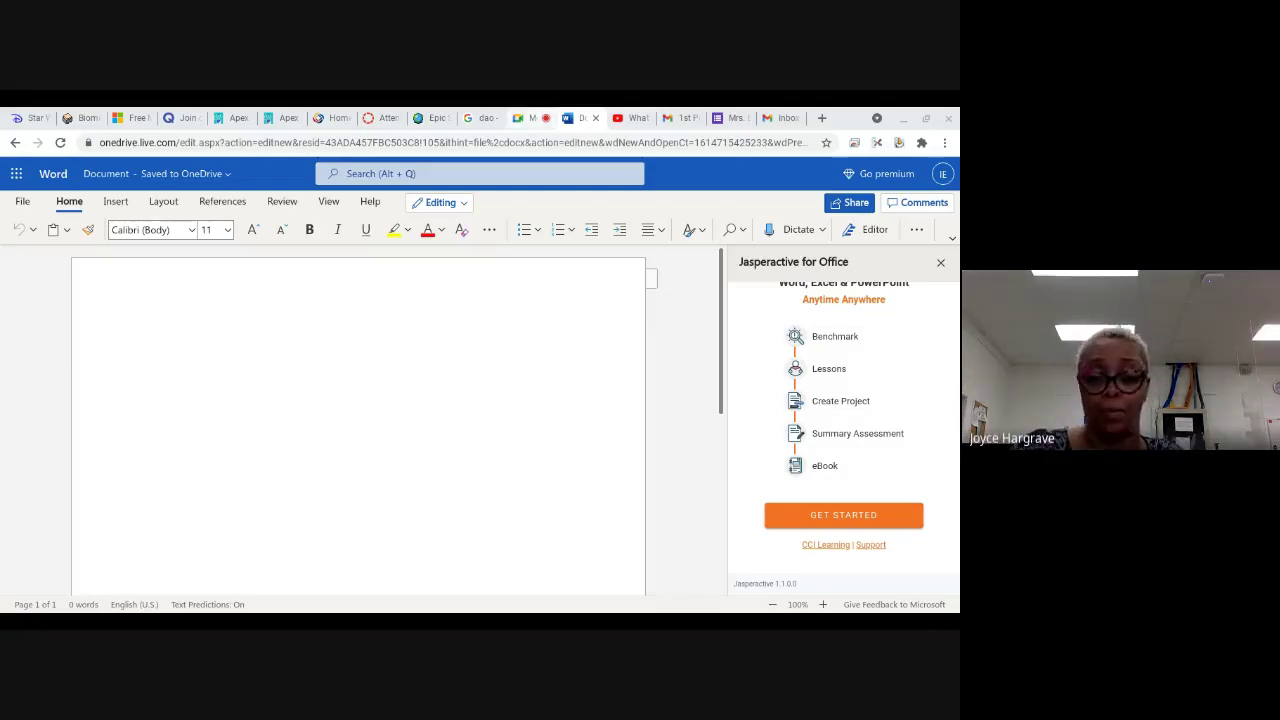
{"action": "left_click", "coordinate": [530, 118]}
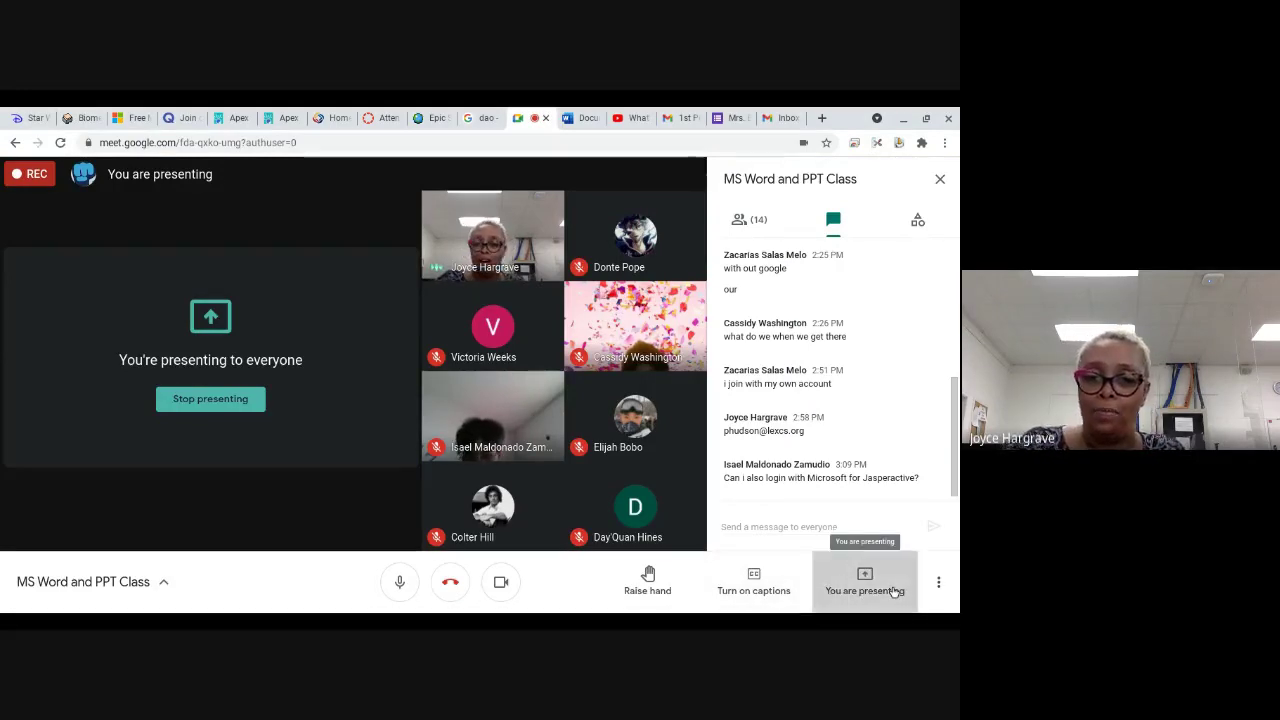
Step: Stop presenting in Google Meet and open the Jasperactive login window from the add-in
{"action": "left_click", "coordinate": [893, 591]}
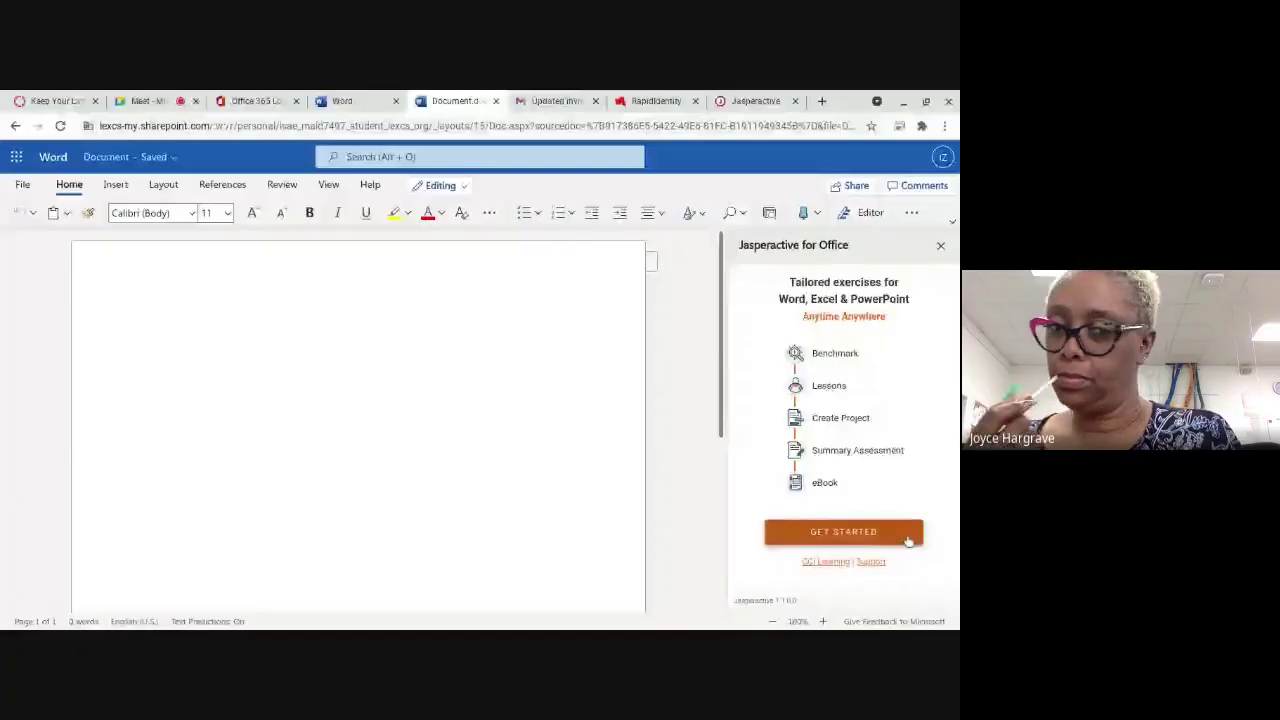
{"action": "left_click", "coordinate": [908, 540]}
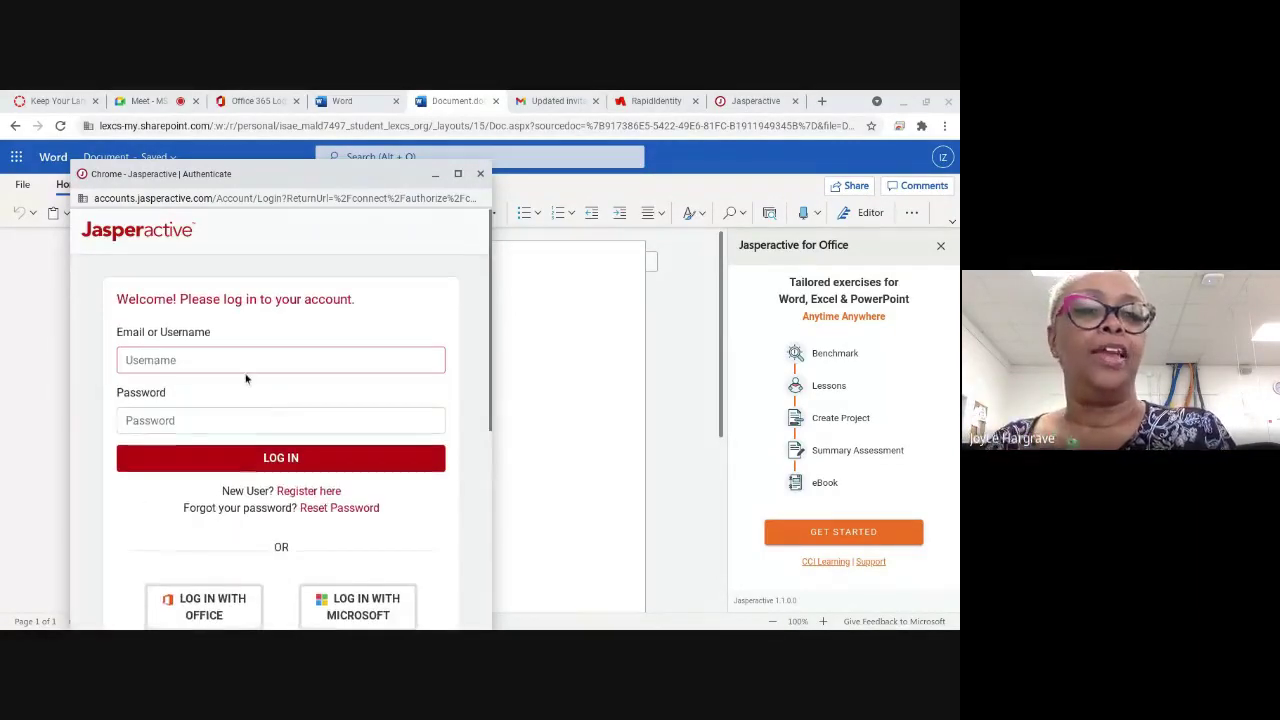
Step: Log in to Jasperactive with Google, picking the student's Google account
{"action": "scroll", "coordinate": [246, 378], "scroll_direction": "down", "scroll_amount": 1}
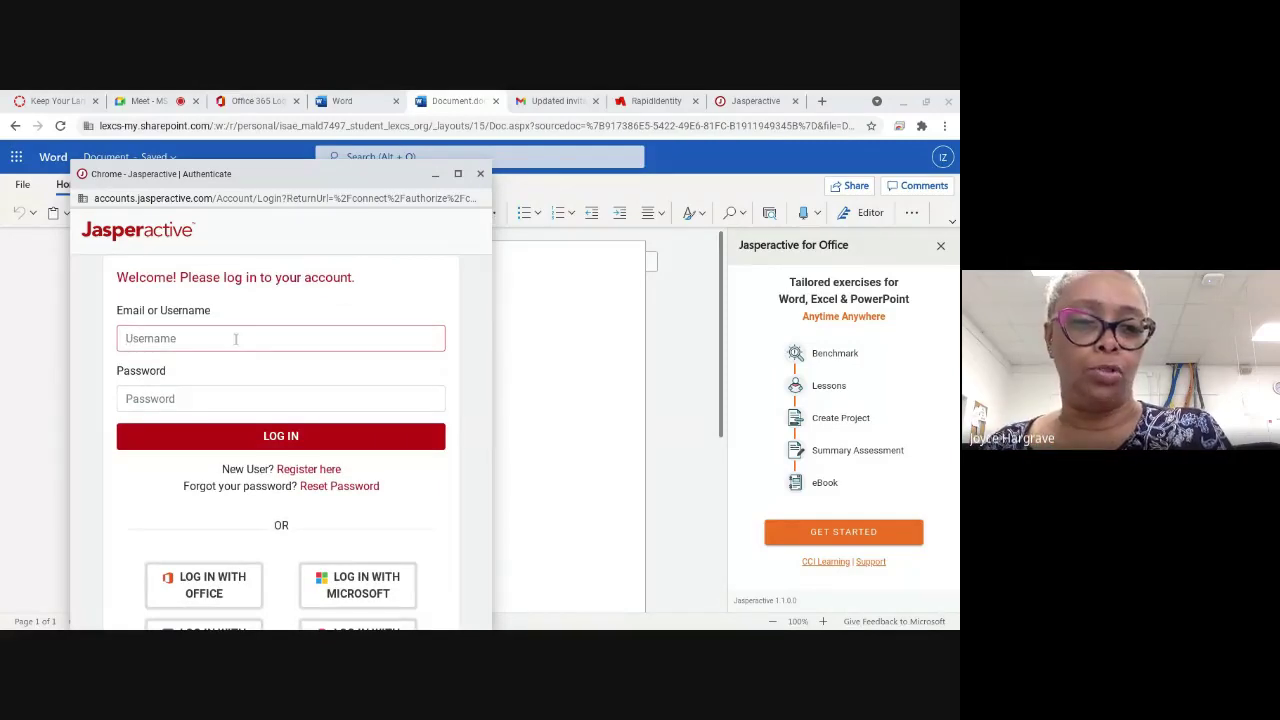
{"action": "scroll", "coordinate": [300, 400], "scroll_direction": "down", "scroll_amount": 1}
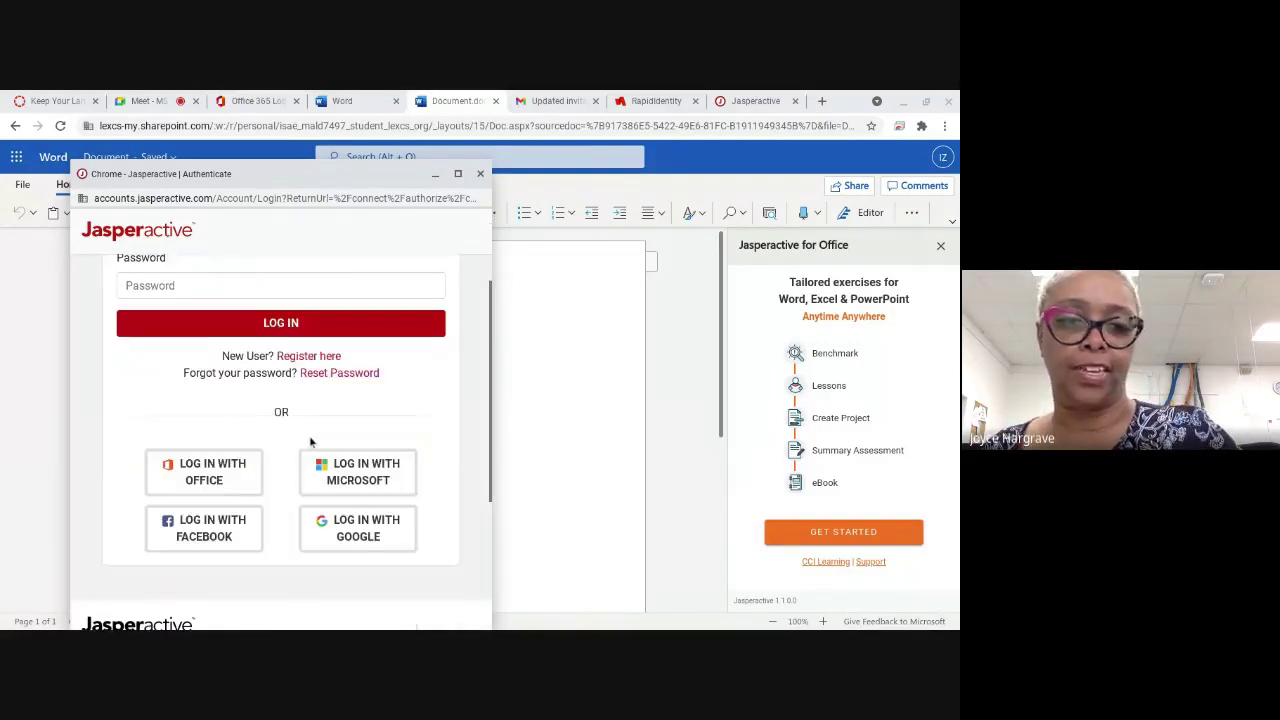
{"action": "scroll", "coordinate": [310, 441], "scroll_direction": "down", "scroll_amount": 1}
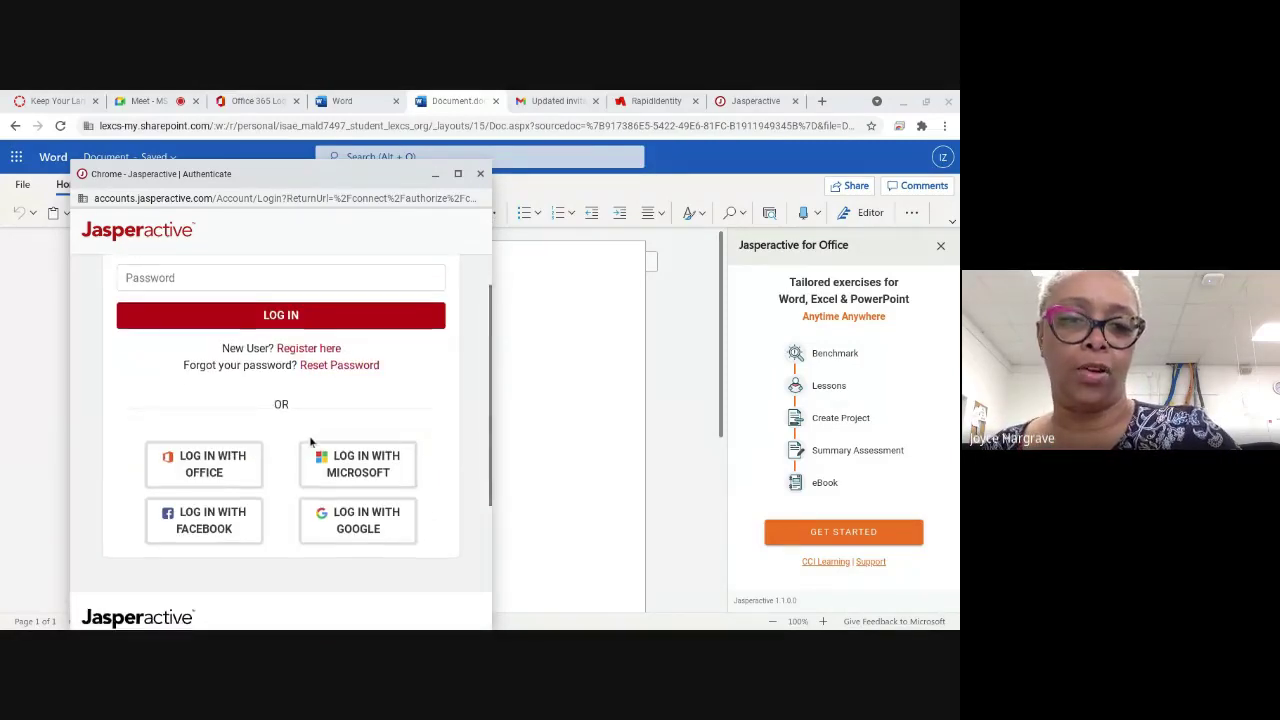
{"action": "left_click", "coordinate": [386, 519]}
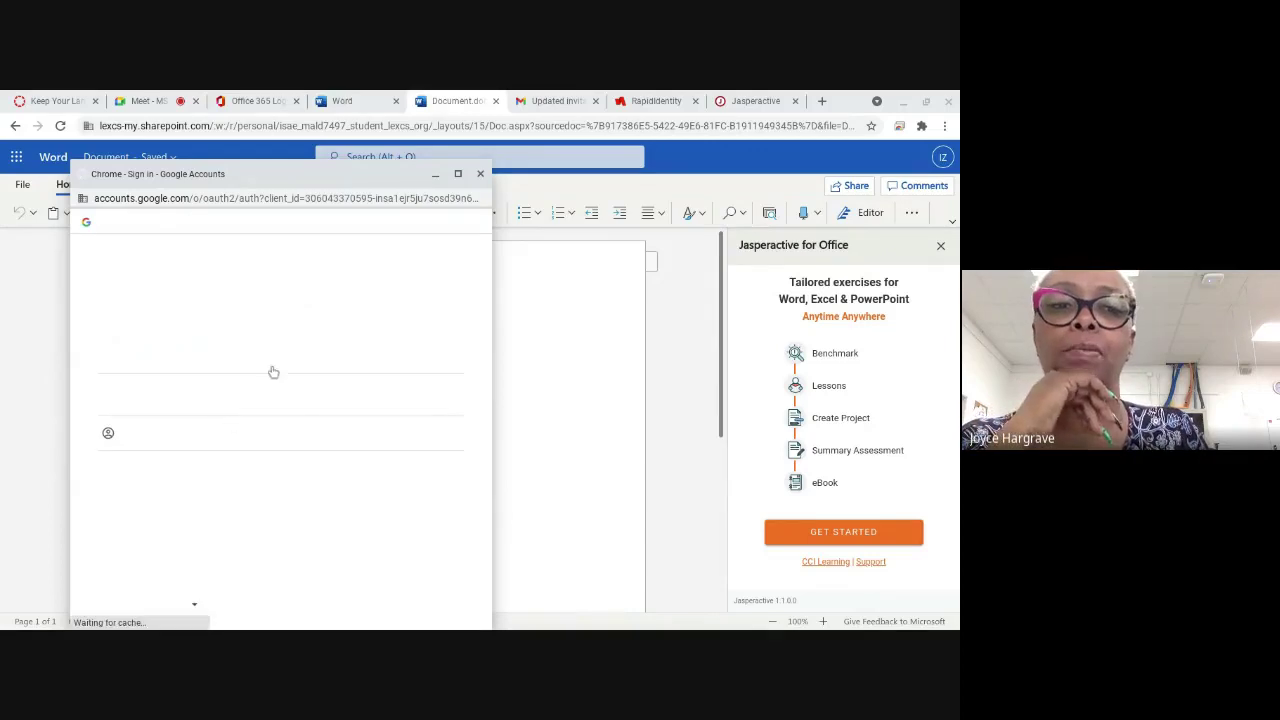
{"action": "left_click", "coordinate": [190, 350]}
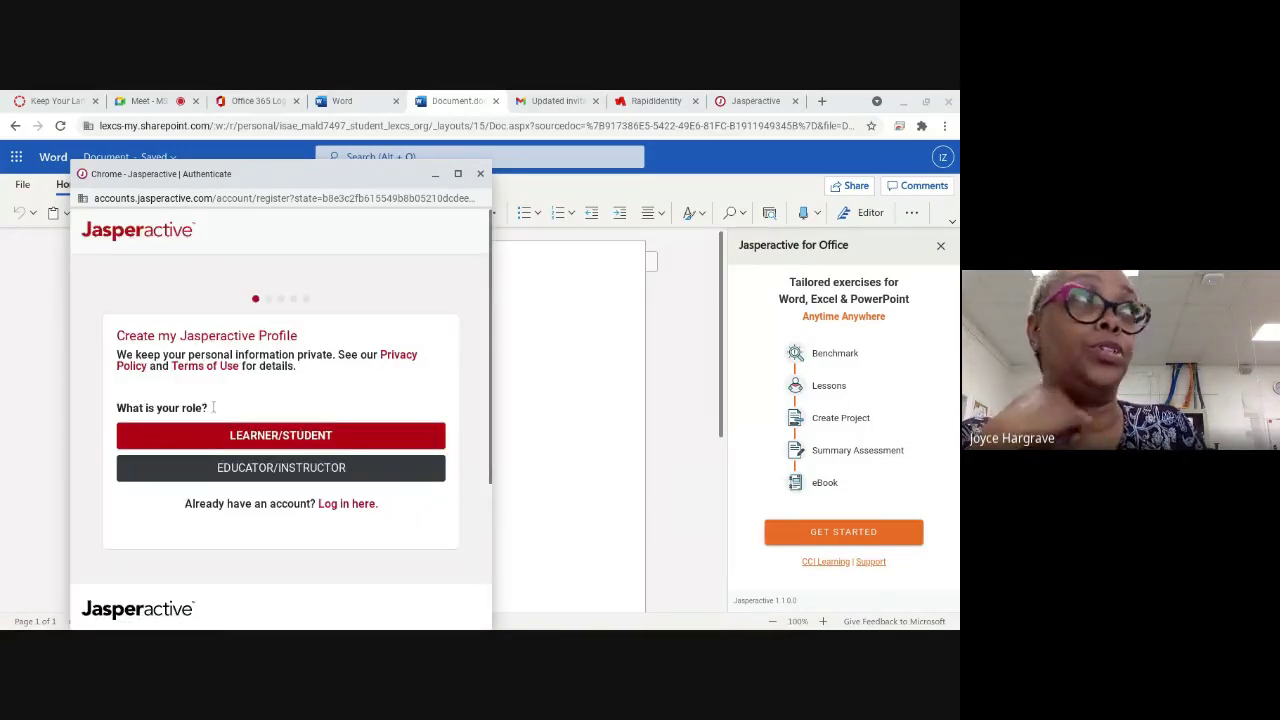
Step: Choose the Learner/Student role, enter the student's username, and return to the Meet call
{"action": "scroll", "coordinate": [233, 441], "scroll_direction": "down", "scroll_amount": 1}
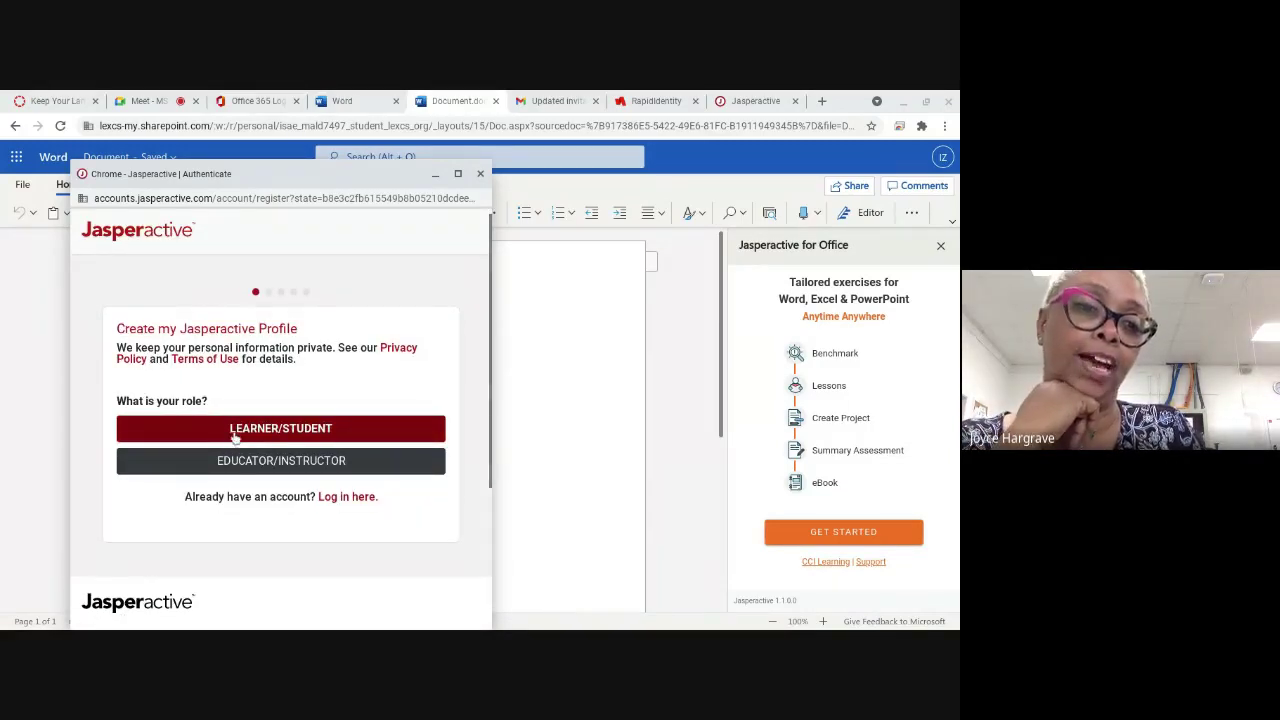
{"action": "left_click", "coordinate": [234, 430]}
{"action": "scroll", "coordinate": [240, 430], "scroll_direction": "down", "scroll_amount": 2}
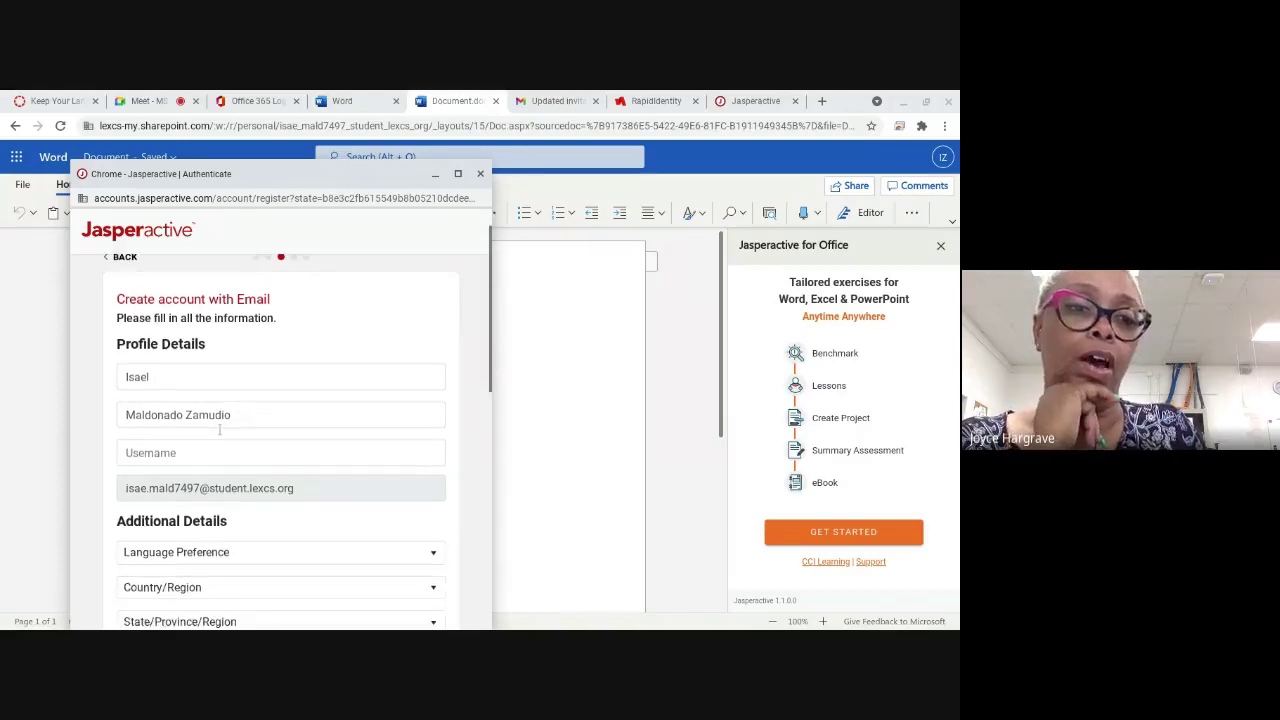
{"action": "scroll", "coordinate": [265, 390], "scroll_direction": "down", "scroll_amount": 1}
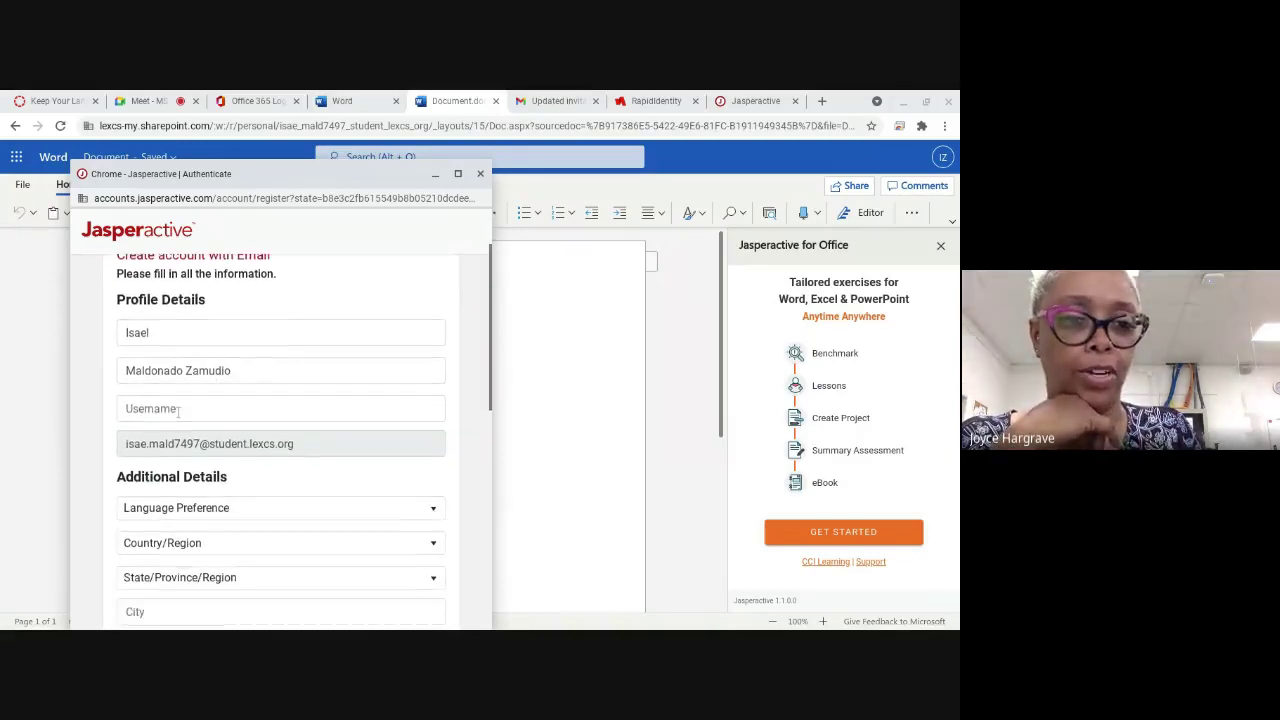
{"action": "scroll", "coordinate": [175, 405], "scroll_direction": "down", "scroll_amount": 1}
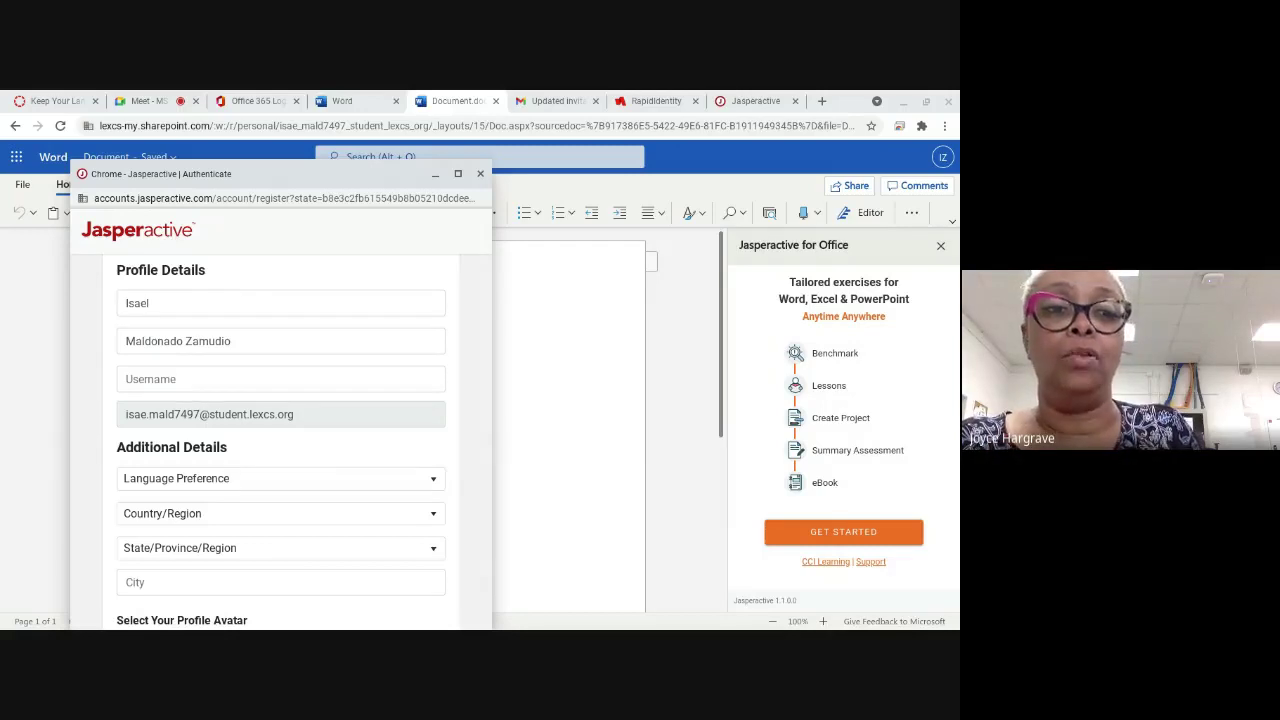
{"action": "left_click", "coordinate": [184, 379]}
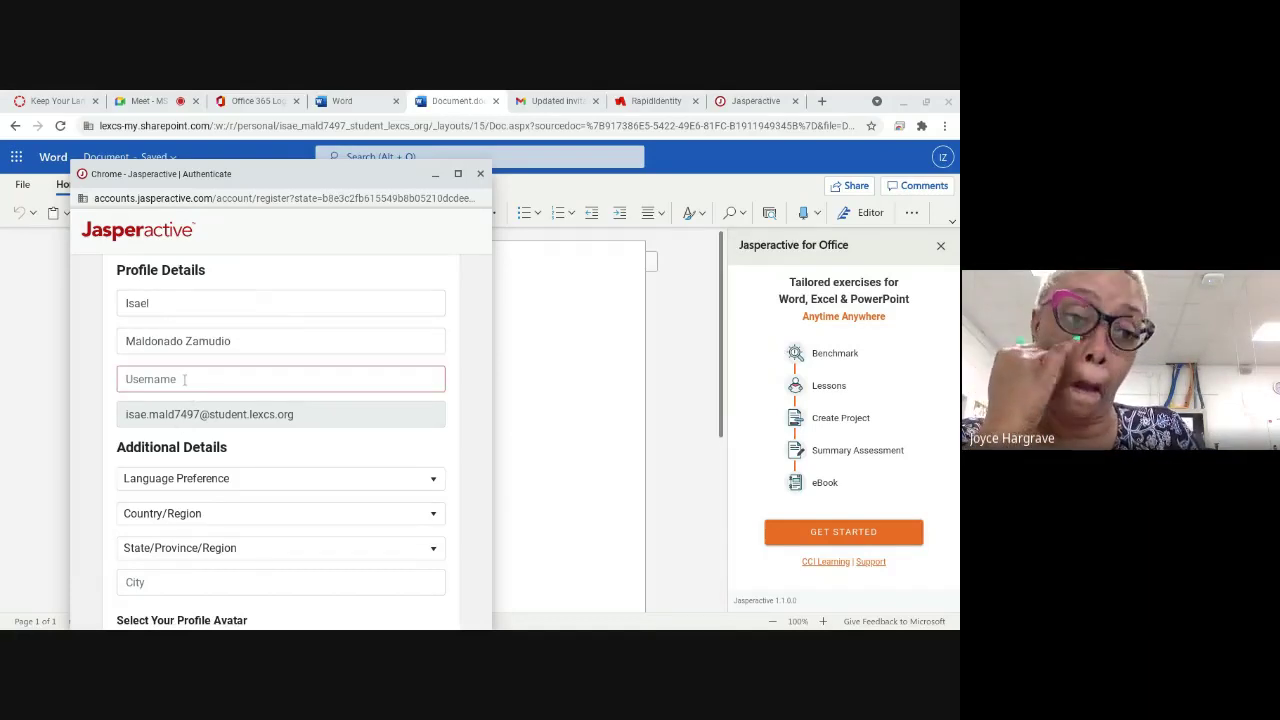
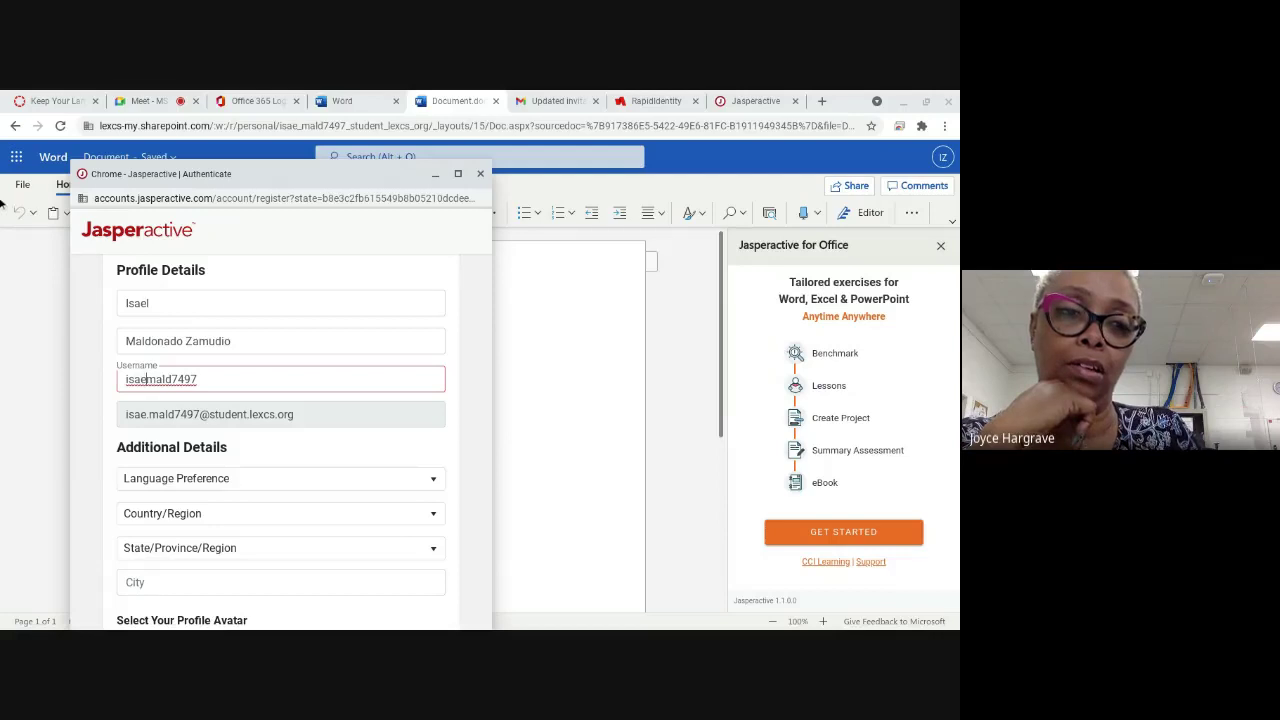
{"action": "left_click", "coordinate": [148, 100]}
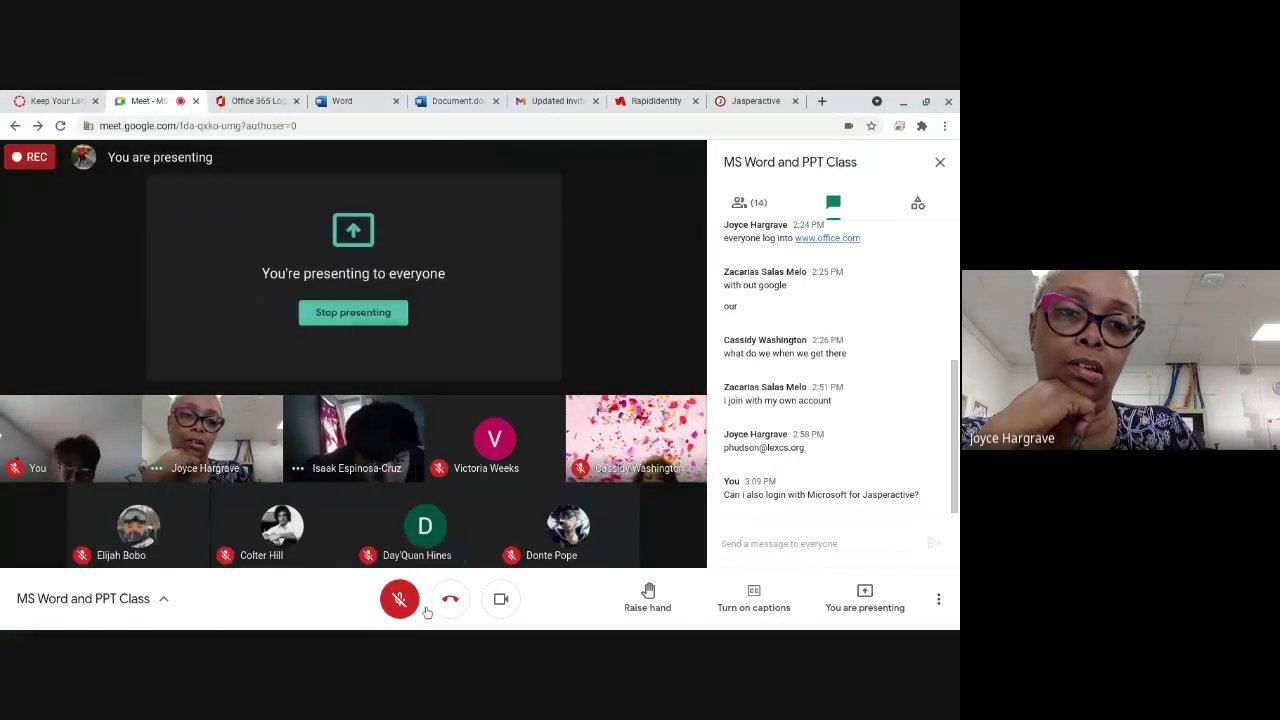
Step: Unmute briefly to speak in Meet and mute again, then go to the Jasperactive Registration page
{"action": "left_click", "coordinate": [400, 600]}
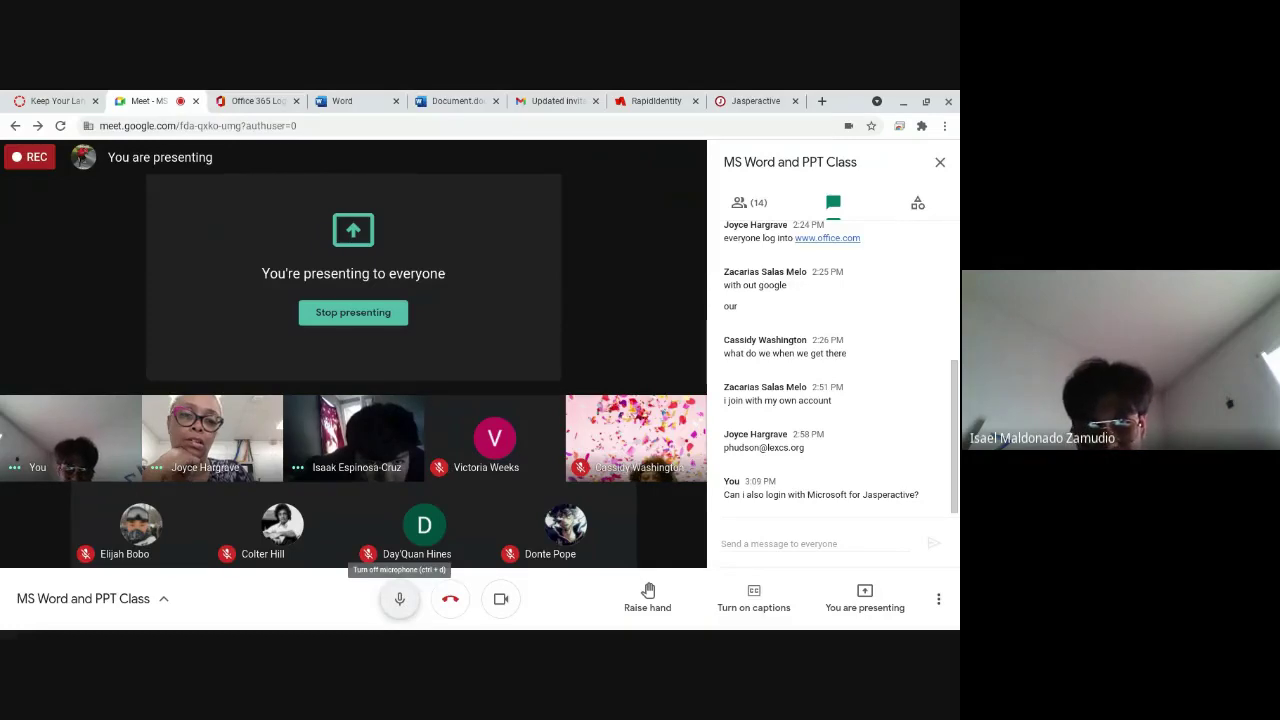
{"action": "left_click", "coordinate": [402, 600]}
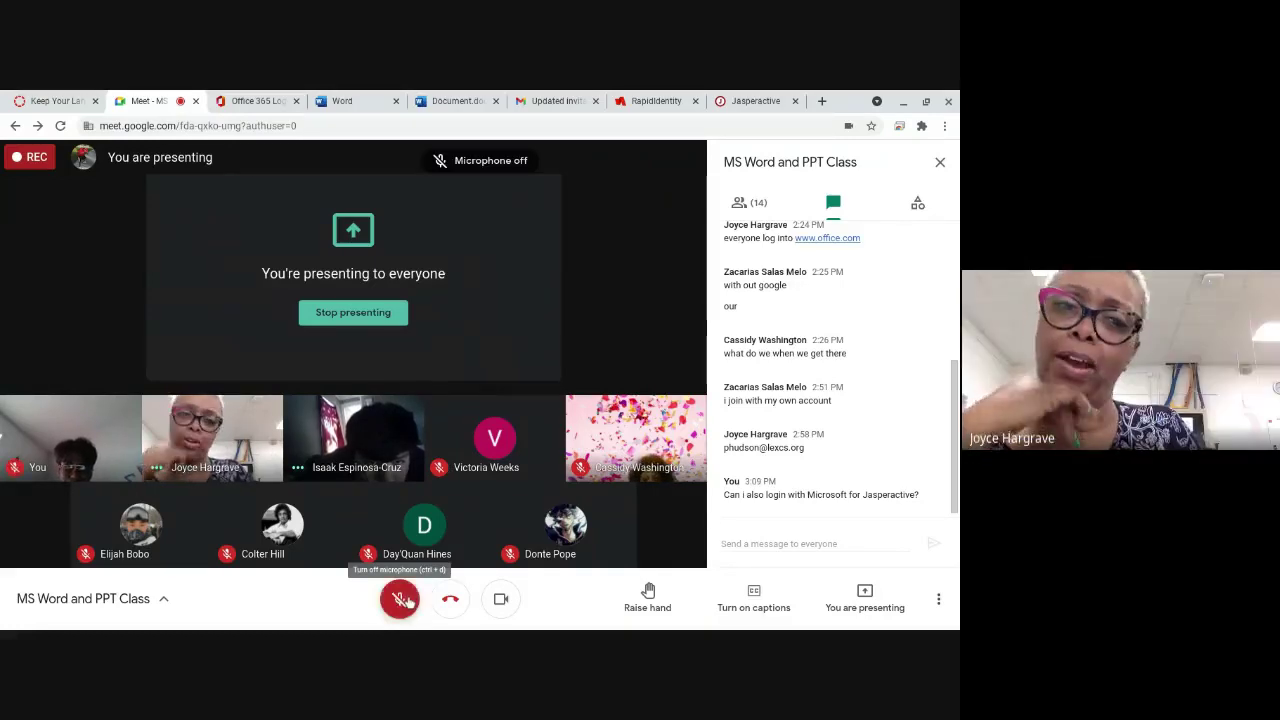
{"action": "left_click", "coordinate": [228, 94]}
{"action": "left_click", "coordinate": [148, 100]}
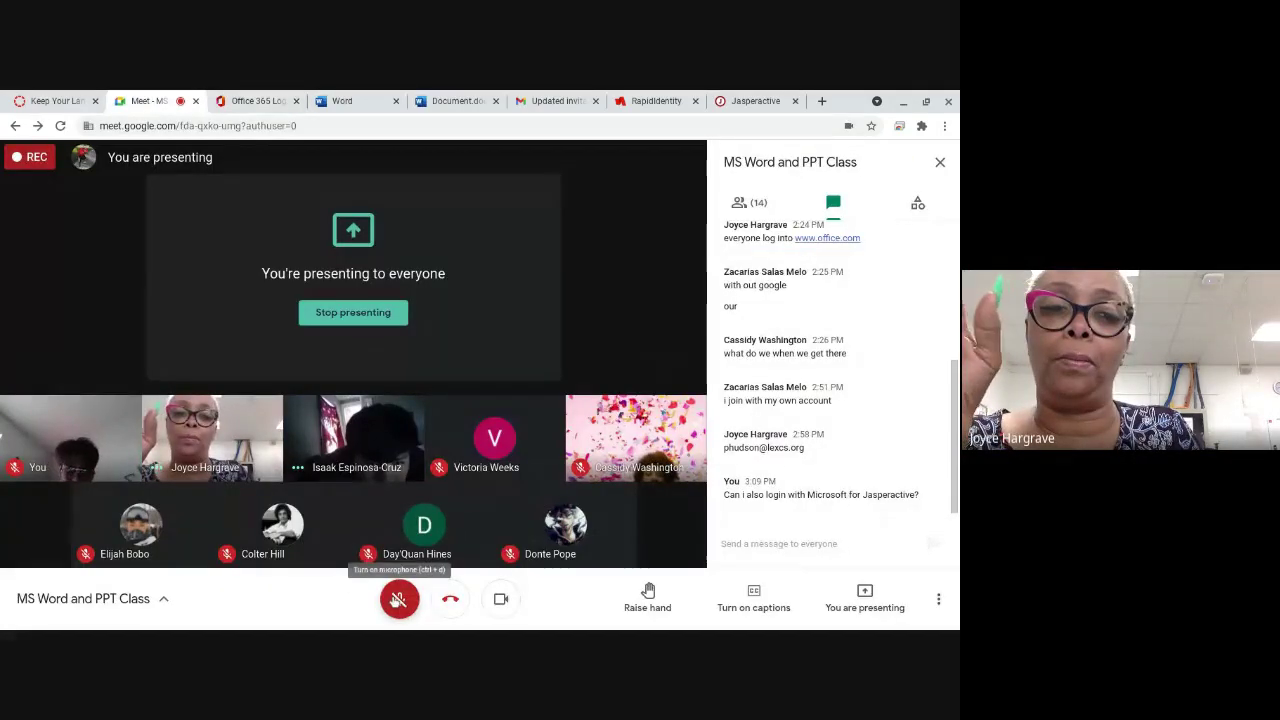
{"action": "left_click", "coordinate": [398, 600]}
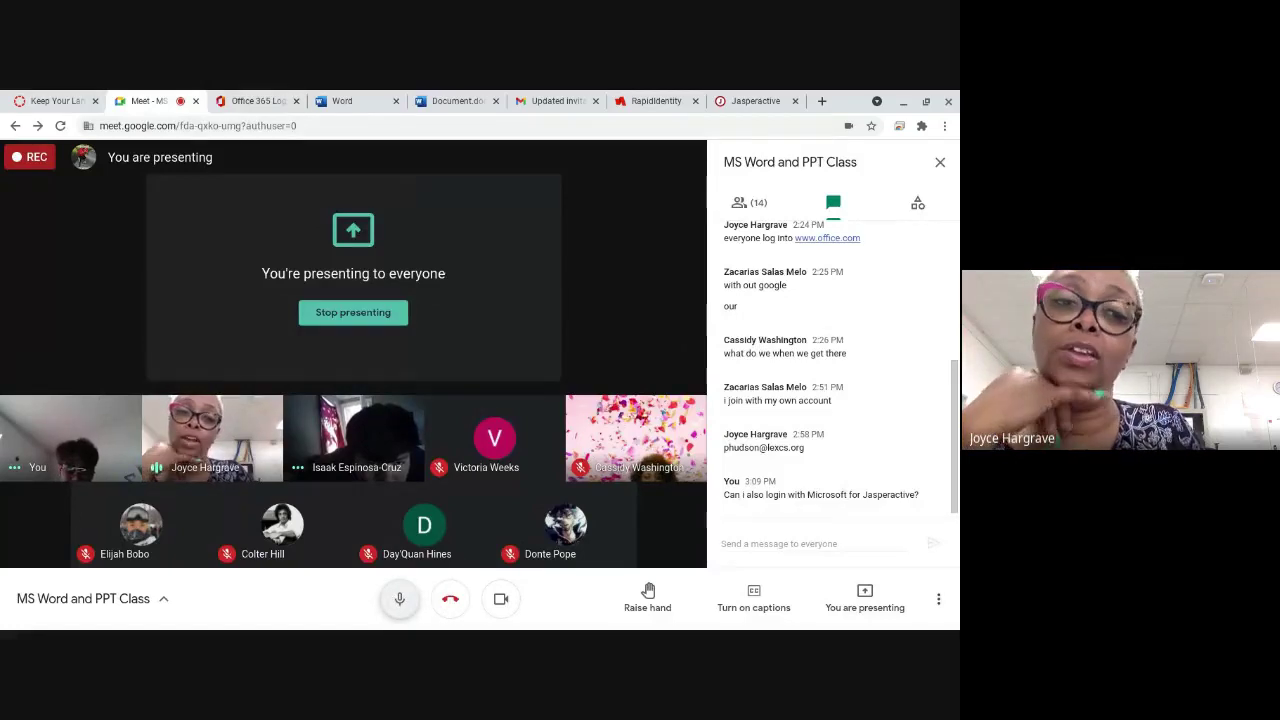
{"action": "left_click", "coordinate": [398, 600]}
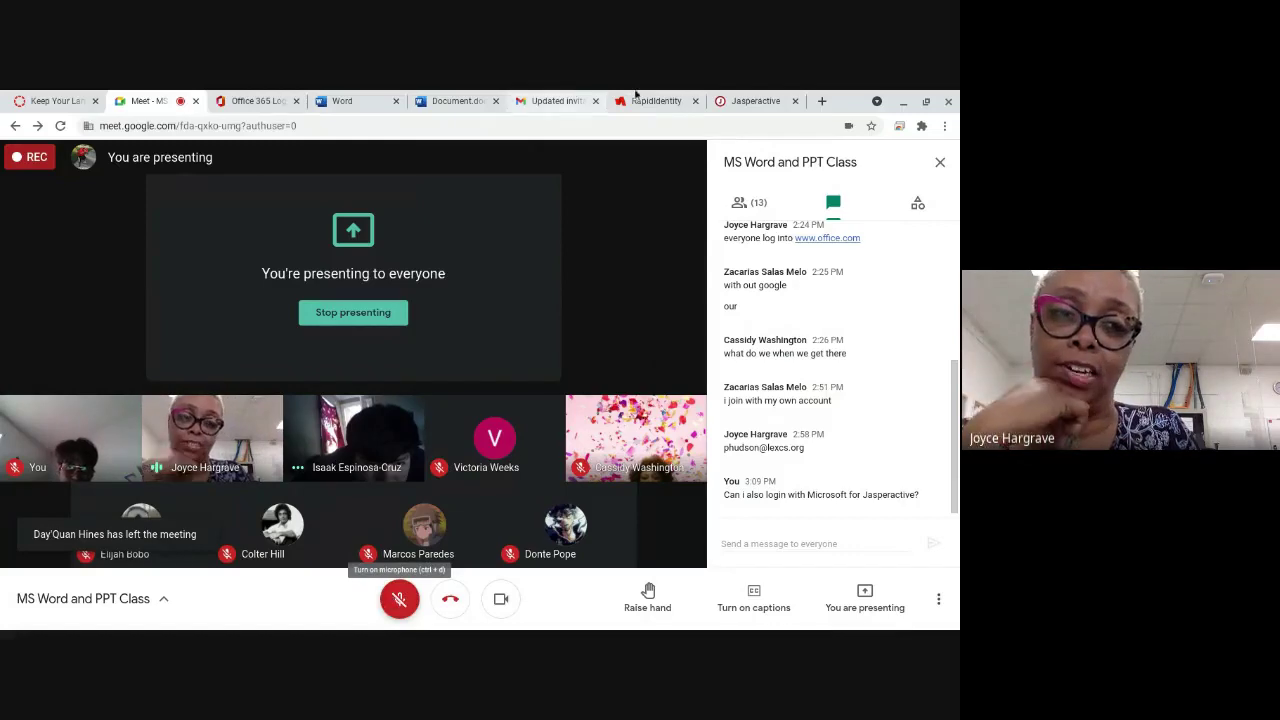
{"action": "left_click", "coordinate": [733, 97]}
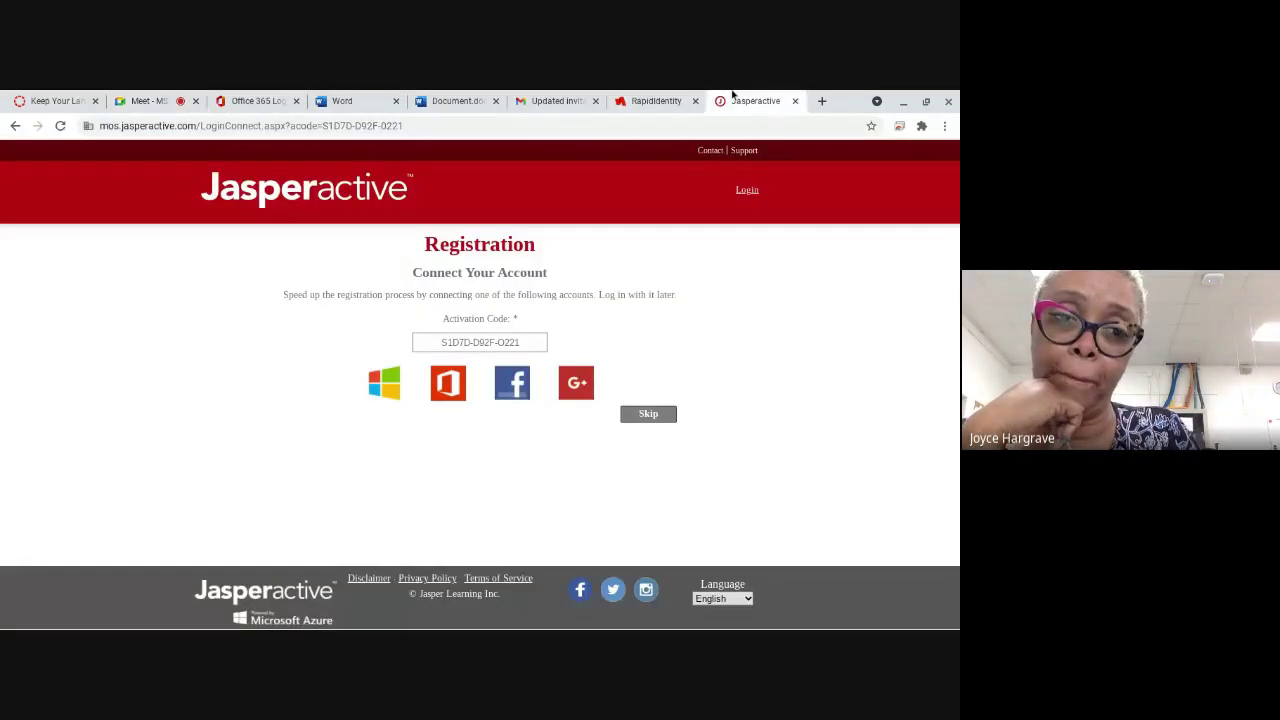
Step: Return to the blank Word document and start the Jasperactive add-in to open its sign-in window
{"action": "left_click", "coordinate": [385, 100]}
{"action": "left_click", "coordinate": [440, 100]}
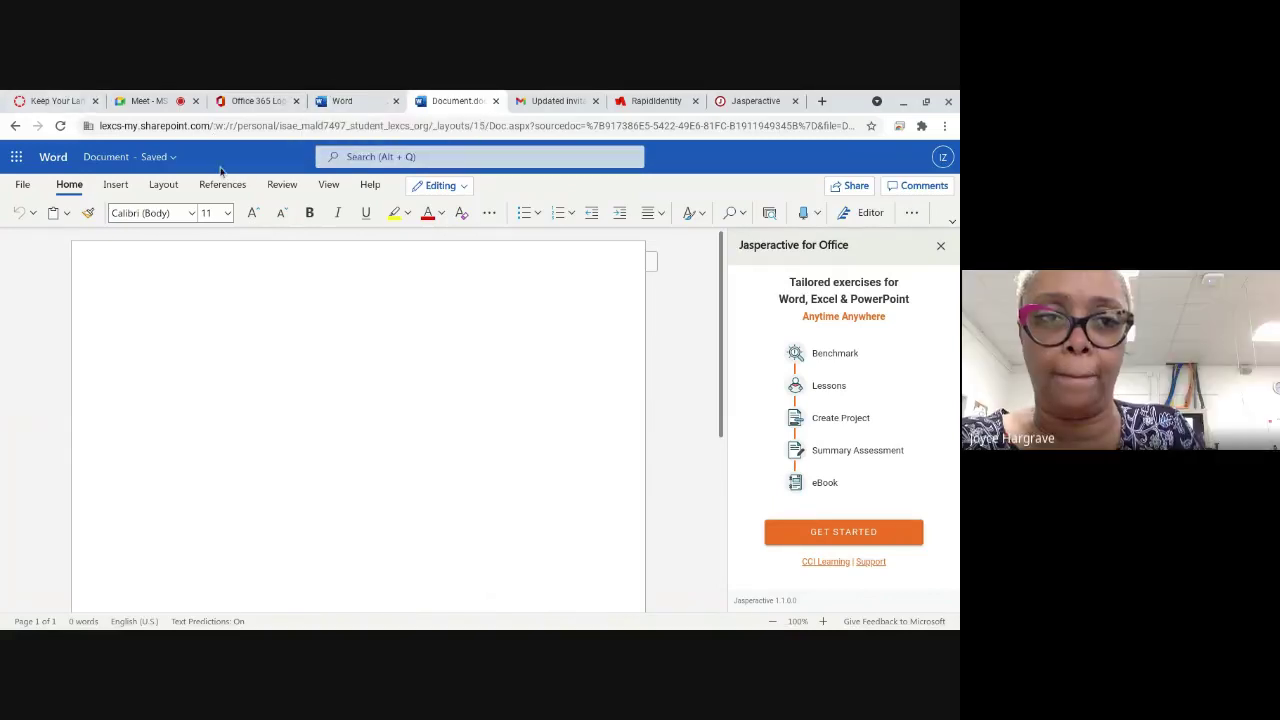
{"action": "left_click", "coordinate": [340, 101]}
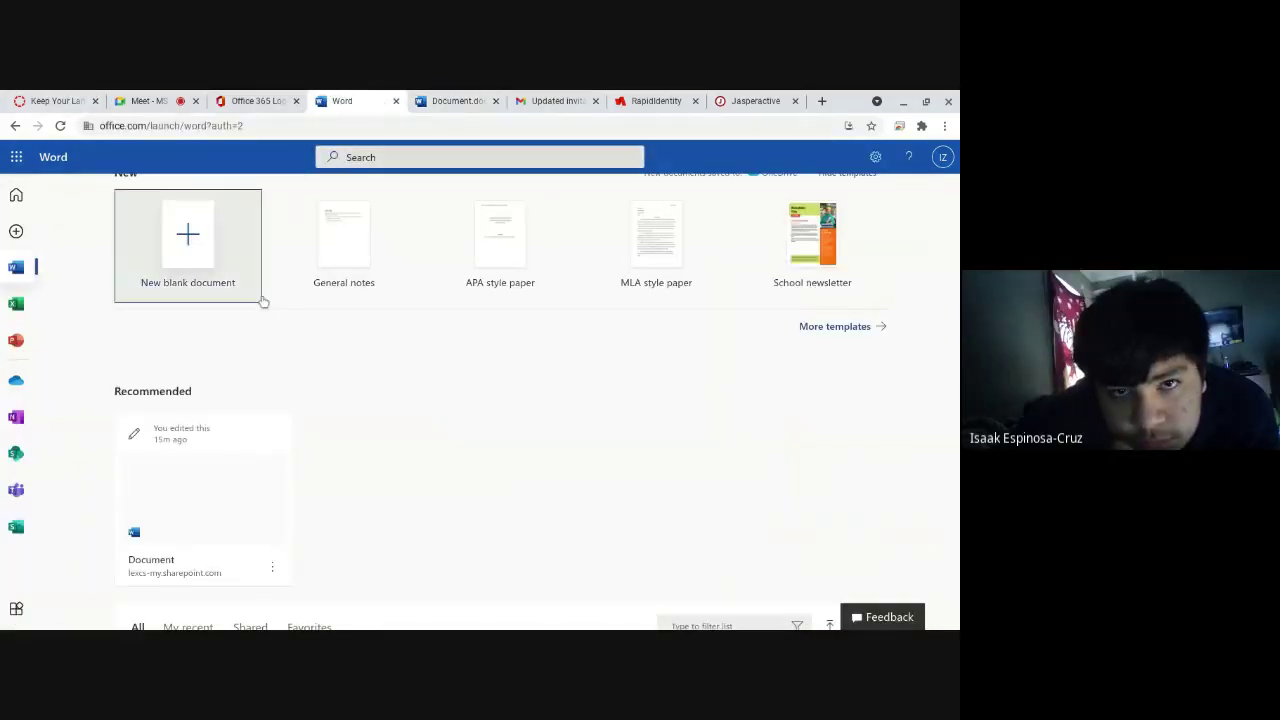
{"action": "scroll", "coordinate": [329, 377], "scroll_direction": "down", "scroll_amount": 1}
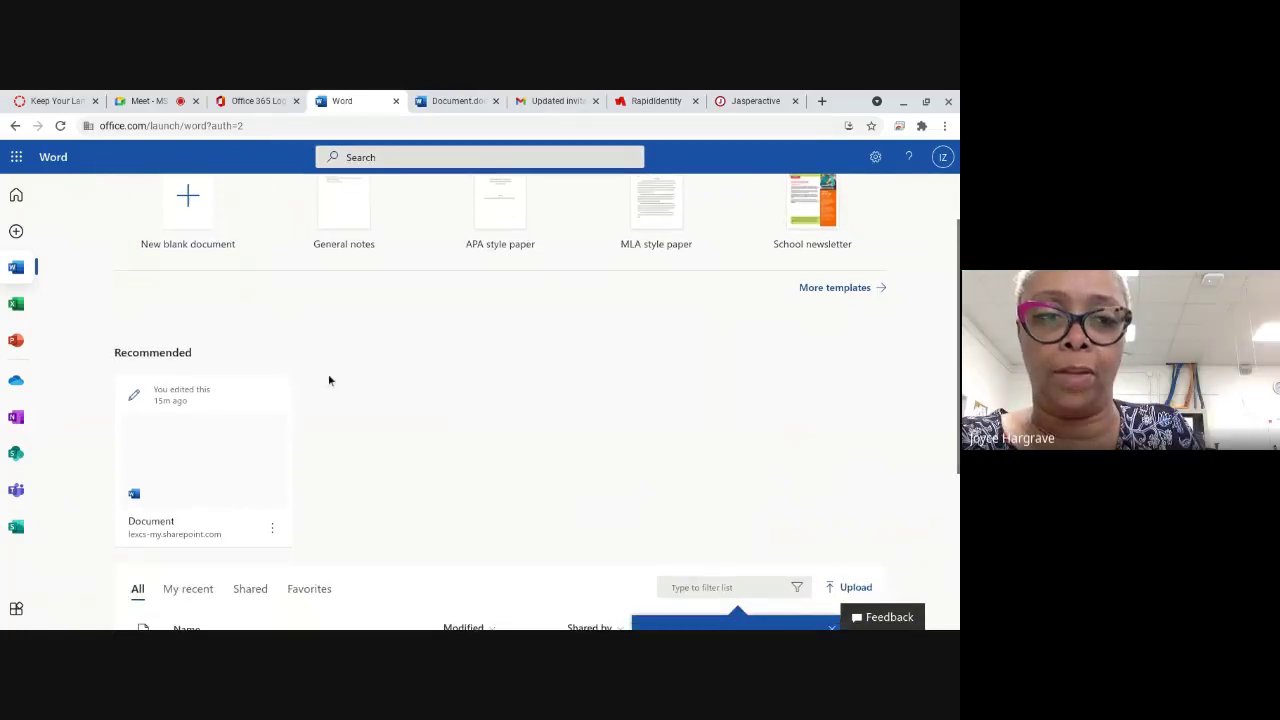
{"action": "left_click", "coordinate": [440, 100]}
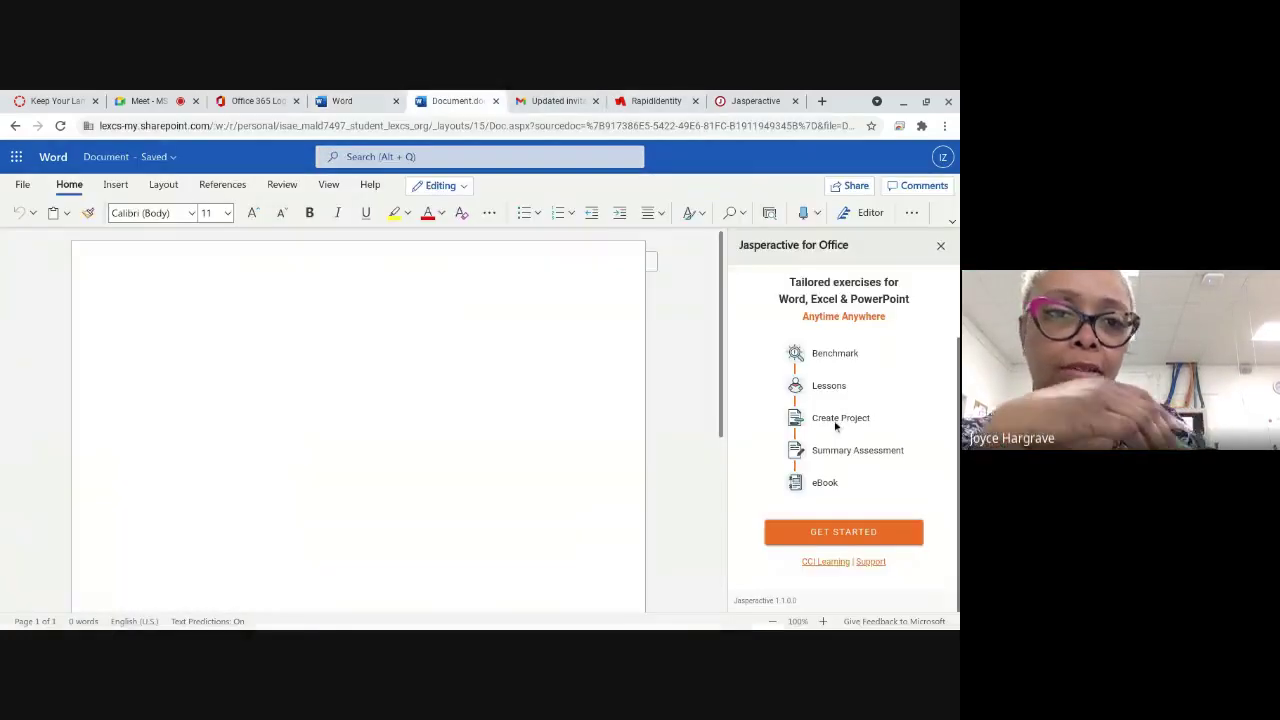
{"action": "left_click", "coordinate": [825, 534]}
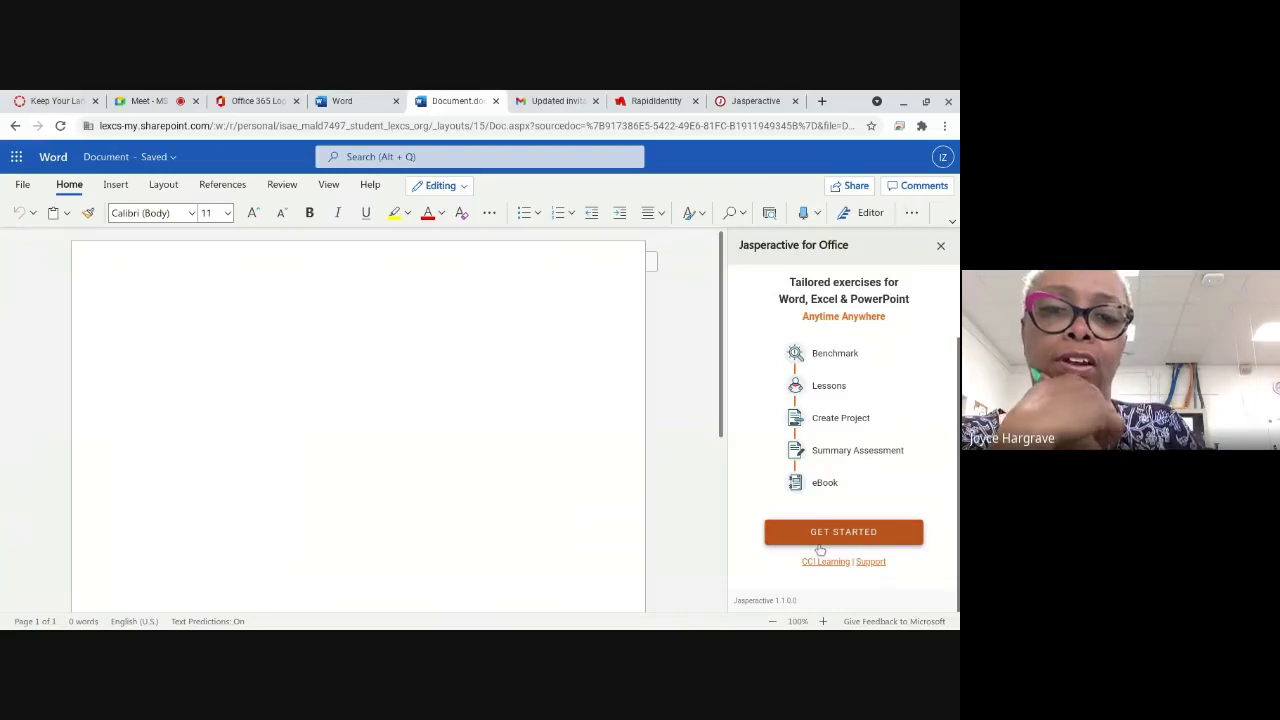
{"action": "left_click", "coordinate": [821, 540]}
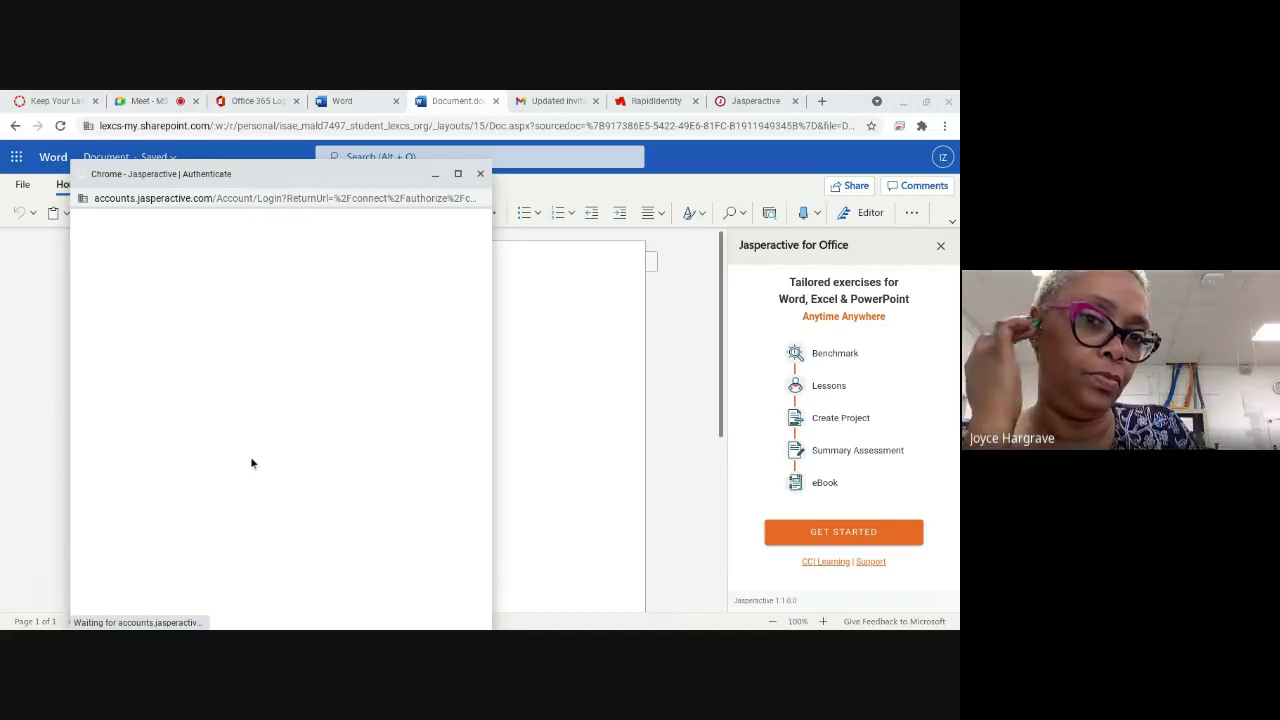
Step: Look over the Jasperactive login options, then switch to the Meet call and unmute the microphone
{"action": "scroll", "coordinate": [300, 410], "scroll_direction": "up", "scroll_amount": 1}
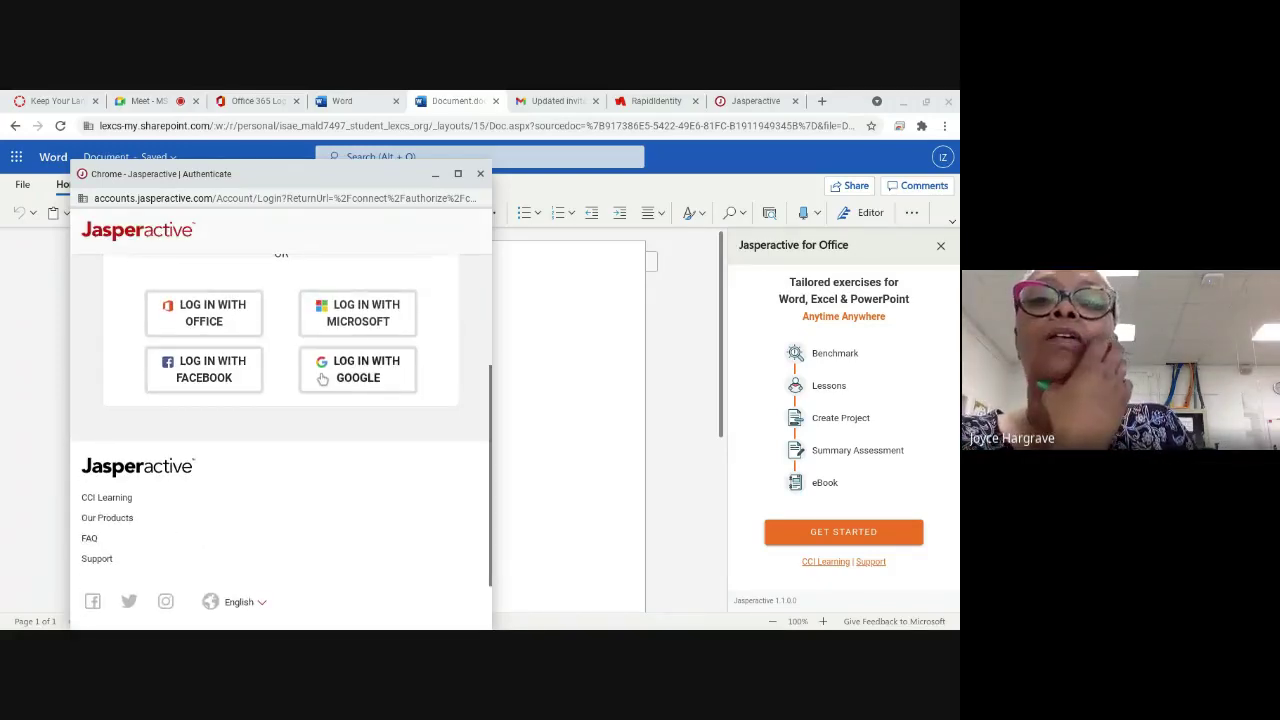
{"action": "scroll", "coordinate": [318, 384], "scroll_direction": "up", "scroll_amount": 1}
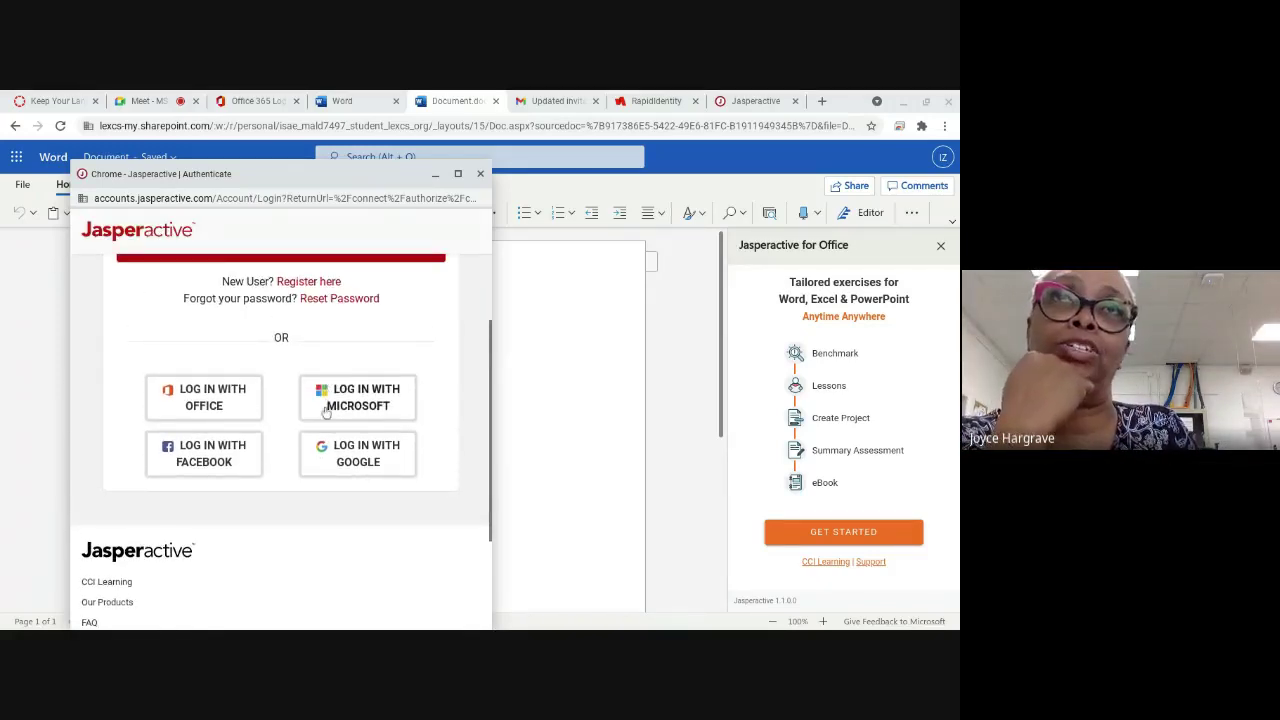
{"action": "scroll", "coordinate": [323, 467], "scroll_direction": "up", "scroll_amount": 1}
{"action": "scroll", "coordinate": [325, 492], "scroll_direction": "up", "scroll_amount": 1}
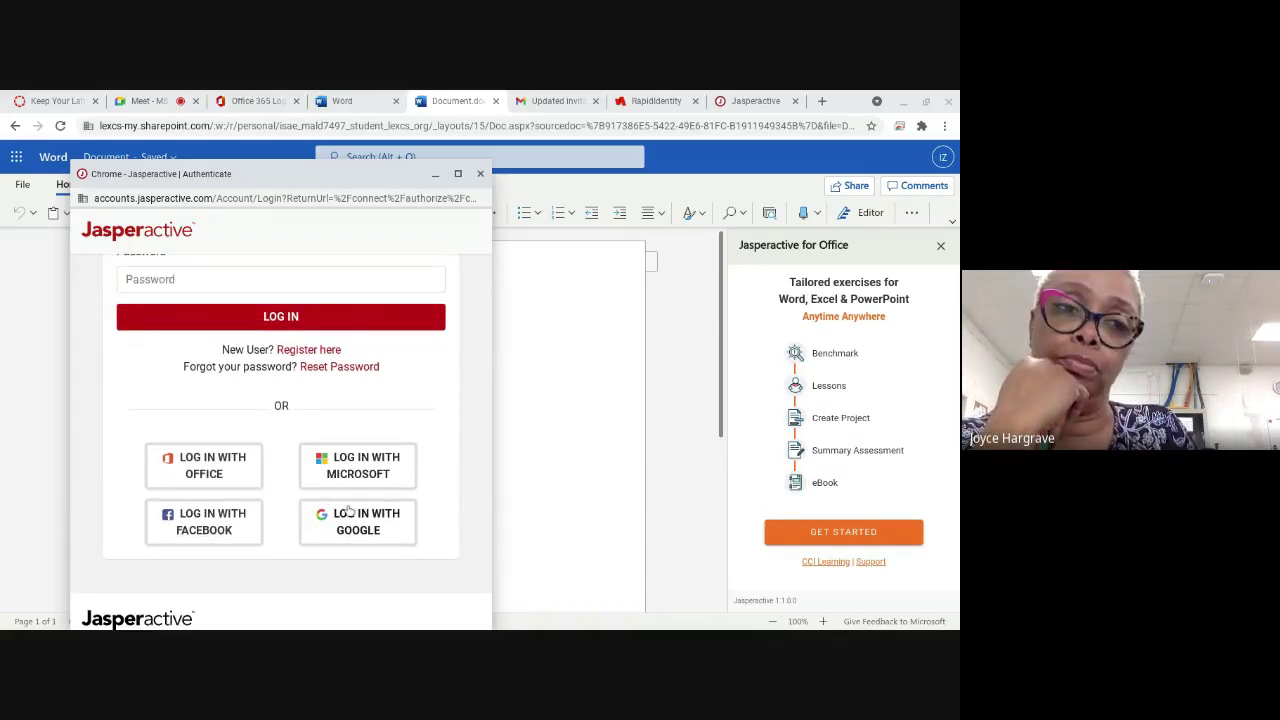
{"action": "left_click", "coordinate": [120, 101]}
{"action": "left_click", "coordinate": [400, 600]}
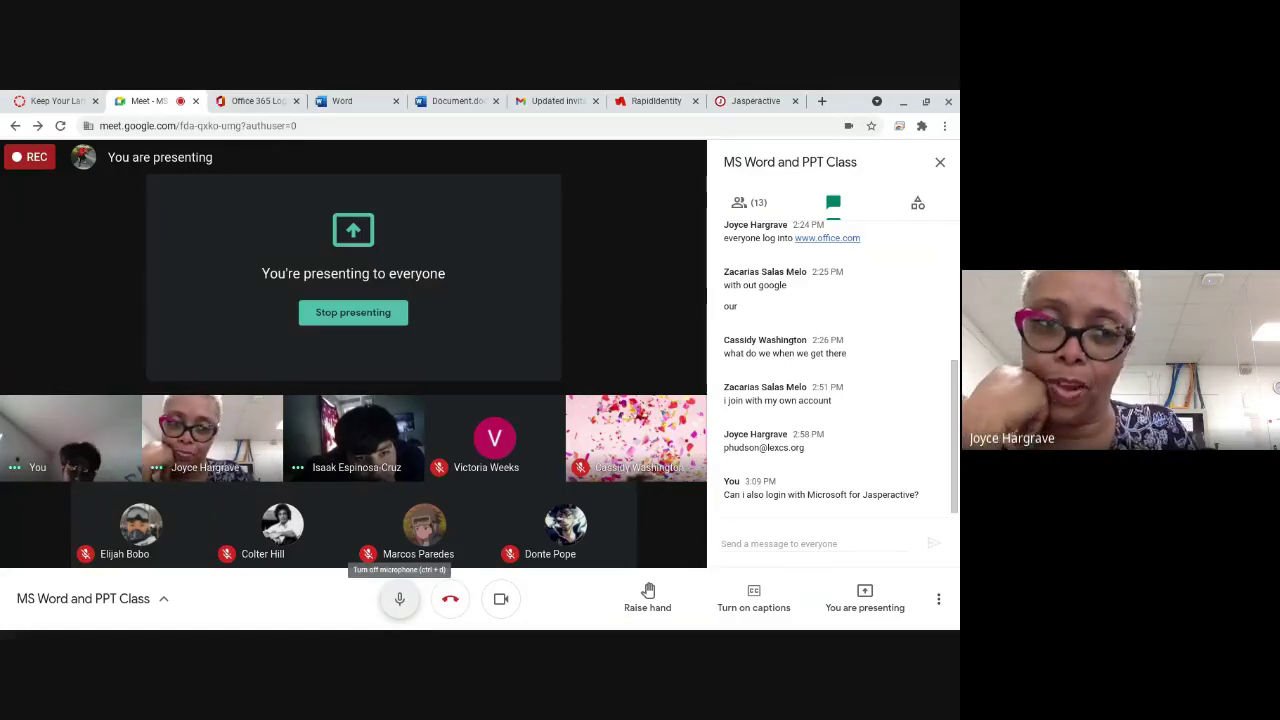
Step: Reopen Jasperactive sign-in from Document.docx and choose Log in with Google
{"action": "left_click", "coordinate": [453, 99]}
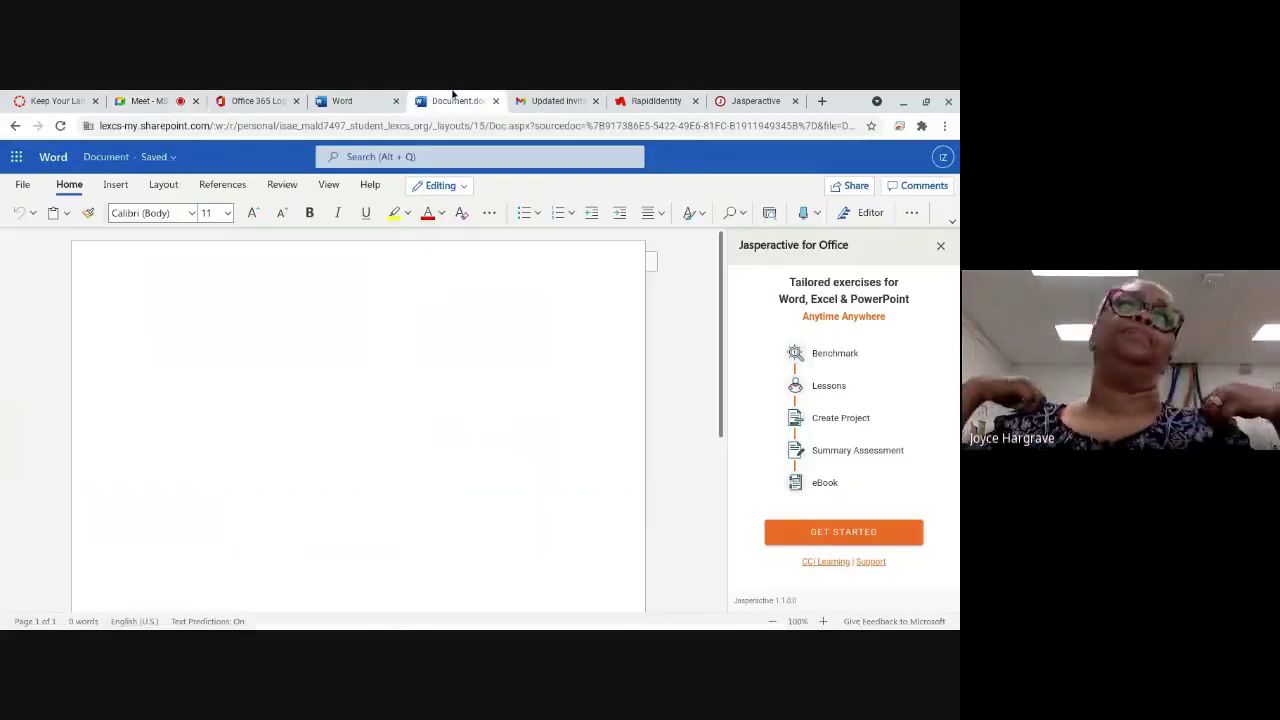
{"action": "left_click", "coordinate": [829, 533]}
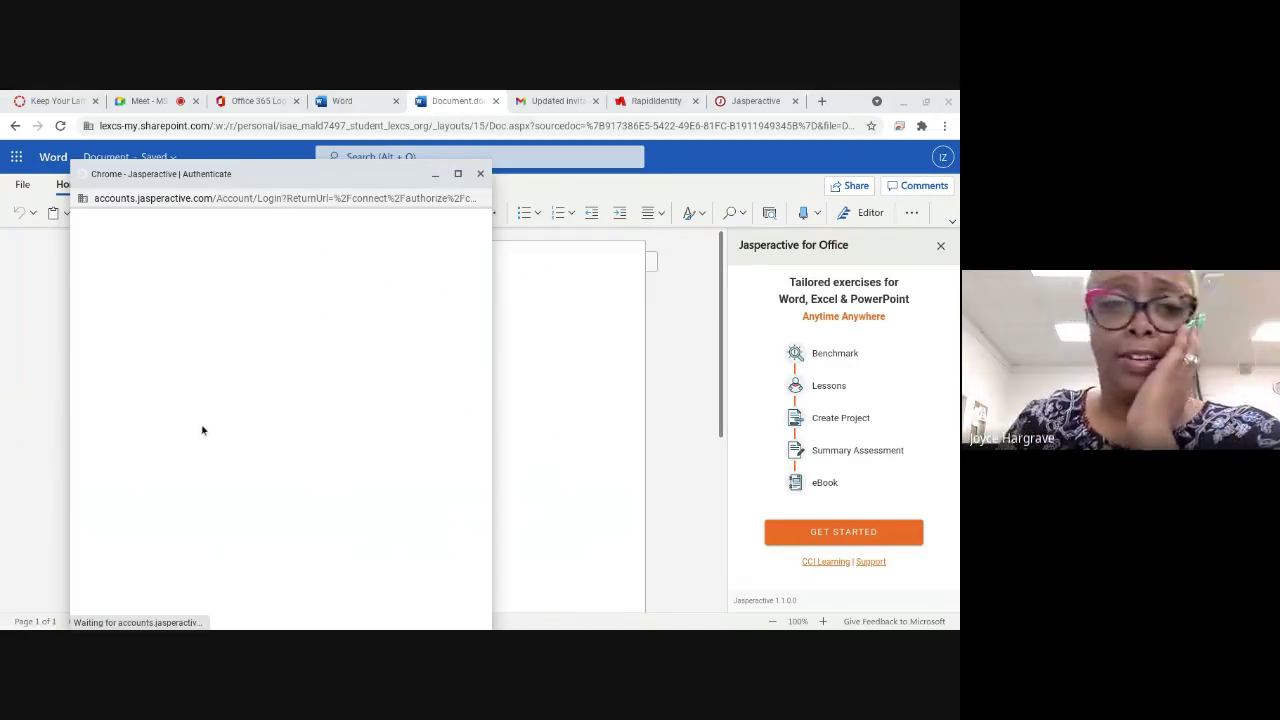
{"action": "scroll", "coordinate": [205, 430], "scroll_direction": "down", "scroll_amount": 1}
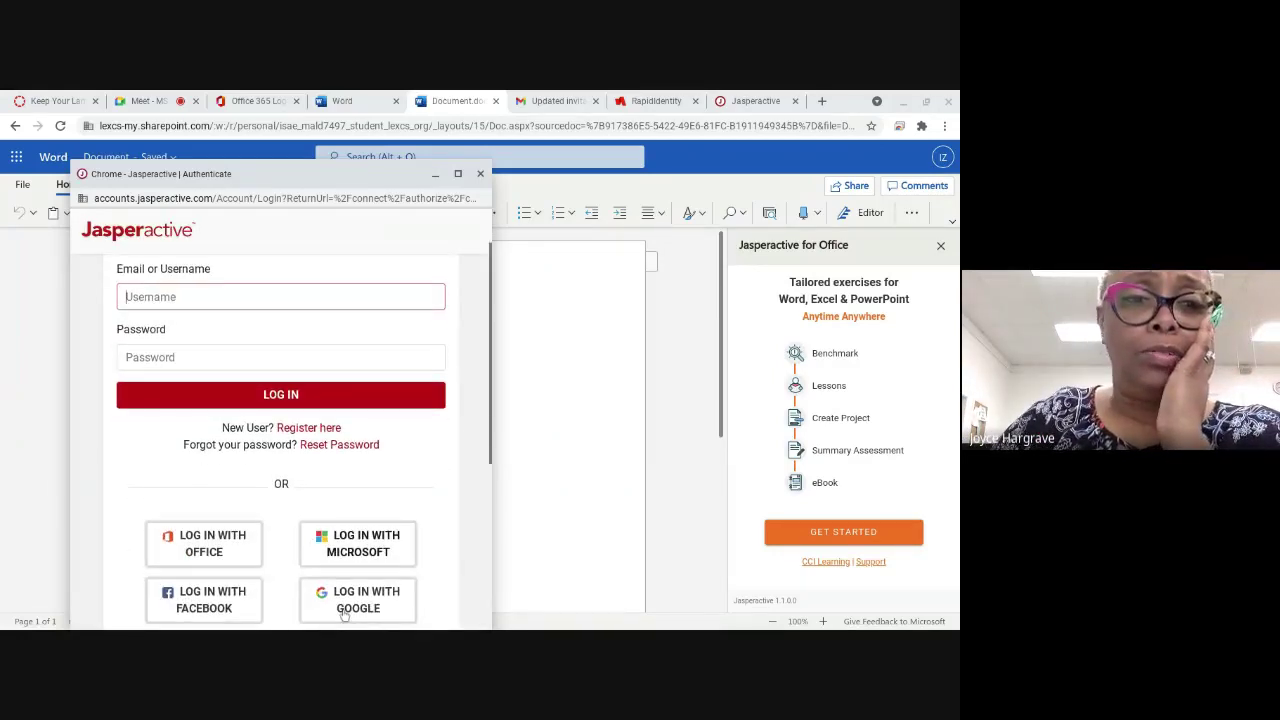
{"action": "scroll", "coordinate": [352, 600], "scroll_direction": "down", "scroll_amount": 1}
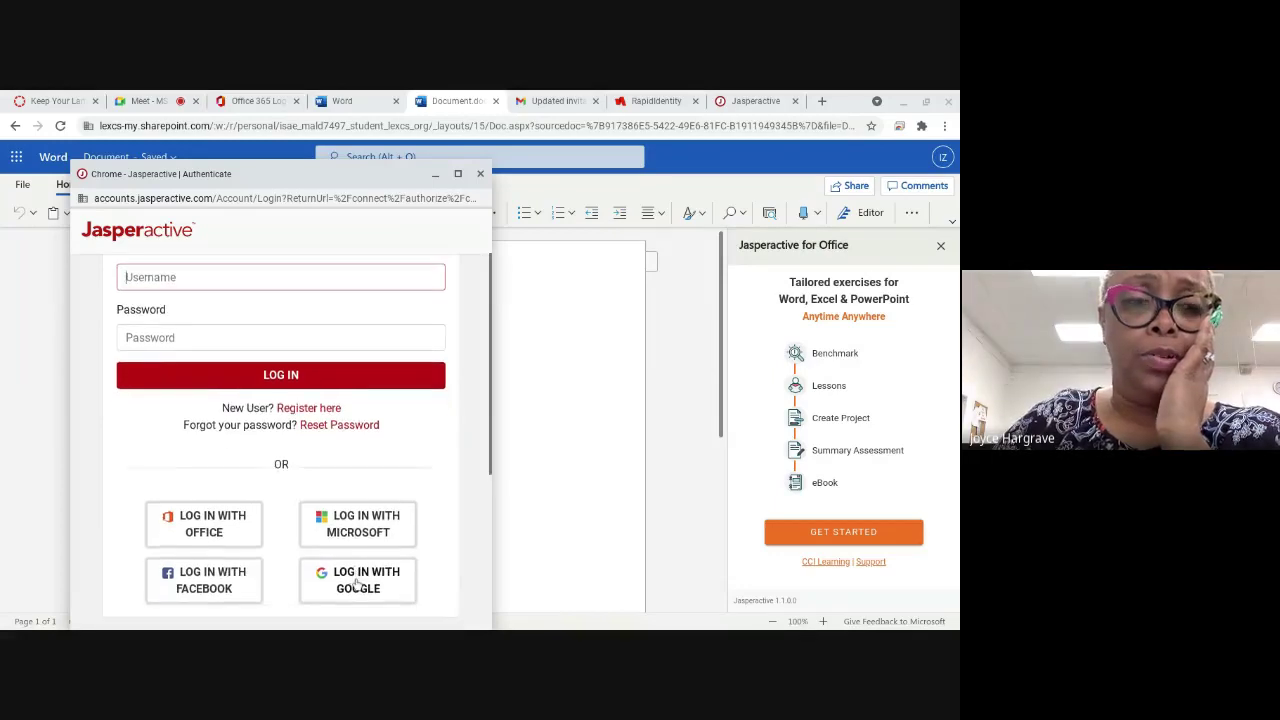
{"action": "left_click", "coordinate": [357, 584]}
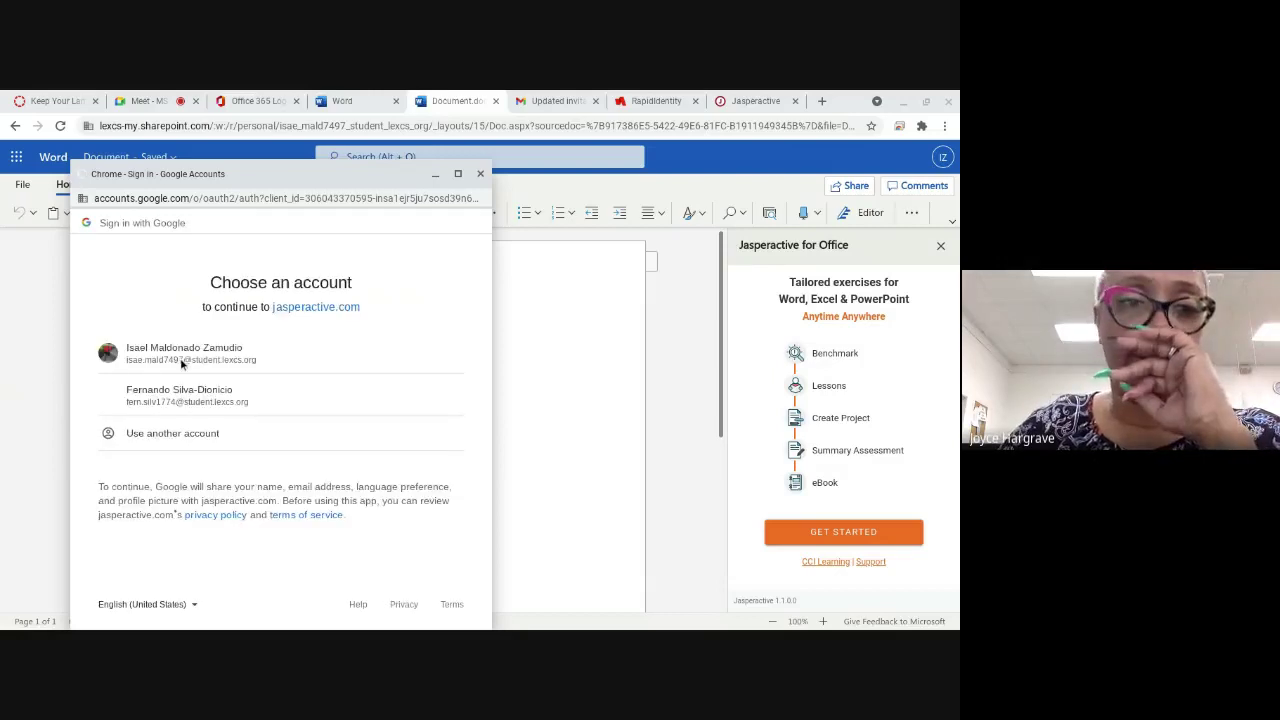
Step: Pick the student's Google account, choose the Learner/Student role, and begin entering a username
{"action": "left_click", "coordinate": [182, 358]}
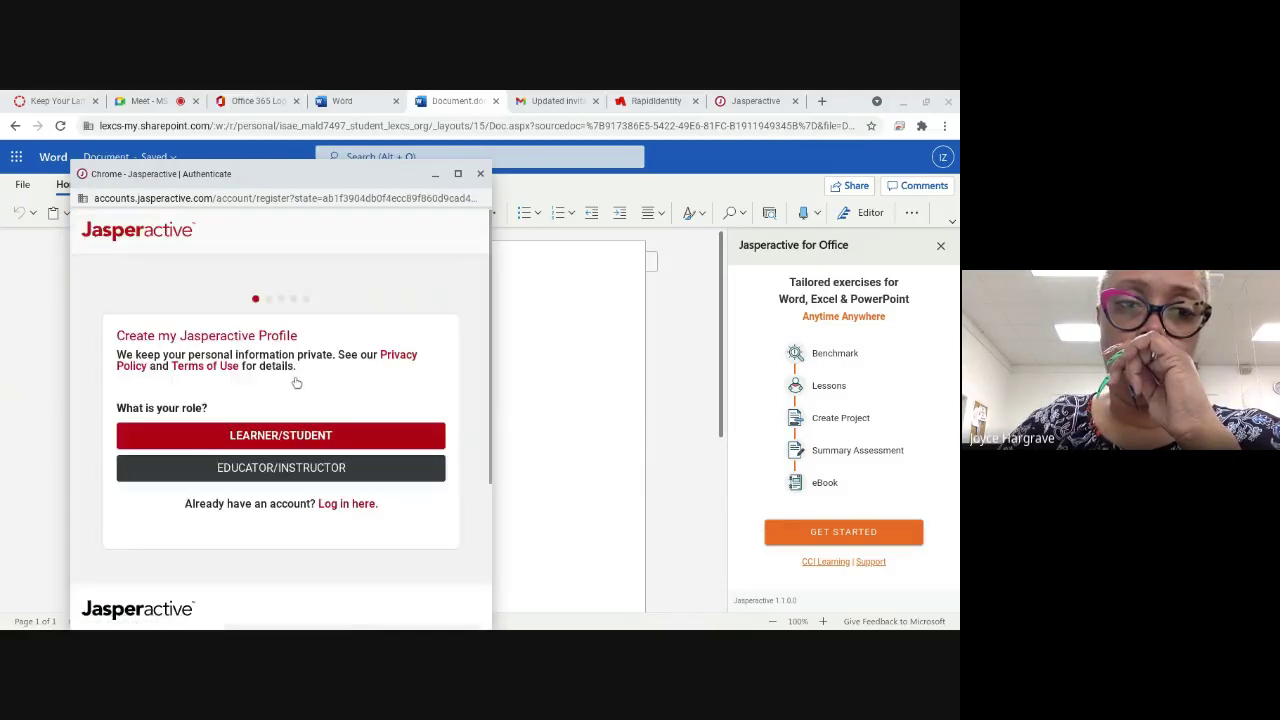
{"action": "left_click", "coordinate": [341, 434]}
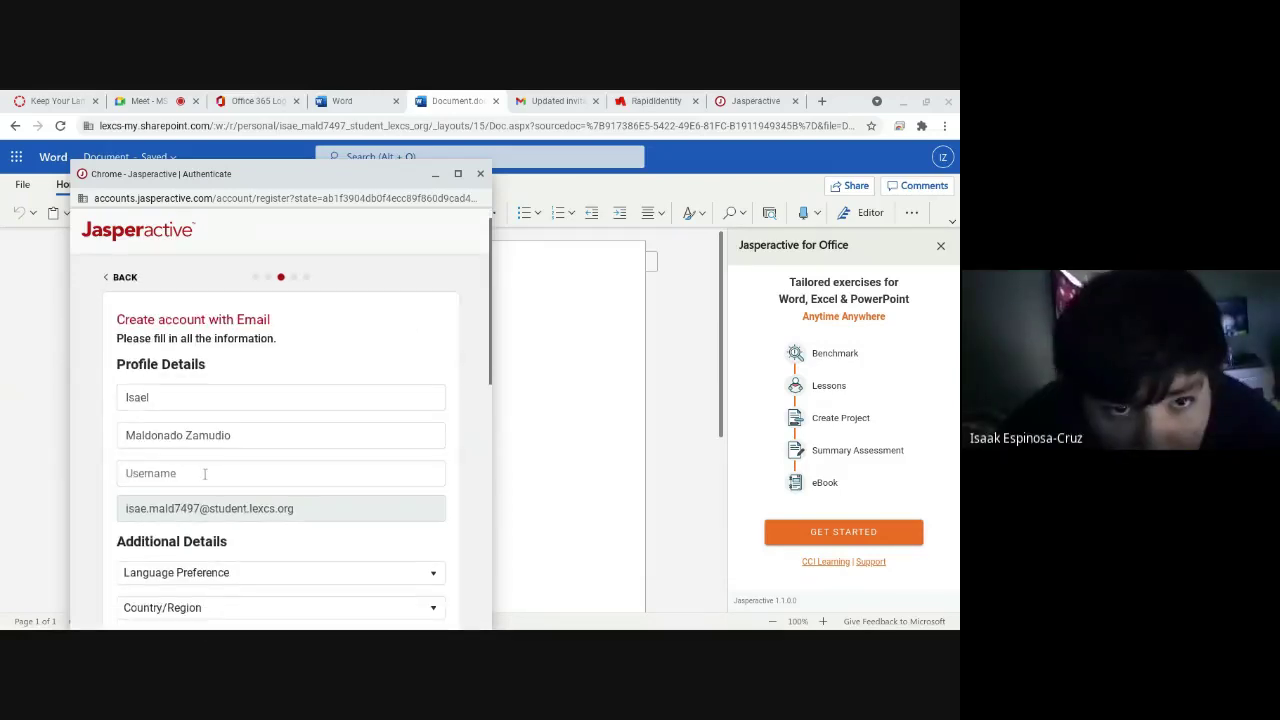
{"action": "left_click", "coordinate": [274, 473]}
{"action": "type", "text": "Isae"}
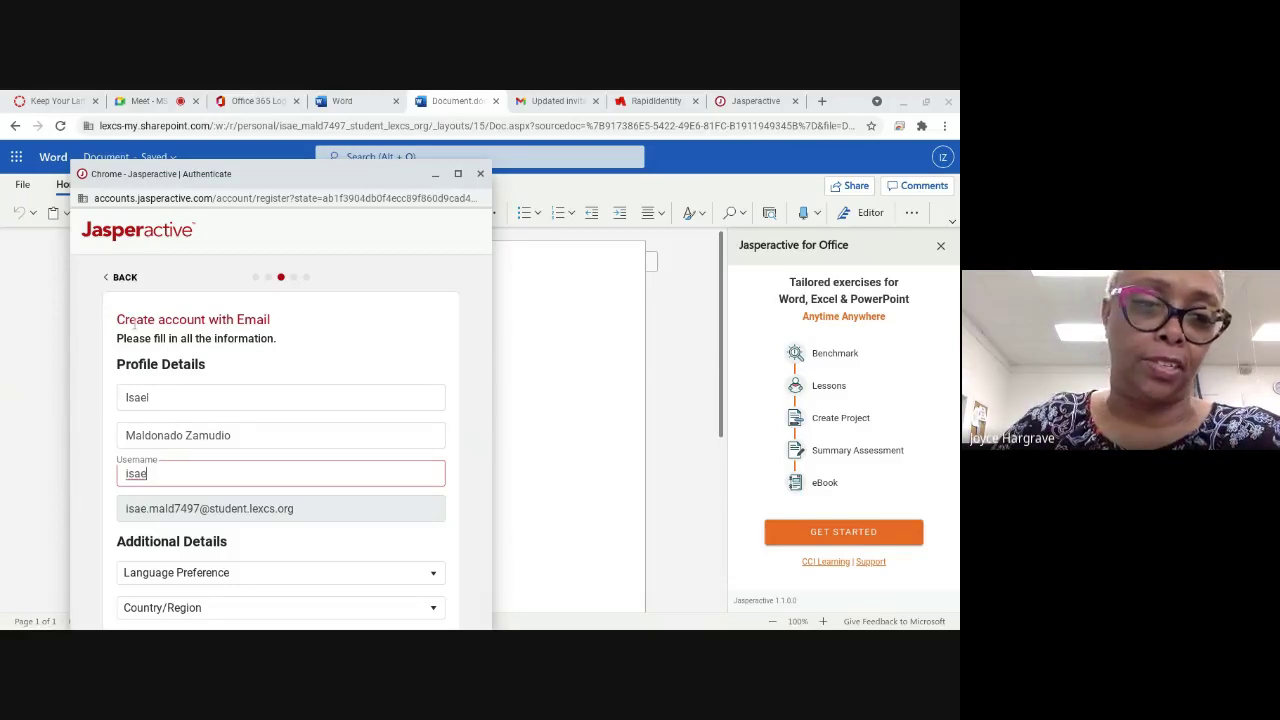
{"action": "key", "text": "BackSpace"}
{"action": "key", "text": "BackSpace"}
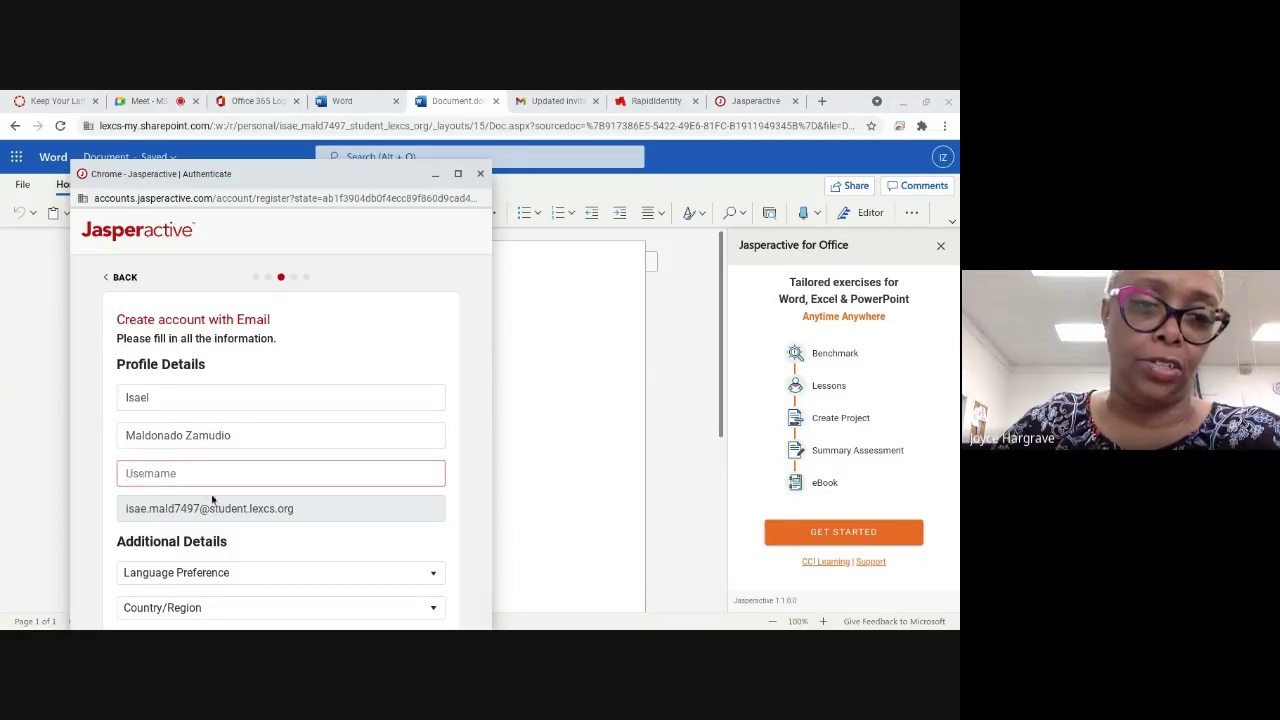
Step: Check the email address field, then type the student's username into the Username field
{"action": "double_click", "coordinate": [212, 510]}
{"action": "left_click", "coordinate": [212, 514]}
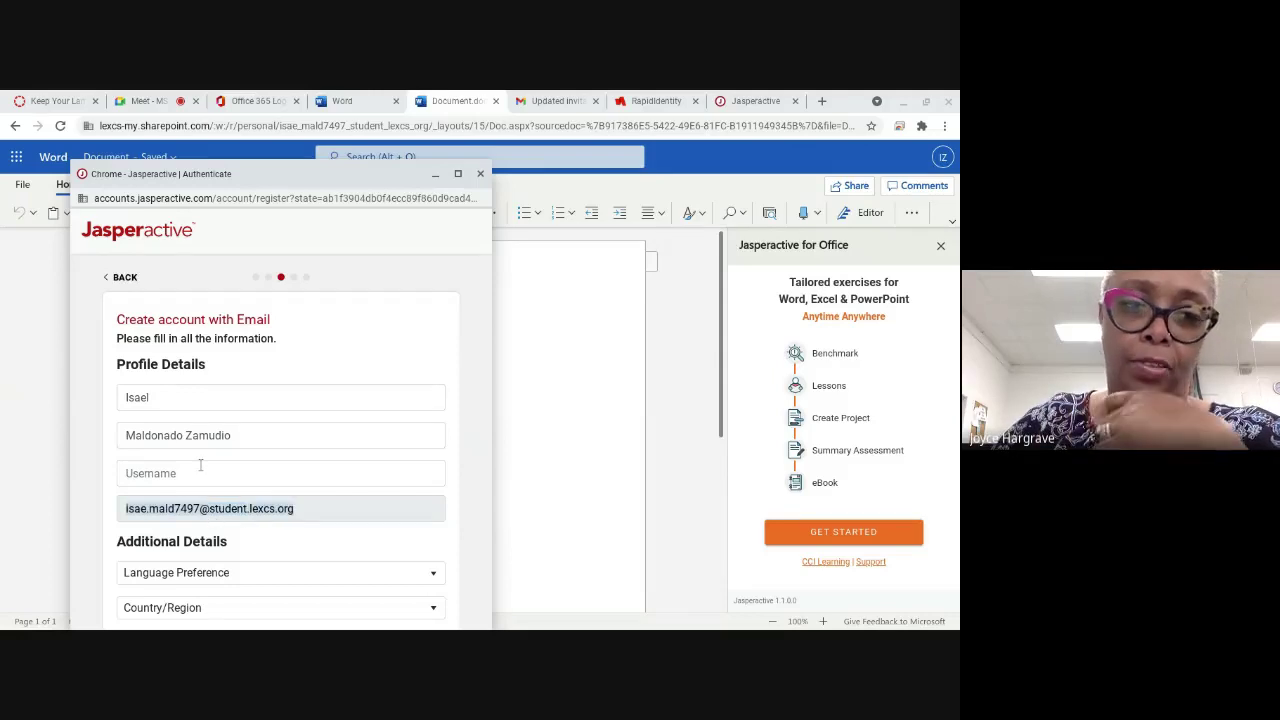
{"action": "left_click", "coordinate": [200, 465]}
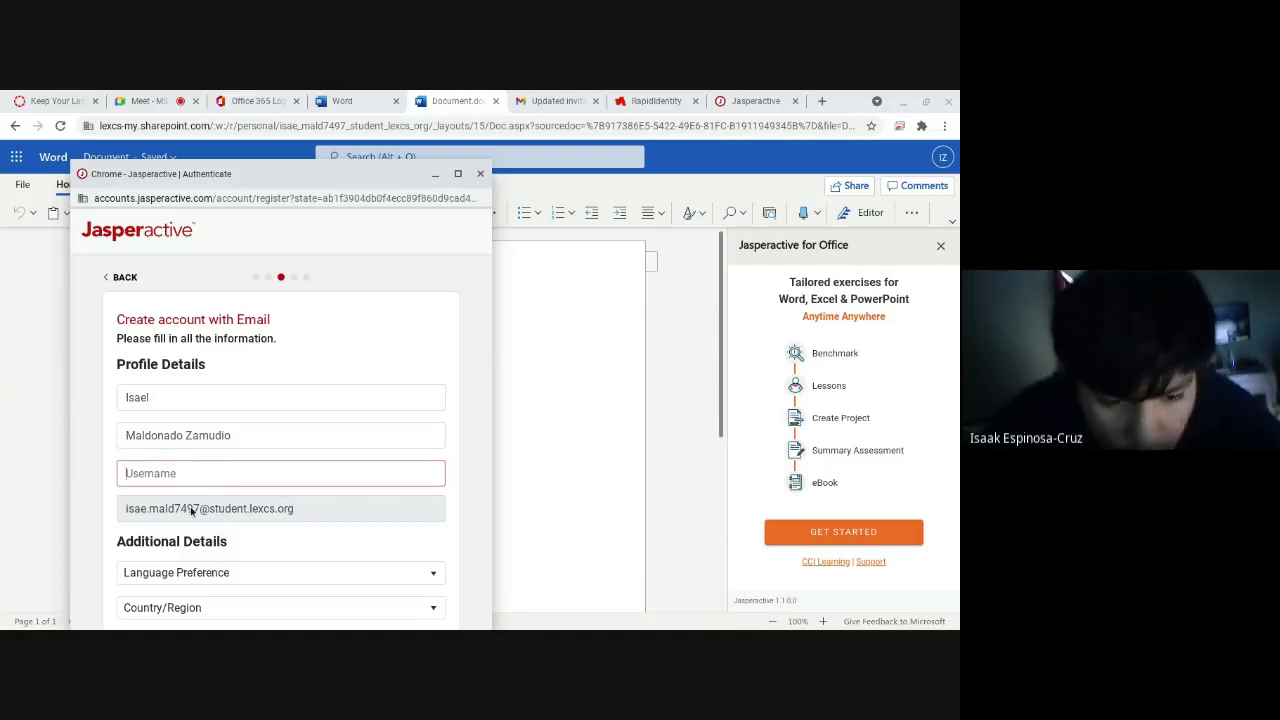
{"action": "triple_click", "coordinate": [192, 510]}
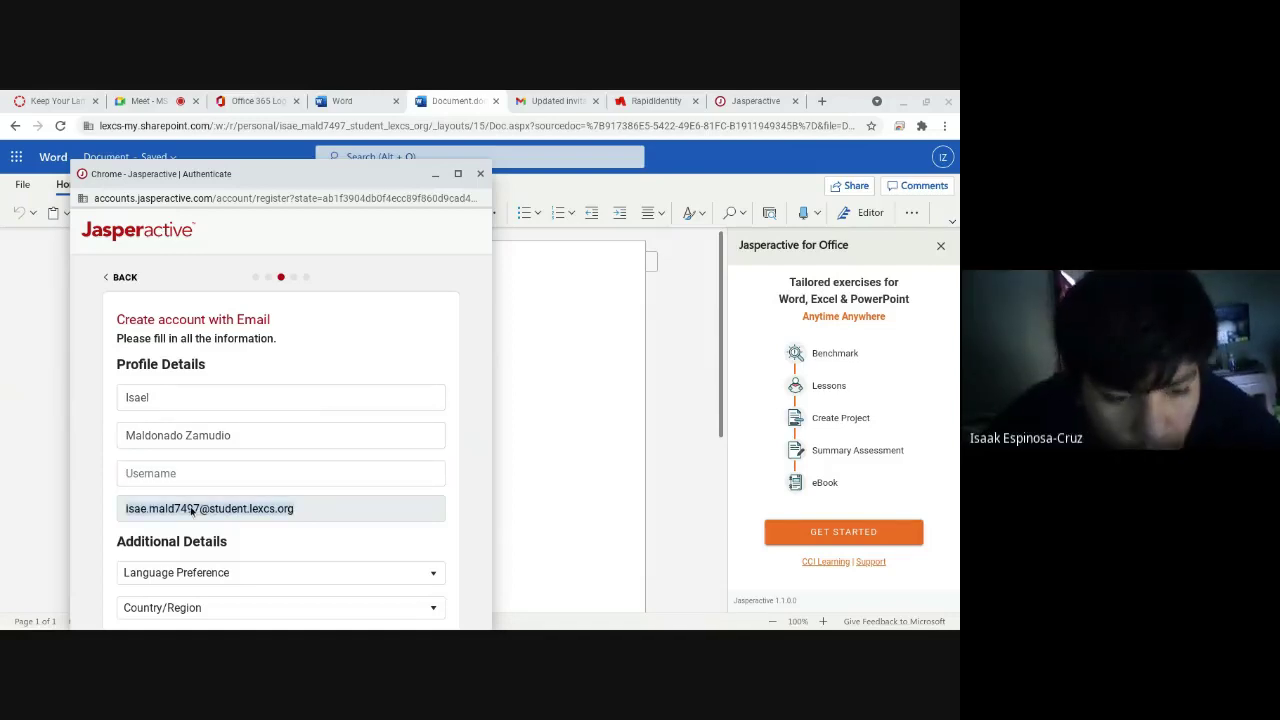
{"action": "left_click", "coordinate": [187, 478]}
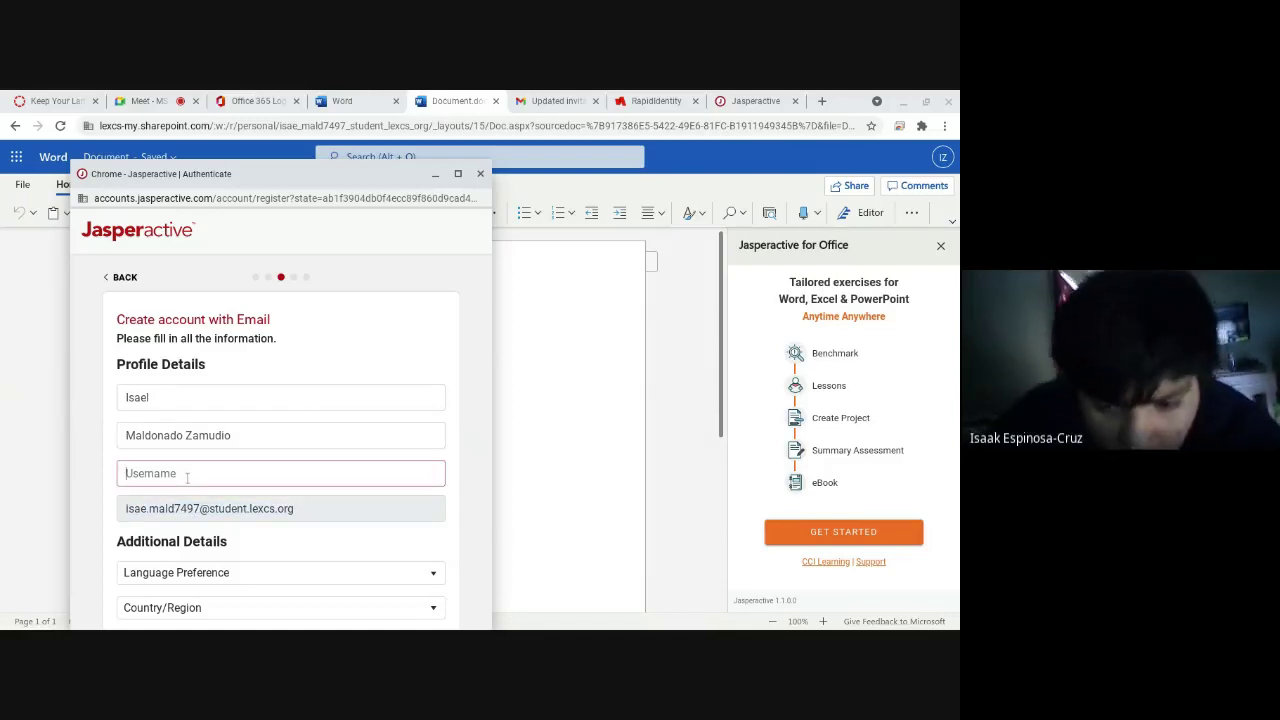
{"action": "scroll", "coordinate": [223, 472], "scroll_direction": "down", "scroll_amount": 1}
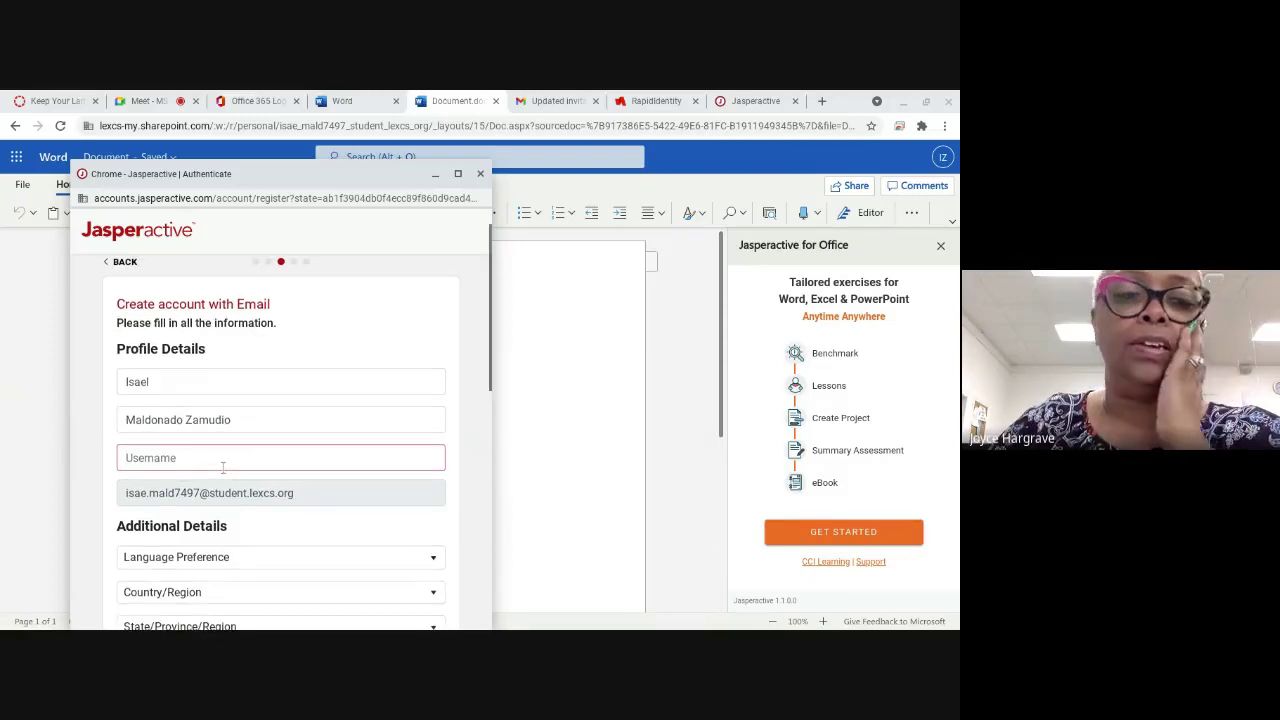
{"action": "type", "text": "isae"}
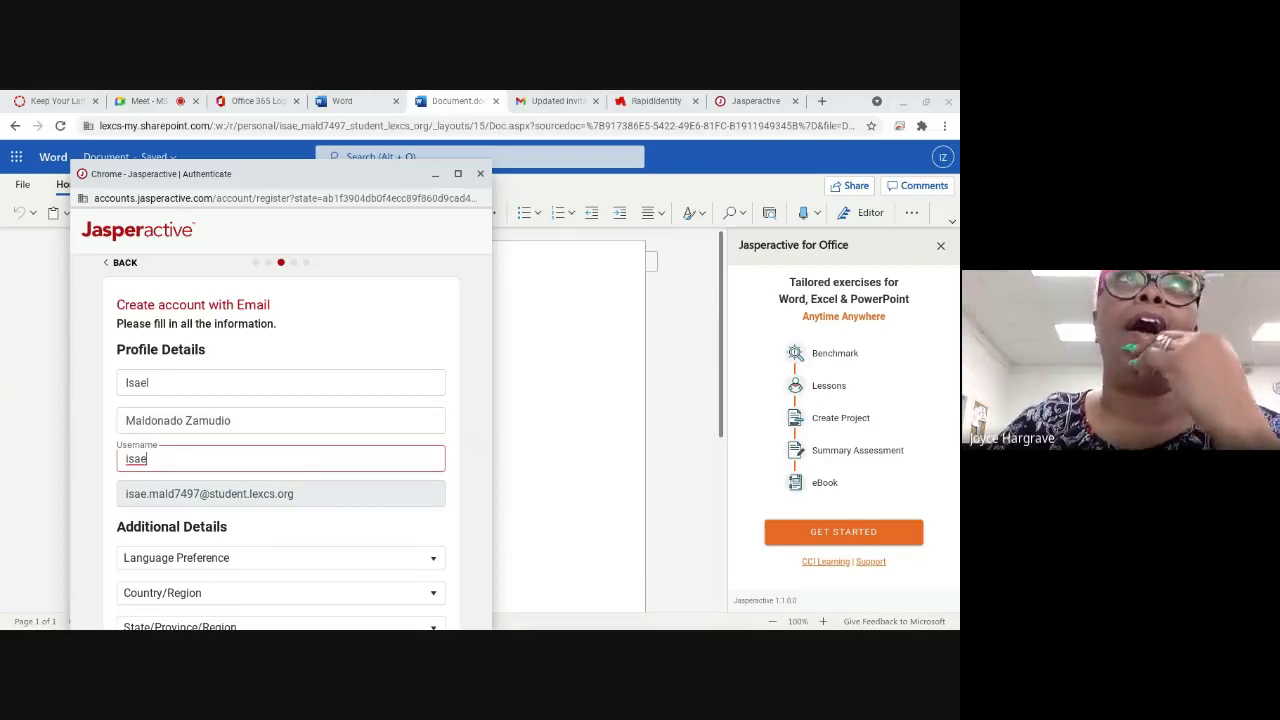
Step: Move the Jasperactive sign-up window aside and close it
{"action": "left_click_drag", "start_coordinate": [260, 176], "coordinate": [604, 163]}
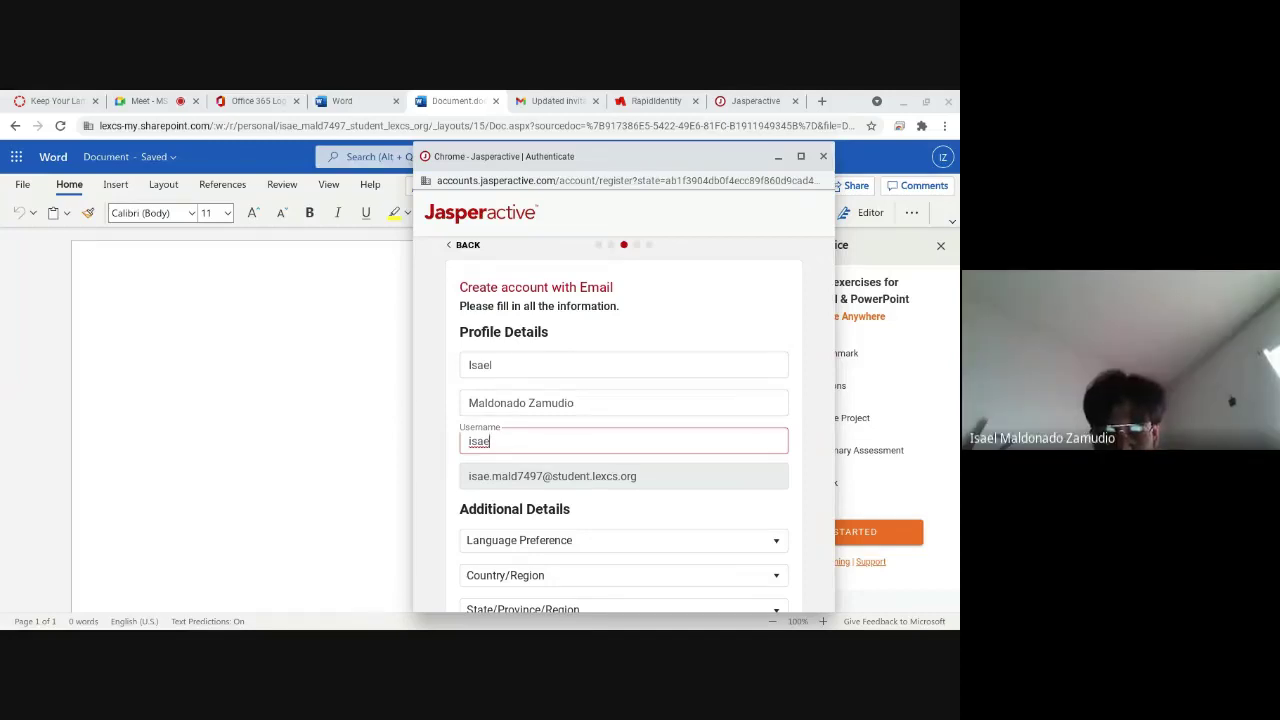
{"action": "left_click", "coordinate": [620, 482]}
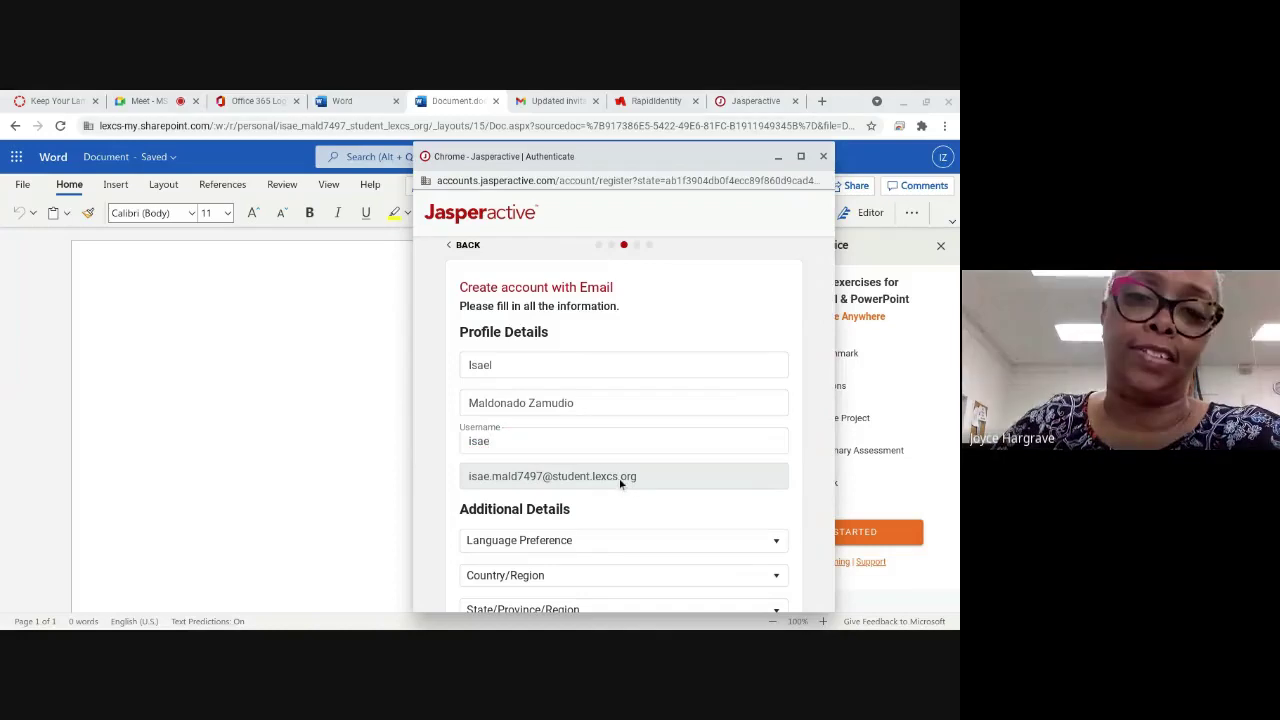
{"action": "left_click", "coordinate": [822, 158]}
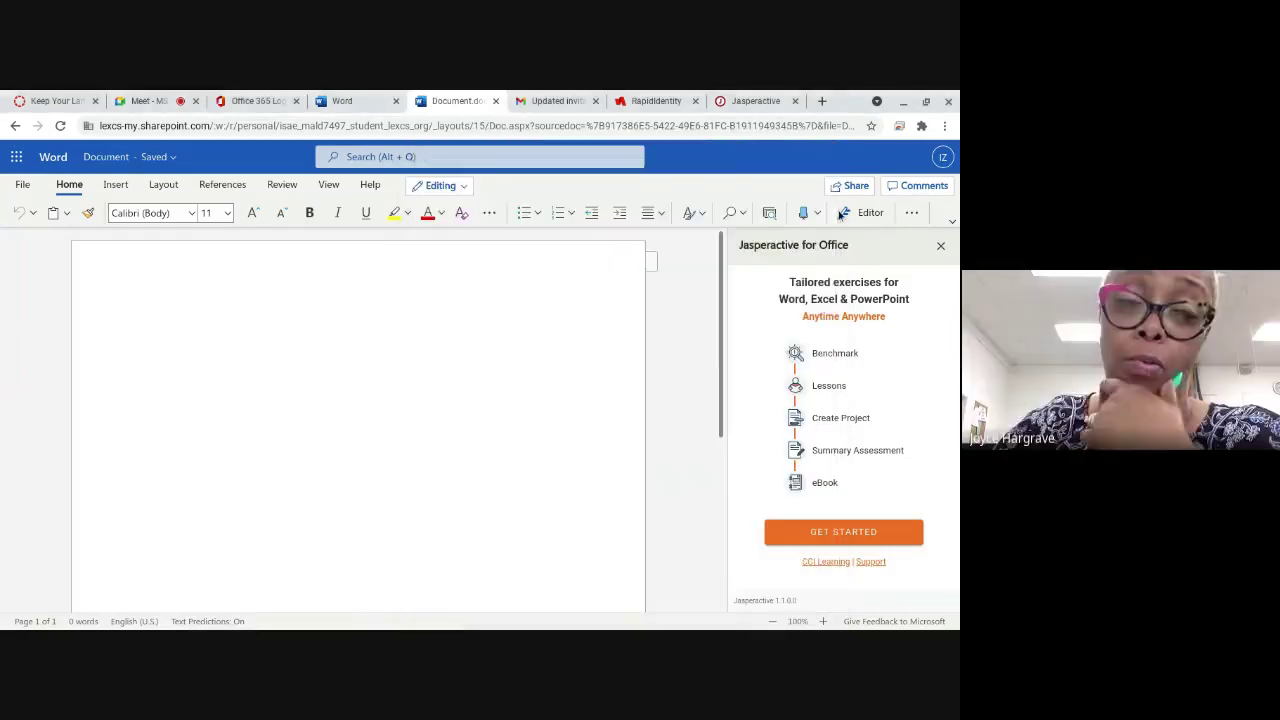
Step: Attempt a Jasperactive login with the student's email and password, then return to the Meet call
{"action": "left_click", "coordinate": [843, 531]}
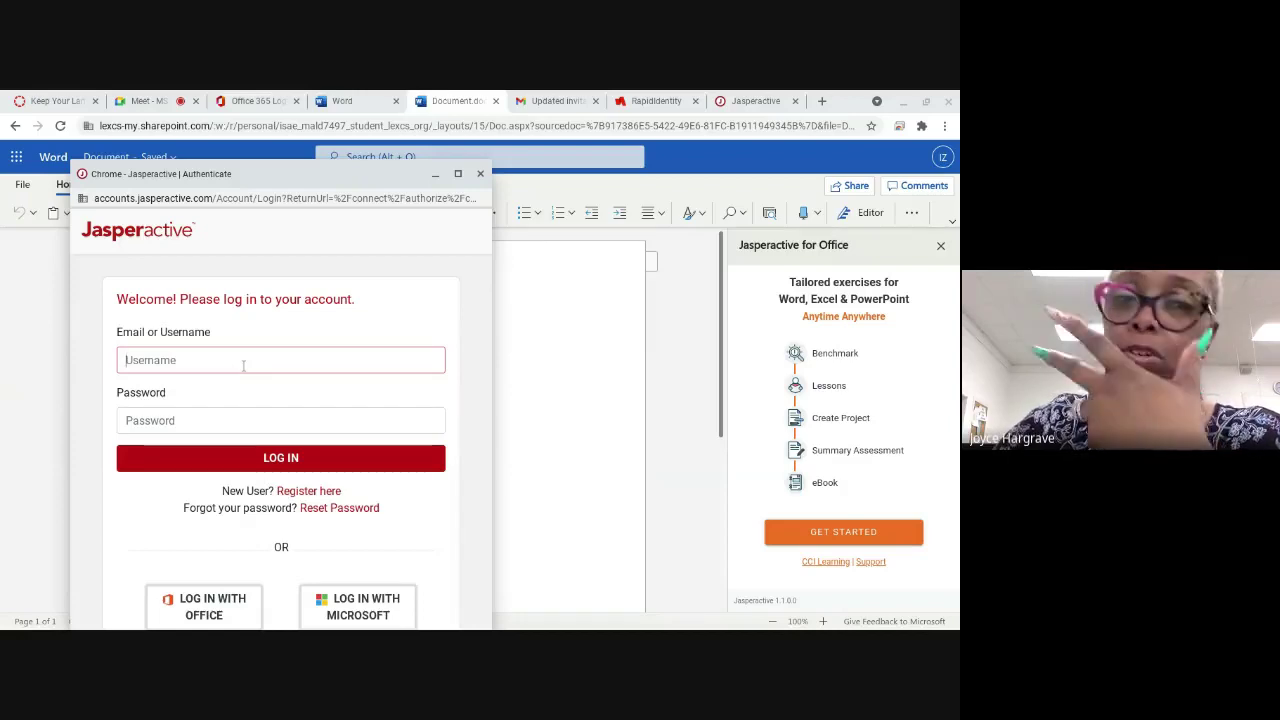
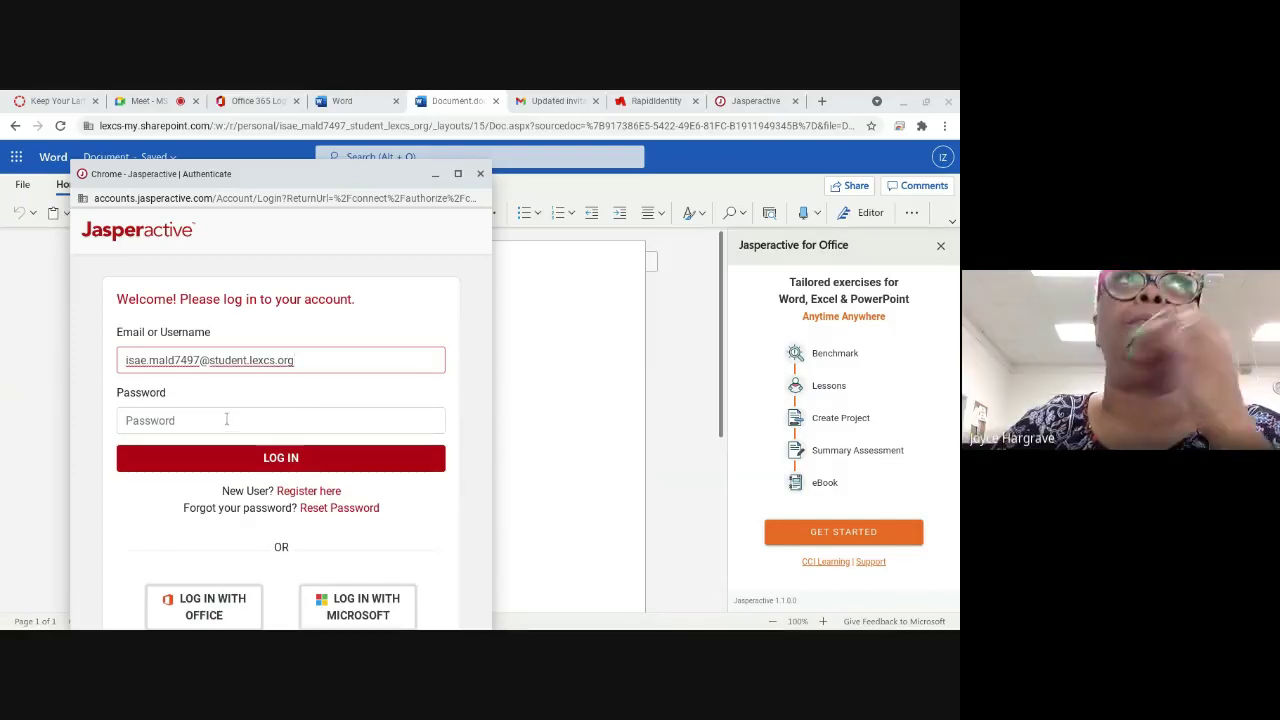
{"action": "left_click", "coordinate": [226, 420]}
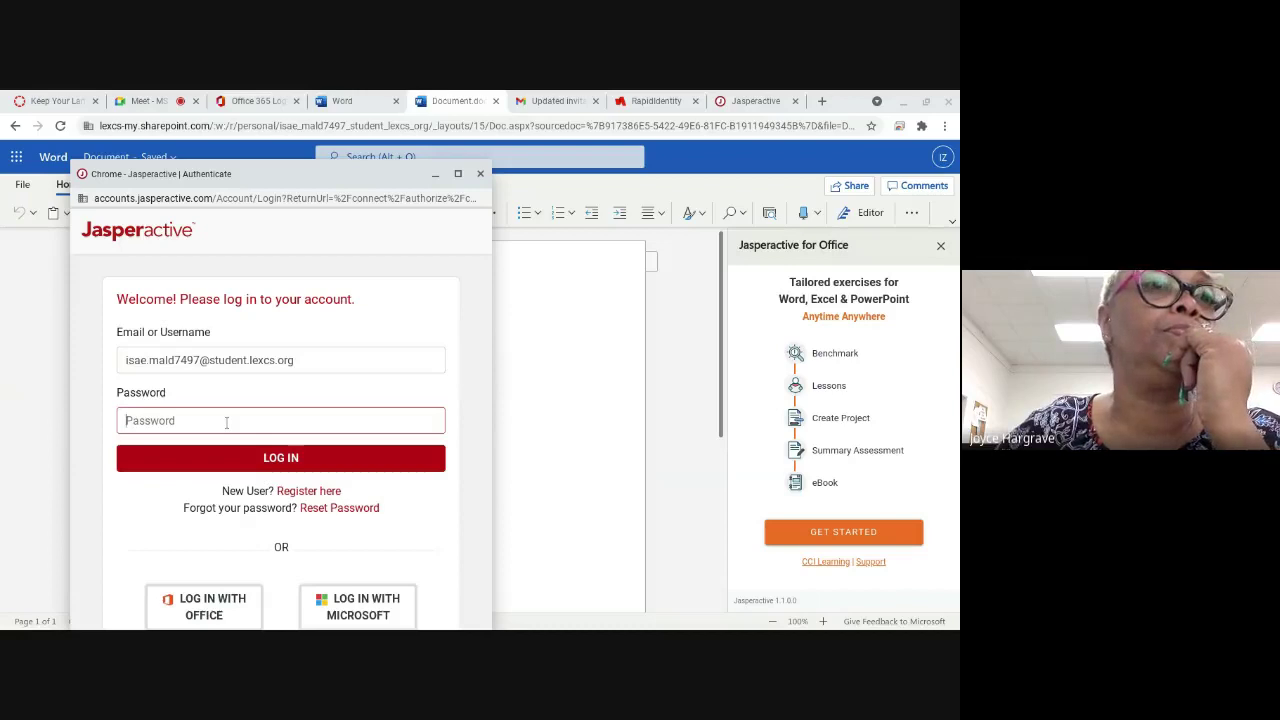
{"action": "type", "text": "*********"}
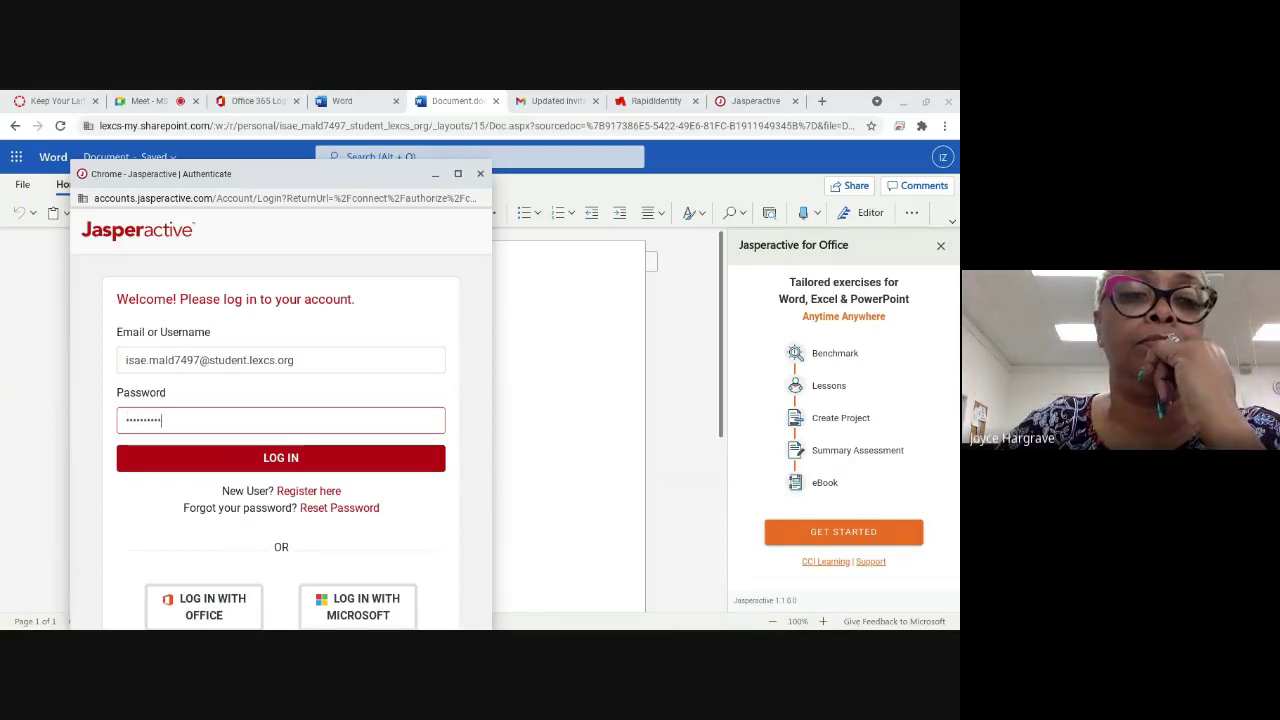
{"action": "key", "text": "Return"}
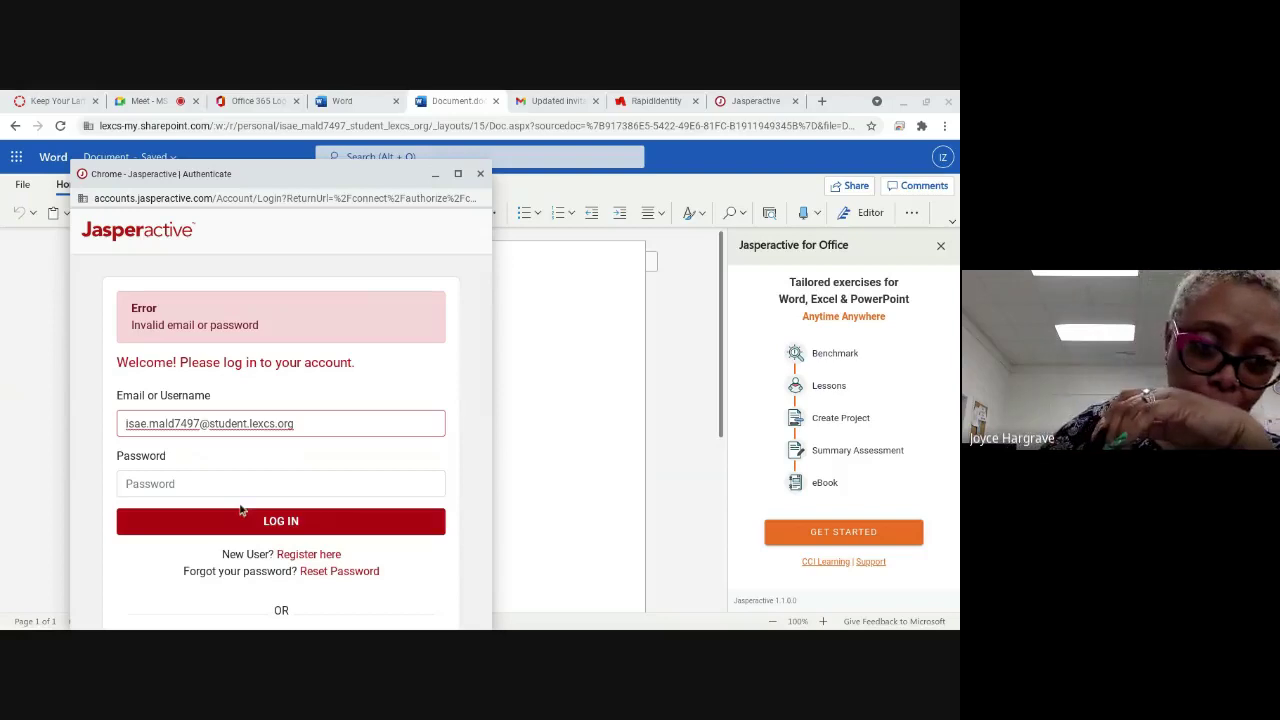
{"action": "left_click", "coordinate": [148, 101]}
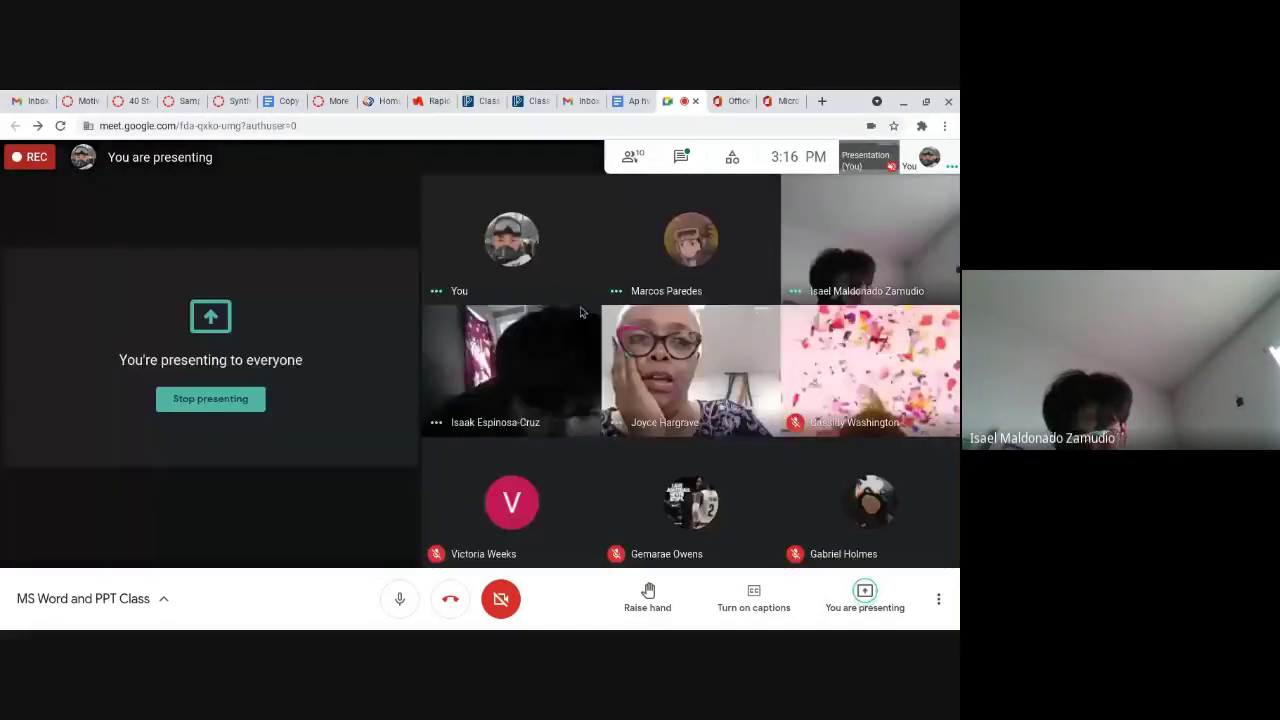
Step: Switch between the Office and Meet tabs, ending on the signed-out Office home page
{"action": "left_click", "coordinate": [730, 101]}
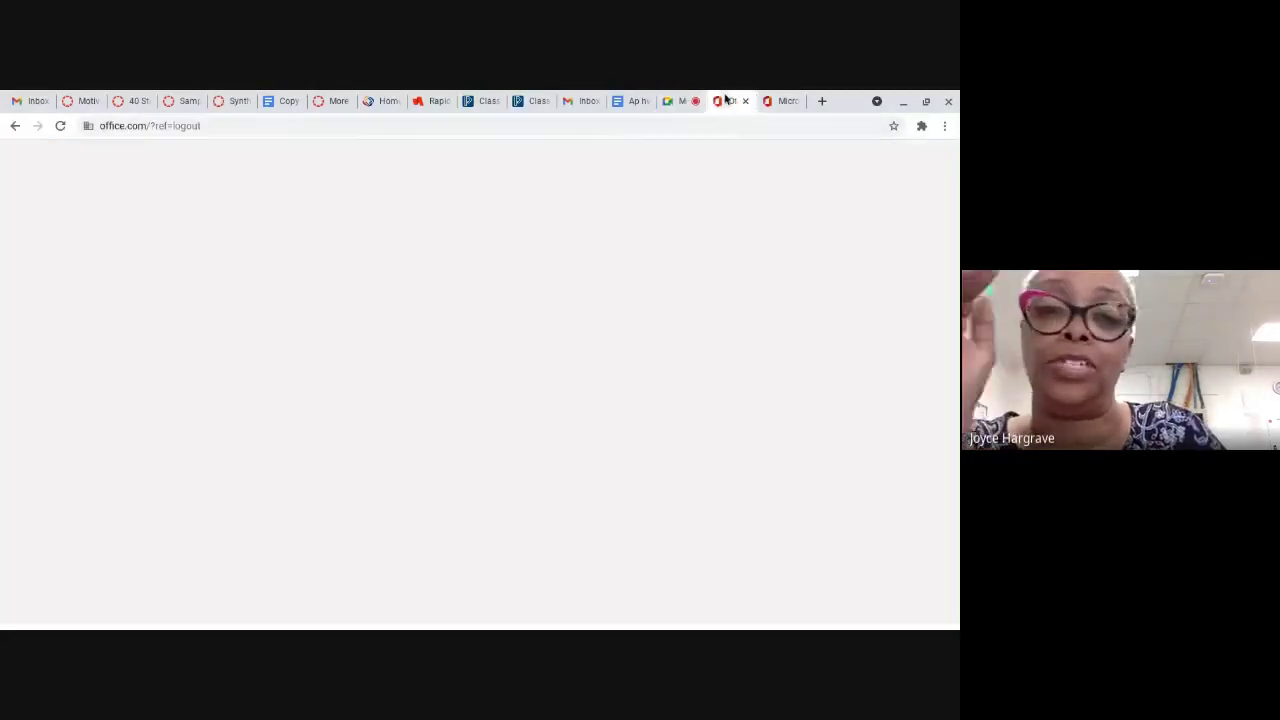
{"action": "left_click", "coordinate": [683, 101]}
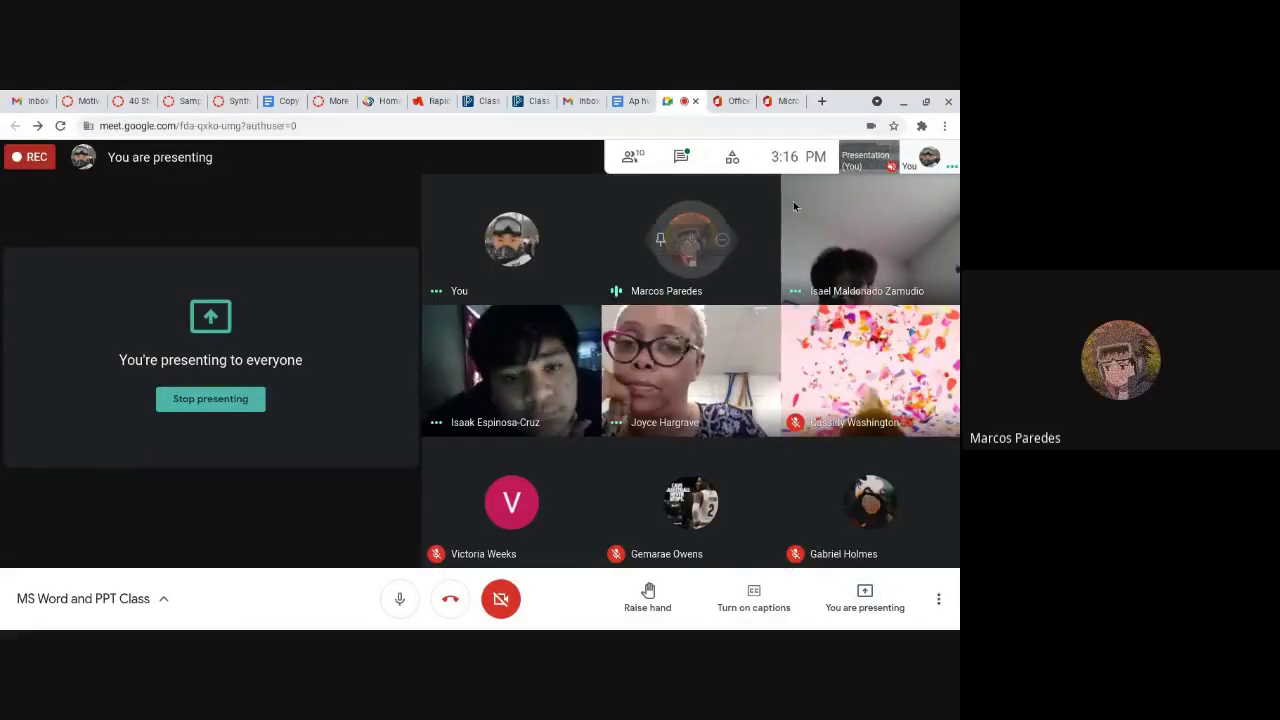
{"action": "left_click", "coordinate": [740, 101]}
Step: From the signed-in Office home, create a new blank document on the Word start page
{"action": "left_click", "coordinate": [772, 102]}
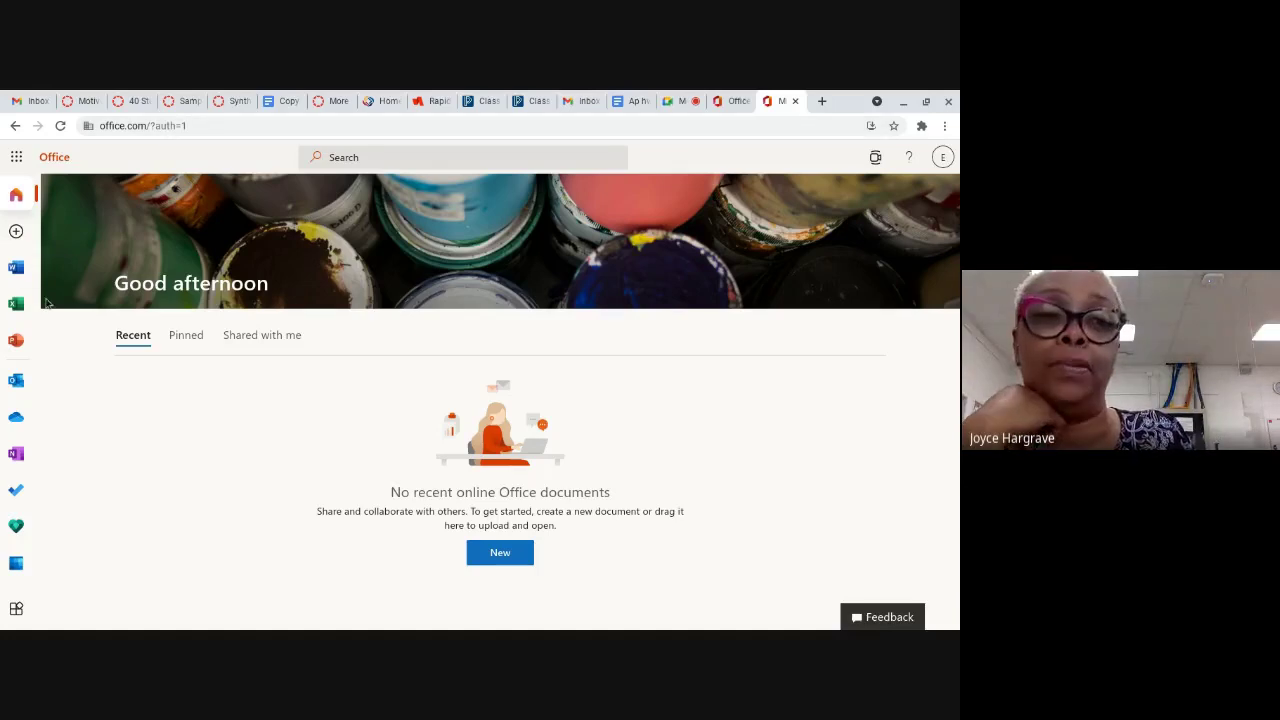
{"action": "left_click", "coordinate": [15, 268]}
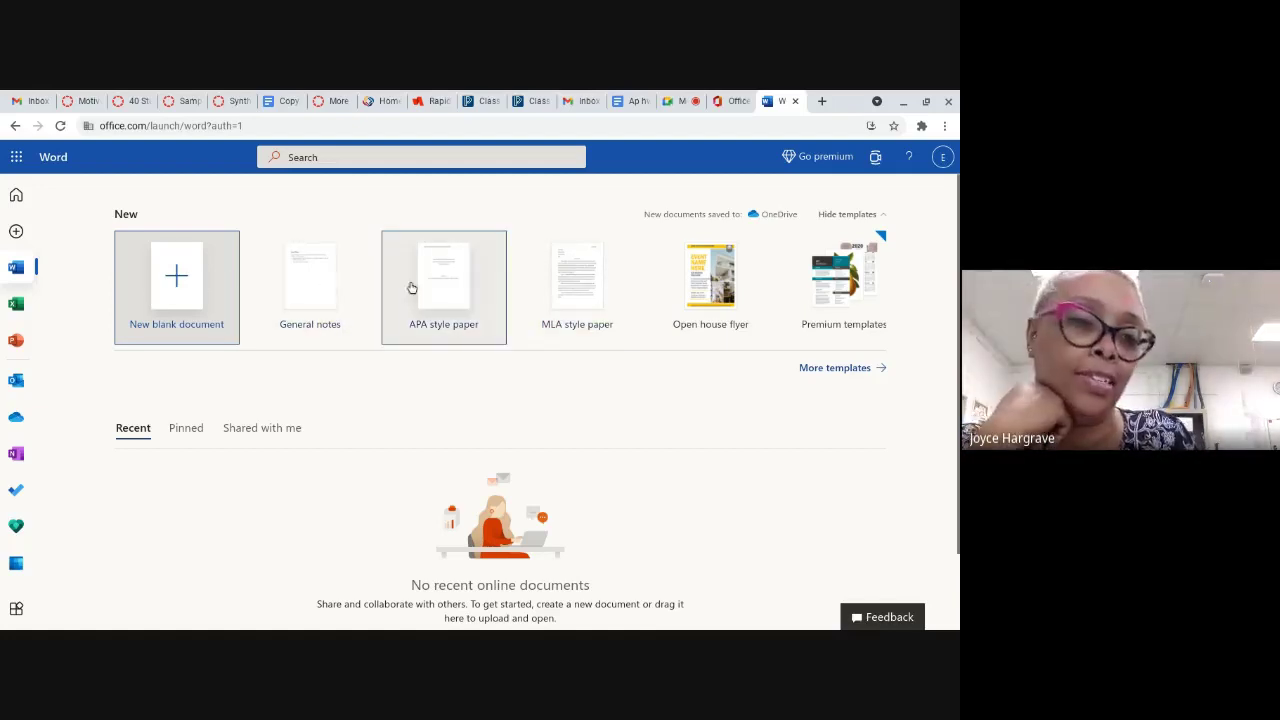
{"action": "left_click", "coordinate": [182, 305]}
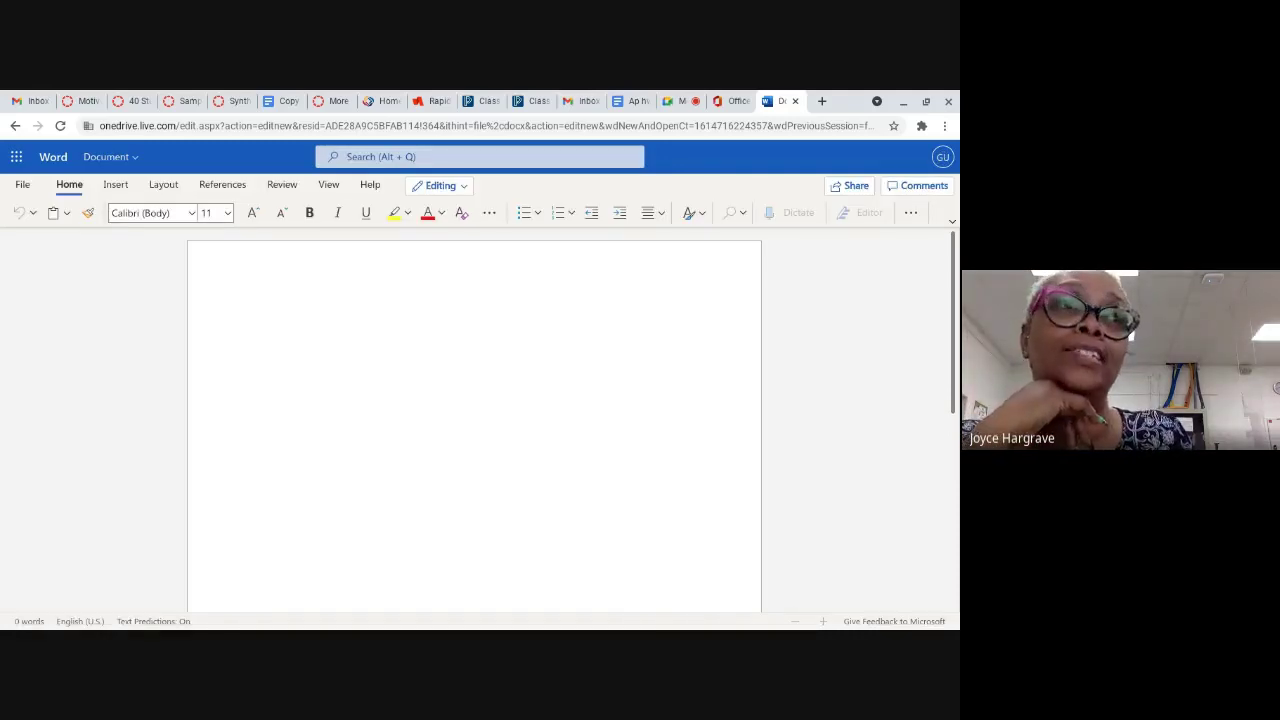
Step: Search the Office Add-ins store for 'jasperactive'
{"action": "left_click", "coordinate": [114, 187]}
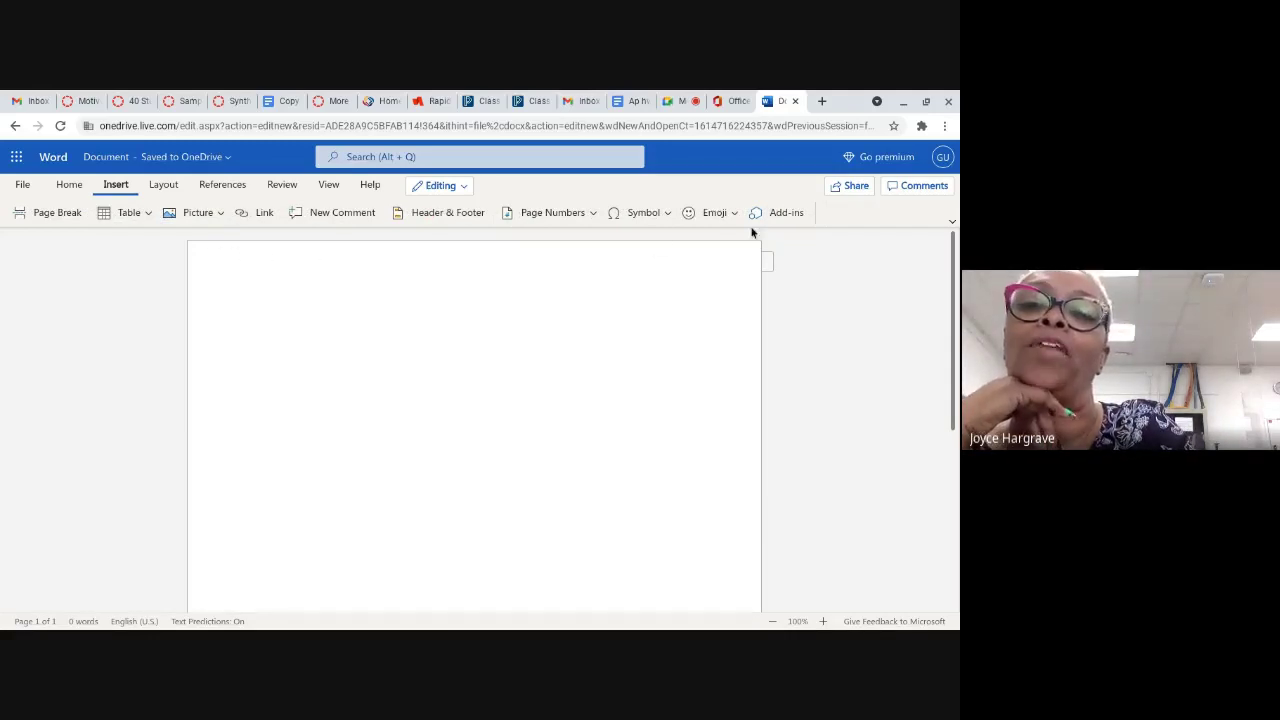
{"action": "left_click", "coordinate": [787, 215]}
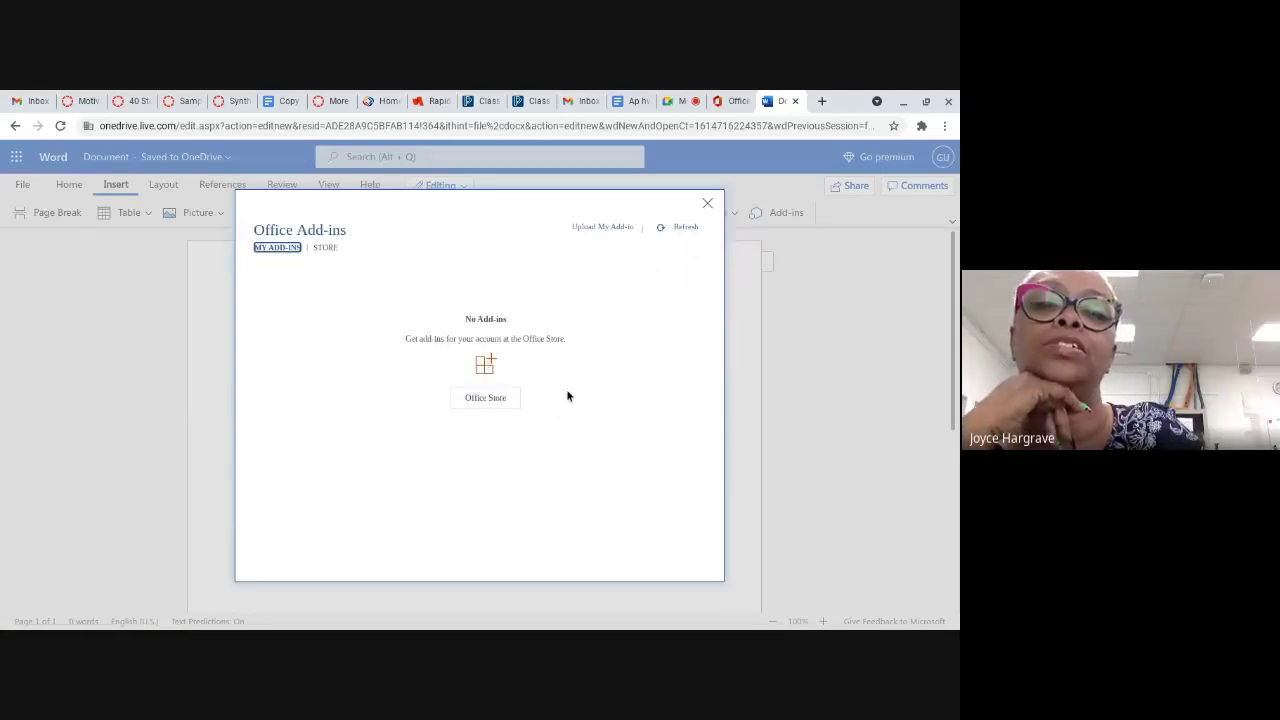
{"action": "left_click", "coordinate": [325, 247]}
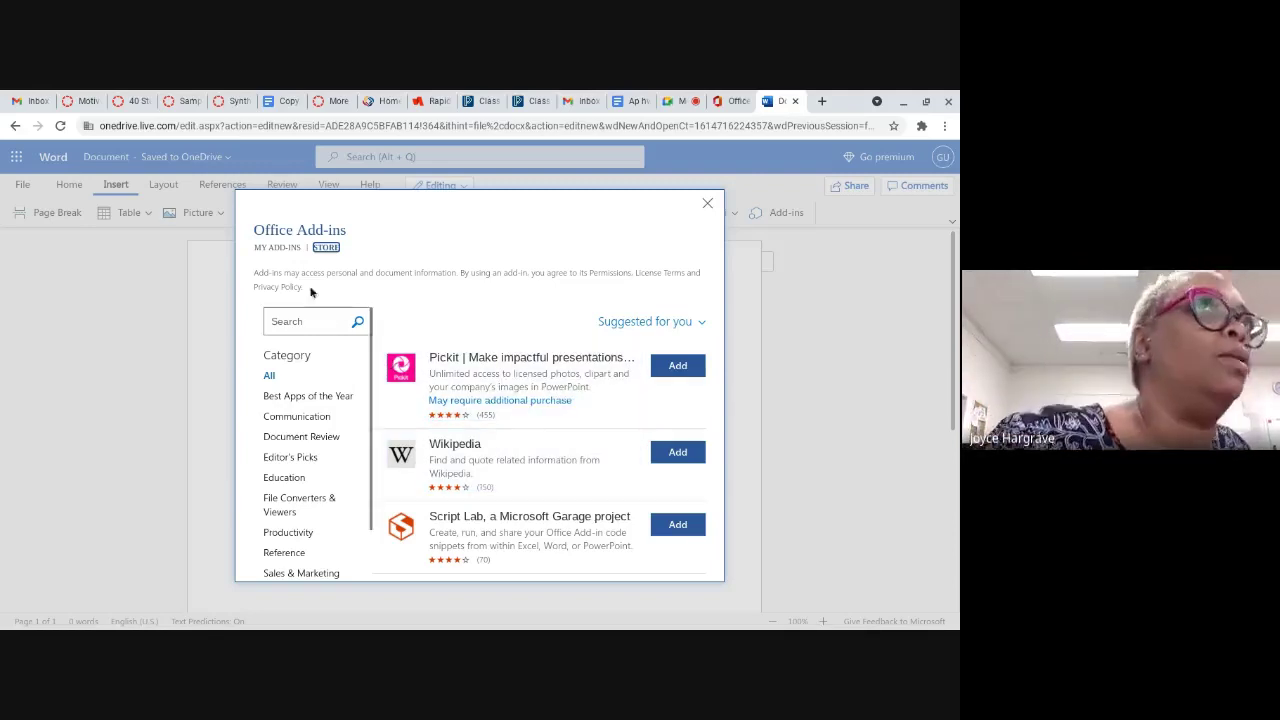
{"action": "left_click", "coordinate": [324, 314]}
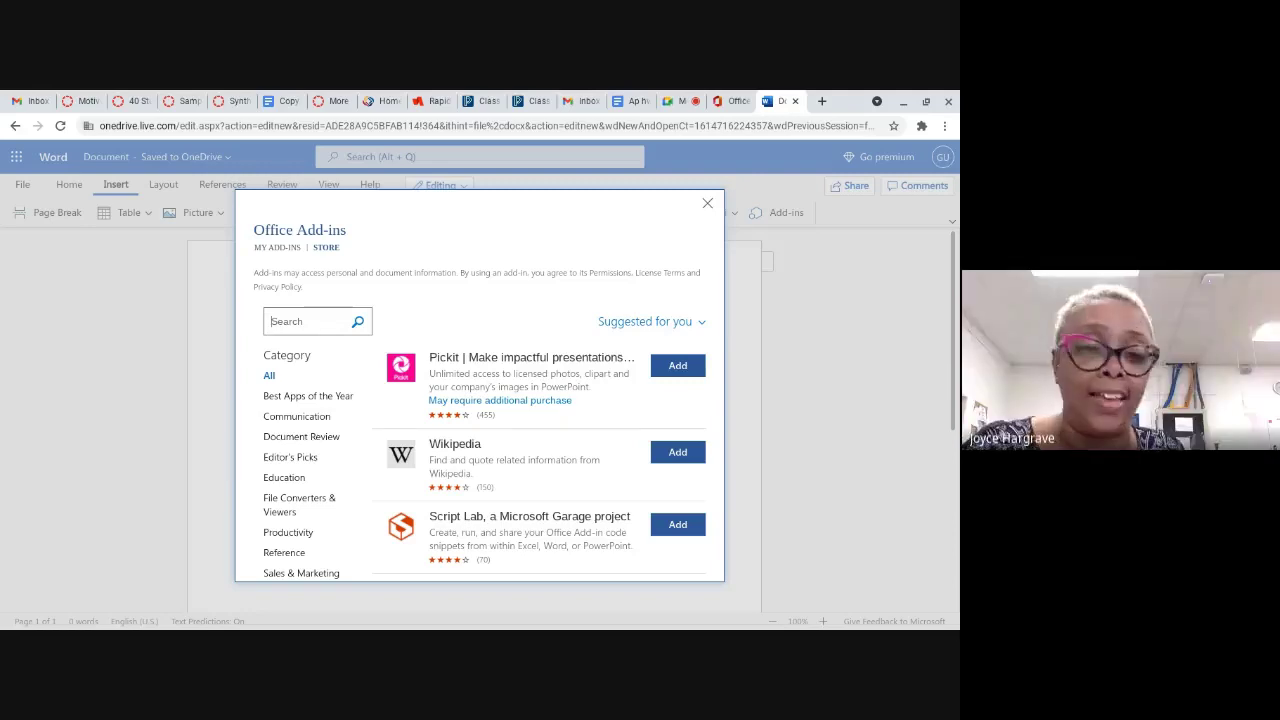
{"action": "type", "text": "jas"}
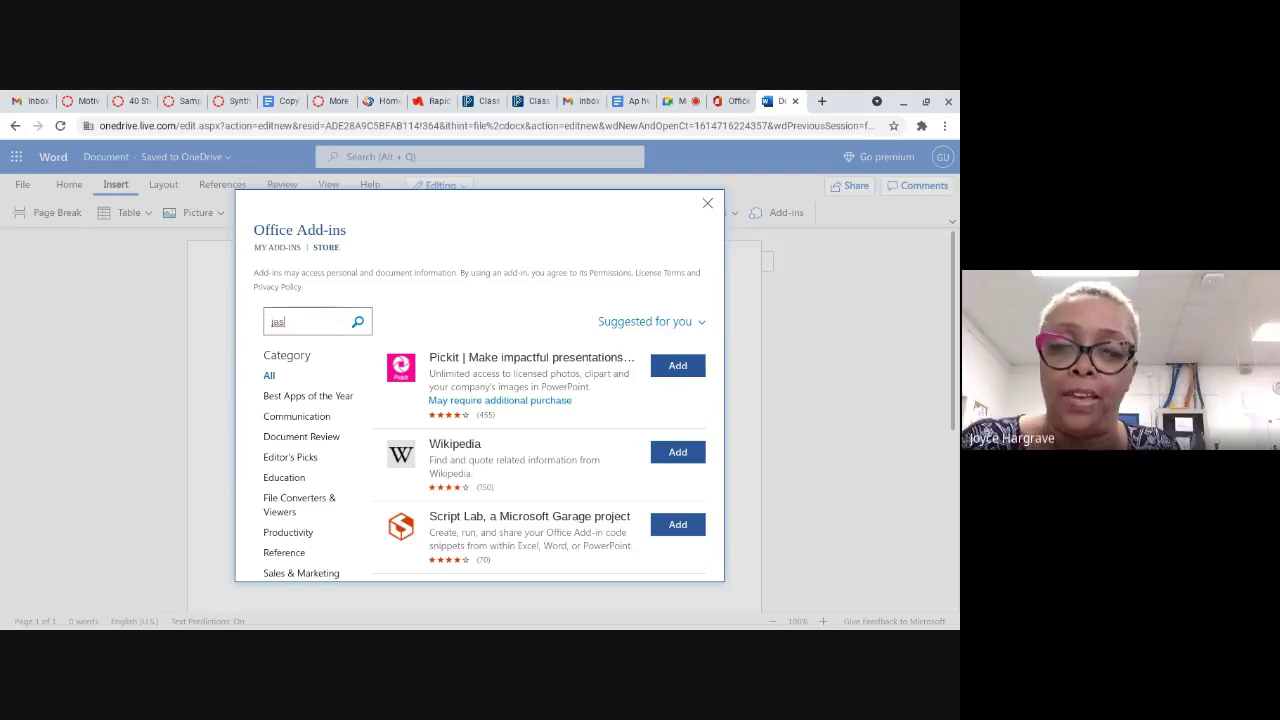
{"action": "type", "text": "pr"}
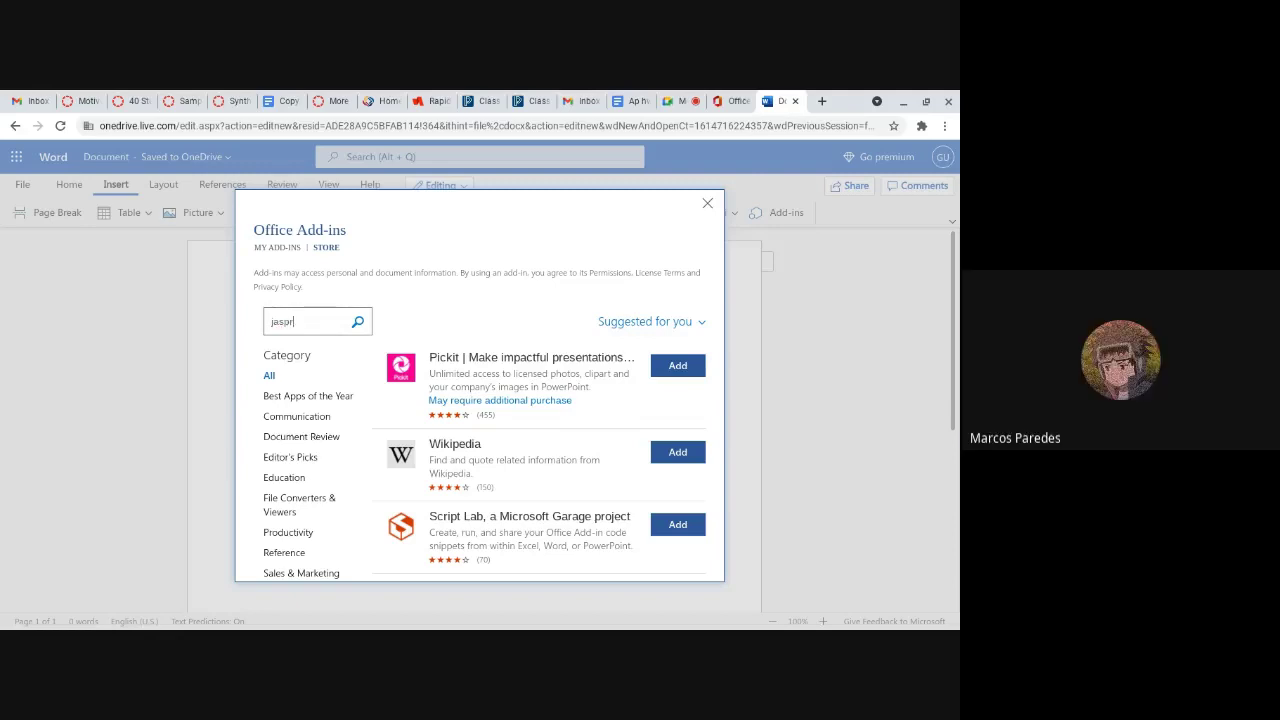
{"action": "key", "text": "BackSpace"}
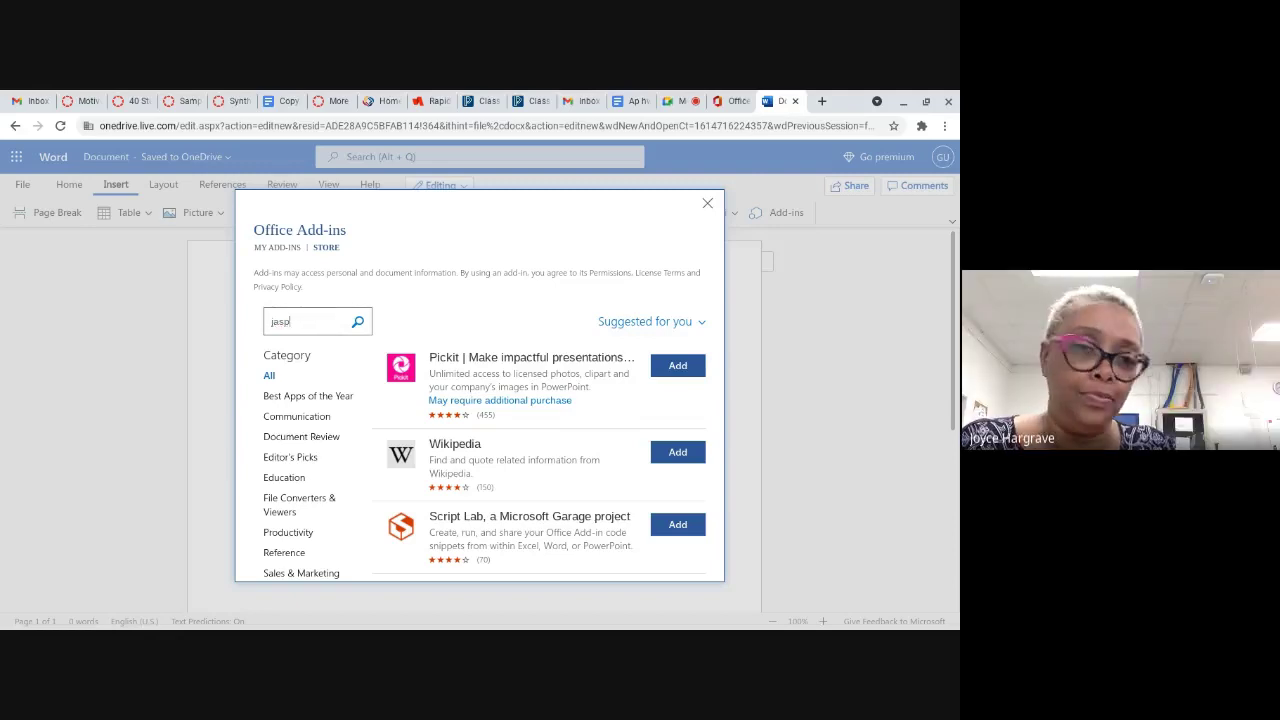
{"action": "type", "text": "ee"}
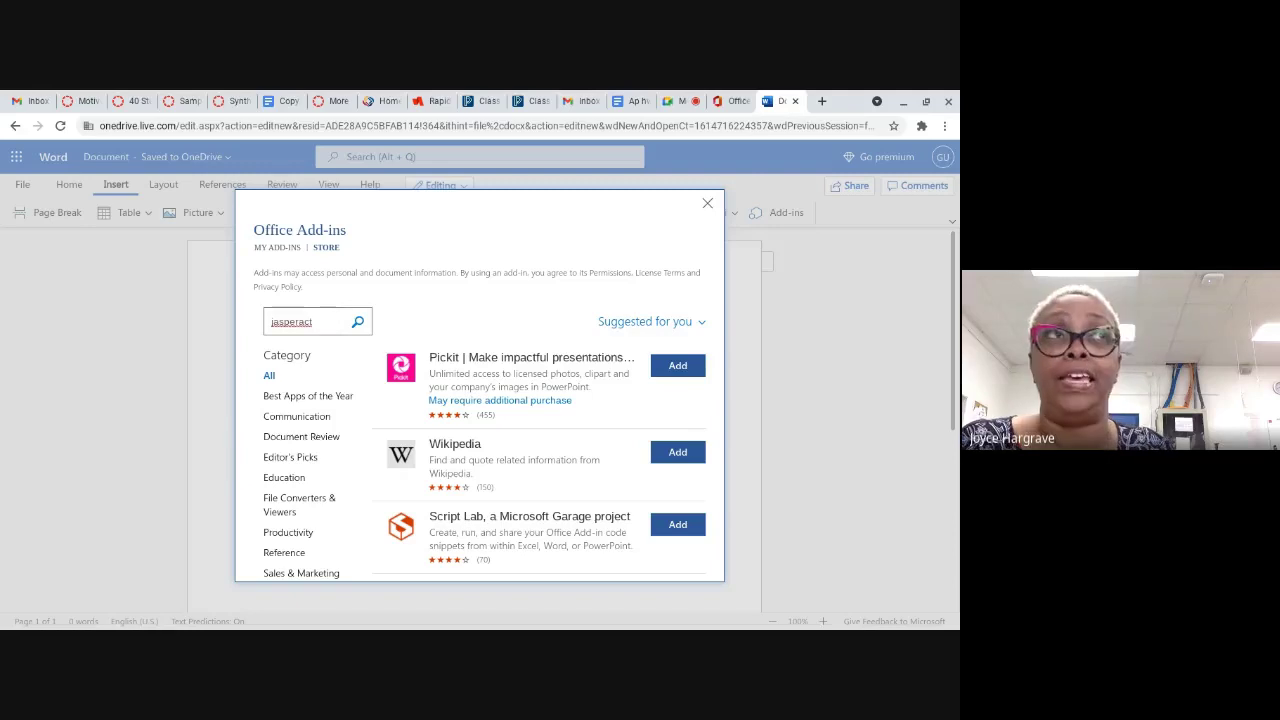
{"action": "type", "text": "i"}
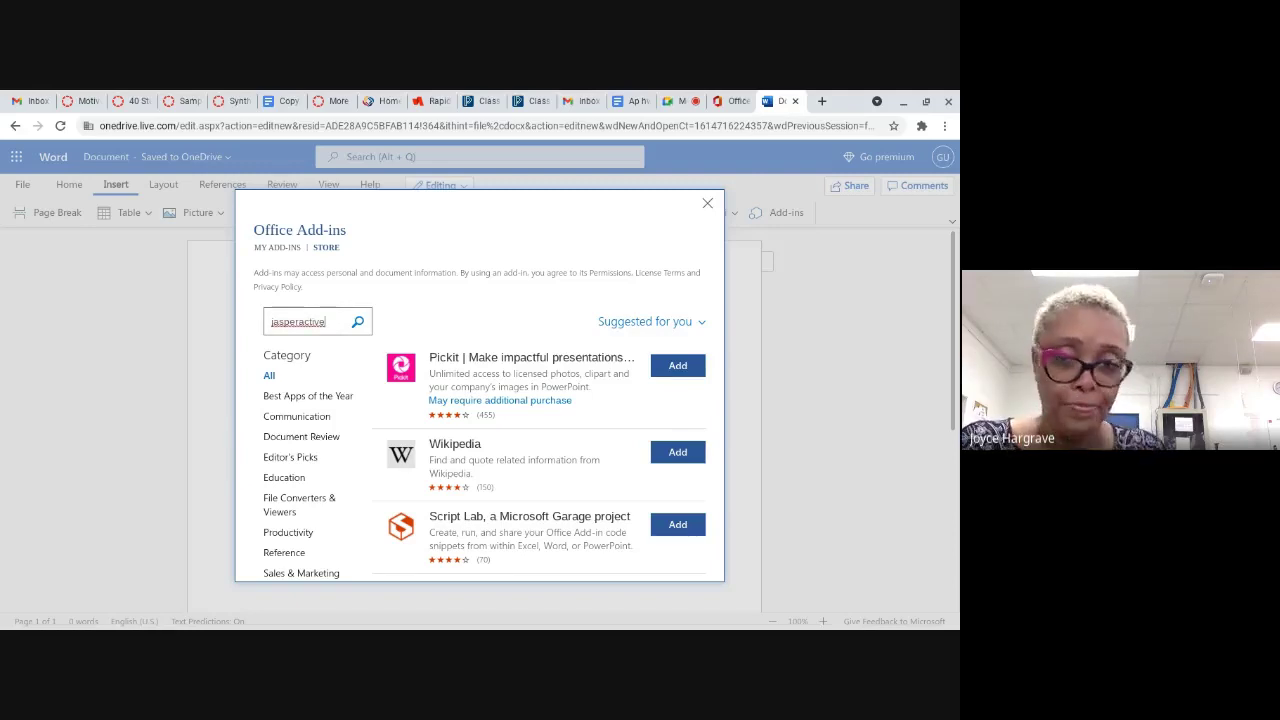
{"action": "type", "text": "ve"}
{"action": "key", "text": "Return"}
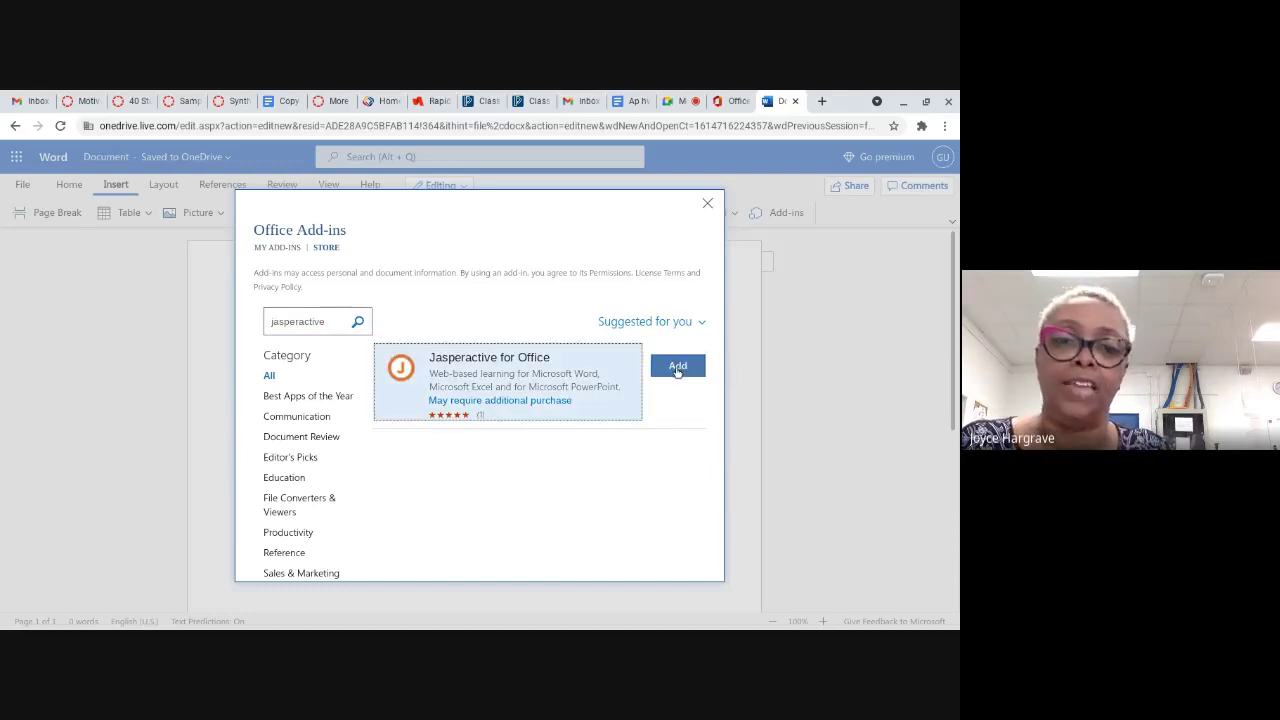
Step: Add Jasperactive for Office, agreeing to its terms and conditions
{"action": "left_click", "coordinate": [678, 368]}
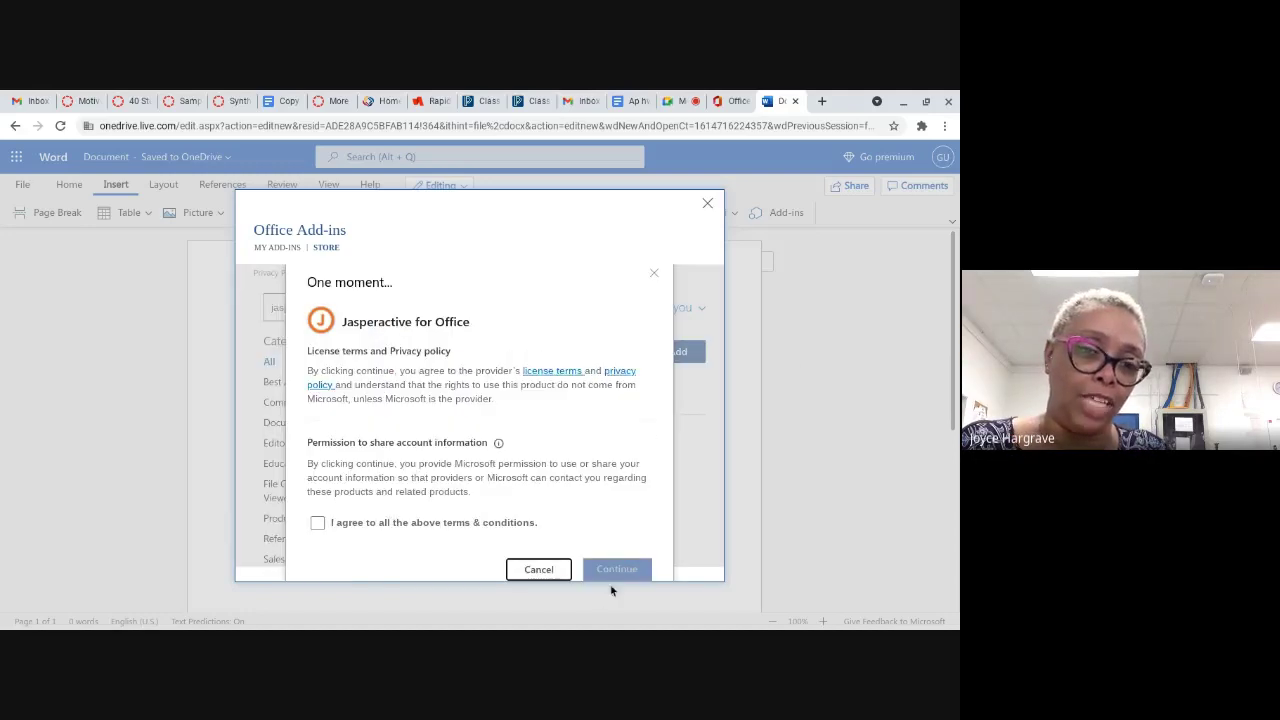
{"action": "left_click", "coordinate": [317, 522]}
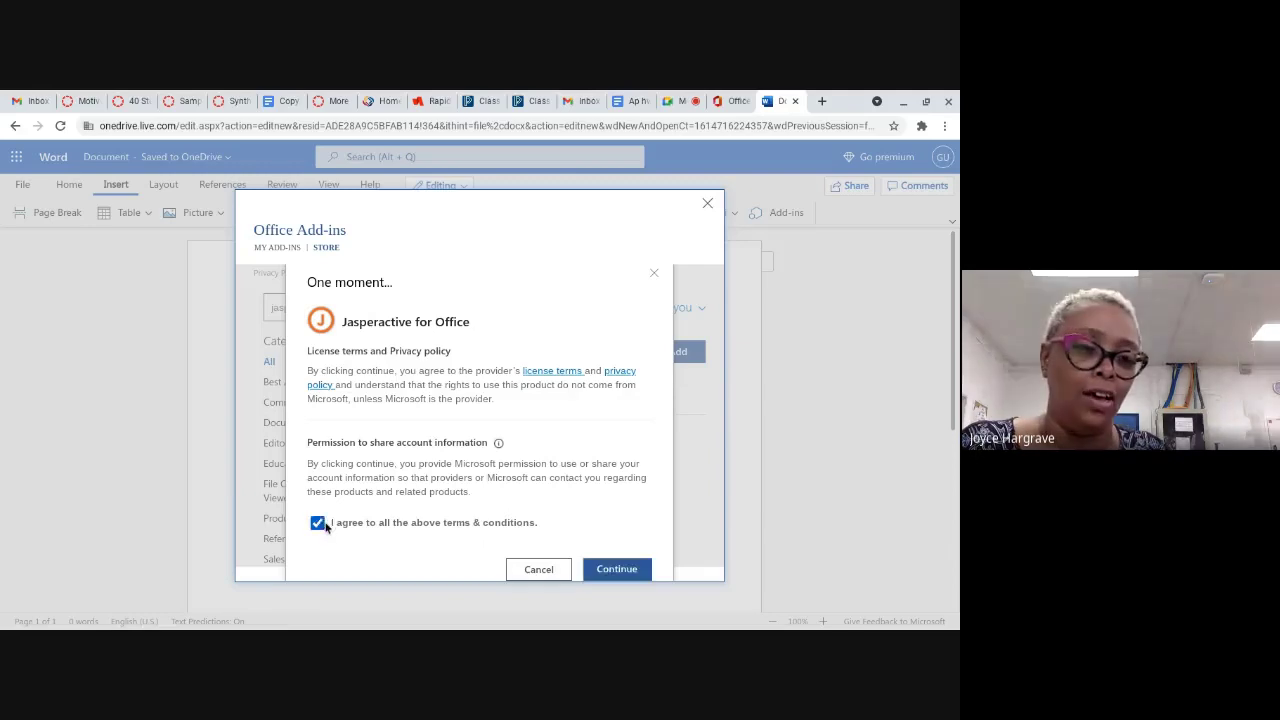
{"action": "left_click", "coordinate": [634, 579]}
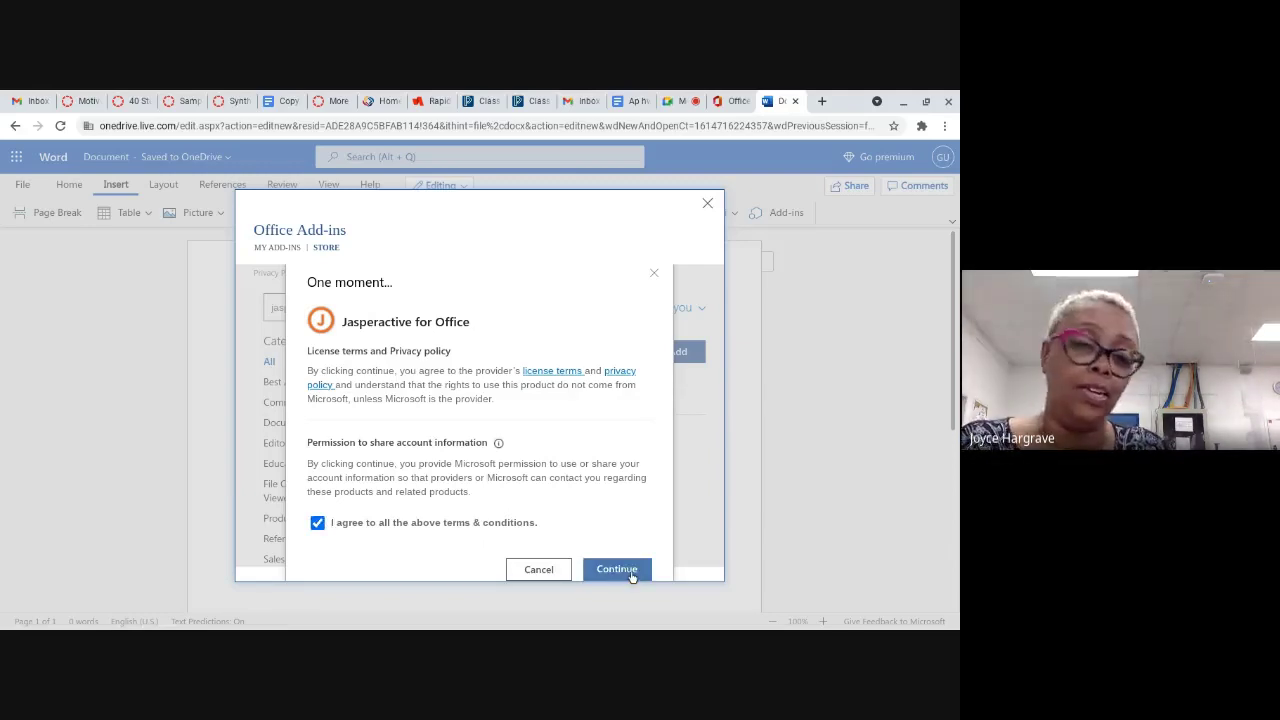
{"action": "left_click", "coordinate": [632, 577]}
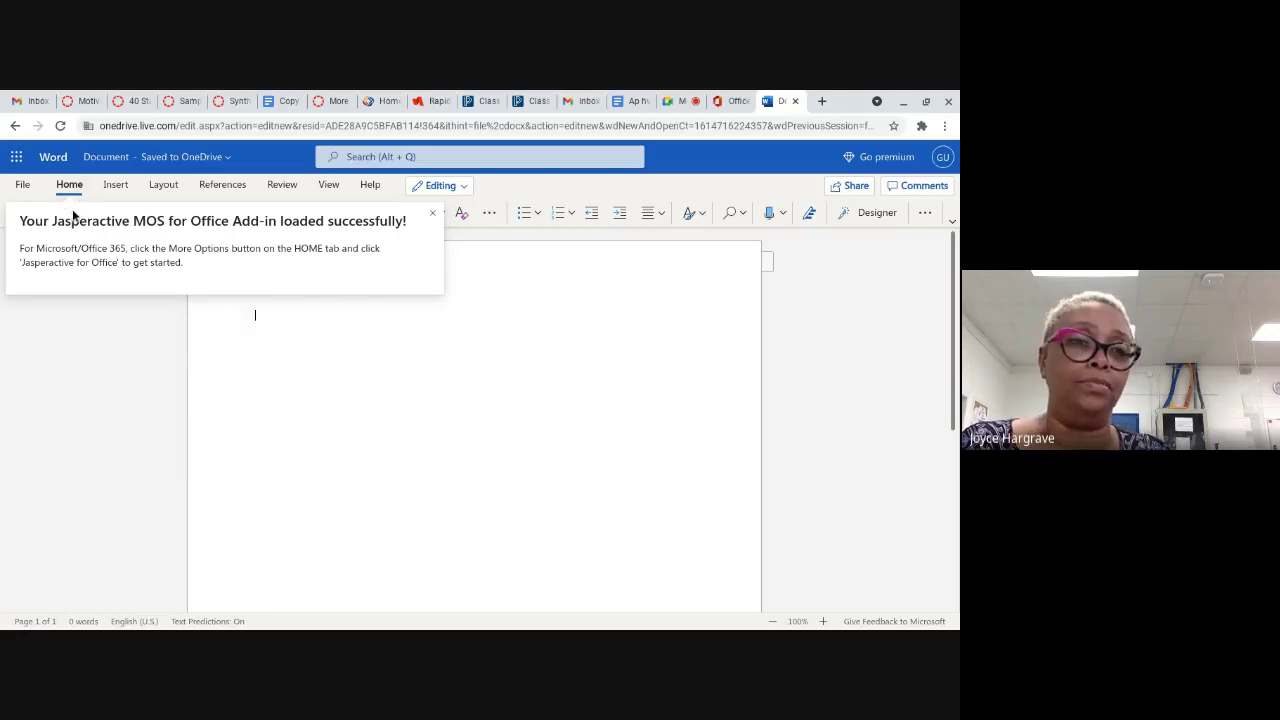
Step: Dismiss the load notification and launch Jasperactive for Office from the Home ribbon's More options
{"action": "left_click", "coordinate": [432, 213]}
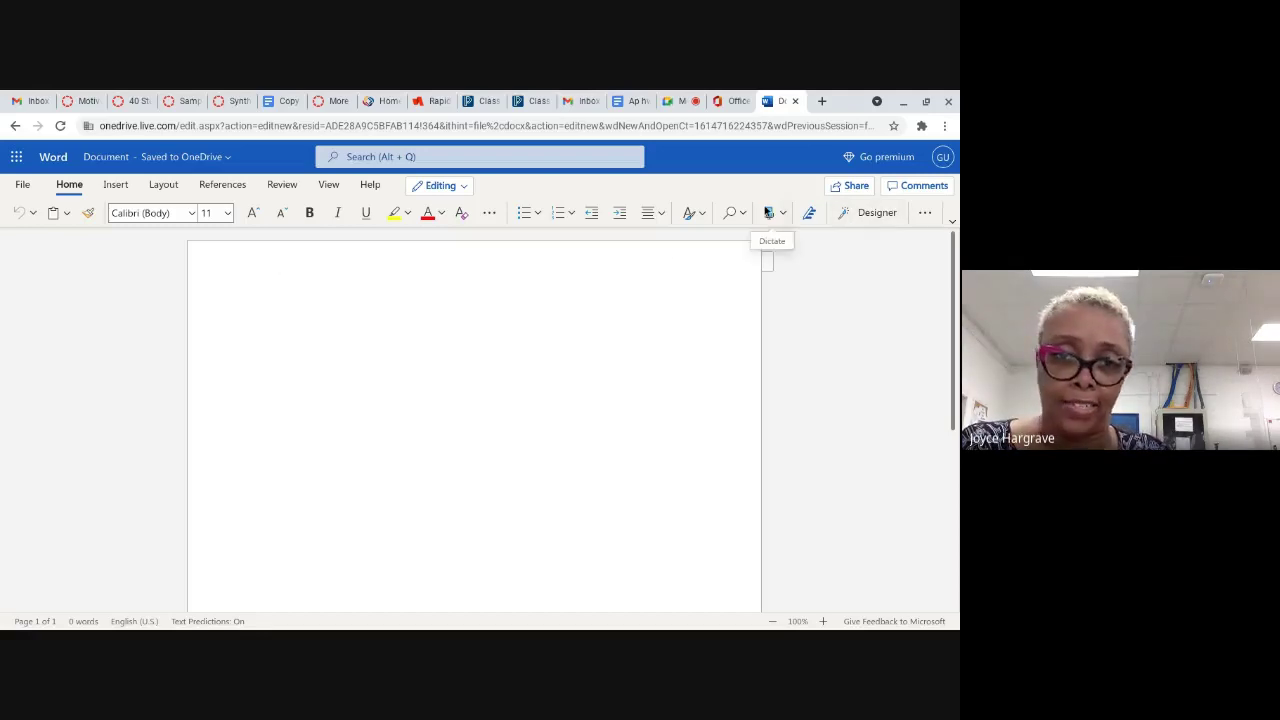
{"action": "left_click", "coordinate": [927, 214]}
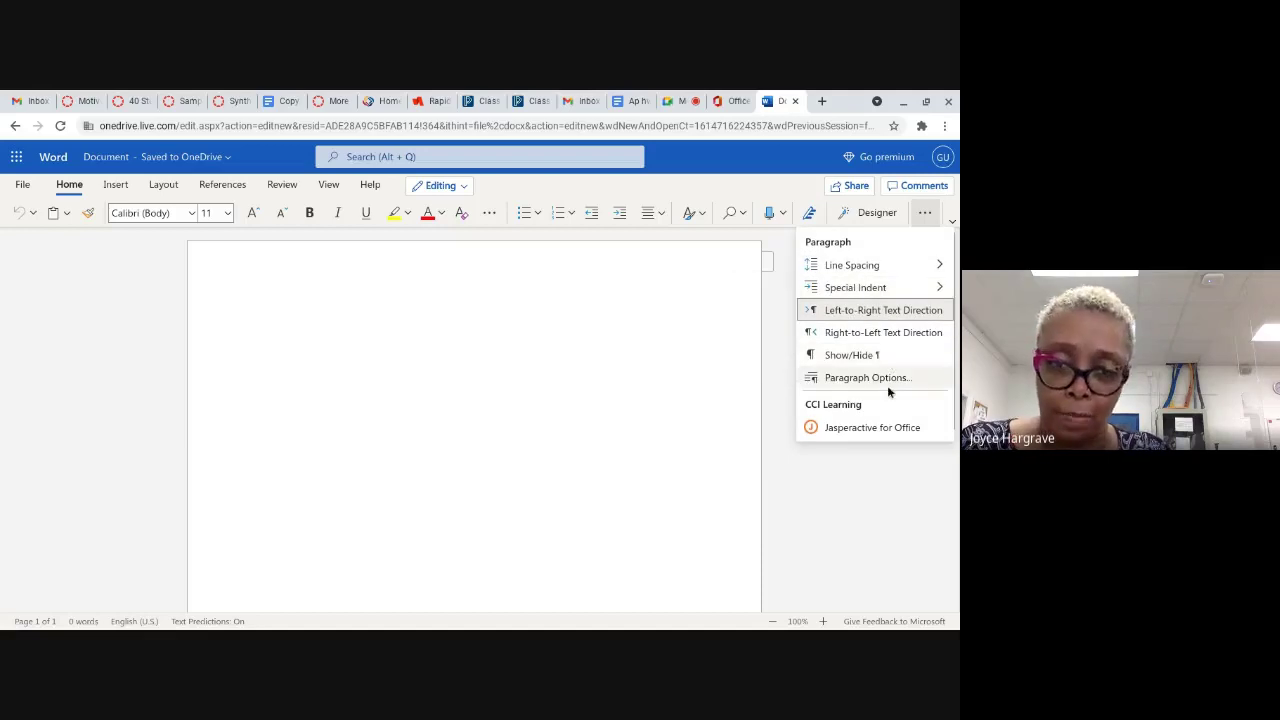
{"action": "left_click", "coordinate": [881, 435]}
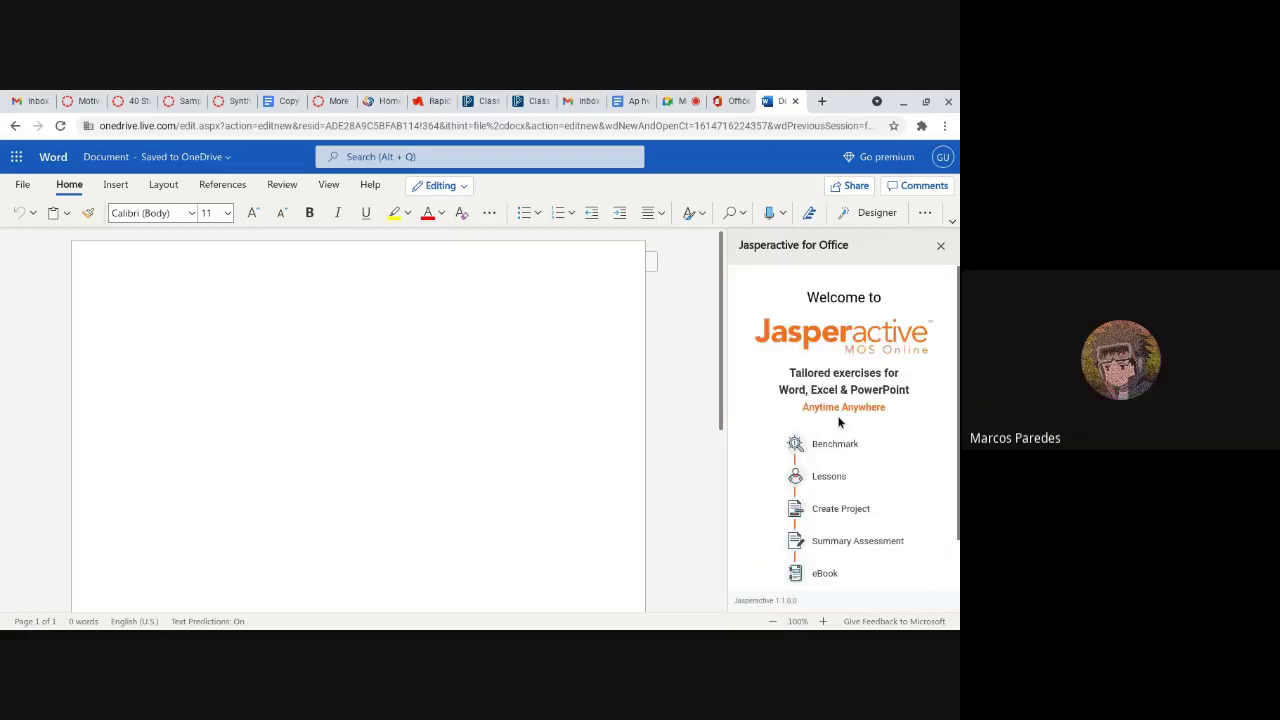
{"action": "scroll", "coordinate": [811, 503], "scroll_direction": "down", "scroll_amount": 2}
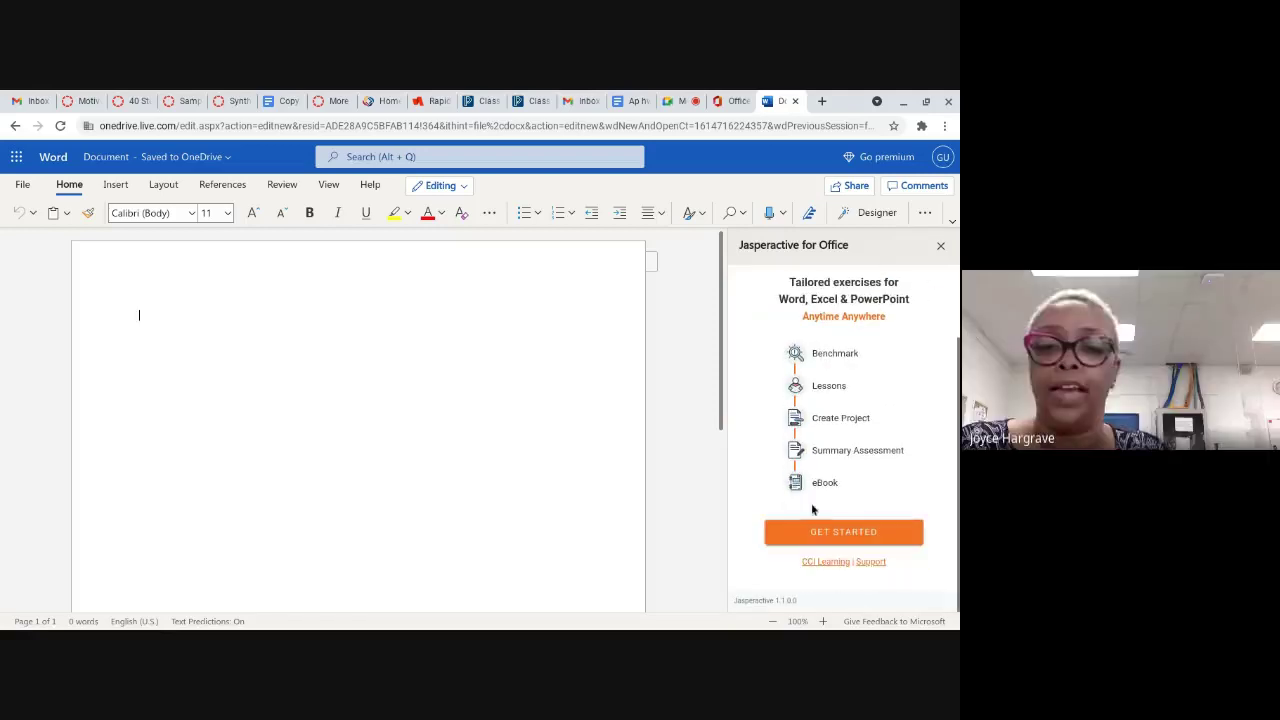
Step: Begin using Jasperactive for Office from its welcome pane
{"action": "left_click", "coordinate": [873, 535]}
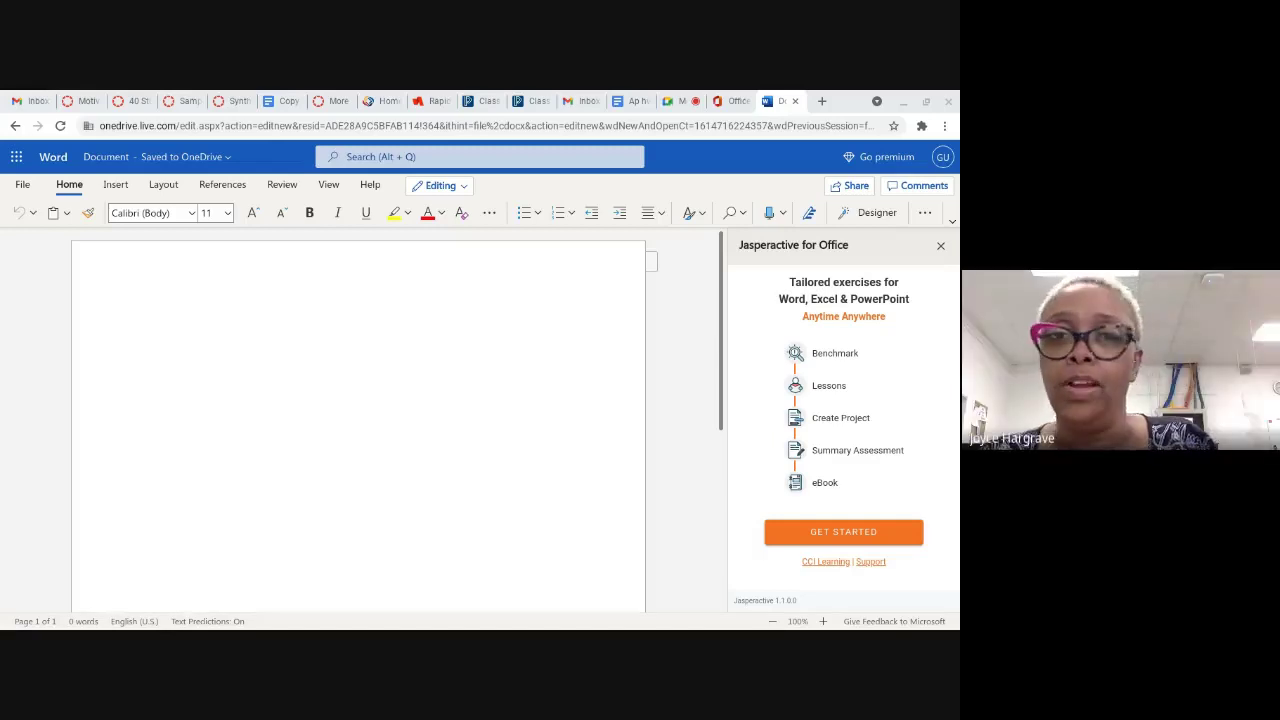
Step: Check in Meet that the screen is still being presented, then return to the Word document
{"action": "left_click", "coordinate": [680, 103]}
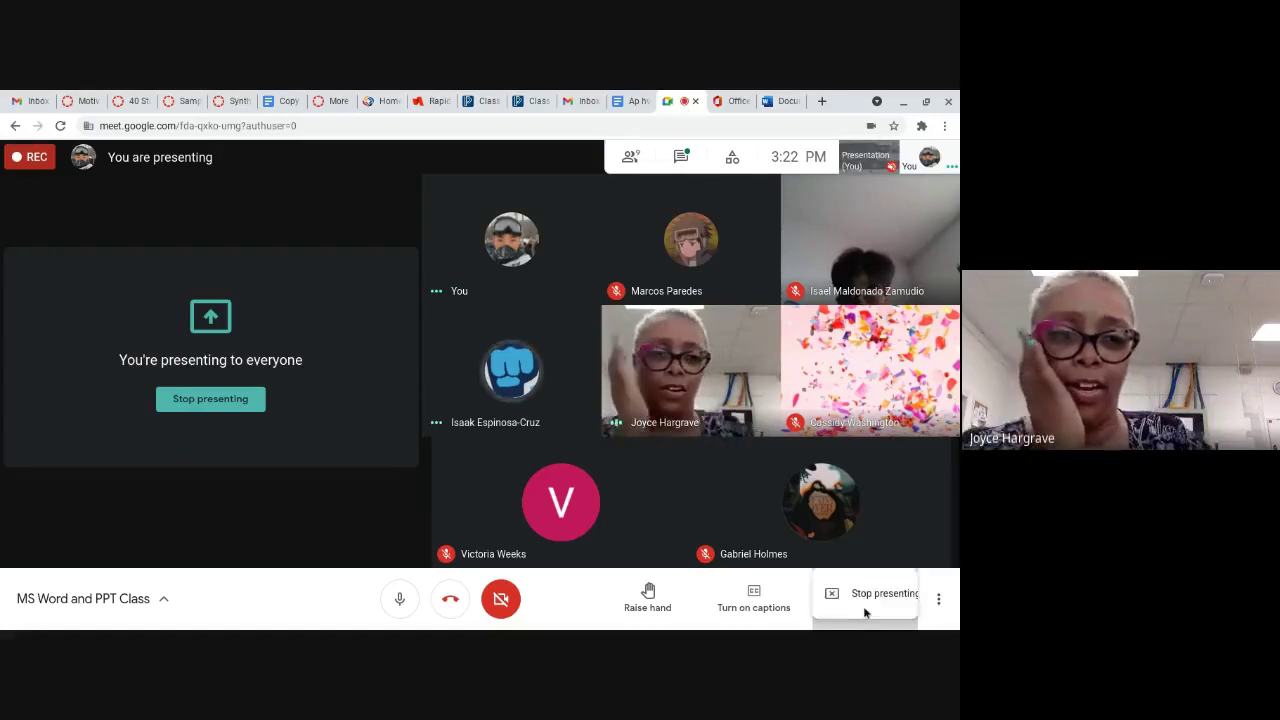
{"action": "left_click", "coordinate": [845, 610]}
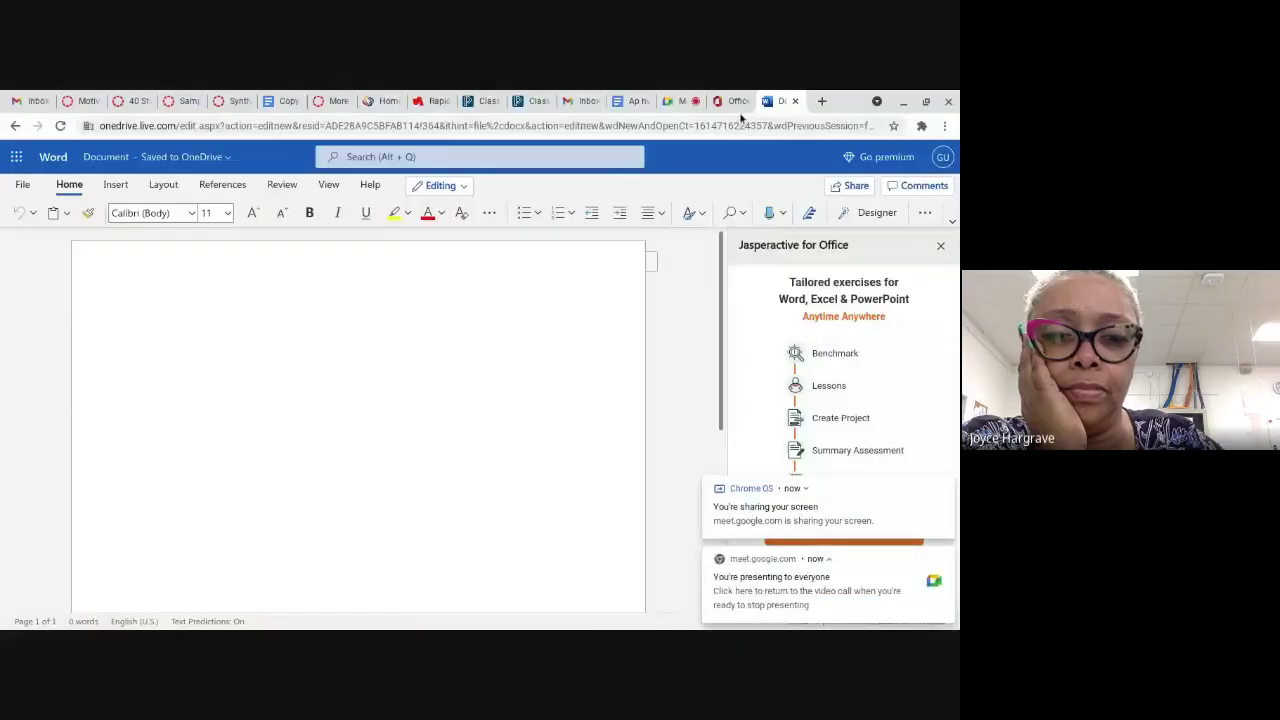
{"action": "left_click", "coordinate": [735, 102]}
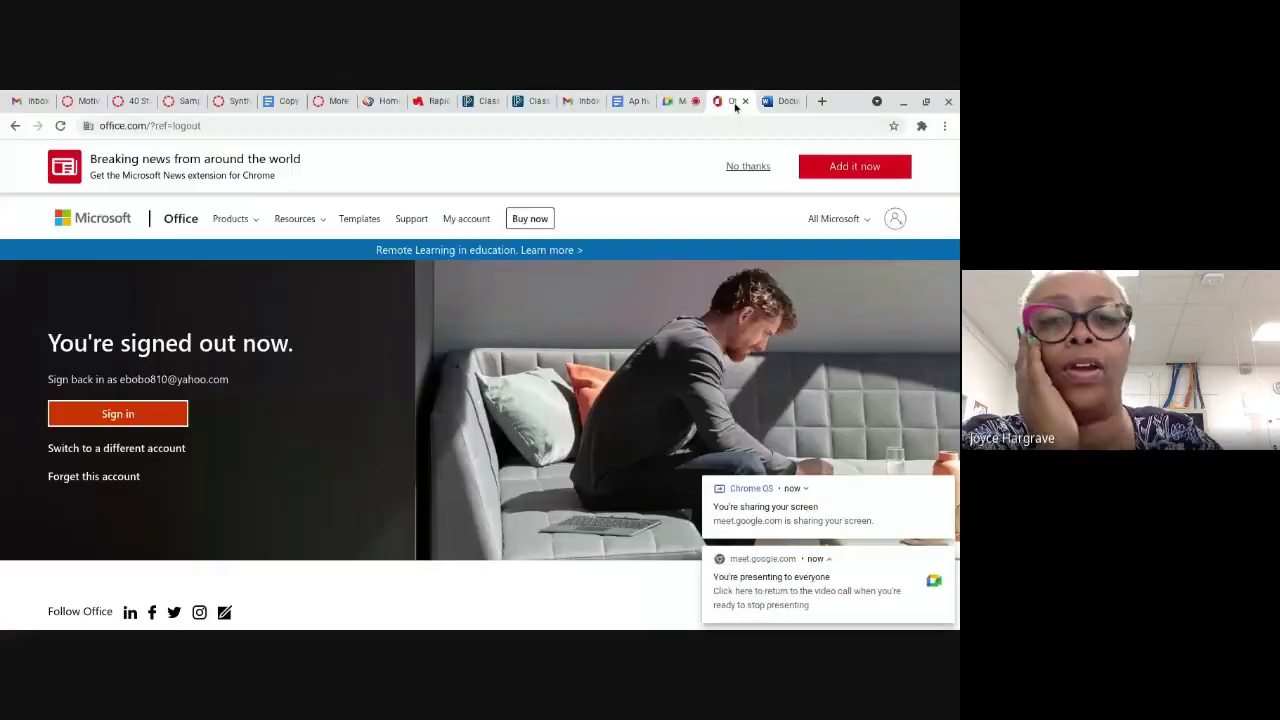
{"action": "left_click", "coordinate": [782, 102]}
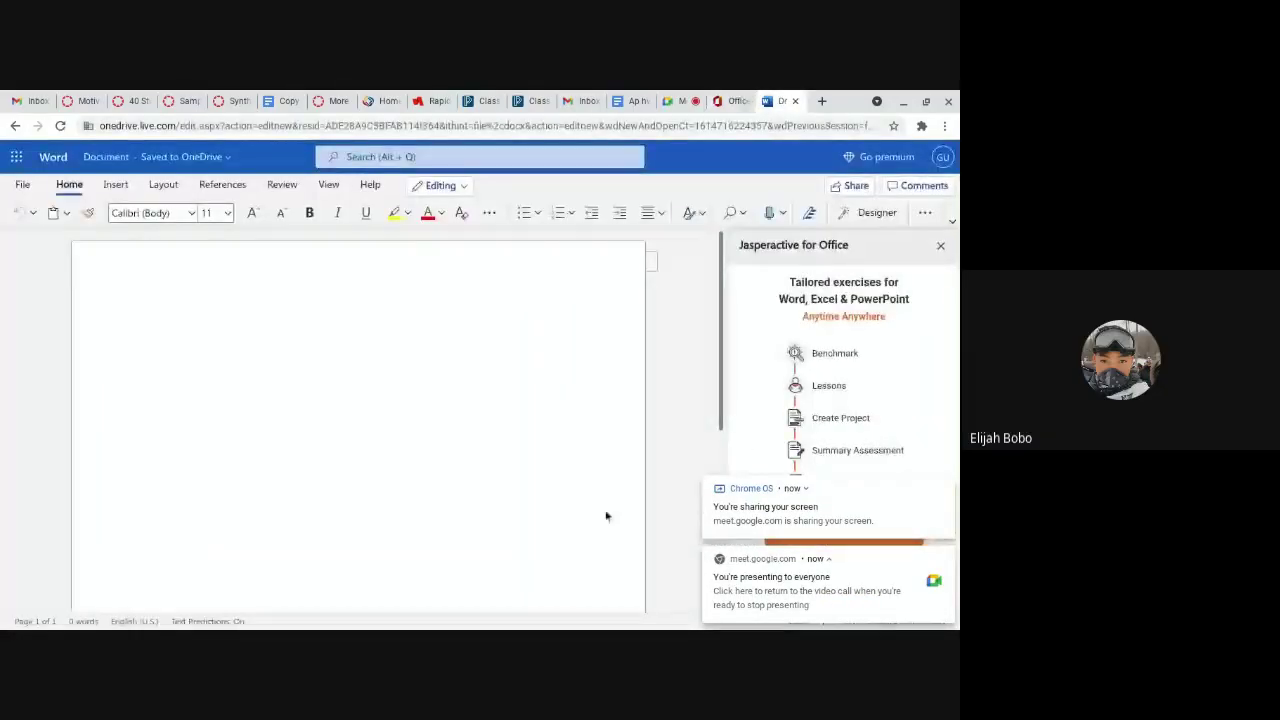
Step: Dismiss the sharing notification, start the Jasperactive sign-in, and recheck presenting in Meet
{"action": "left_click", "coordinate": [947, 556]}
{"action": "left_click", "coordinate": [845, 532]}
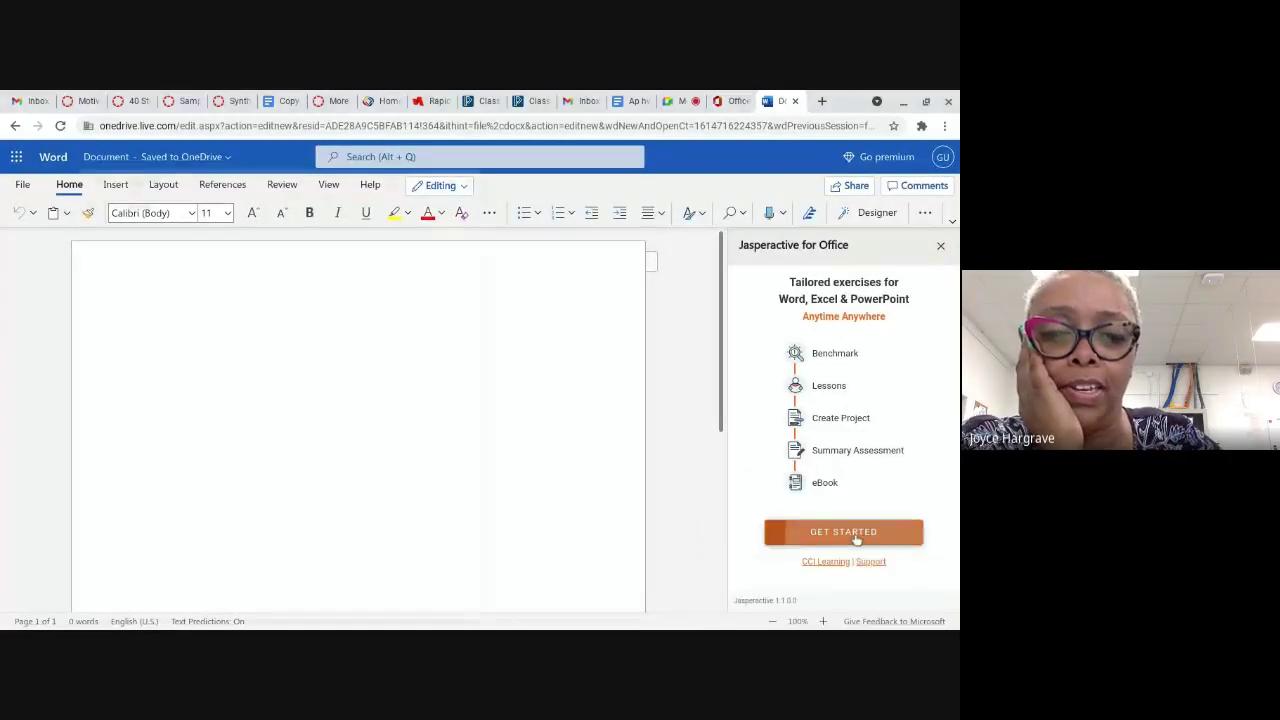
{"action": "left_click", "coordinate": [672, 104]}
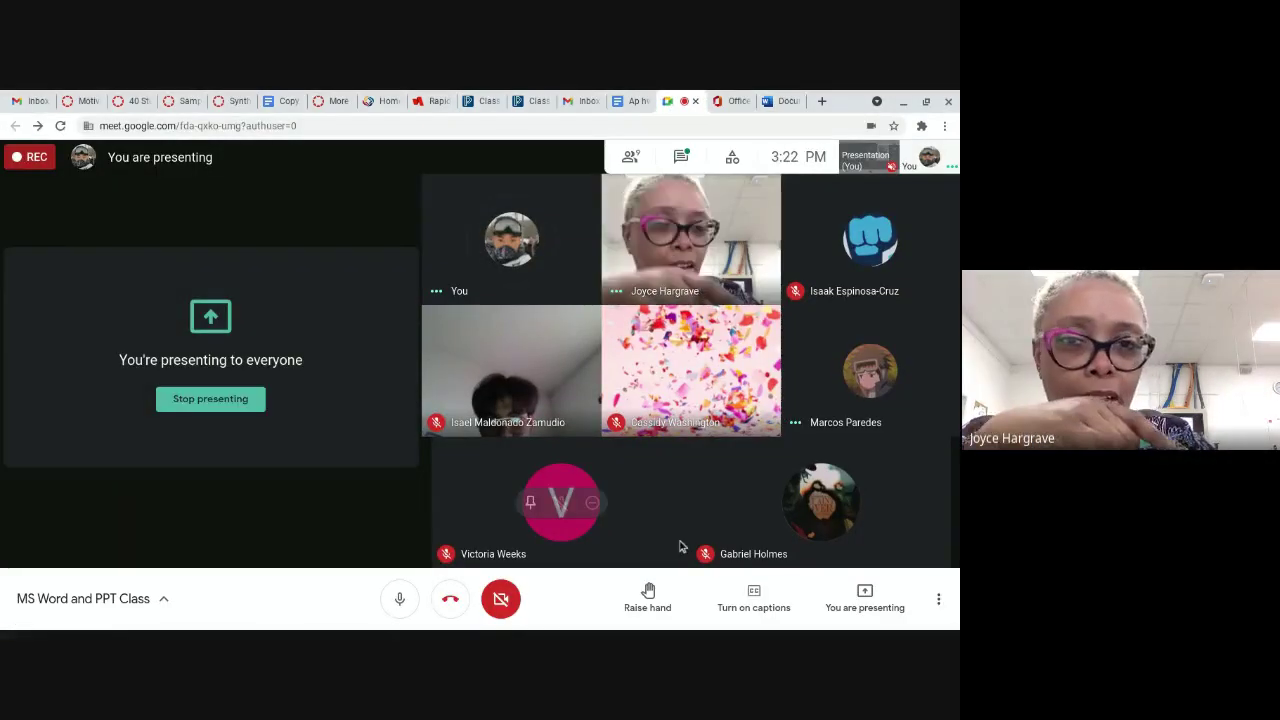
{"action": "left_click", "coordinate": [853, 600]}
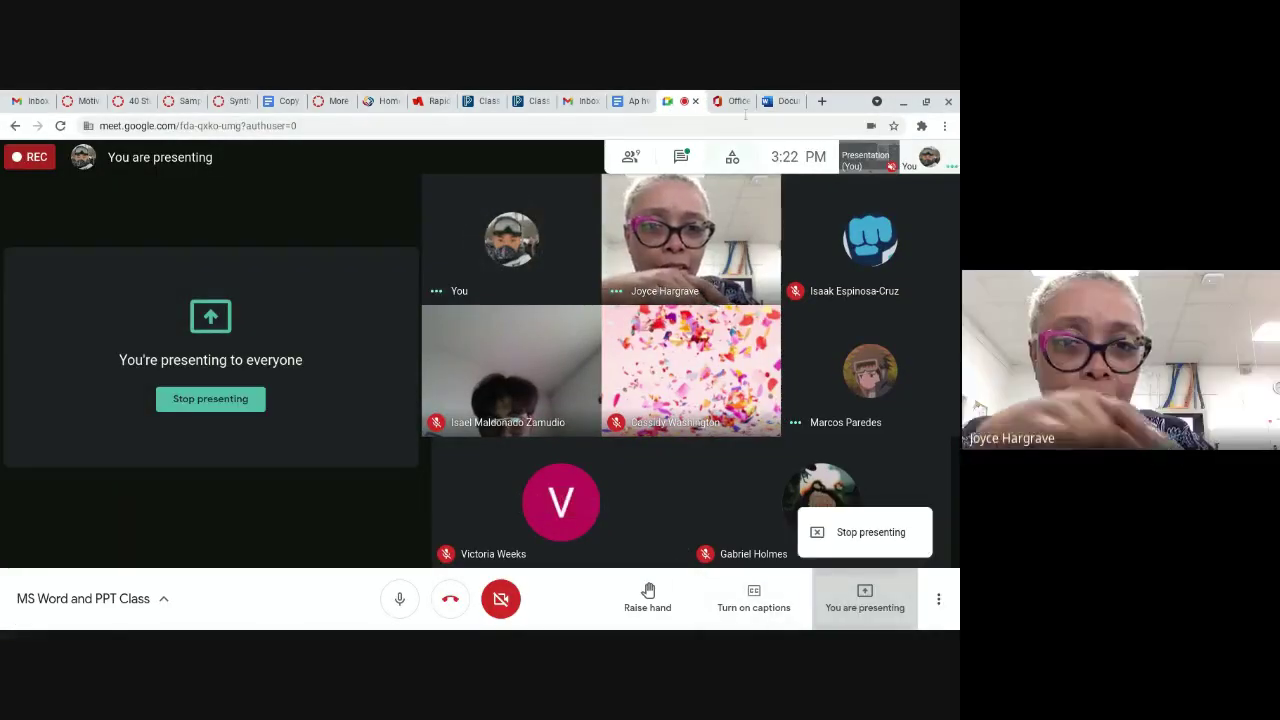
{"action": "left_click", "coordinate": [772, 100]}
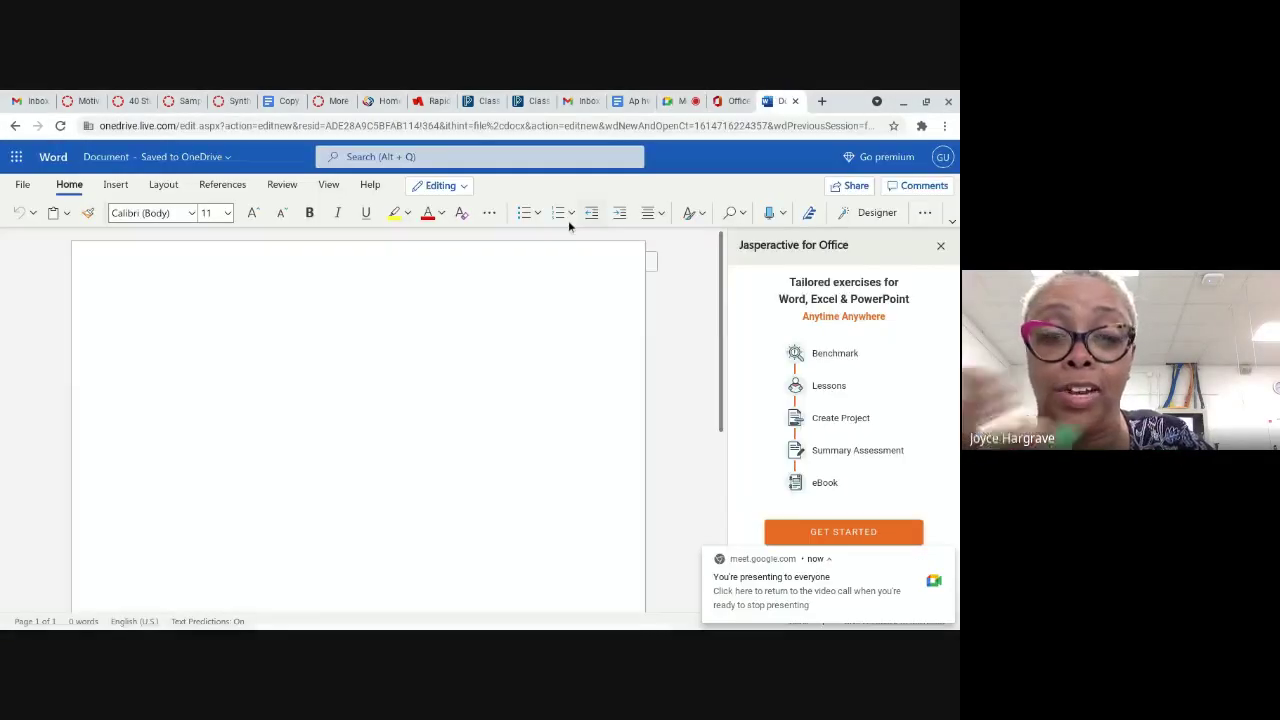
Step: Open the Jasperactive registration form as a Learner/Student
{"action": "left_click", "coordinate": [799, 535]}
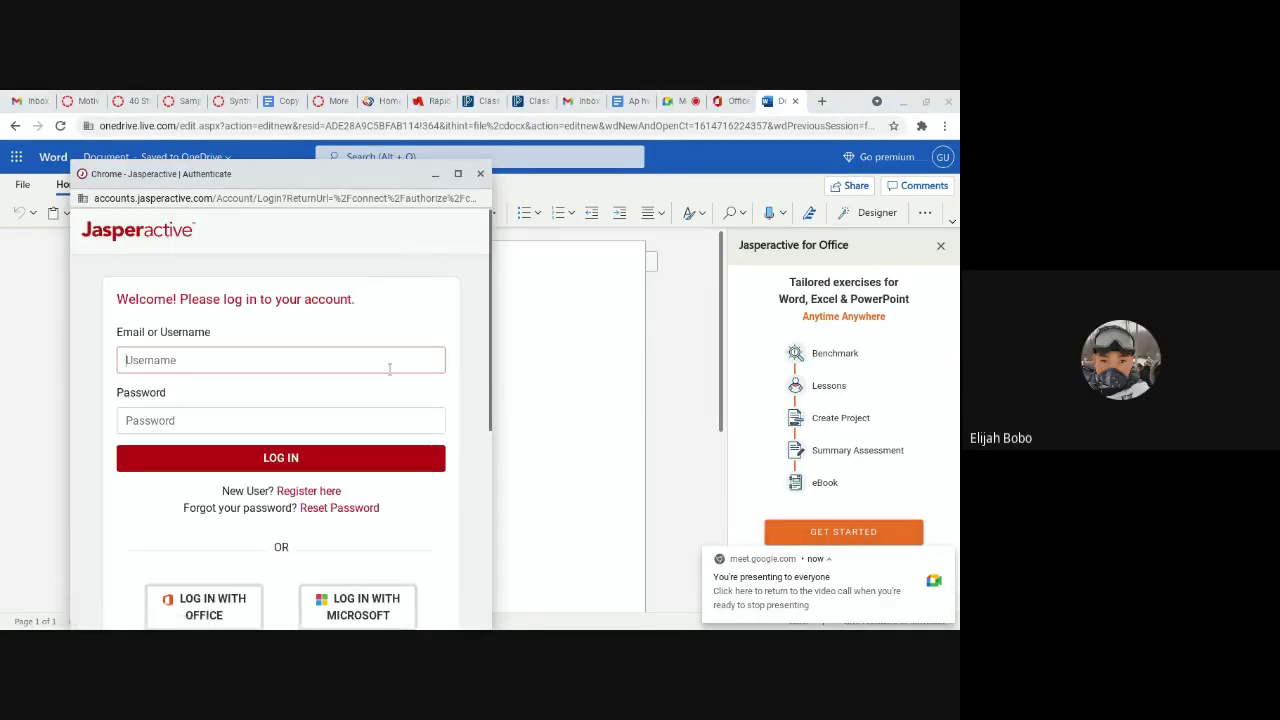
{"action": "scroll", "coordinate": [300, 505], "scroll_direction": "down", "scroll_amount": 4}
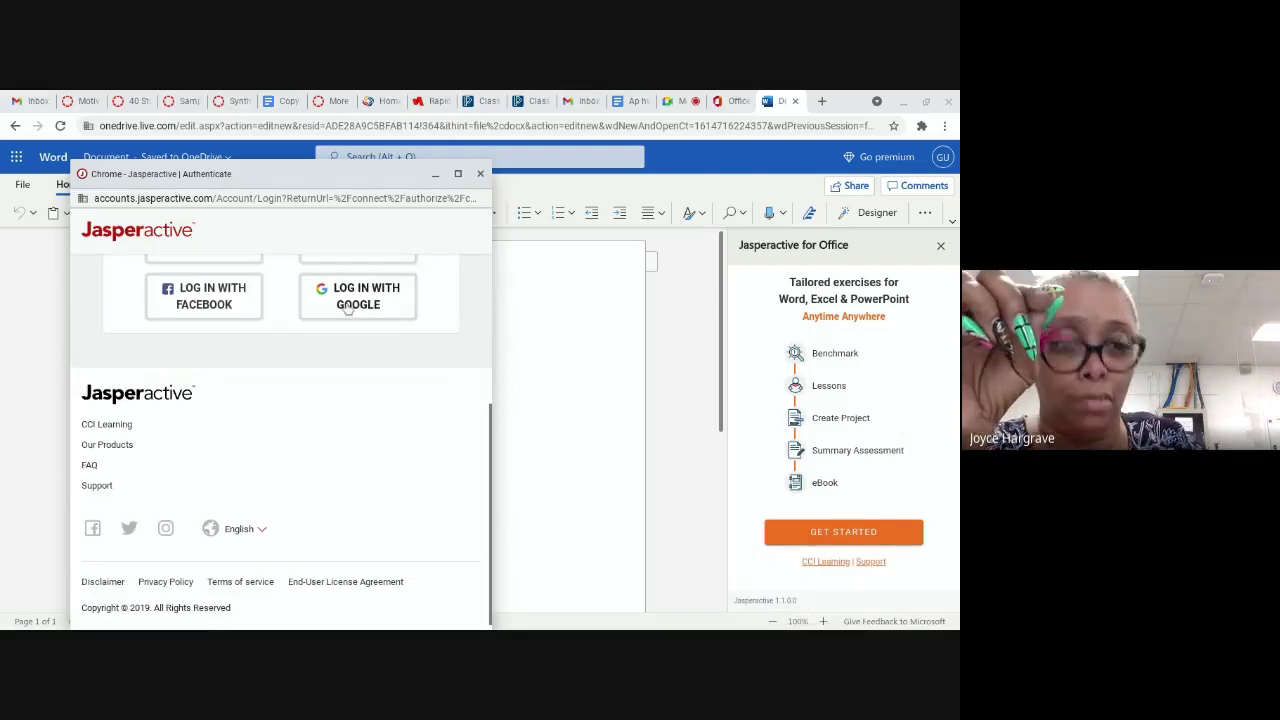
{"action": "left_click", "coordinate": [348, 310]}
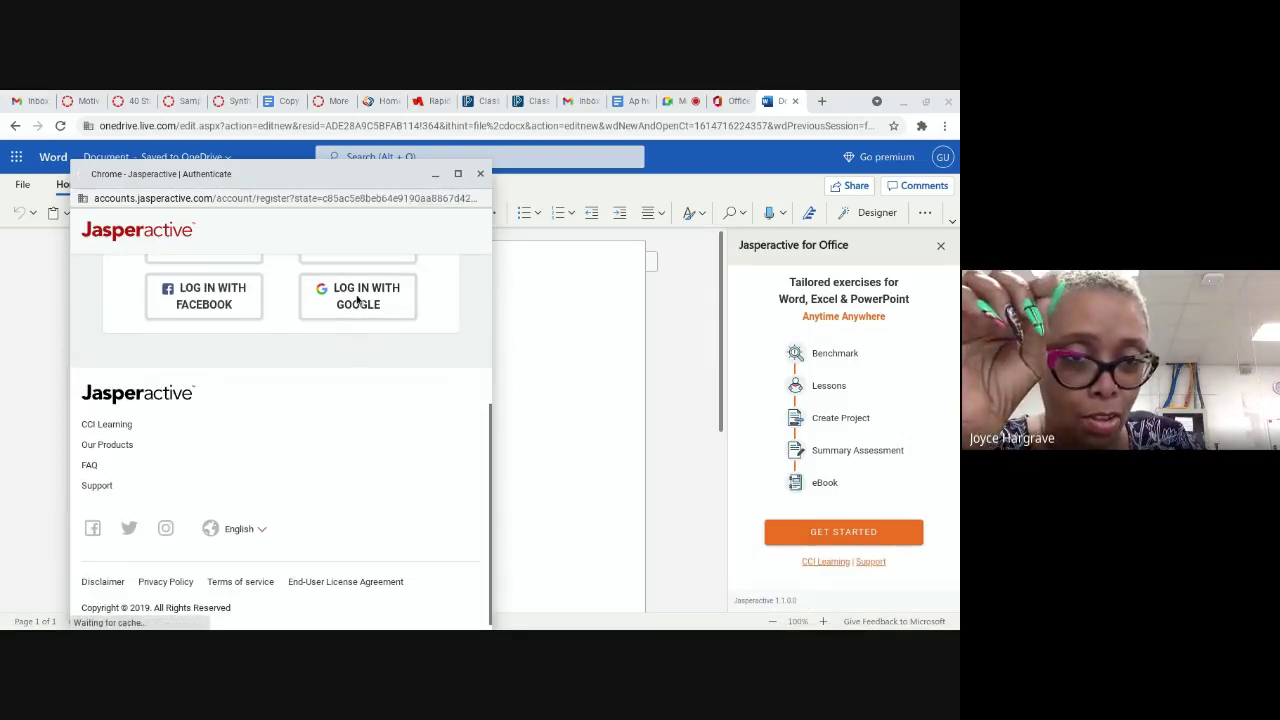
{"action": "left_click", "coordinate": [334, 440]}
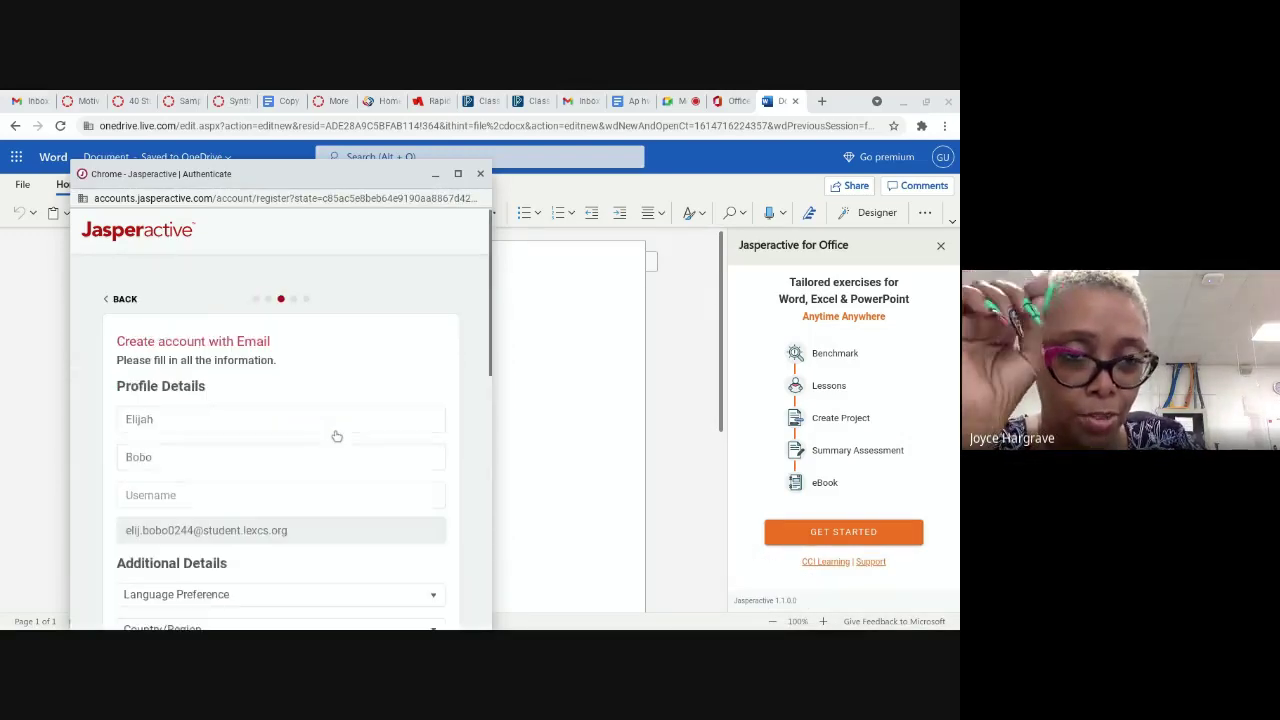
Step: Try two candidate usernames in the Username field, then clear it
{"action": "scroll", "coordinate": [211, 470], "scroll_direction": "down", "scroll_amount": 2}
{"action": "left_click", "coordinate": [172, 331]}
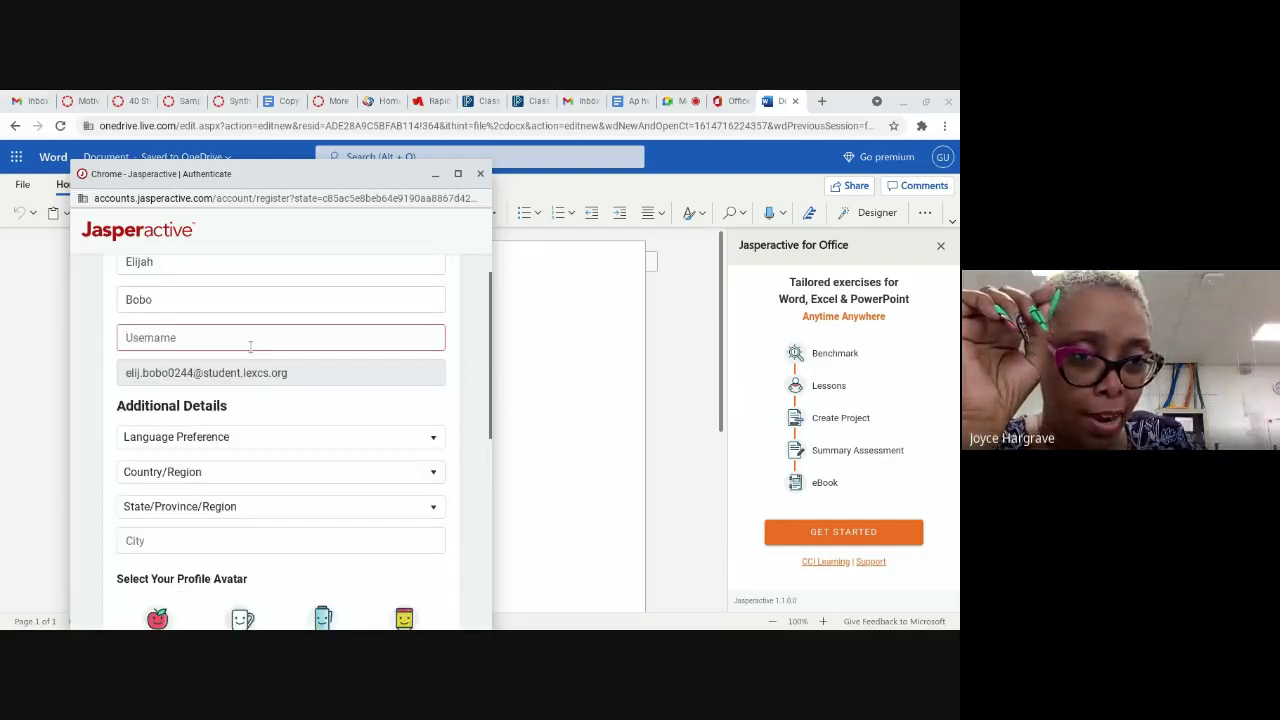
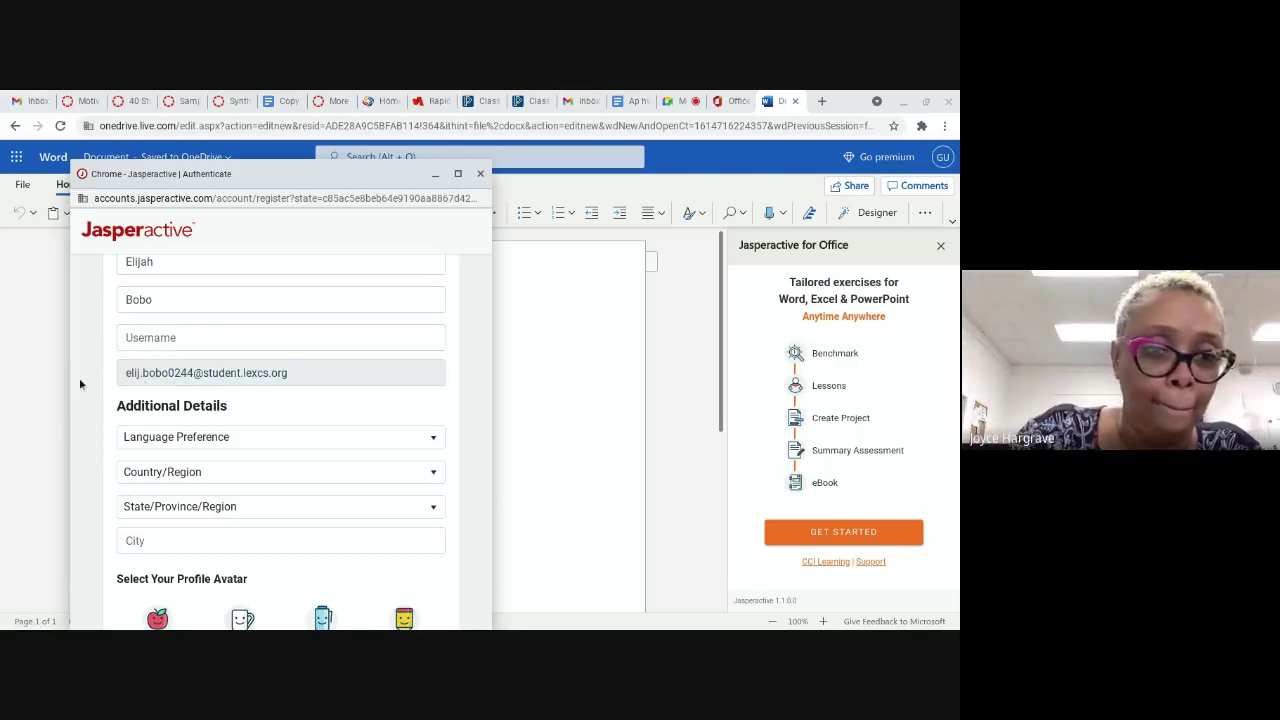
Step: Set the registration form's language preference to English
{"action": "triple_click", "coordinate": [127, 375]}
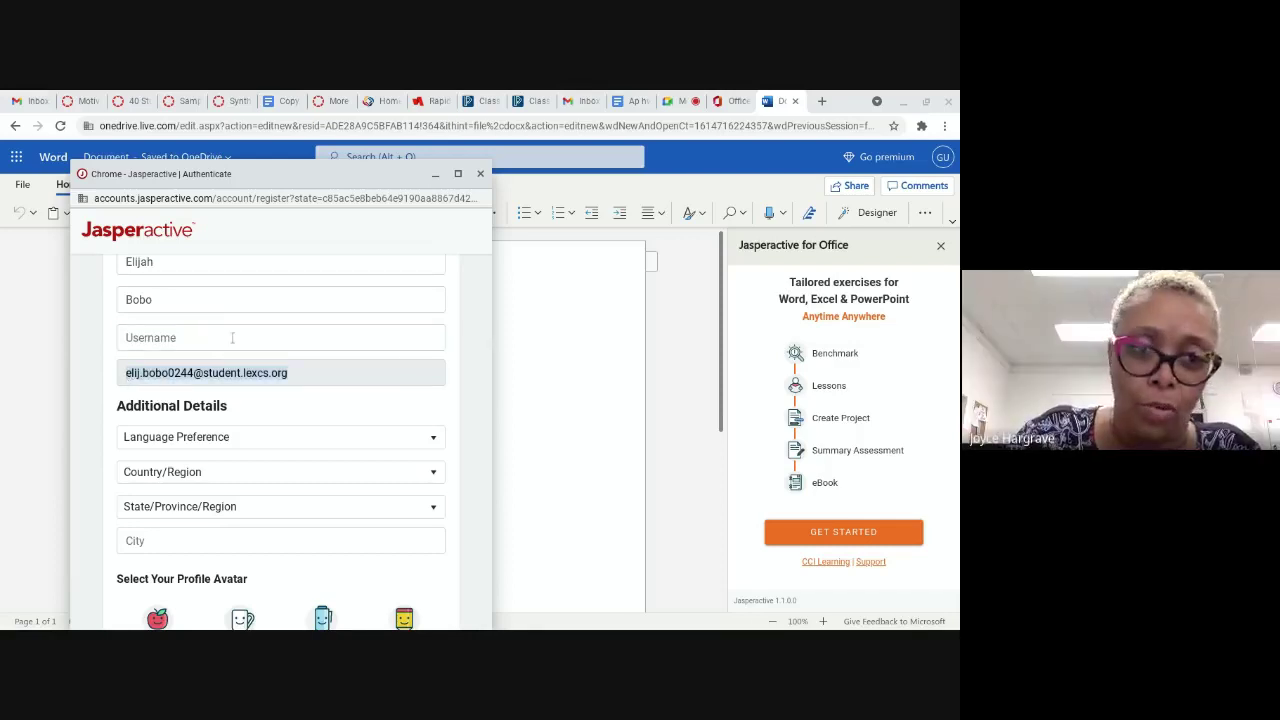
{"action": "left_click", "coordinate": [215, 444]}
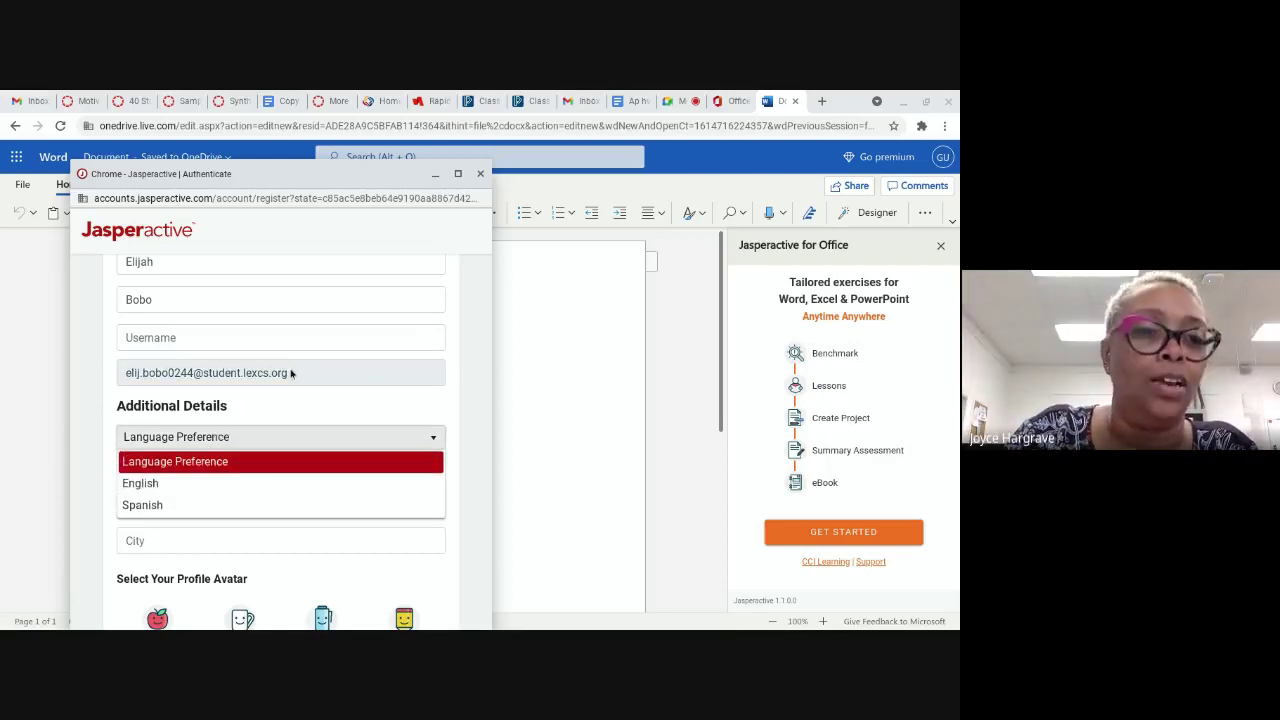
{"action": "left_click_drag", "start_coordinate": [291, 373], "coordinate": [107, 384]}
{"action": "left_click", "coordinate": [131, 387]}
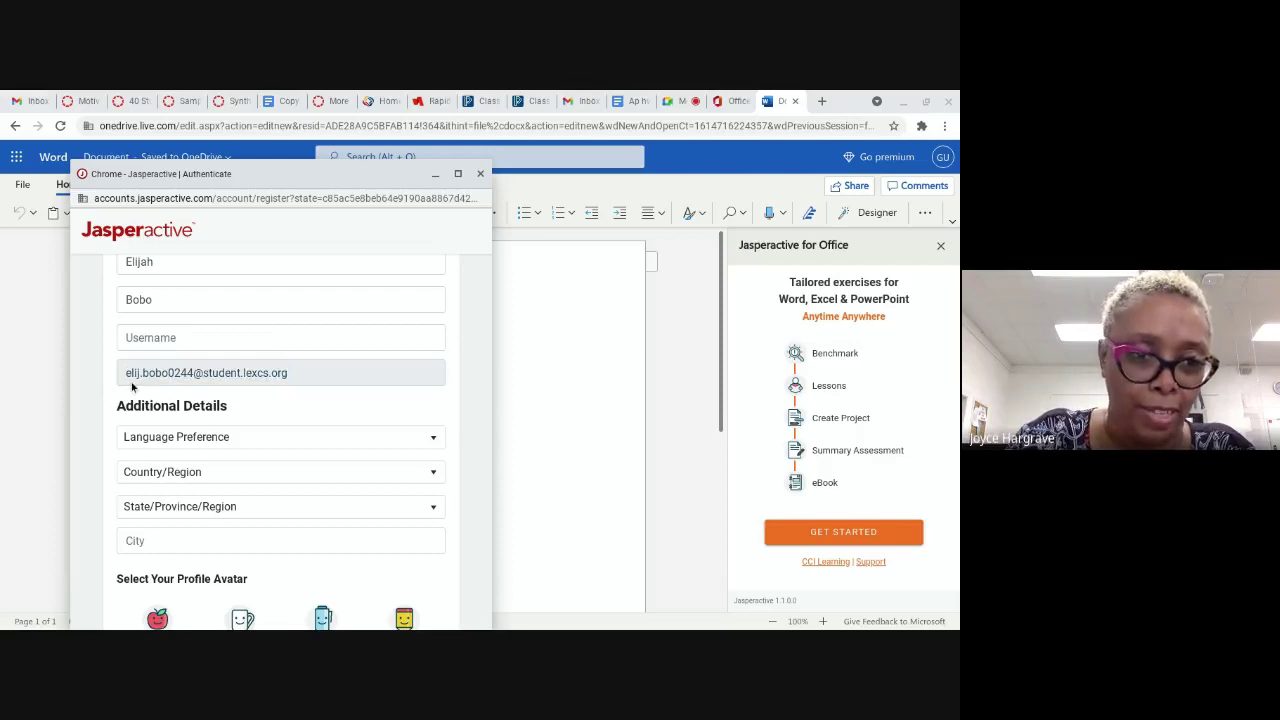
{"action": "left_click", "coordinate": [200, 450]}
{"action": "left_click", "coordinate": [195, 480]}
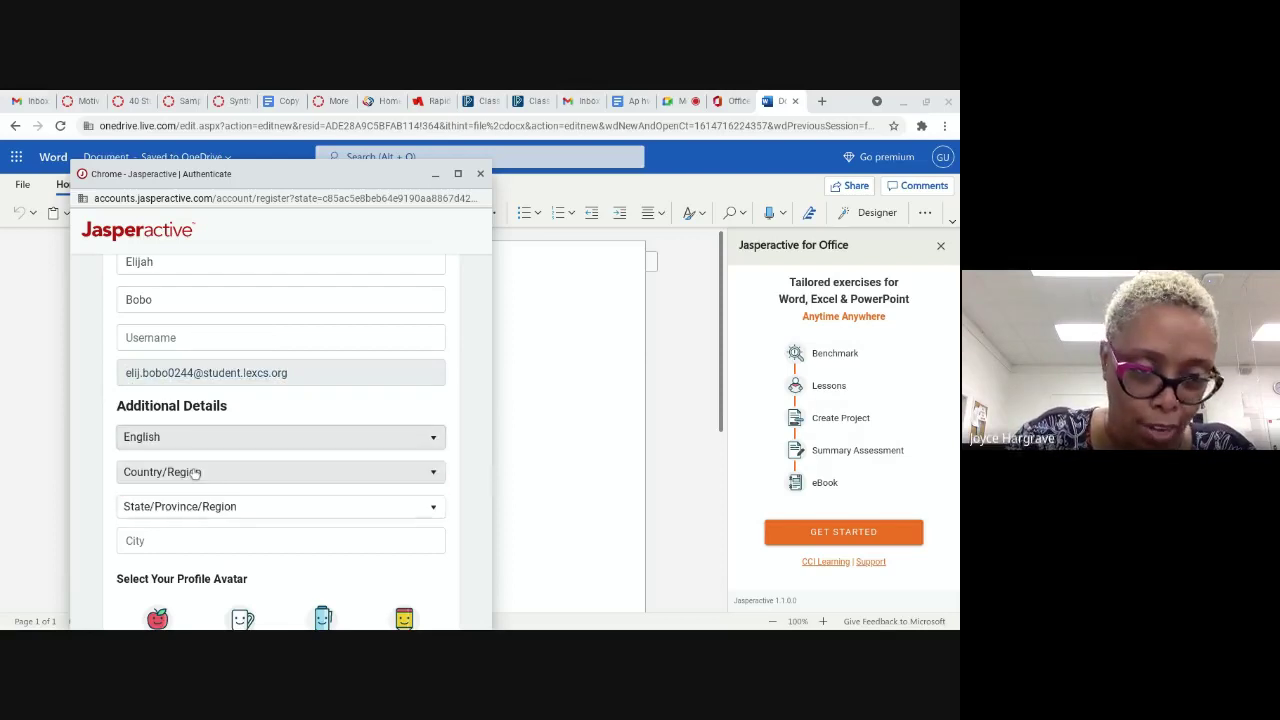
Step: Choose United States of America as the Country/Region
{"action": "left_click", "coordinate": [197, 460]}
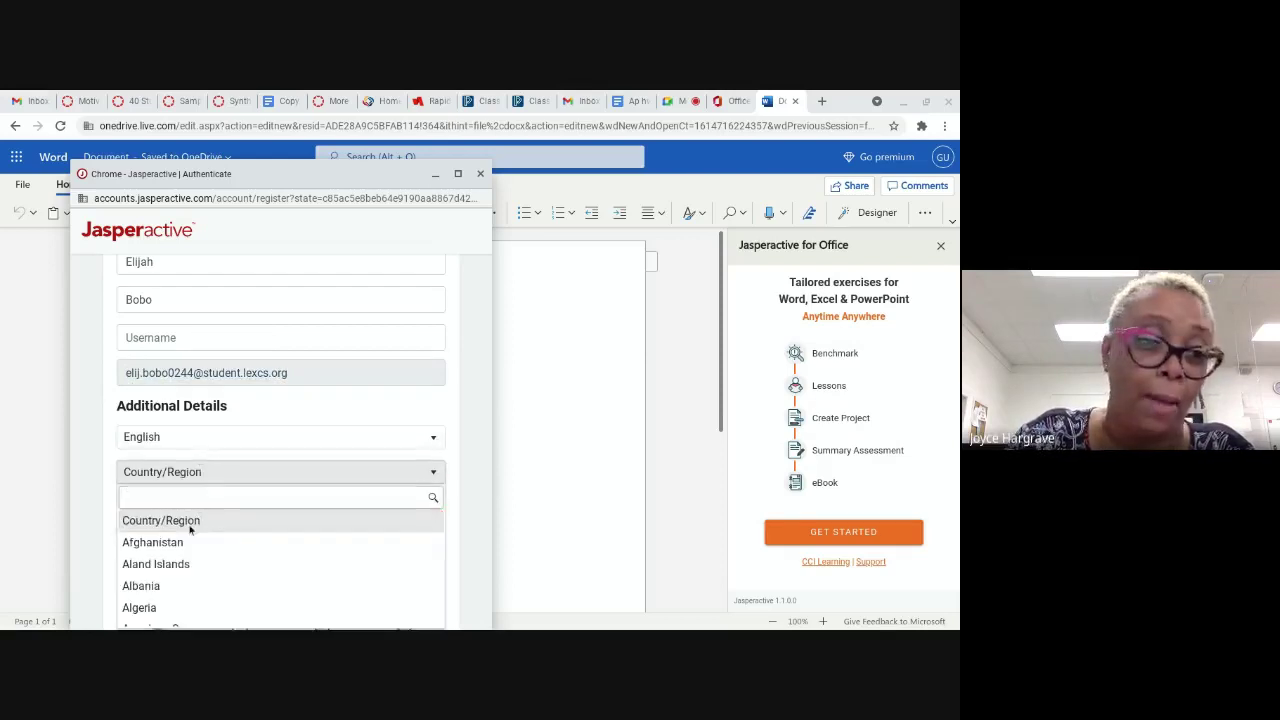
{"action": "left_click", "coordinate": [191, 524]}
{"action": "left_click", "coordinate": [195, 455]}
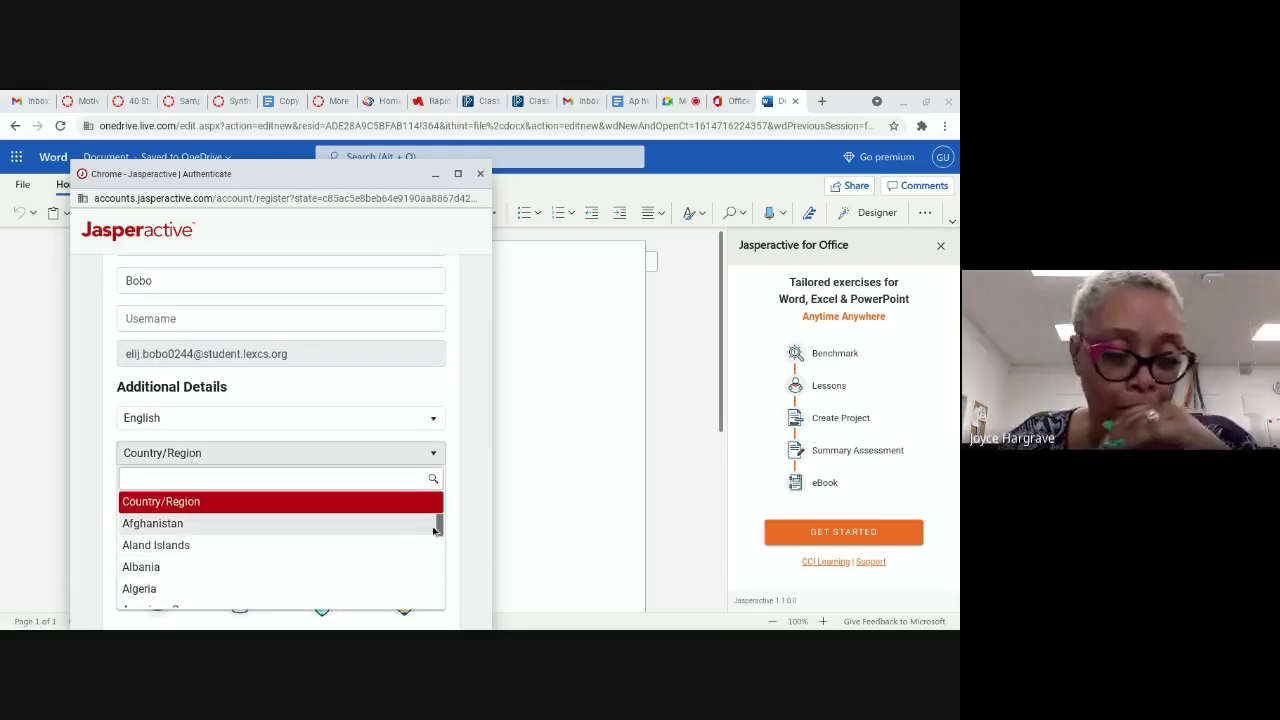
{"action": "left_click_drag", "start_coordinate": [440, 531], "coordinate": [443, 568]}
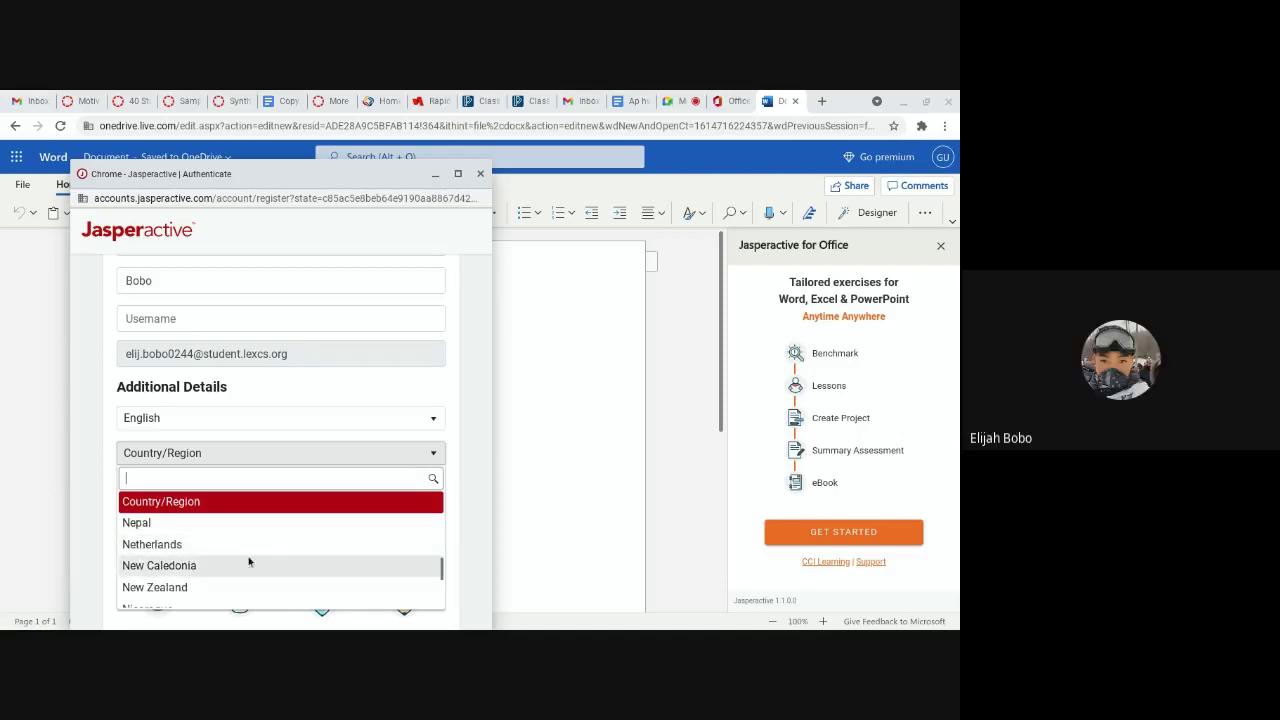
{"action": "scroll", "coordinate": [236, 570], "scroll_direction": "down", "scroll_amount": 1}
{"action": "scroll", "coordinate": [229, 563], "scroll_direction": "up", "scroll_amount": 1}
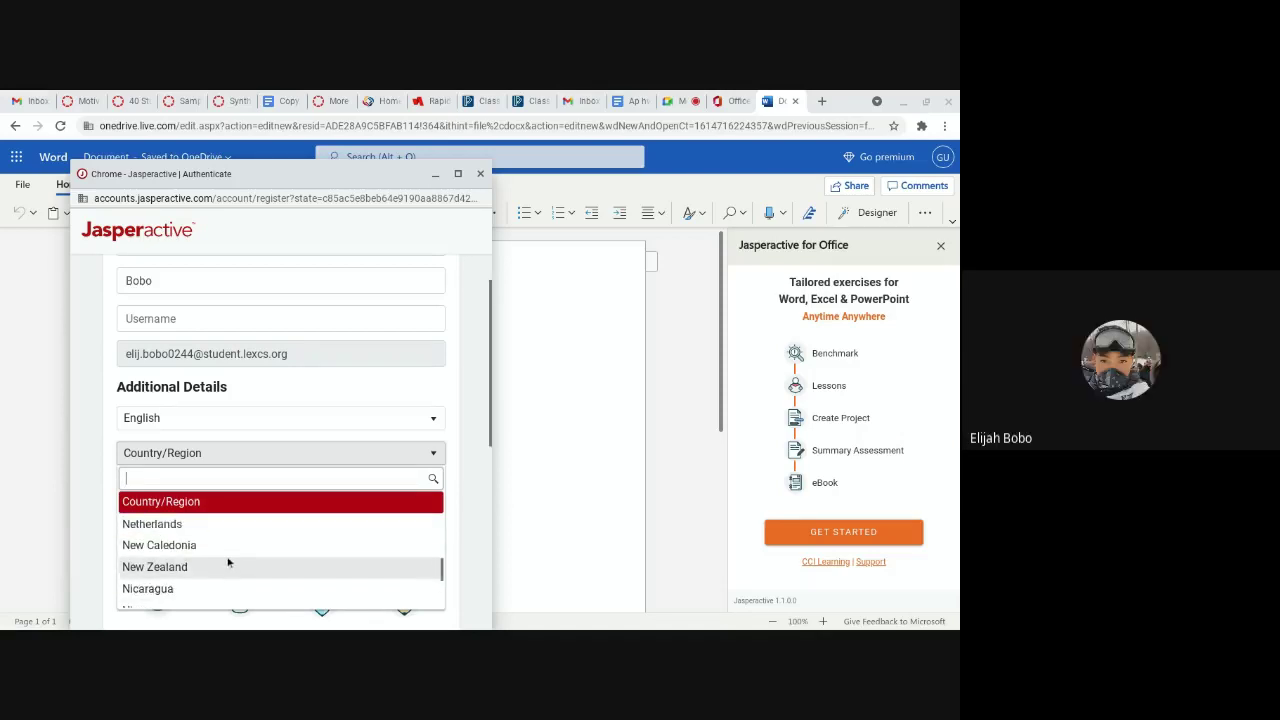
{"action": "scroll", "coordinate": [225, 556], "scroll_direction": "up", "scroll_amount": 2}
{"action": "scroll", "coordinate": [225, 557], "scroll_direction": "down", "scroll_amount": 2}
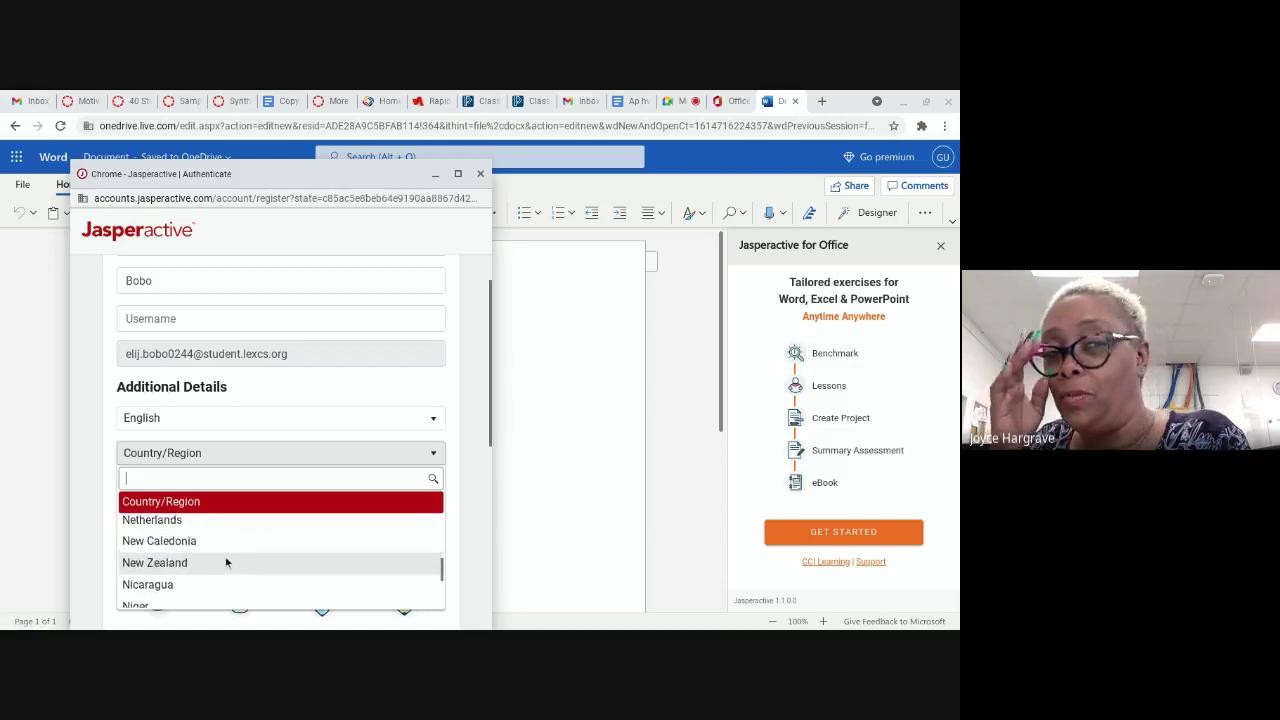
{"action": "scroll", "coordinate": [223, 558], "scroll_direction": "up", "scroll_amount": 2}
{"action": "scroll", "coordinate": [223, 556], "scroll_direction": "up", "scroll_amount": 2}
{"action": "scroll", "coordinate": [222, 554], "scroll_direction": "down", "scroll_amount": 4}
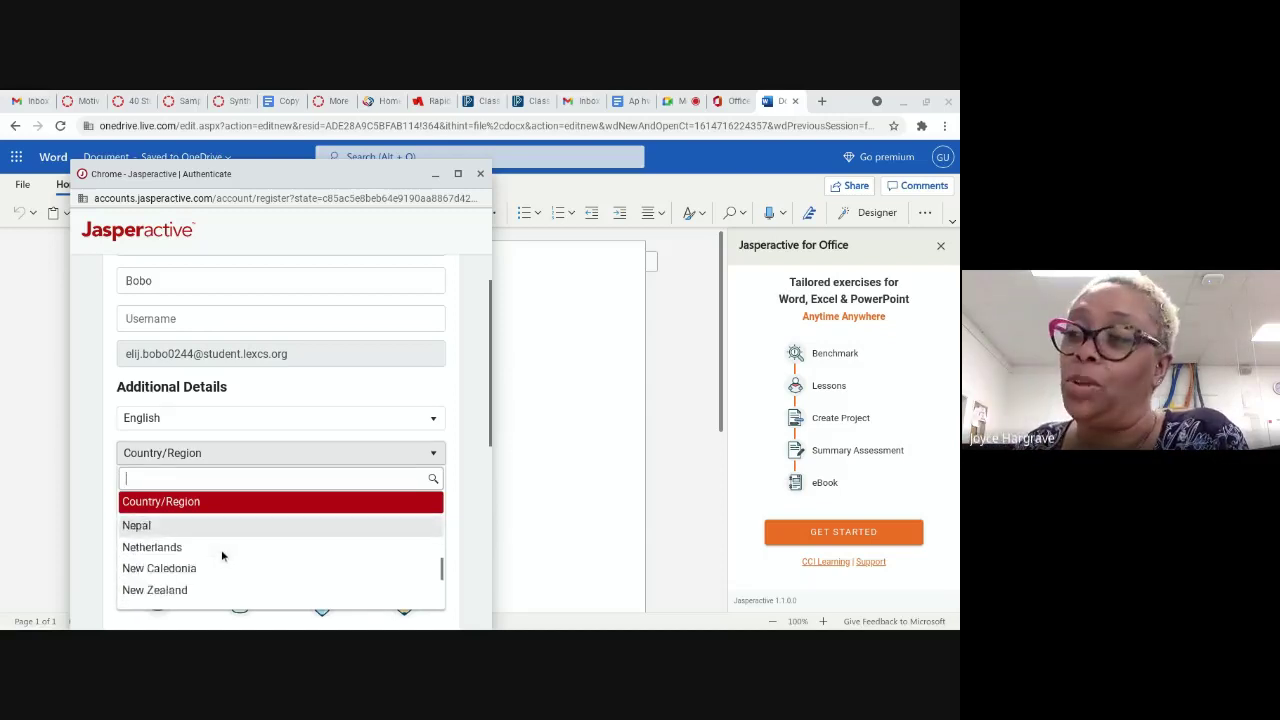
{"action": "scroll", "coordinate": [218, 546], "scroll_direction": "down", "scroll_amount": 5}
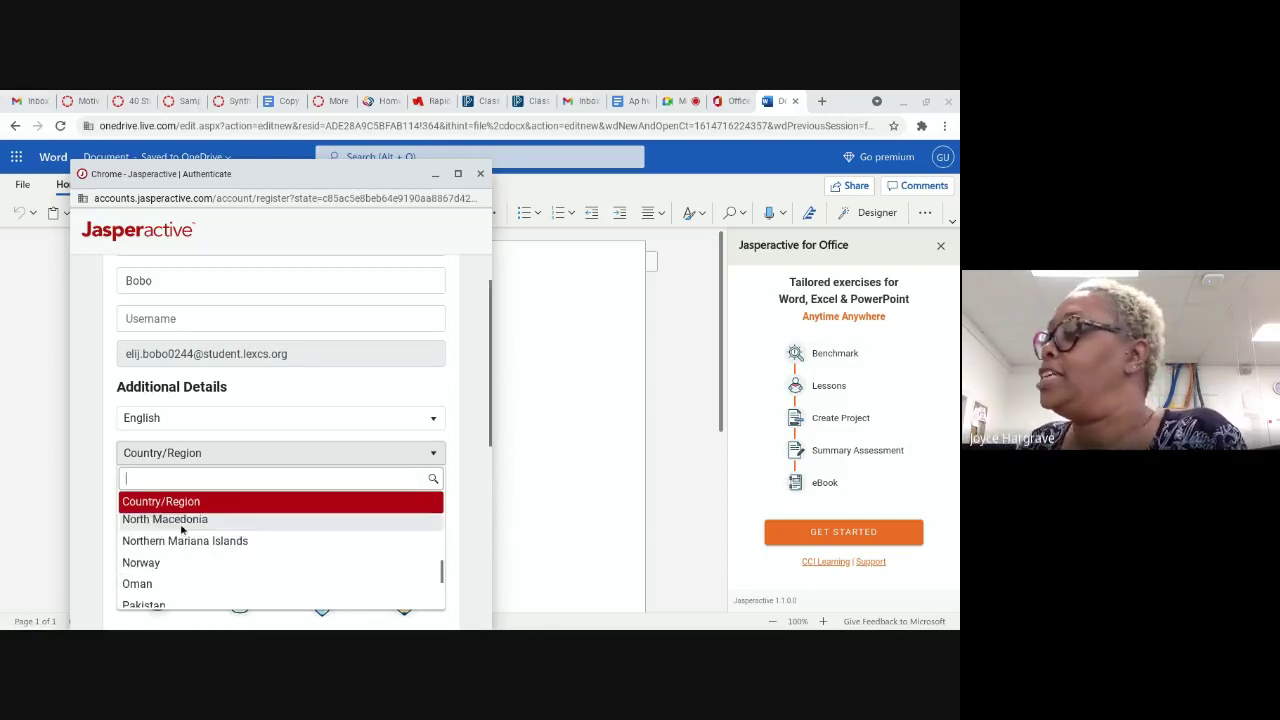
{"action": "scroll", "coordinate": [182, 534], "scroll_direction": "up", "scroll_amount": 1}
{"action": "scroll", "coordinate": [195, 545], "scroll_direction": "down", "scroll_amount": 3}
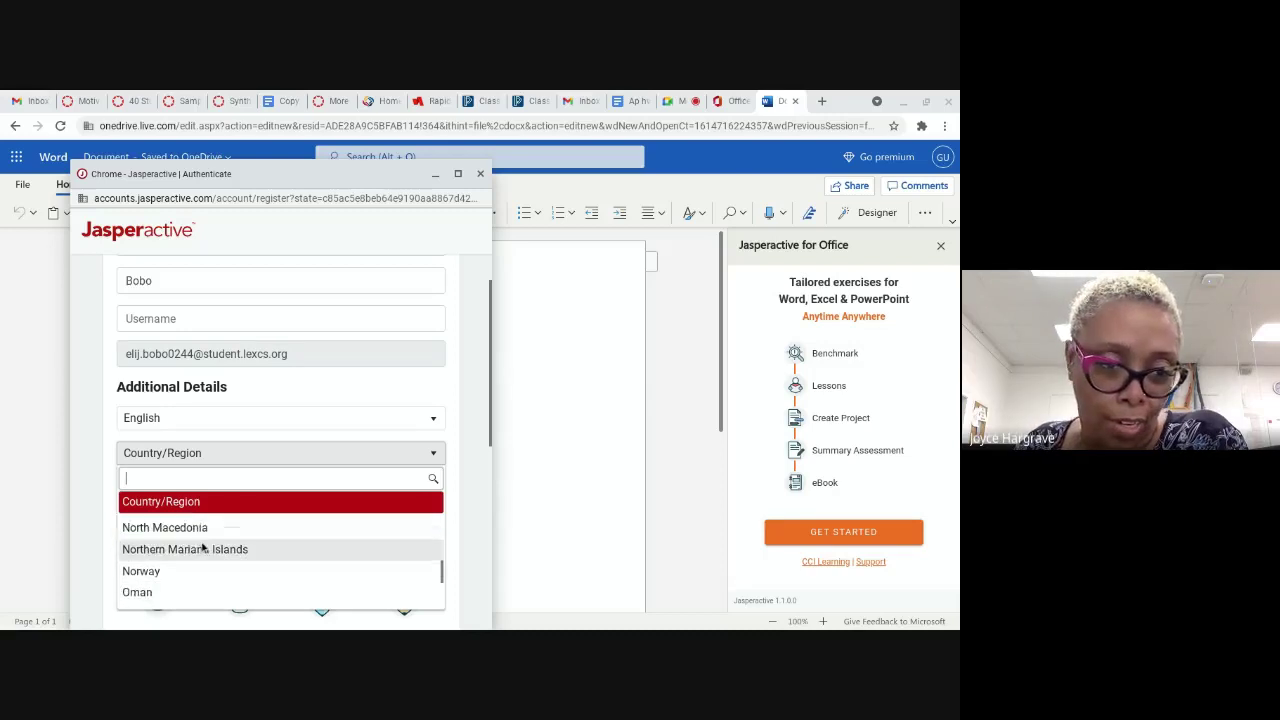
{"action": "scroll", "coordinate": [203, 547], "scroll_direction": "down", "scroll_amount": 8}
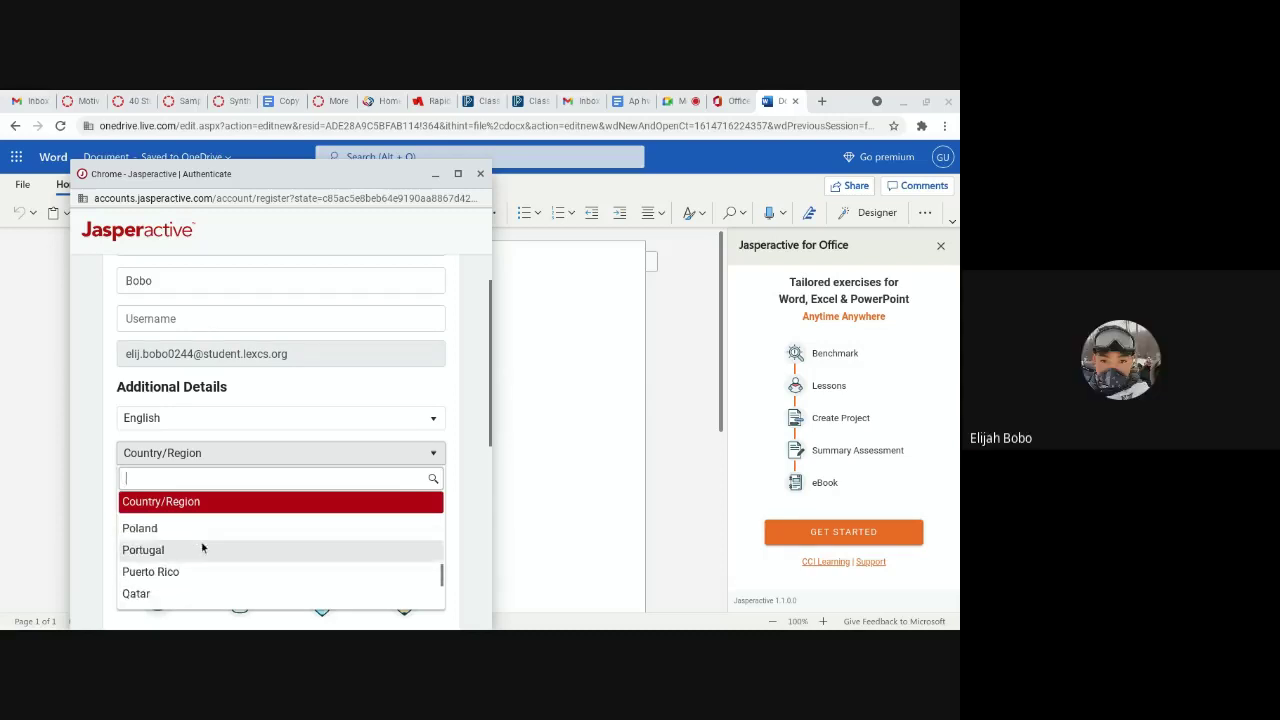
{"action": "scroll", "coordinate": [204, 548], "scroll_direction": "down", "scroll_amount": 15}
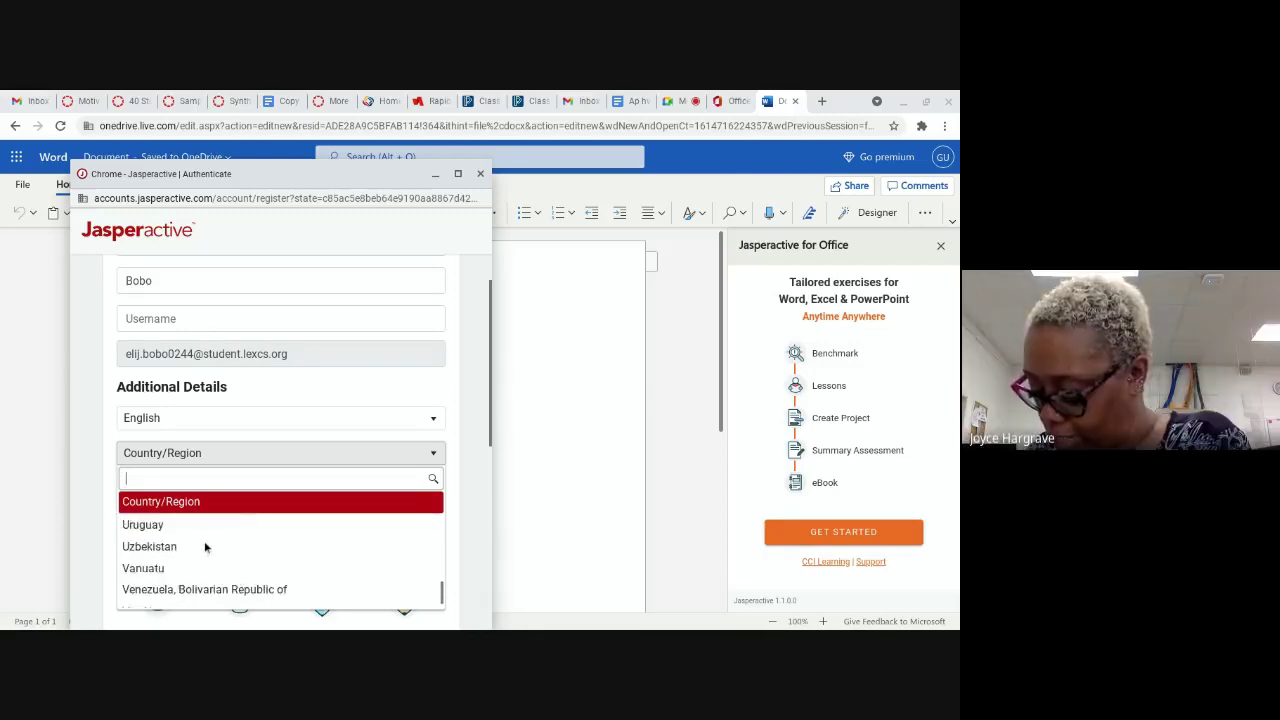
{"action": "scroll", "coordinate": [204, 540], "scroll_direction": "up", "scroll_amount": 5}
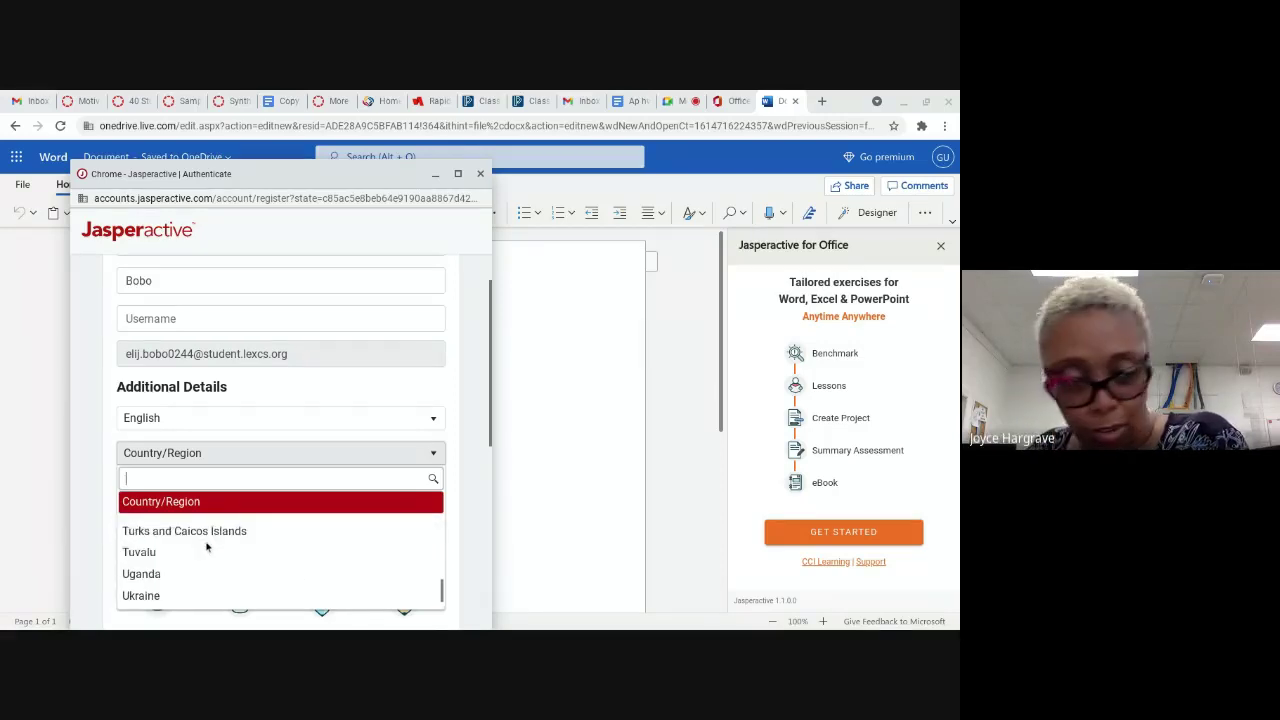
{"action": "scroll", "coordinate": [206, 545], "scroll_direction": "down", "scroll_amount": 2}
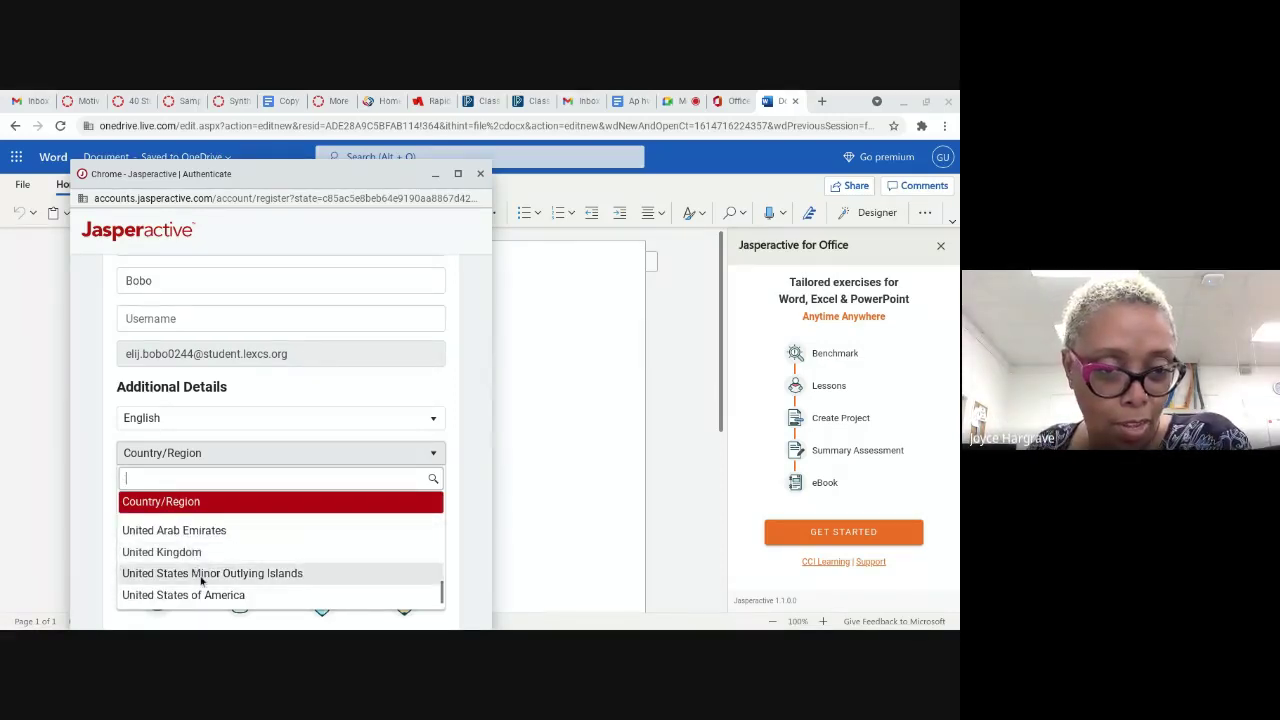
{"action": "left_click", "coordinate": [224, 595]}
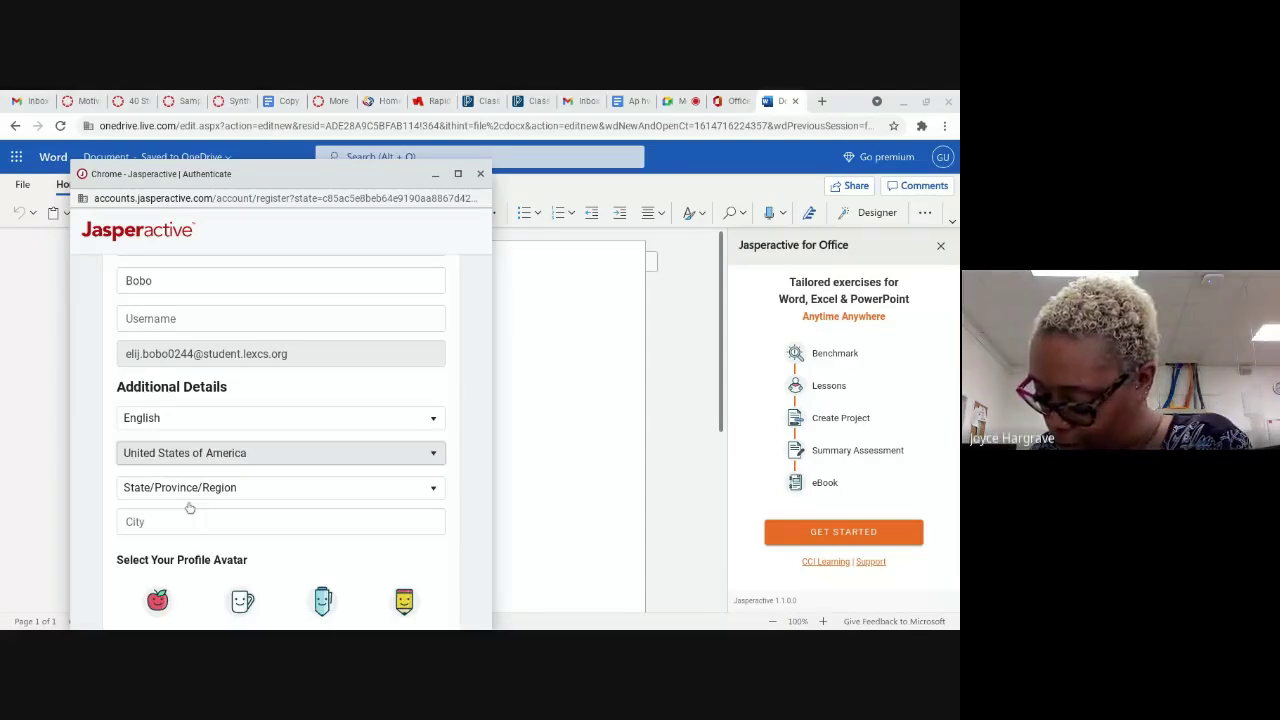
Step: Choose North Carolina as the State/Province/Region
{"action": "left_click", "coordinate": [187, 490]}
{"action": "scroll", "coordinate": [190, 431], "scroll_direction": "down", "scroll_amount": 2}
{"action": "scroll", "coordinate": [190, 431], "scroll_direction": "down", "scroll_amount": 5}
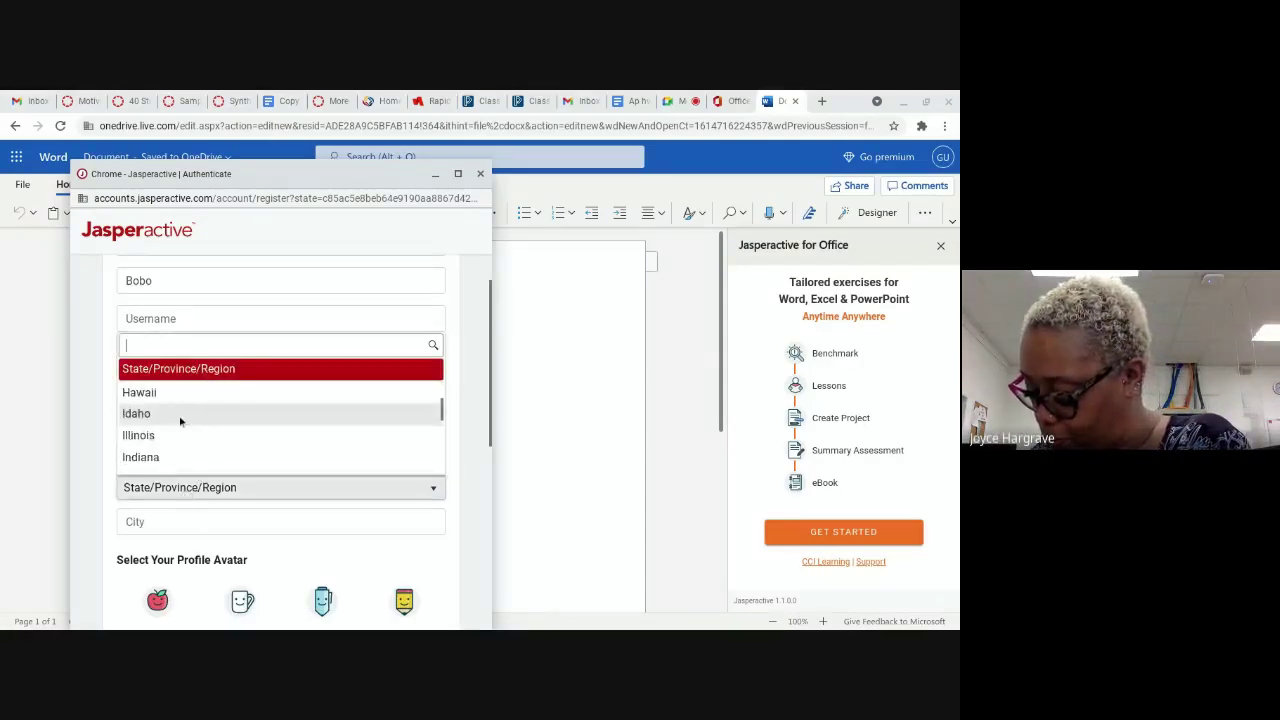
{"action": "scroll", "coordinate": [176, 426], "scroll_direction": "down", "scroll_amount": 2}
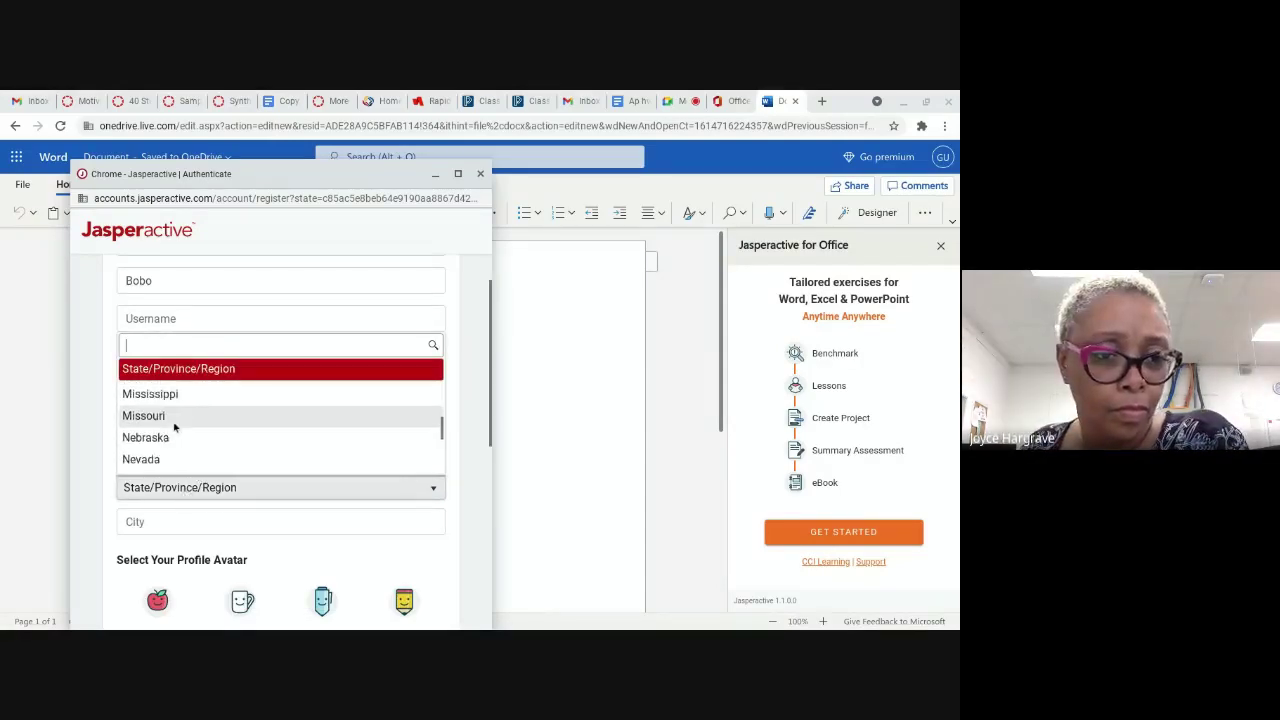
{"action": "scroll", "coordinate": [170, 435], "scroll_direction": "down", "scroll_amount": 3}
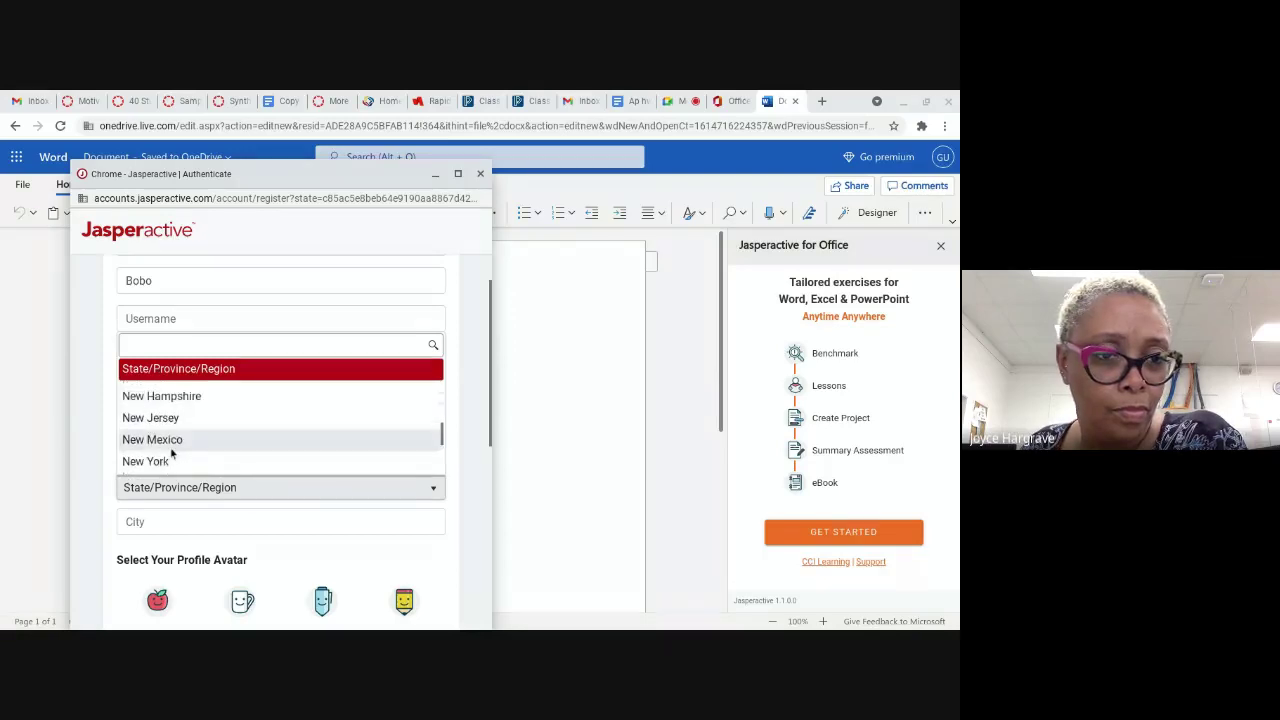
{"action": "left_click", "coordinate": [172, 448]}
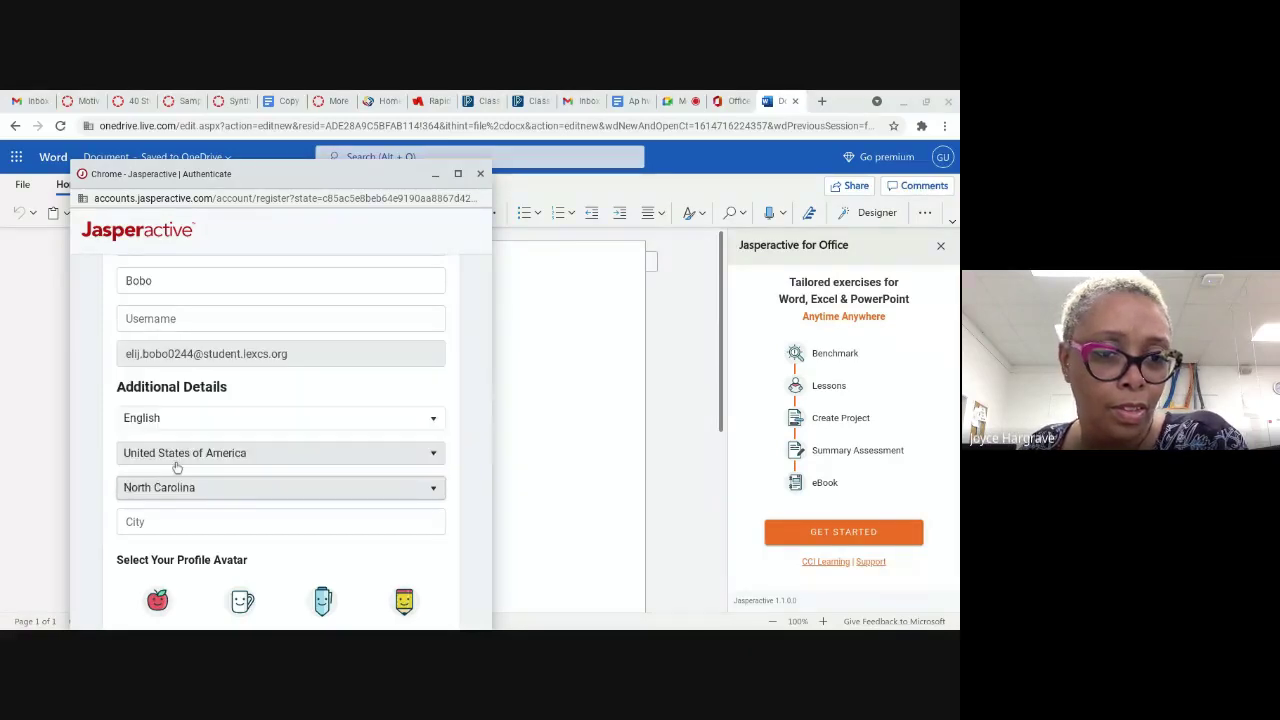
Step: Fill the City field from saved autofill details and pick the apple profile avatar
{"action": "left_click", "coordinate": [197, 515]}
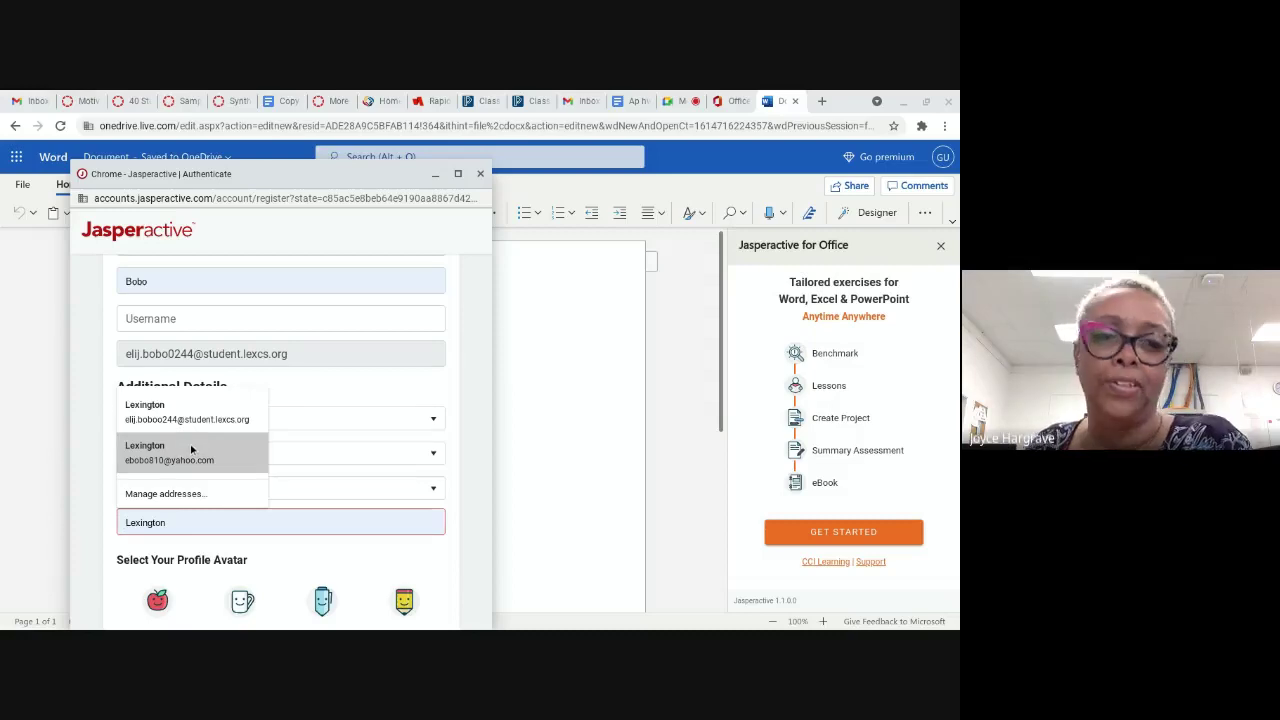
{"action": "left_click", "coordinate": [188, 450]}
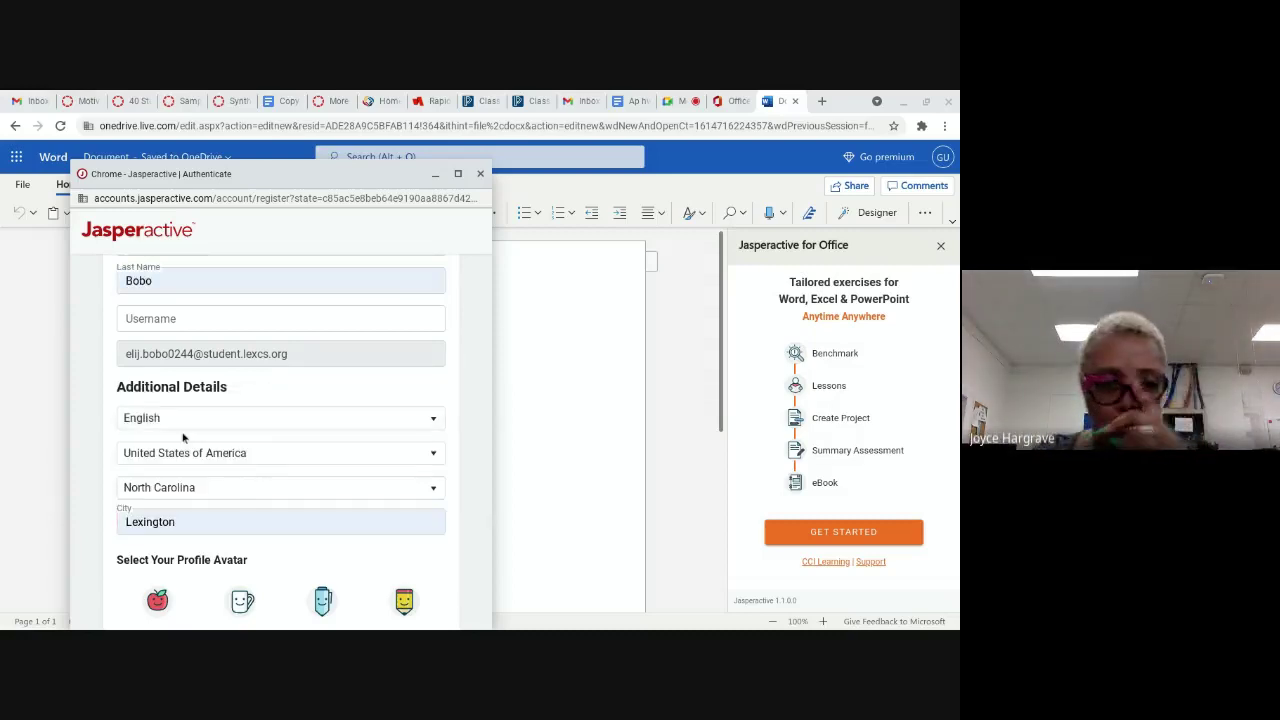
{"action": "scroll", "coordinate": [185, 435], "scroll_direction": "up", "scroll_amount": 3}
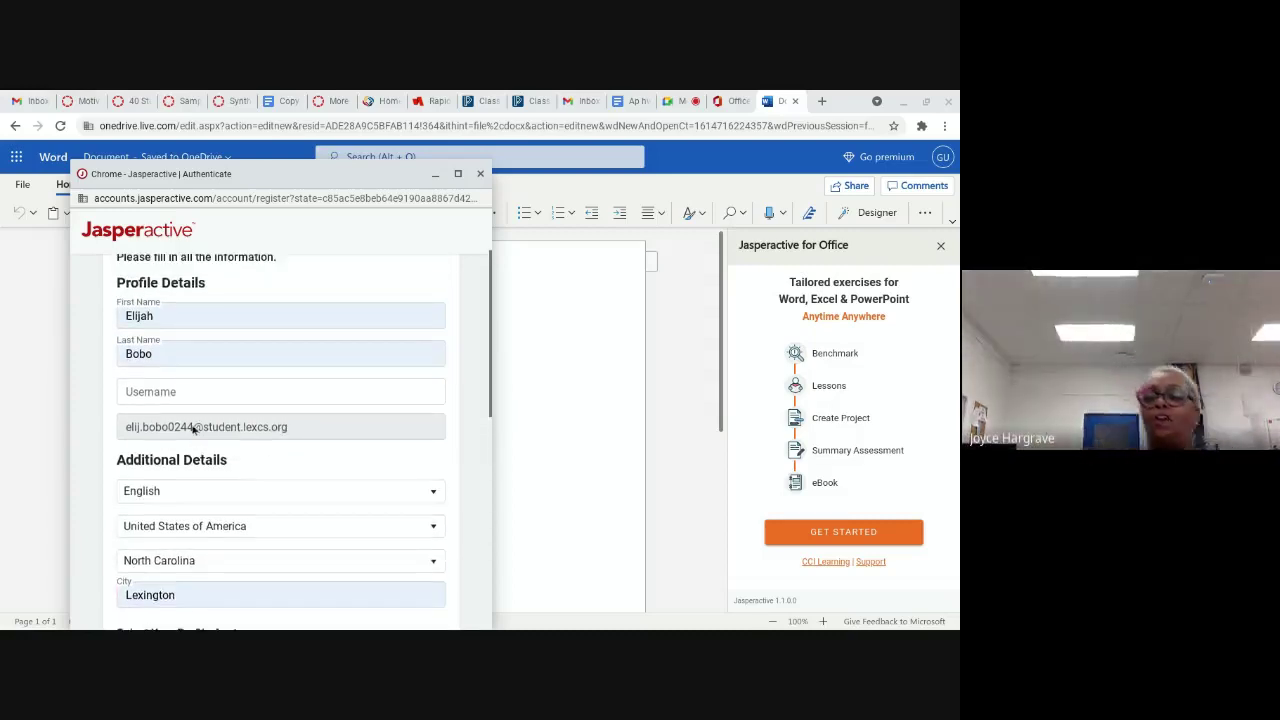
{"action": "scroll", "coordinate": [180, 412], "scroll_direction": "down", "scroll_amount": 5}
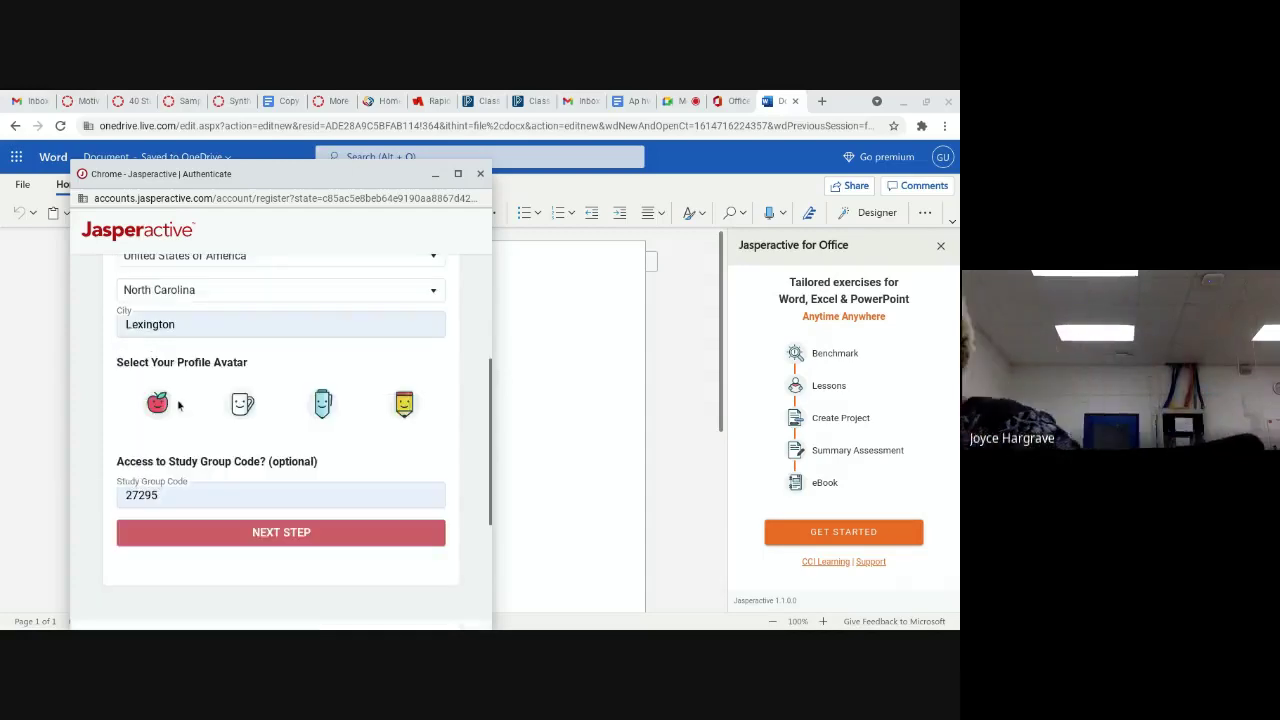
{"action": "left_click", "coordinate": [160, 404]}
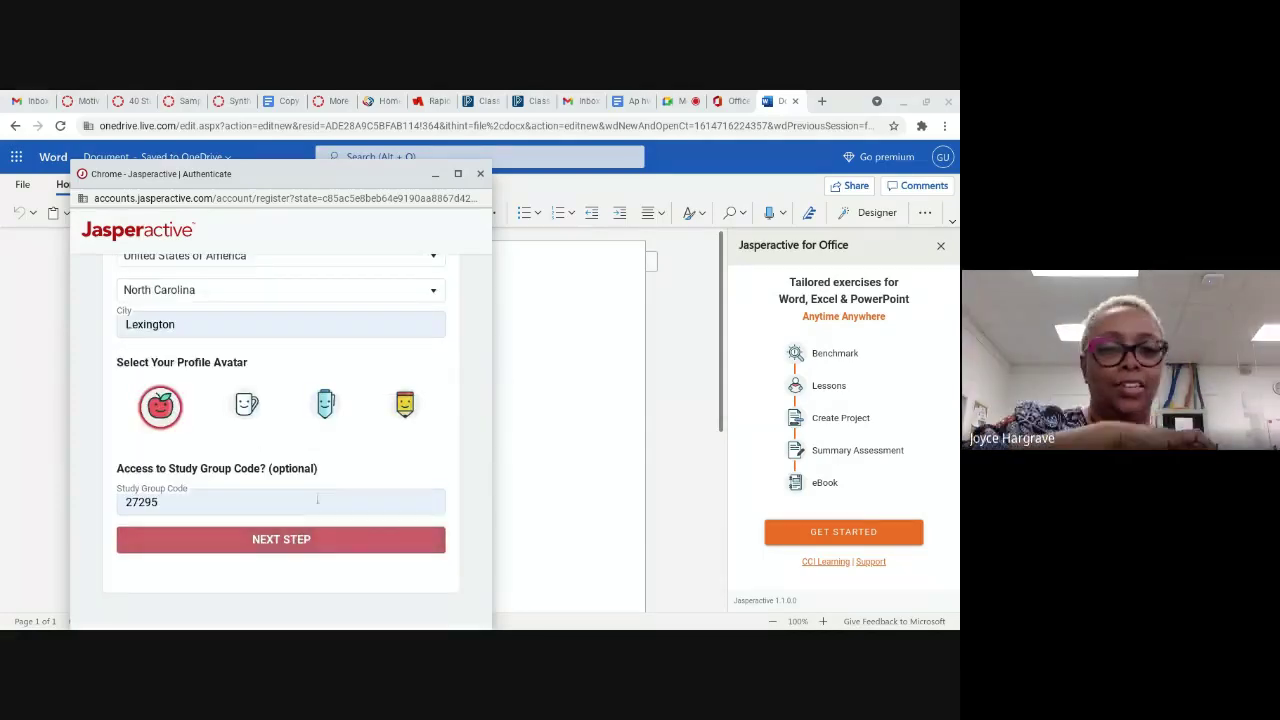
{"action": "left_click", "coordinate": [308, 537]}
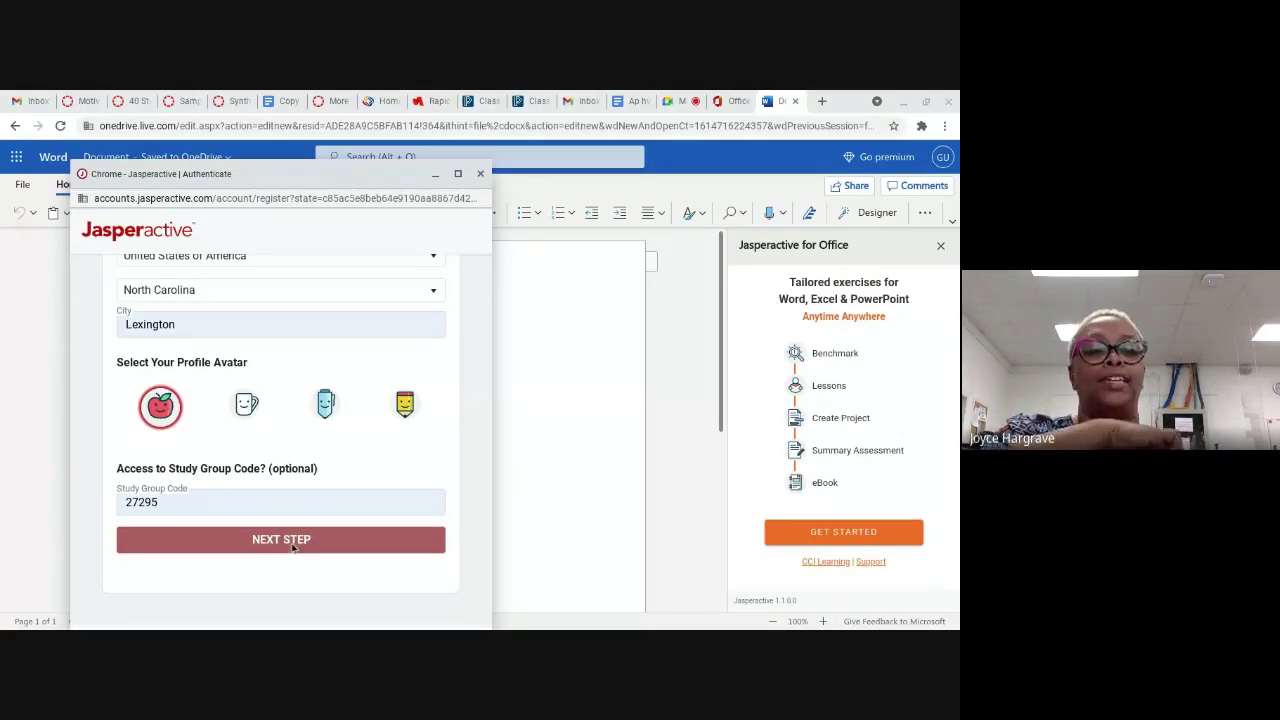
{"action": "left_click", "coordinate": [200, 502]}
{"action": "left_click", "coordinate": [178, 494]}
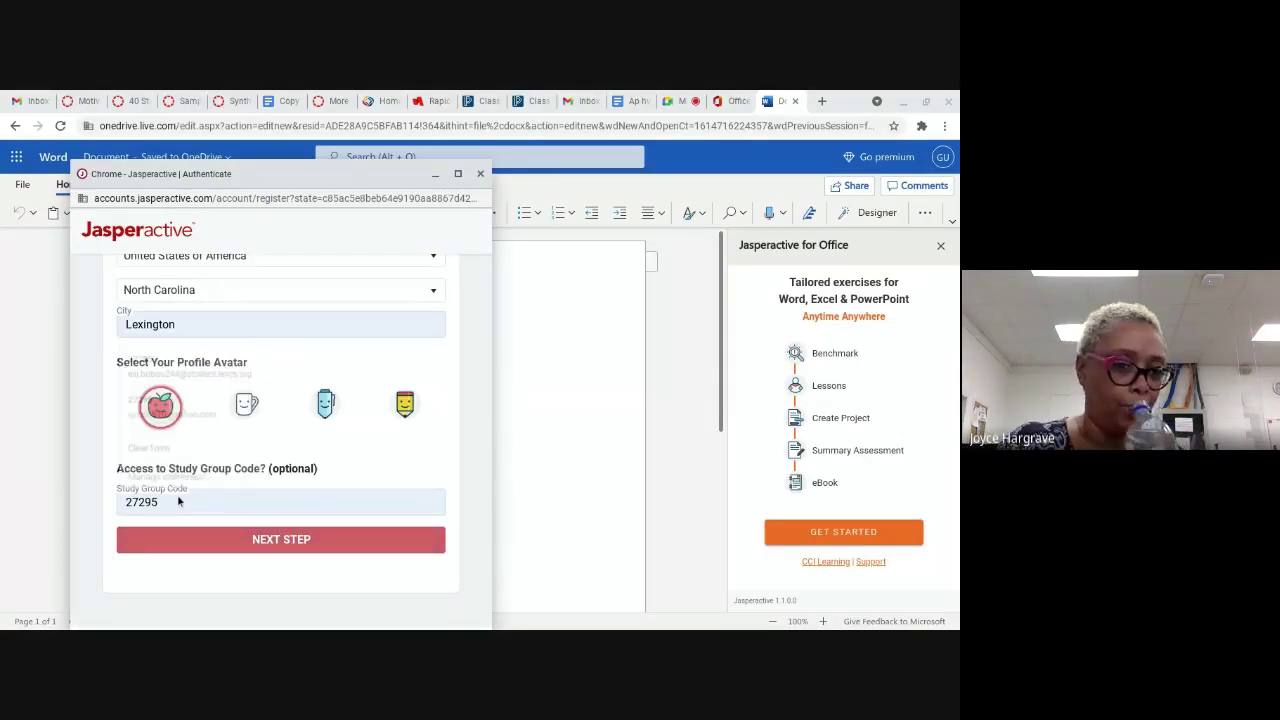
{"action": "left_click", "coordinate": [147, 503]}
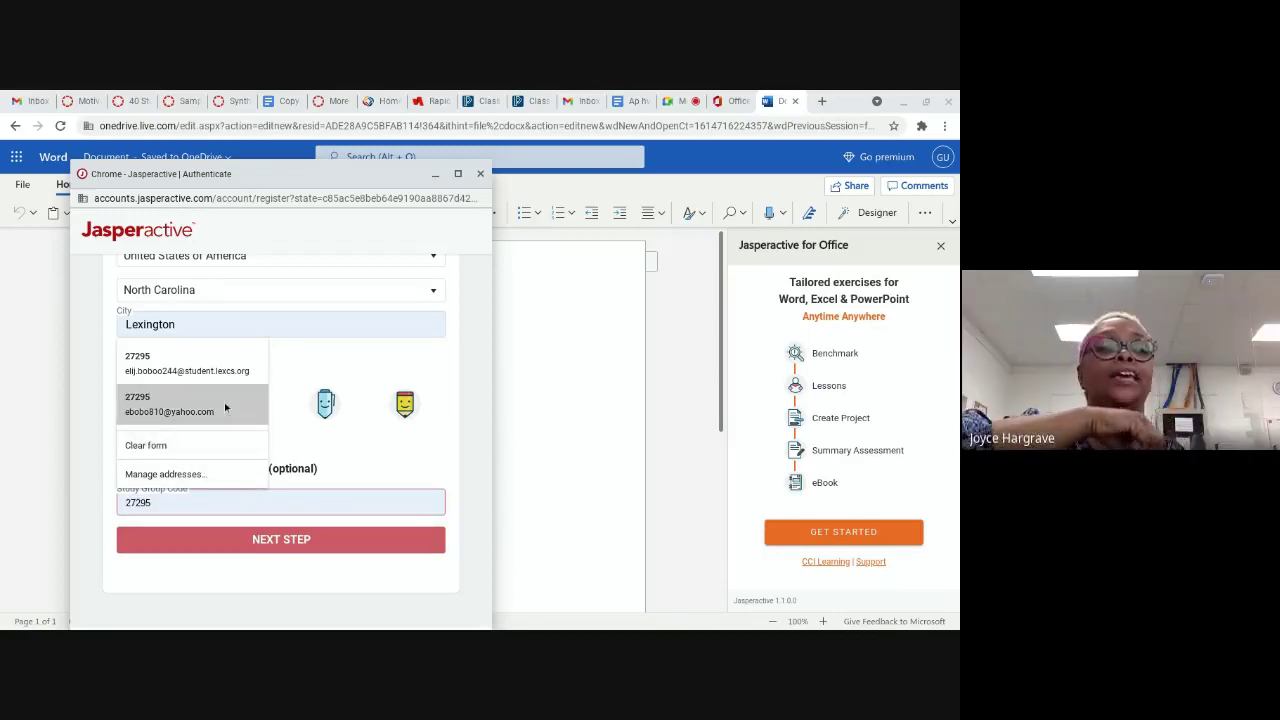
{"action": "type", "text": "272"}
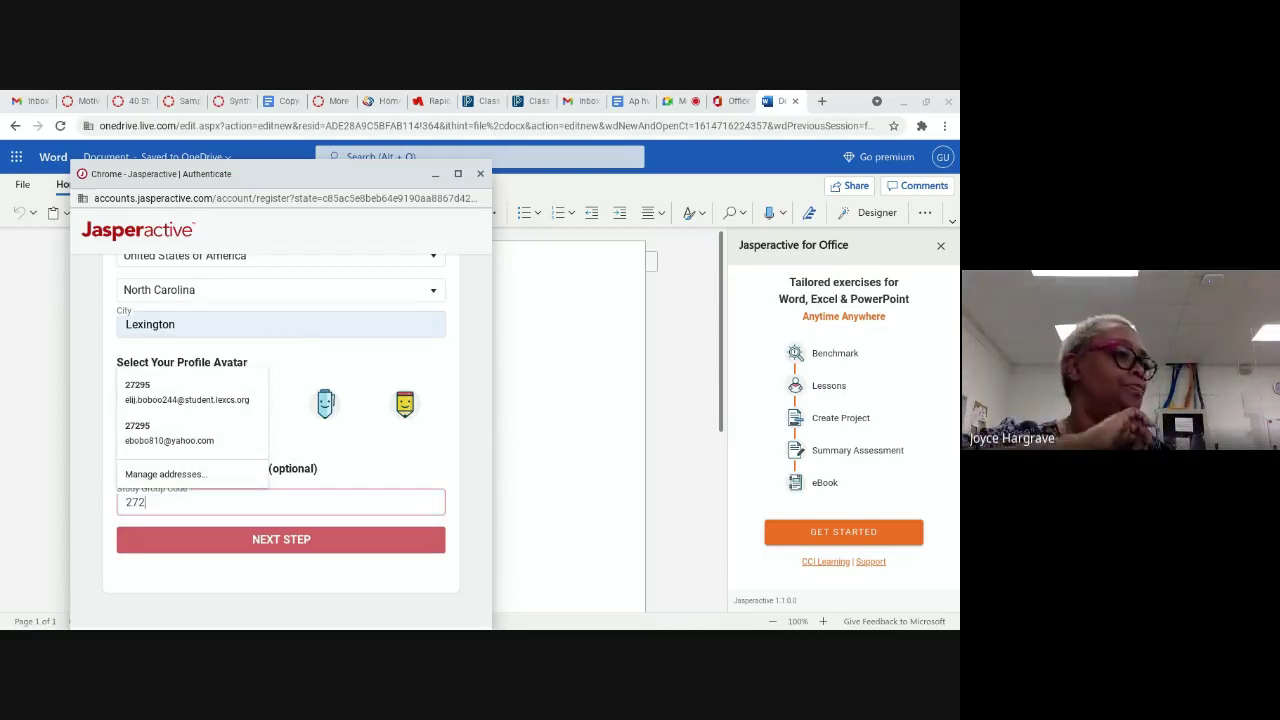
{"action": "key", "text": "BackSpace"}
{"action": "key", "text": "BackSpace"}
{"action": "key", "text": "BackSpace"}
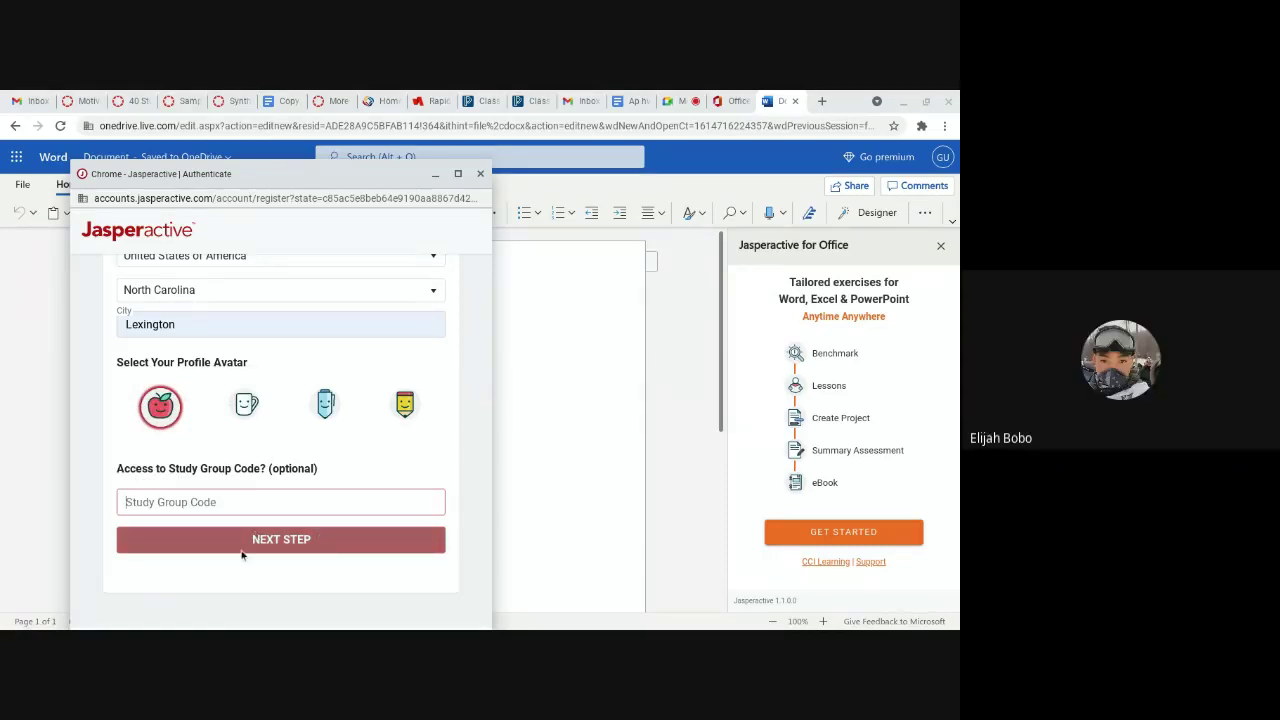
{"action": "scroll", "coordinate": [238, 541], "scroll_direction": "up", "scroll_amount": 4}
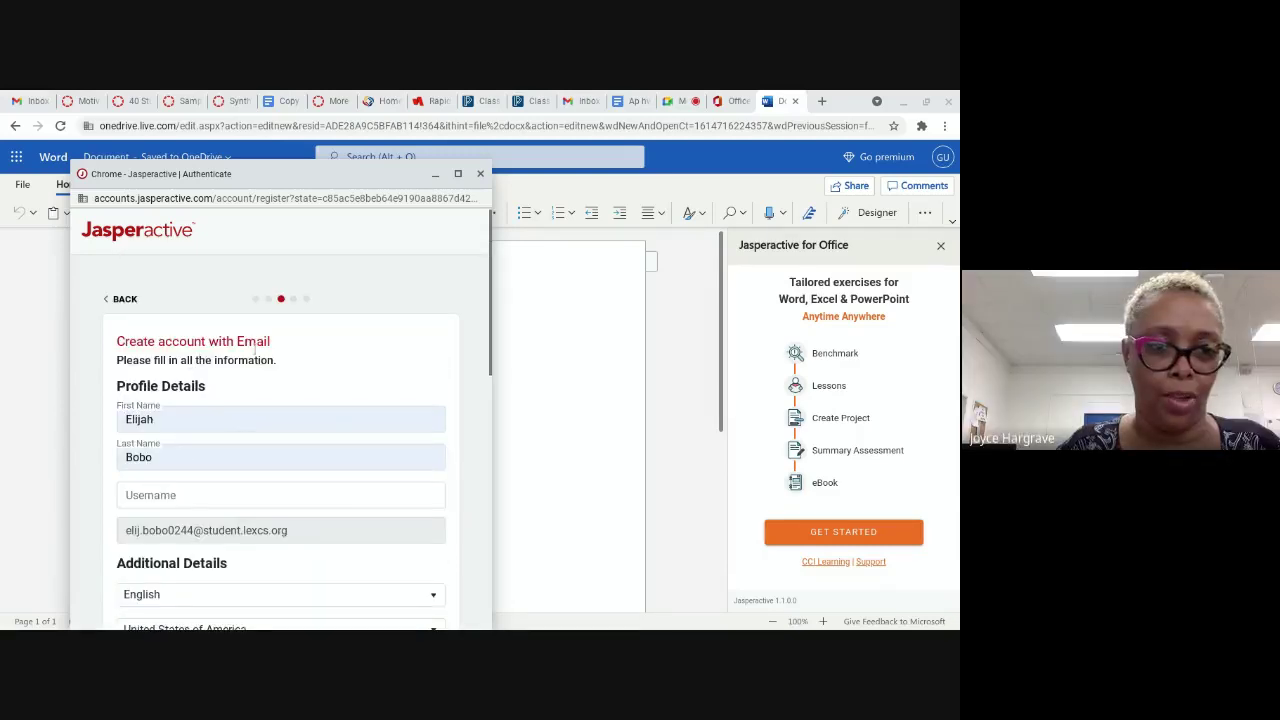
{"action": "scroll", "coordinate": [230, 356], "scroll_direction": "down", "scroll_amount": 2}
{"action": "scroll", "coordinate": [217, 357], "scroll_direction": "up", "scroll_amount": 2}
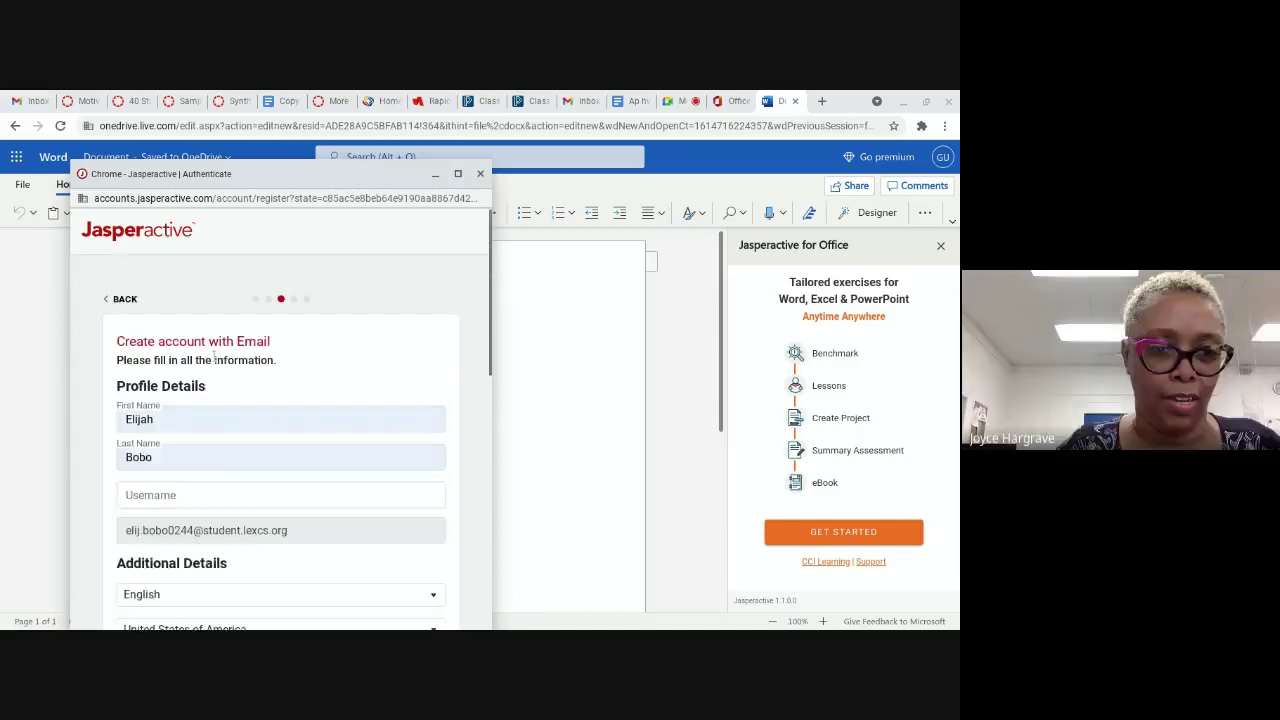
{"action": "scroll", "coordinate": [213, 357], "scroll_direction": "down", "scroll_amount": 3}
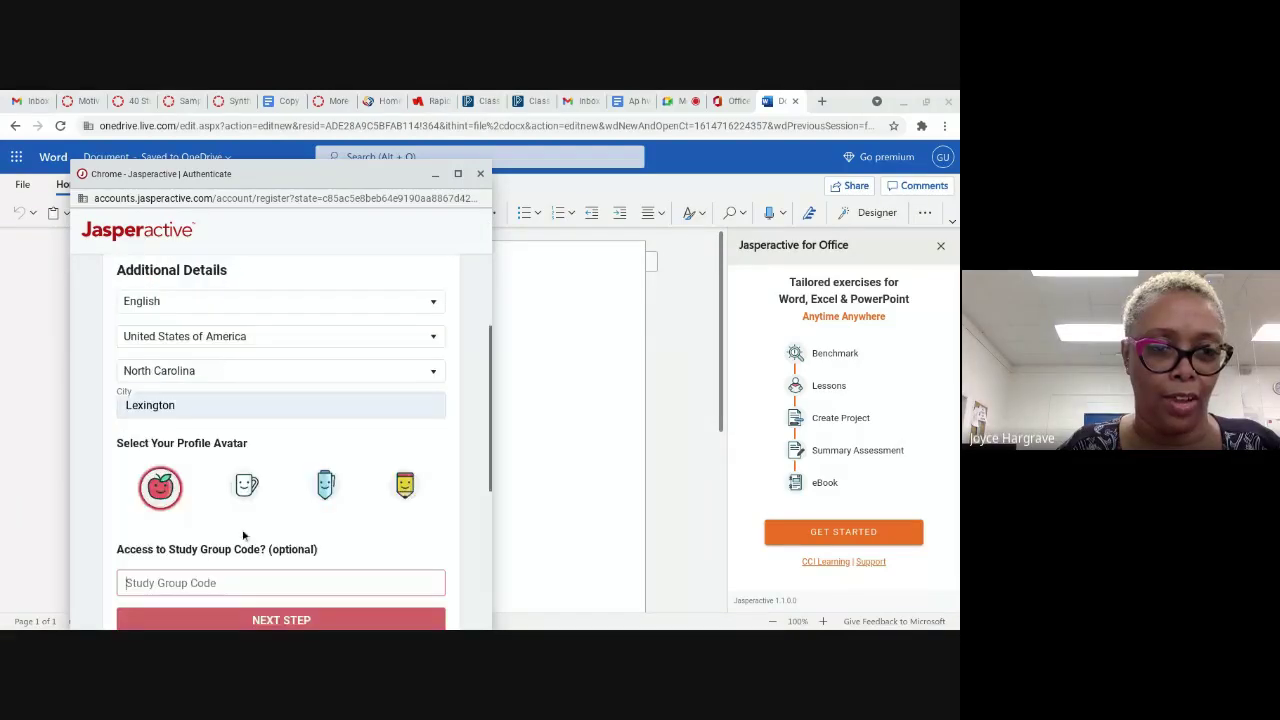
{"action": "left_click", "coordinate": [206, 482]}
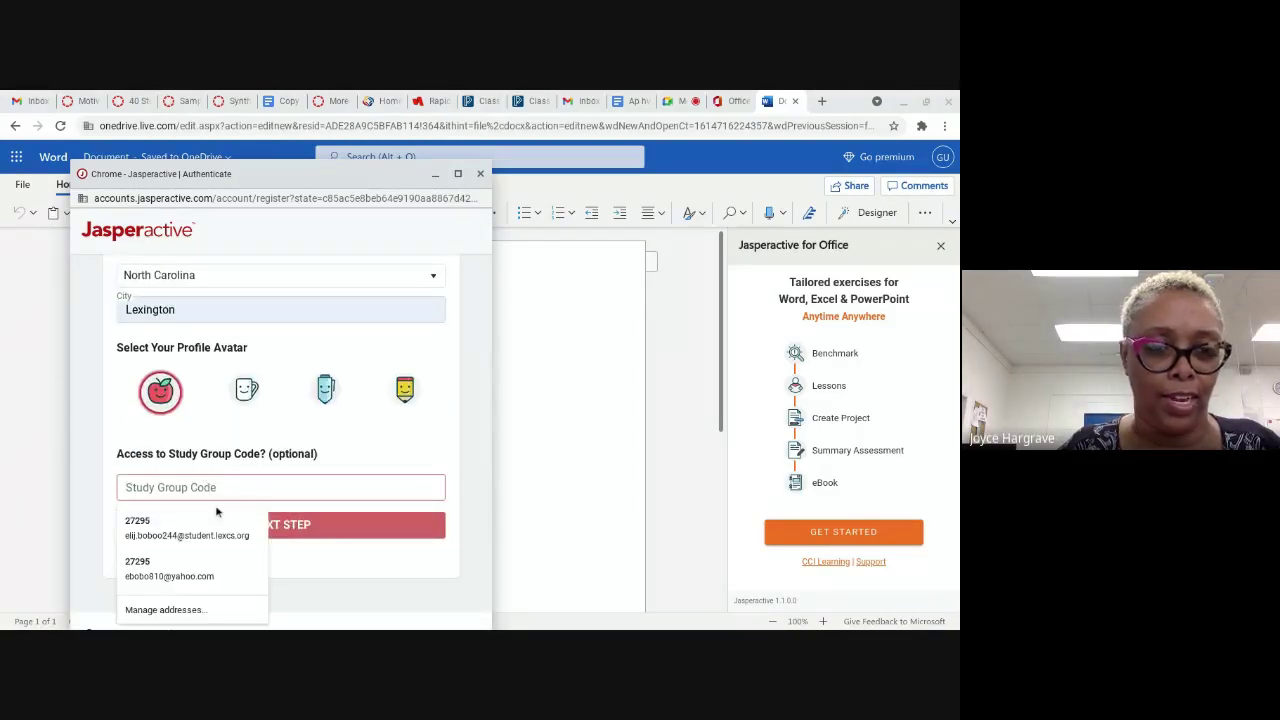
{"action": "left_click", "coordinate": [205, 566]}
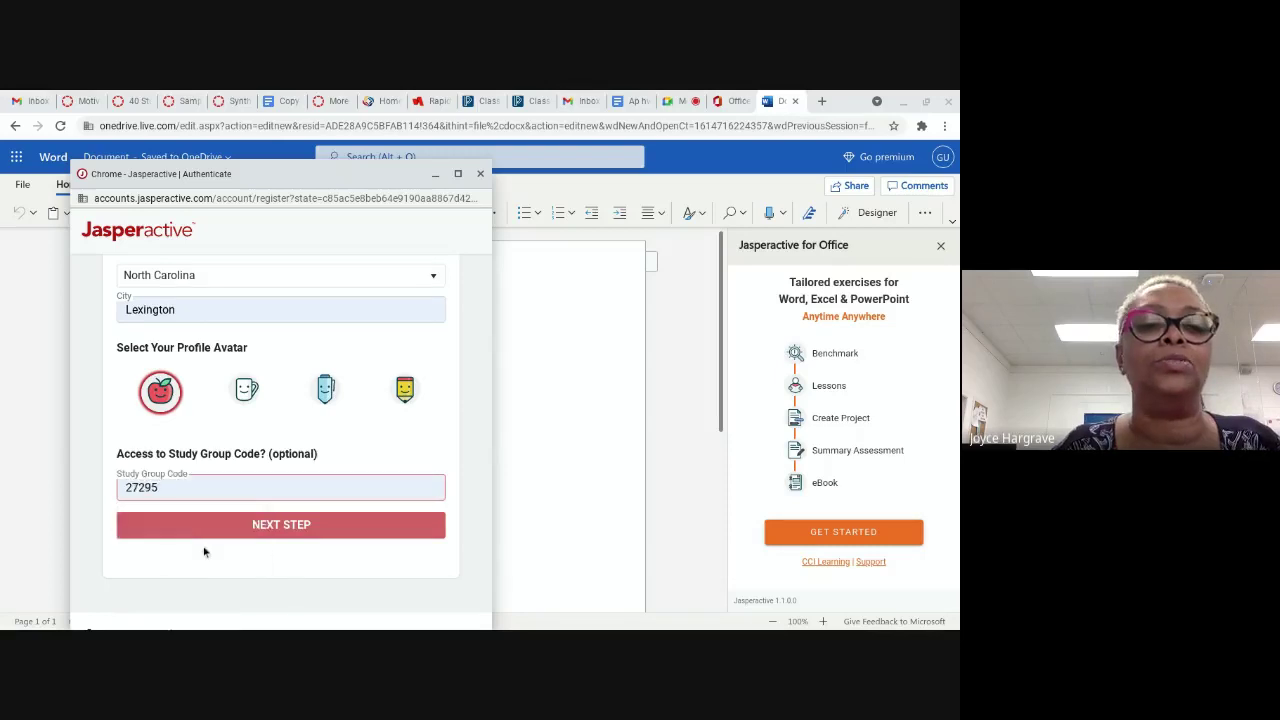
{"action": "scroll", "coordinate": [227, 507], "scroll_direction": "up", "scroll_amount": 1}
{"action": "scroll", "coordinate": [226, 500], "scroll_direction": "up", "scroll_amount": 3}
{"action": "scroll", "coordinate": [220, 495], "scroll_direction": "down", "scroll_amount": 1}
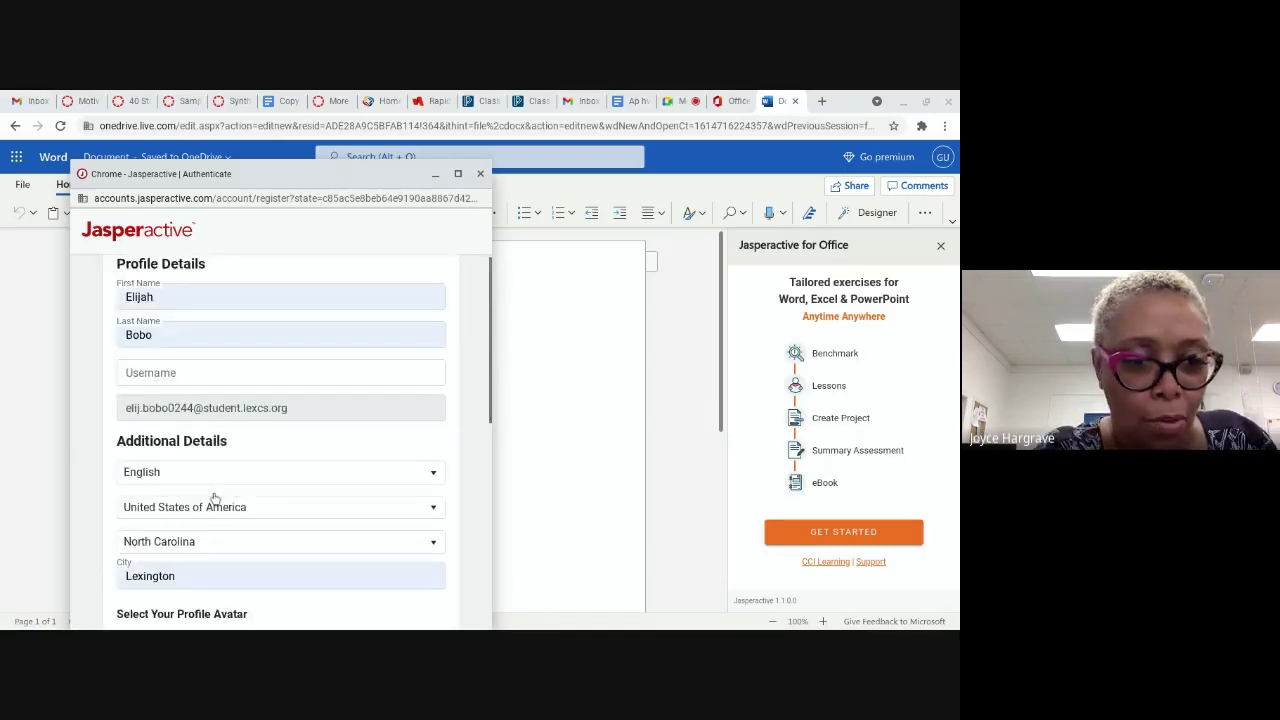
{"action": "scroll", "coordinate": [215, 492], "scroll_direction": "up", "scroll_amount": 1}
{"action": "scroll", "coordinate": [216, 490], "scroll_direction": "down", "scroll_amount": 1}
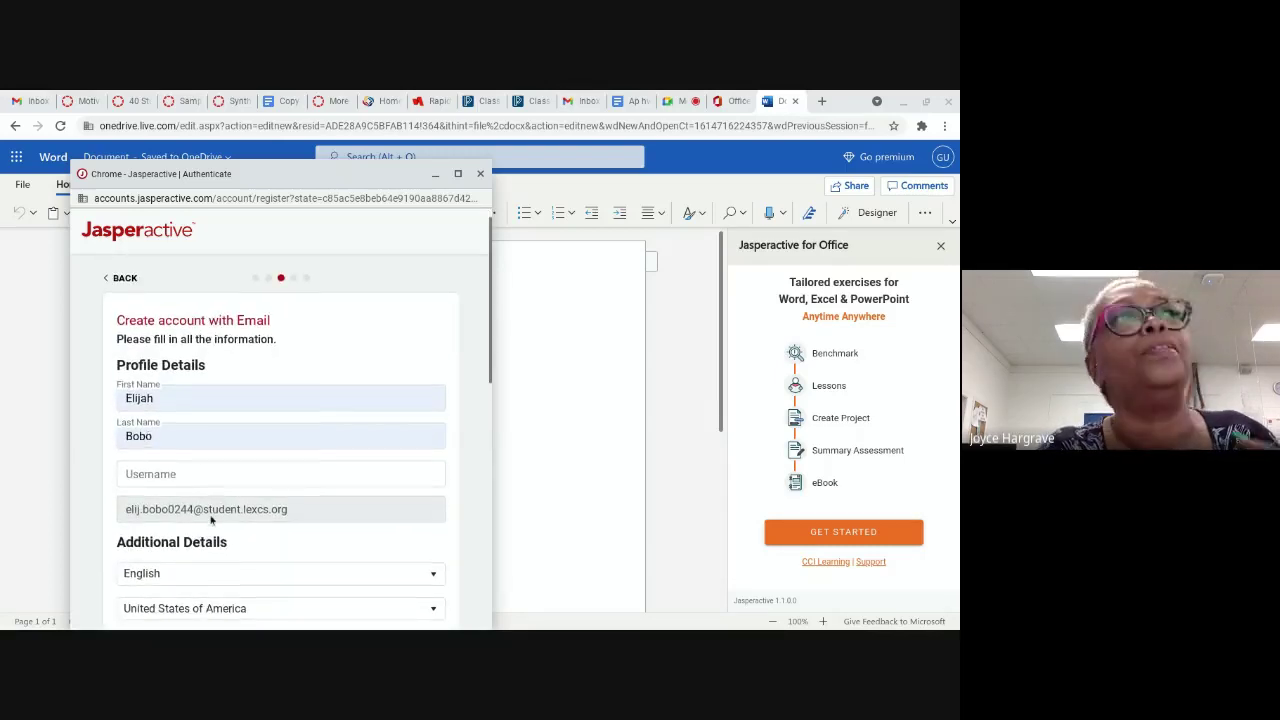
Step: Enter a username attempt in the Username field, then select and delete it
{"action": "left_click", "coordinate": [184, 474]}
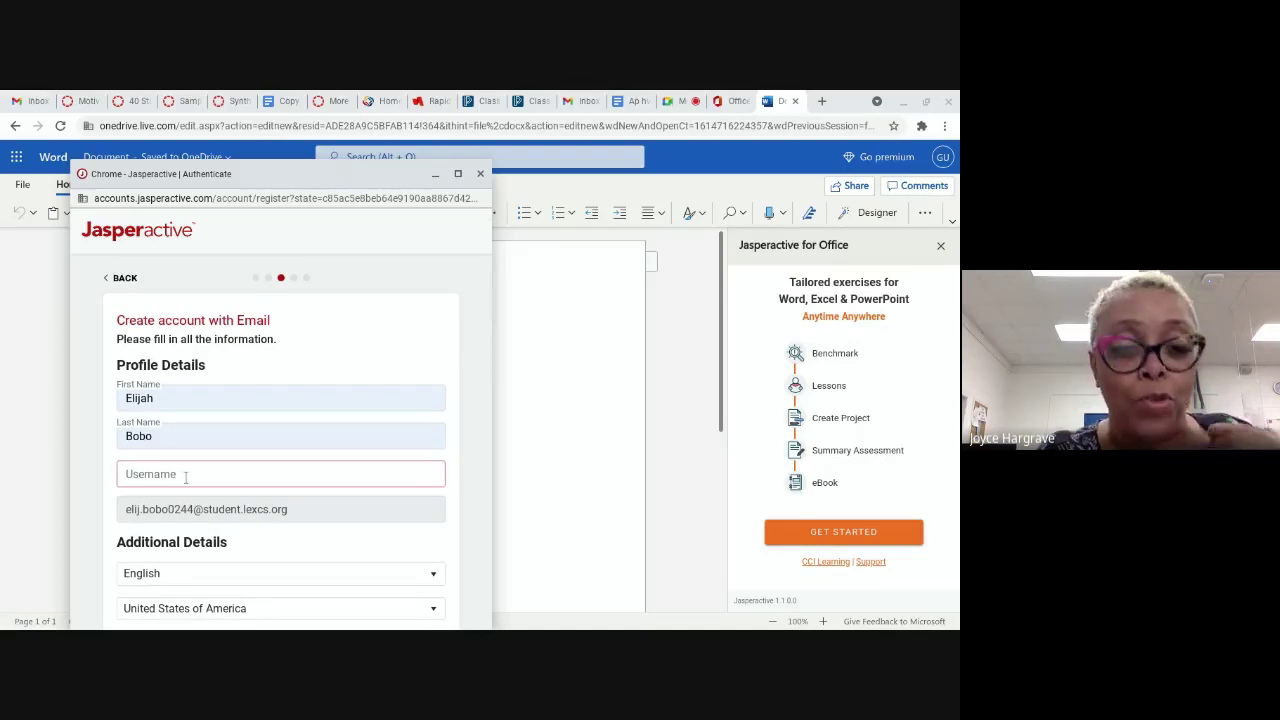
{"action": "left_click_drag", "start_coordinate": [302, 511], "coordinate": [110, 510]}
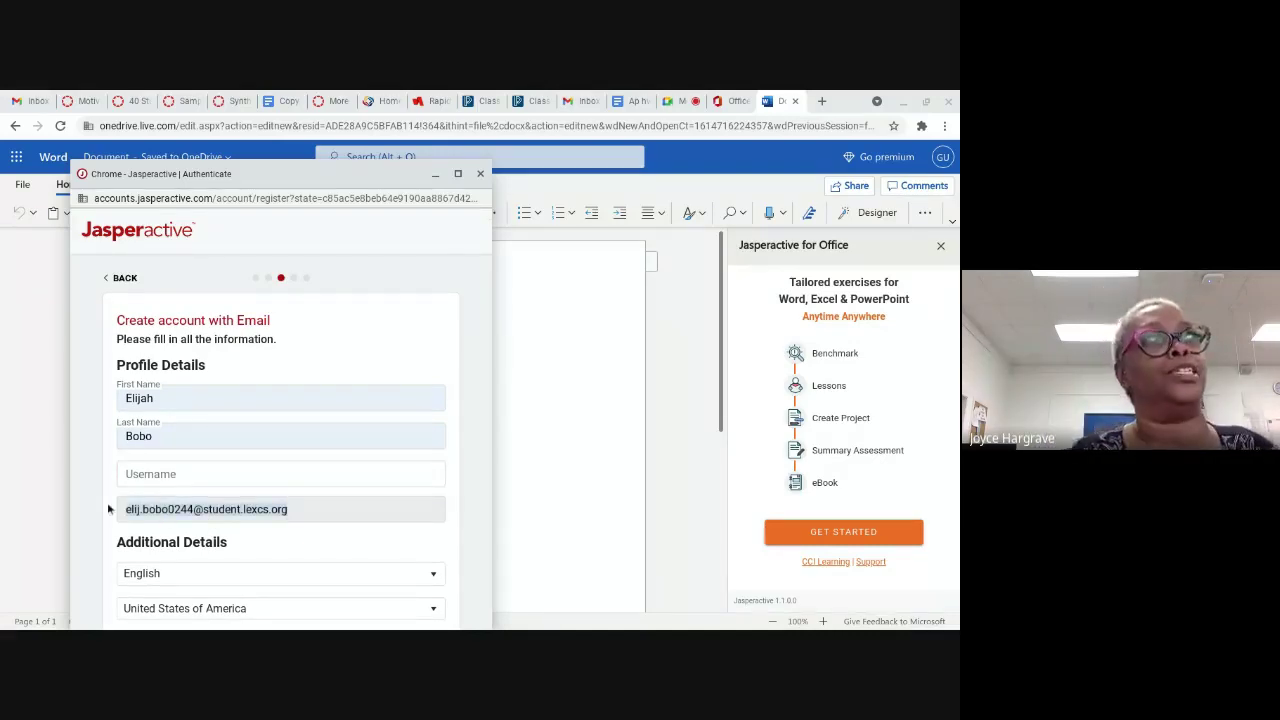
{"action": "left_click", "coordinate": [193, 473]}
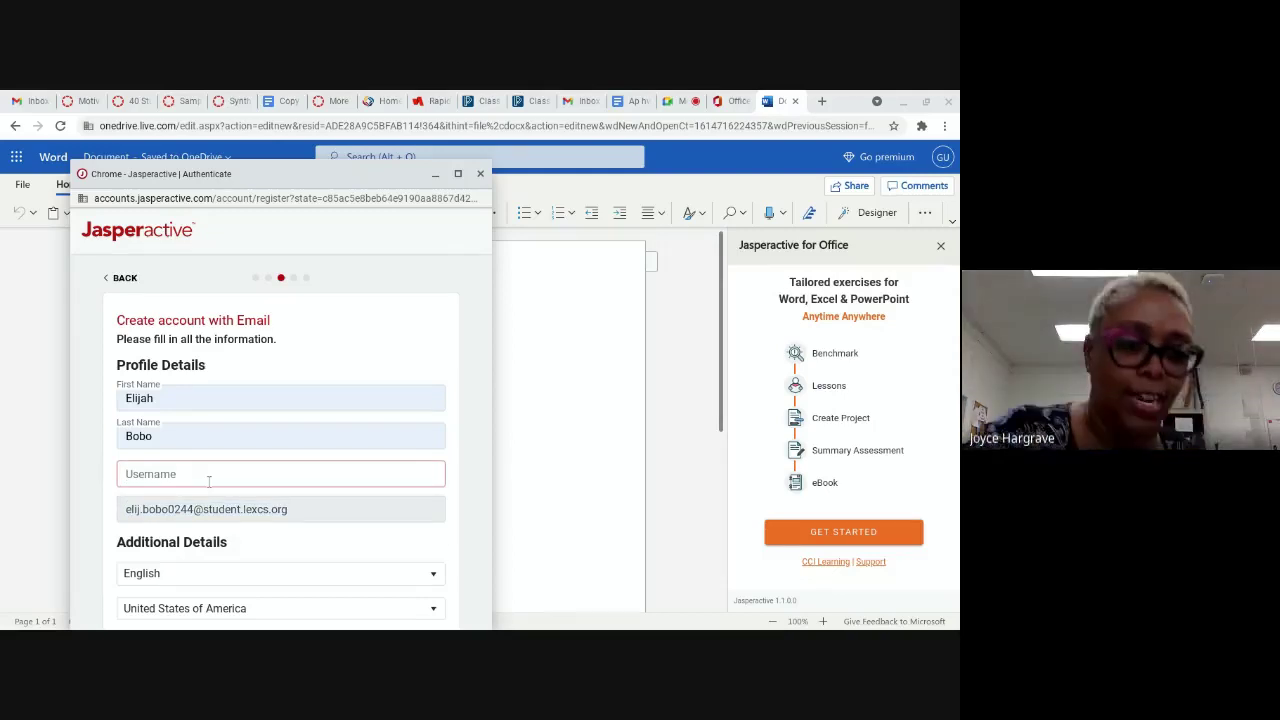
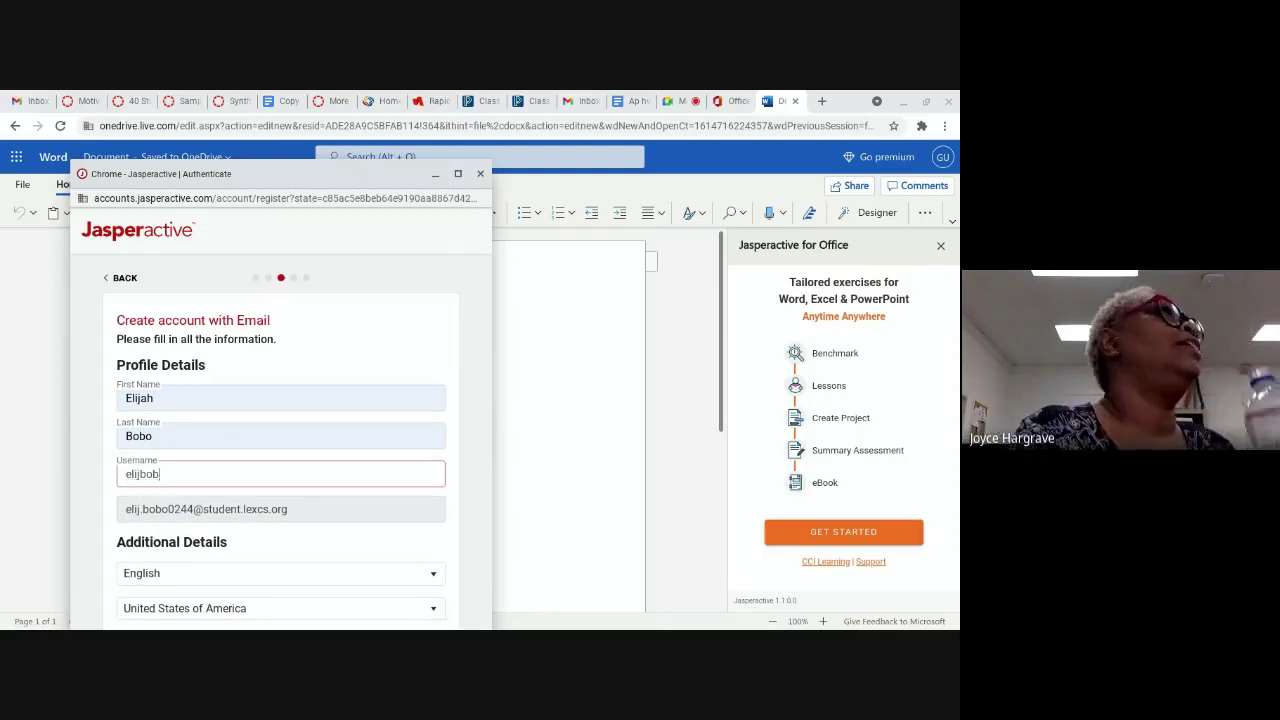
{"action": "key", "text": "ctrl+a"}
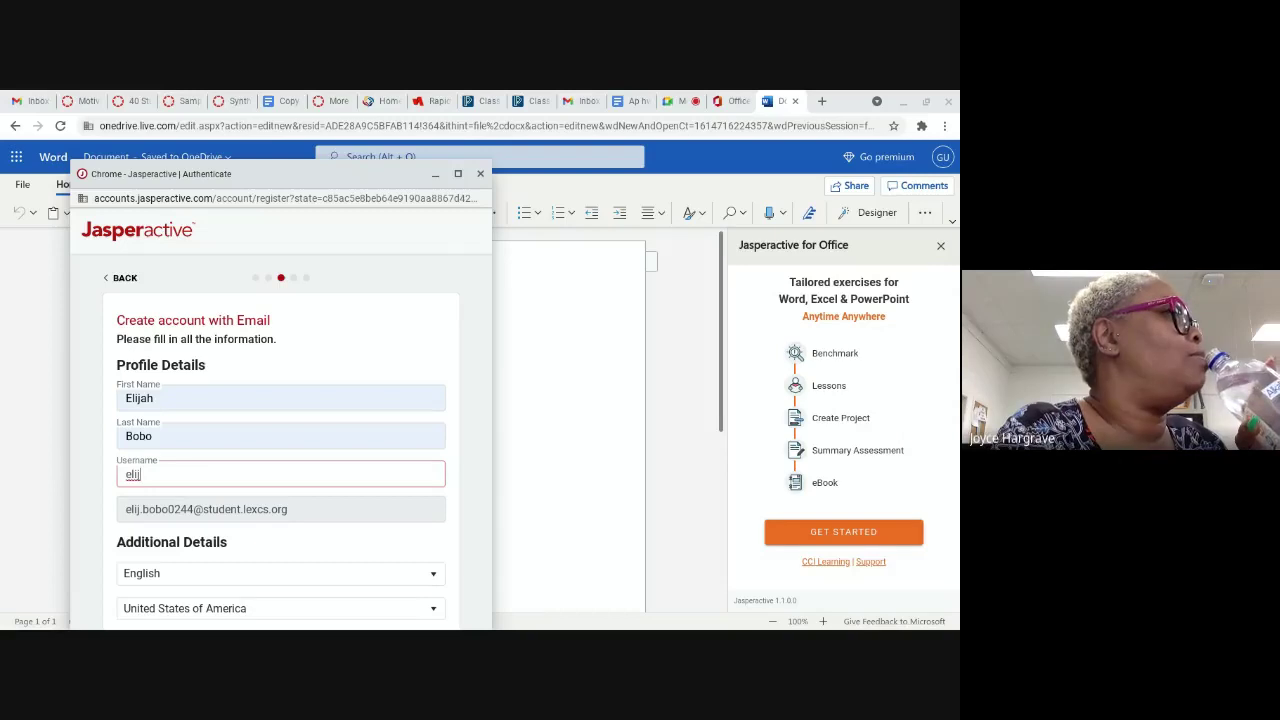
{"action": "key", "text": "BackSpace"}
{"action": "key", "text": "BackSpace"}
{"action": "key", "text": "BackSpace"}
{"action": "key", "text": "BackSpace"}
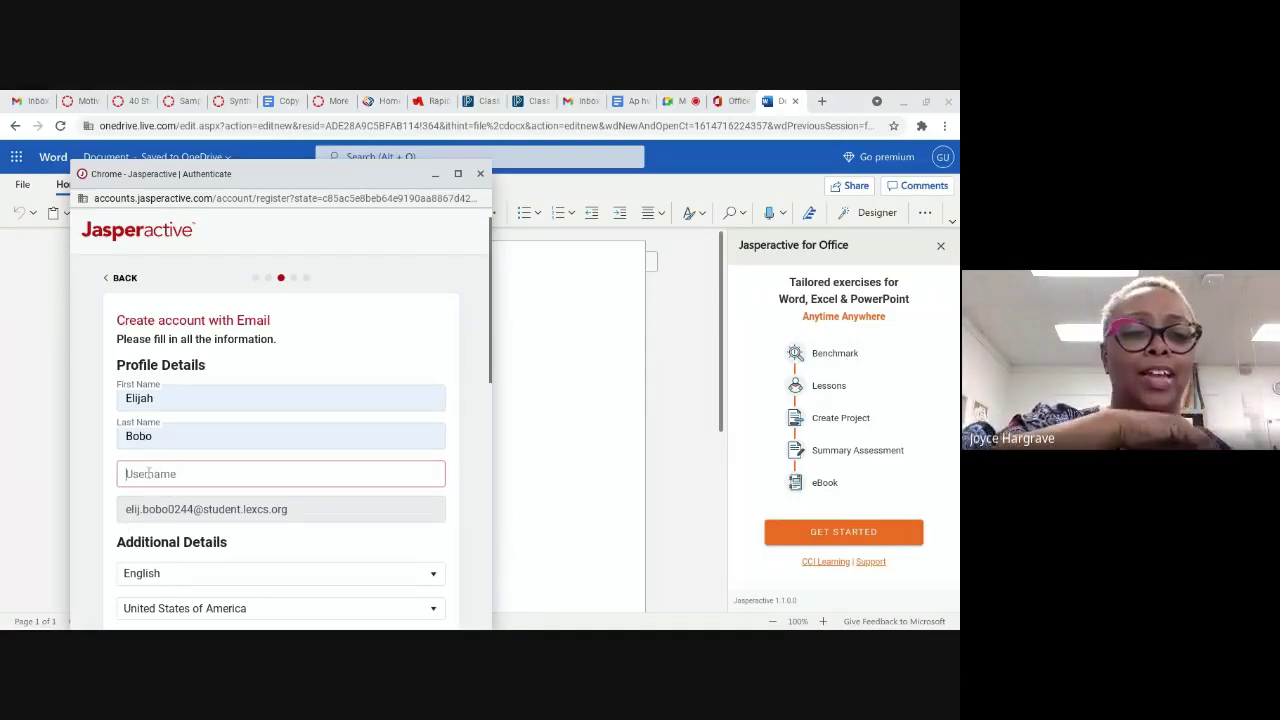
Step: Try another username with a numeric suffix, then erase it until the field is empty
{"action": "scroll", "coordinate": [172, 468], "scroll_direction": "down", "scroll_amount": 2}
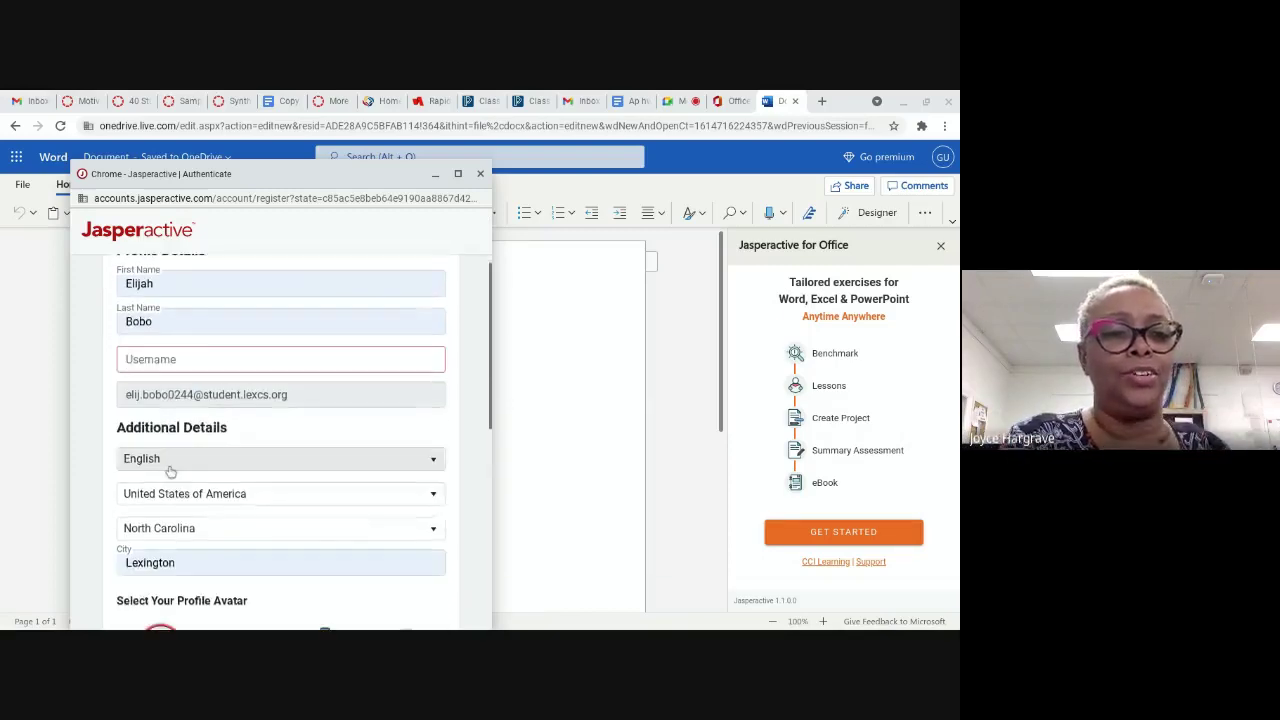
{"action": "scroll", "coordinate": [172, 468], "scroll_direction": "down", "scroll_amount": 5}
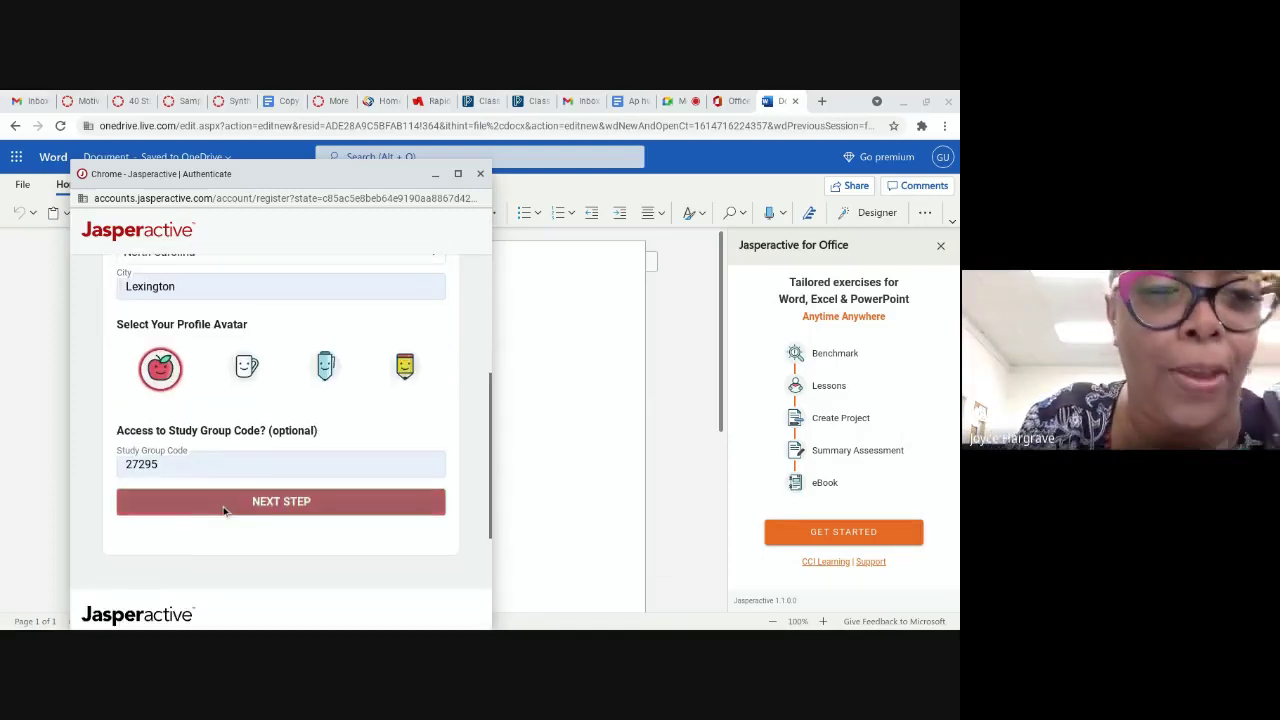
{"action": "scroll", "coordinate": [224, 510], "scroll_direction": "up", "scroll_amount": 5}
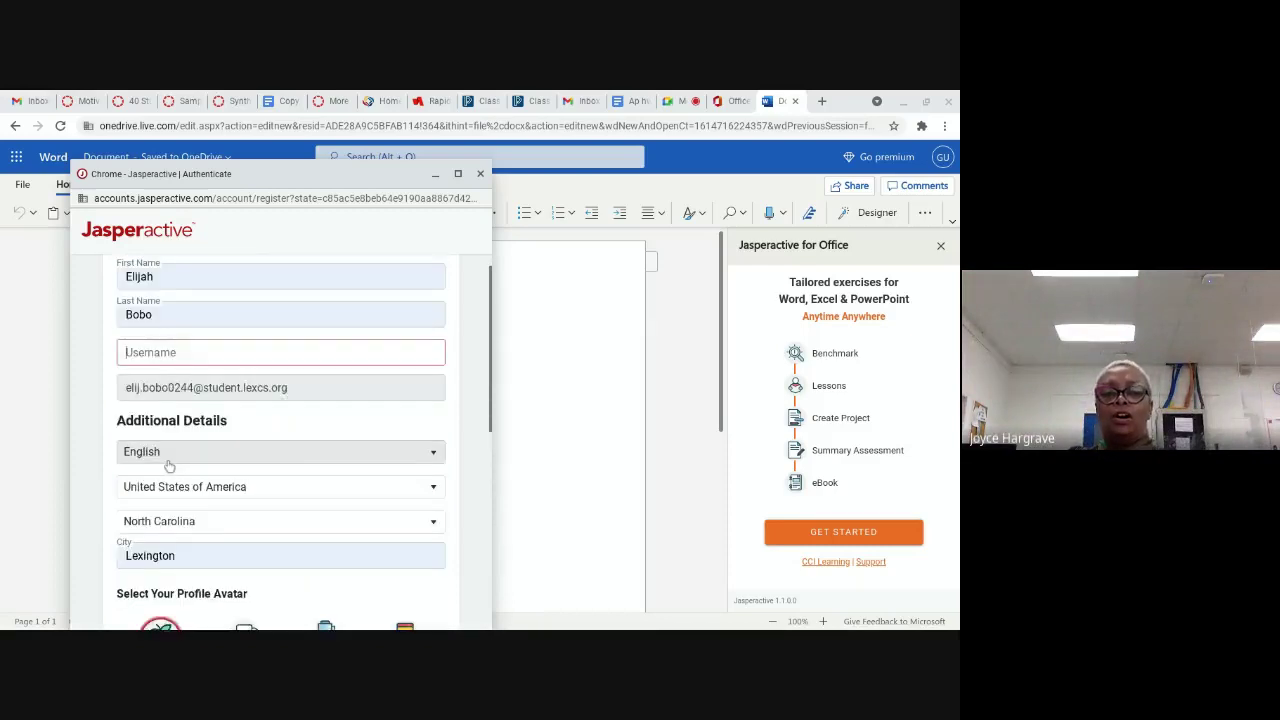
{"action": "scroll", "coordinate": [169, 466], "scroll_direction": "up", "scroll_amount": 1}
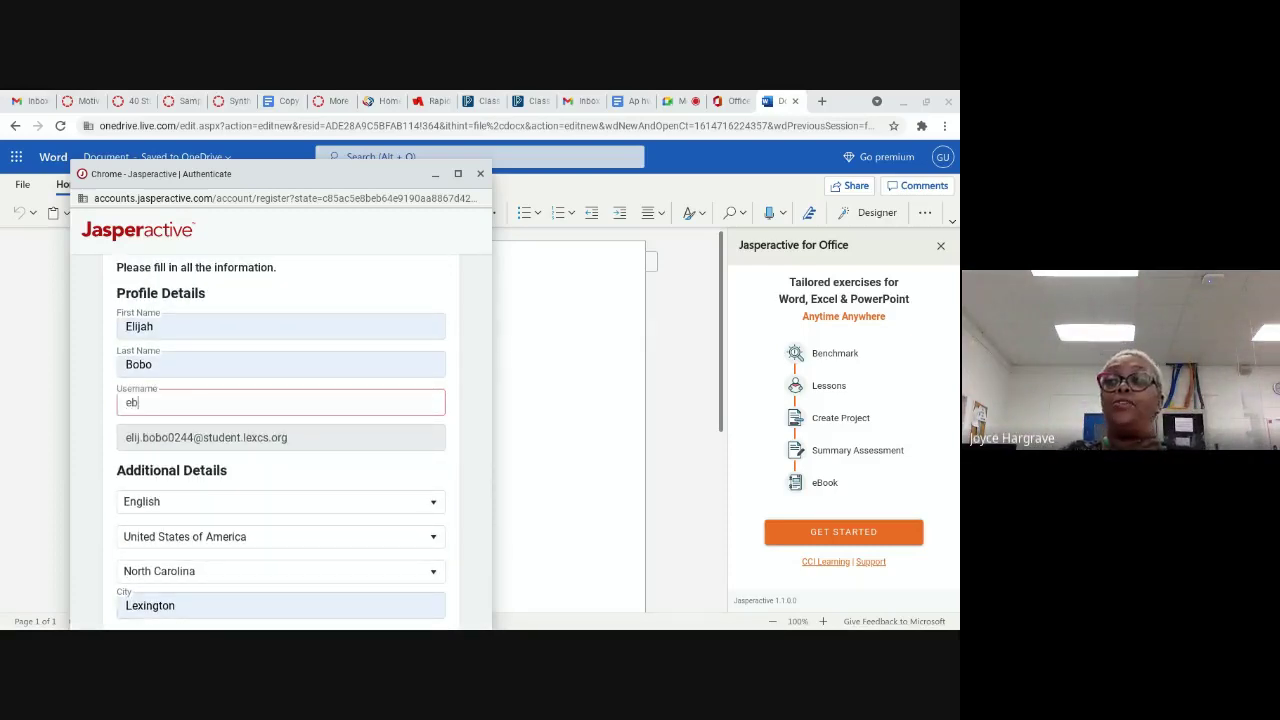
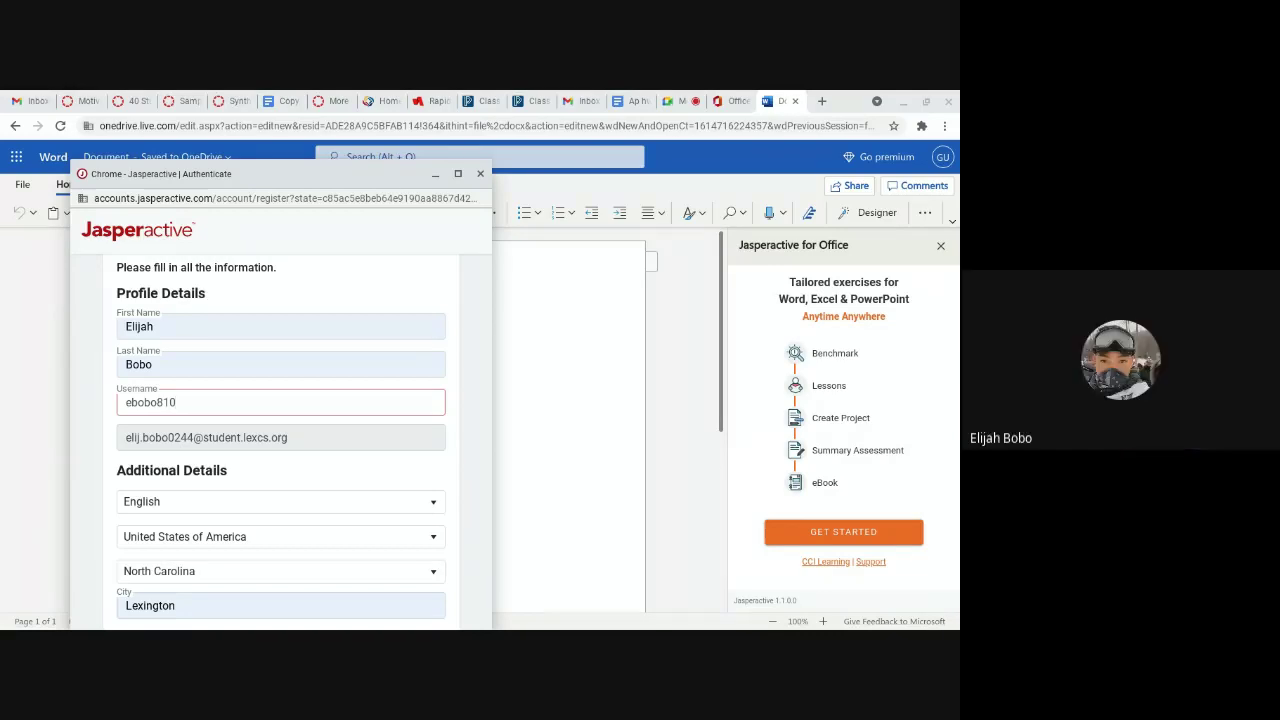
{"action": "scroll", "coordinate": [288, 438], "scroll_direction": "down", "scroll_amount": 5}
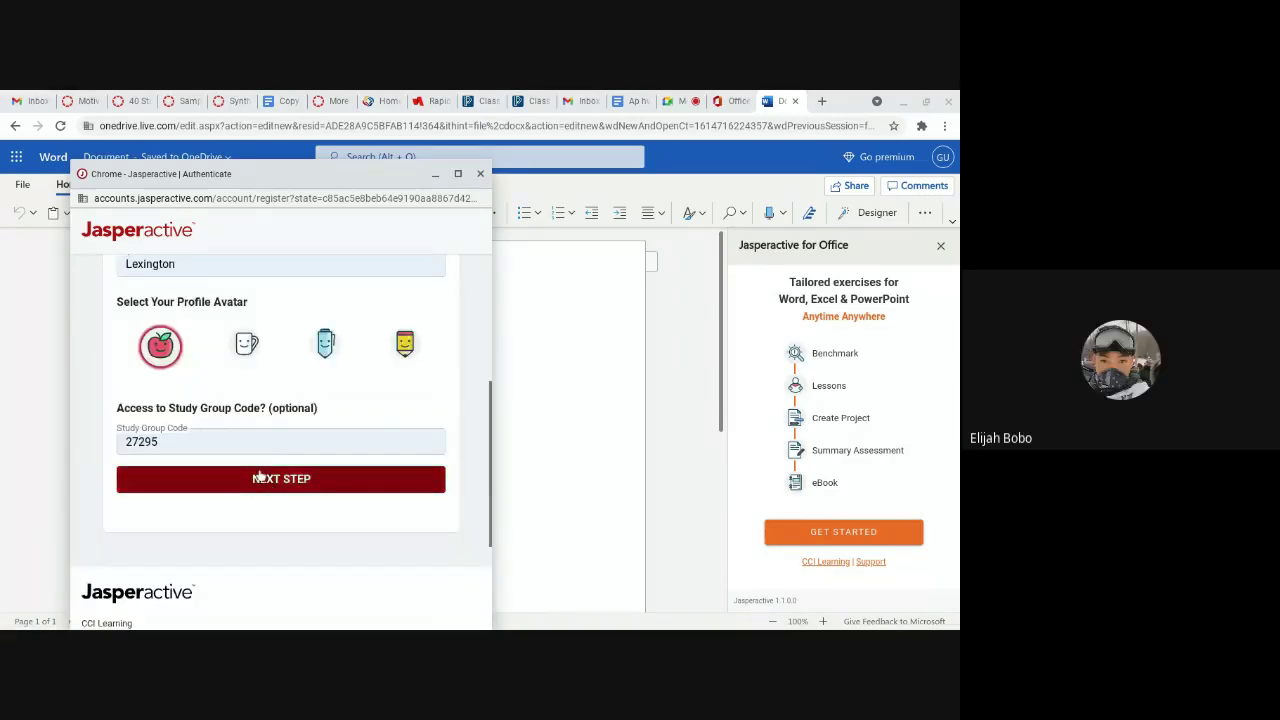
{"action": "scroll", "coordinate": [253, 462], "scroll_direction": "up", "scroll_amount": 3}
{"action": "scroll", "coordinate": [243, 451], "scroll_direction": "up", "scroll_amount": 1}
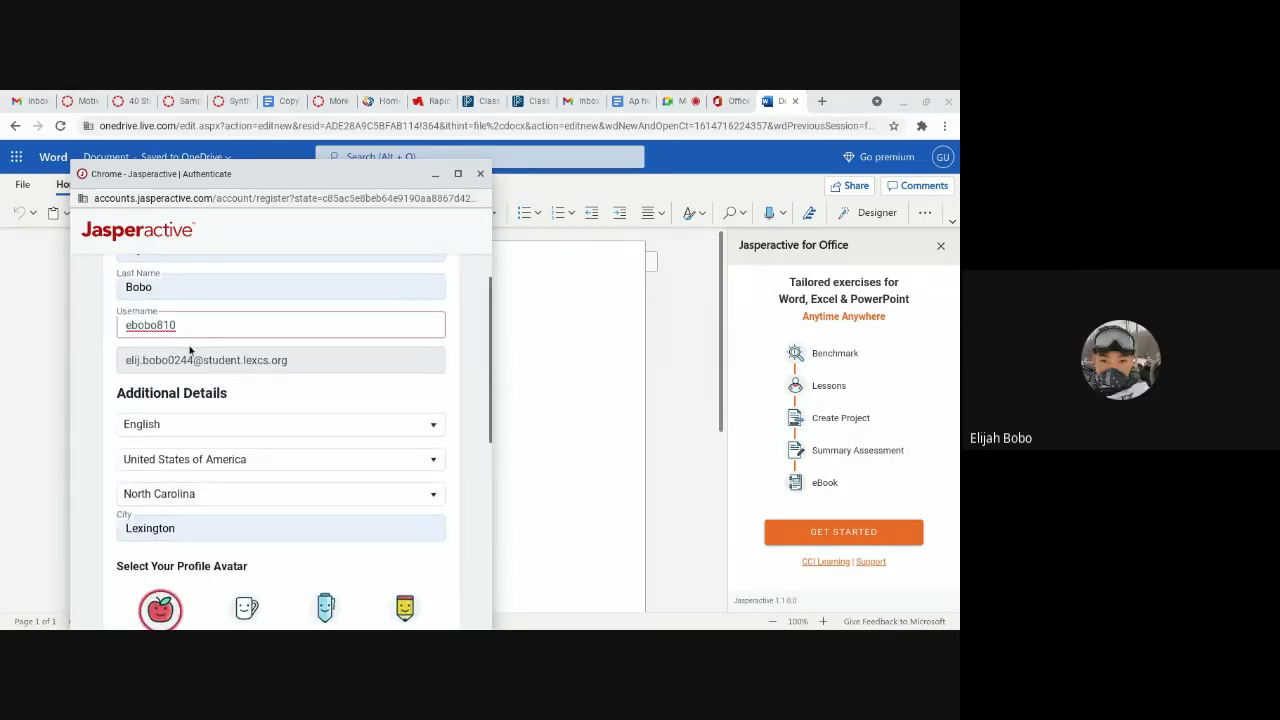
{"action": "scroll", "coordinate": [276, 497], "scroll_direction": "down", "scroll_amount": 1}
{"action": "scroll", "coordinate": [276, 497], "scroll_direction": "down", "scroll_amount": 1}
{"action": "scroll", "coordinate": [301, 551], "scroll_direction": "down", "scroll_amount": 2}
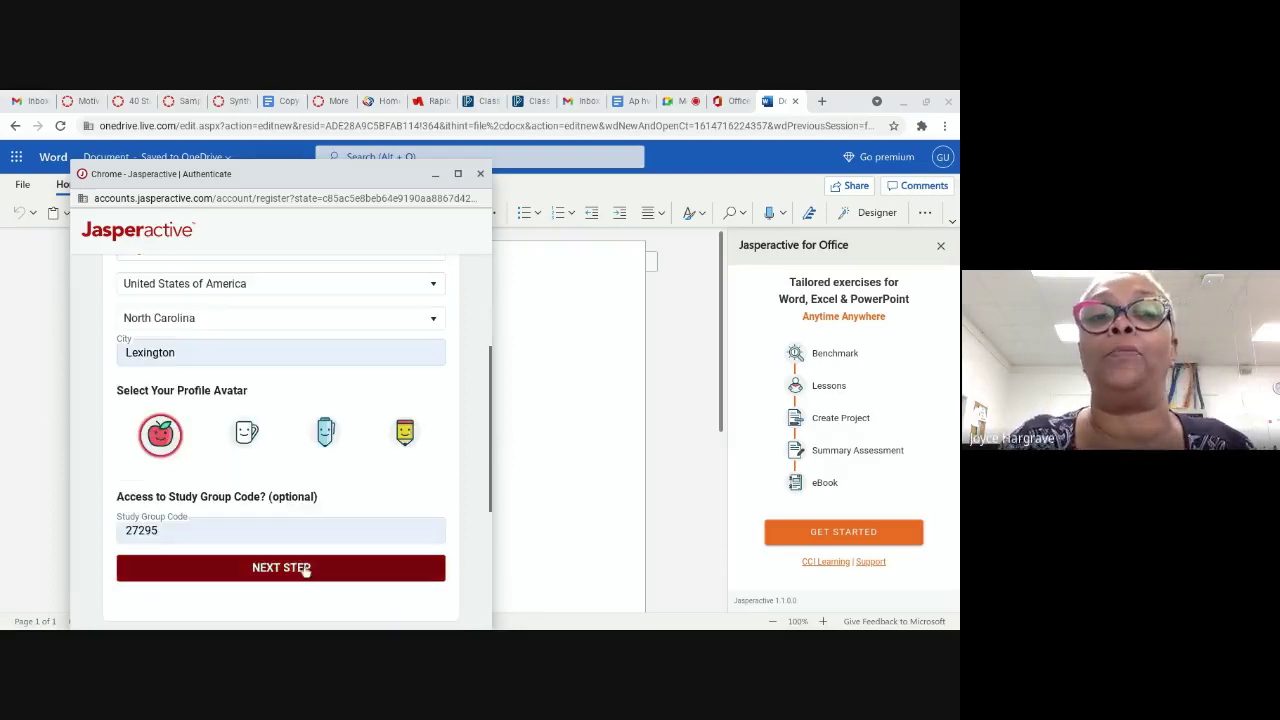
{"action": "scroll", "coordinate": [193, 457], "scroll_direction": "up", "scroll_amount": 4}
{"action": "scroll", "coordinate": [210, 520], "scroll_direction": "down", "scroll_amount": 1}
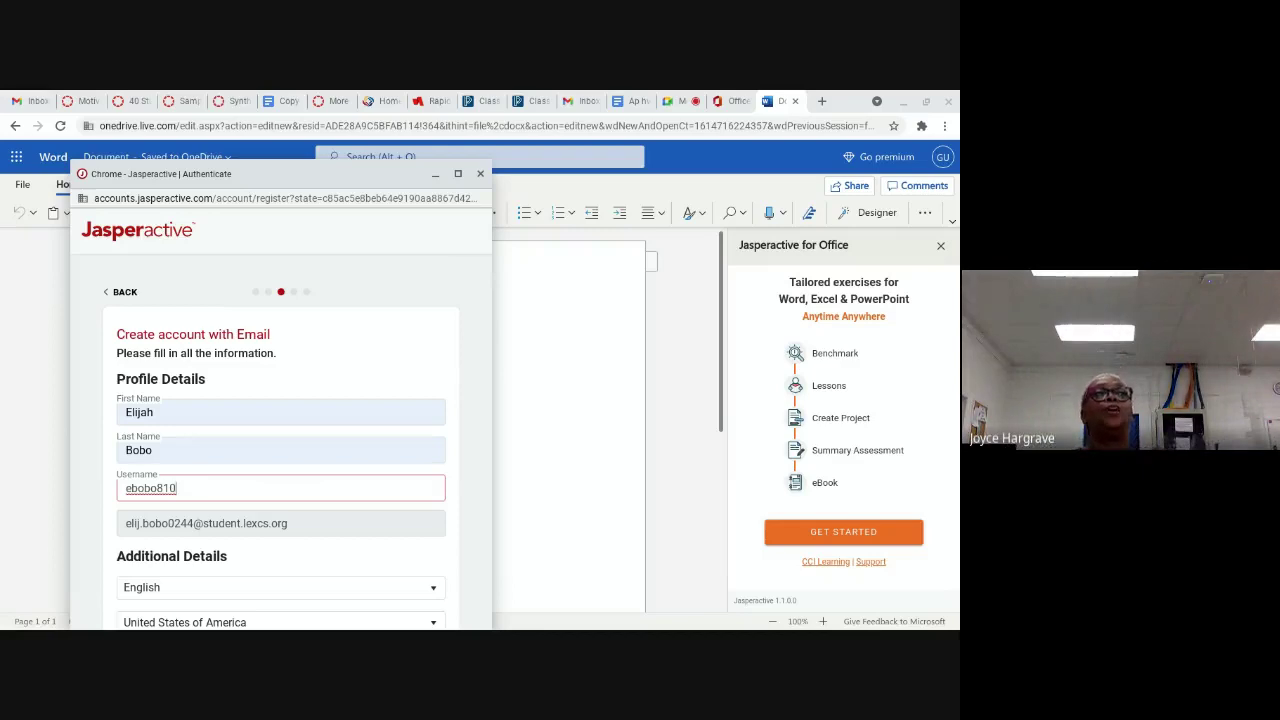
{"action": "key", "text": "BackSpace"}
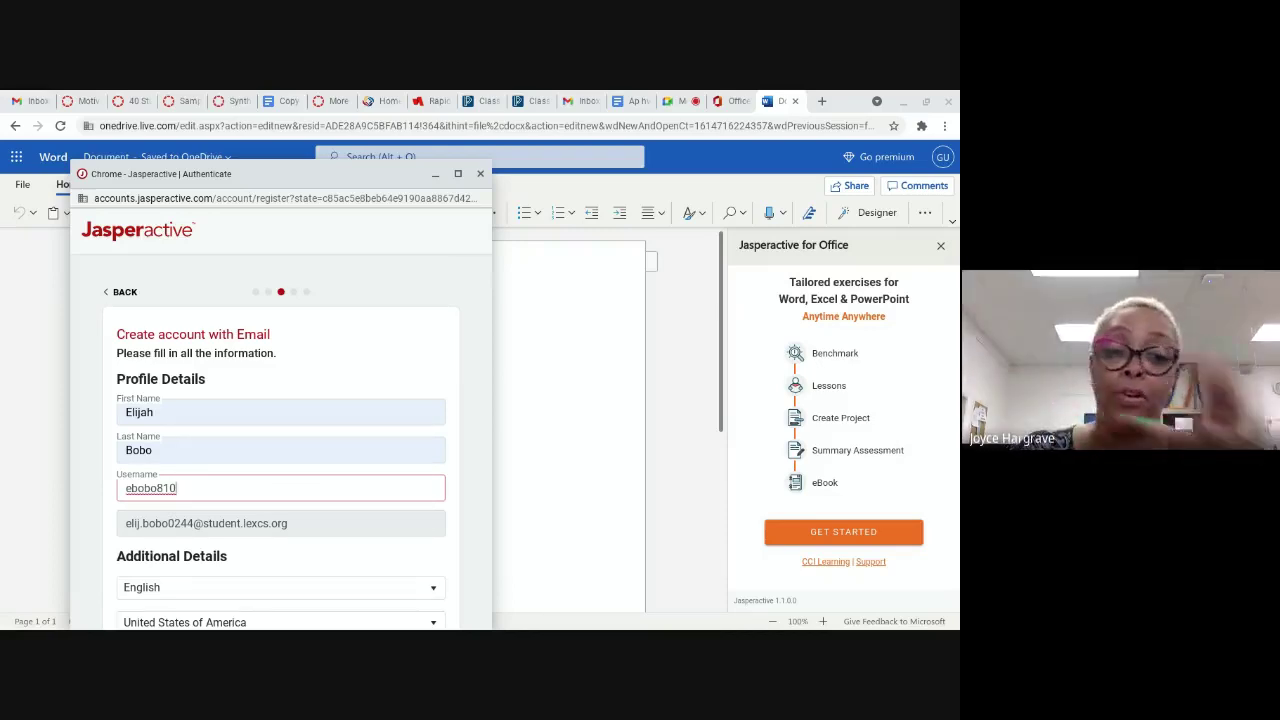
{"action": "type", "text": "222"}
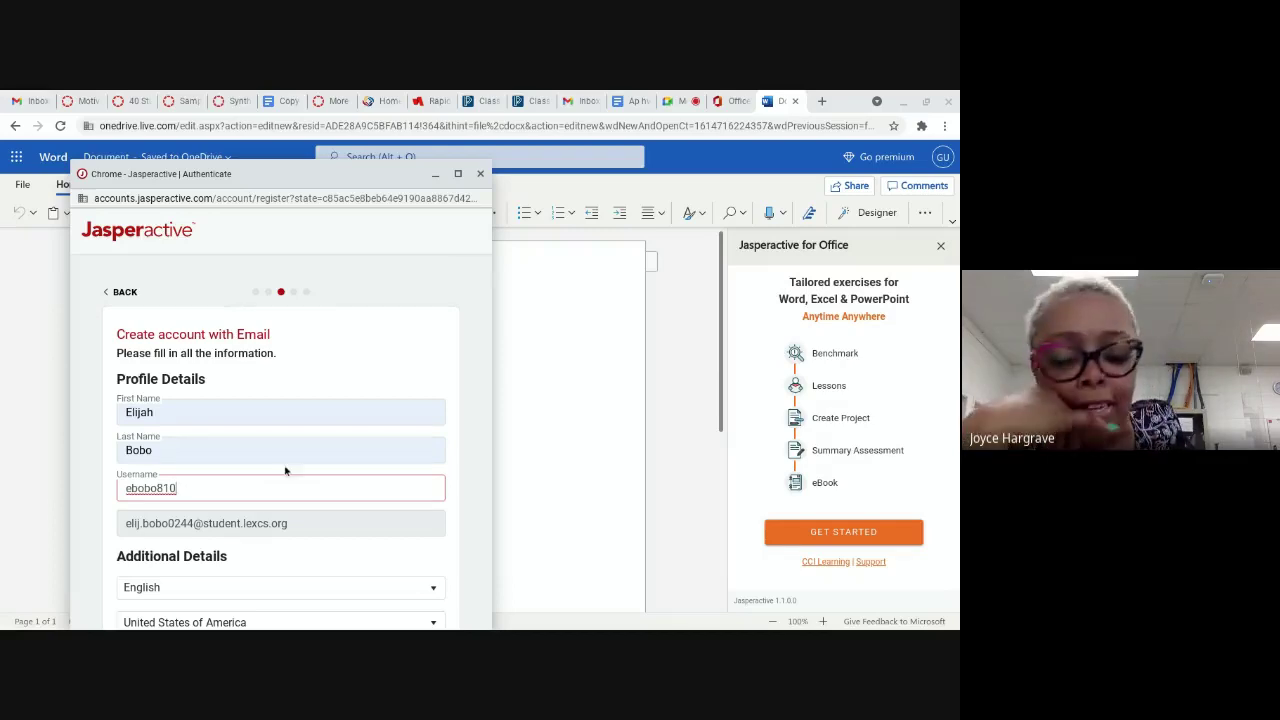
{"action": "key", "text": "BackSpace"}
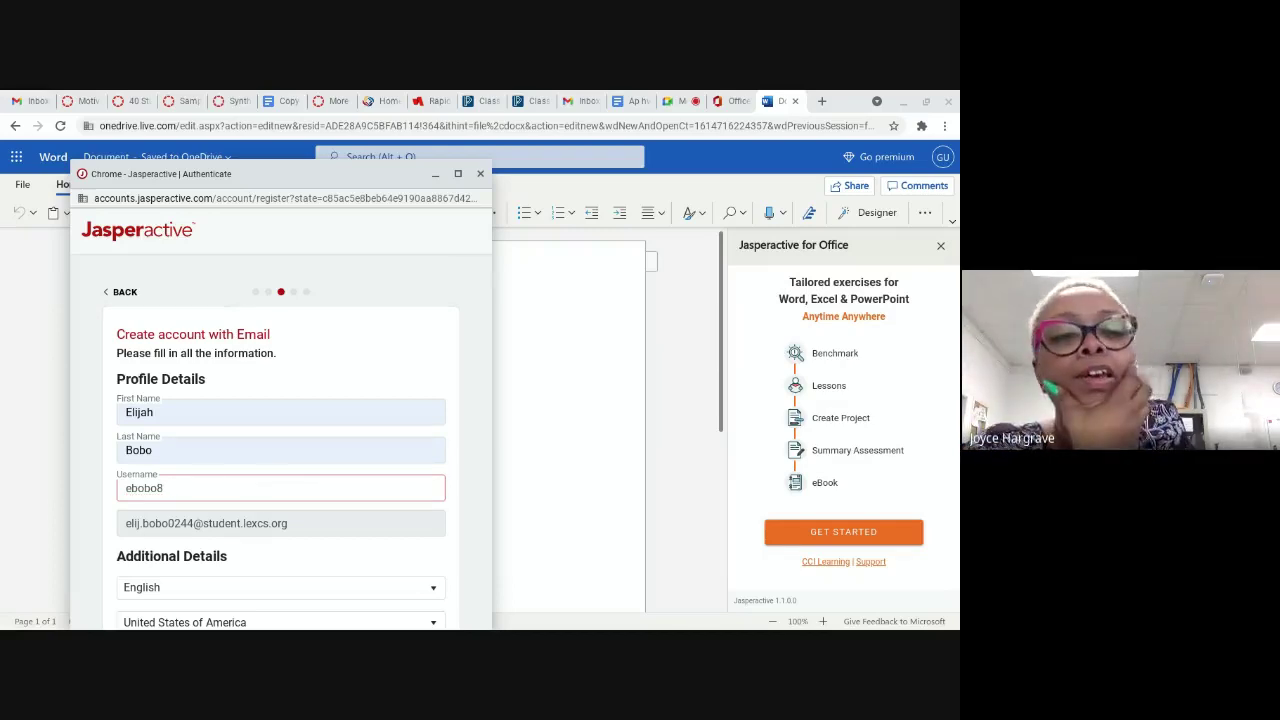
{"action": "key", "text": "BackSpace"}
{"action": "key", "text": "BackSpace"}
{"action": "key", "text": "BackSpace"}
{"action": "key", "text": "BackSpace"}
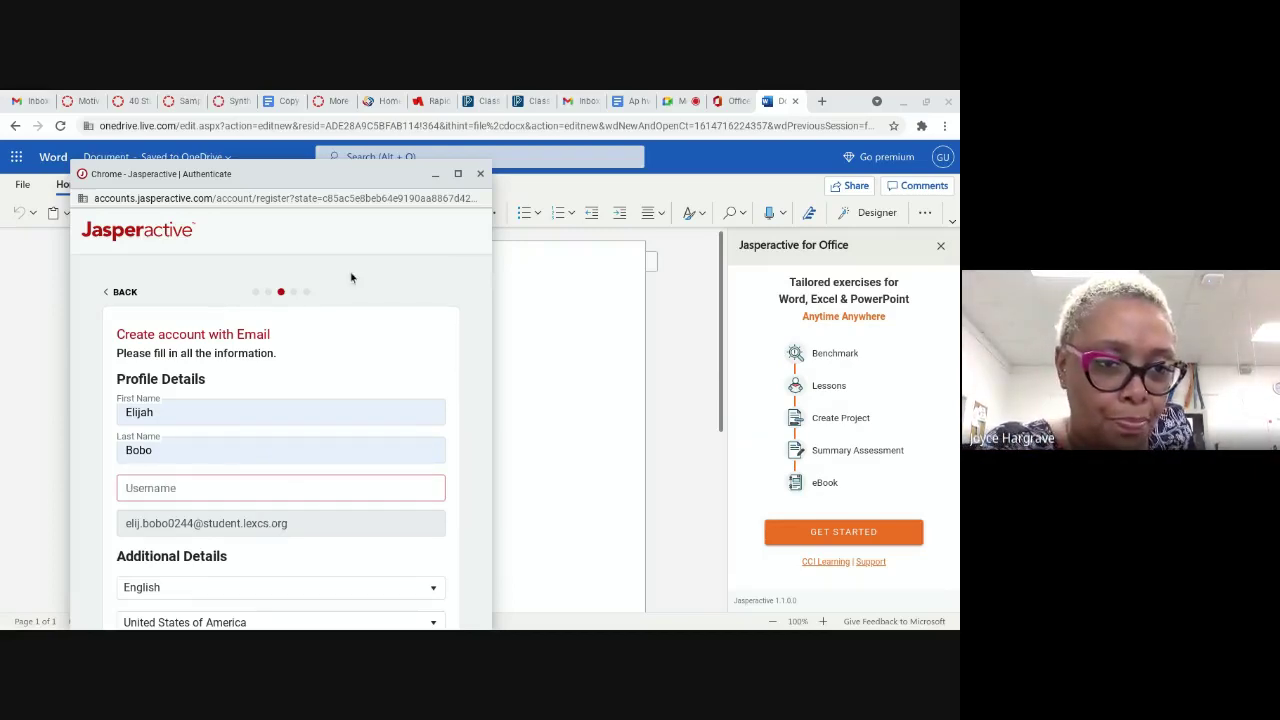
{"action": "scroll", "coordinate": [125, 319], "scroll_direction": "up", "scroll_amount": 1}
Step: Restart the sign-up by going back and choosing the Learner/Student role
{"action": "left_click", "coordinate": [104, 301]}
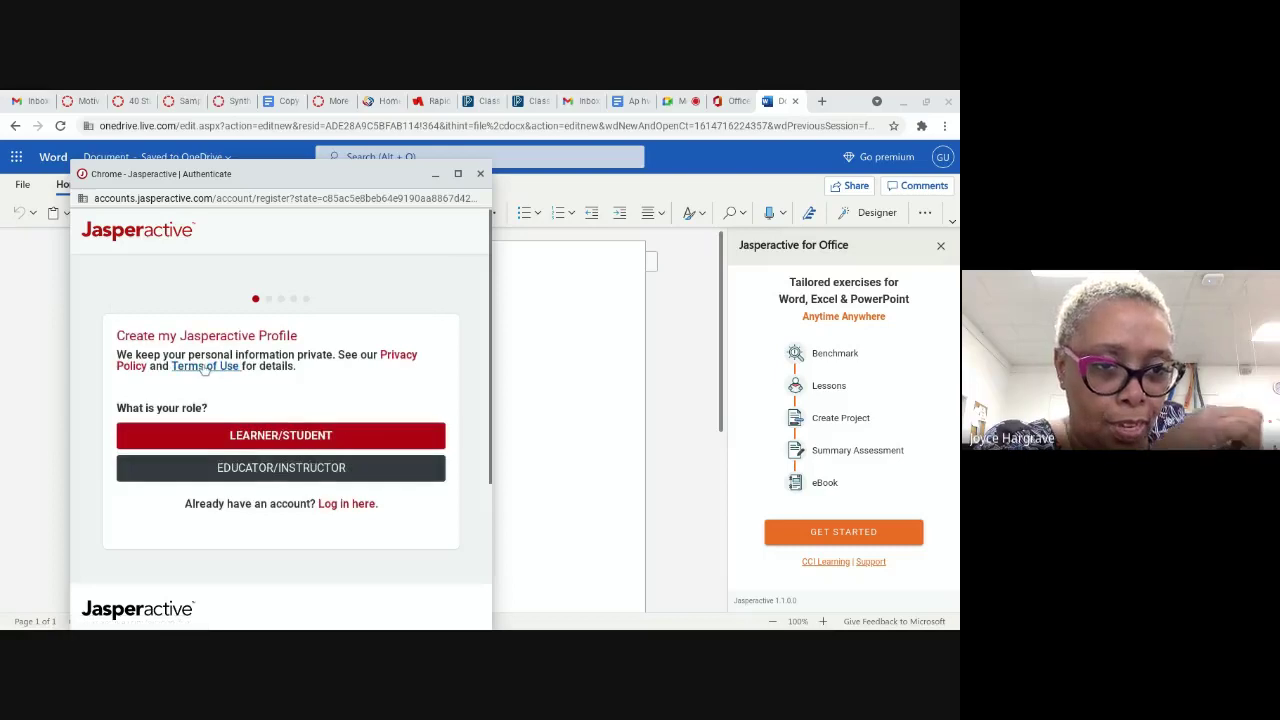
{"action": "left_click", "coordinate": [282, 437]}
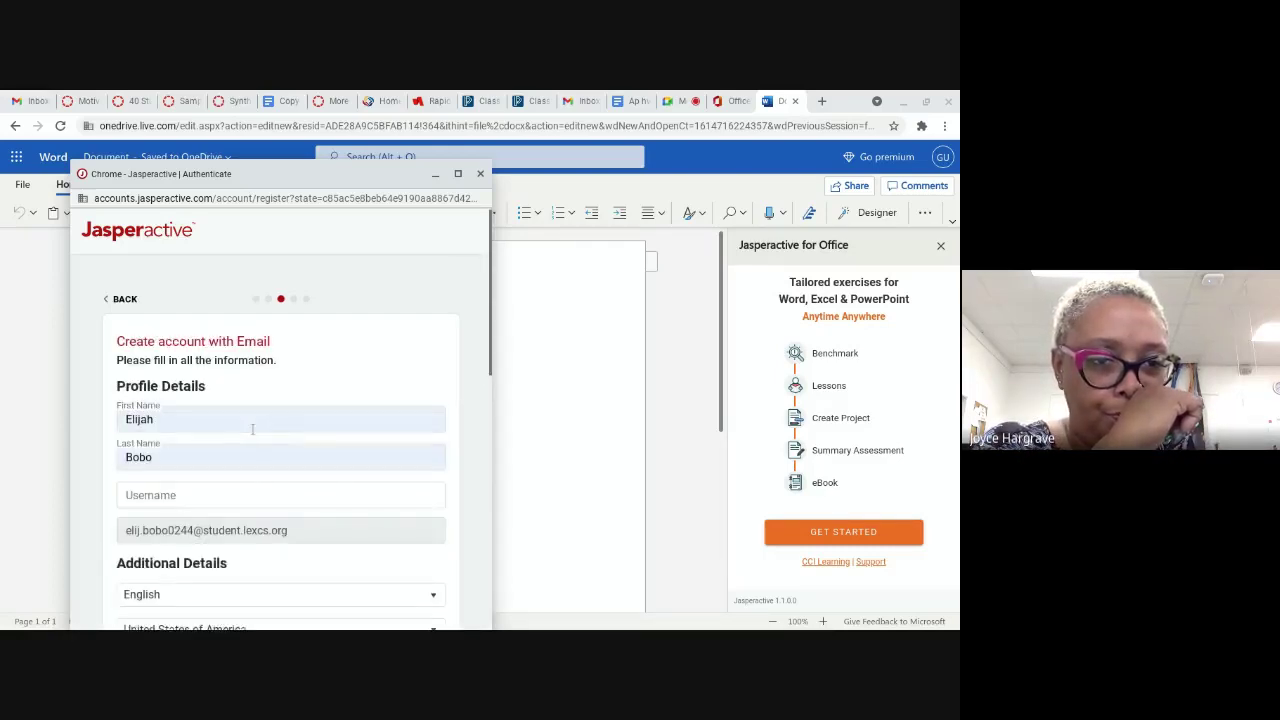
{"action": "scroll", "coordinate": [231, 430], "scroll_direction": "down", "scroll_amount": 2}
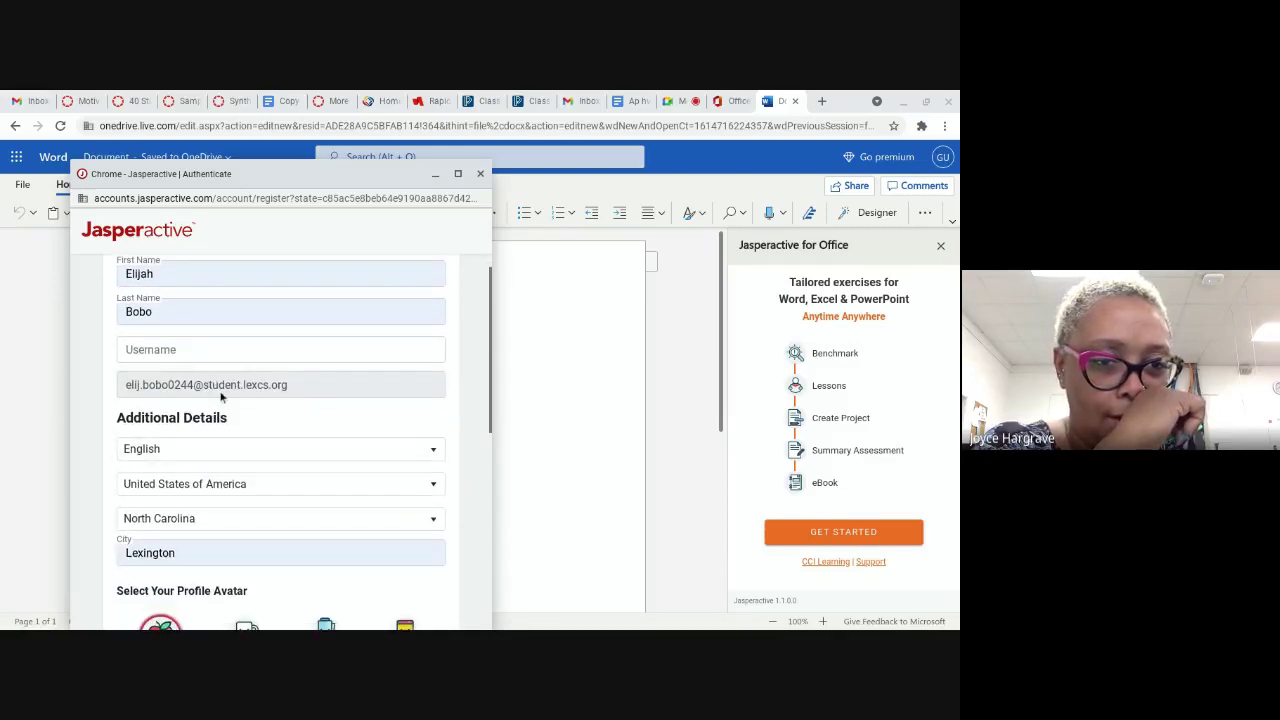
Step: Enter a new username in the profile details and scroll to the form's end
{"action": "left_click", "coordinate": [218, 360]}
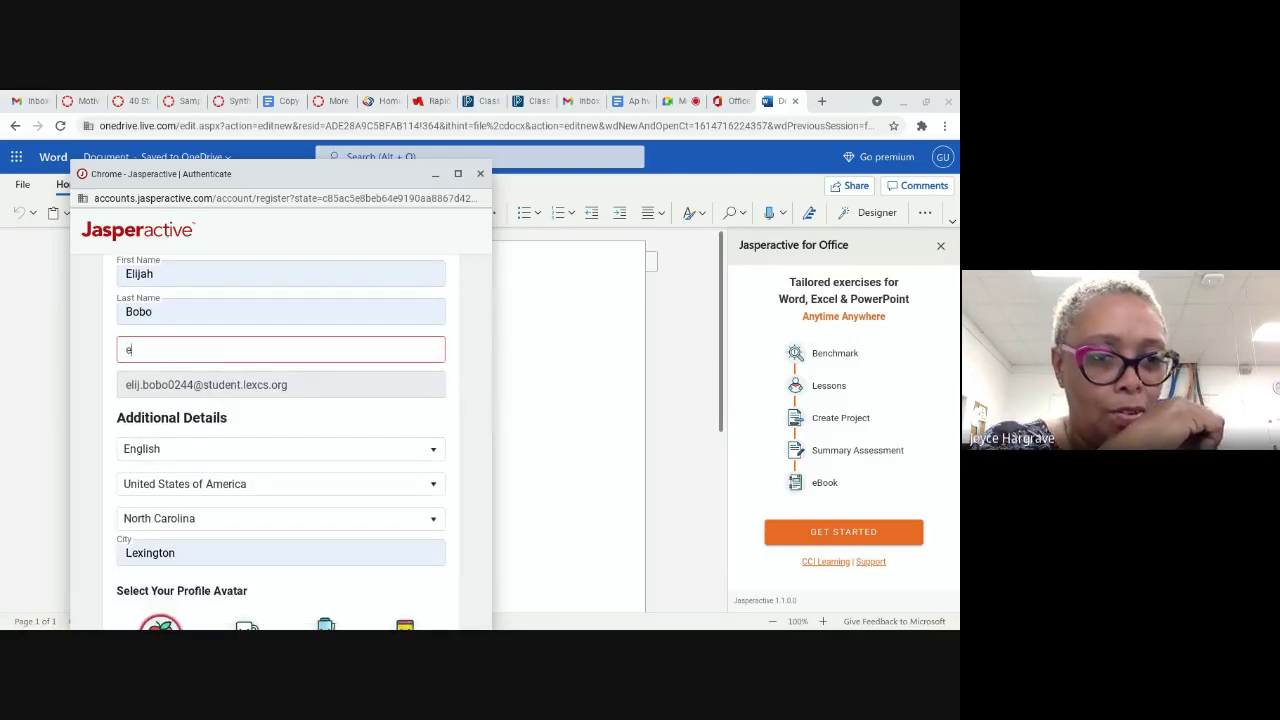
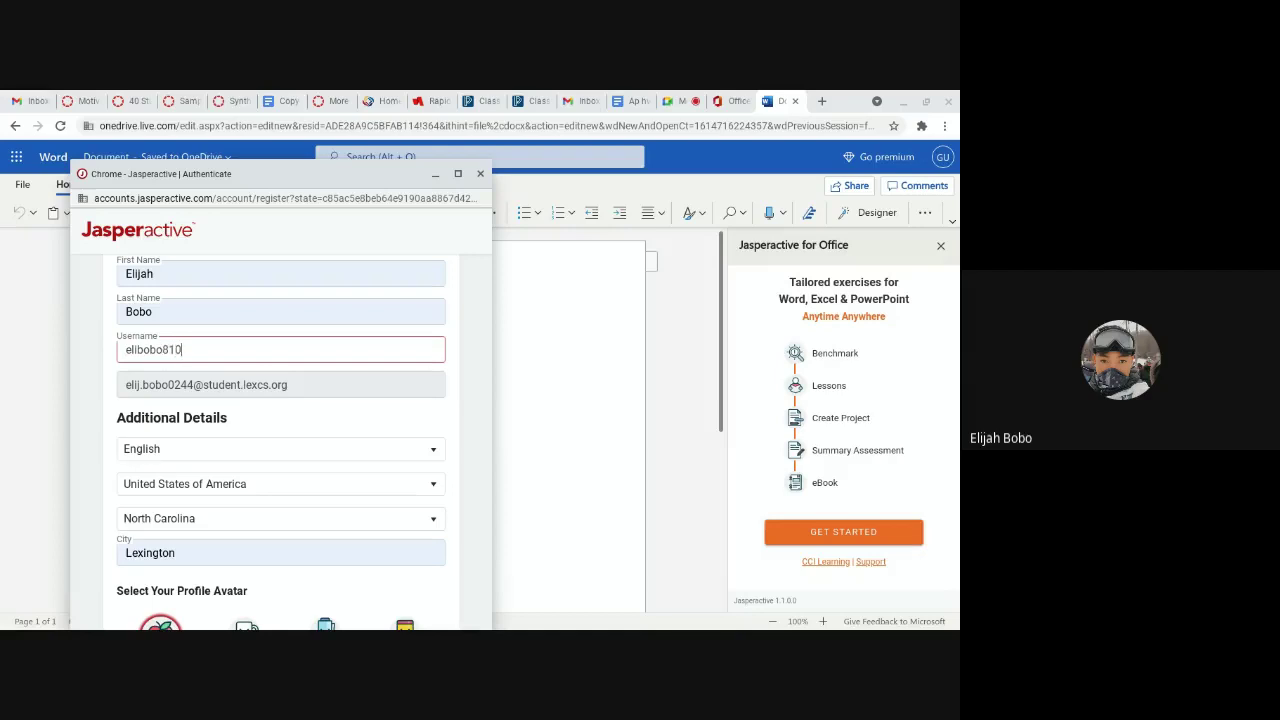
{"action": "key", "text": "ctrl+a"}
{"action": "scroll", "coordinate": [180, 417], "scroll_direction": "down", "scroll_amount": 1}
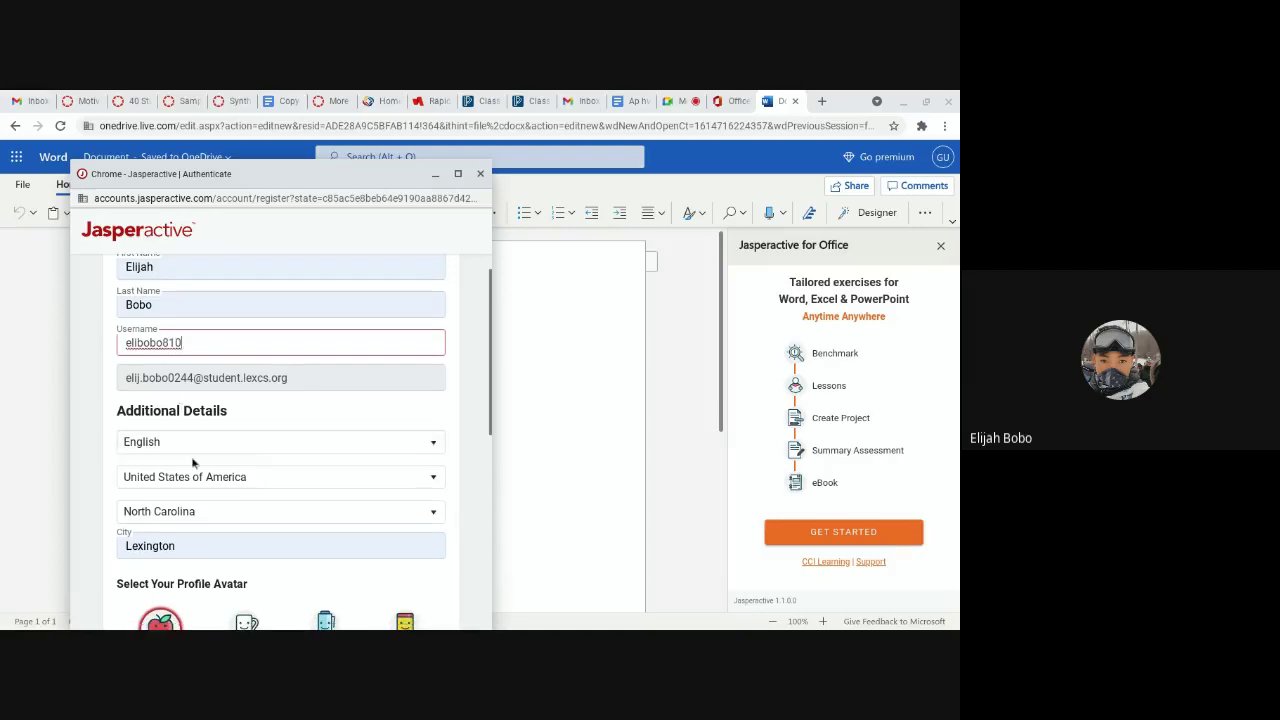
{"action": "scroll", "coordinate": [229, 553], "scroll_direction": "down", "scroll_amount": 4}
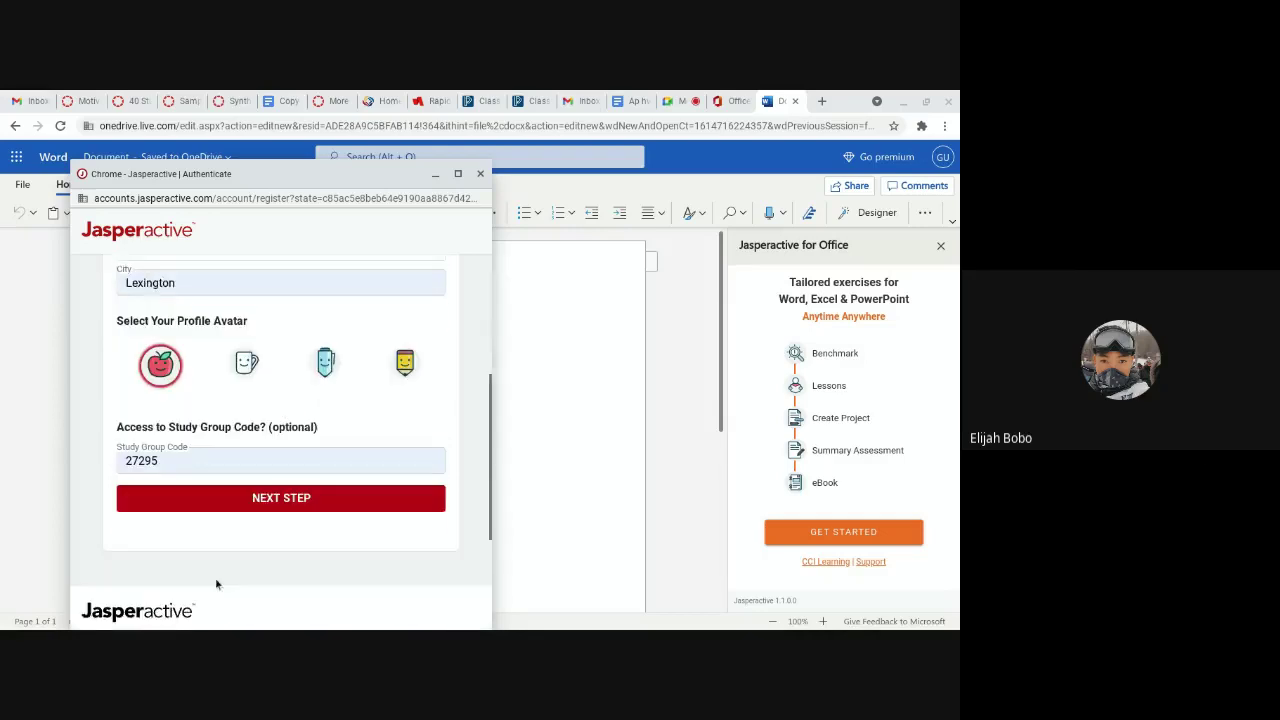
Step: Advance to the End-User License Agreement page and look over it
{"action": "left_click", "coordinate": [260, 450]}
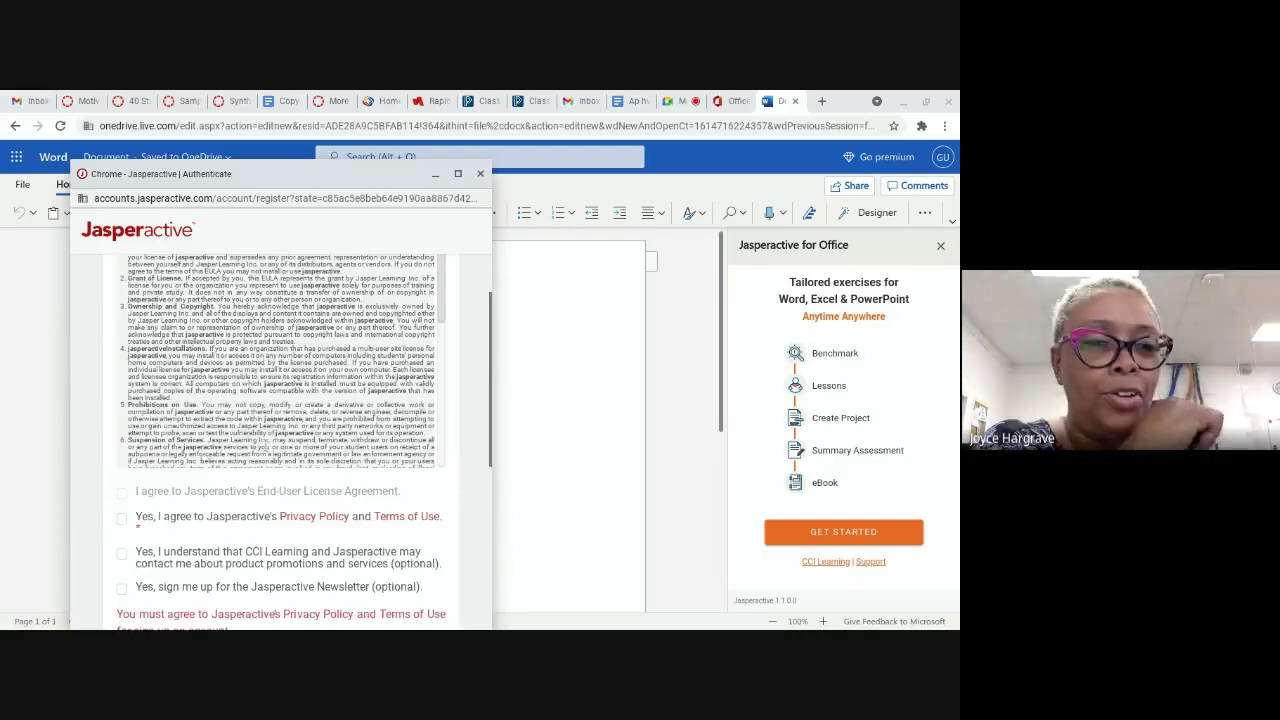
{"action": "scroll", "coordinate": [235, 480], "scroll_direction": "up", "scroll_amount": 3}
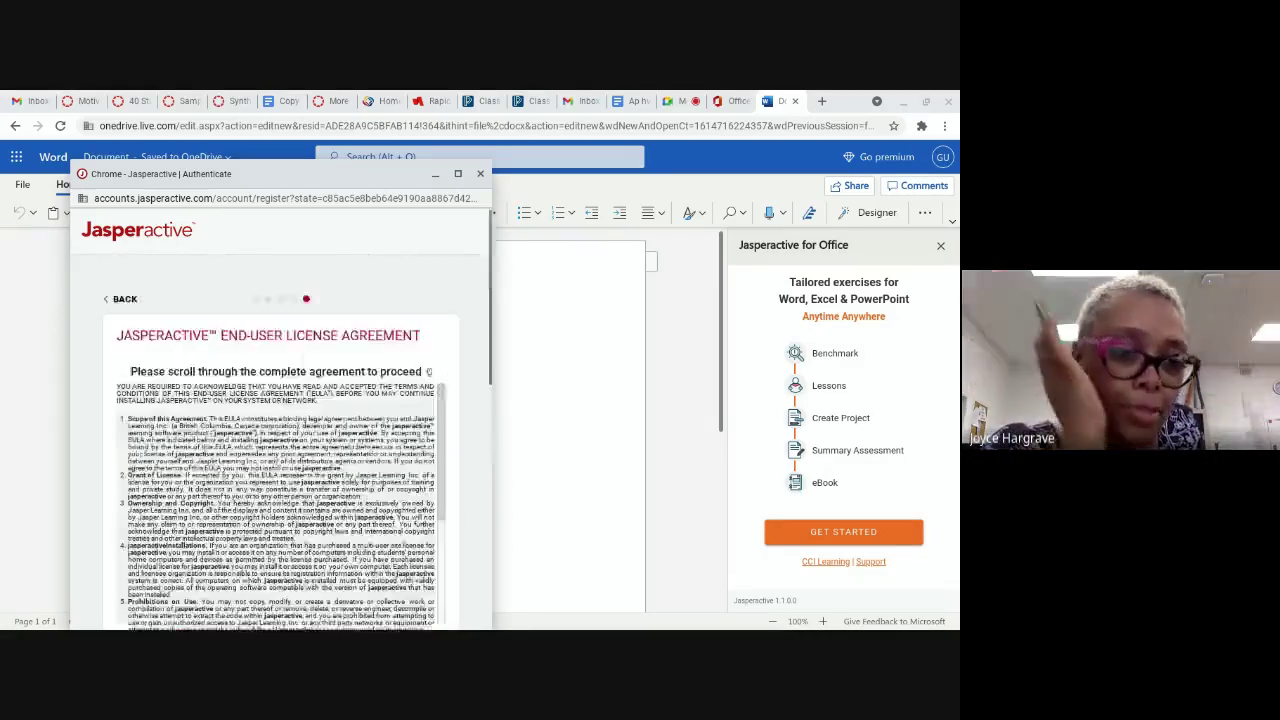
{"action": "scroll", "coordinate": [240, 482], "scroll_direction": "down", "scroll_amount": 10}
{"action": "scroll", "coordinate": [229, 484], "scroll_direction": "up", "scroll_amount": 1}
Step: Accept the license, privacy policy and promotions opt-in, and create the profile
{"action": "left_click", "coordinate": [122, 396]}
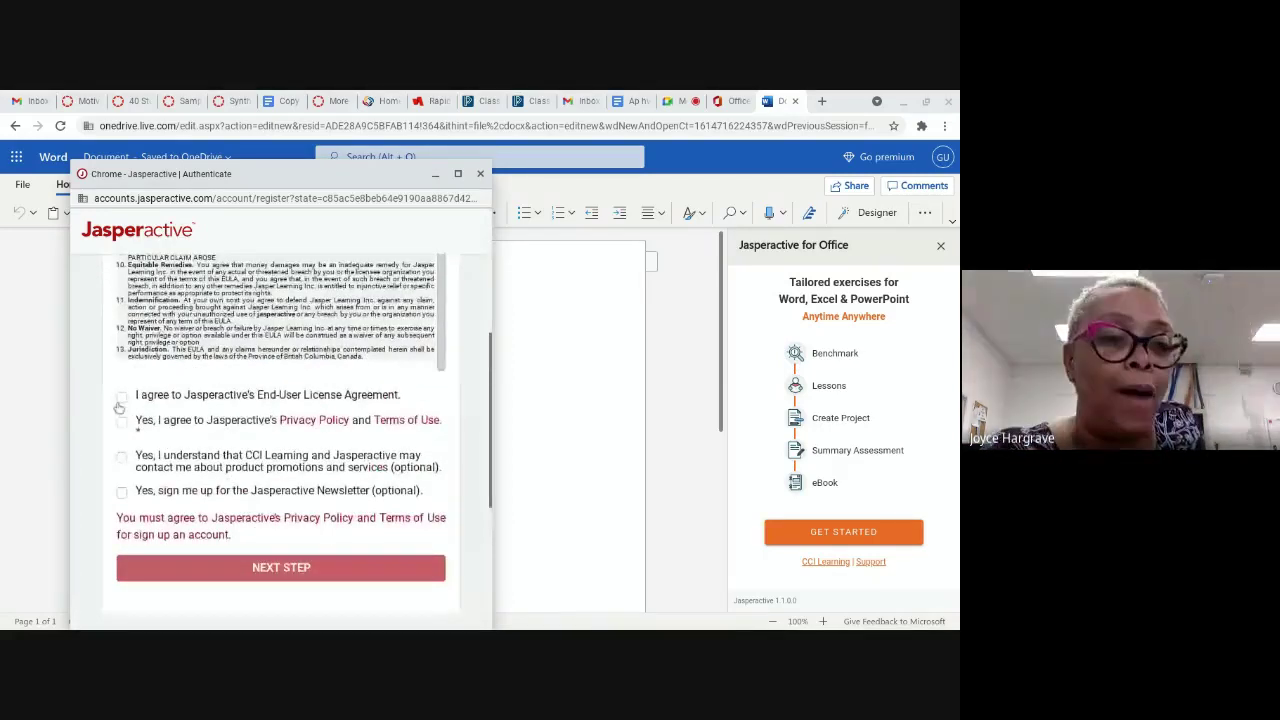
{"action": "left_click", "coordinate": [121, 422]}
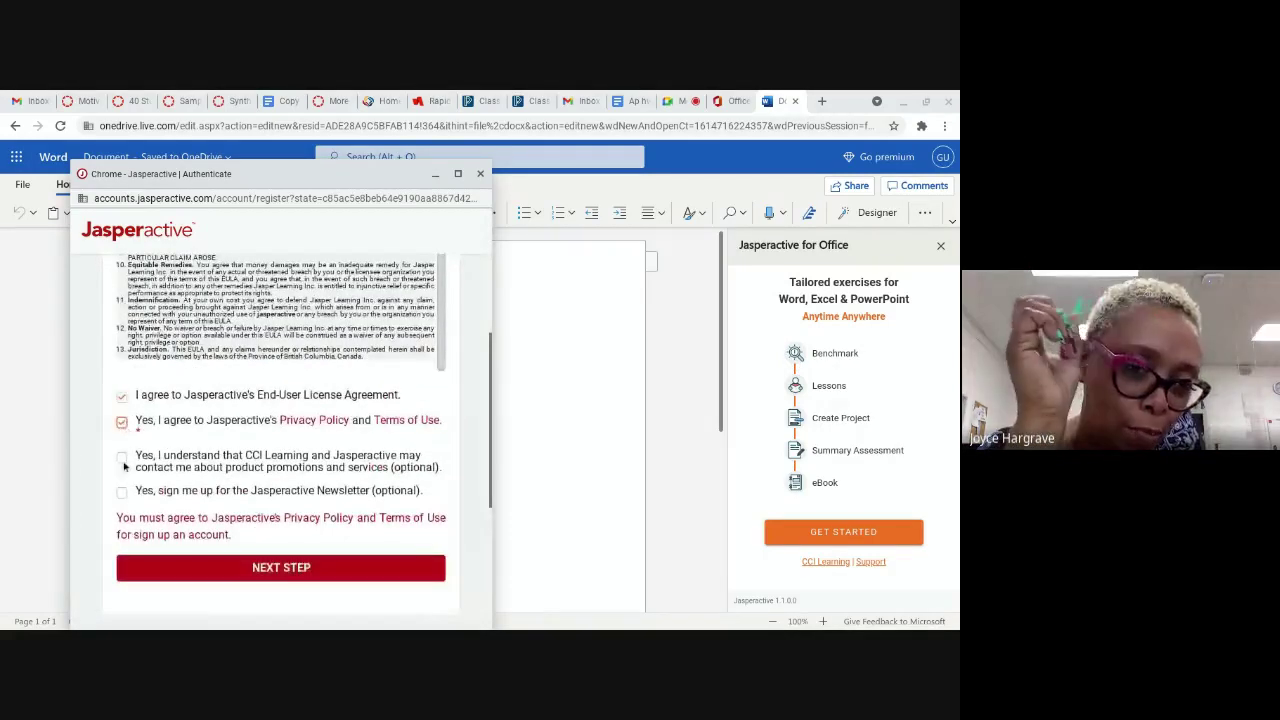
{"action": "left_click", "coordinate": [121, 459]}
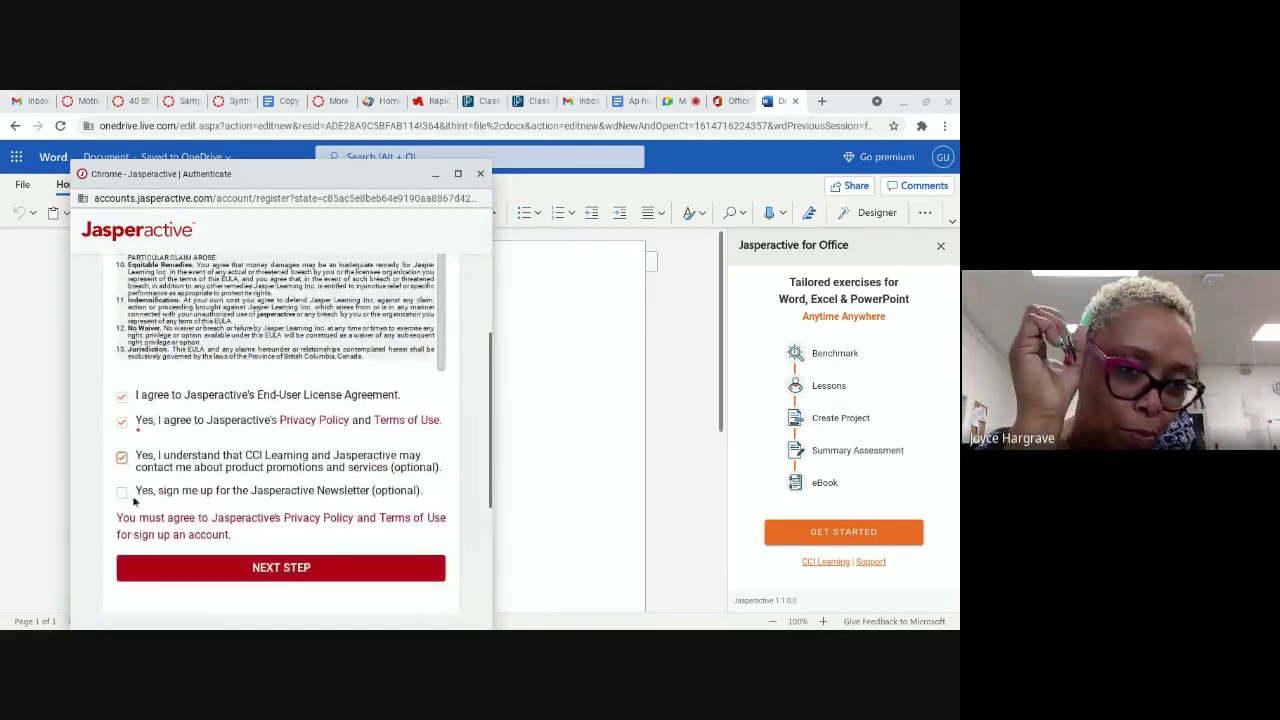
{"action": "left_click", "coordinate": [196, 567]}
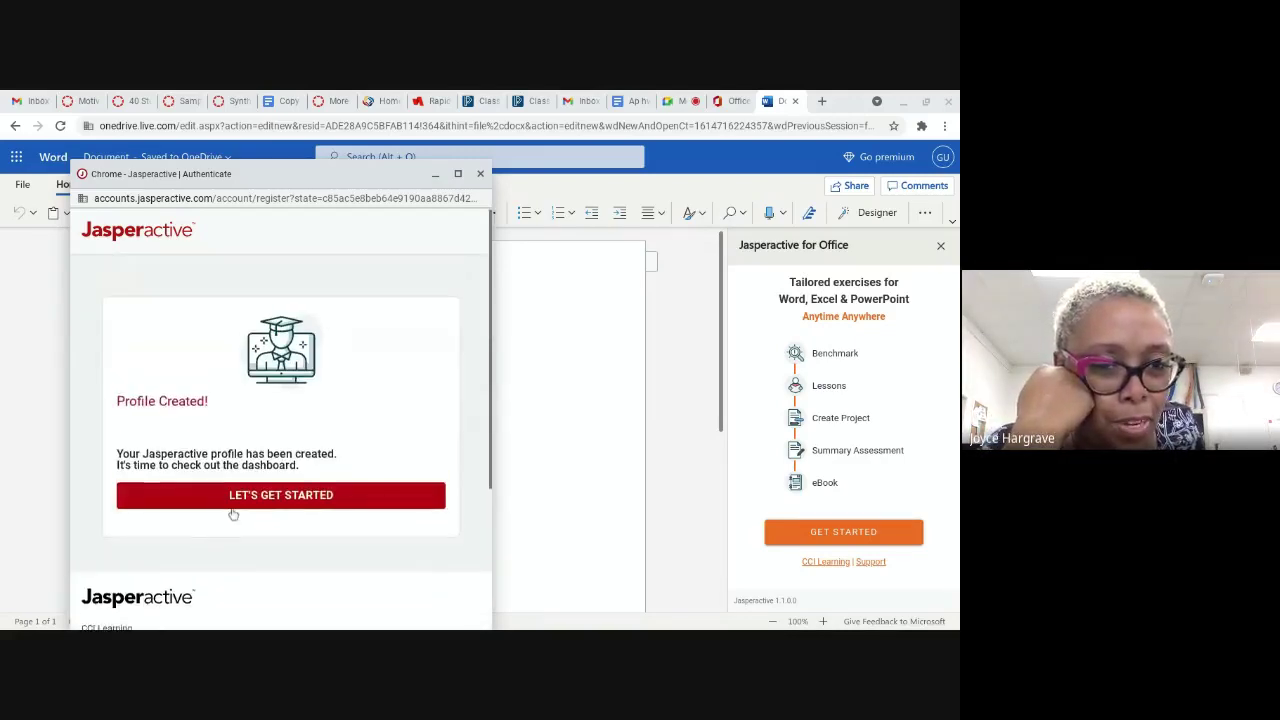
Step: Continue to the dashboard and delete the old code from the study group code field
{"action": "left_click", "coordinate": [242, 502]}
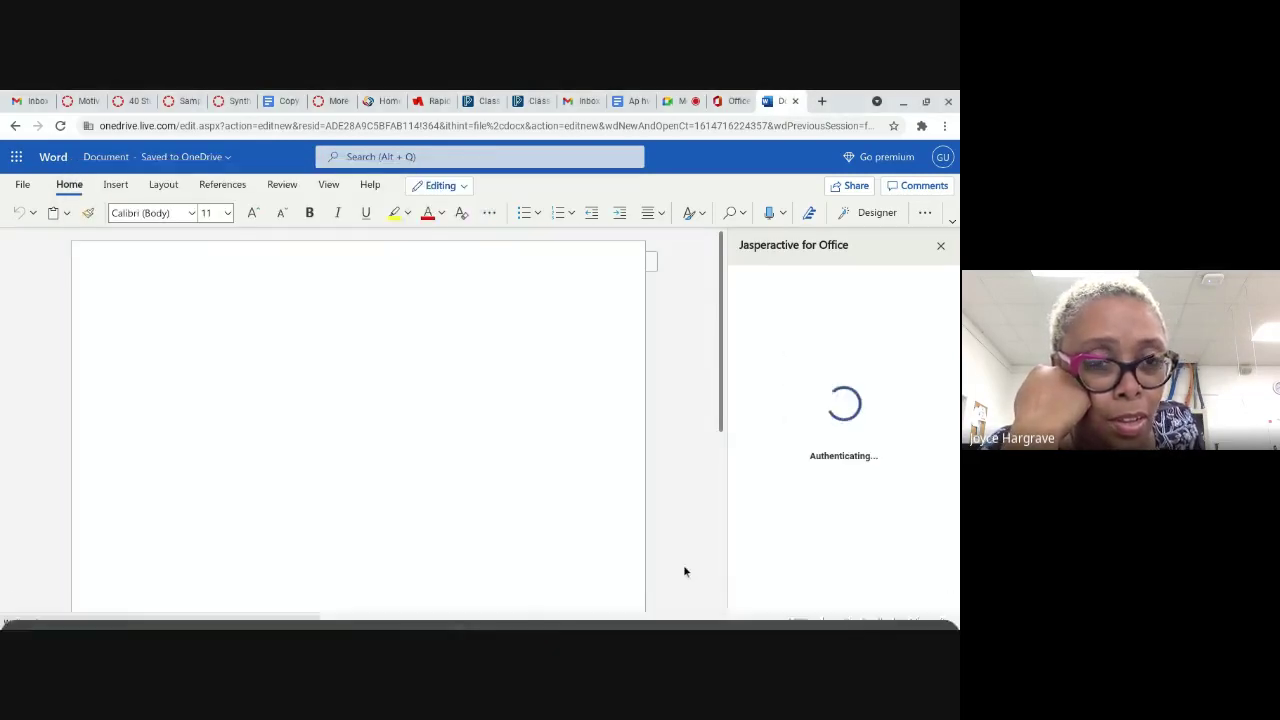
{"action": "scroll", "coordinate": [794, 512], "scroll_direction": "down", "scroll_amount": 1}
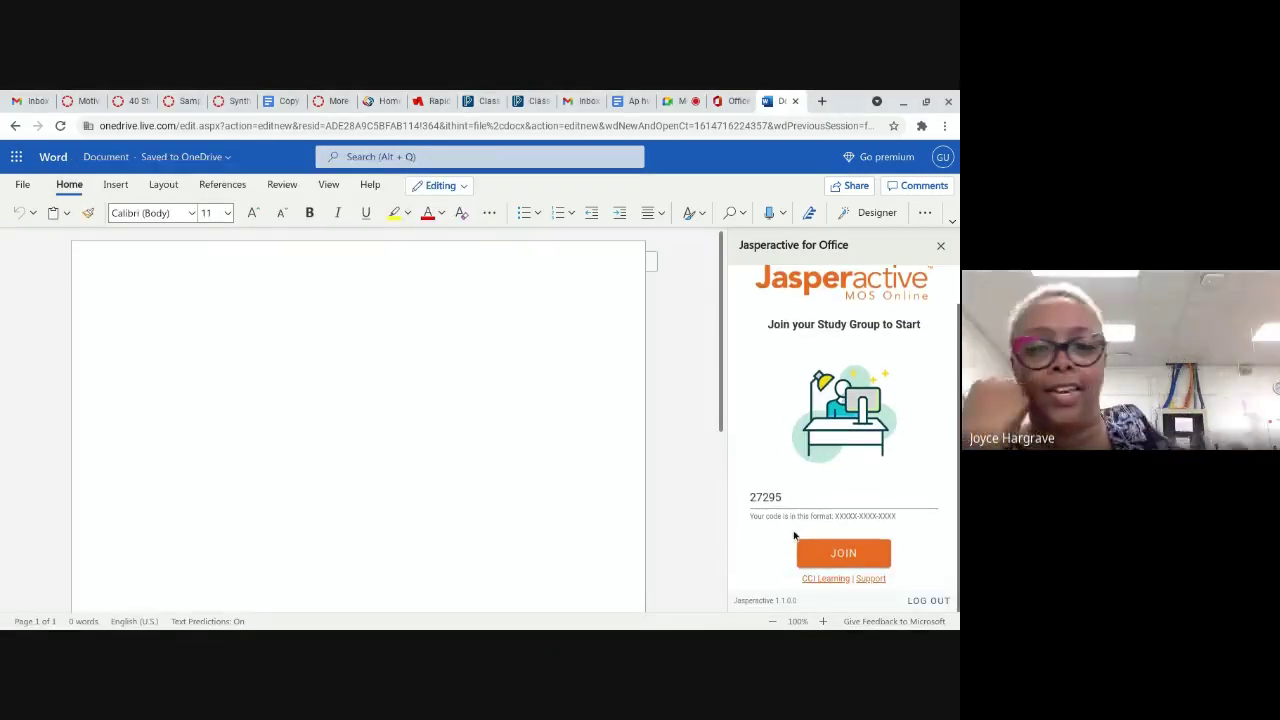
{"action": "left_click_drag", "start_coordinate": [794, 512], "coordinate": [735, 507]}
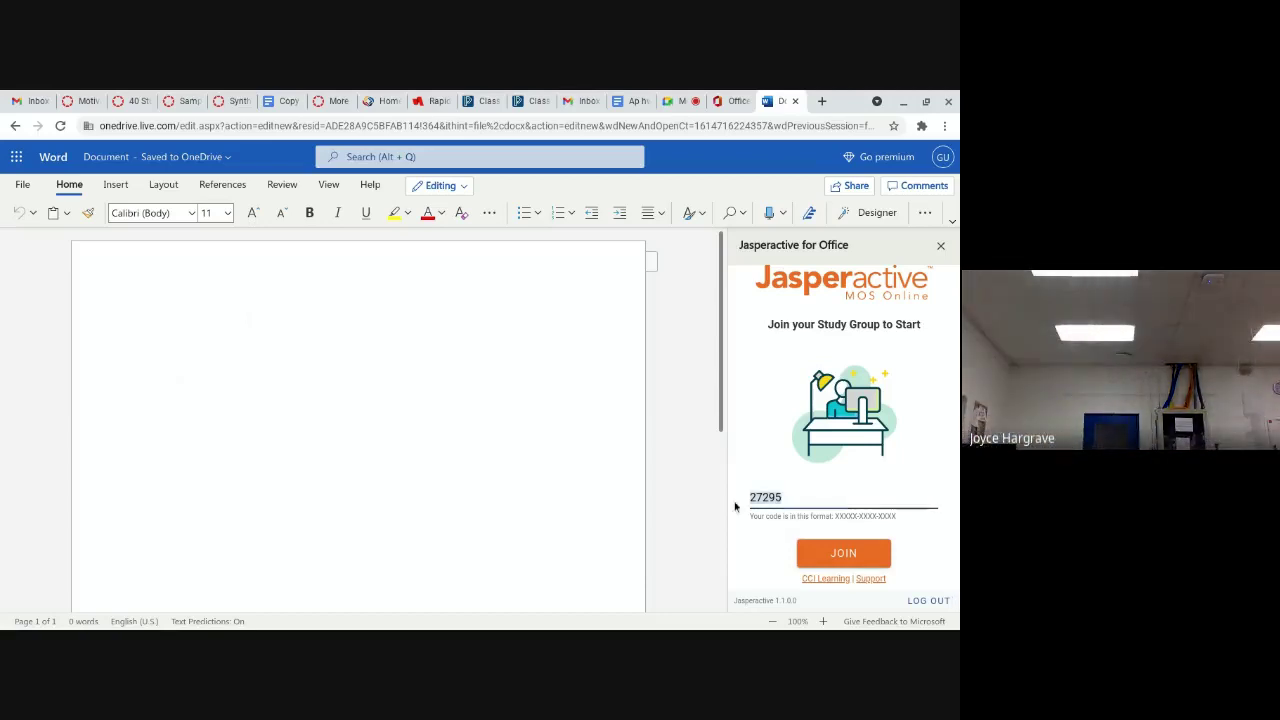
{"action": "key", "text": "BackSpace"}
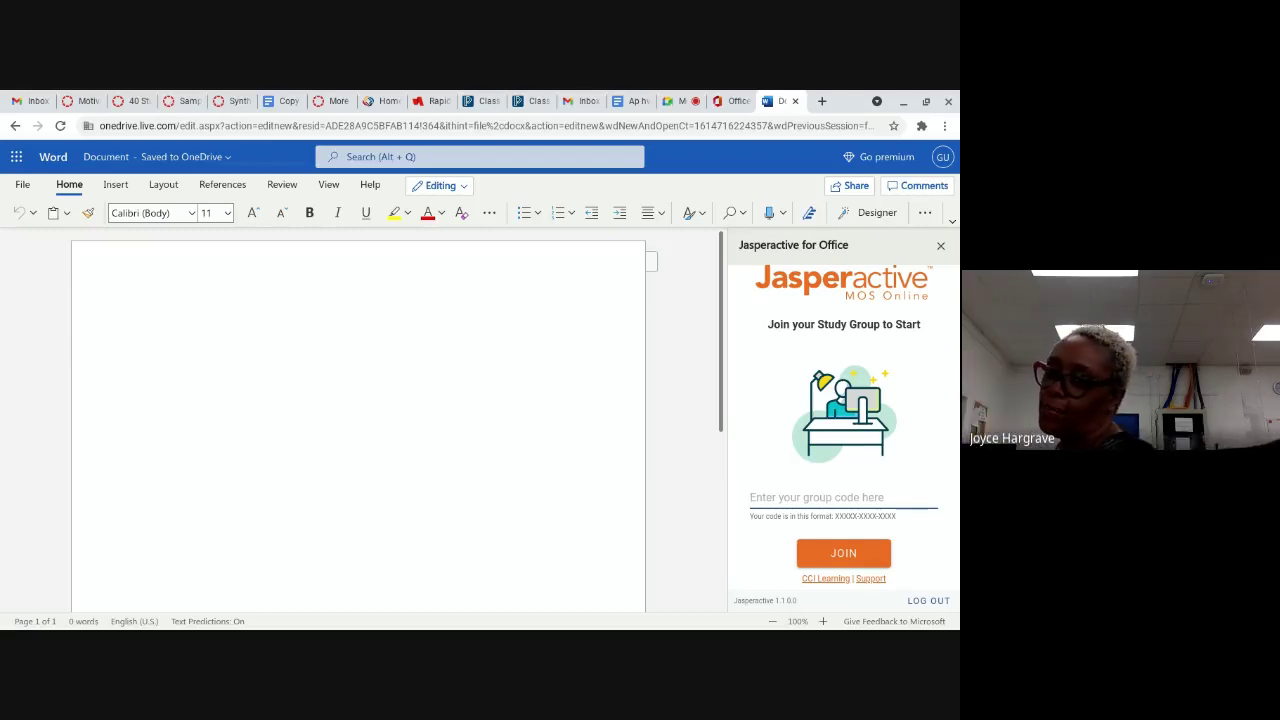
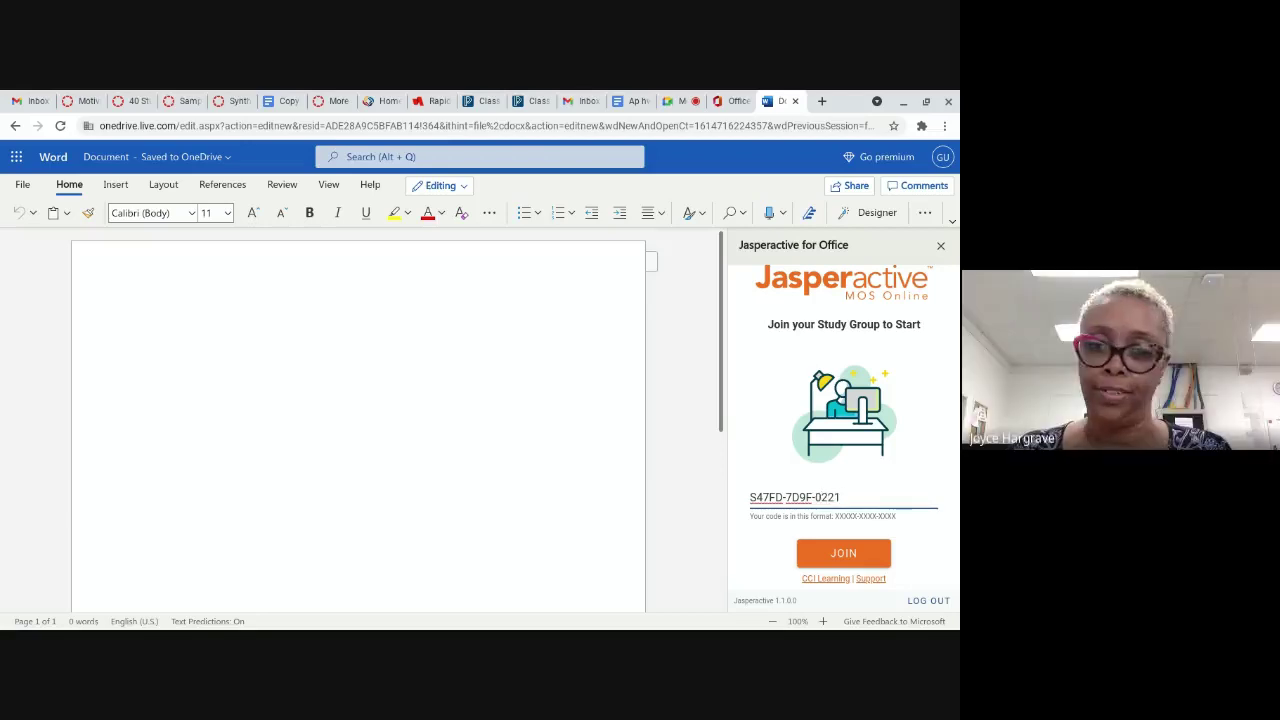
Step: Enter the correct study group code in the Jasperactive pane and join the group
{"action": "left_click", "coordinate": [841, 550]}
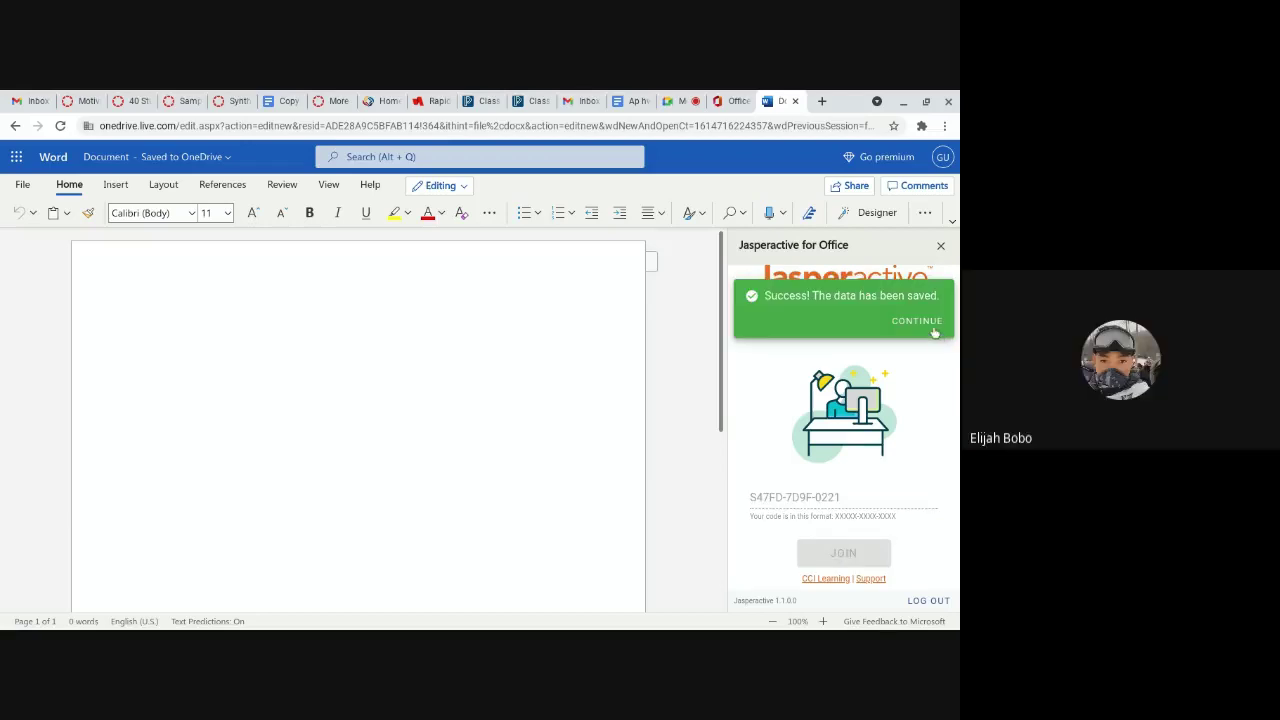
Step: Continue to the Microsoft Word Core dashboard, browse its menu, then switch to the Google Meet tab
{"action": "left_click", "coordinate": [930, 328]}
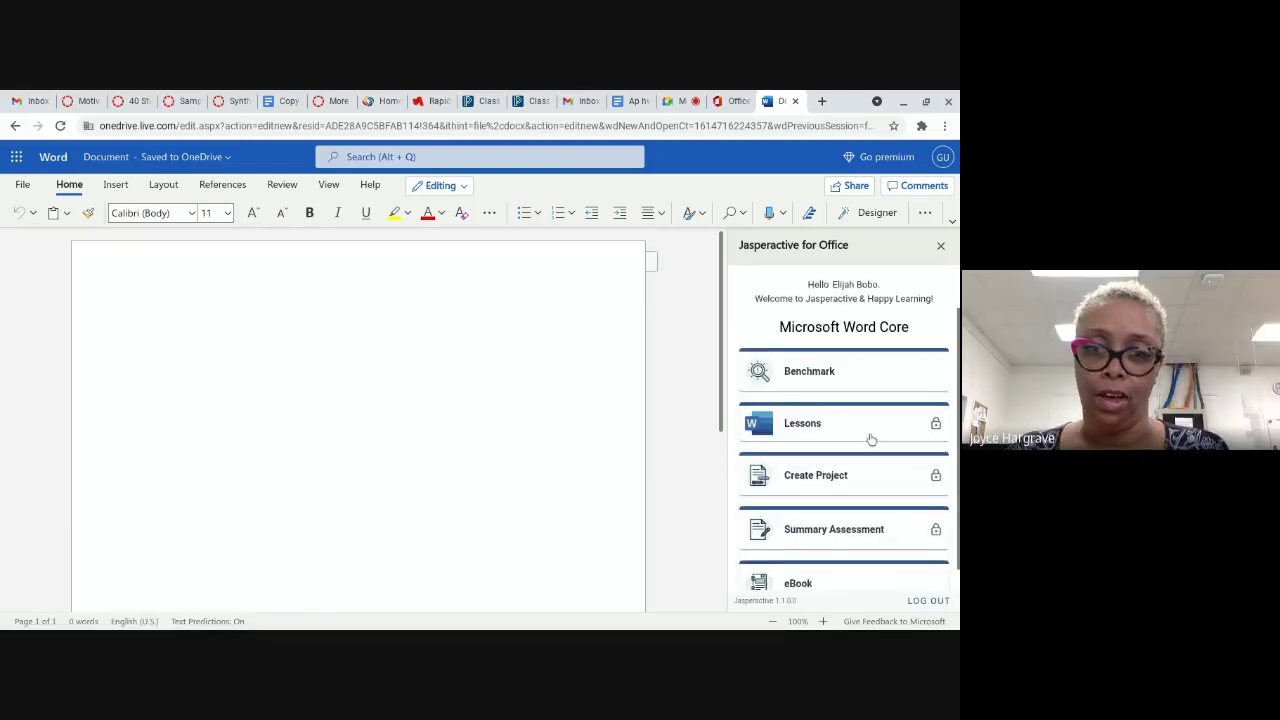
{"action": "scroll", "coordinate": [863, 430], "scroll_direction": "down", "scroll_amount": 1}
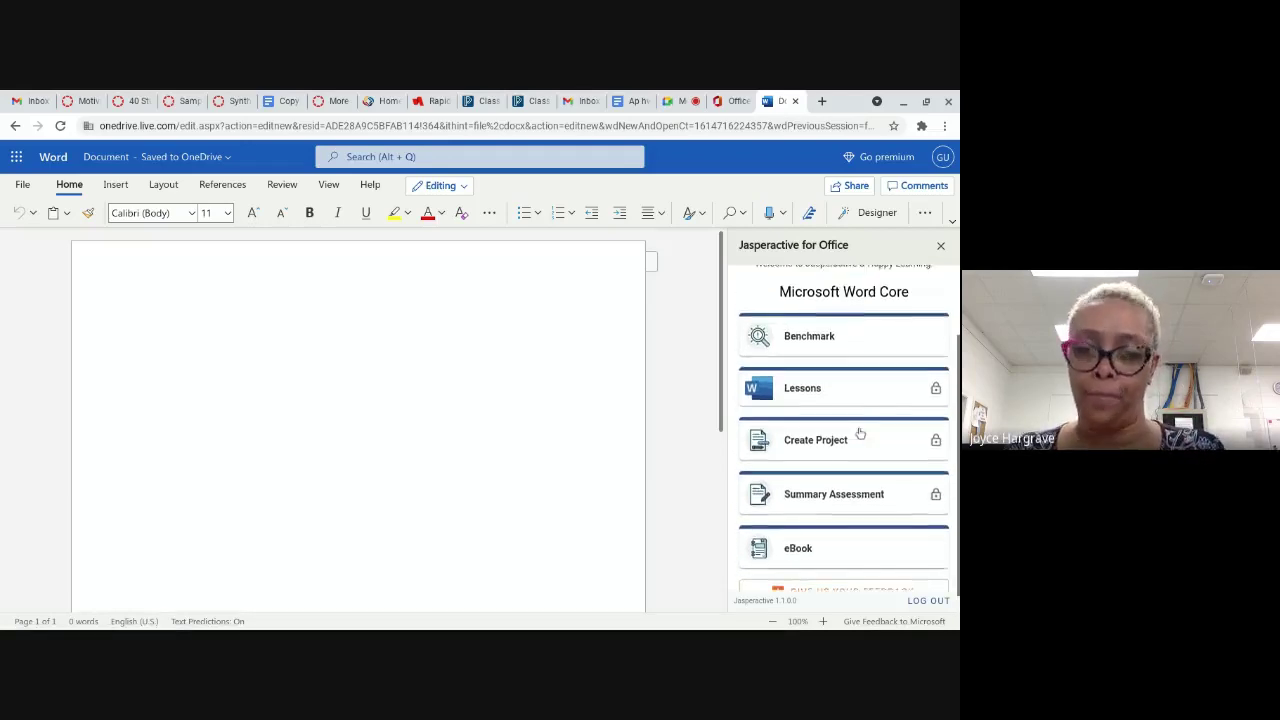
{"action": "scroll", "coordinate": [860, 433], "scroll_direction": "up", "scroll_amount": 2}
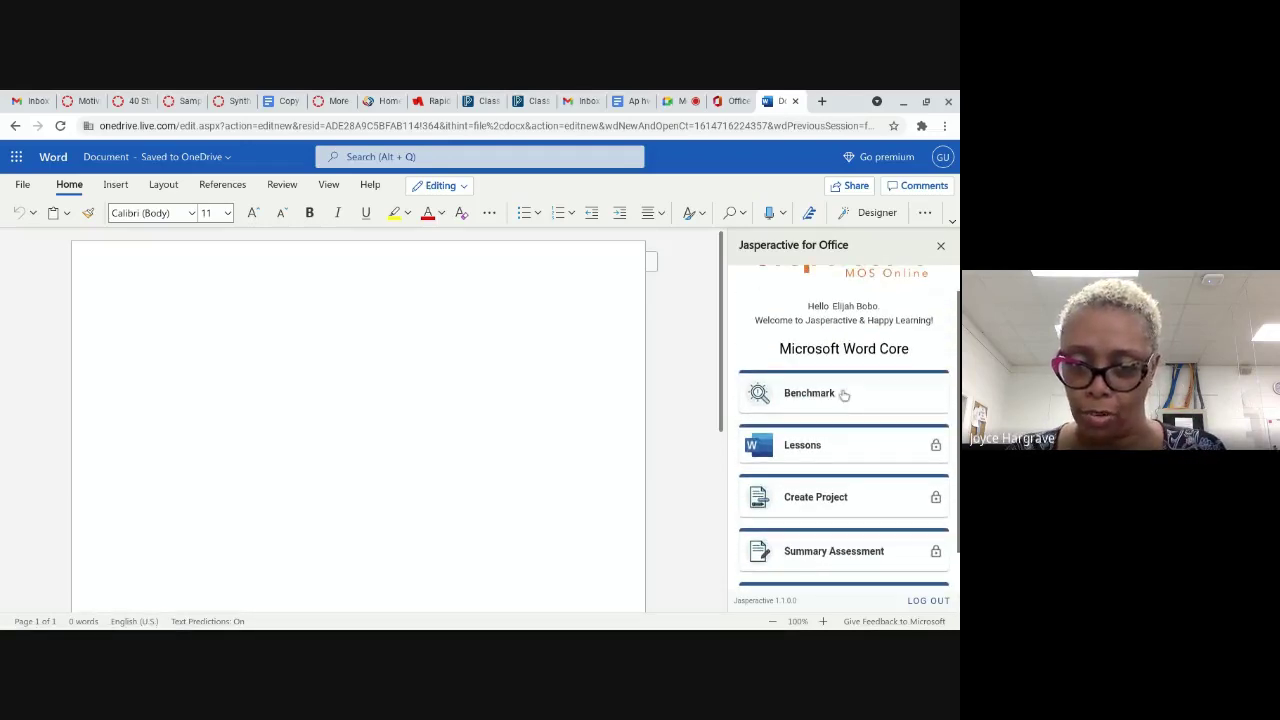
{"action": "scroll", "coordinate": [838, 422], "scroll_direction": "down", "scroll_amount": 2}
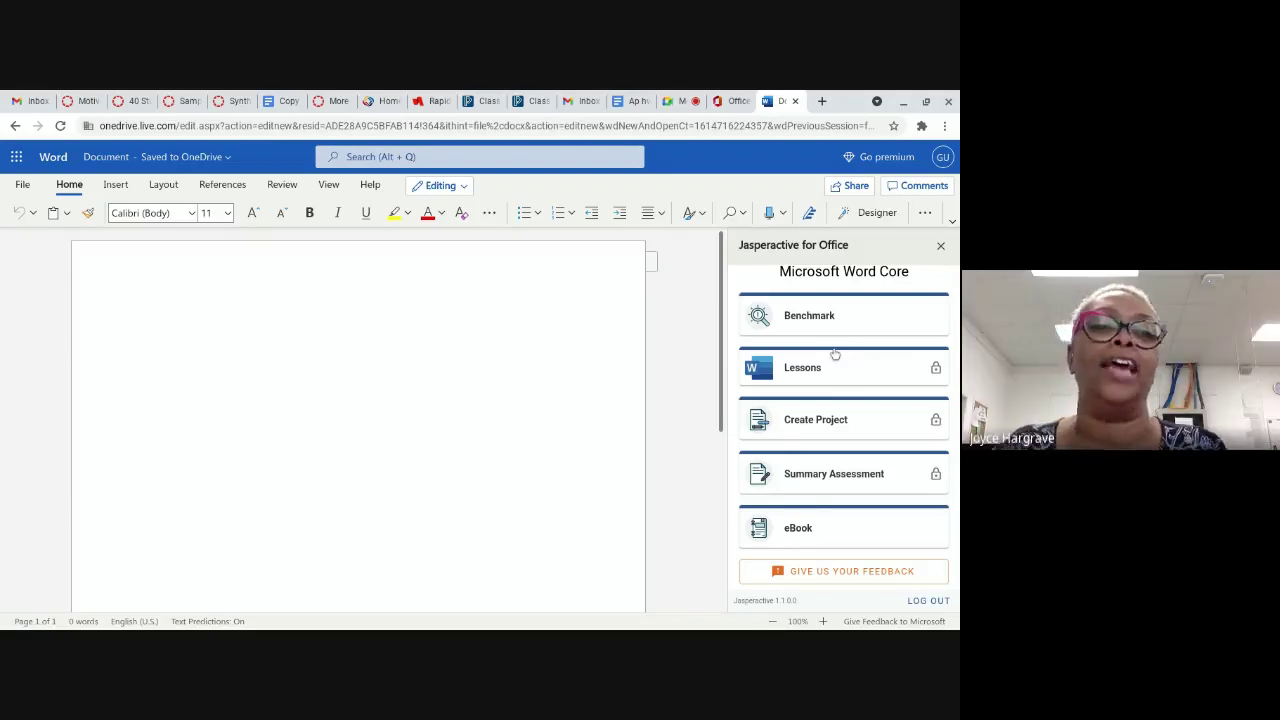
{"action": "left_click", "coordinate": [681, 101]}
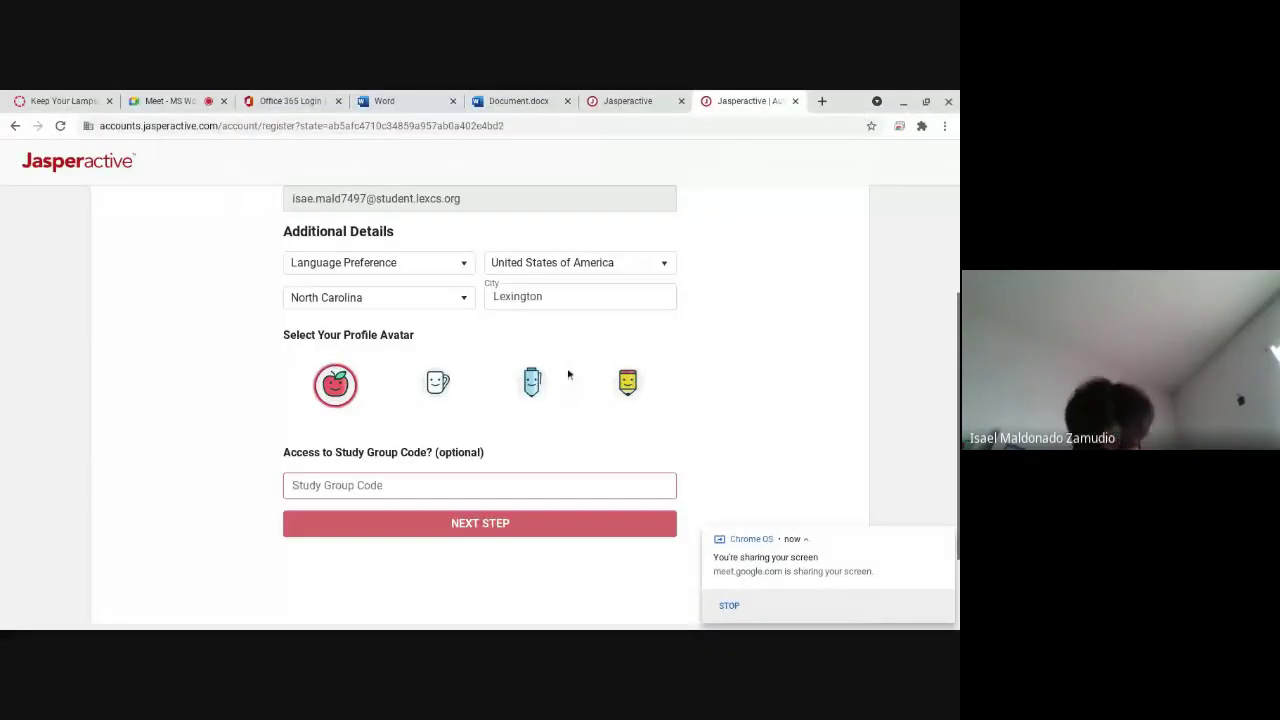
Step: Scroll through the profile details form and adjust a field on it
{"action": "scroll", "coordinate": [508, 404], "scroll_direction": "up", "scroll_amount": 4}
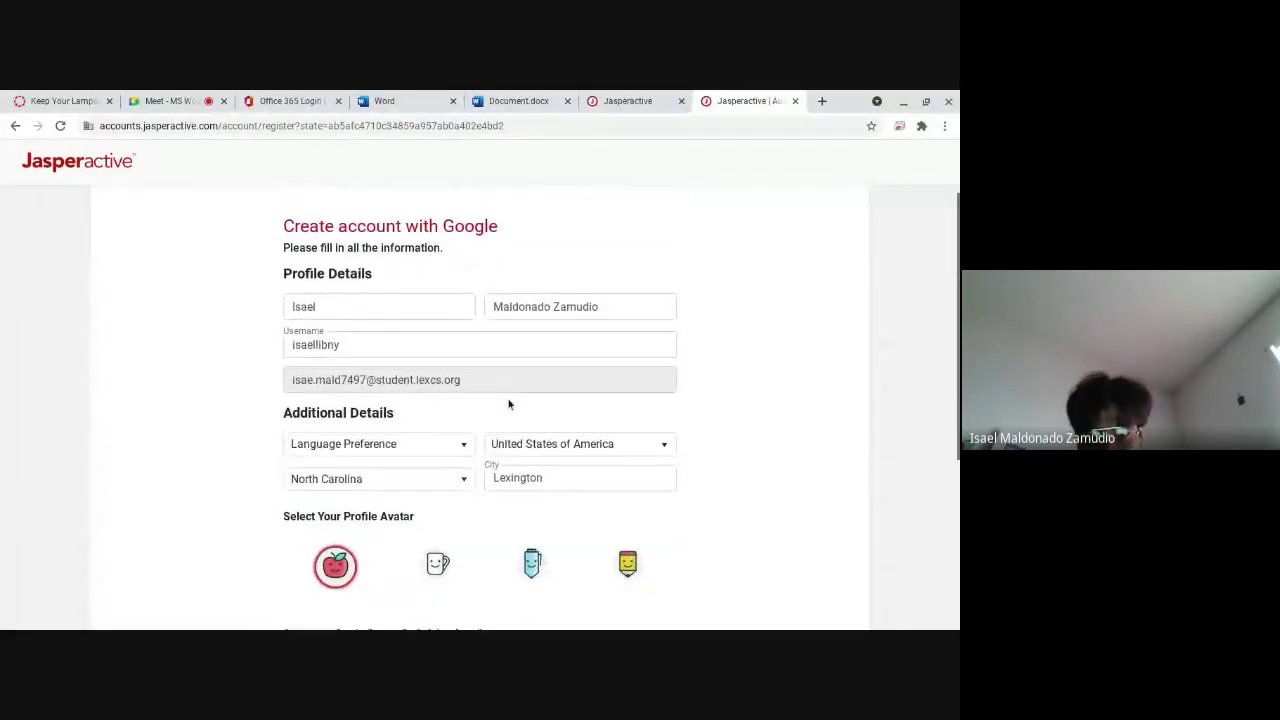
{"action": "scroll", "coordinate": [390, 355], "scroll_direction": "down", "scroll_amount": 3}
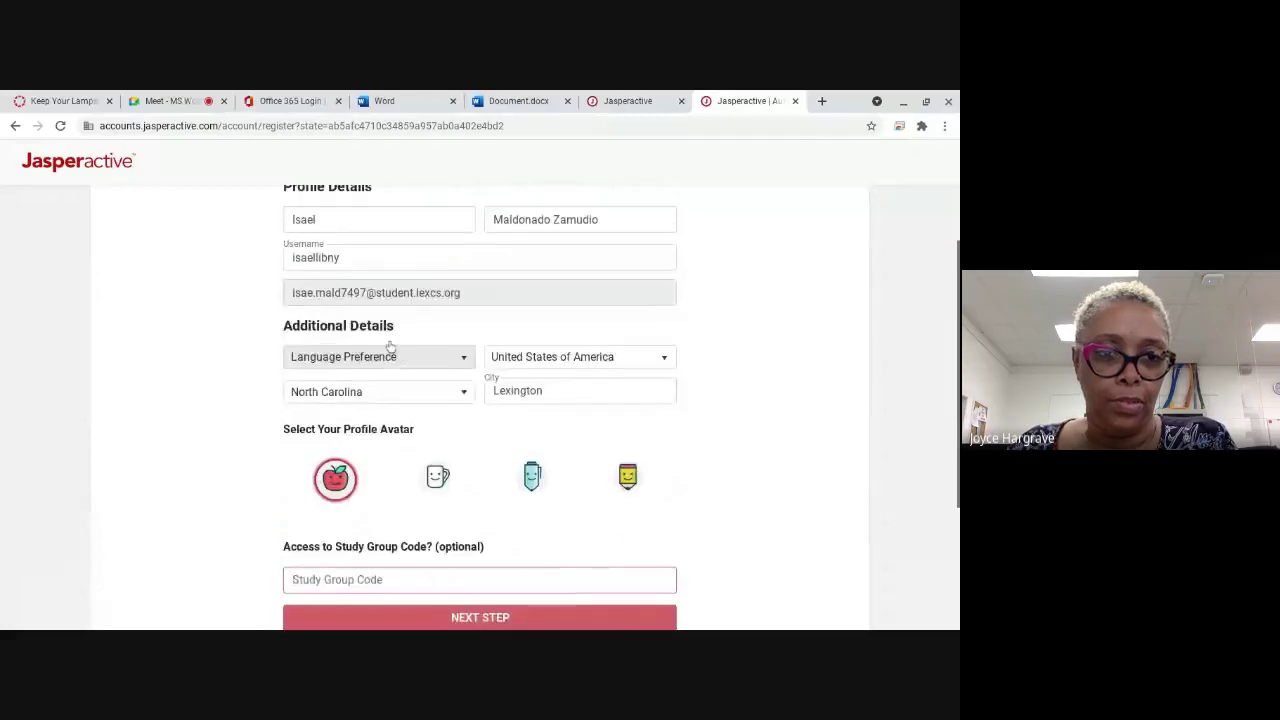
{"action": "scroll", "coordinate": [390, 345], "scroll_direction": "up", "scroll_amount": 1}
{"action": "scroll", "coordinate": [426, 343], "scroll_direction": "down", "scroll_amount": 1}
{"action": "scroll", "coordinate": [426, 343], "scroll_direction": "down", "scroll_amount": 2}
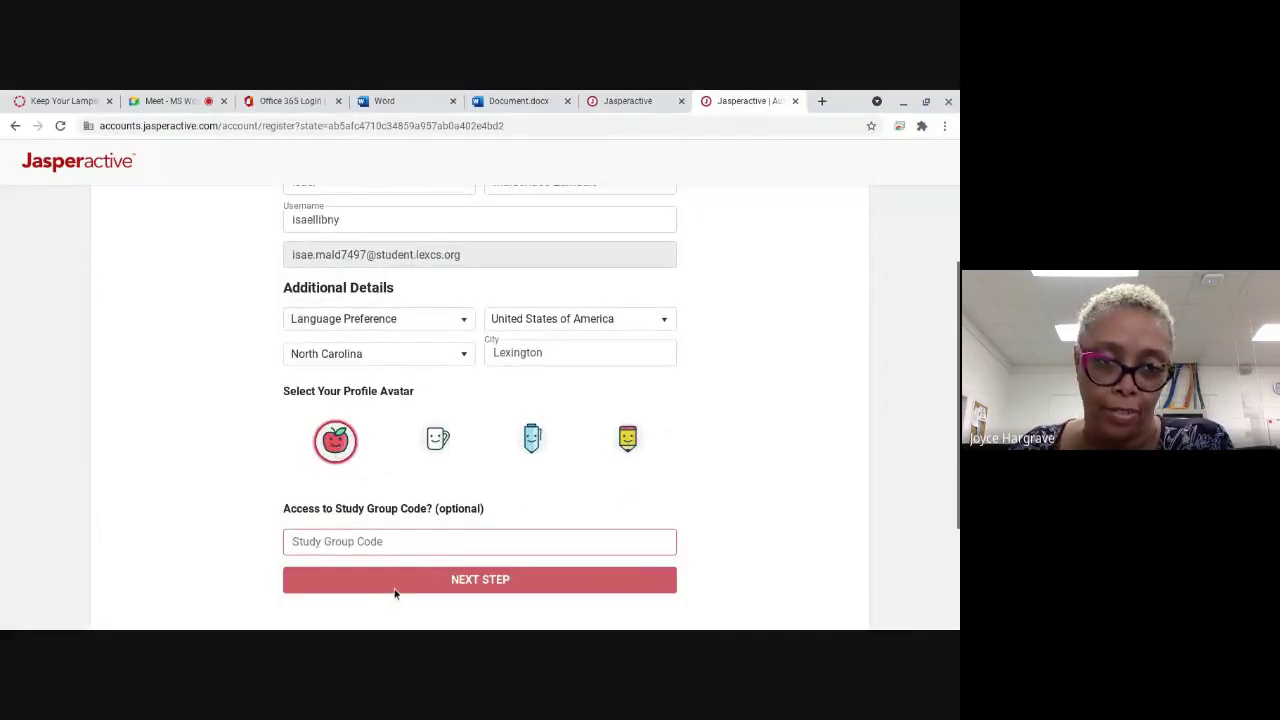
{"action": "left_click", "coordinate": [457, 442]}
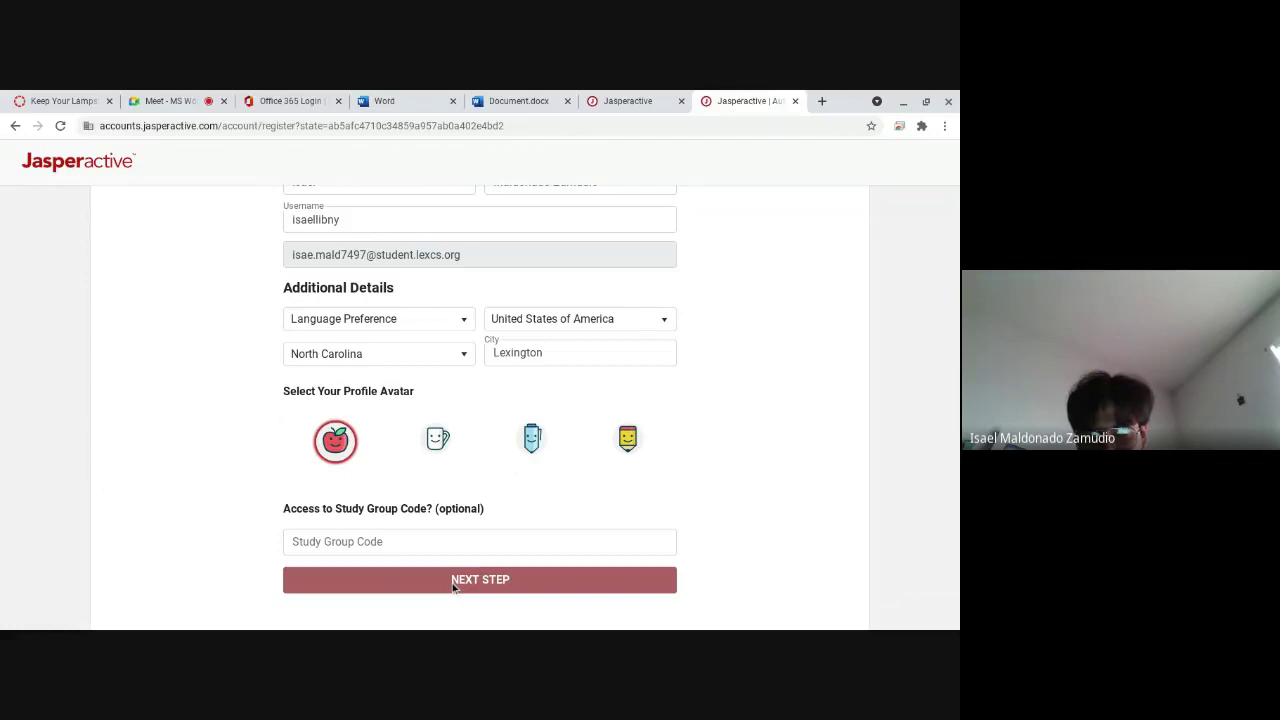
{"action": "scroll", "coordinate": [480, 567], "scroll_direction": "down", "scroll_amount": 1}
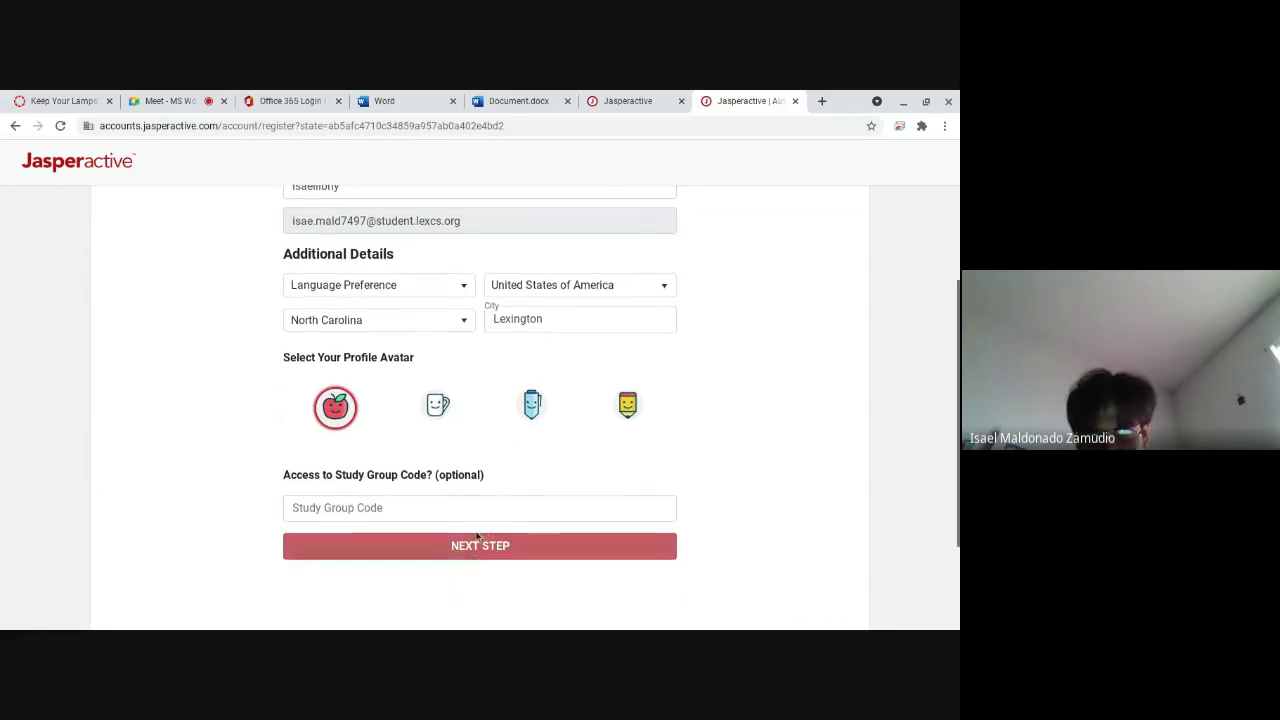
{"action": "scroll", "coordinate": [457, 537], "scroll_direction": "up", "scroll_amount": 1}
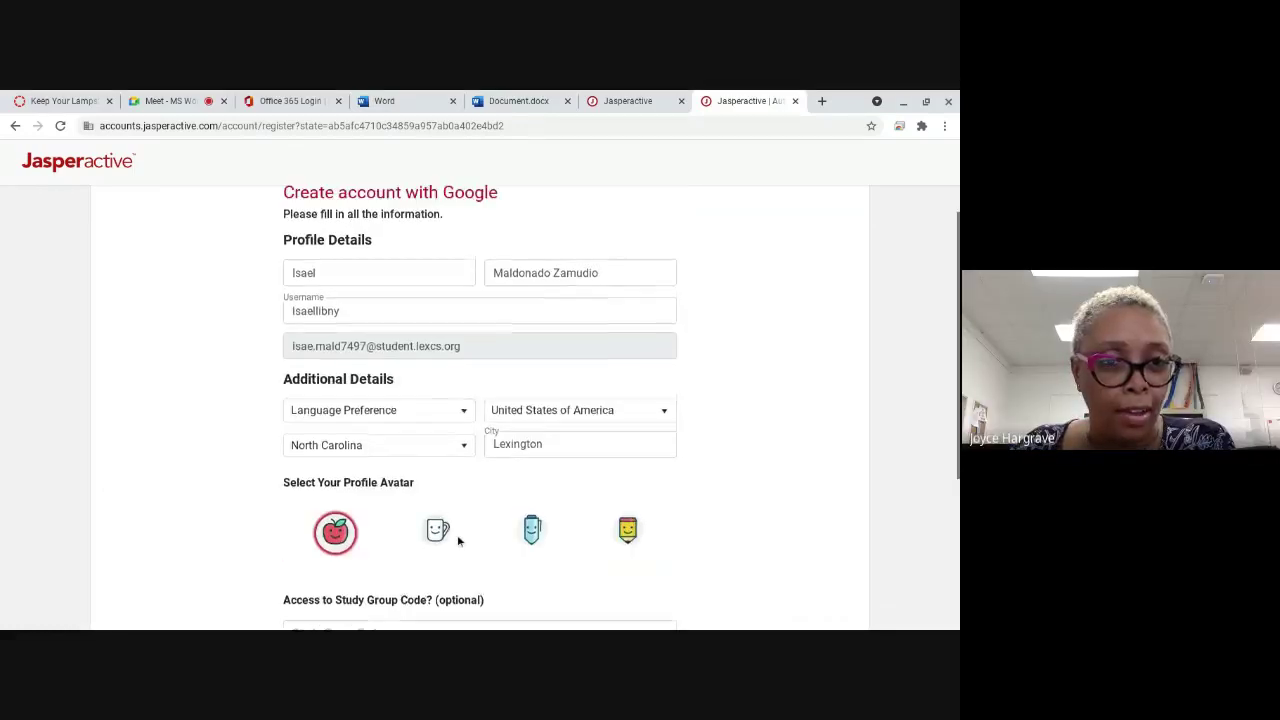
{"action": "scroll", "coordinate": [457, 531], "scroll_direction": "down", "scroll_amount": 1}
{"action": "scroll", "coordinate": [457, 532], "scroll_direction": "up", "scroll_amount": 1}
{"action": "scroll", "coordinate": [457, 531], "scroll_direction": "up", "scroll_amount": 1}
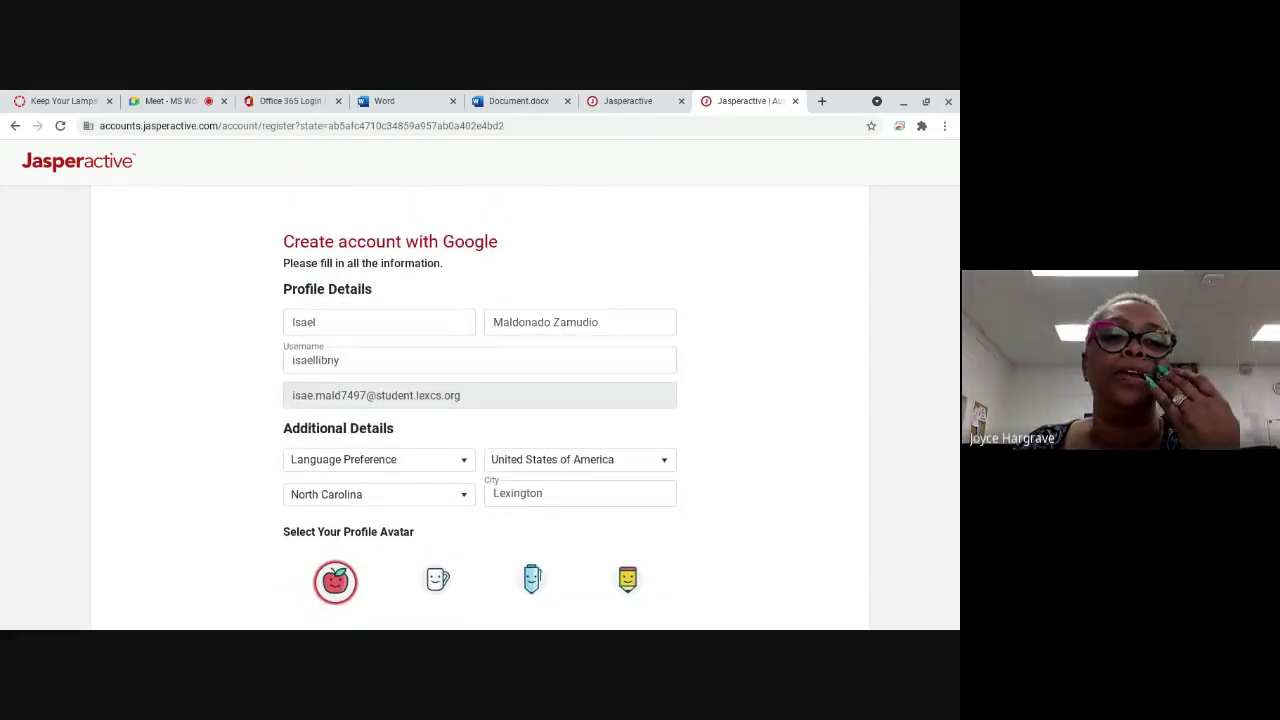
Step: Append digits to the end of the username, correcting one mistyped digit
{"action": "left_click", "coordinate": [336, 362]}
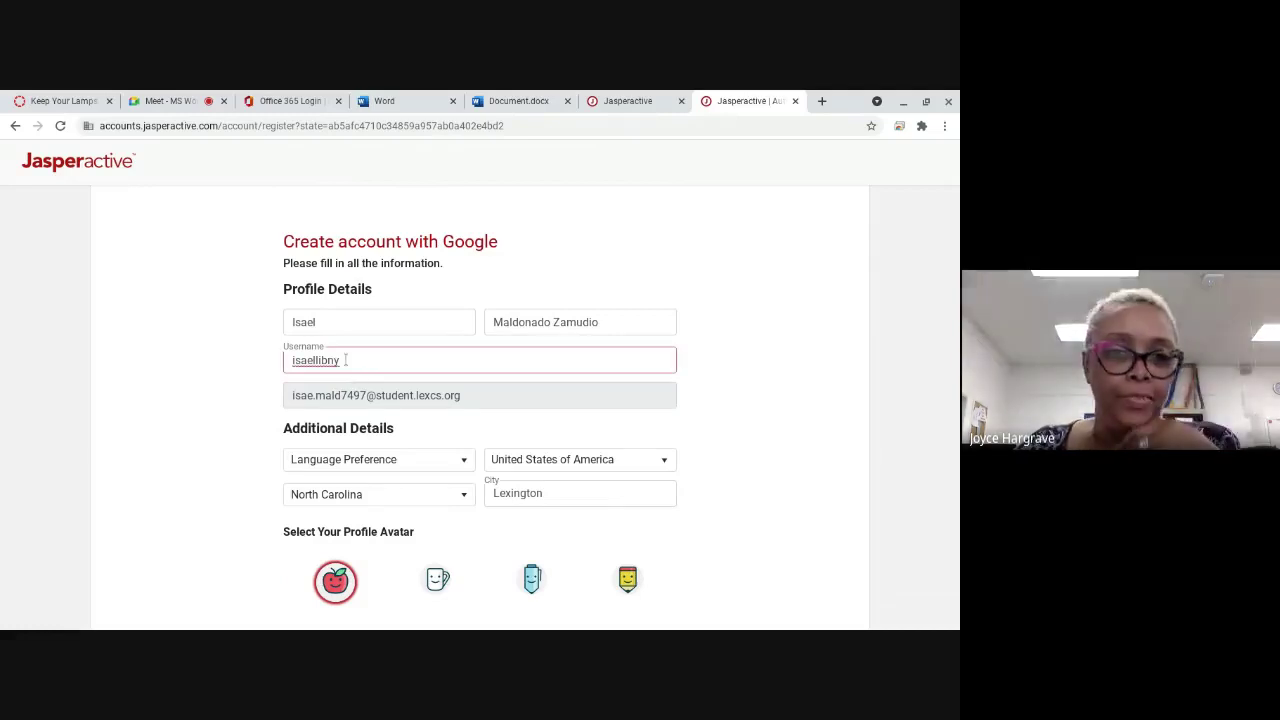
{"action": "mouse_move", "coordinate": [157, 629]}
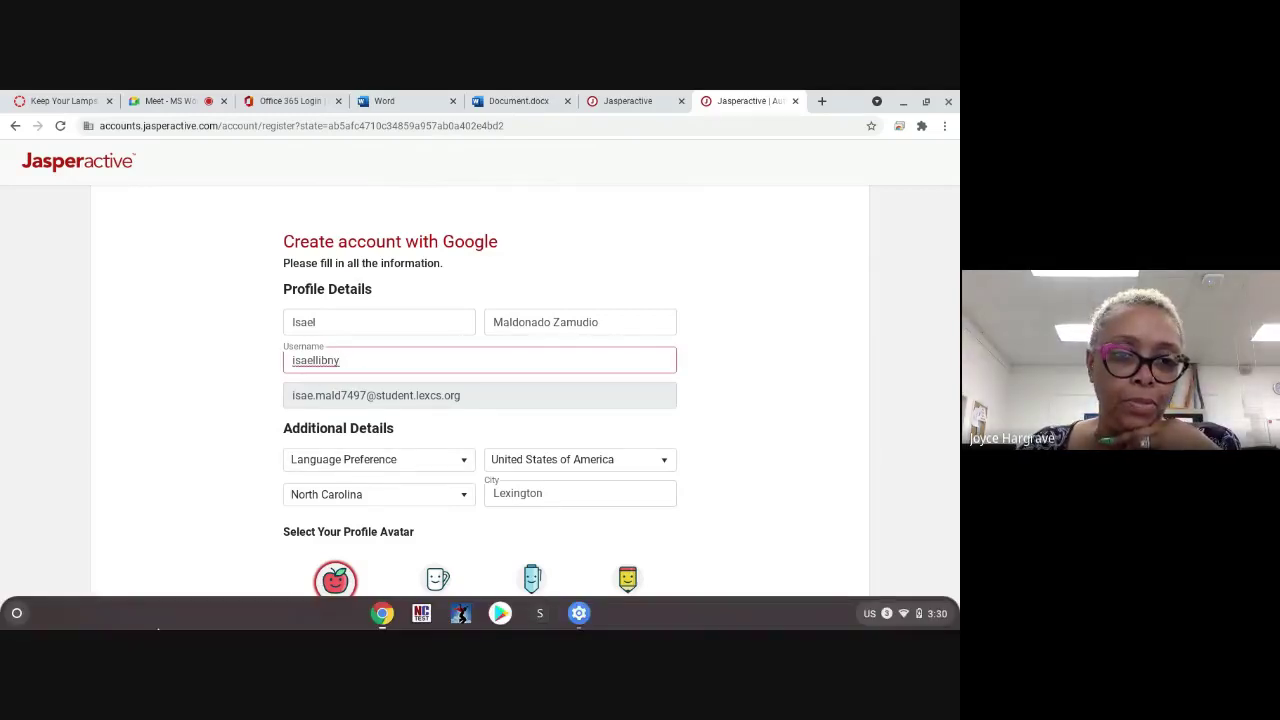
{"action": "type", "text": "7494"}
{"action": "key", "text": "BackSpace"}
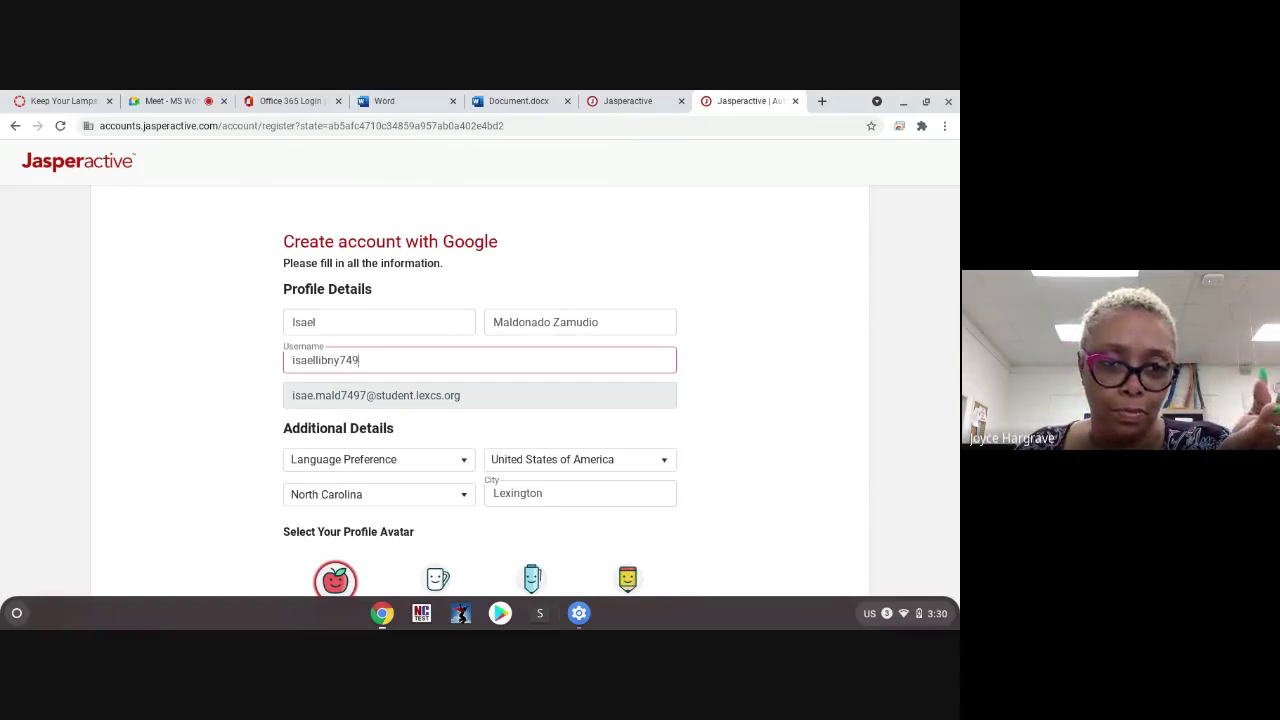
{"action": "type", "text": "7"}
Step: Set the language preference to English and submit the profile details
{"action": "scroll", "coordinate": [300, 428], "scroll_direction": "down", "scroll_amount": 1}
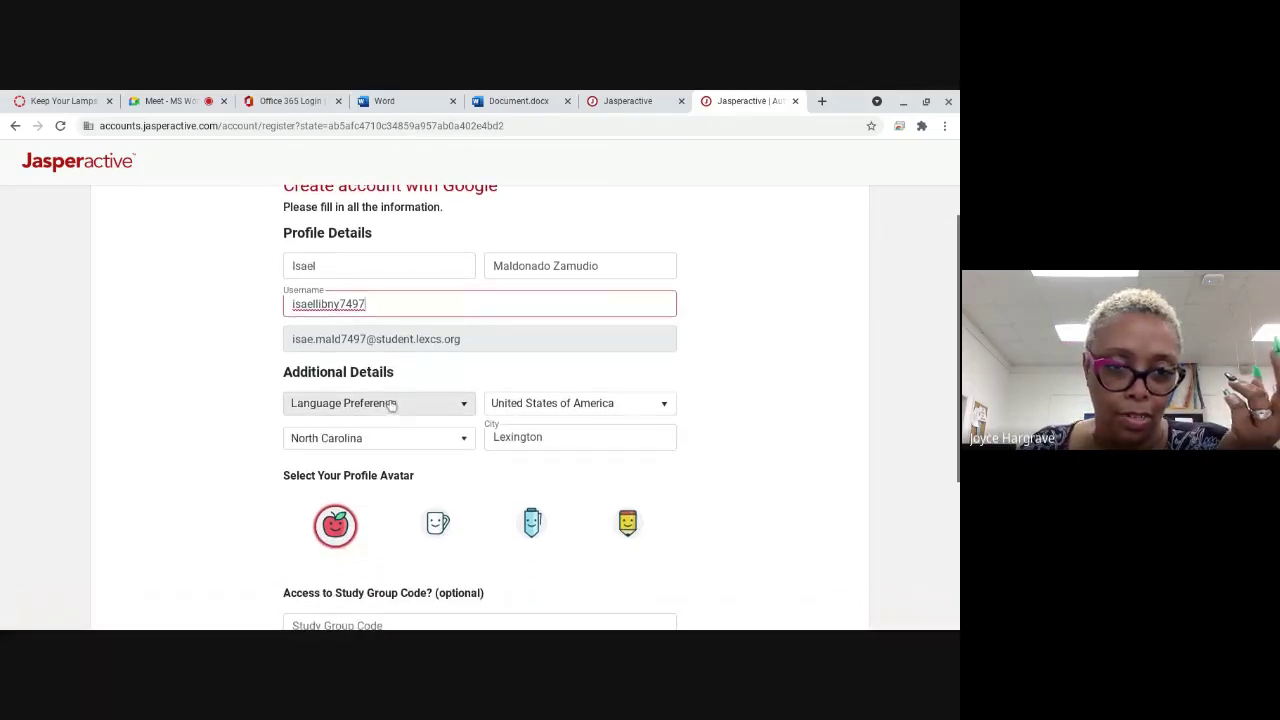
{"action": "scroll", "coordinate": [388, 398], "scroll_direction": "down", "scroll_amount": 1}
{"action": "scroll", "coordinate": [388, 398], "scroll_direction": "down", "scroll_amount": 1}
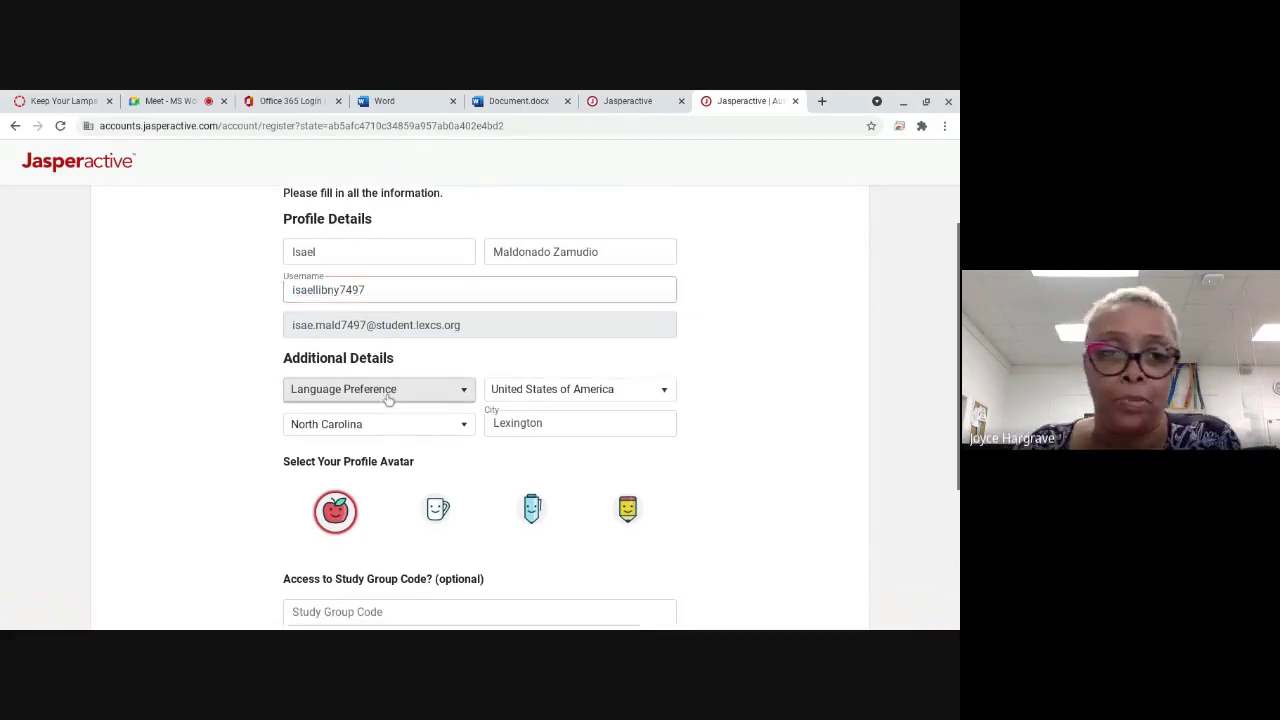
{"action": "left_click", "coordinate": [389, 397]}
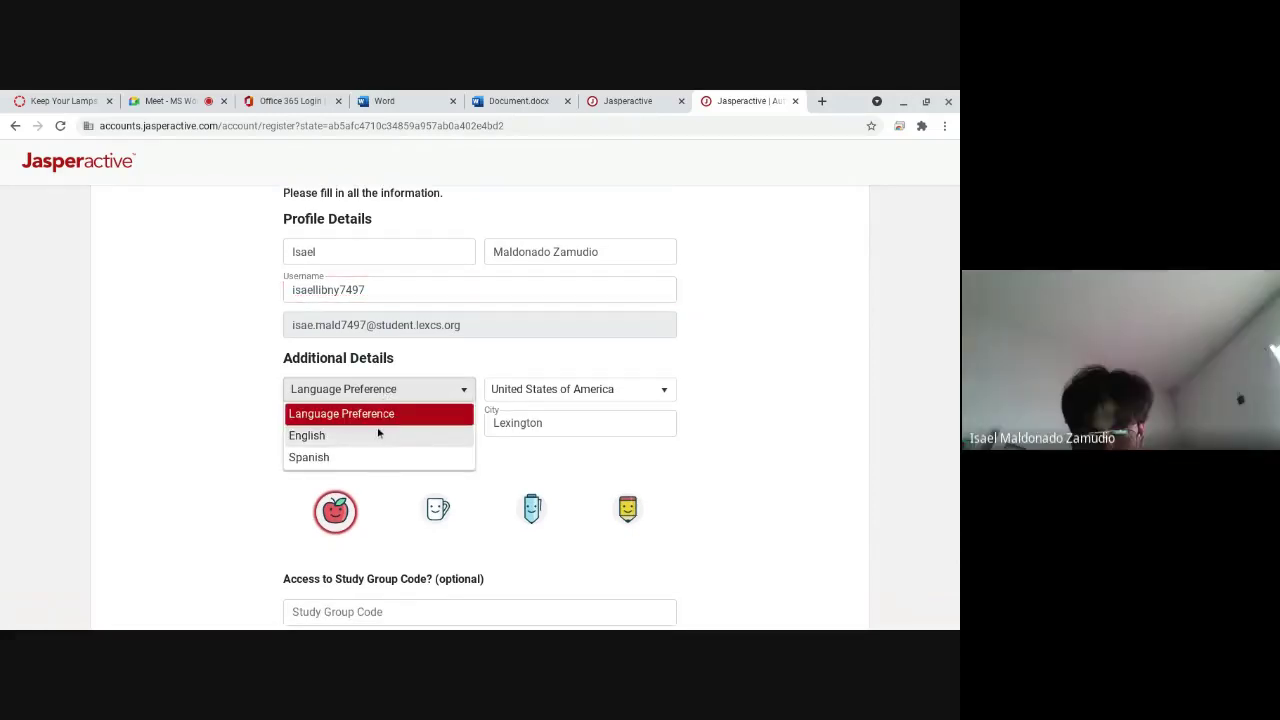
{"action": "left_click", "coordinate": [378, 435]}
{"action": "scroll", "coordinate": [380, 440], "scroll_direction": "down", "scroll_amount": 3}
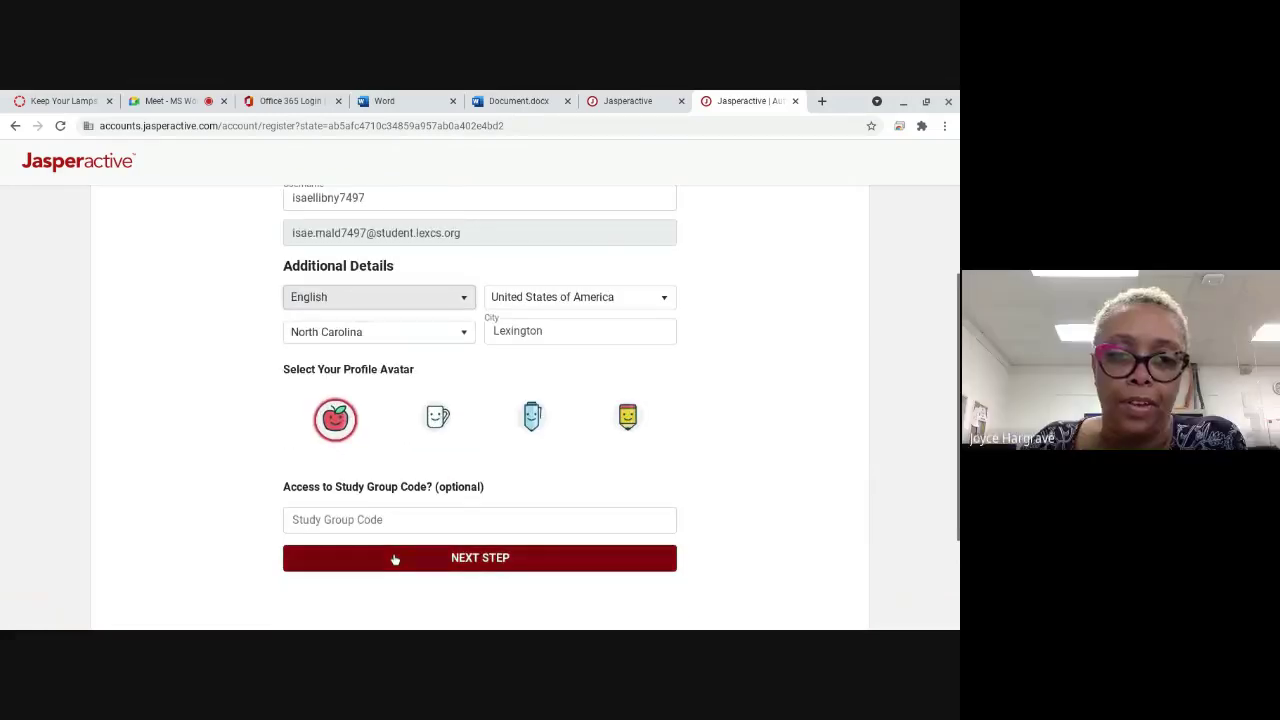
{"action": "left_click", "coordinate": [395, 558]}
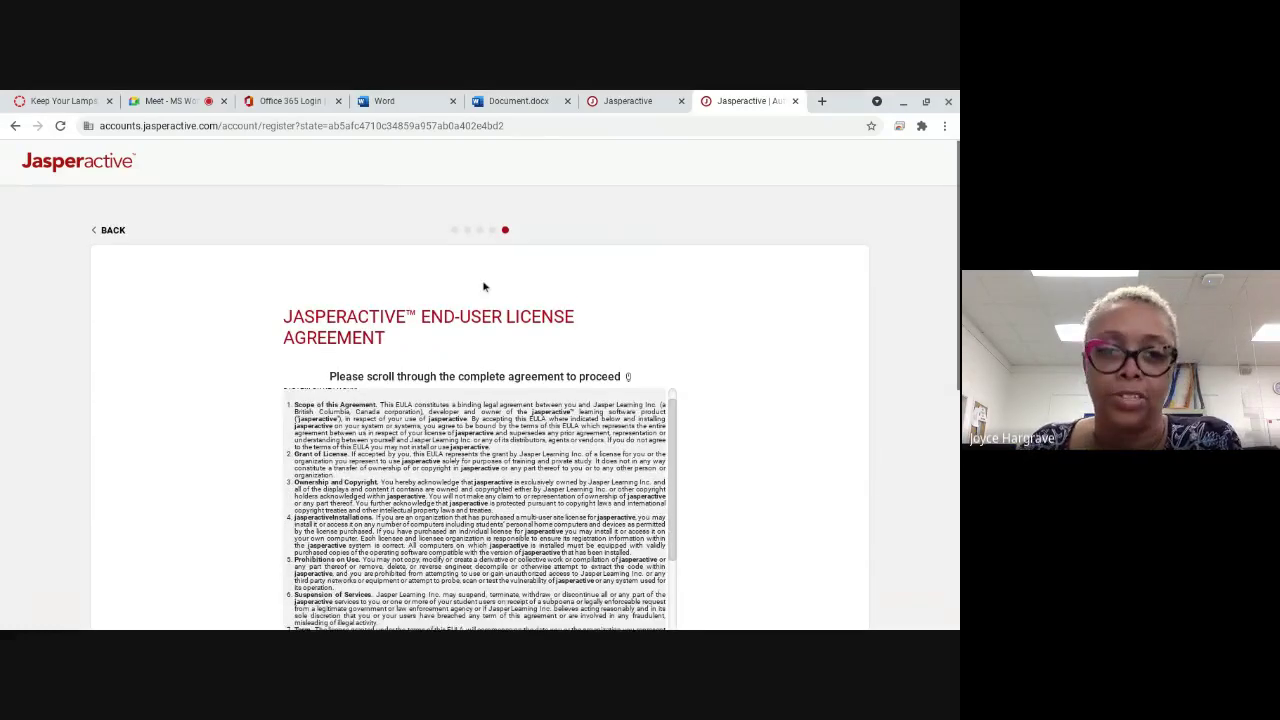
Step: Tick the privacy policy, newsletter, promotions and license agreement boxes, then create the profile
{"action": "scroll", "coordinate": [483, 287], "scroll_direction": "down", "scroll_amount": 2}
{"action": "scroll", "coordinate": [284, 432], "scroll_direction": "down", "scroll_amount": 1}
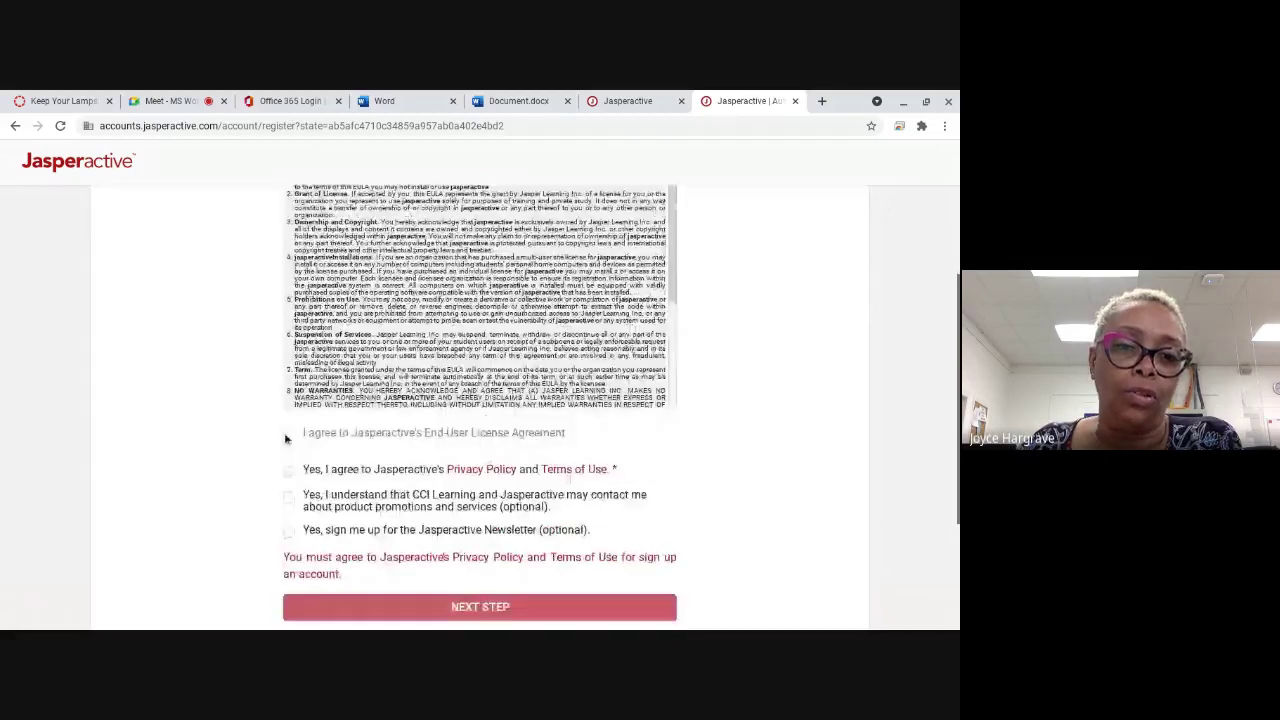
{"action": "left_click", "coordinate": [288, 470]}
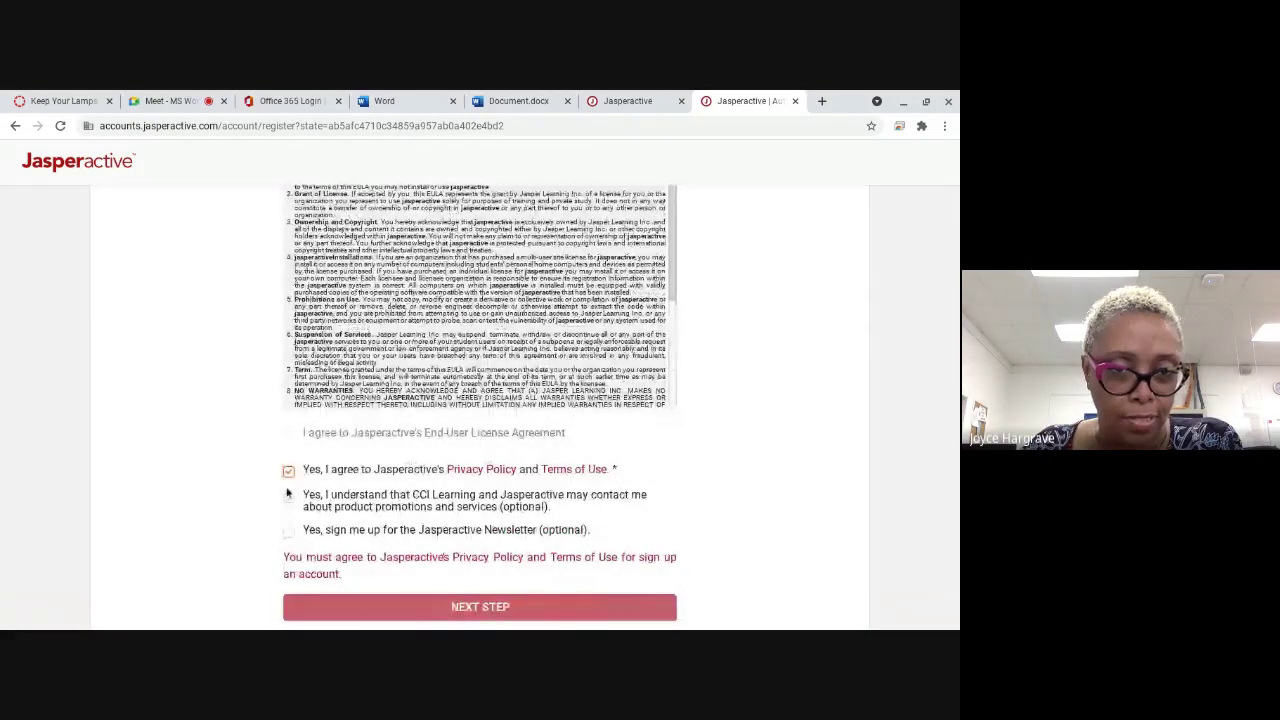
{"action": "left_click", "coordinate": [288, 531]}
{"action": "left_click", "coordinate": [288, 497]}
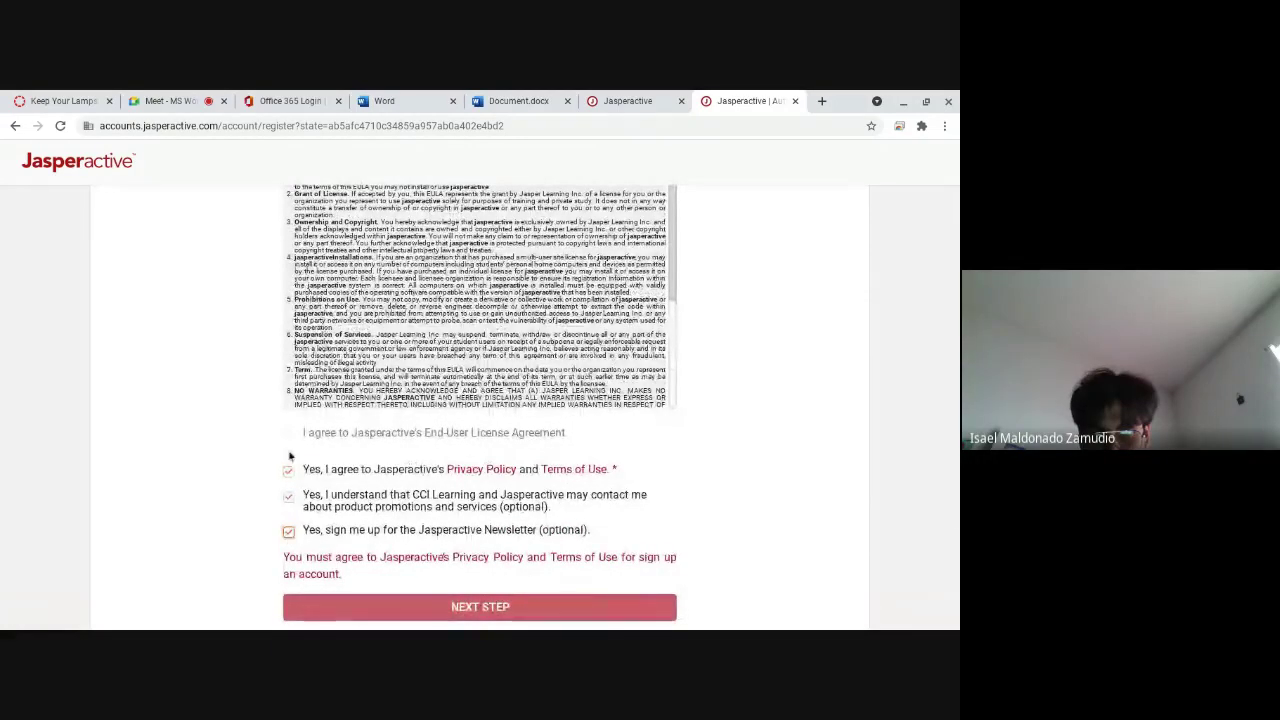
{"action": "scroll", "coordinate": [343, 418], "scroll_direction": "up", "scroll_amount": 3}
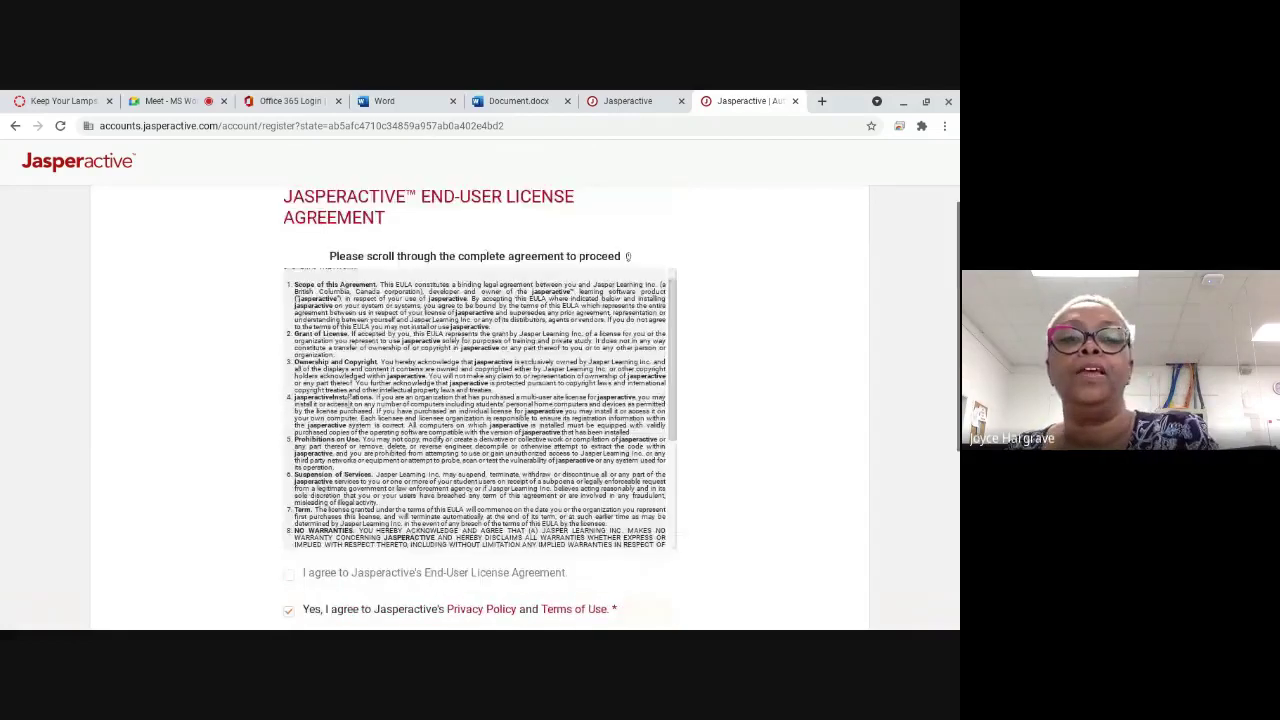
{"action": "scroll", "coordinate": [480, 400], "scroll_direction": "down", "scroll_amount": 5}
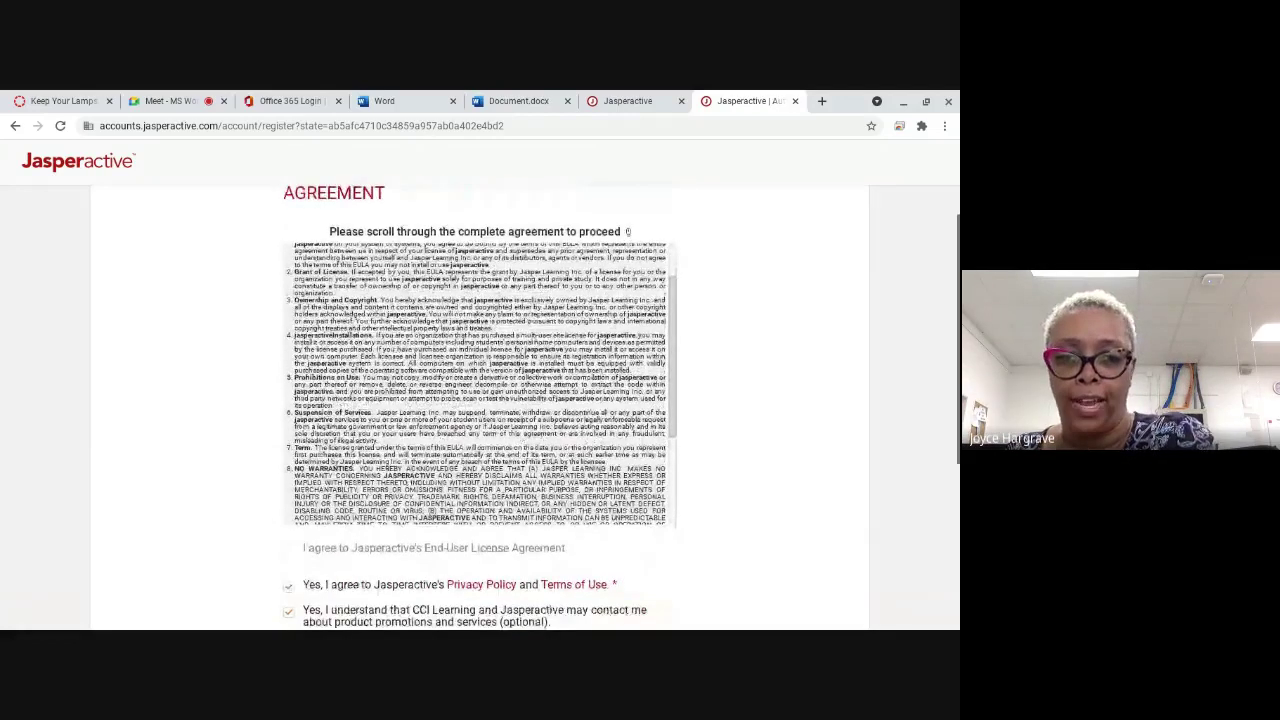
{"action": "left_click", "coordinate": [288, 548]}
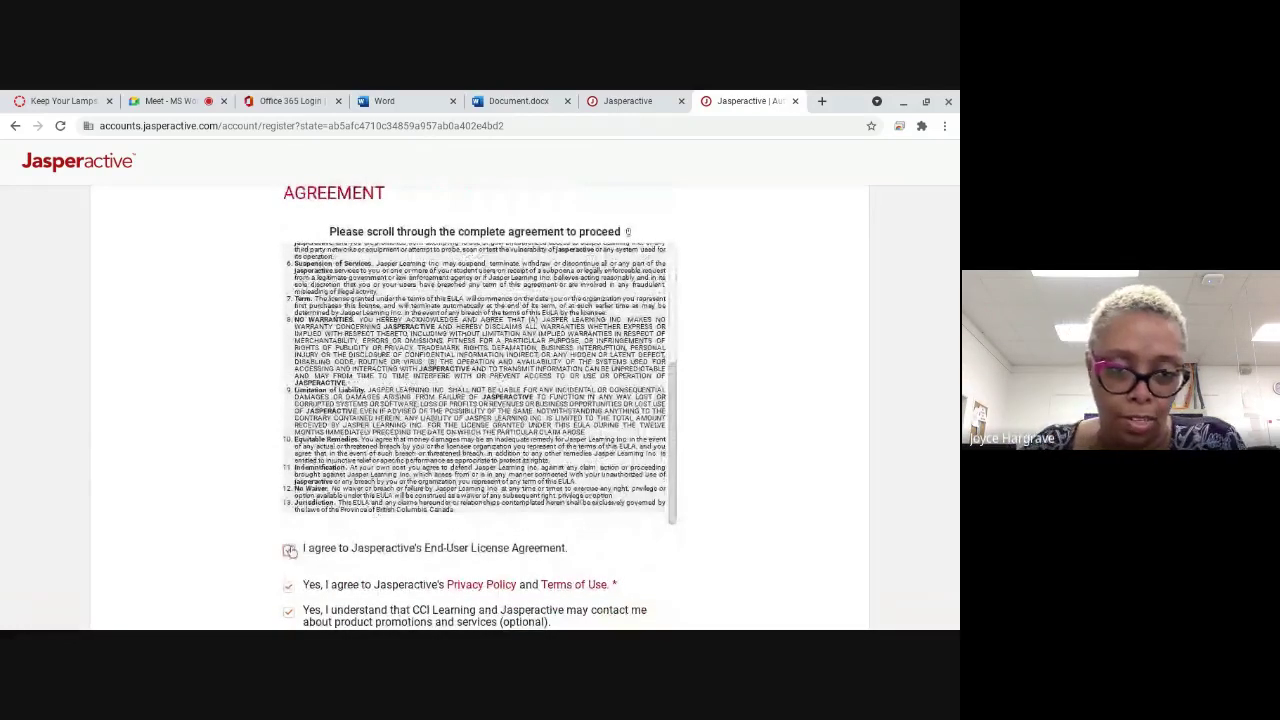
{"action": "scroll", "coordinate": [253, 460], "scroll_direction": "down", "scroll_amount": 3}
{"action": "left_click", "coordinate": [404, 500]}
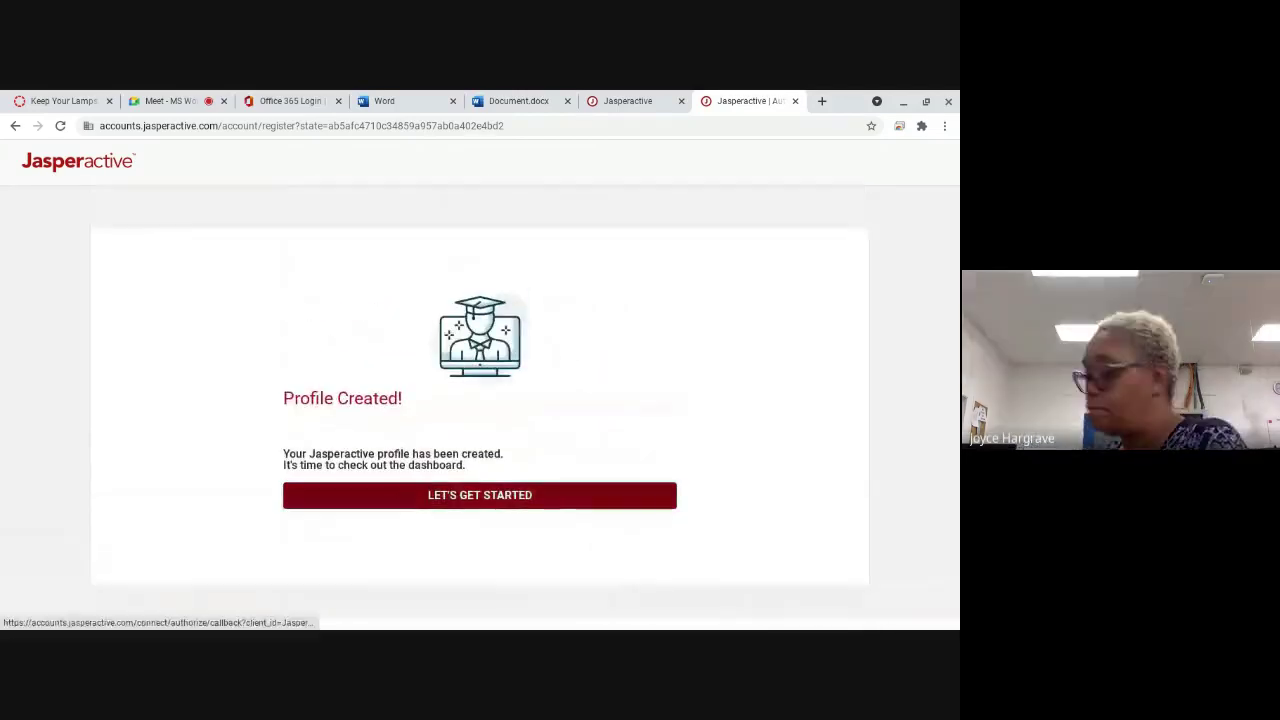
Step: Go to the Jasperactive dashboard and enter the activation code in its field
{"action": "left_click", "coordinate": [402, 494]}
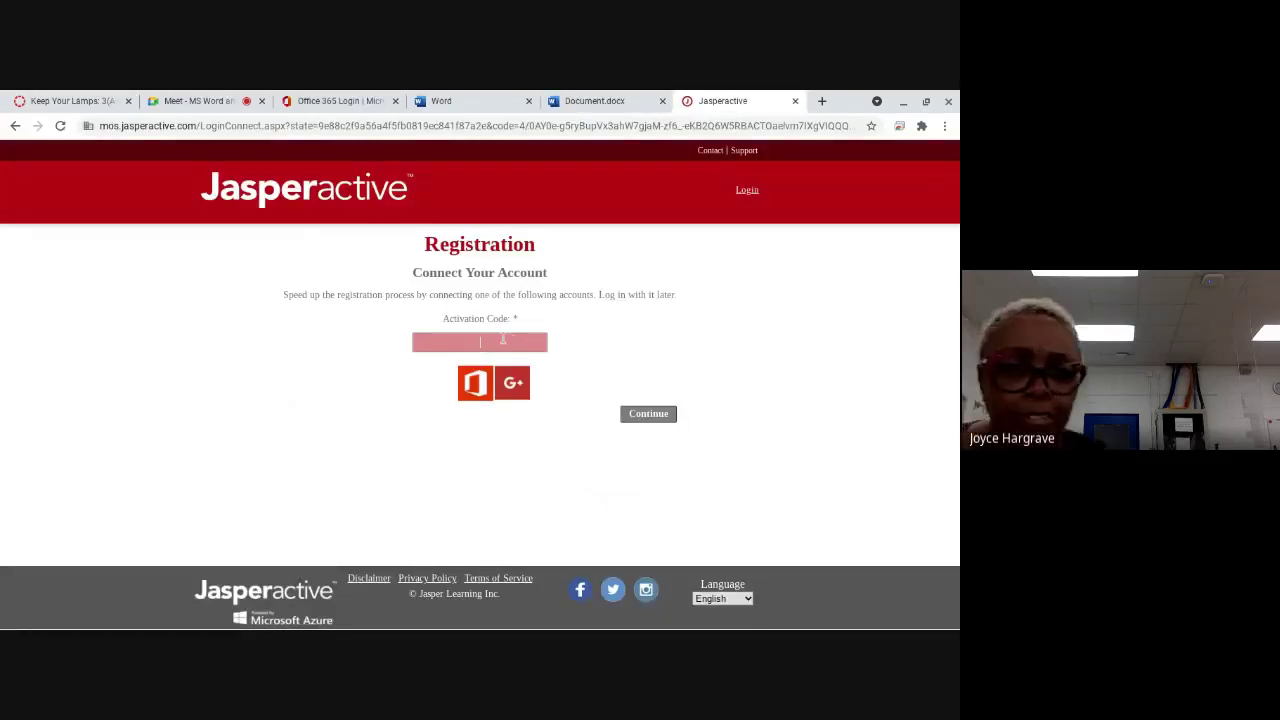
{"action": "left_click", "coordinate": [510, 384]}
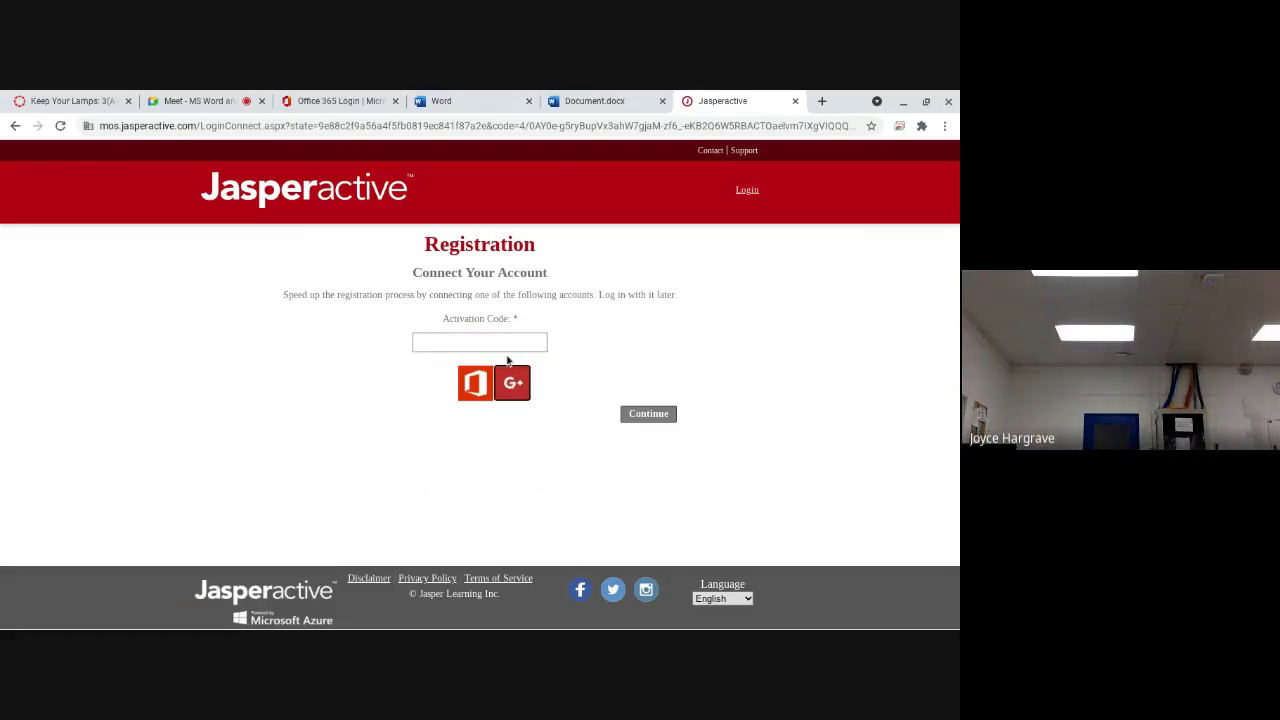
{"action": "left_click", "coordinate": [505, 345]}
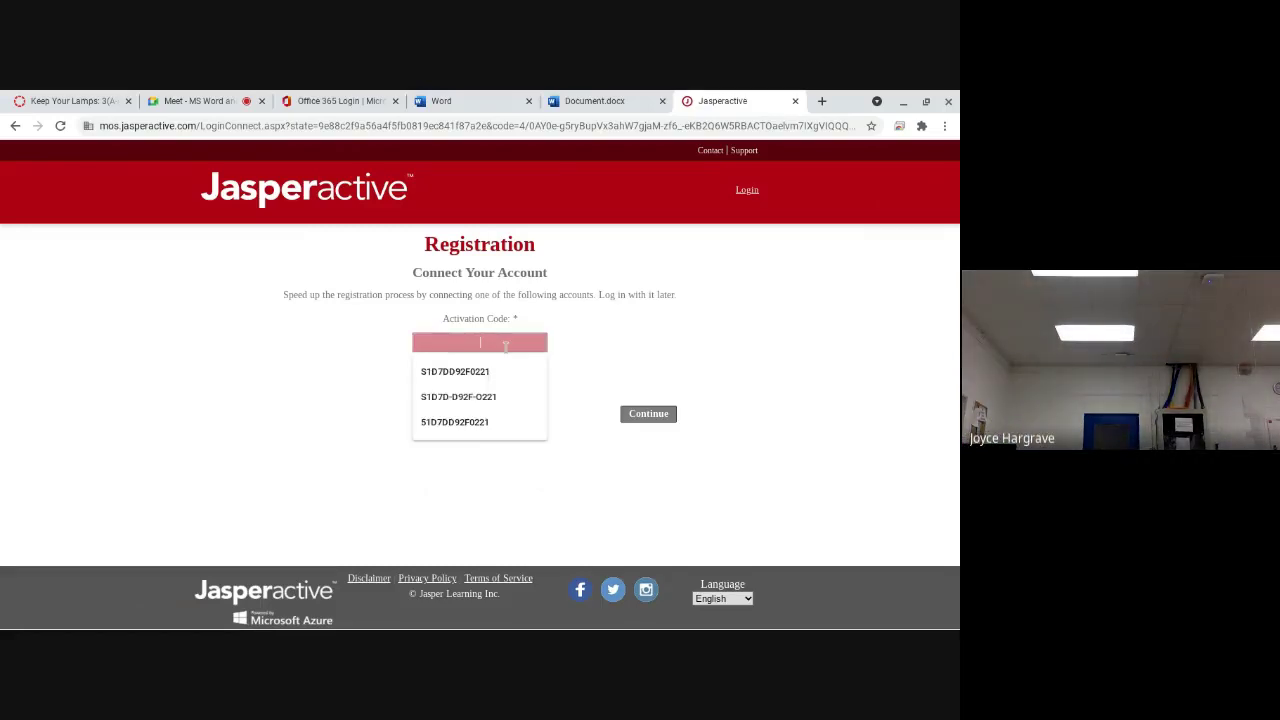
{"action": "left_click", "coordinate": [578, 378]}
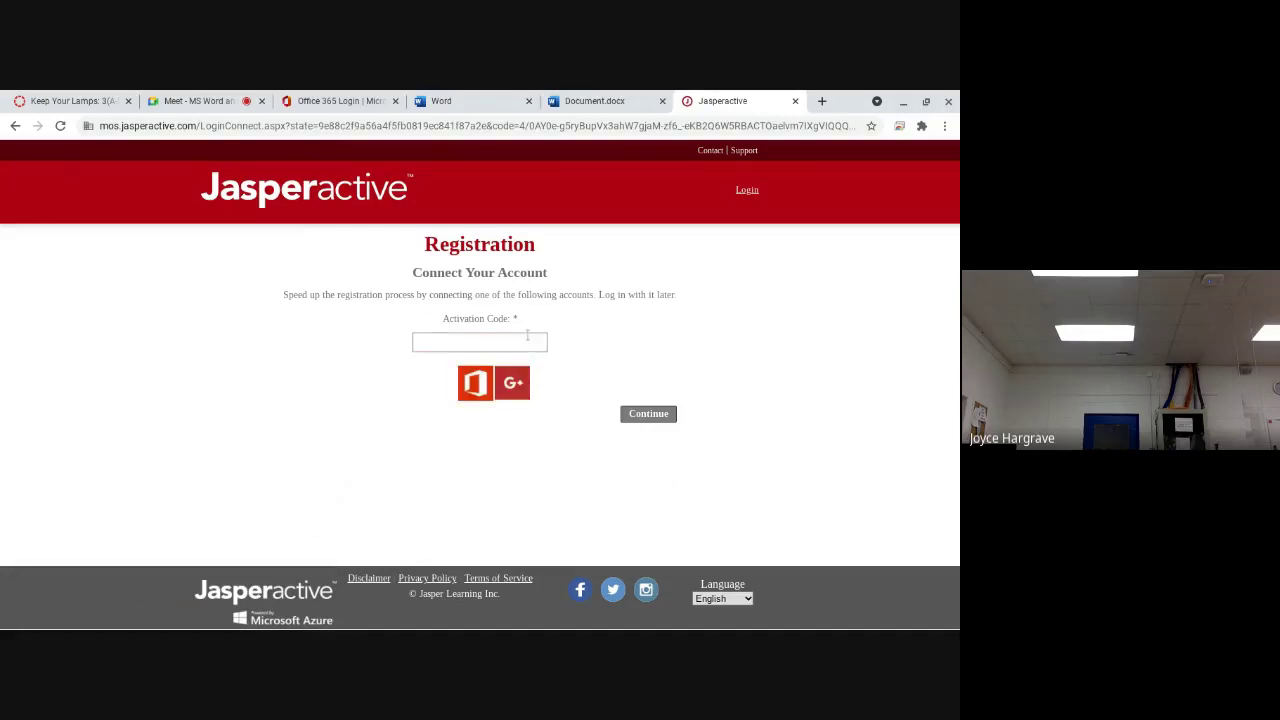
{"action": "left_click", "coordinate": [527, 336]}
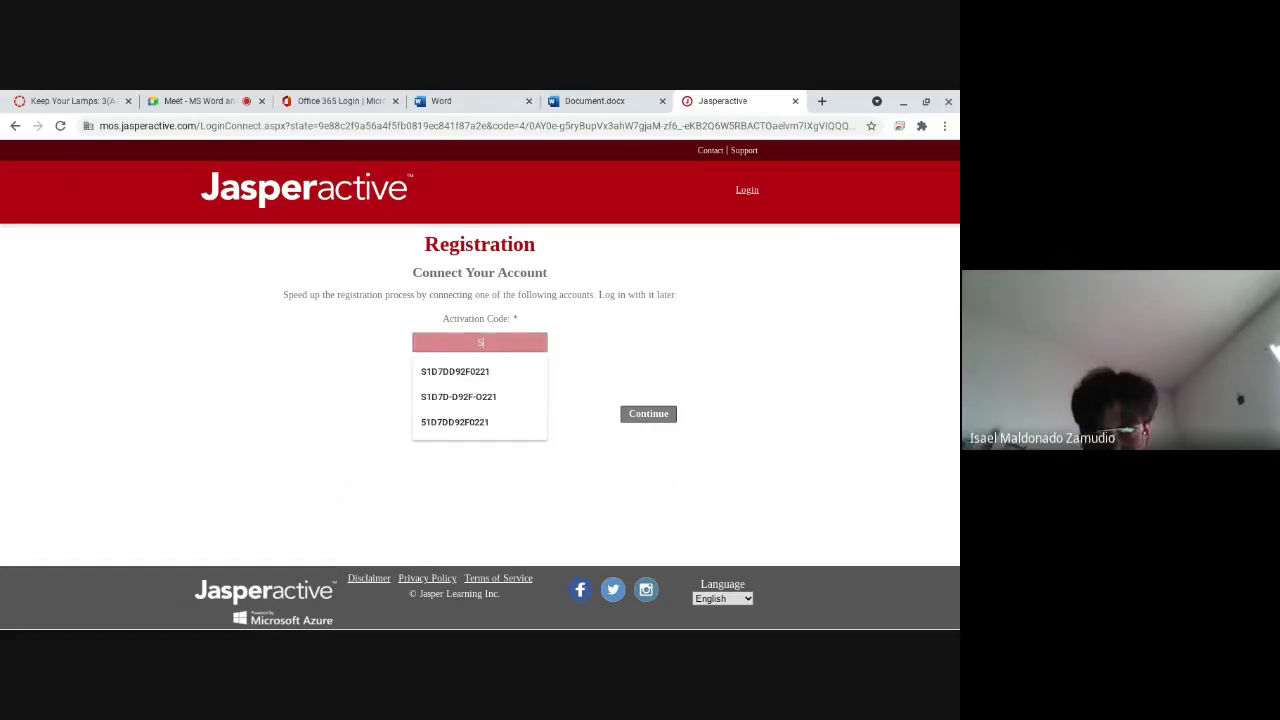
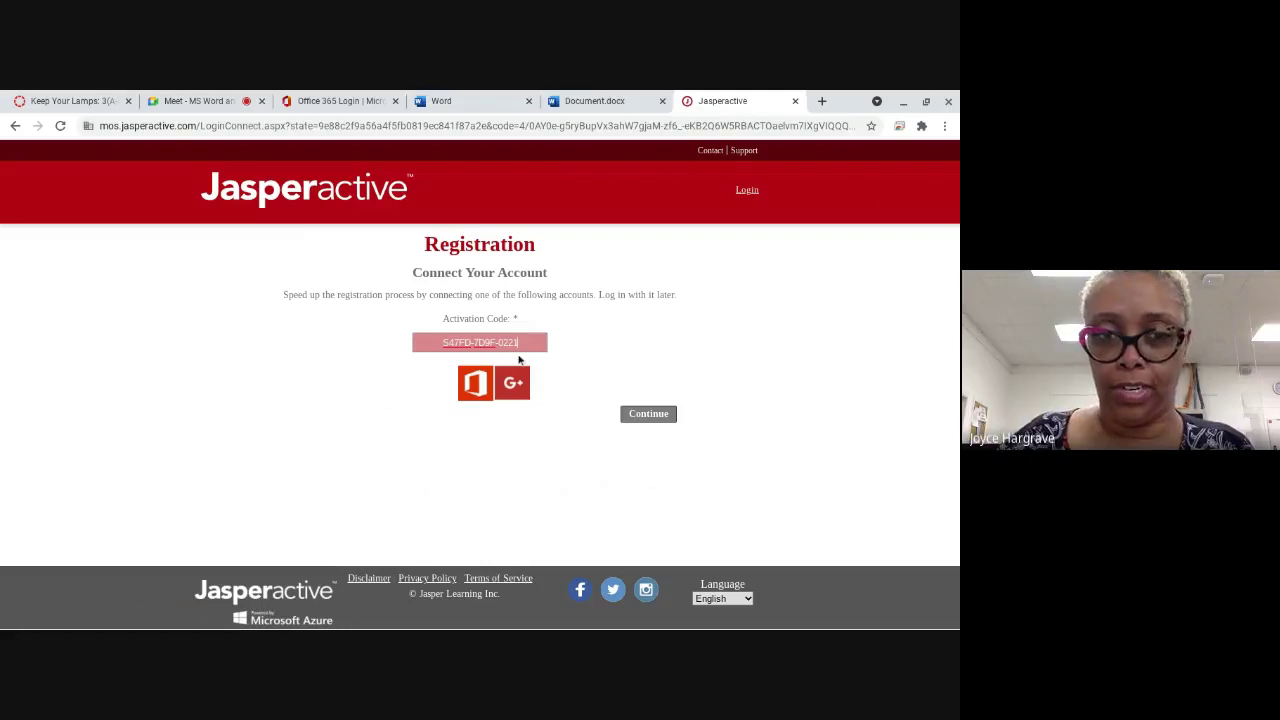
Step: Submit the activation code, go back after the session expires, and return to Document.docx
{"action": "left_click", "coordinate": [640, 416]}
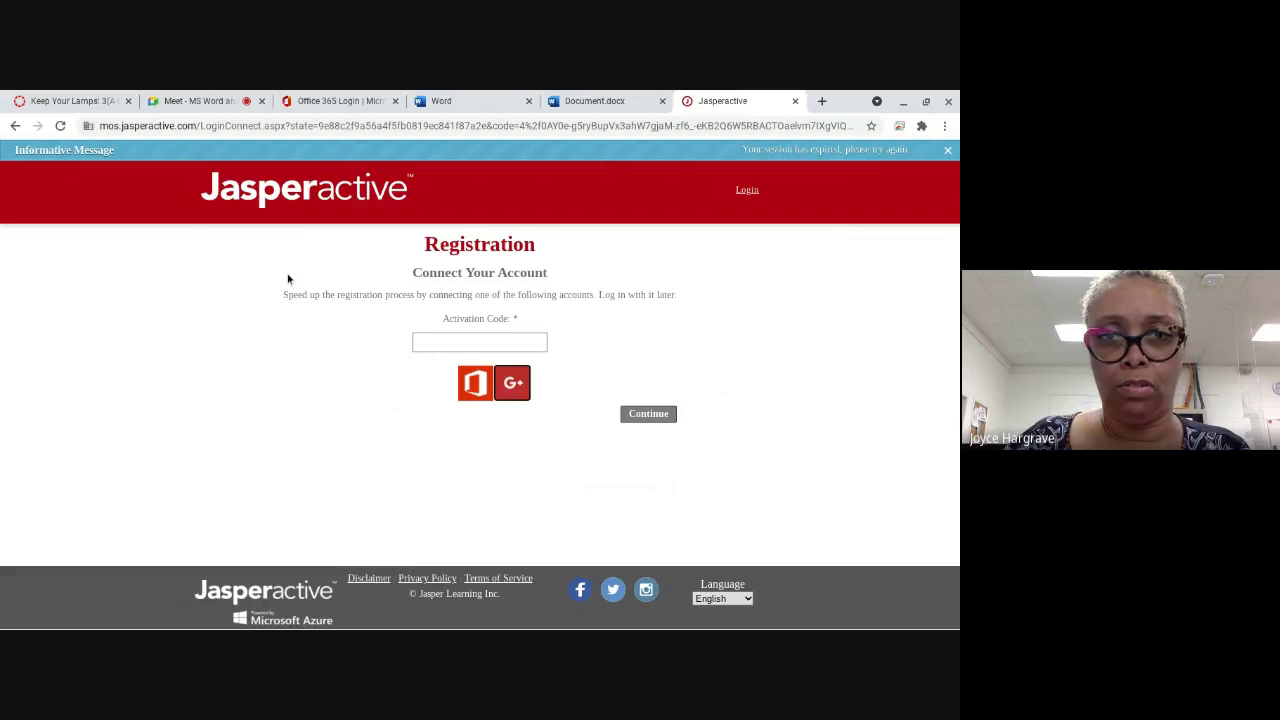
{"action": "left_click", "coordinate": [14, 127]}
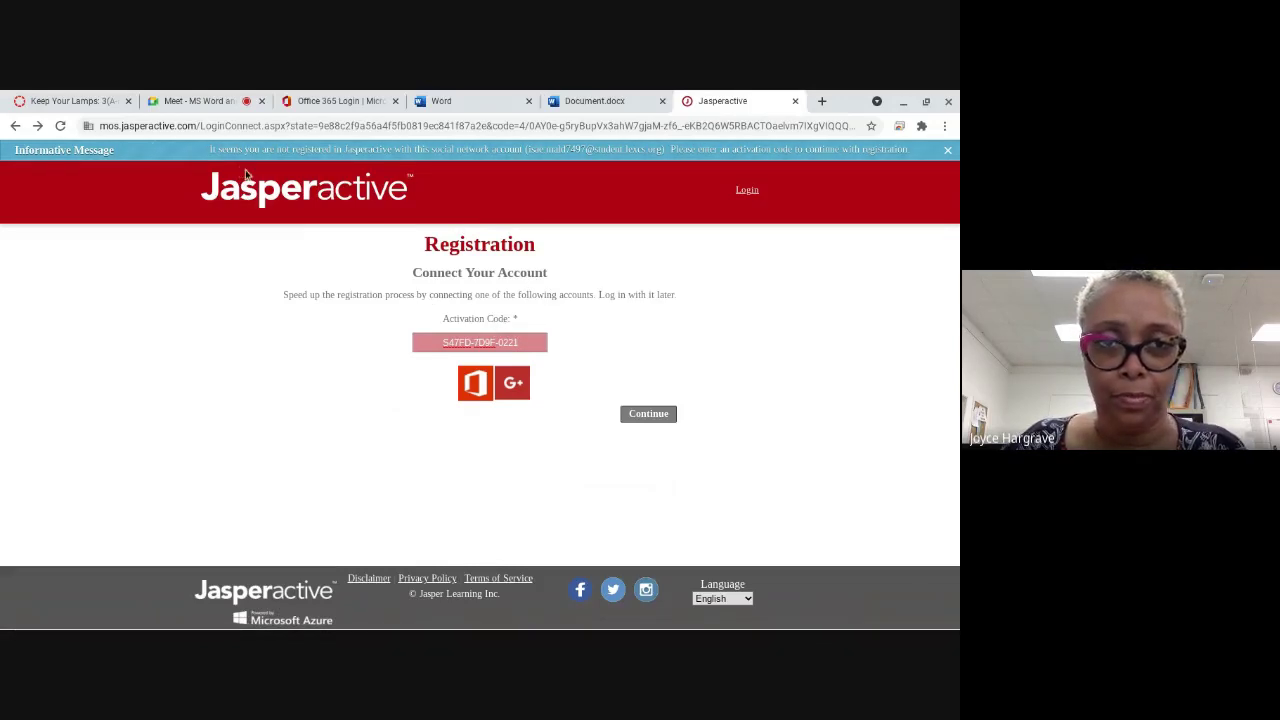
{"action": "left_click", "coordinate": [580, 95]}
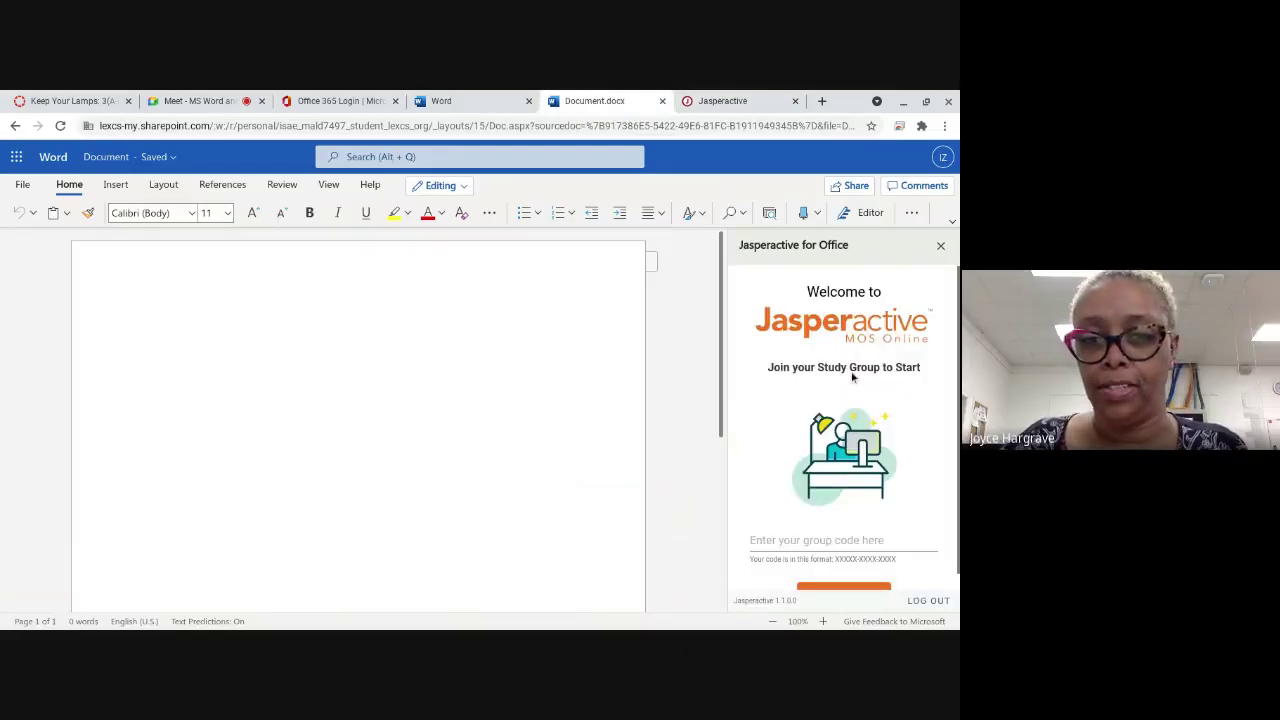
Step: Enter the study group code in the Jasperactive pane's code box
{"action": "scroll", "coordinate": [852, 376], "scroll_direction": "down", "scroll_amount": 1}
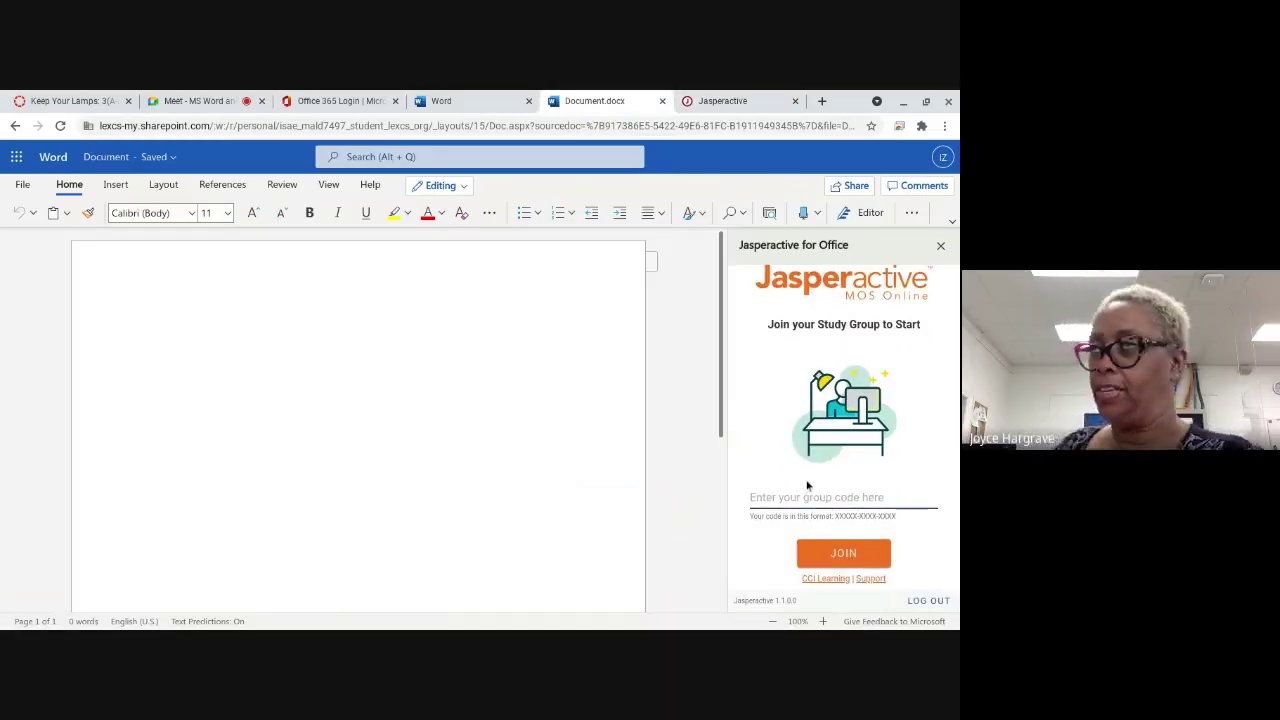
{"action": "left_click", "coordinate": [809, 493]}
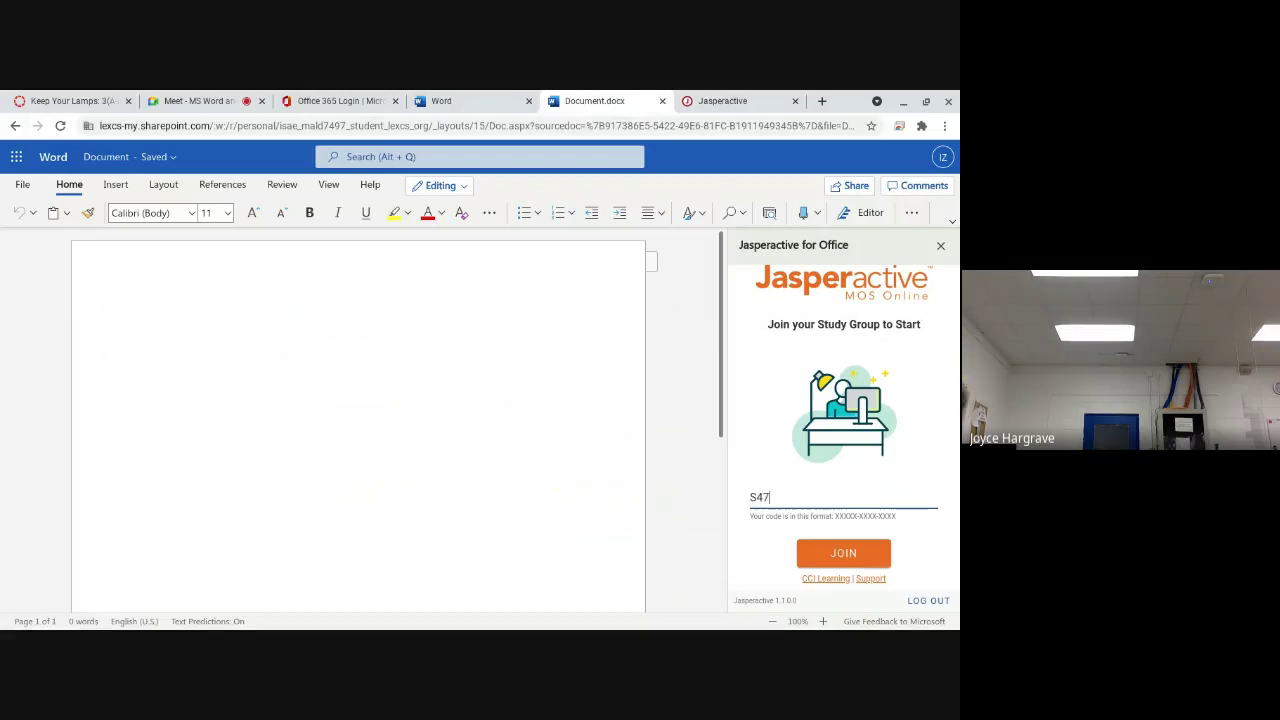
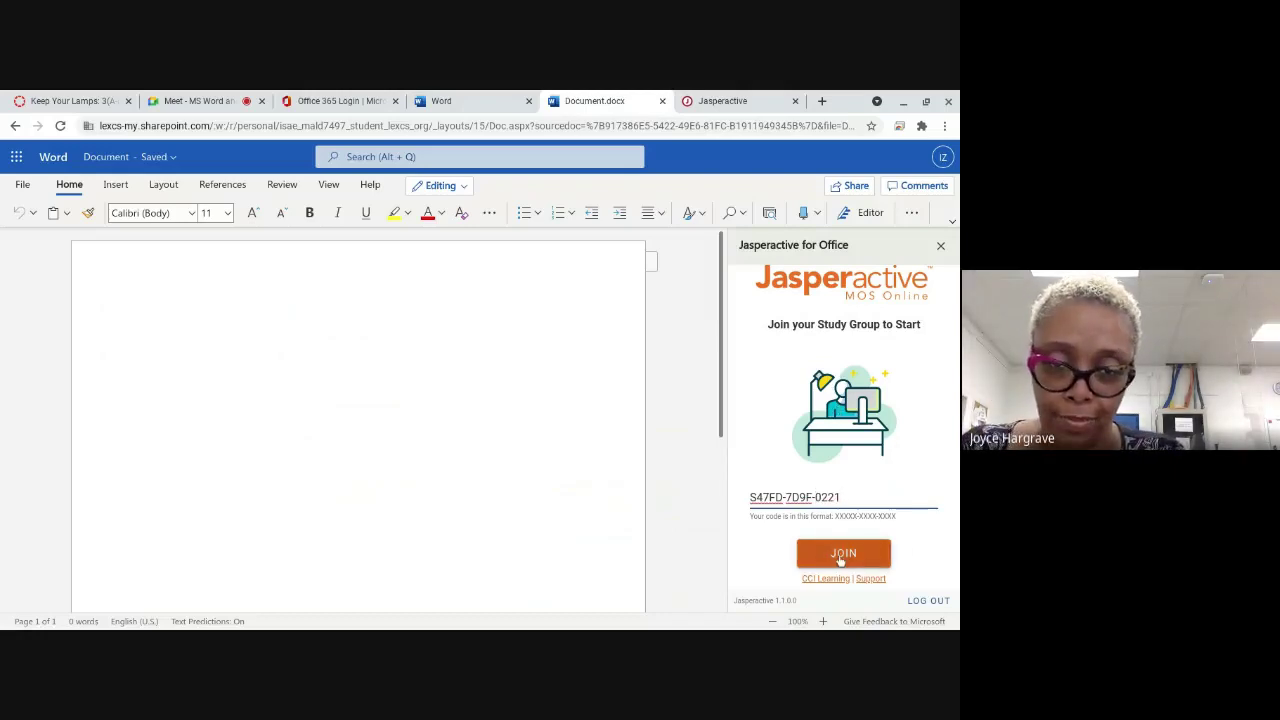
Step: Join the group, continue to the Word Core dashboard, and switch to the Meet call
{"action": "left_click", "coordinate": [842, 555]}
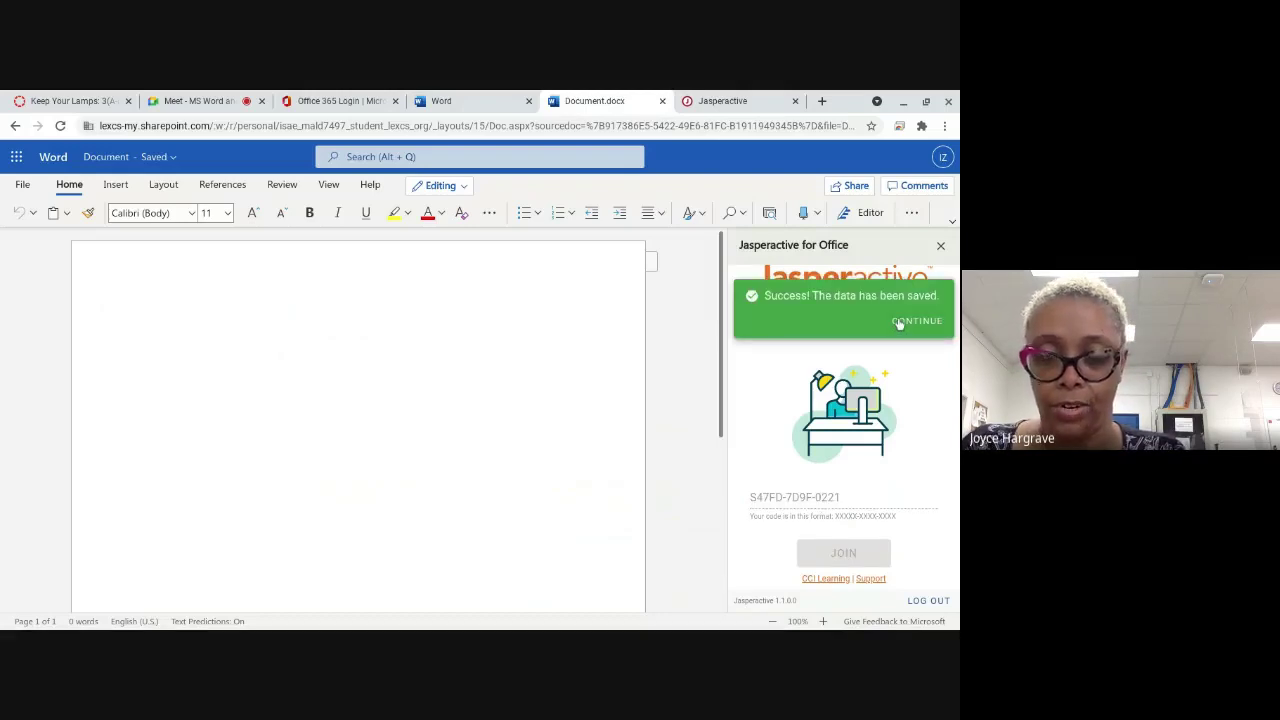
{"action": "left_click", "coordinate": [898, 322]}
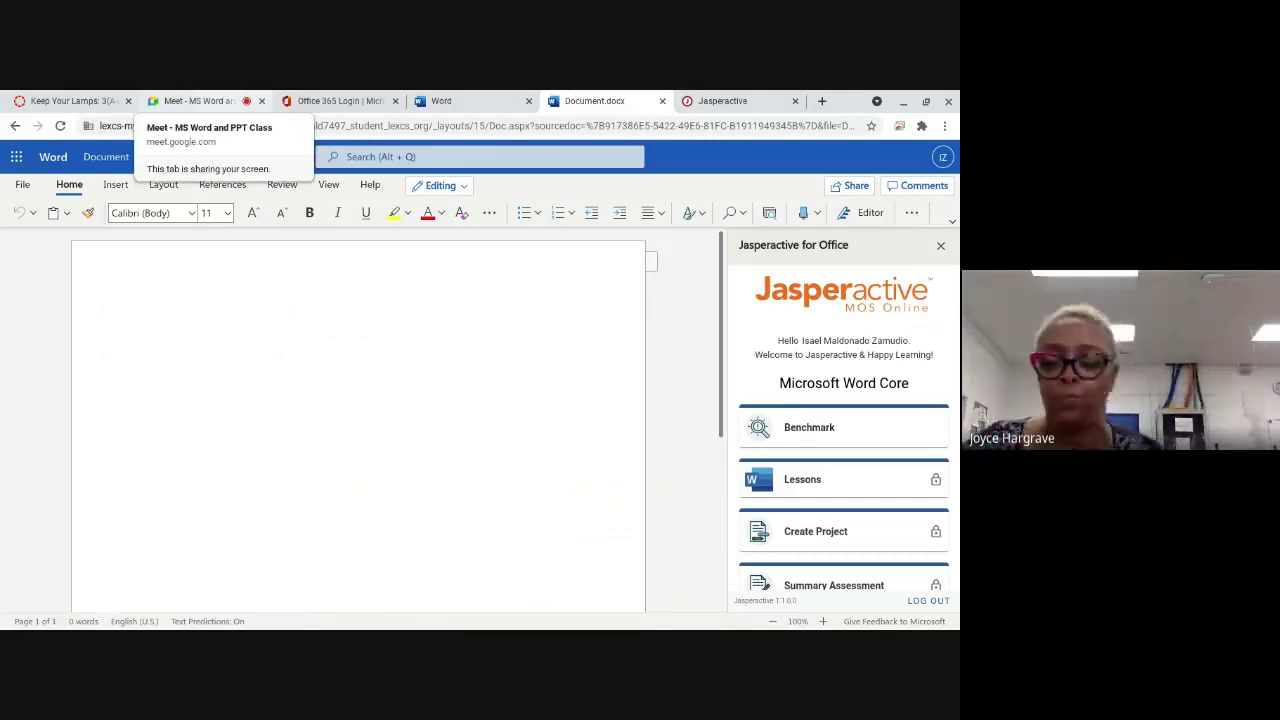
{"action": "left_click", "coordinate": [216, 108]}
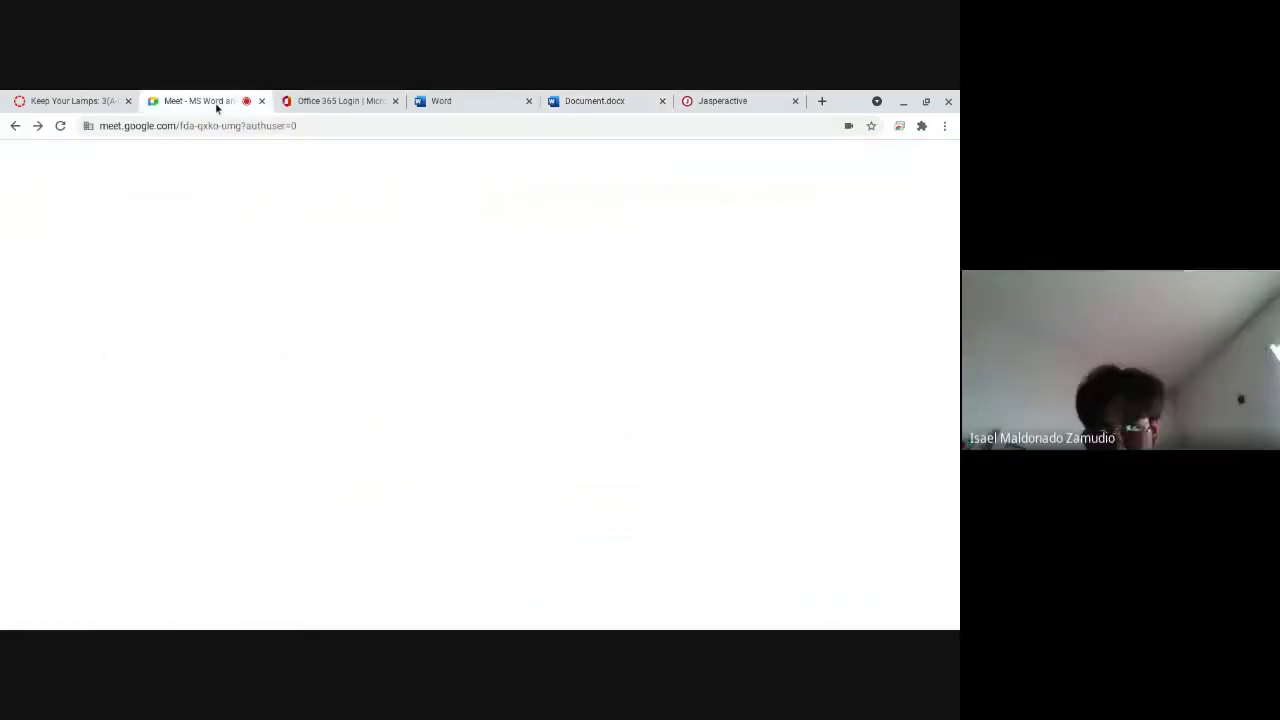
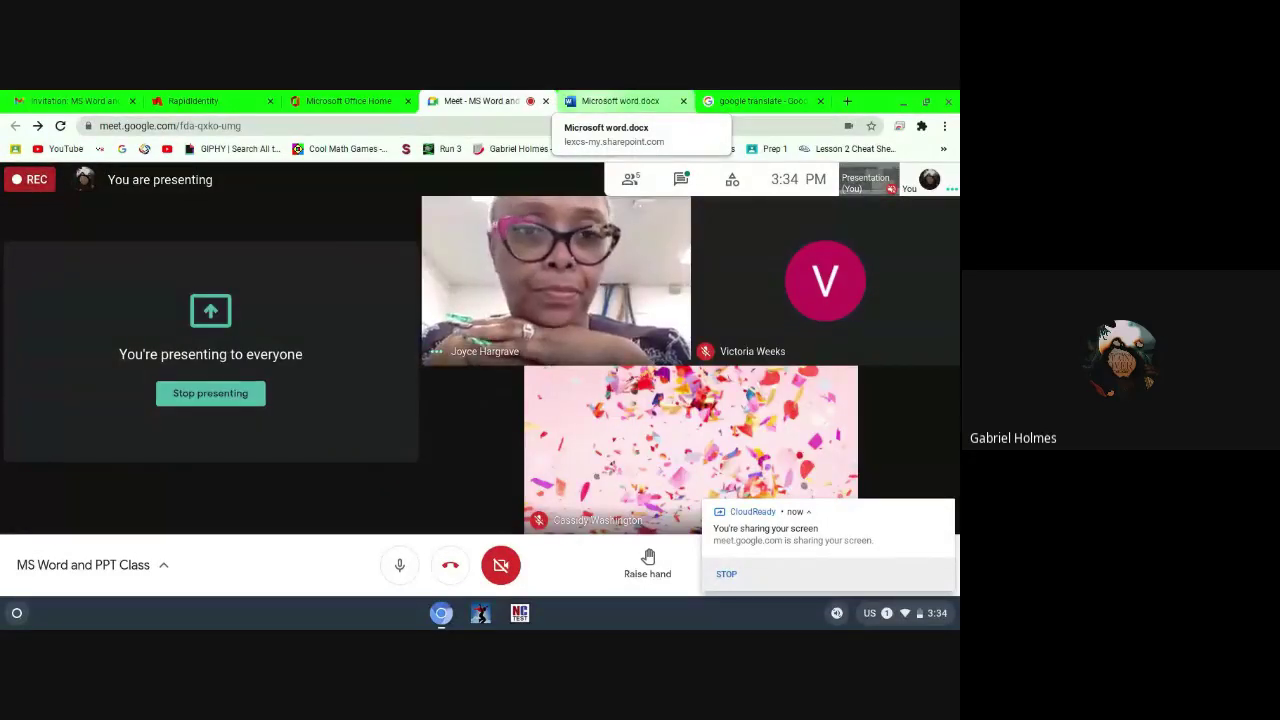
Step: Bring the Microsoft word.docx tab back onto the shared screen after a brief look at Meet
{"action": "left_click", "coordinate": [620, 101]}
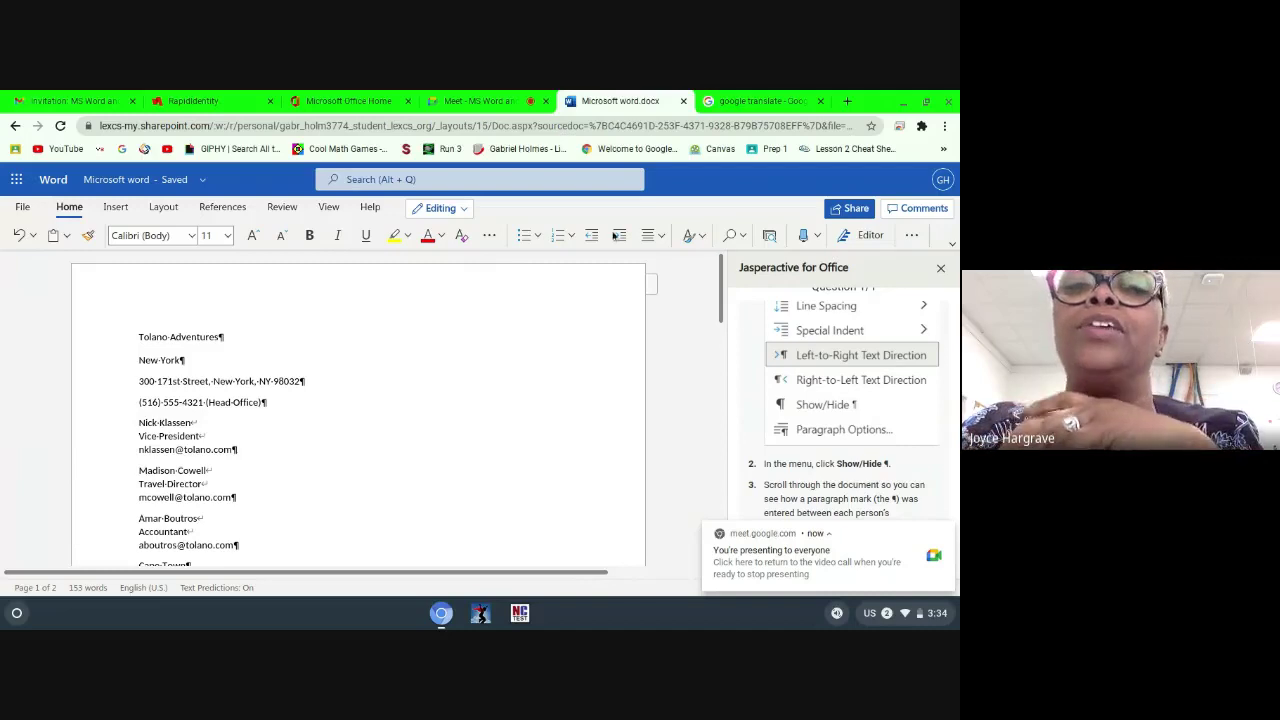
{"action": "left_click", "coordinate": [473, 100]}
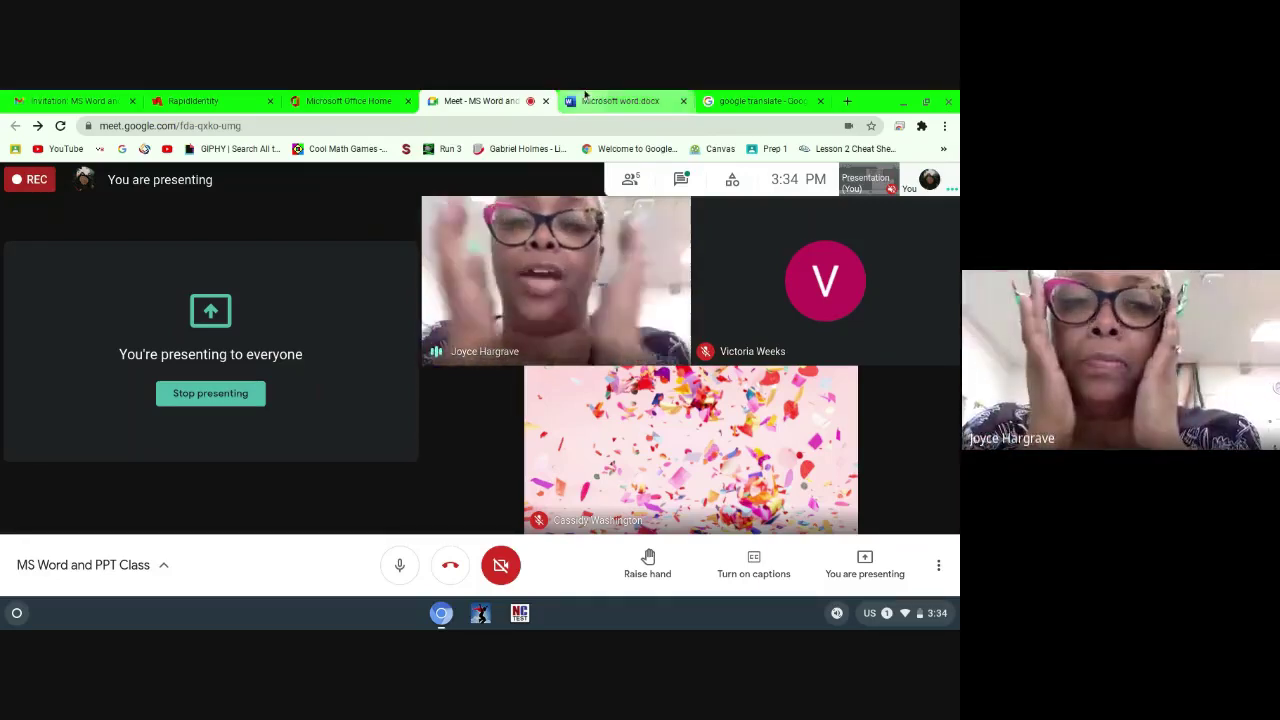
{"action": "left_click", "coordinate": [615, 98]}
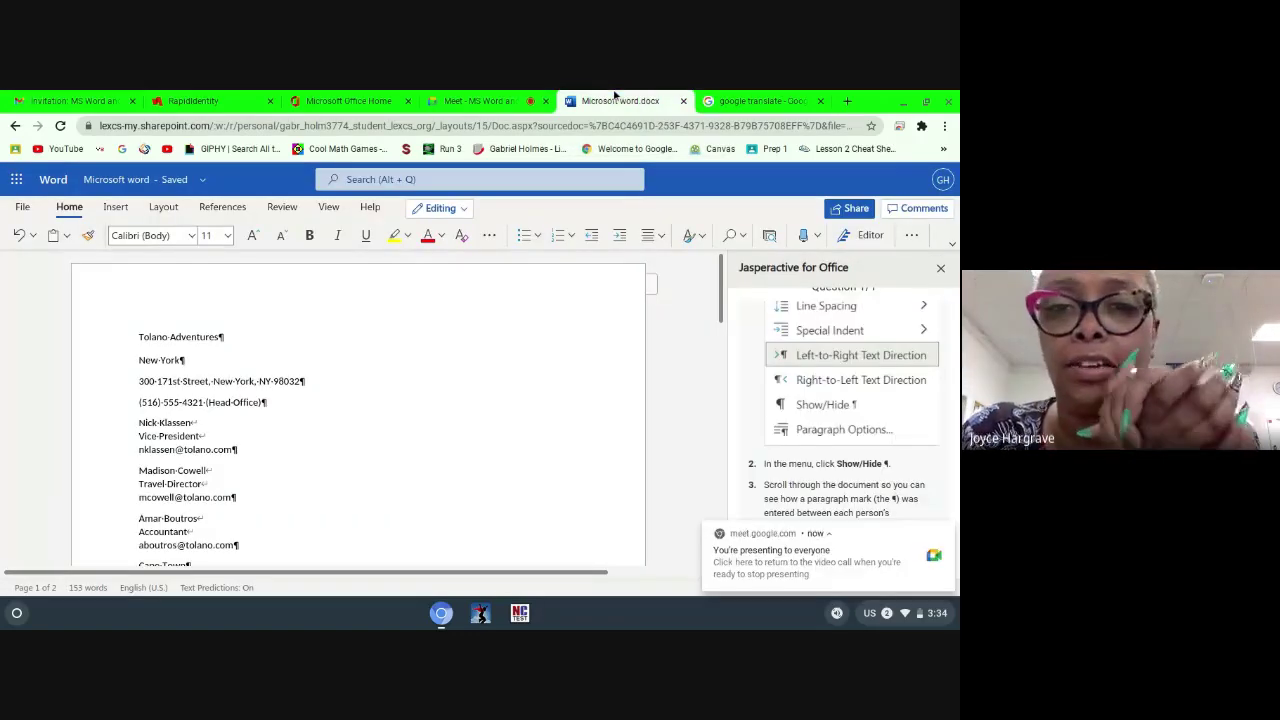
{"action": "scroll", "coordinate": [905, 355], "scroll_direction": "down", "scroll_amount": 2}
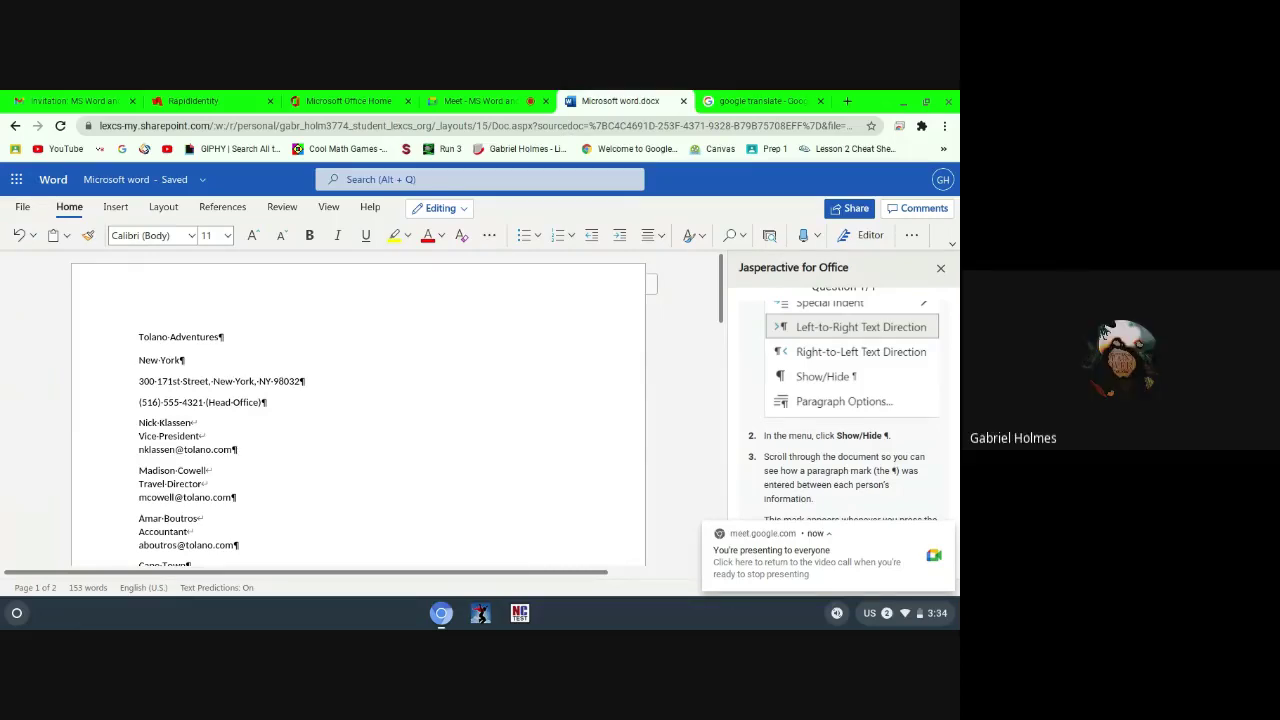
{"action": "scroll", "coordinate": [845, 420], "scroll_direction": "up", "scroll_amount": 2}
{"action": "scroll", "coordinate": [845, 420], "scroll_direction": "down", "scroll_amount": 2}
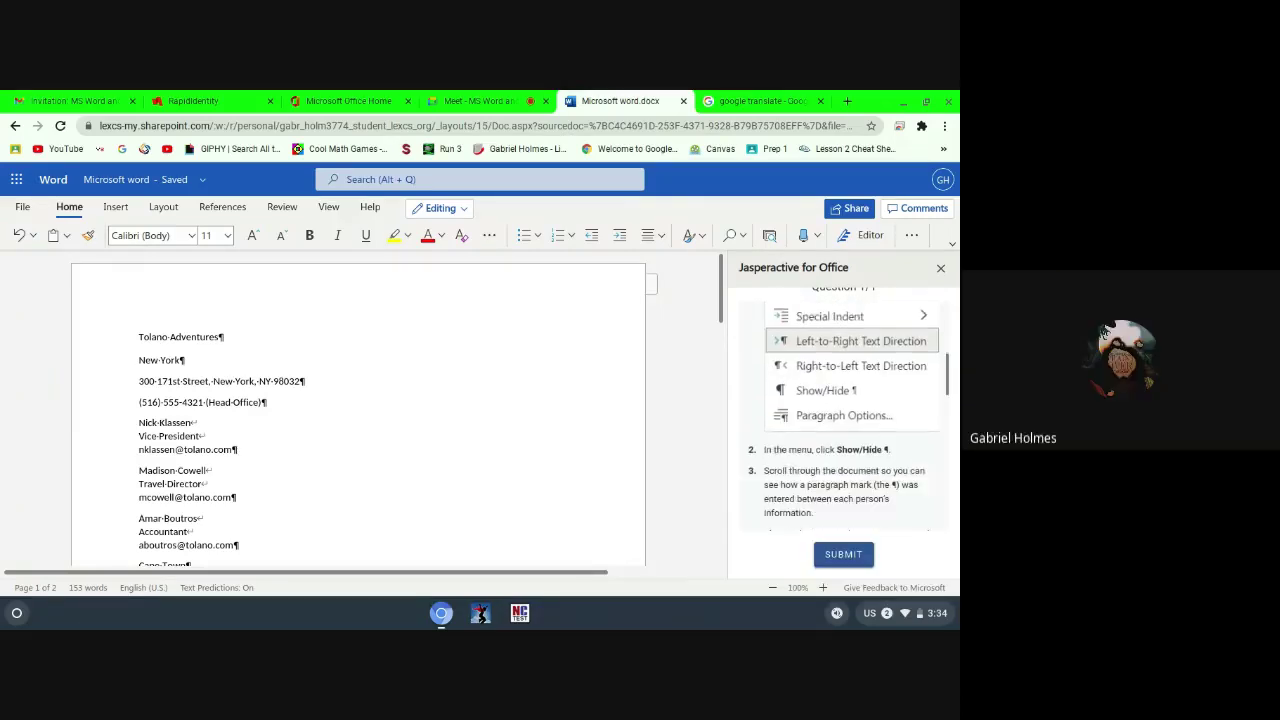
{"action": "scroll", "coordinate": [845, 420], "scroll_direction": "down", "scroll_amount": 2}
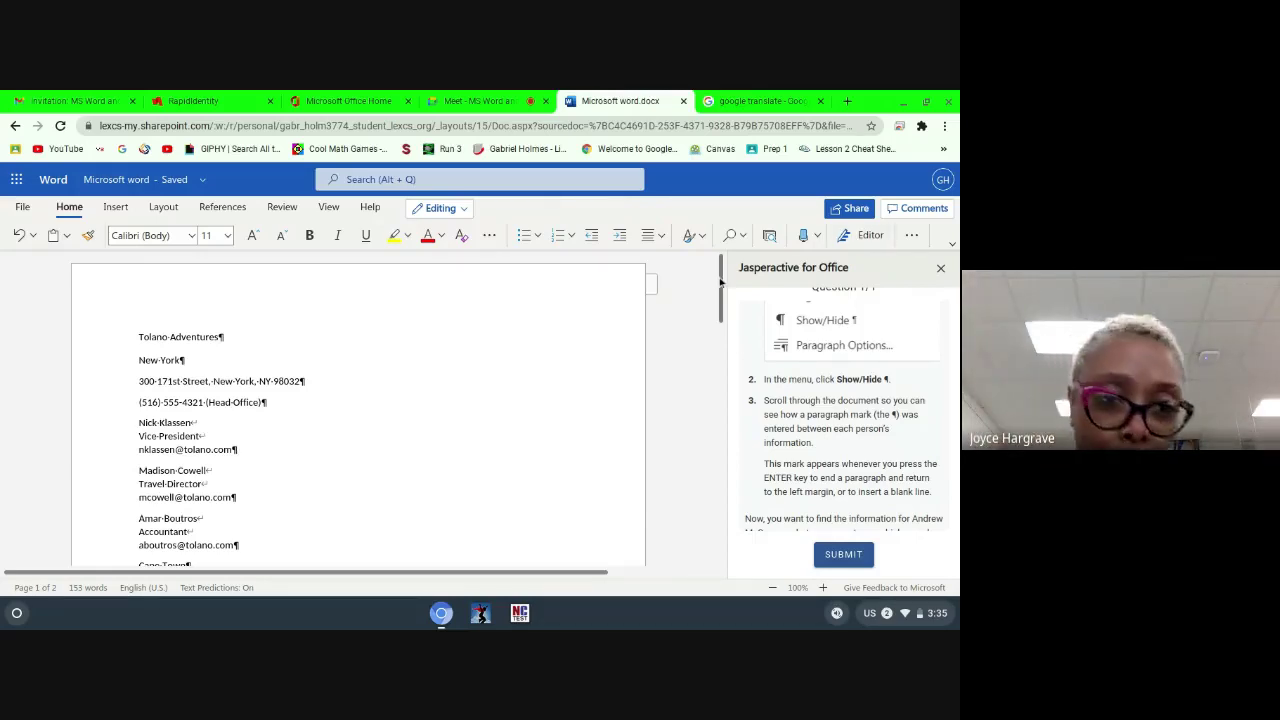
Step: Scroll to the end of the contact list to show the Seattle office entries and read the Find instructions
{"action": "left_click_drag", "start_coordinate": [720, 282], "coordinate": [722, 595]}
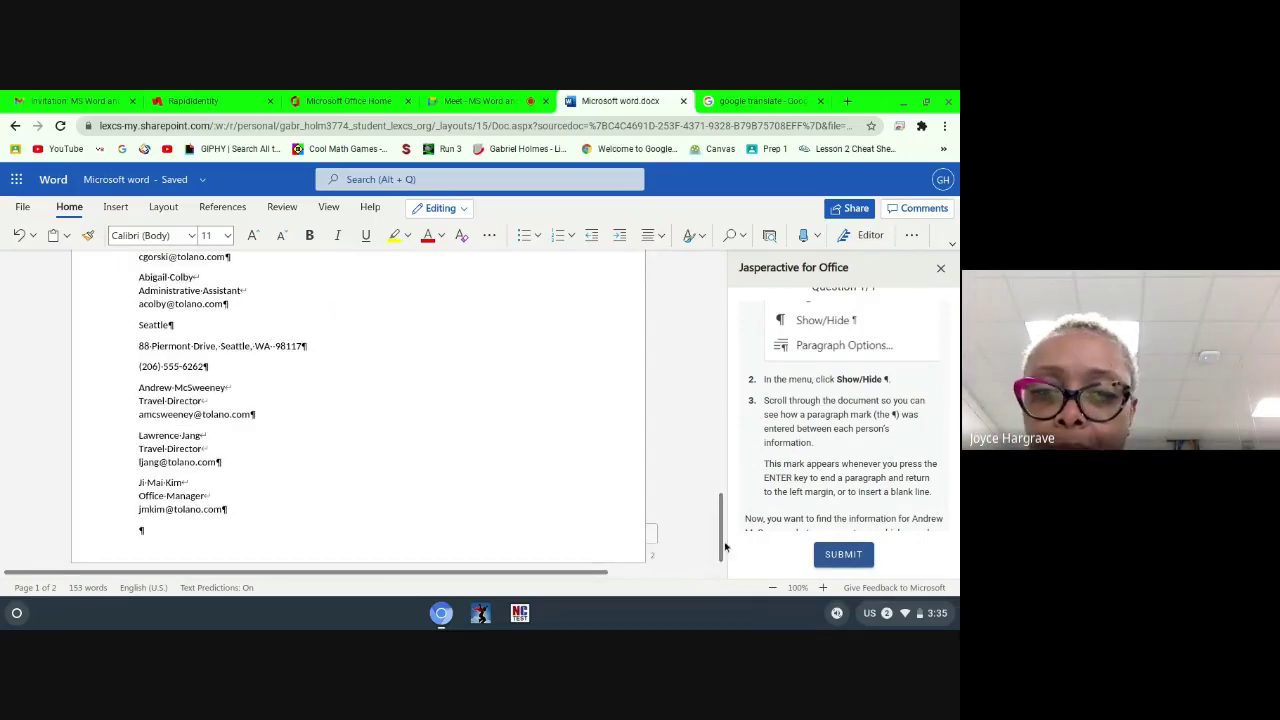
{"action": "scroll", "coordinate": [907, 413], "scroll_direction": "down", "scroll_amount": 2}
{"action": "scroll", "coordinate": [844, 420], "scroll_direction": "down", "scroll_amount": 5}
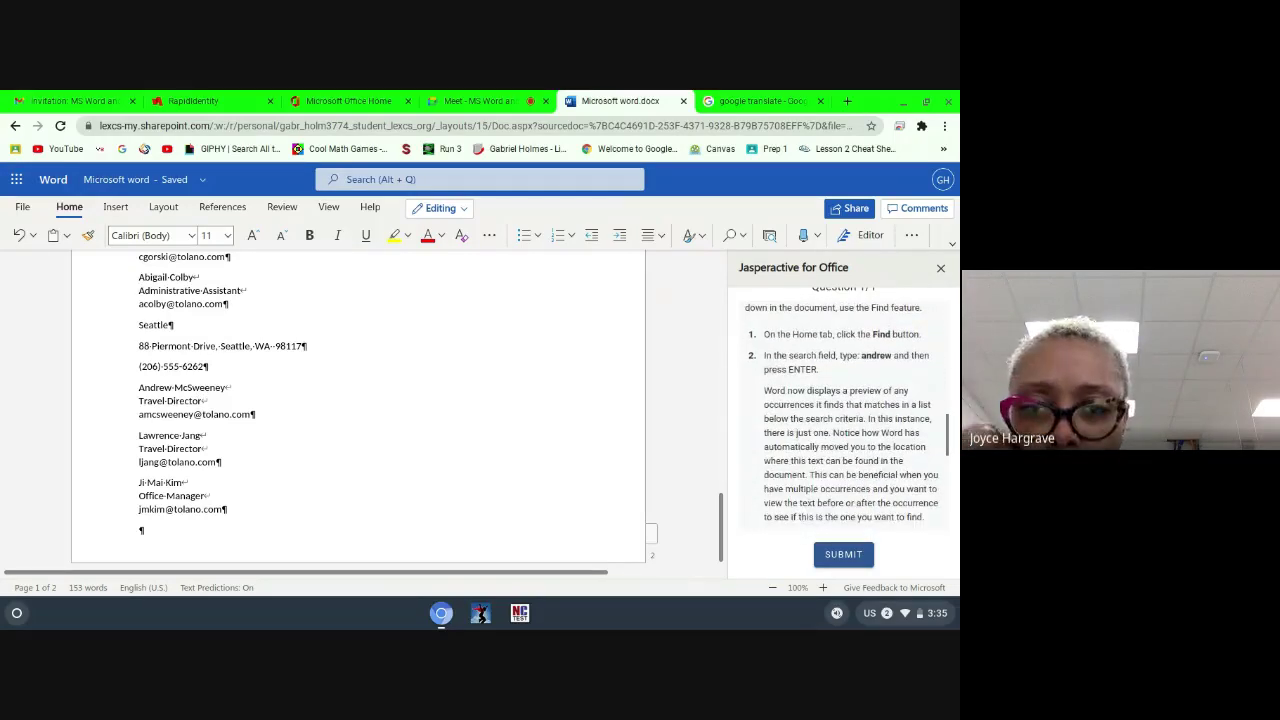
{"action": "scroll", "coordinate": [844, 420], "scroll_direction": "down", "scroll_amount": 1}
{"action": "scroll", "coordinate": [844, 420], "scroll_direction": "up", "scroll_amount": 3}
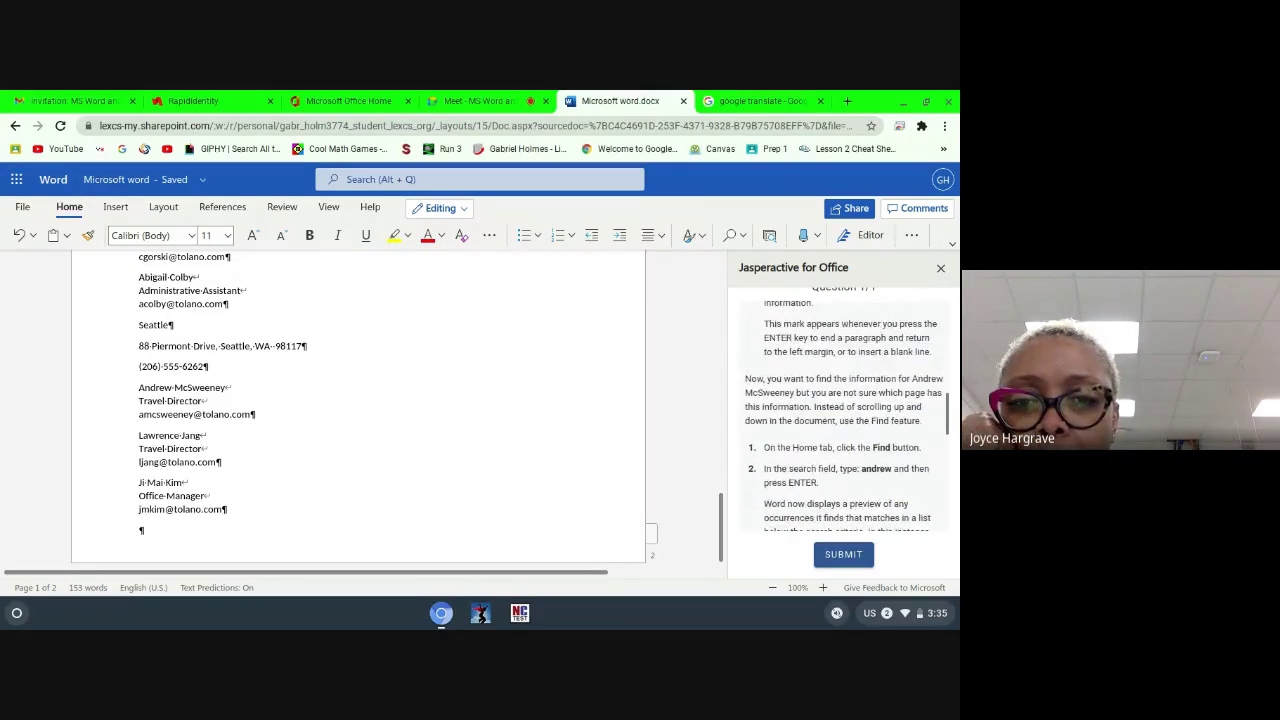
{"action": "scroll", "coordinate": [844, 420], "scroll_direction": "up", "scroll_amount": 2}
{"action": "scroll", "coordinate": [844, 420], "scroll_direction": "down", "scroll_amount": 1}
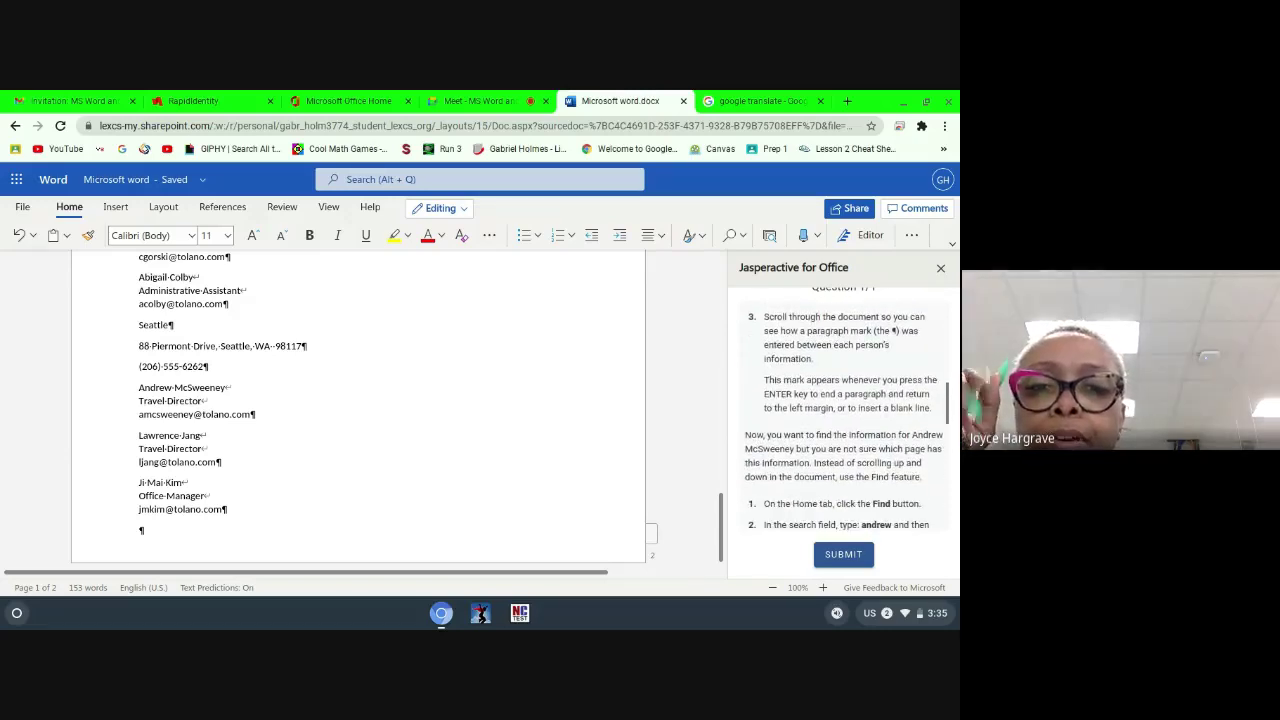
{"action": "scroll", "coordinate": [844, 420], "scroll_direction": "down", "scroll_amount": 1}
{"action": "scroll", "coordinate": [844, 420], "scroll_direction": "up", "scroll_amount": 1}
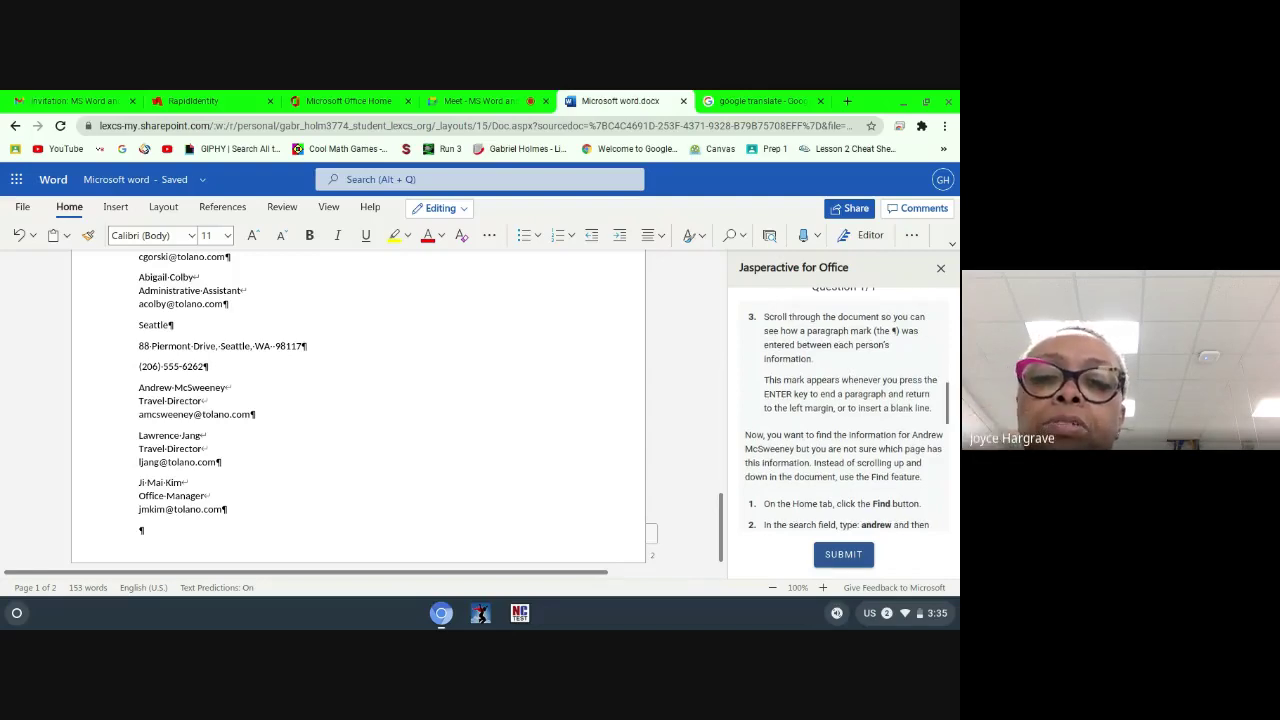
{"action": "scroll", "coordinate": [841, 418], "scroll_direction": "up", "scroll_amount": 1}
{"action": "scroll", "coordinate": [841, 418], "scroll_direction": "down", "scroll_amount": 1}
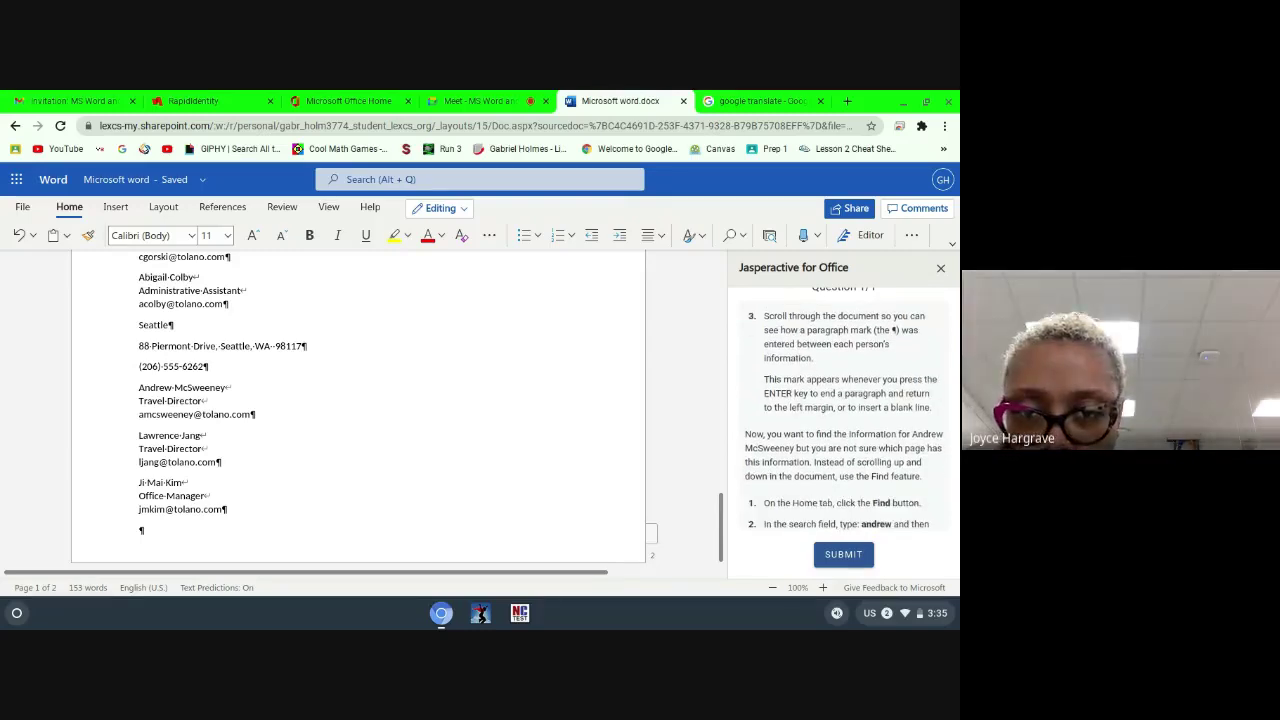
{"action": "scroll", "coordinate": [841, 418], "scroll_direction": "up", "scroll_amount": 1}
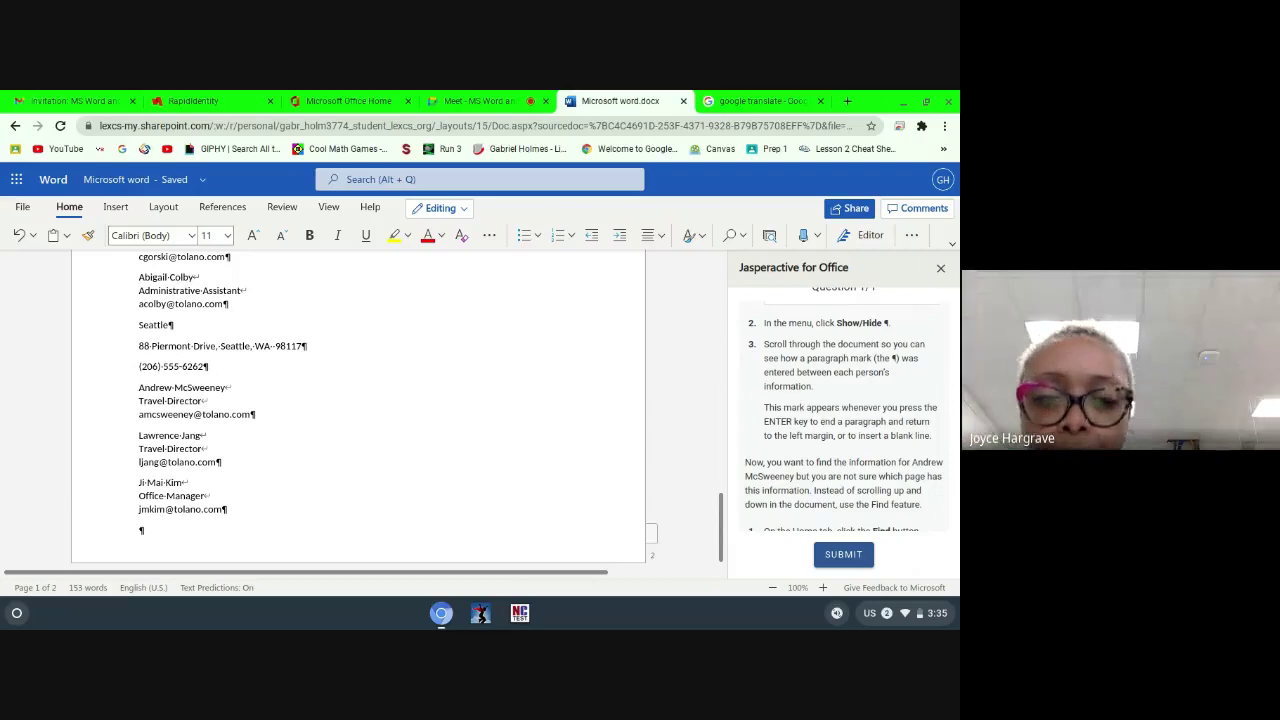
{"action": "scroll", "coordinate": [847, 418], "scroll_direction": "down", "scroll_amount": 4}
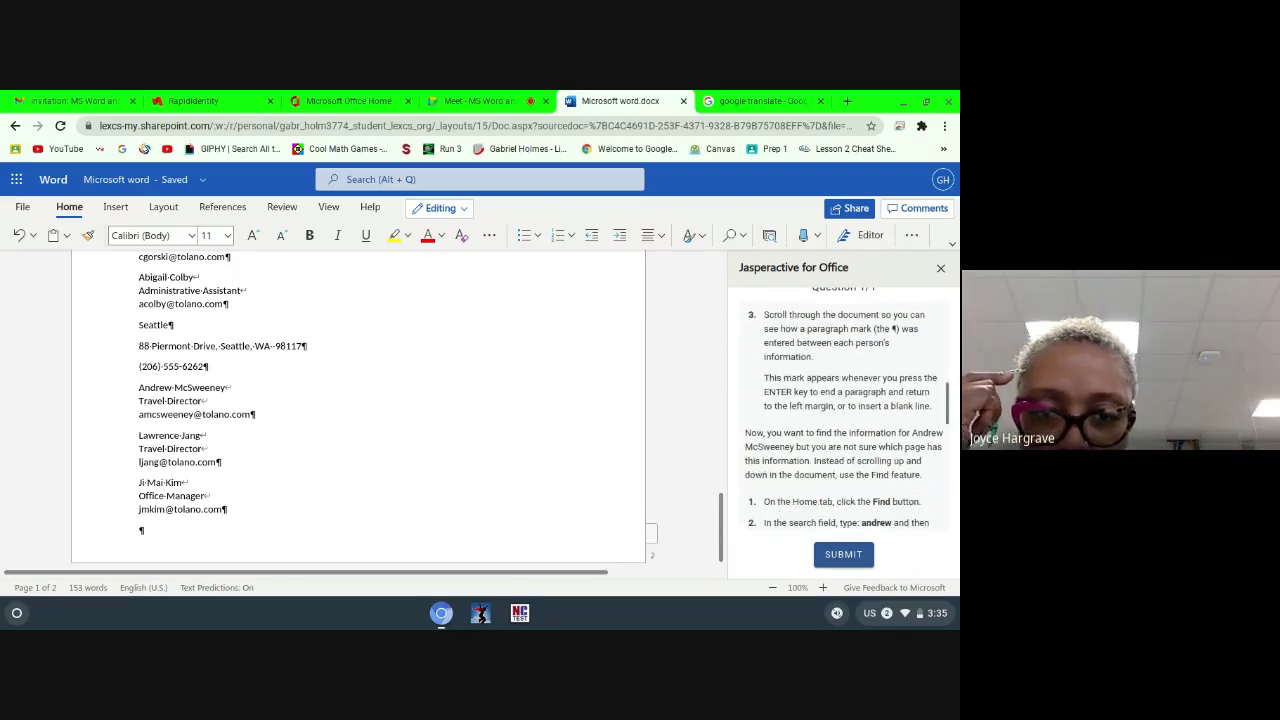
{"action": "scroll", "coordinate": [844, 418], "scroll_direction": "up", "scroll_amount": 1}
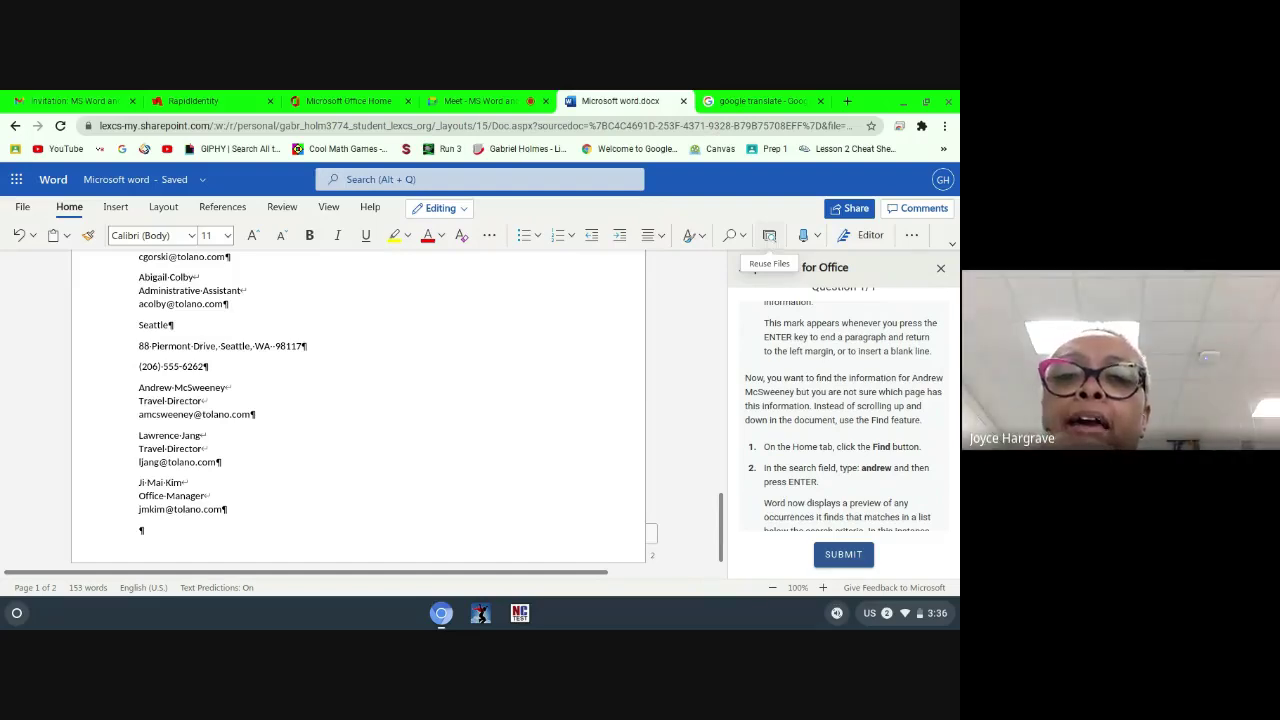
{"action": "left_click", "coordinate": [726, 250]}
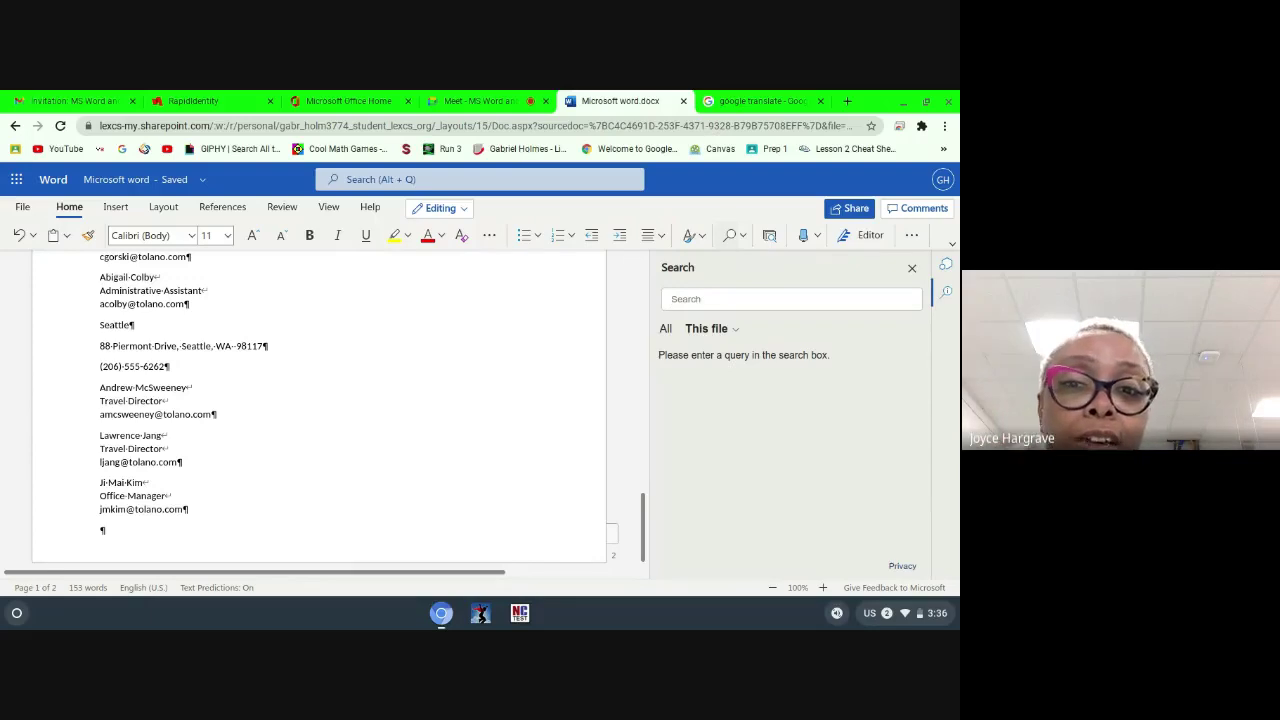
{"action": "left_click", "coordinate": [912, 268]}
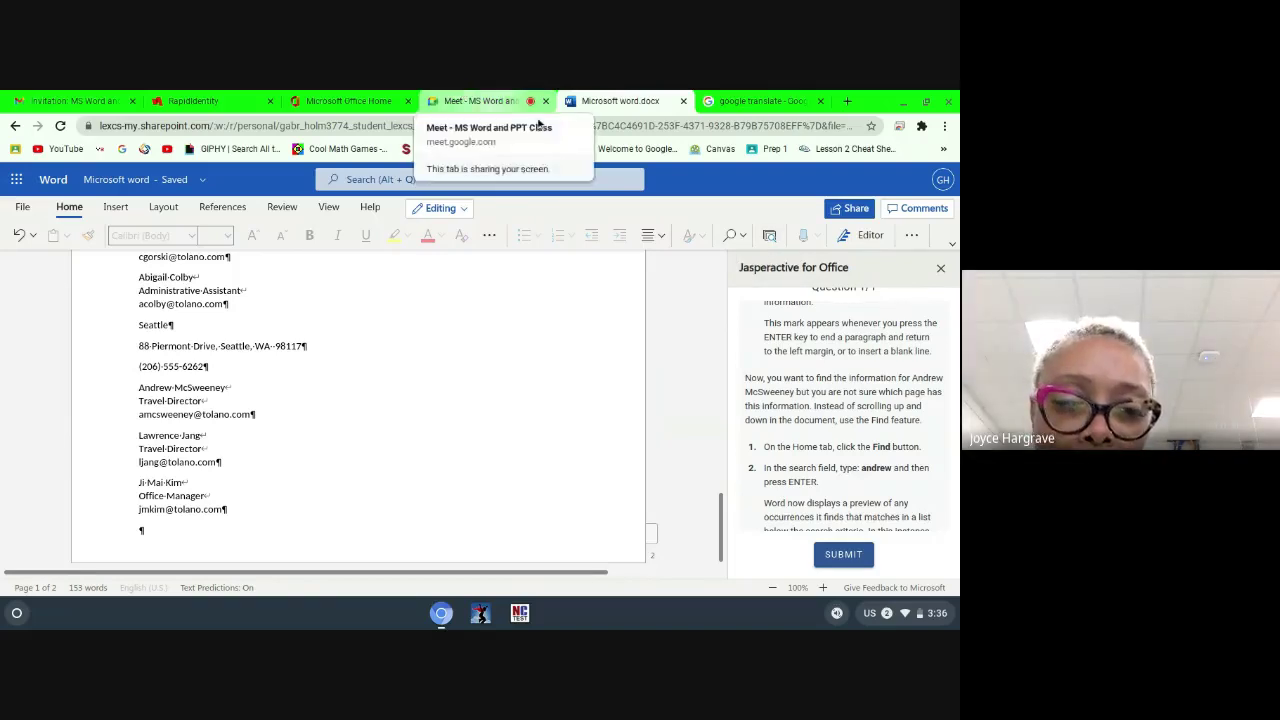
Step: Take a Chrome screenshot of the Word contact list with the Jasperactive instructions beside it
{"action": "left_click", "coordinate": [944, 126]}
{"action": "mouse_move", "coordinate": [836, 380]}
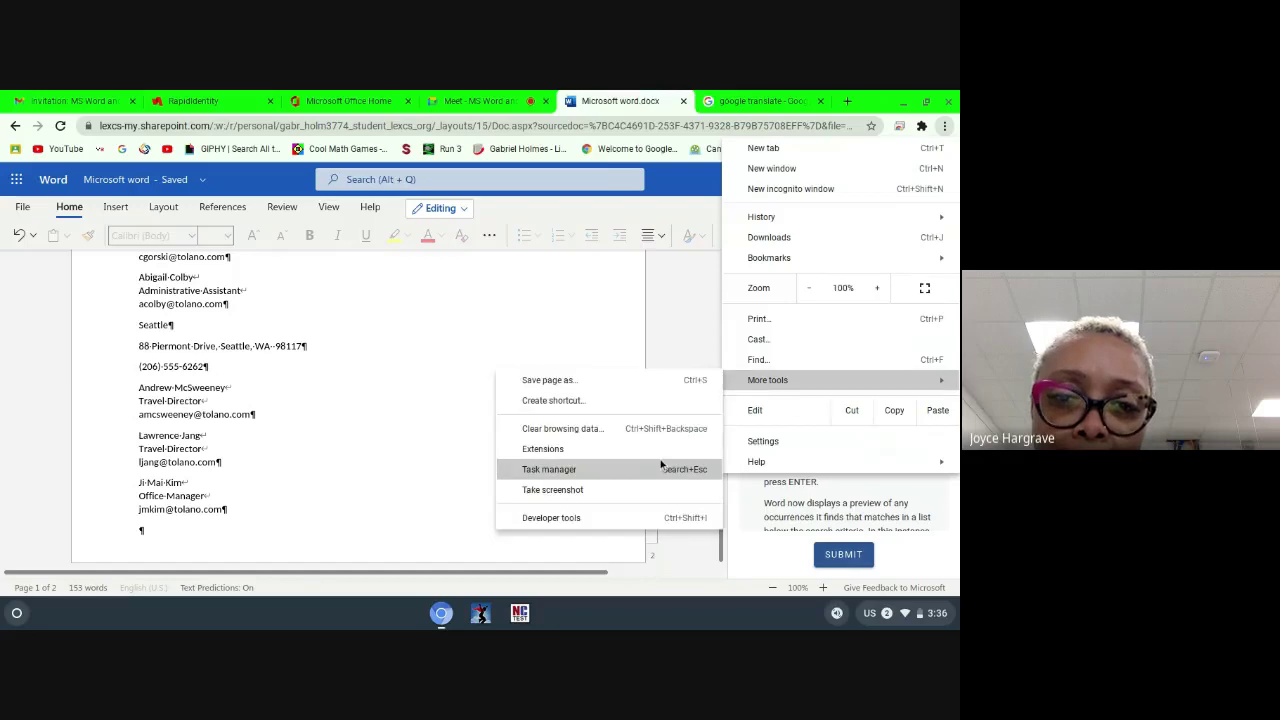
{"action": "left_click", "coordinate": [638, 489]}
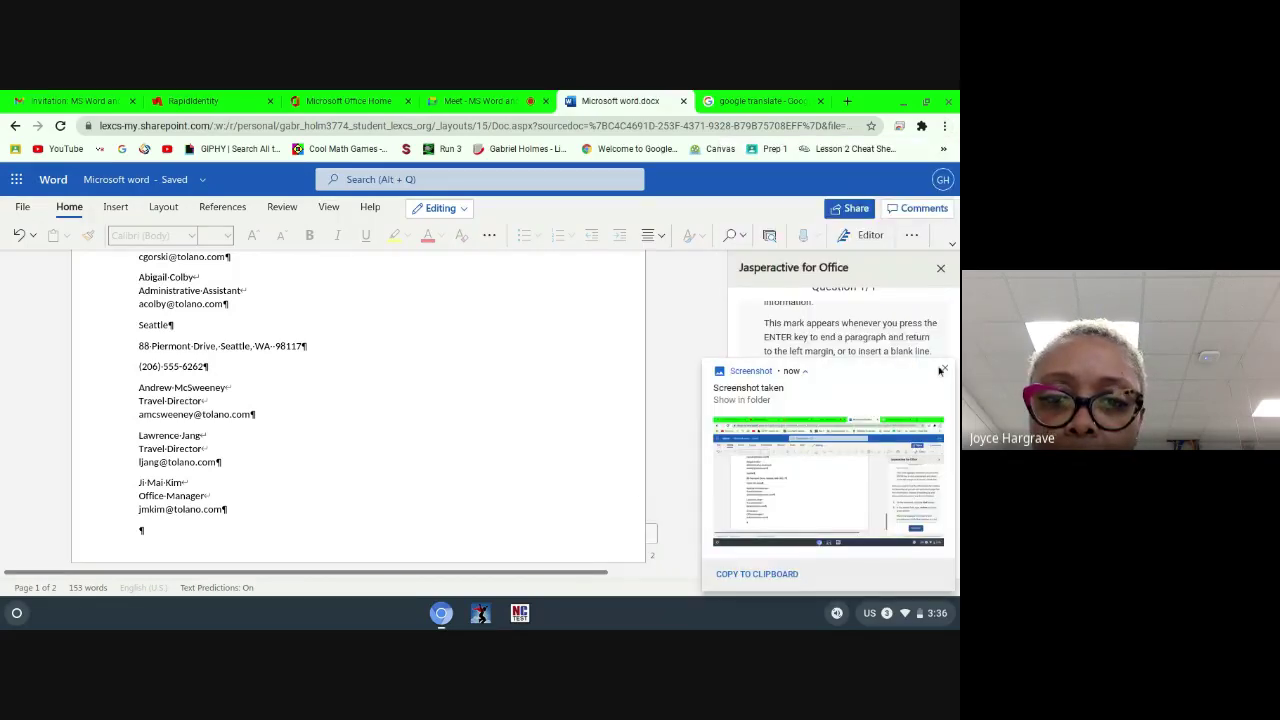
{"action": "left_click", "coordinate": [640, 340]}
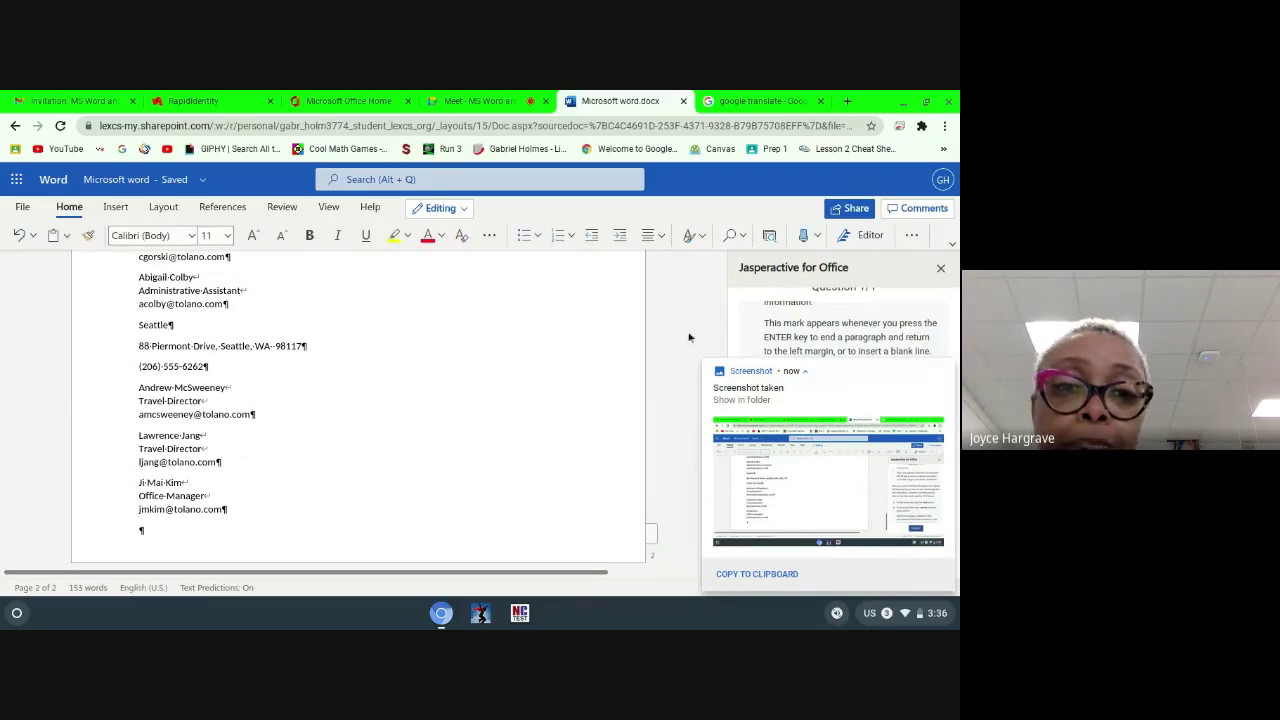
{"action": "left_click", "coordinate": [945, 371]}
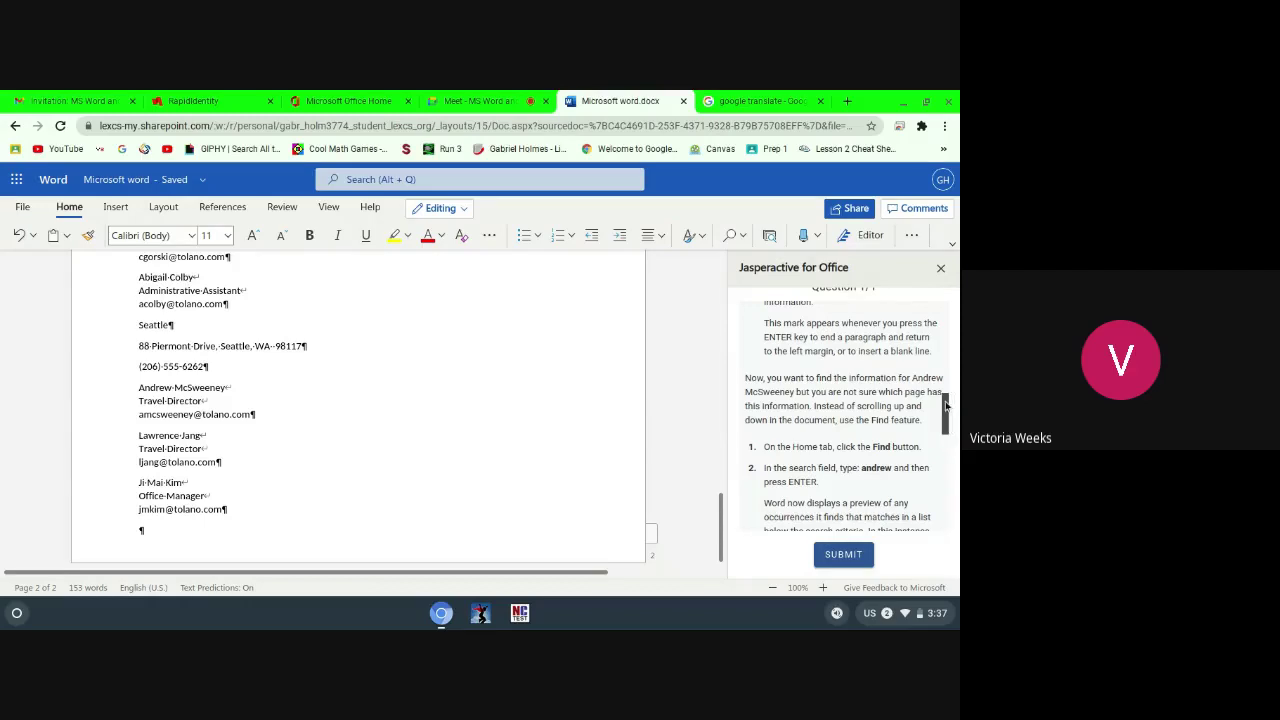
{"action": "left_click_drag", "start_coordinate": [950, 388], "coordinate": [952, 474]}
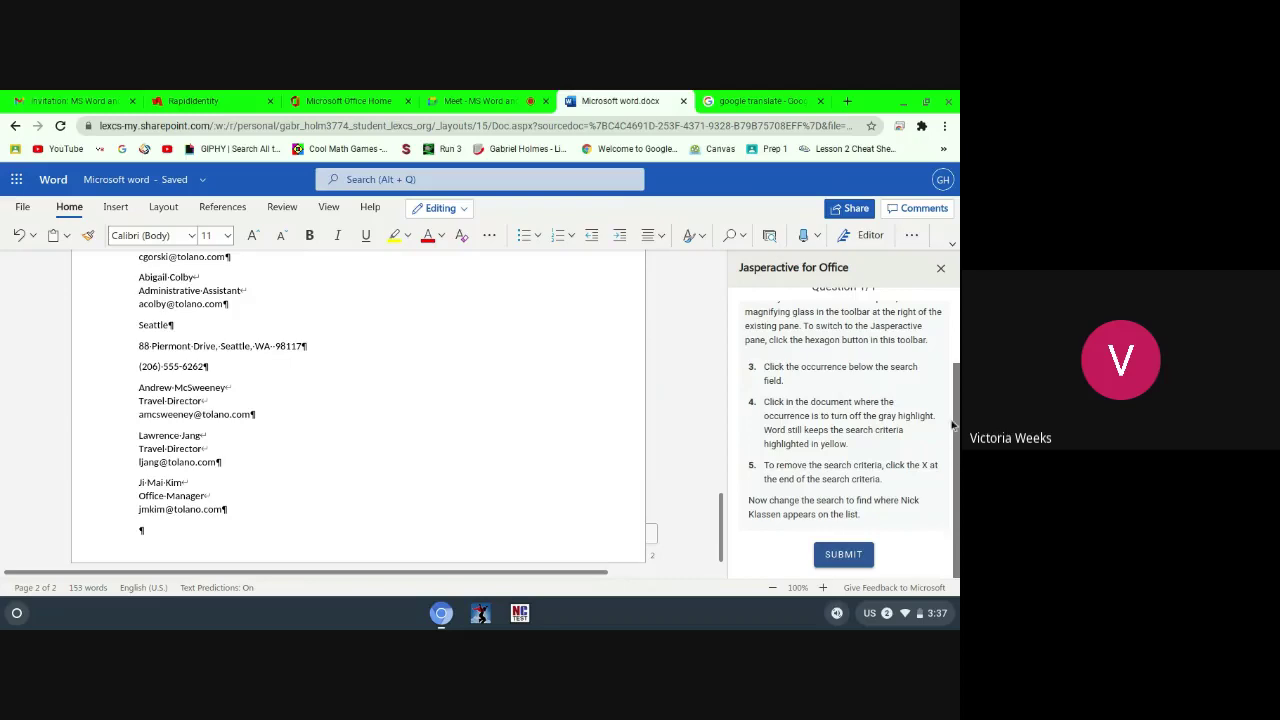
{"action": "scroll", "coordinate": [955, 418], "scroll_direction": "up", "scroll_amount": 5}
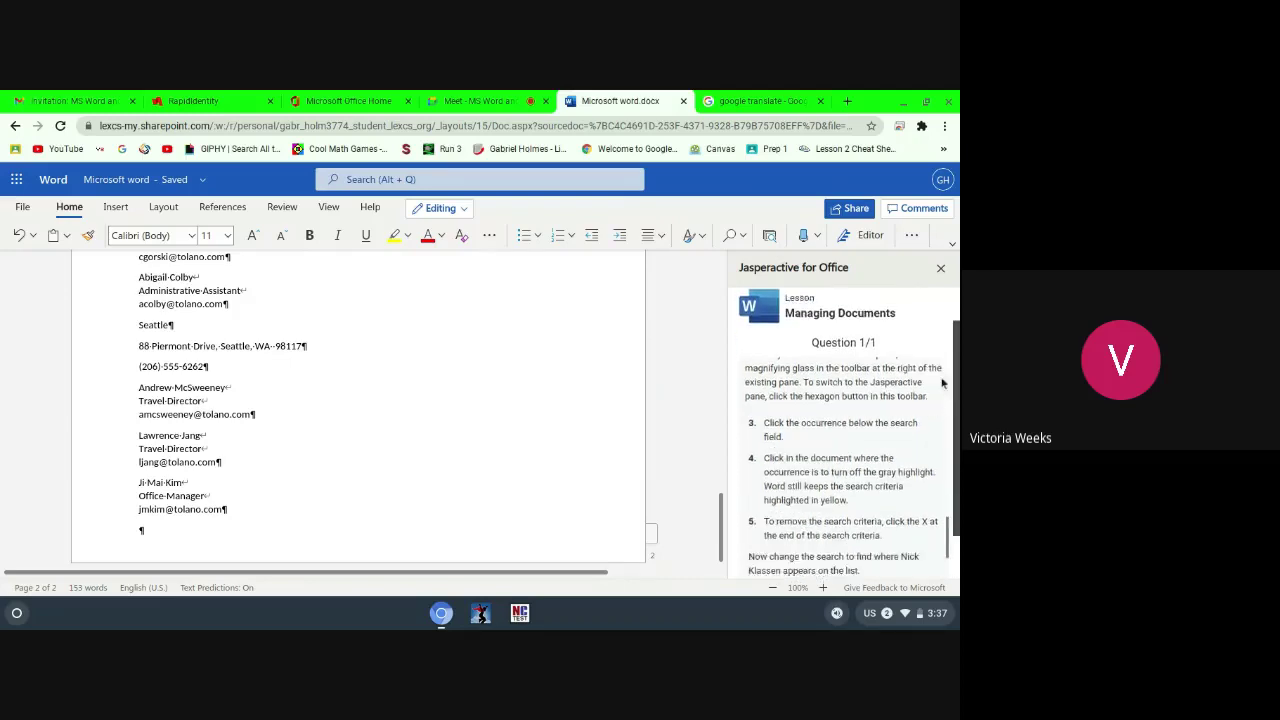
{"action": "scroll", "coordinate": [950, 410], "scroll_direction": "down", "scroll_amount": 3}
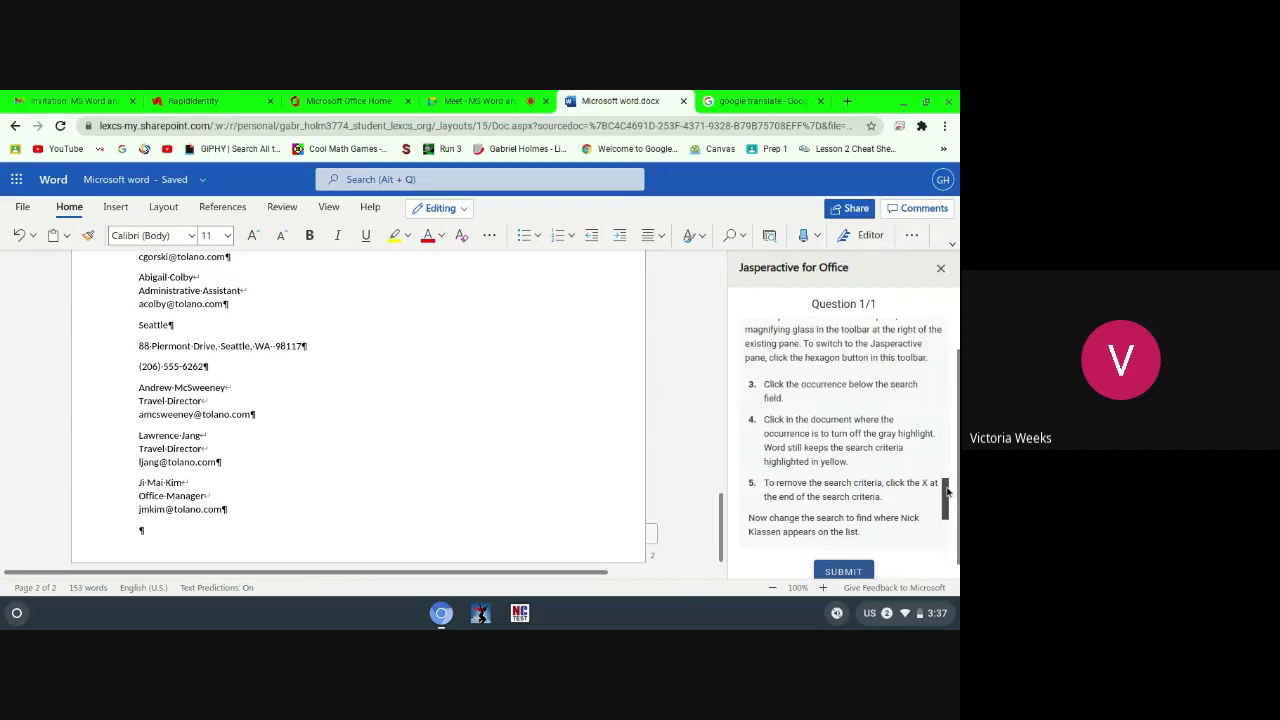
{"action": "scroll", "coordinate": [945, 458], "scroll_direction": "up", "scroll_amount": 2}
{"action": "scroll", "coordinate": [945, 458], "scroll_direction": "up", "scroll_amount": 2}
{"action": "scroll", "coordinate": [950, 465], "scroll_direction": "down", "scroll_amount": 4}
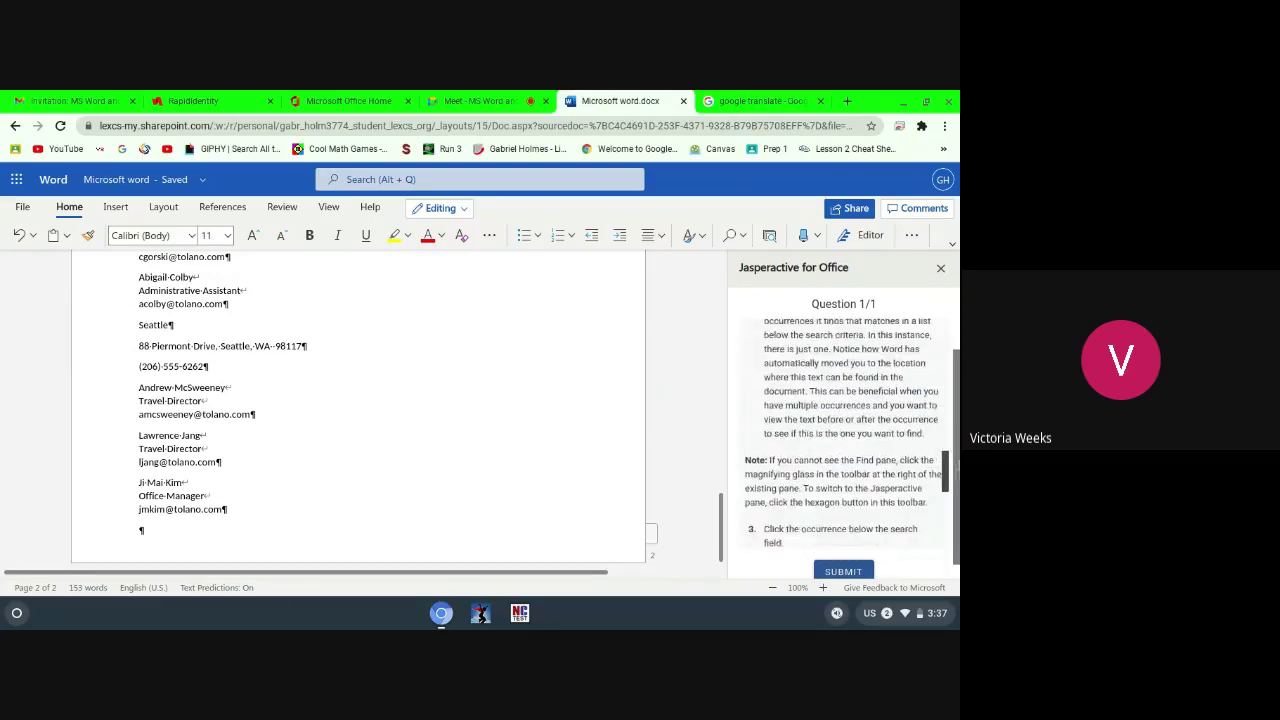
{"action": "left_click_drag", "start_coordinate": [958, 471], "coordinate": [951, 427]}
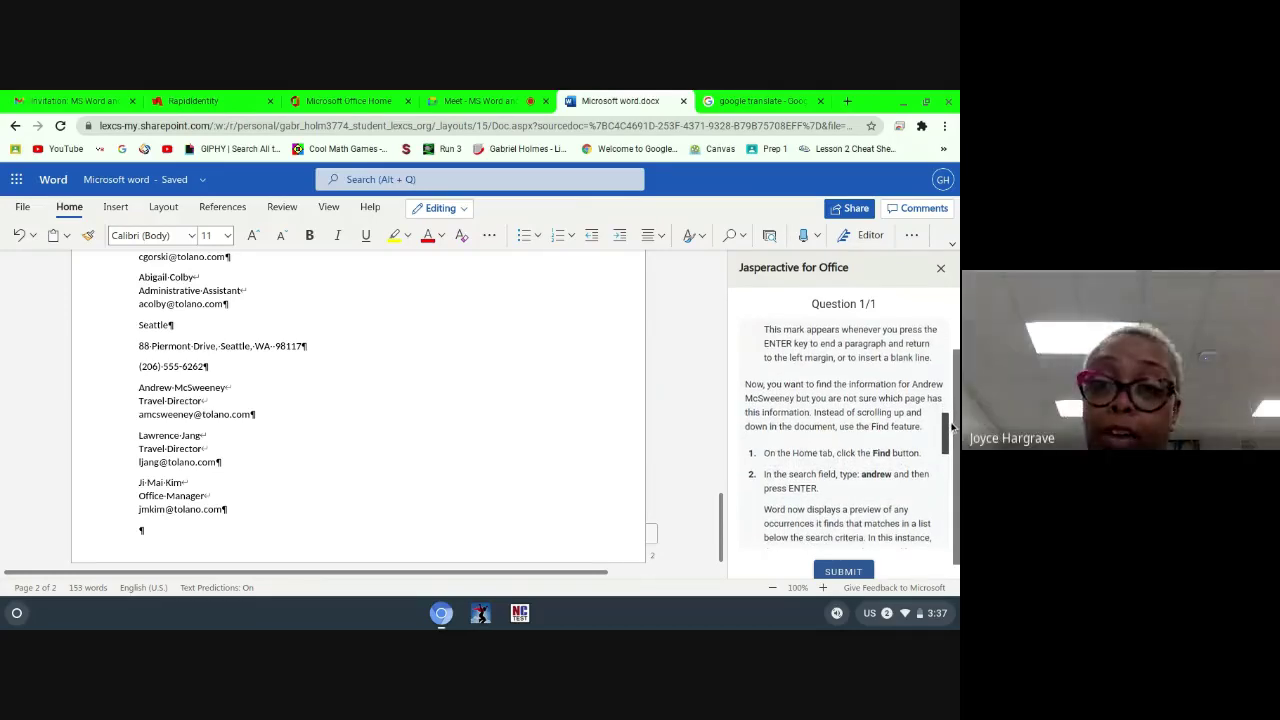
{"action": "scroll", "coordinate": [951, 427], "scroll_direction": "down", "scroll_amount": 3}
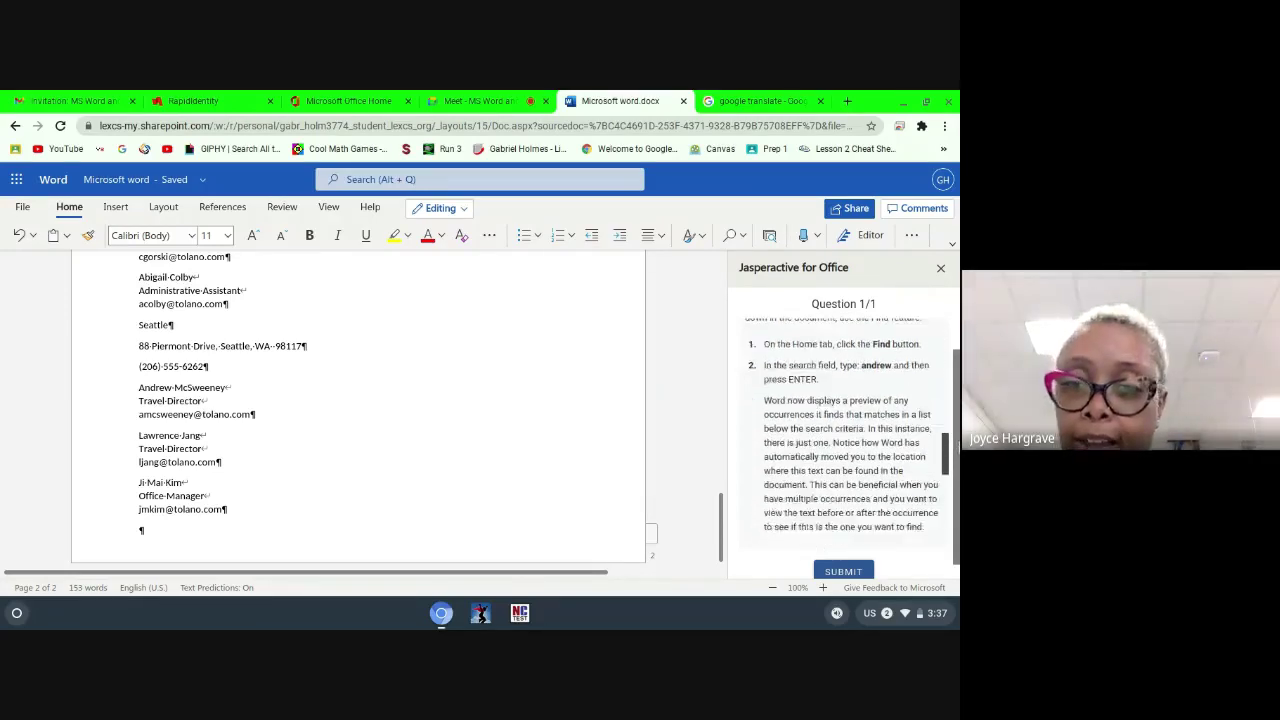
{"action": "scroll", "coordinate": [842, 431], "scroll_direction": "down", "scroll_amount": 1}
{"action": "scroll", "coordinate": [953, 470], "scroll_direction": "down", "scroll_amount": 3}
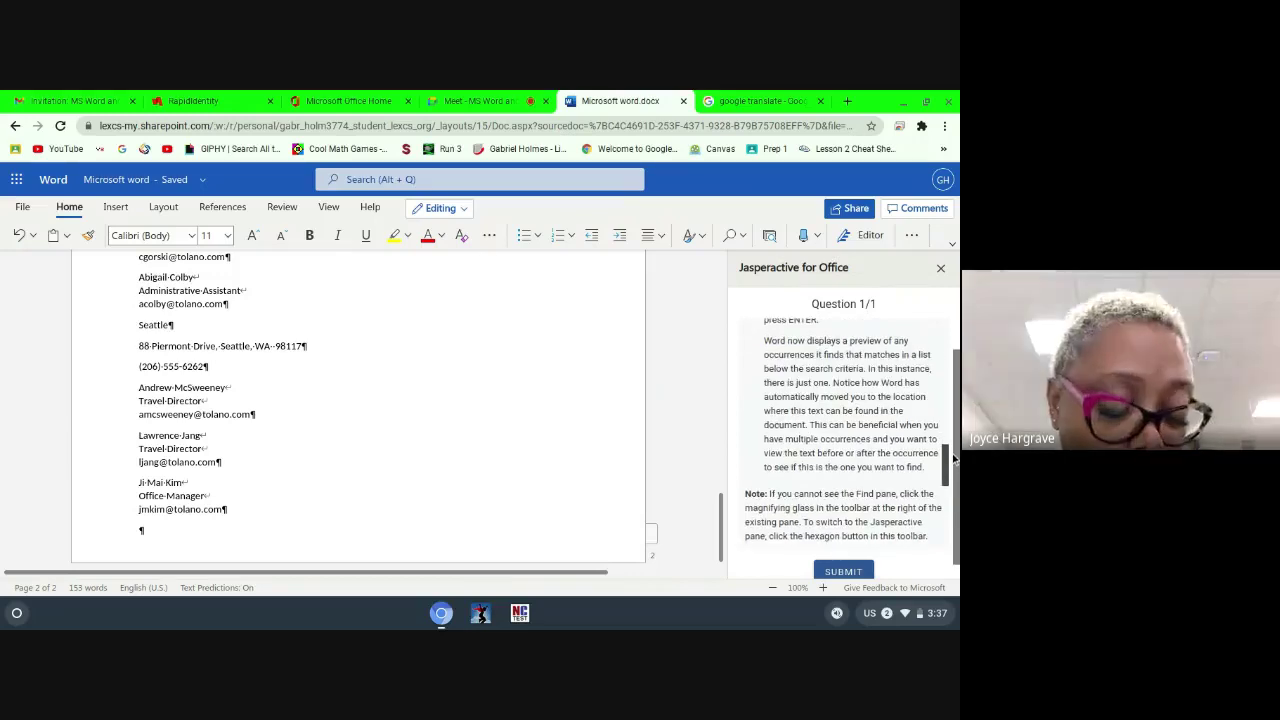
{"action": "scroll", "coordinate": [954, 469], "scroll_direction": "up", "scroll_amount": 5}
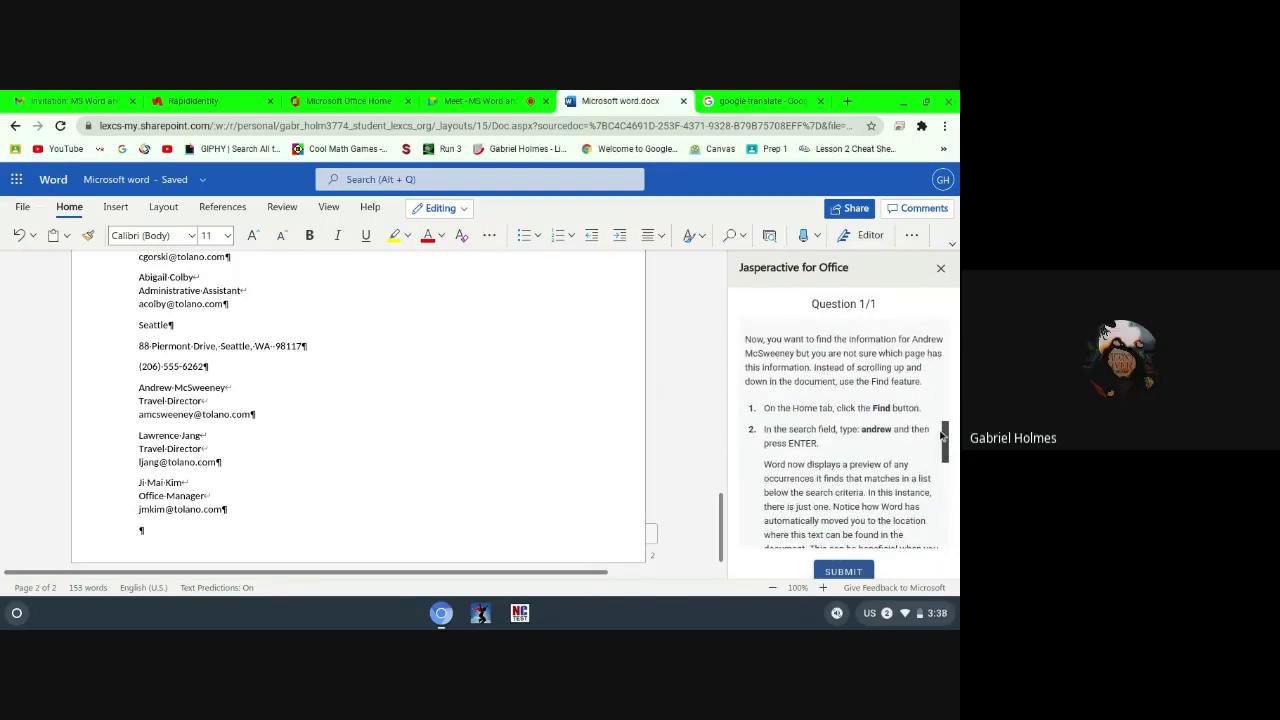
{"action": "scroll", "coordinate": [943, 436], "scroll_direction": "down", "scroll_amount": 1}
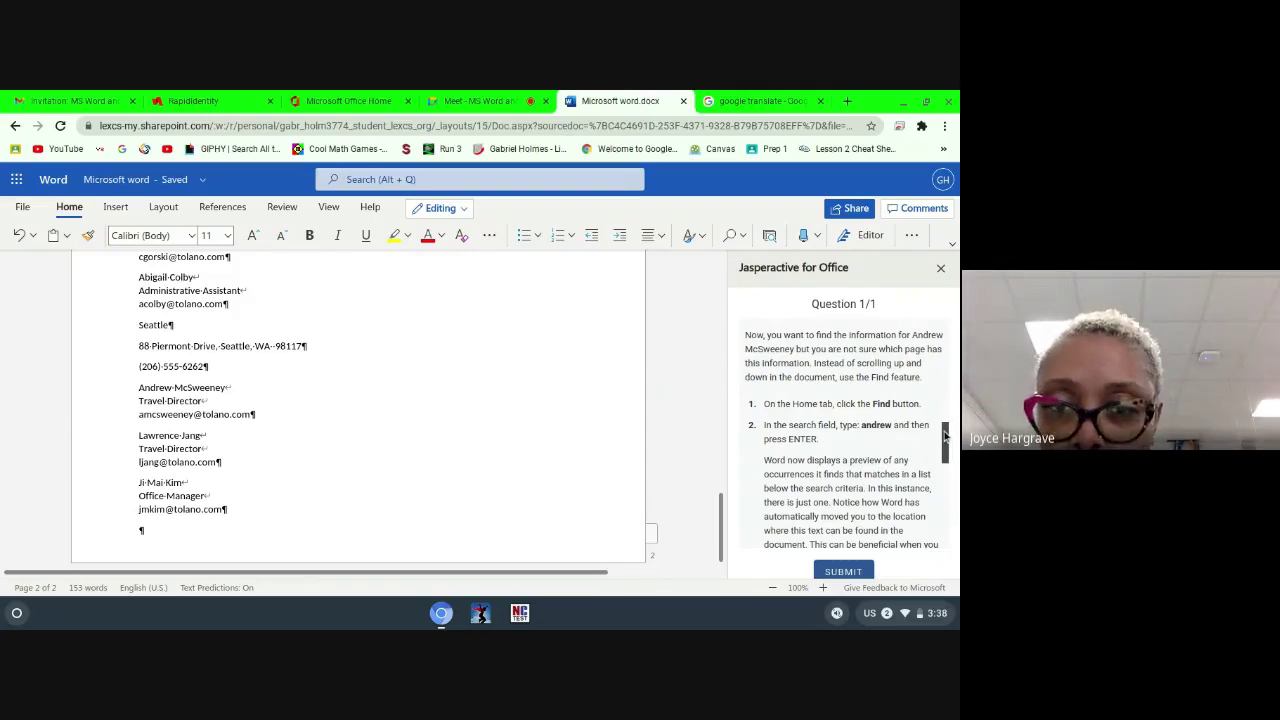
{"action": "scroll", "coordinate": [945, 436], "scroll_direction": "down", "scroll_amount": 1}
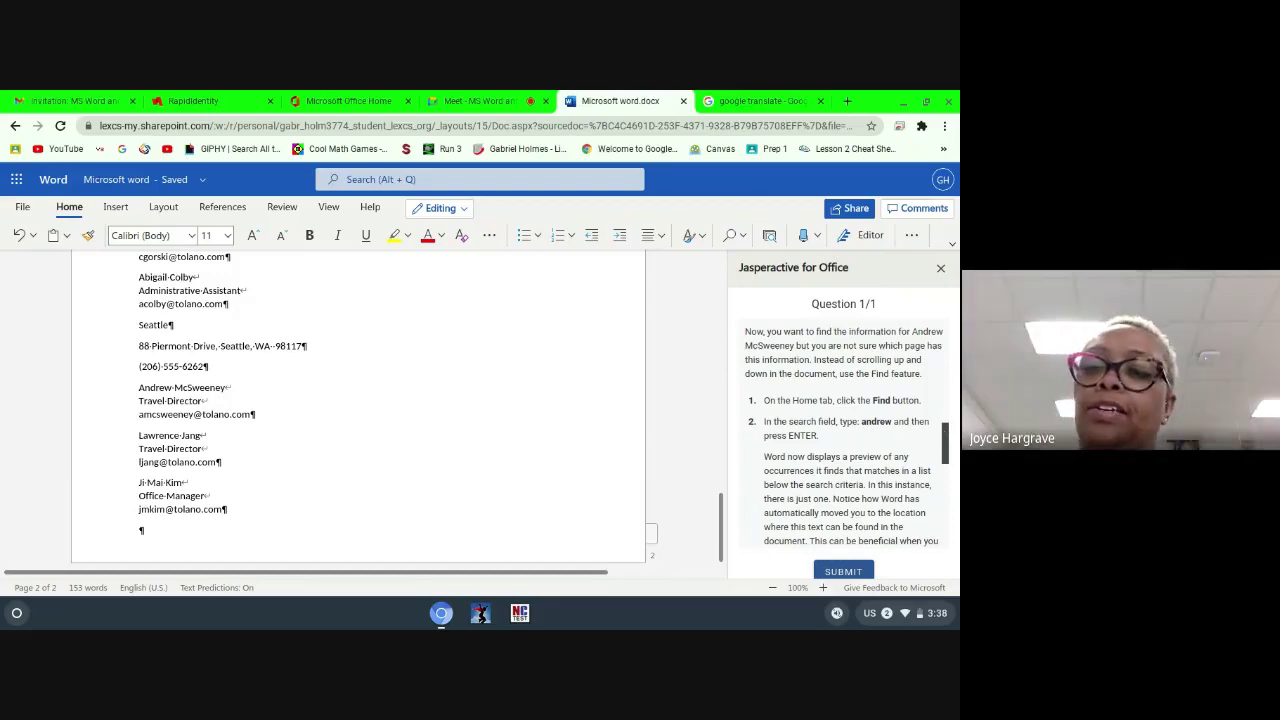
{"action": "scroll", "coordinate": [845, 440], "scroll_direction": "down", "scroll_amount": 3}
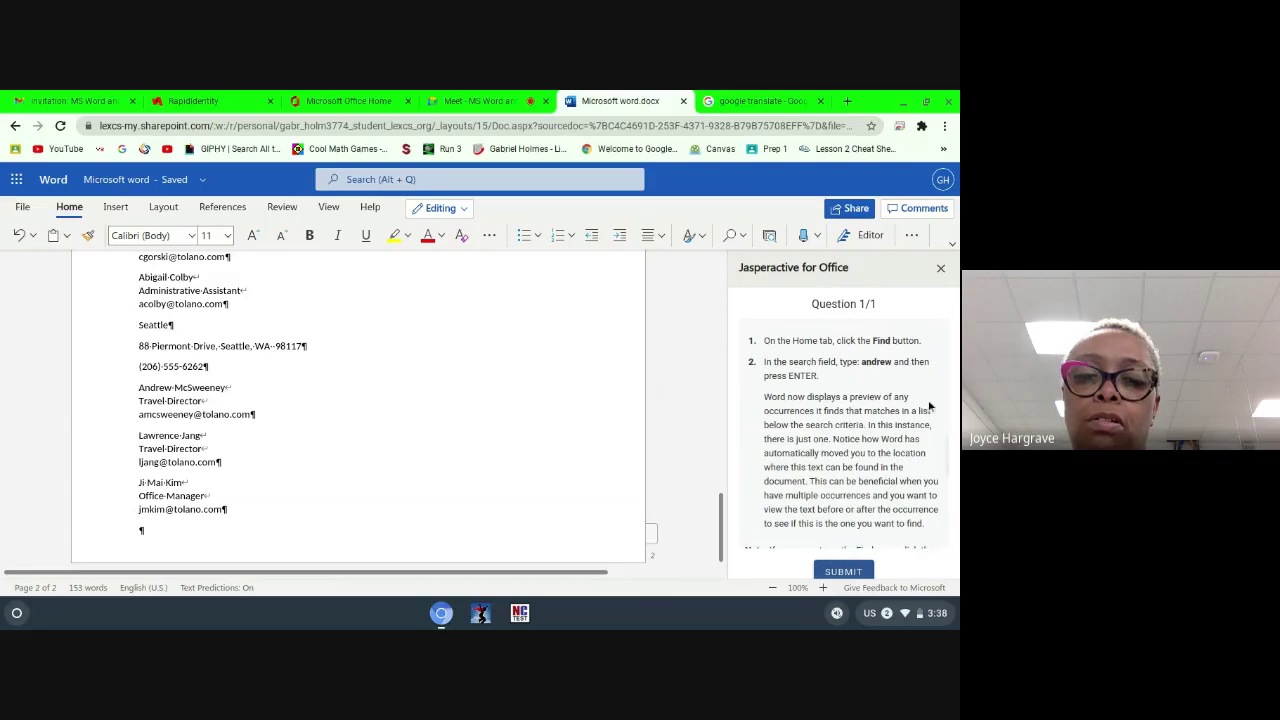
{"action": "scroll", "coordinate": [929, 405], "scroll_direction": "down", "scroll_amount": 1}
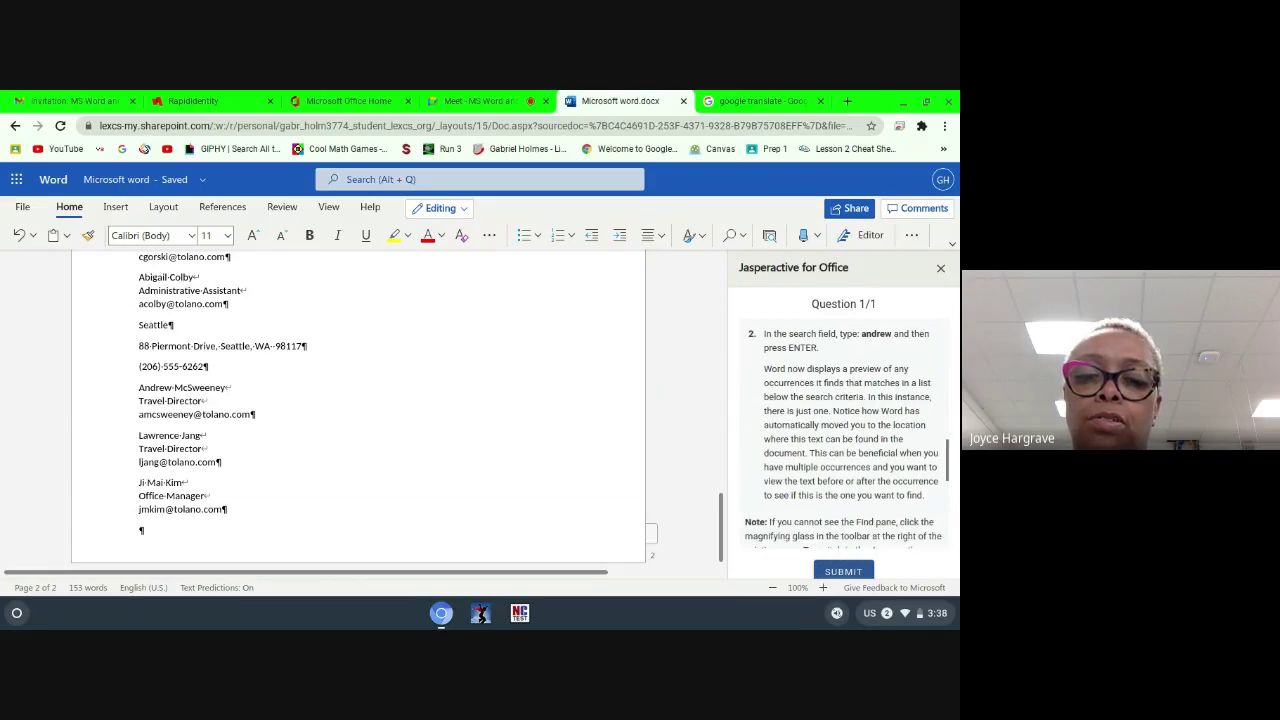
{"action": "scroll", "coordinate": [843, 430], "scroll_direction": "down", "scroll_amount": 5}
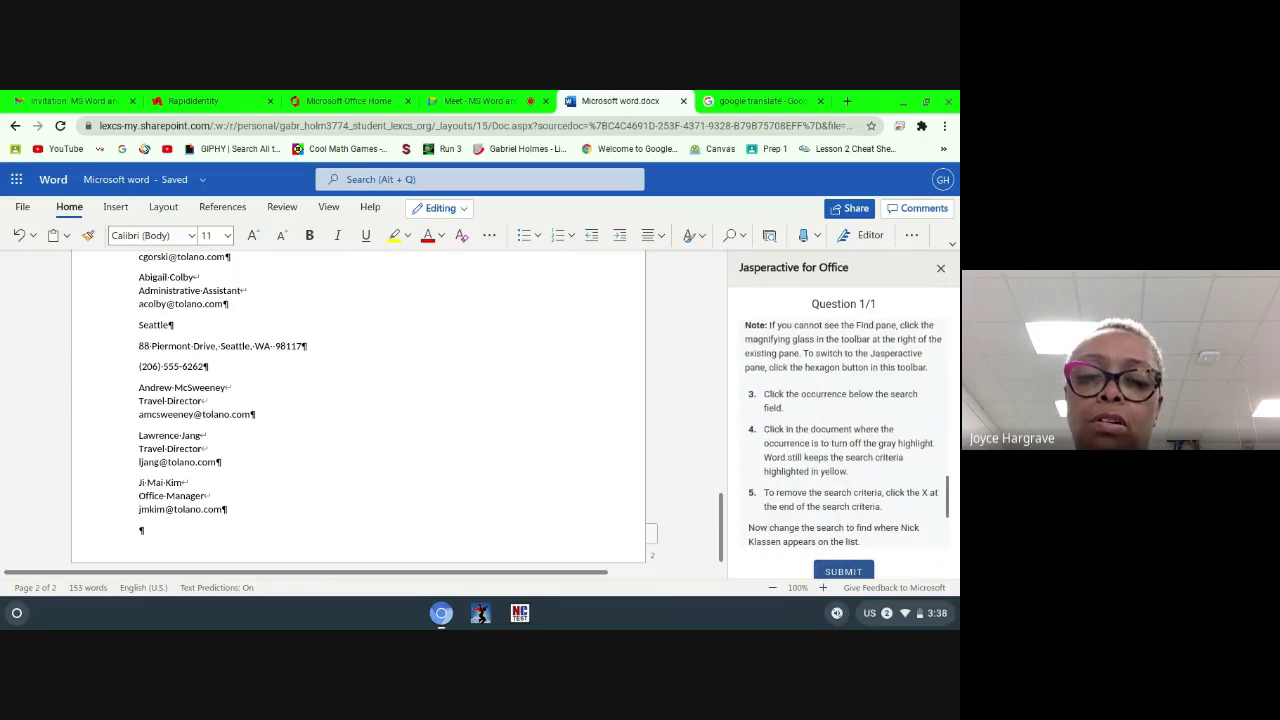
{"action": "scroll", "coordinate": [847, 433], "scroll_direction": "down", "scroll_amount": 4}
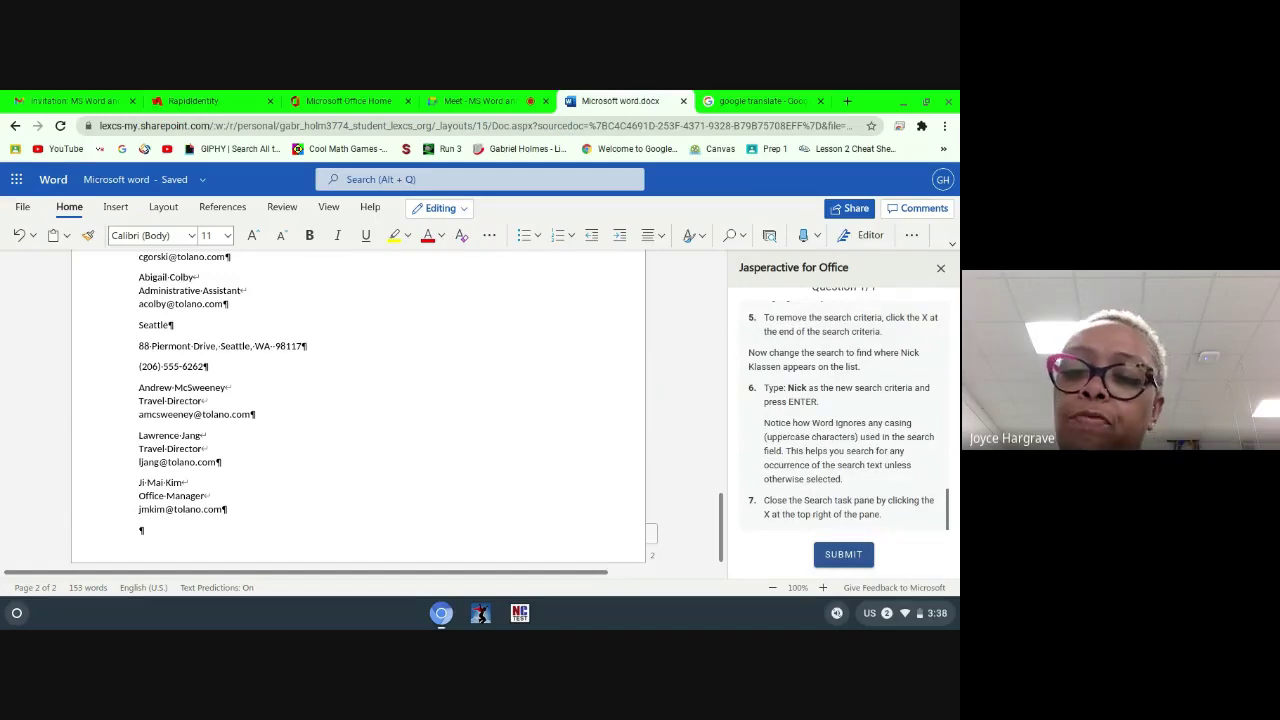
Step: Search the document for the Travel Director's first name, finding the single Seattle match
{"action": "left_click", "coordinate": [734, 237]}
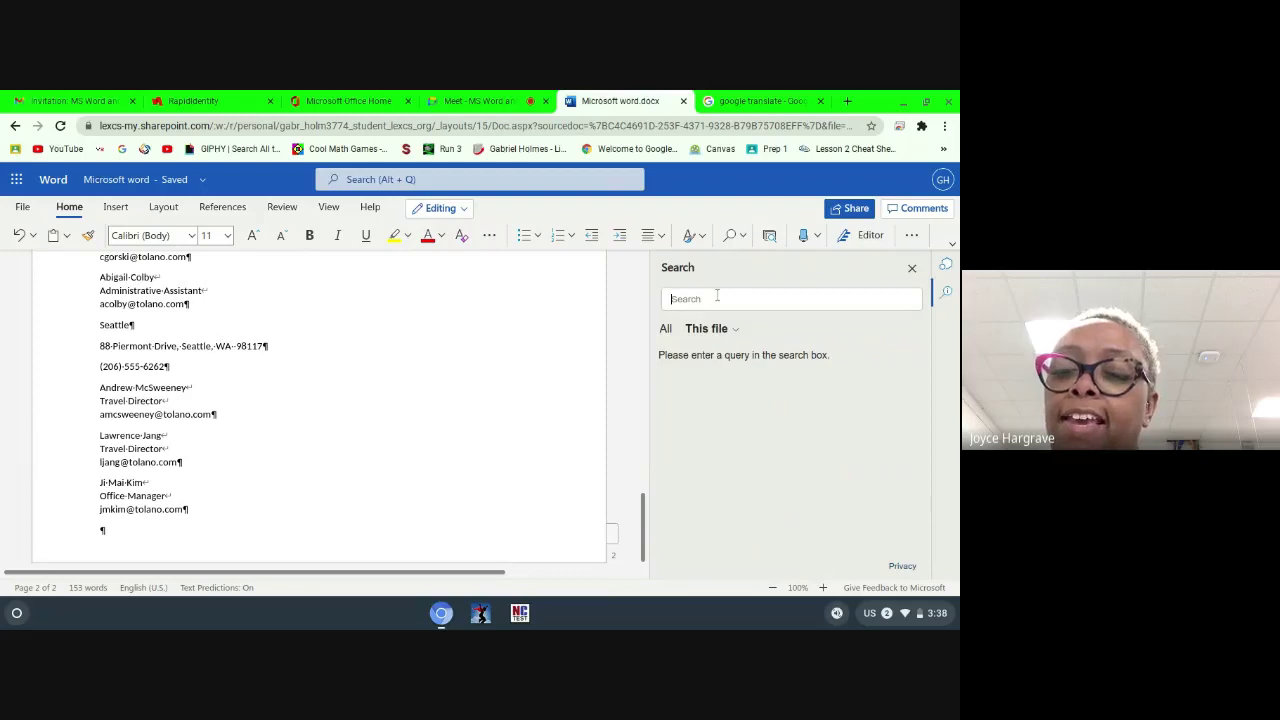
{"action": "type", "text": "a"}
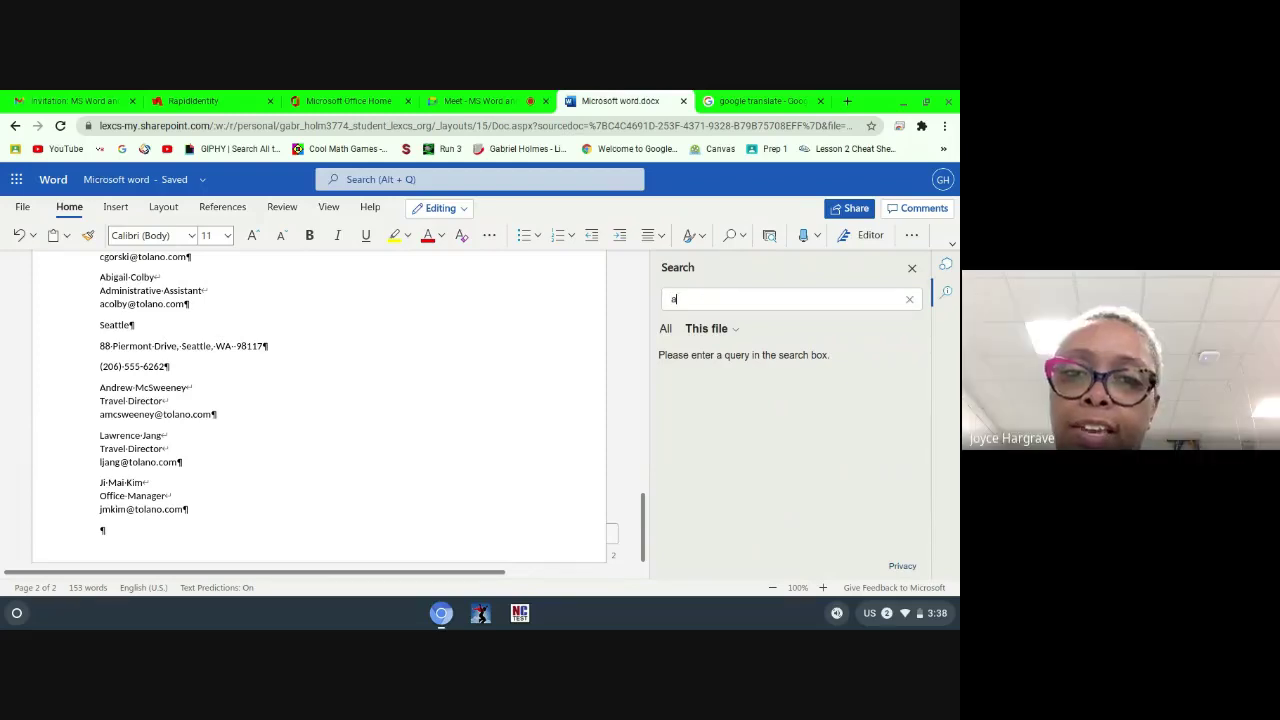
{"action": "type", "text": "n"}
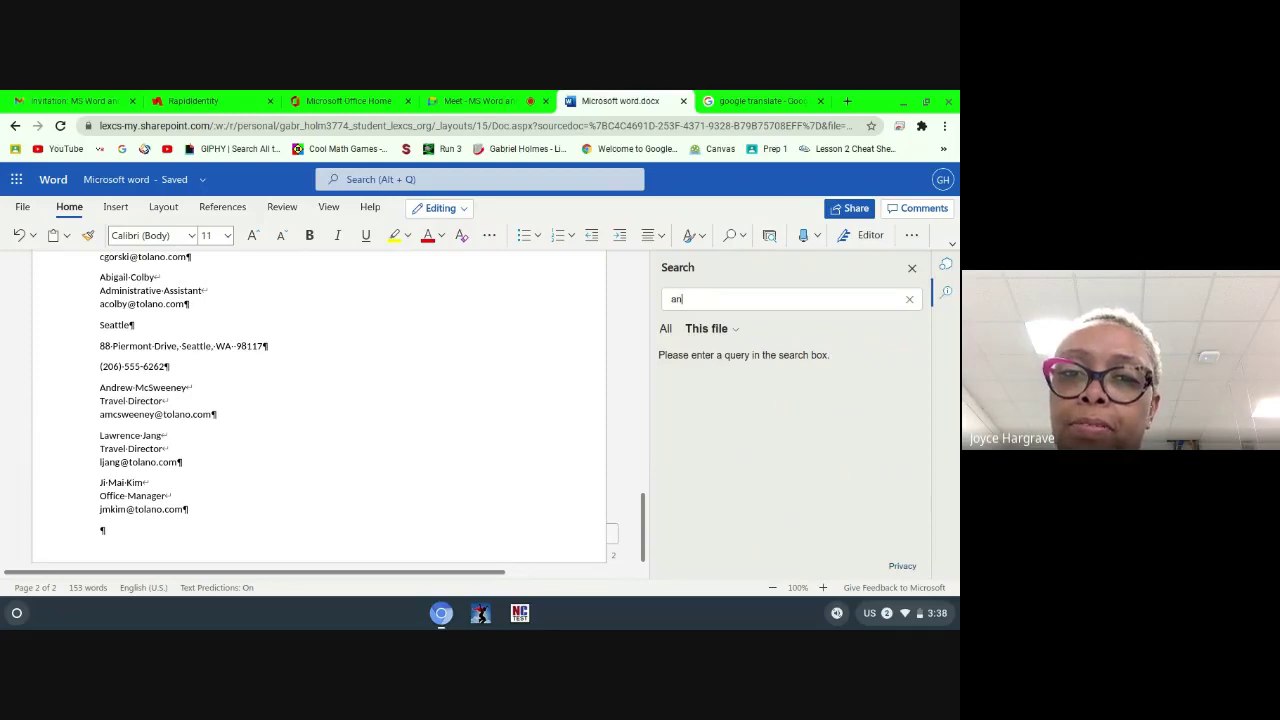
{"action": "type", "text": "de"}
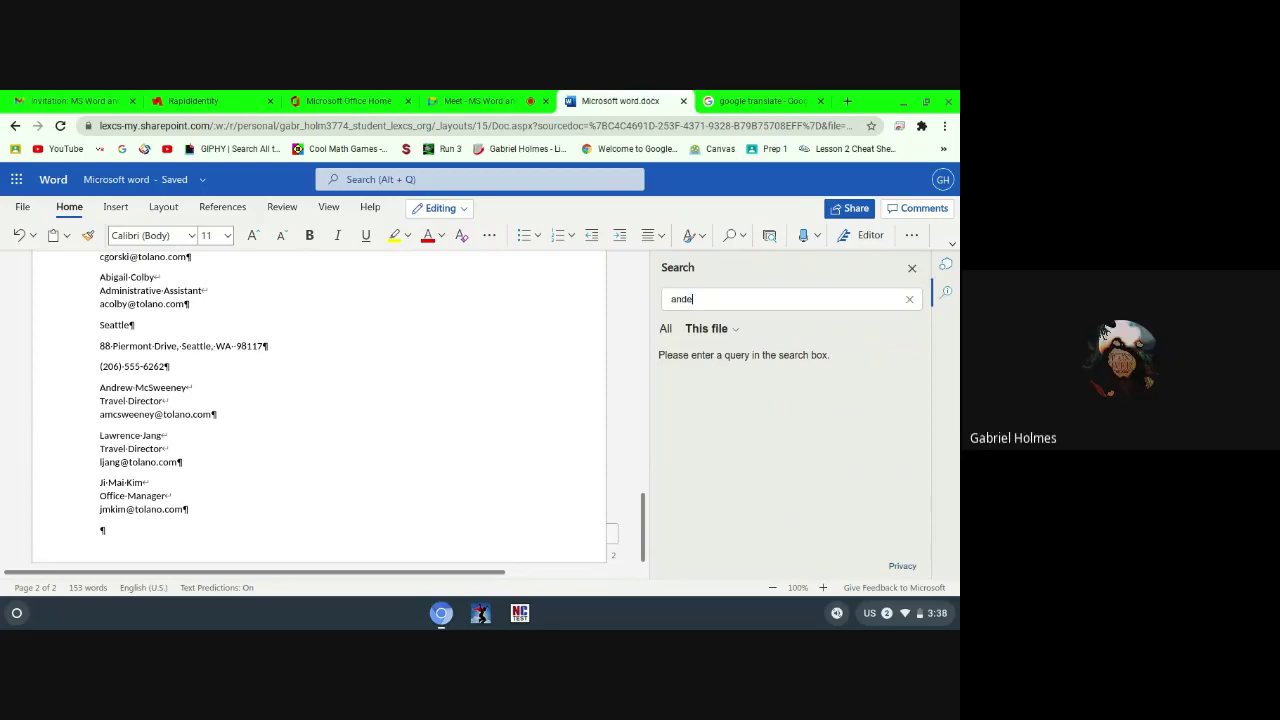
{"action": "key", "text": "BackSpace"}
{"action": "type", "text": "e"}
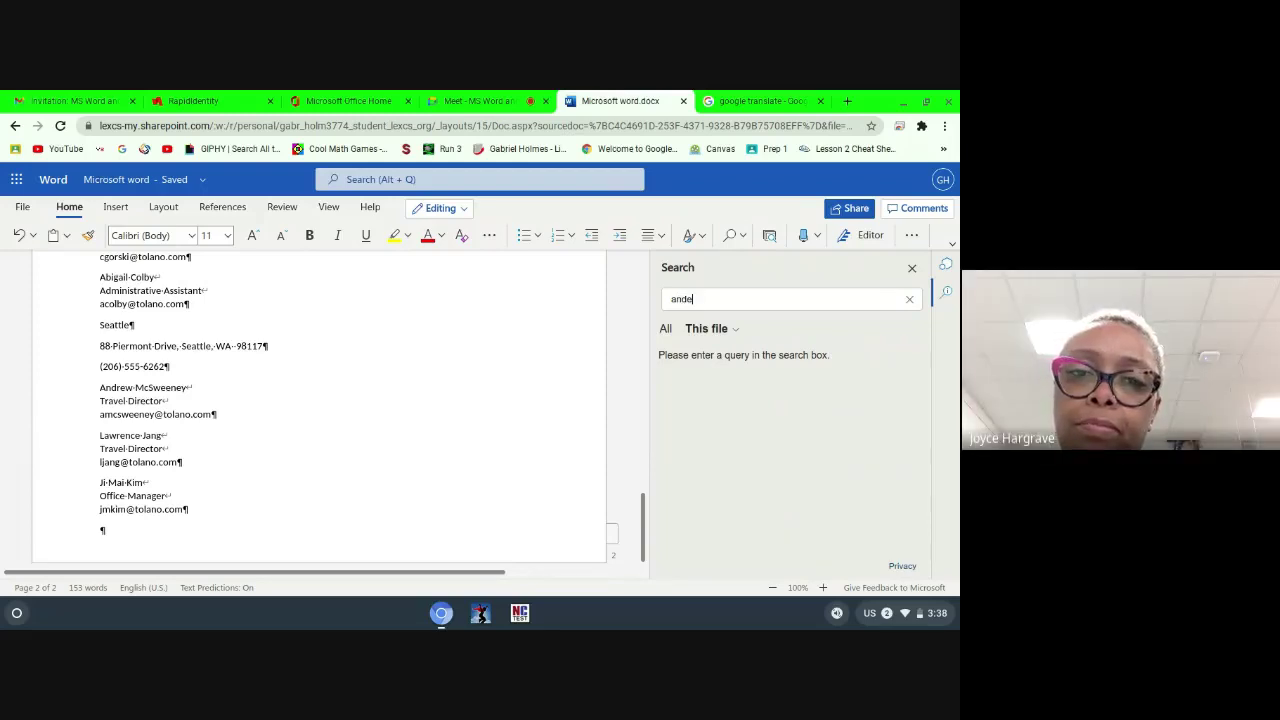
{"action": "key", "text": "BackSpace"}
{"action": "type", "text": "rew"}
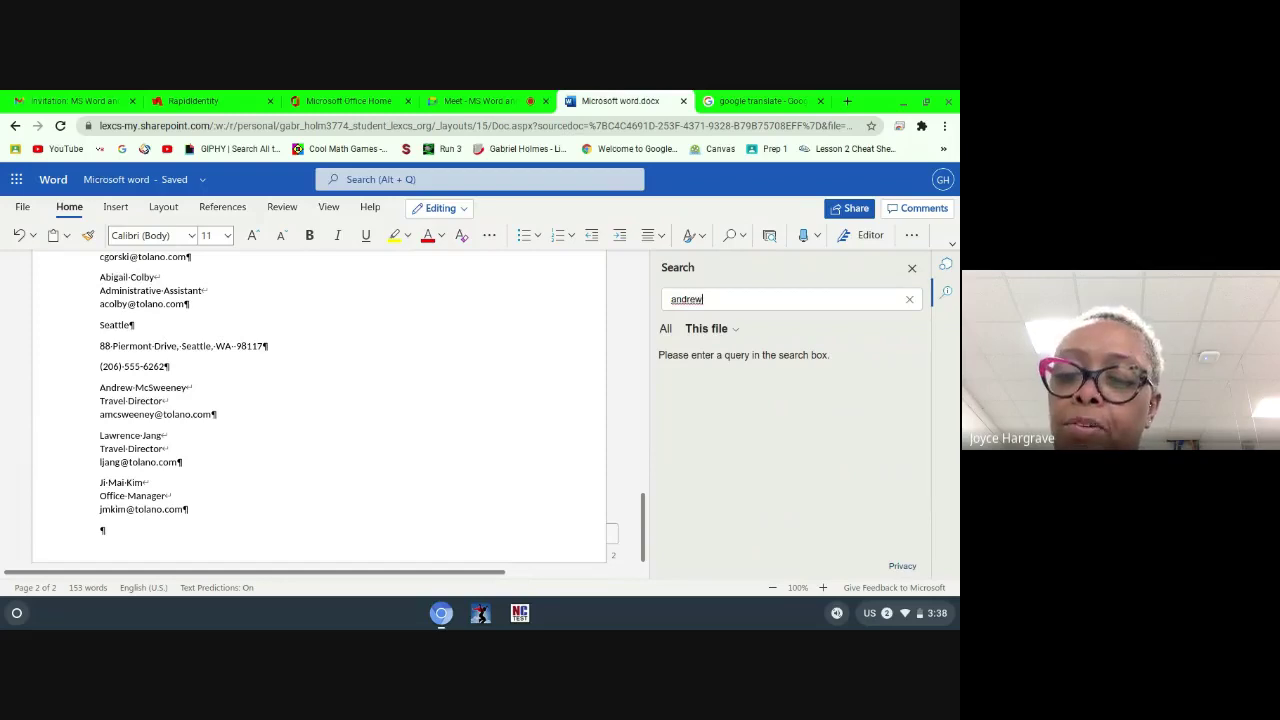
{"action": "key", "text": "Return"}
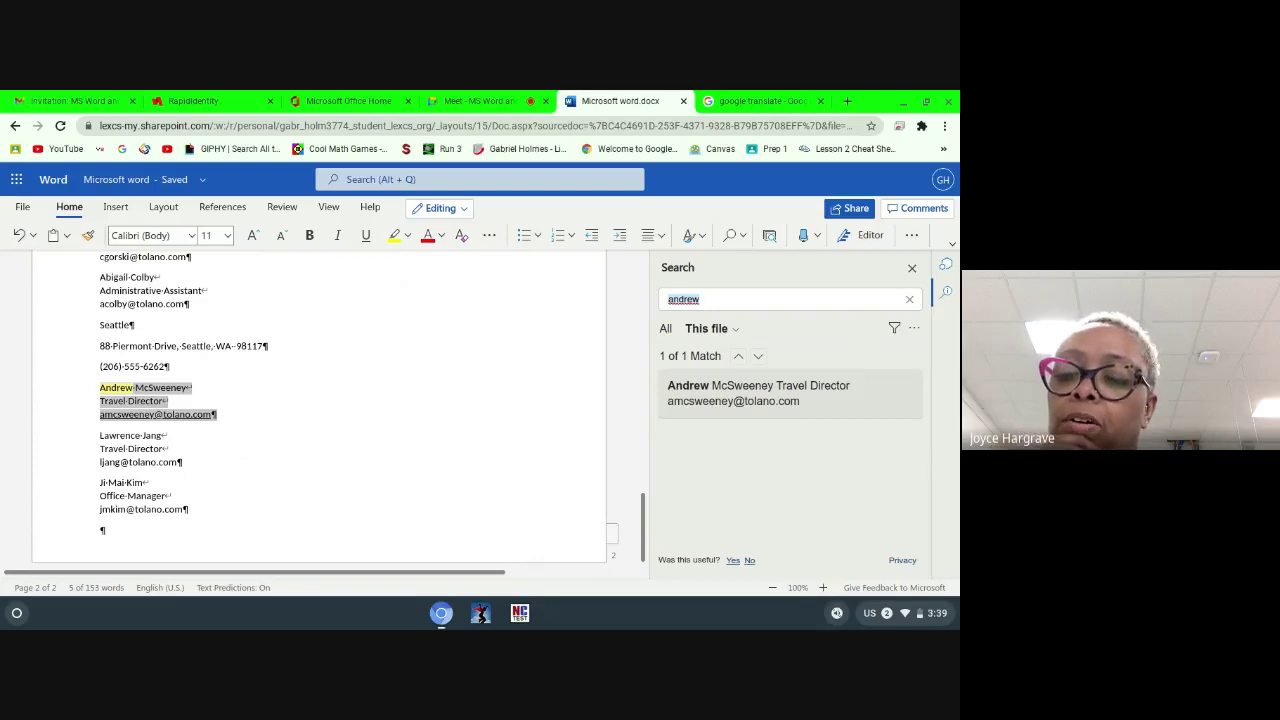
Step: Clear the grey highlight from the found match and close the Search pane
{"action": "left_click", "coordinate": [743, 385]}
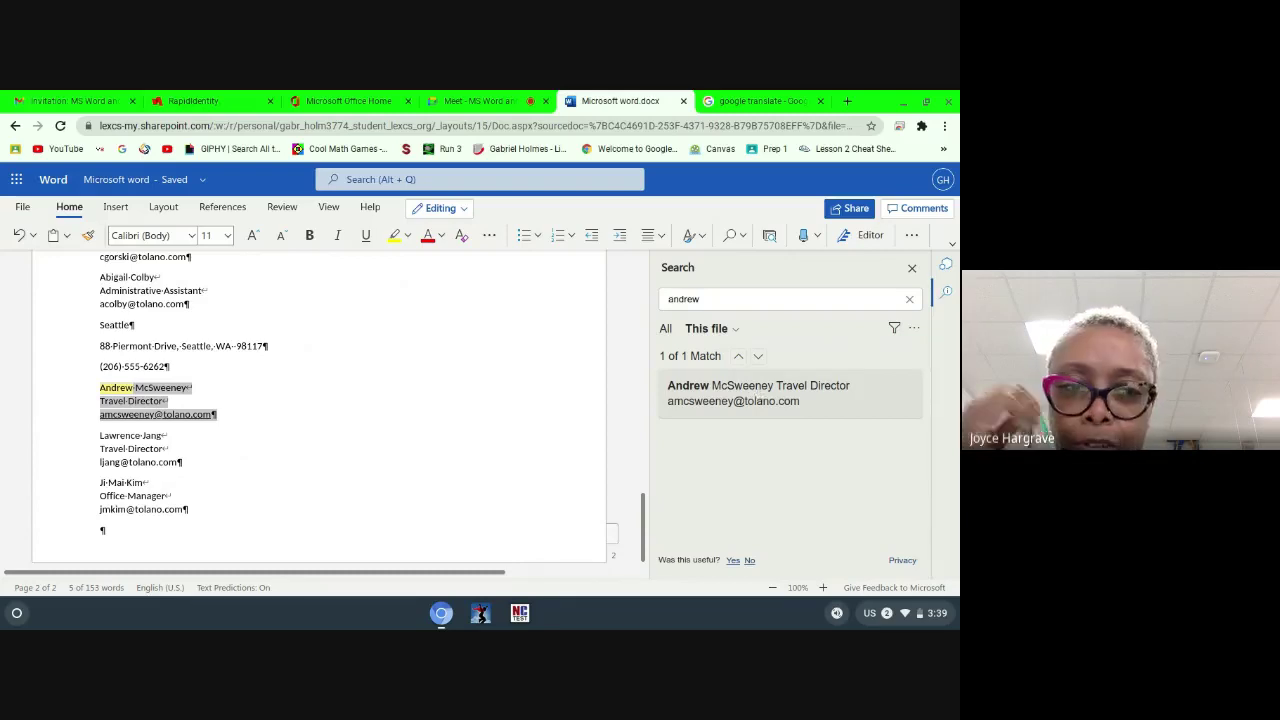
{"action": "double_click", "coordinate": [735, 301]}
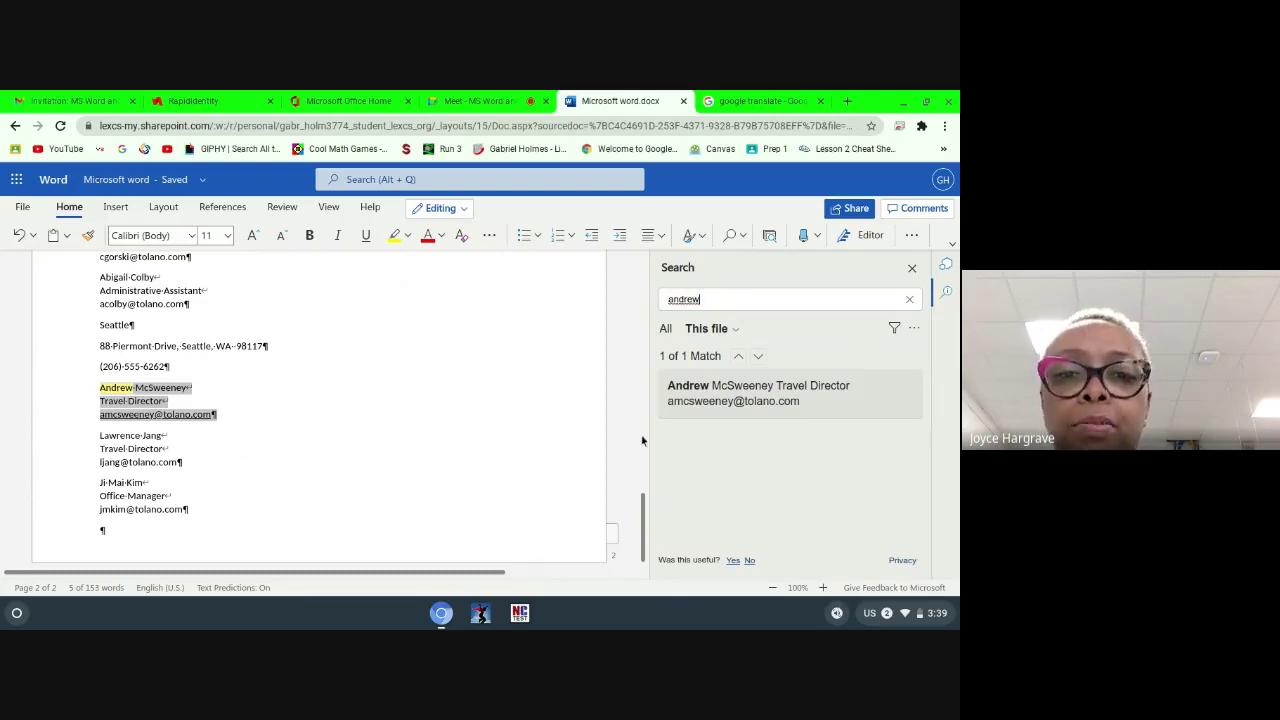
{"action": "left_click", "coordinate": [737, 401]}
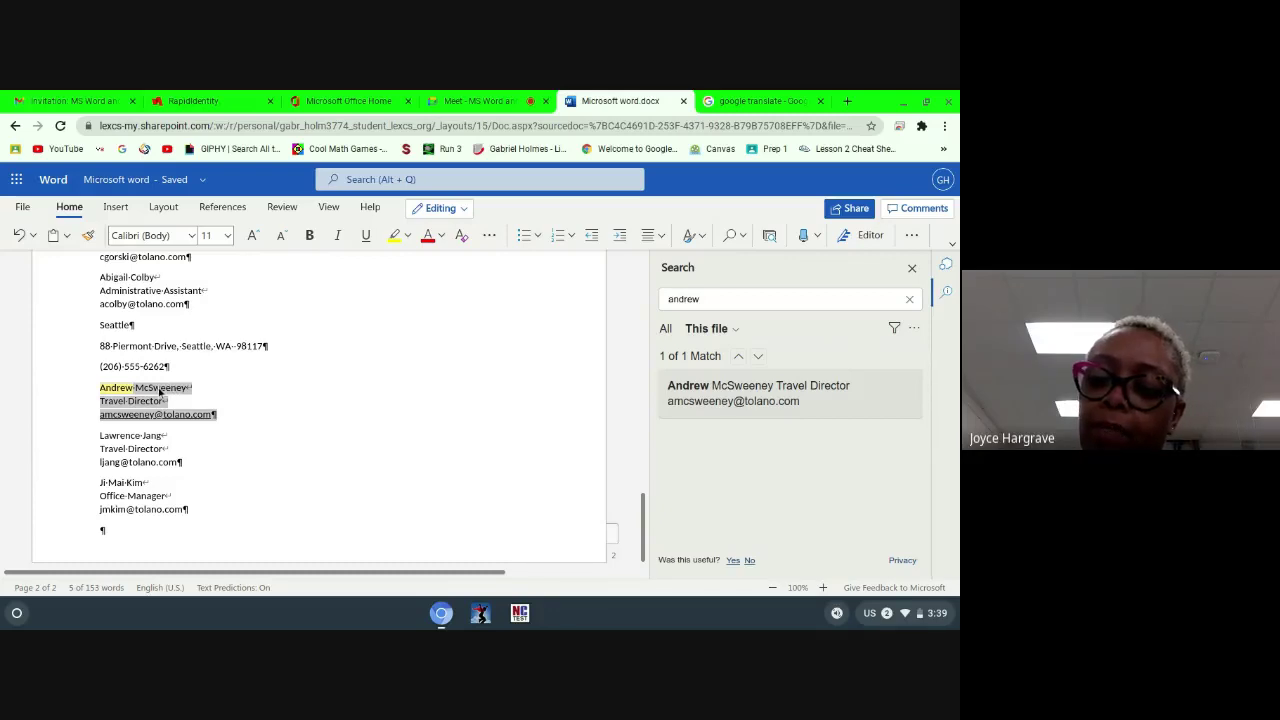
{"action": "left_click", "coordinate": [117, 391]}
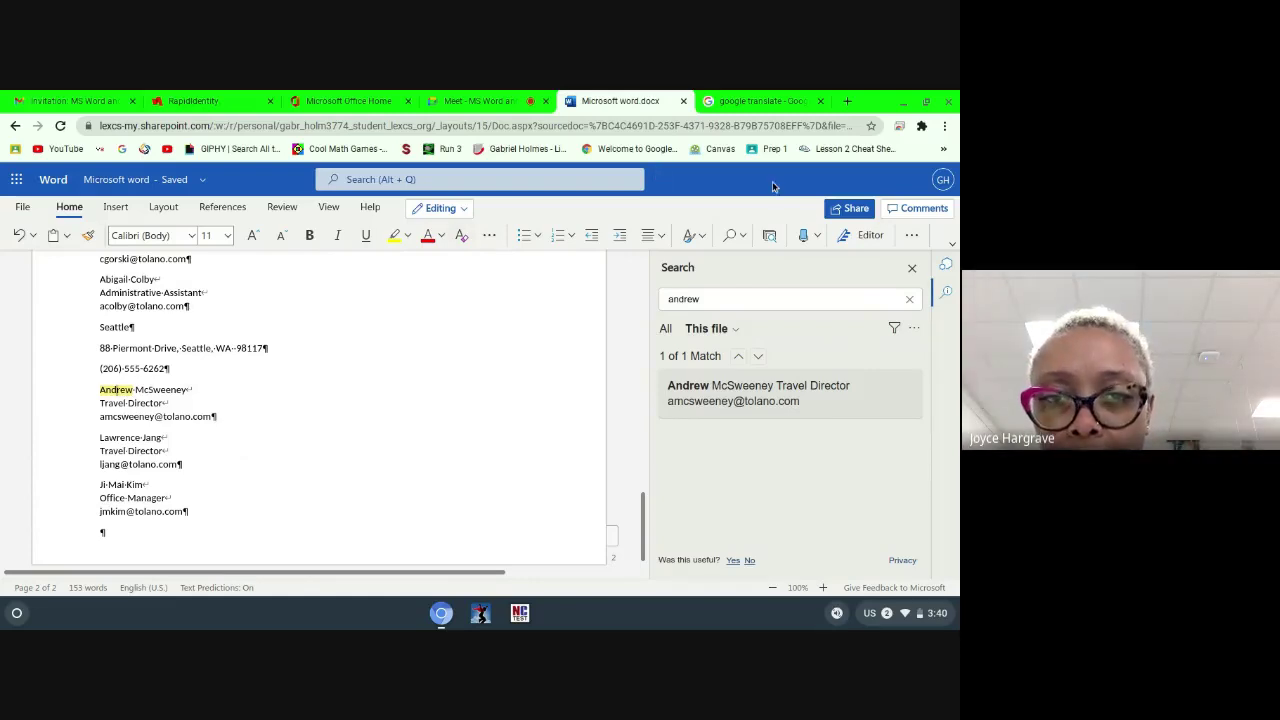
{"action": "left_click", "coordinate": [912, 268]}
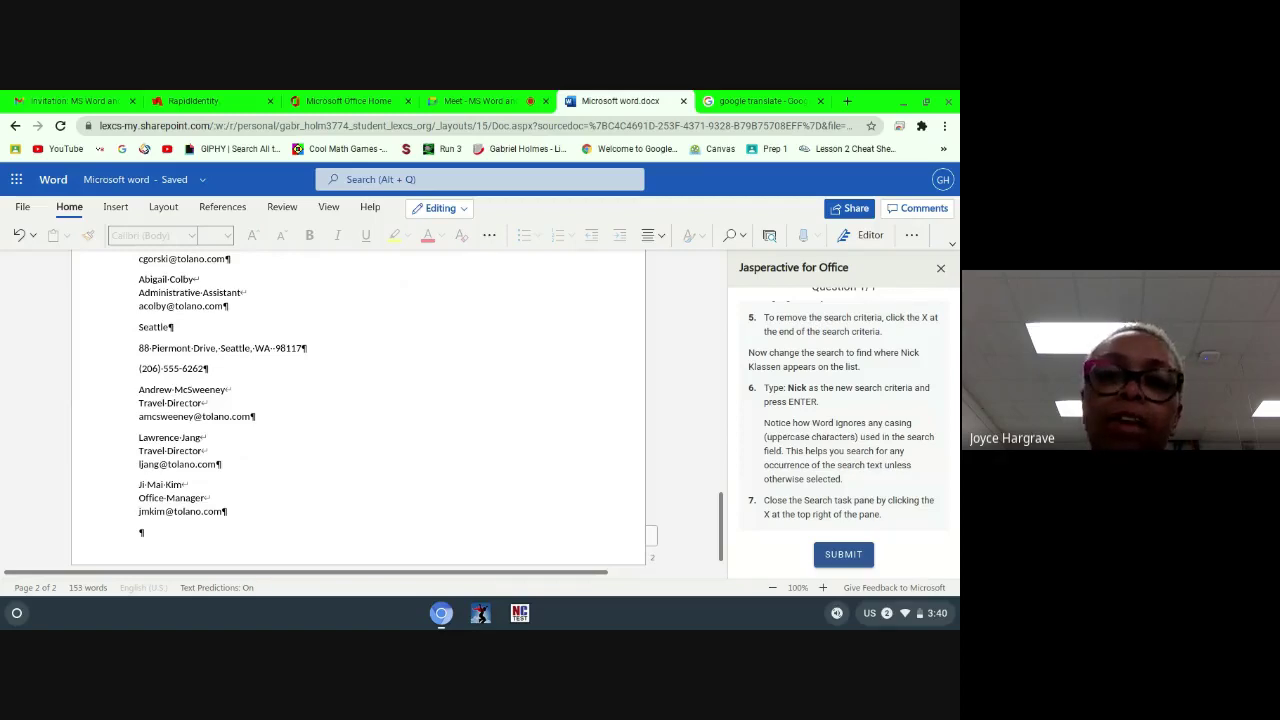
Step: Search the document for the vice president's capitalised first name, returning 3 matches
{"action": "left_click", "coordinate": [731, 235]}
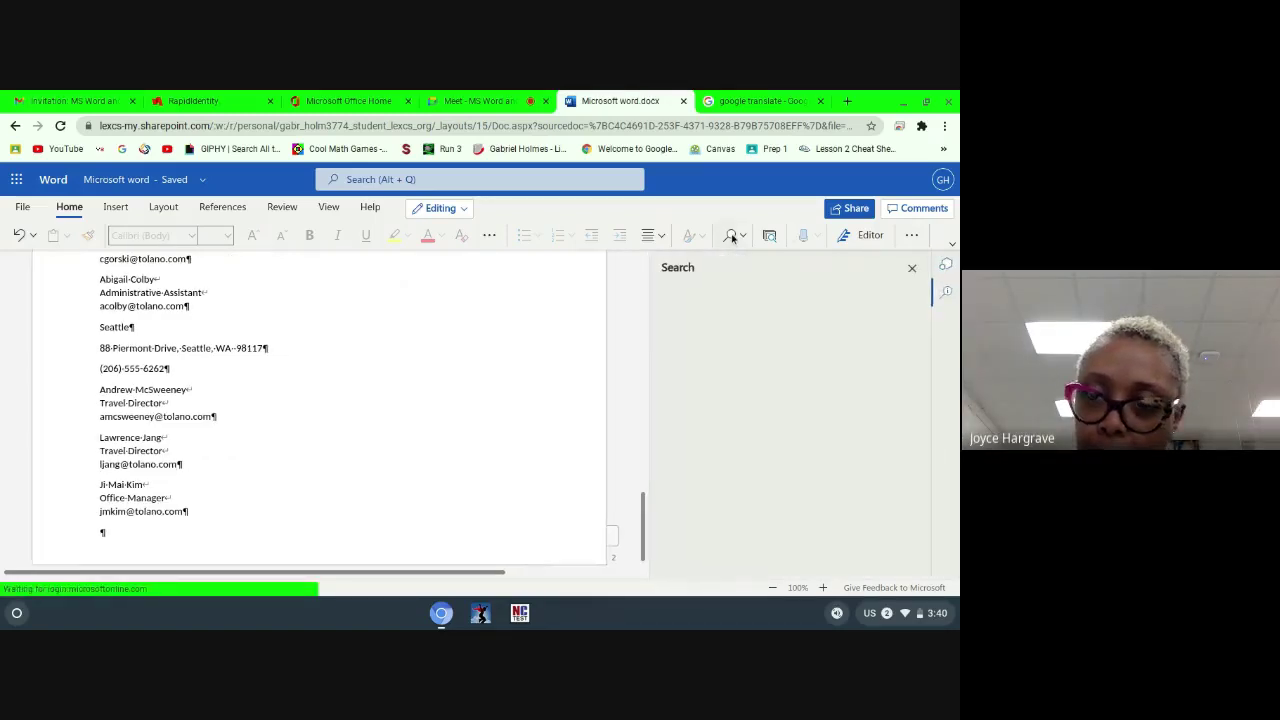
{"action": "type", "text": "new"}
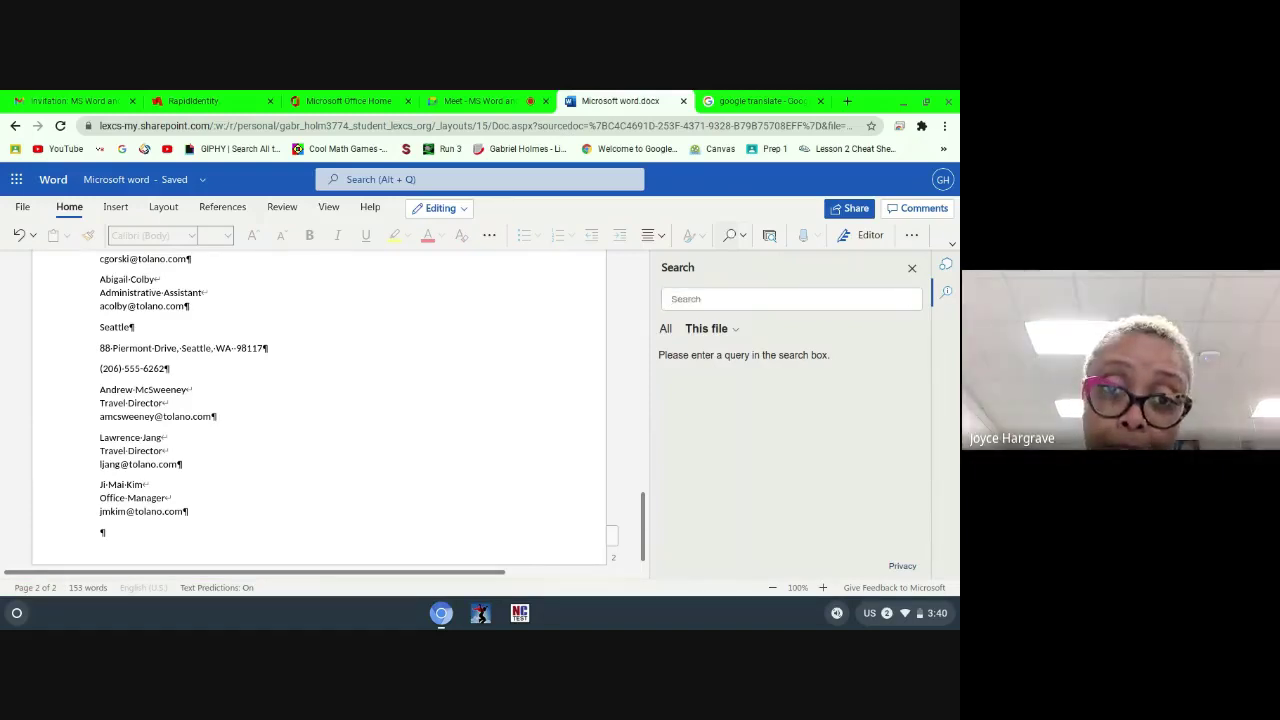
{"action": "key", "text": "BackSpace"}
{"action": "type", "text": "N"}
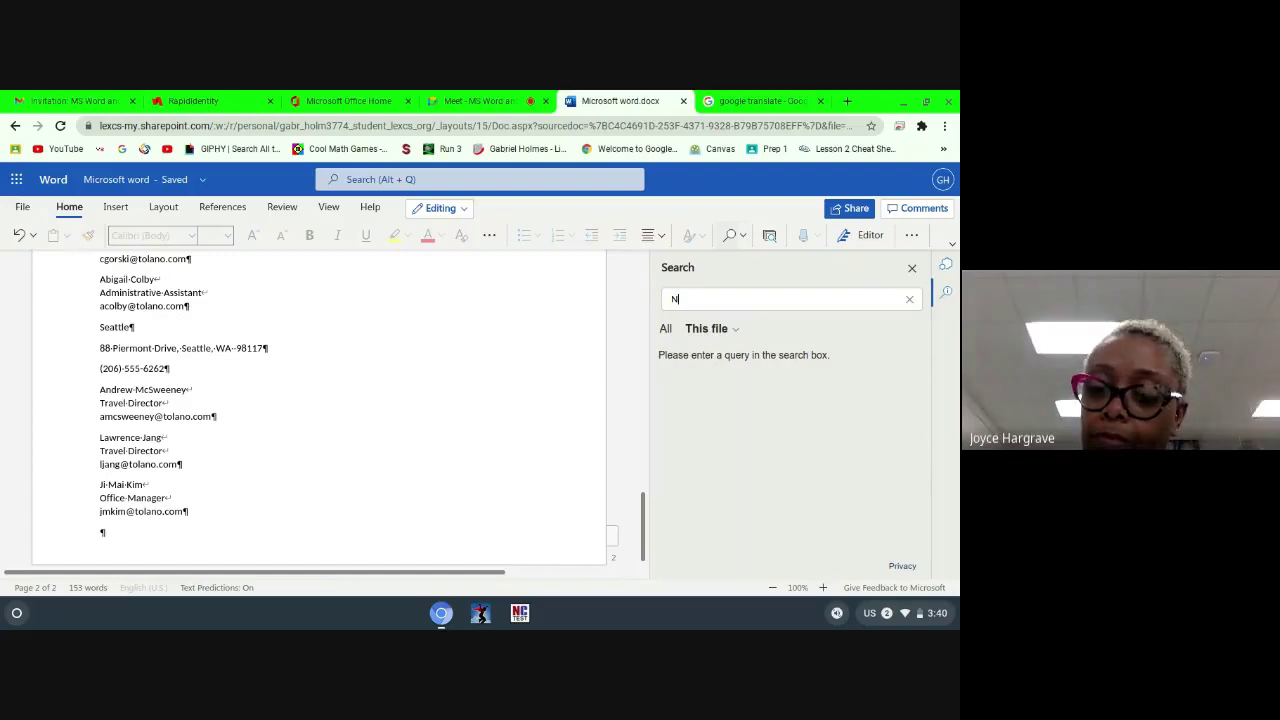
{"action": "type", "text": "ick"}
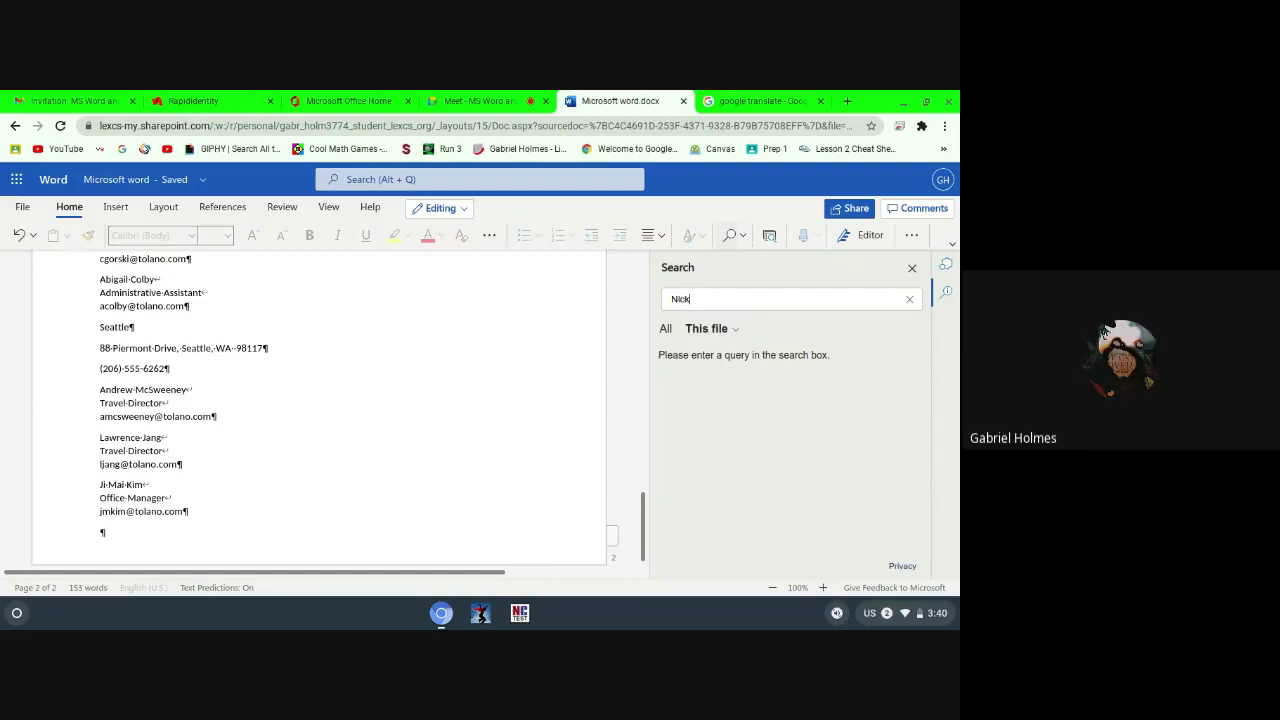
{"action": "key", "text": "Return"}
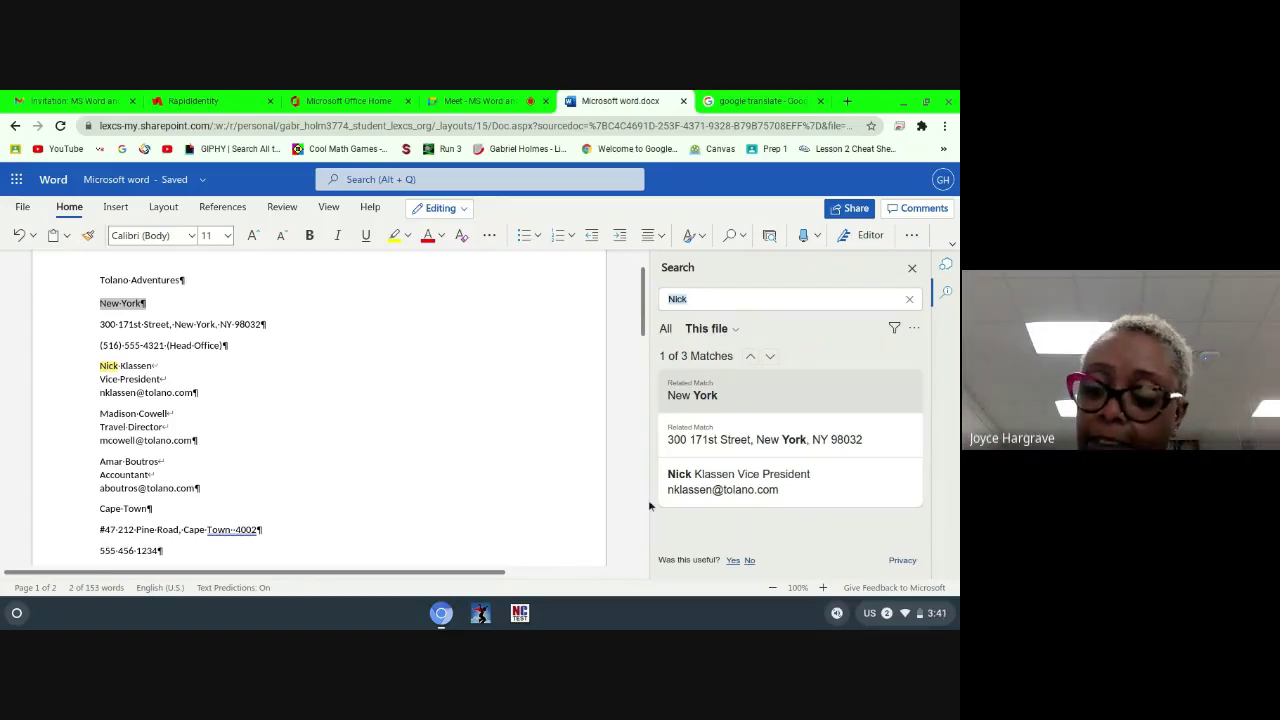
Step: Close the search results and submit the Find a person exercise, which scores 0 / 1
{"action": "left_click", "coordinate": [912, 270]}
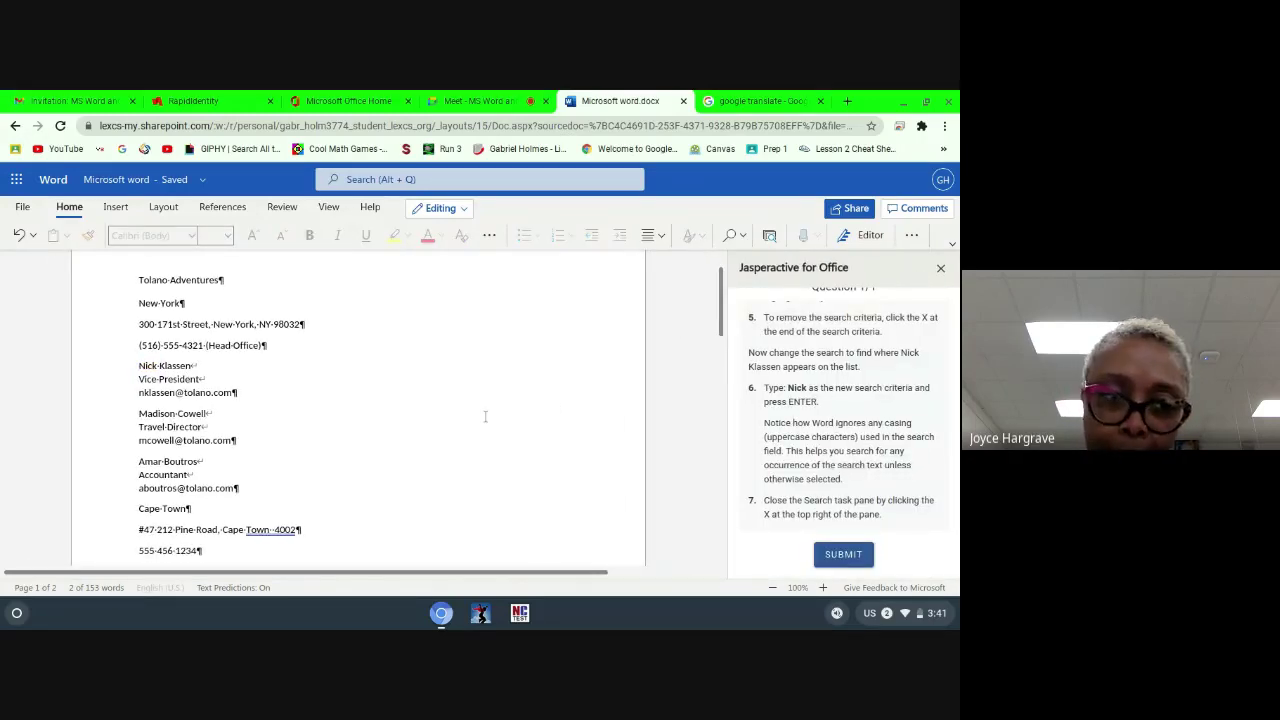
{"action": "left_click", "coordinate": [826, 556]}
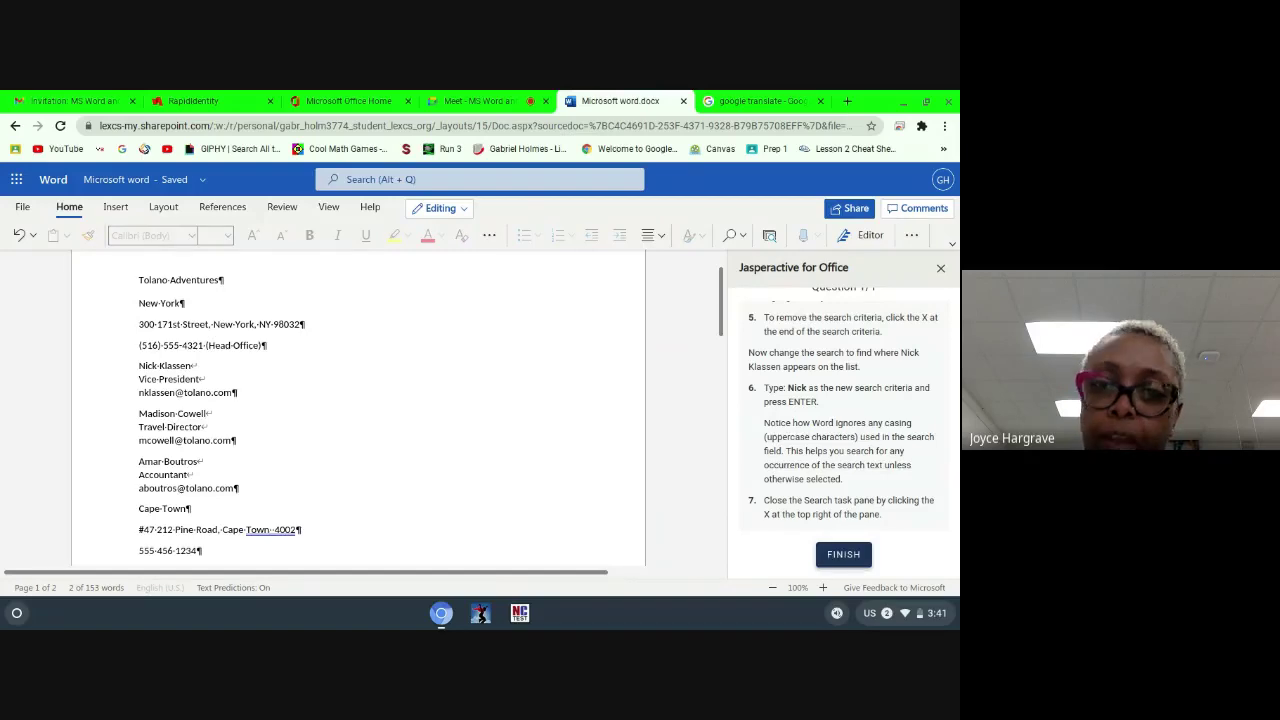
{"action": "left_click", "coordinate": [827, 556]}
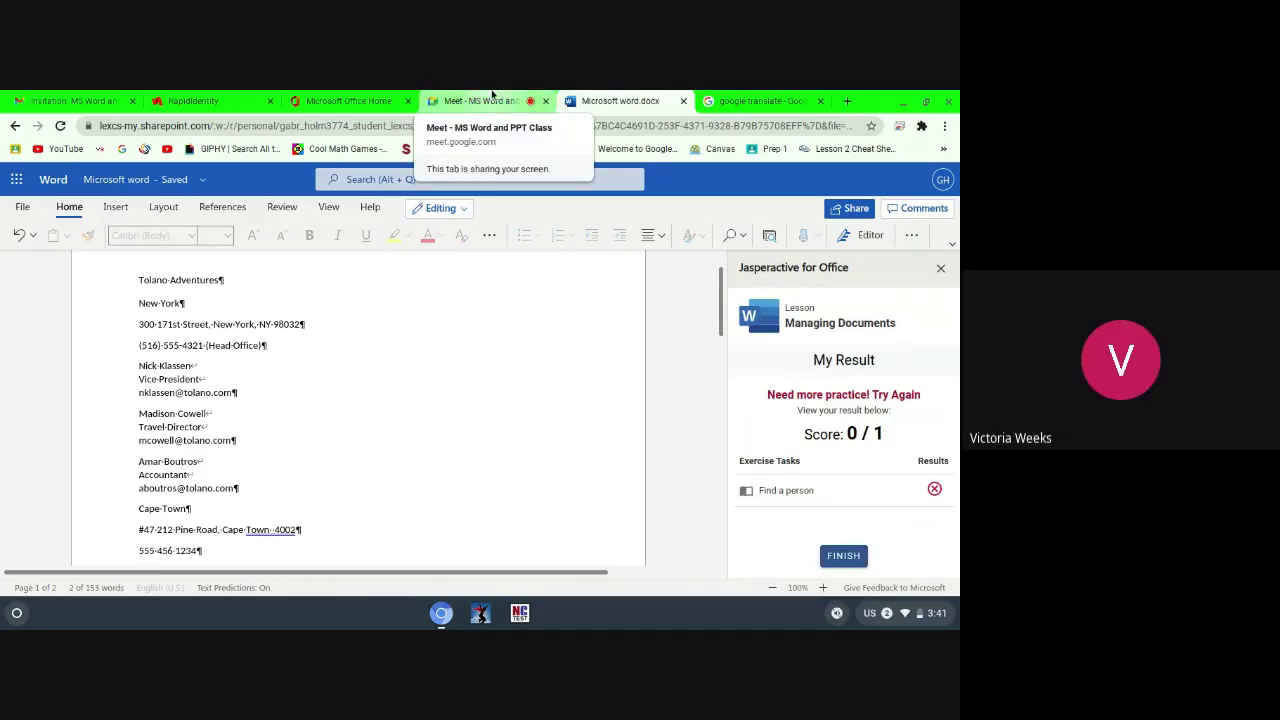
Step: Switch to the class Meet call, mute the microphone and open the chat with everyone
{"action": "left_click", "coordinate": [492, 96]}
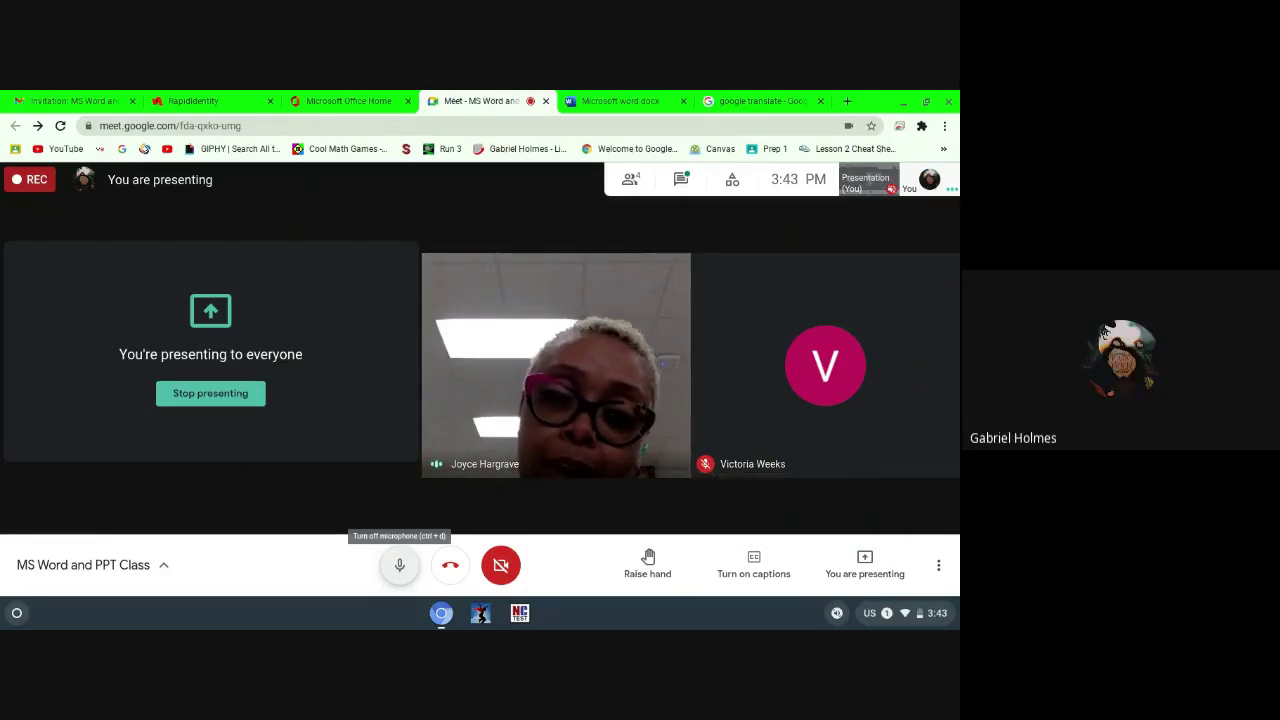
{"action": "left_click", "coordinate": [399, 565]}
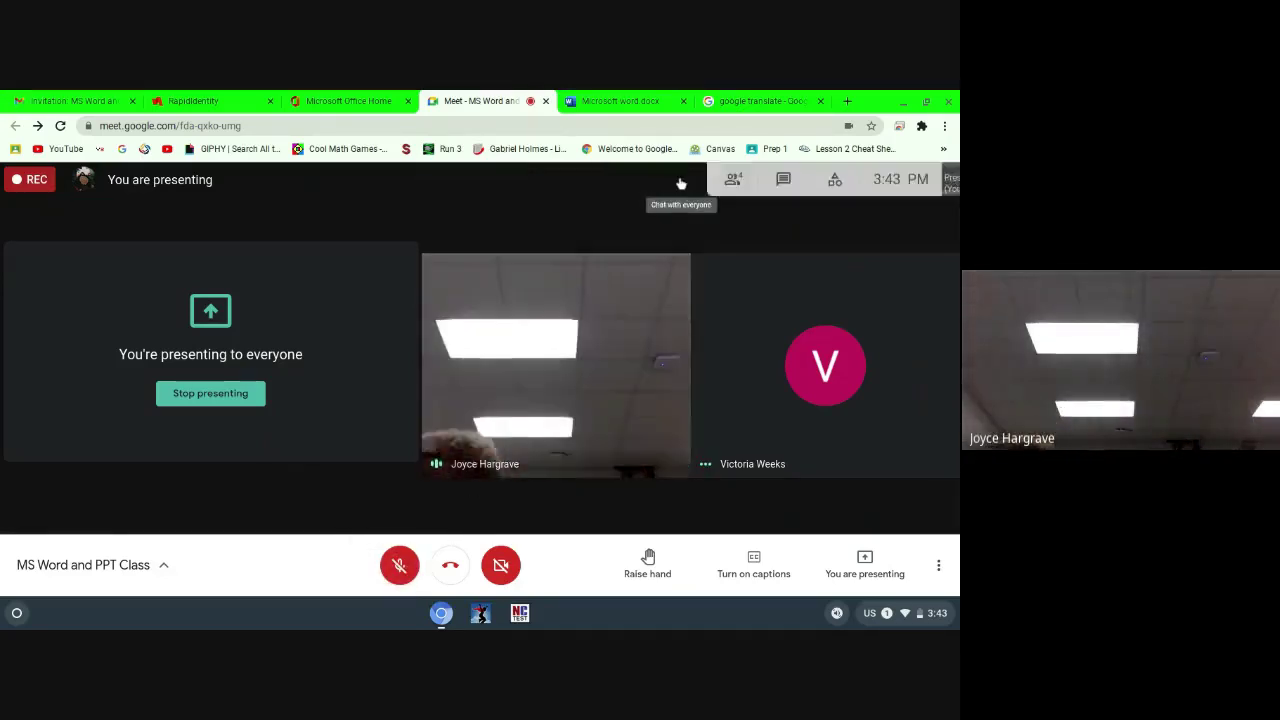
{"action": "left_click", "coordinate": [680, 180]}
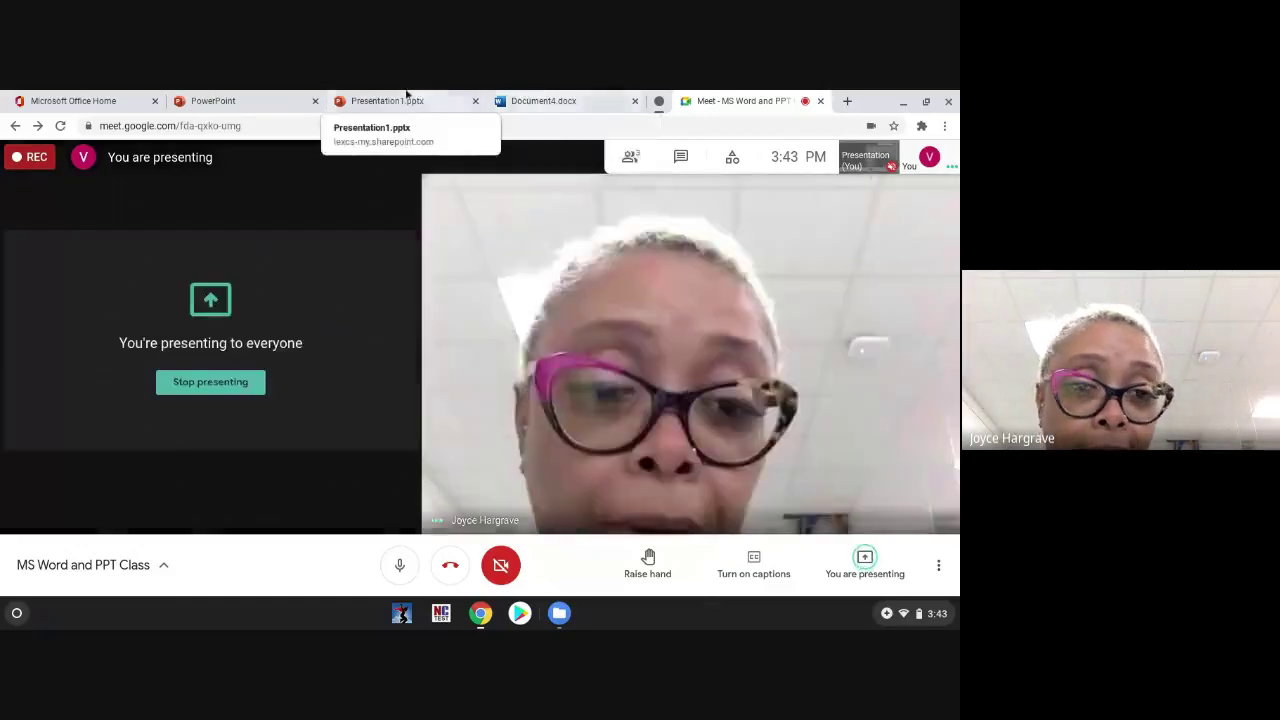
{"action": "left_click", "coordinate": [406, 100]}
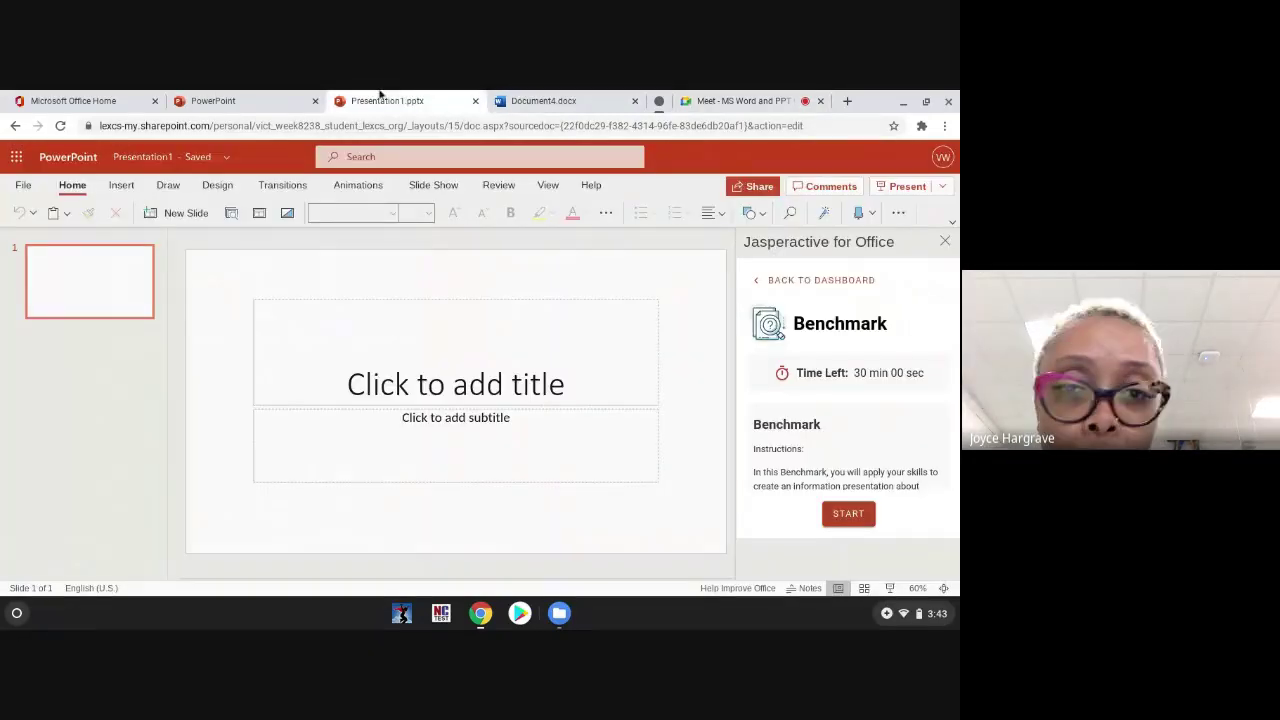
{"action": "left_click", "coordinate": [273, 95]}
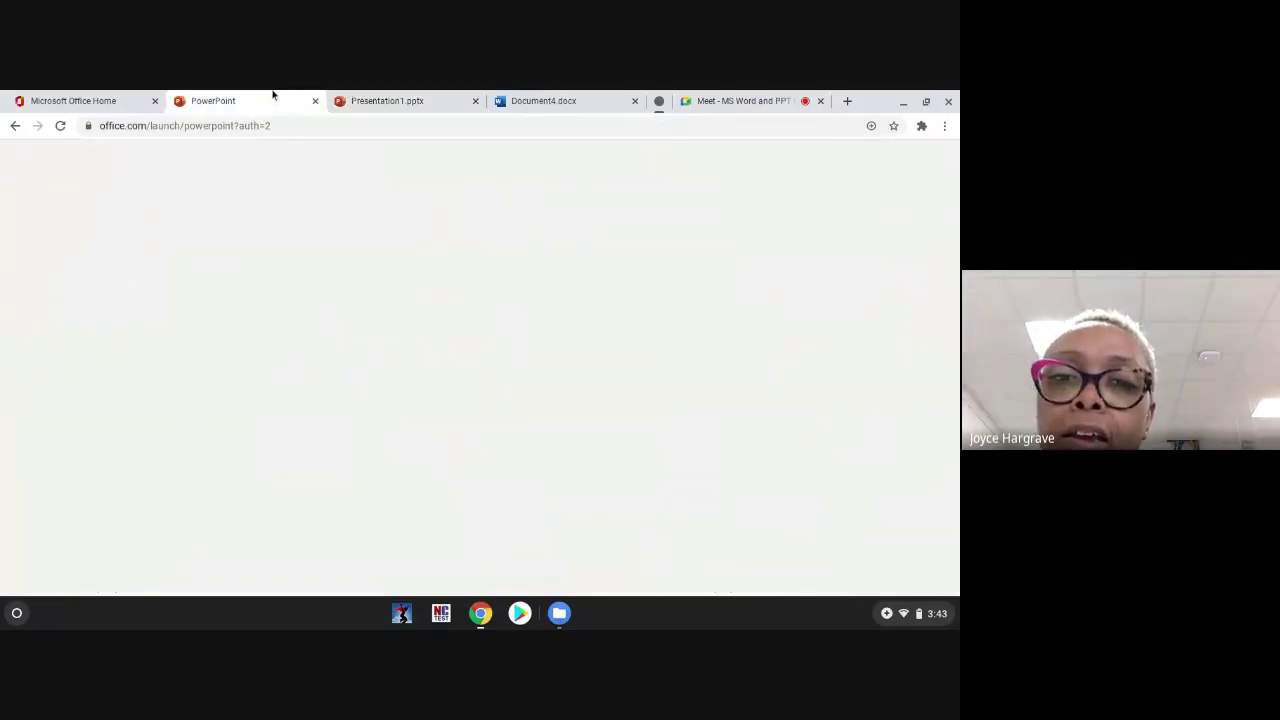
{"action": "left_click", "coordinate": [380, 97]}
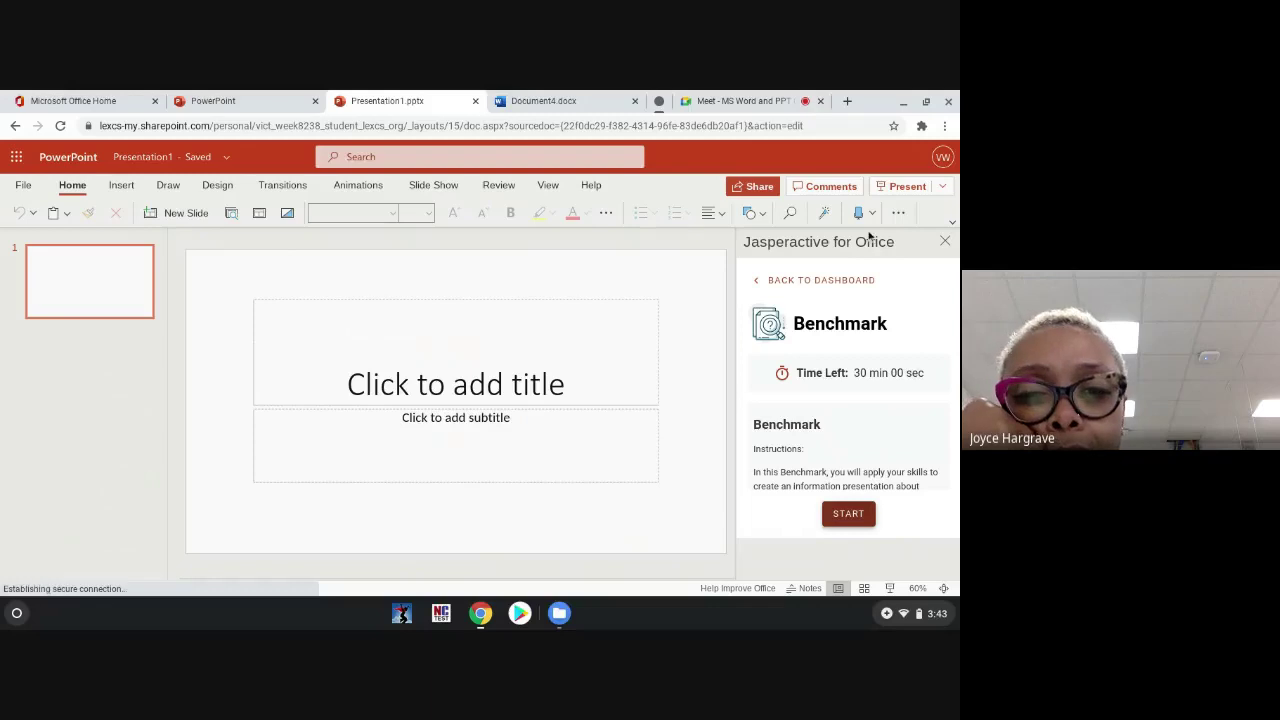
{"action": "left_click", "coordinate": [717, 97]}
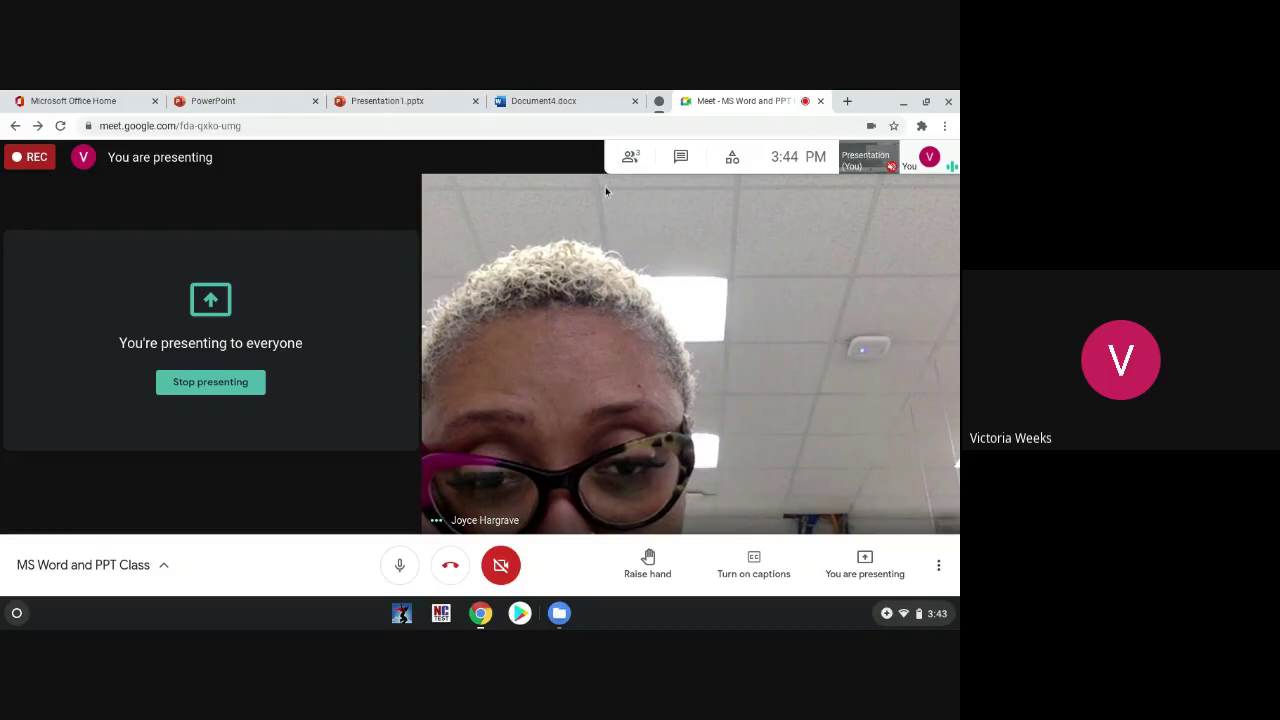
Step: Return to the Presentation1.pptx tab with the Jasperactive Benchmark showing 30 min 00 sec
{"action": "left_click", "coordinate": [380, 98]}
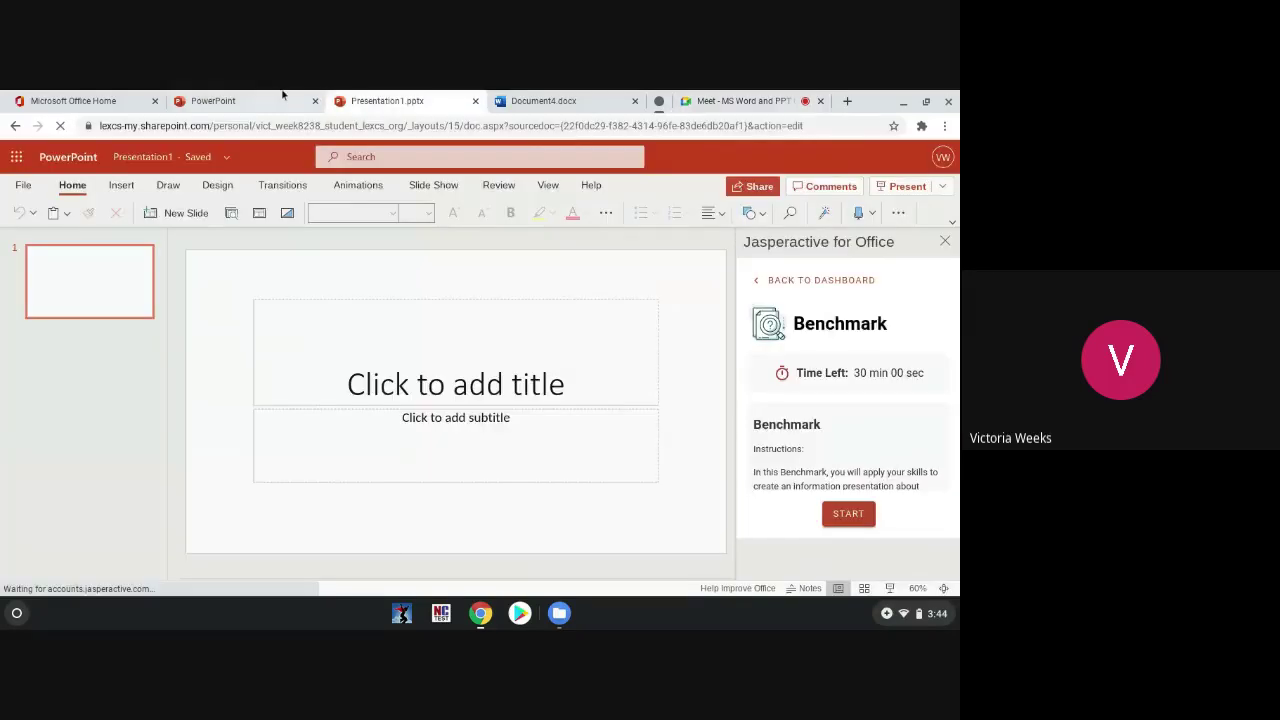
{"action": "left_click", "coordinate": [283, 96]}
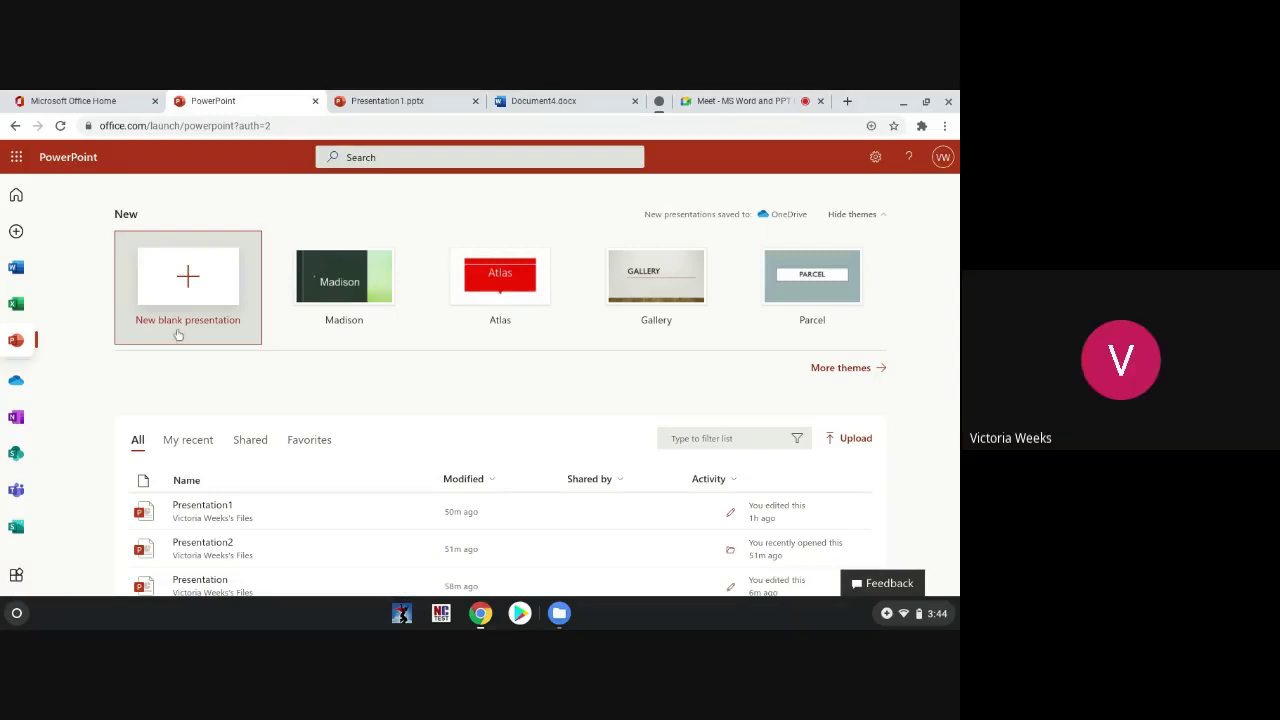
{"action": "left_click", "coordinate": [424, 96]}
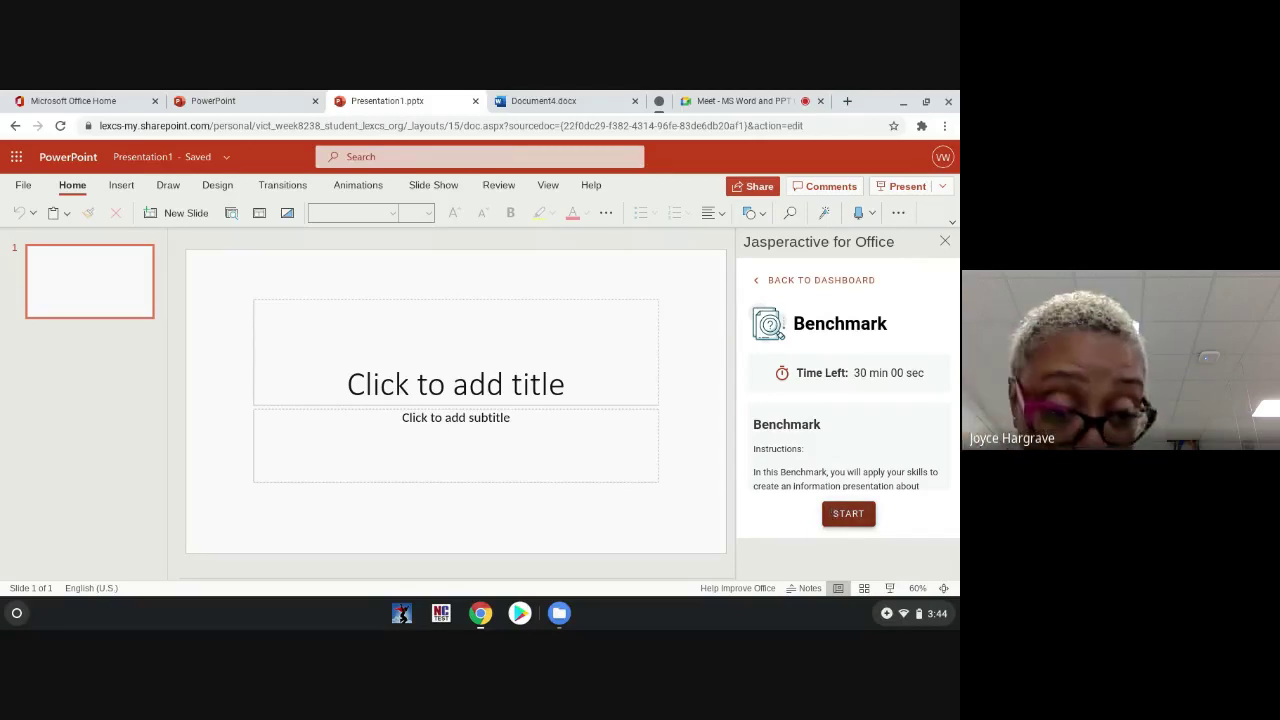
Step: Start the Benchmark and accept both add-in prompts so the Branding deck opens as Presentation3
{"action": "left_click", "coordinate": [832, 512]}
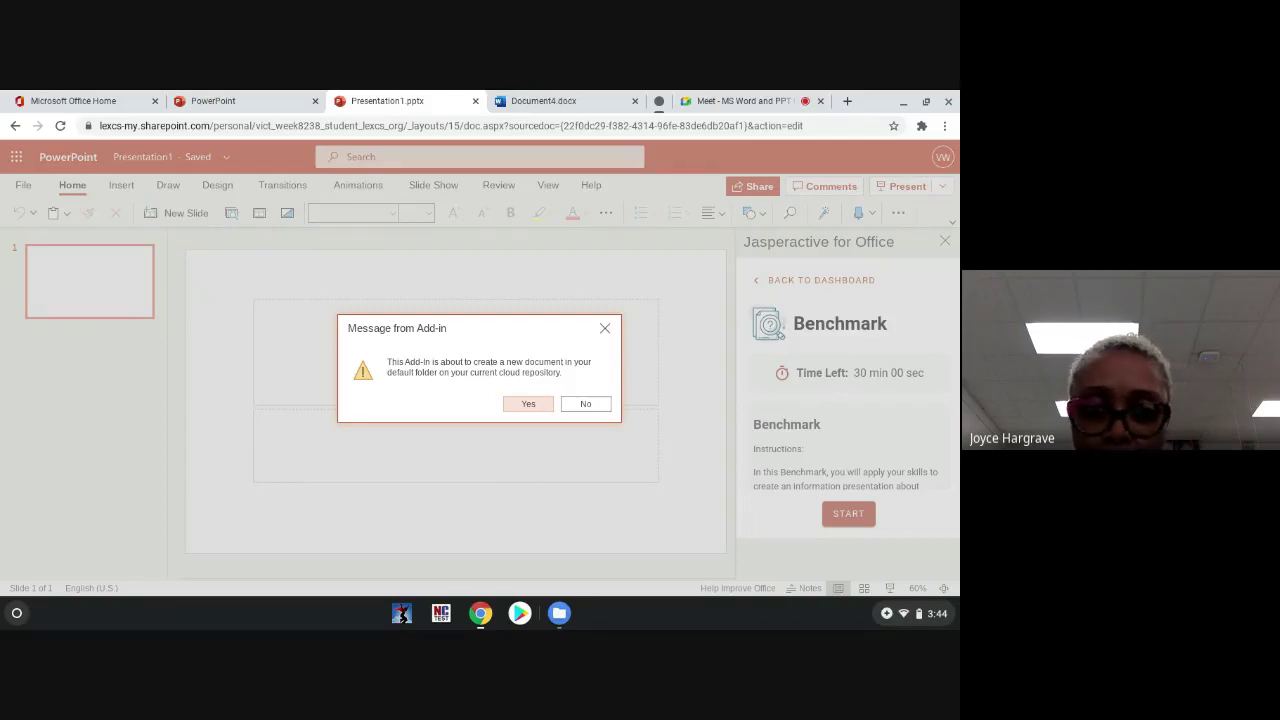
{"action": "left_click", "coordinate": [580, 405]}
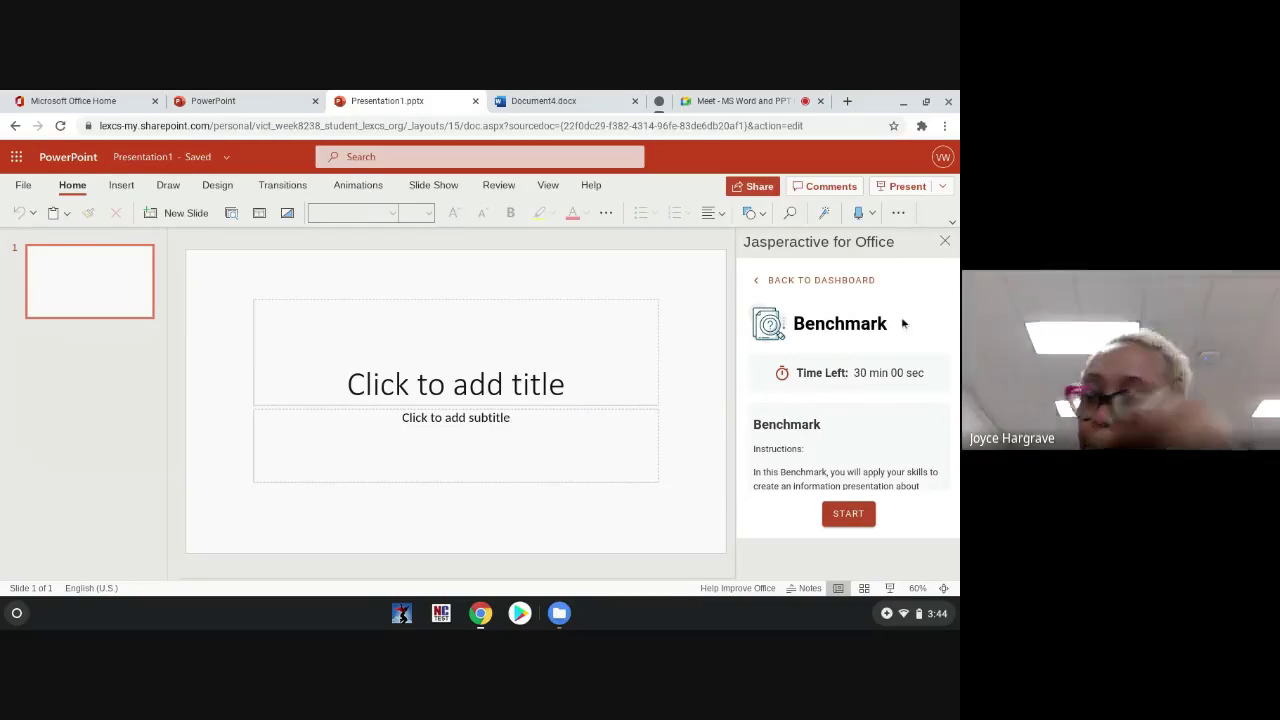
{"action": "left_click", "coordinate": [848, 514]}
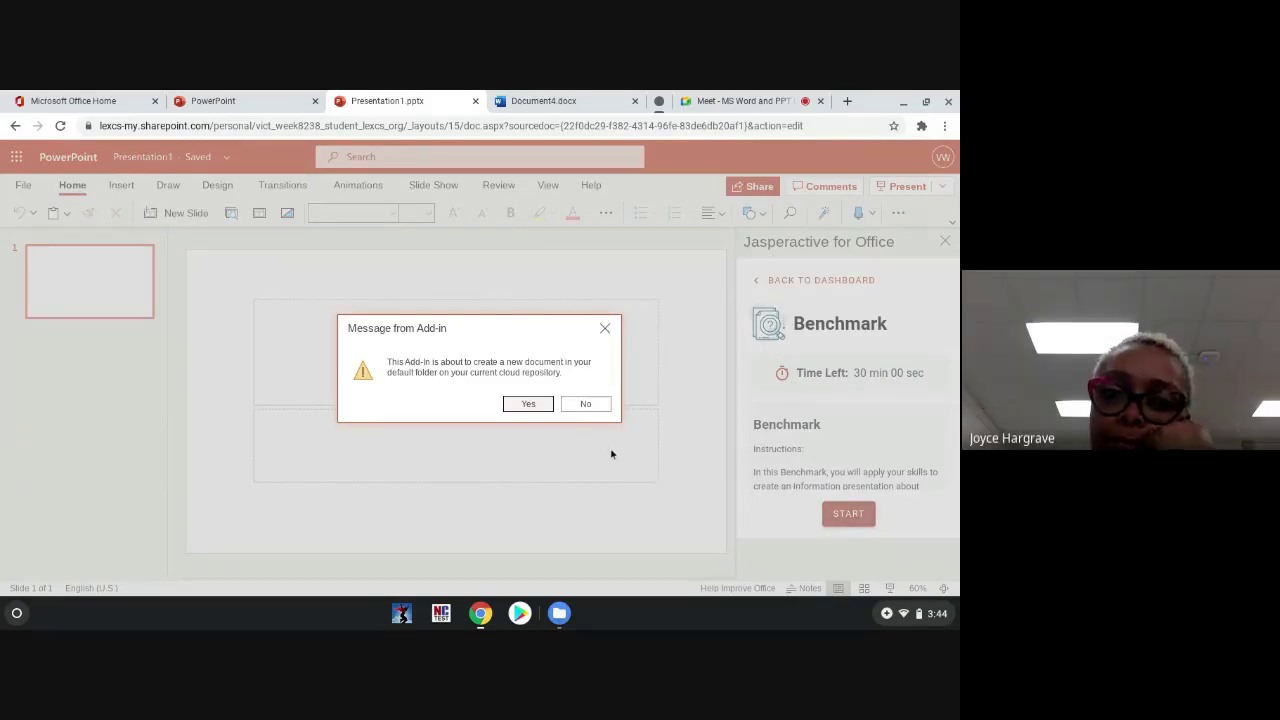
{"action": "left_click", "coordinate": [528, 404]}
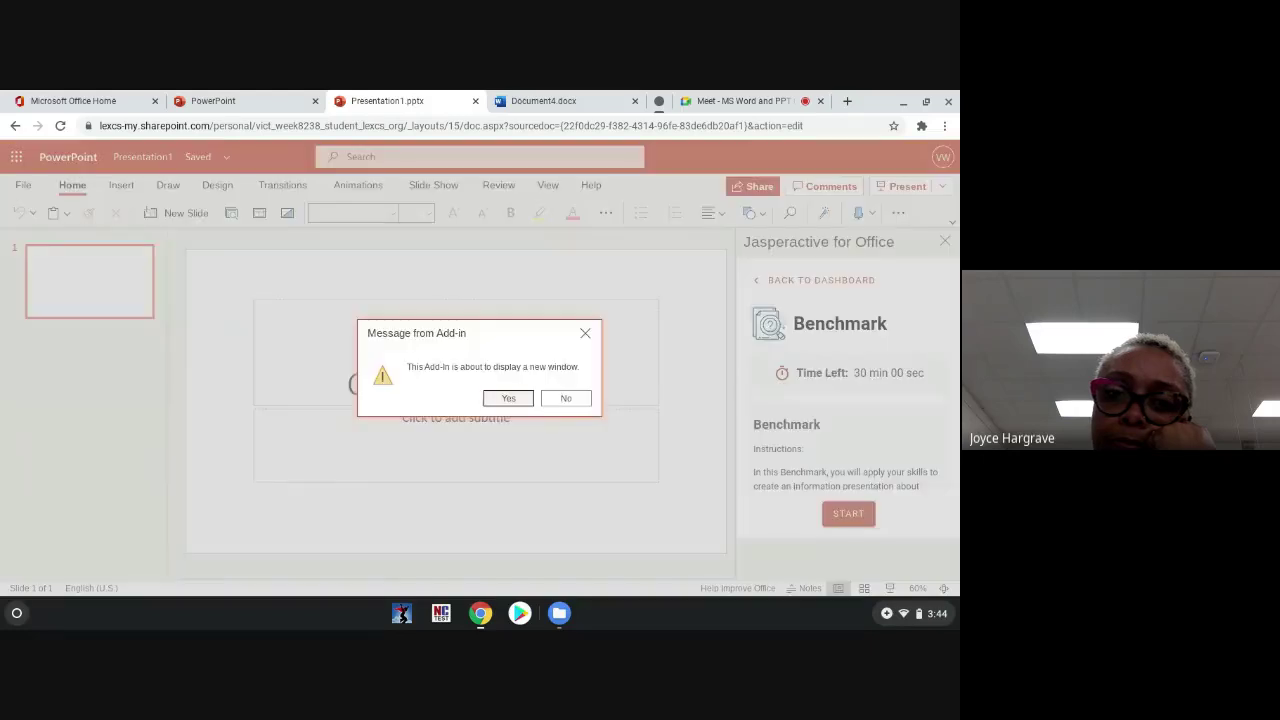
{"action": "left_click", "coordinate": [525, 400]}
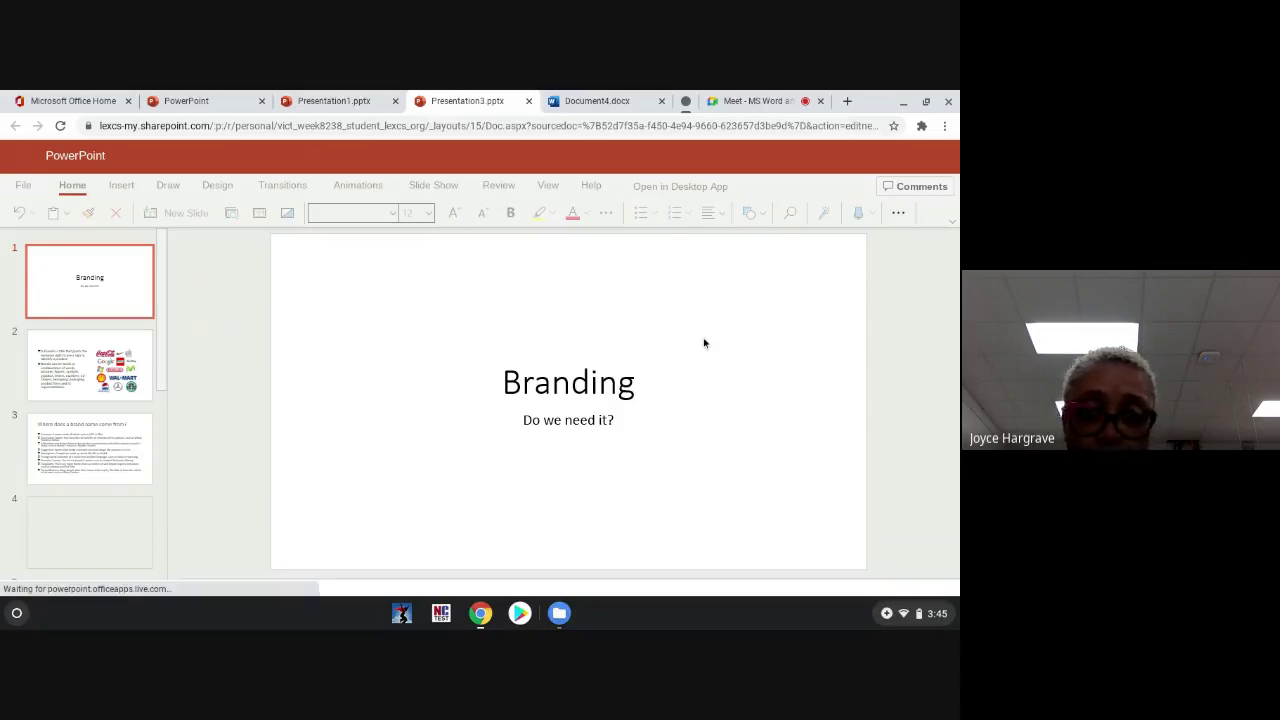
Step: Return to the Branding deck and page through slides 2 and 3 to slide 4
{"action": "left_click", "coordinate": [785, 94]}
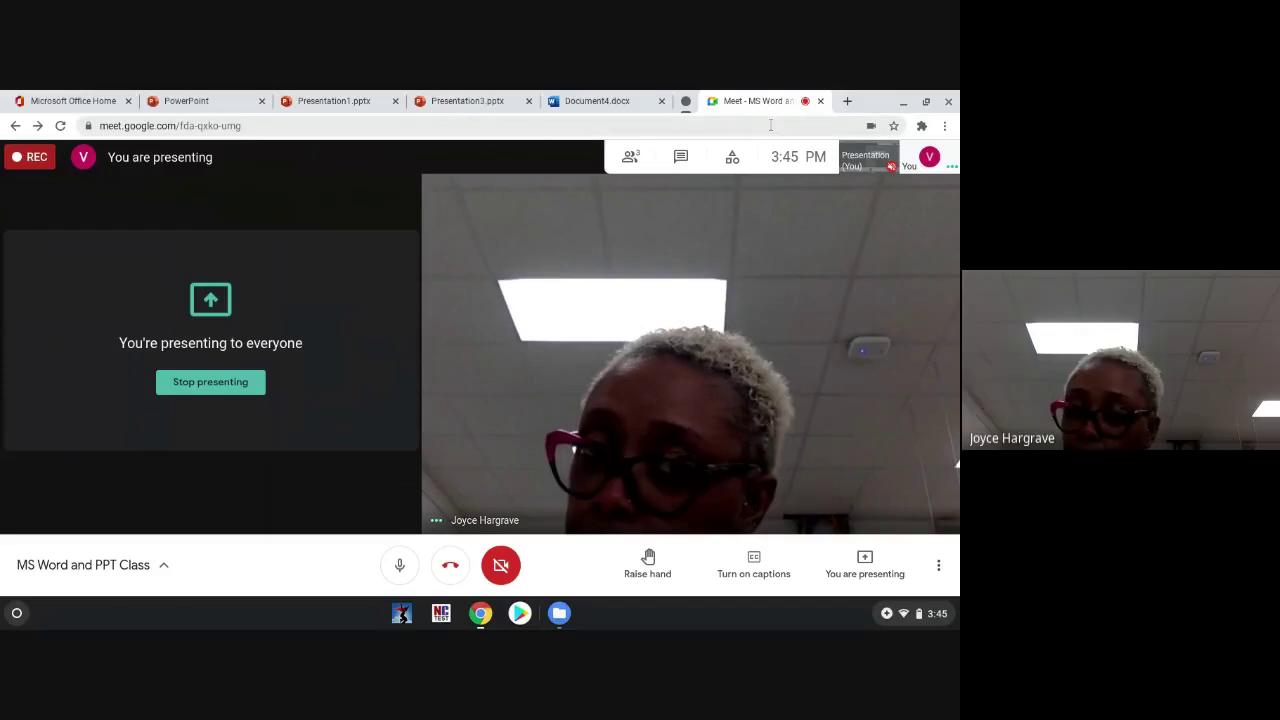
{"action": "left_click", "coordinate": [518, 94]}
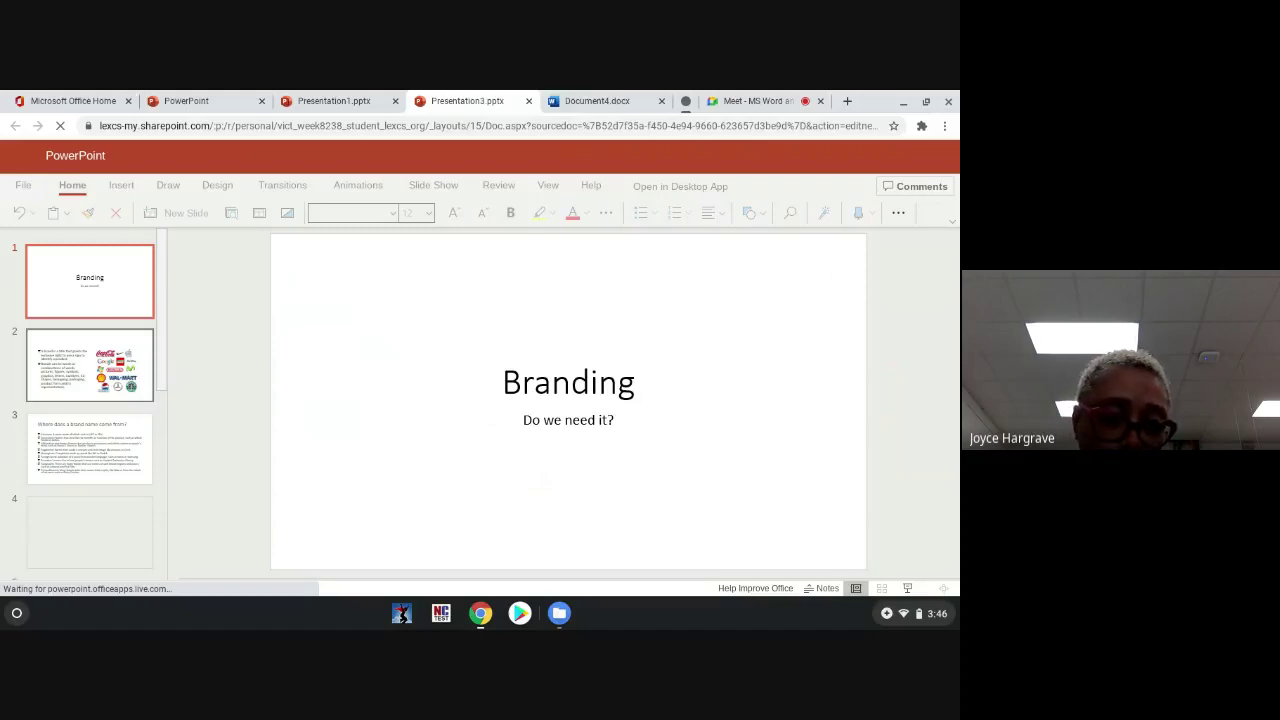
{"action": "left_click", "coordinate": [90, 364]}
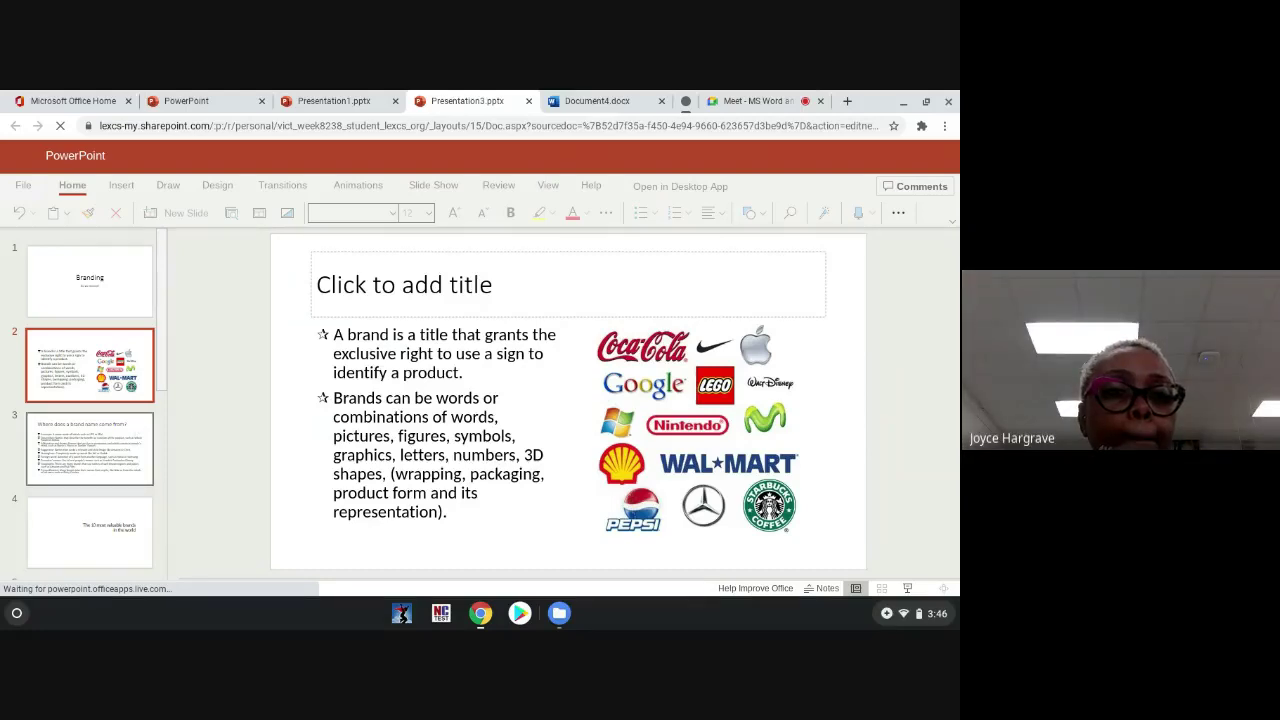
{"action": "left_click", "coordinate": [129, 450]}
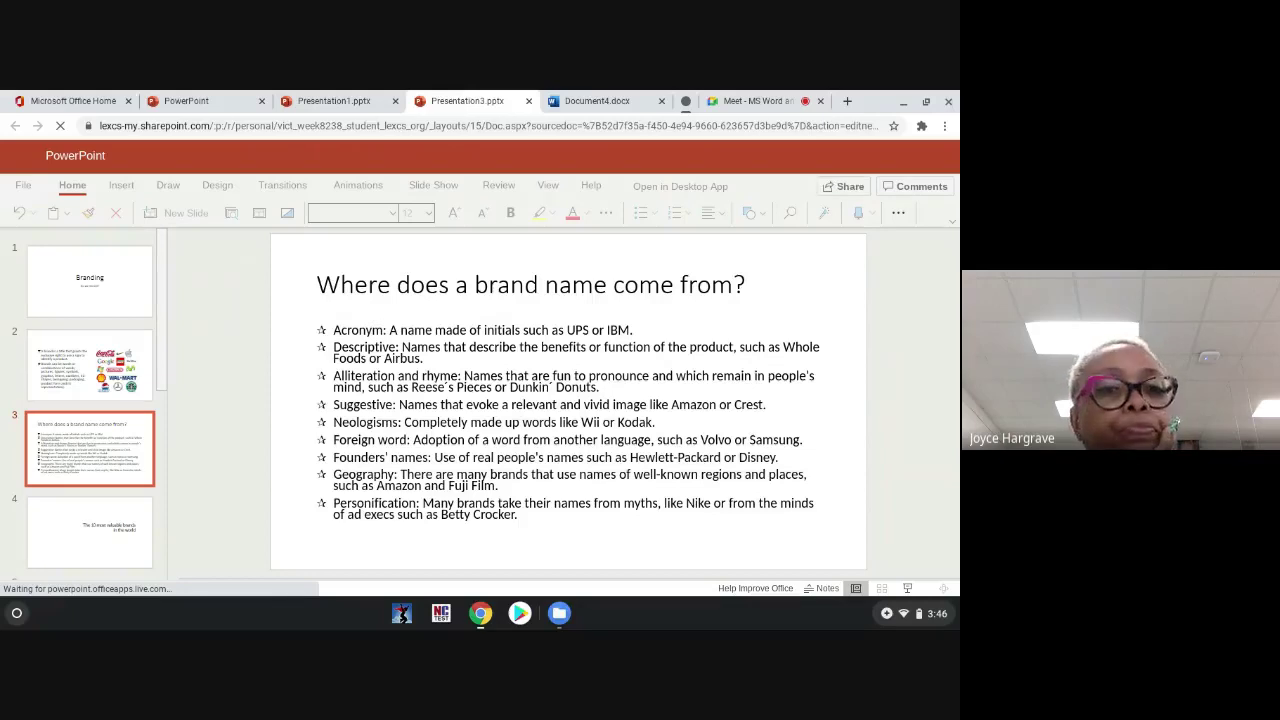
{"action": "left_click", "coordinate": [128, 510]}
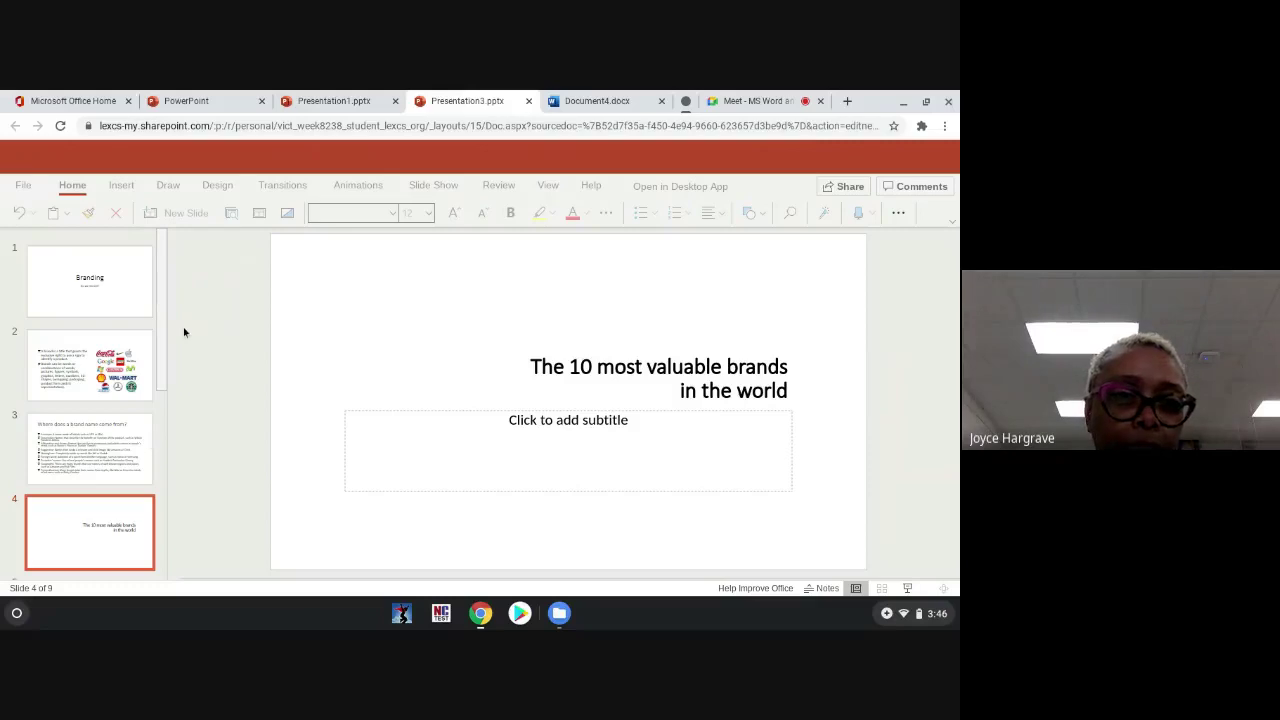
Step: Review slide 5's brands table and slide 9, Emotional Response, then switch to Presentation1
{"action": "left_click_drag", "start_coordinate": [163, 343], "coordinate": [171, 470]}
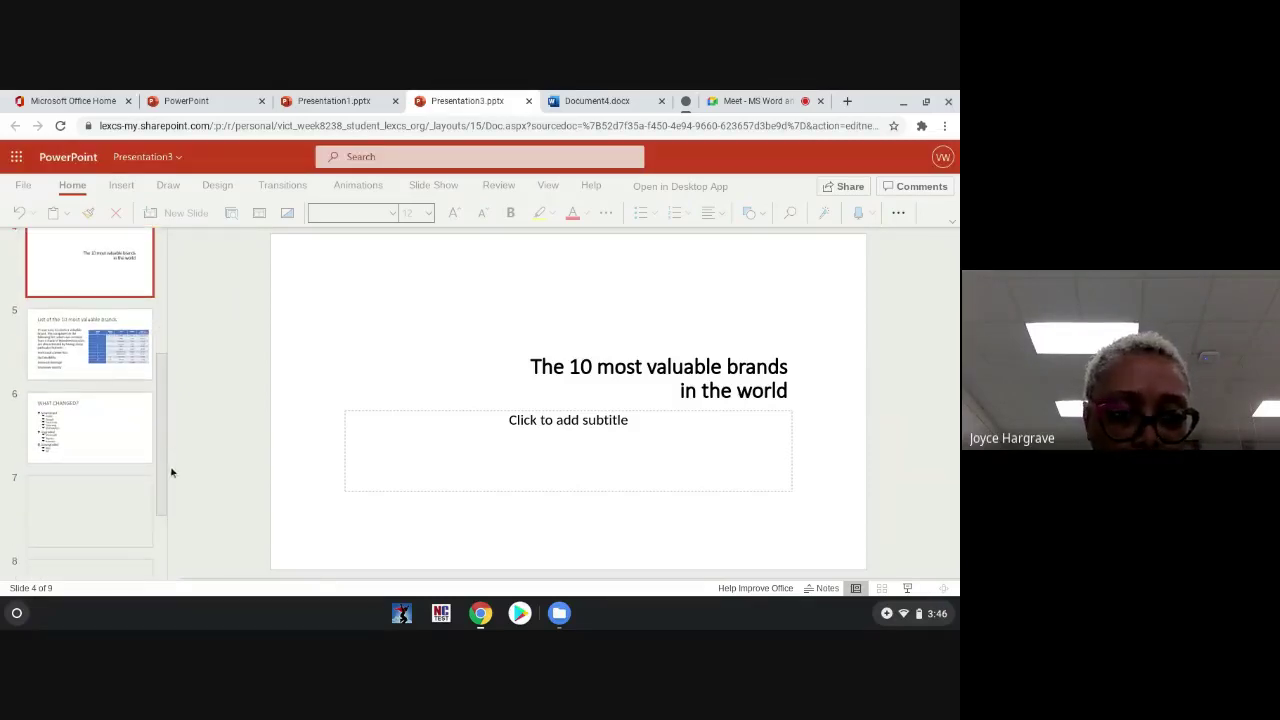
{"action": "scroll", "coordinate": [88, 366], "scroll_direction": "down", "scroll_amount": 1}
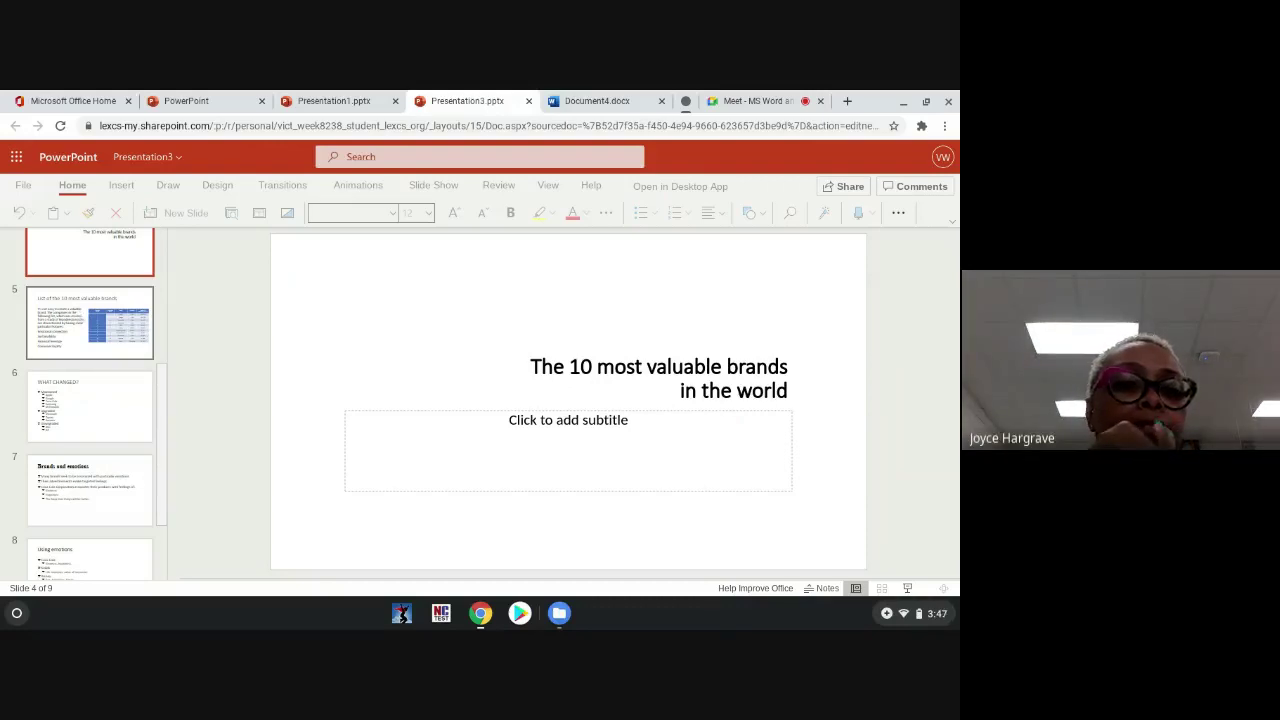
{"action": "left_click", "coordinate": [89, 322]}
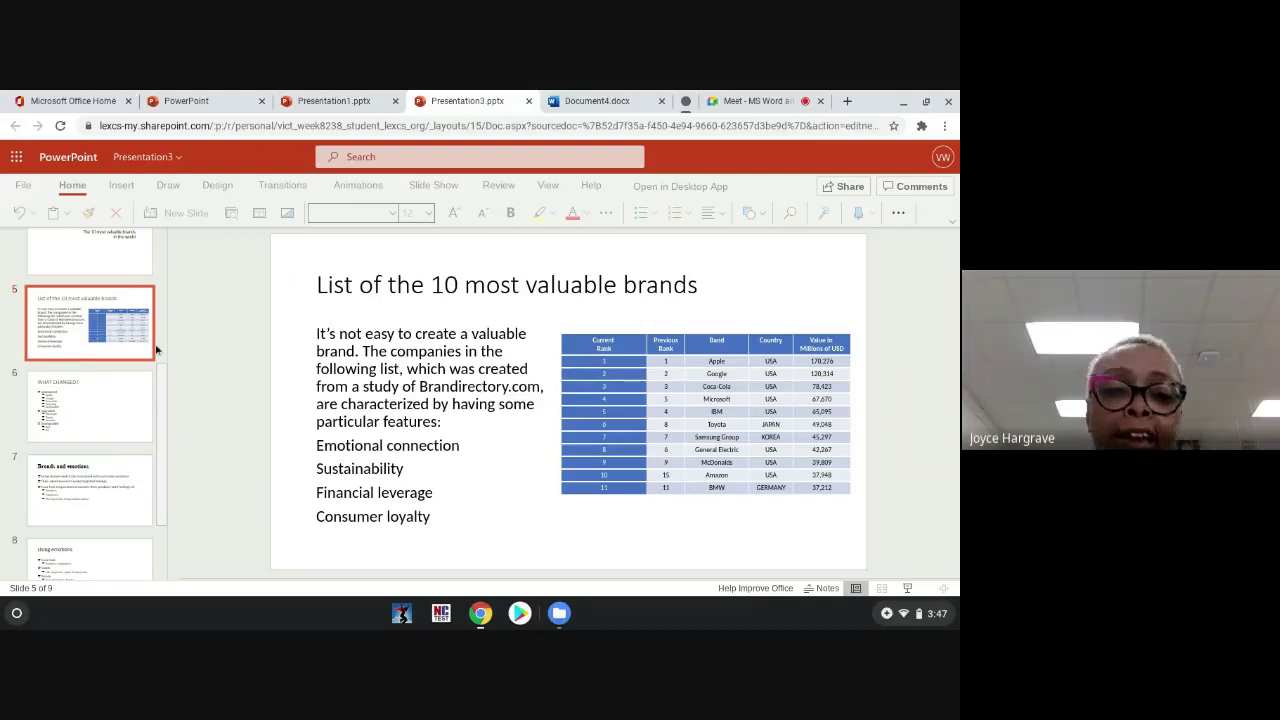
{"action": "left_click_drag", "start_coordinate": [160, 371], "coordinate": [166, 474]}
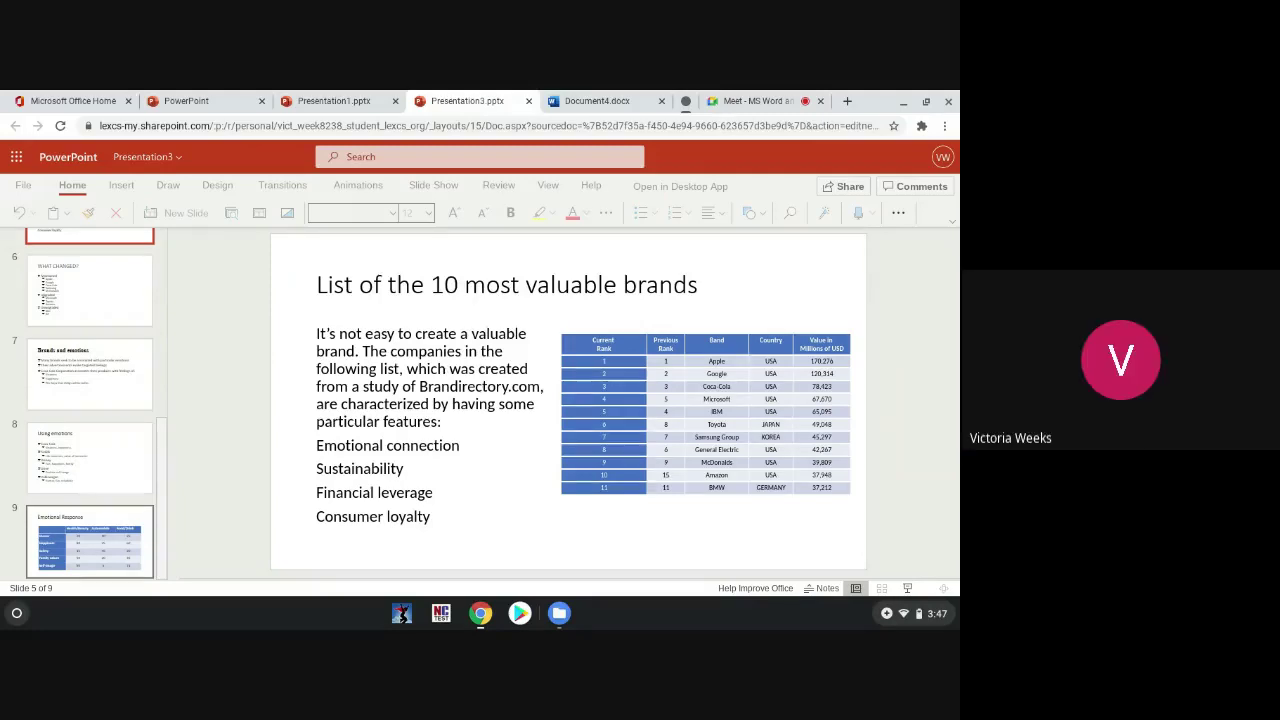
{"action": "left_click", "coordinate": [90, 541]}
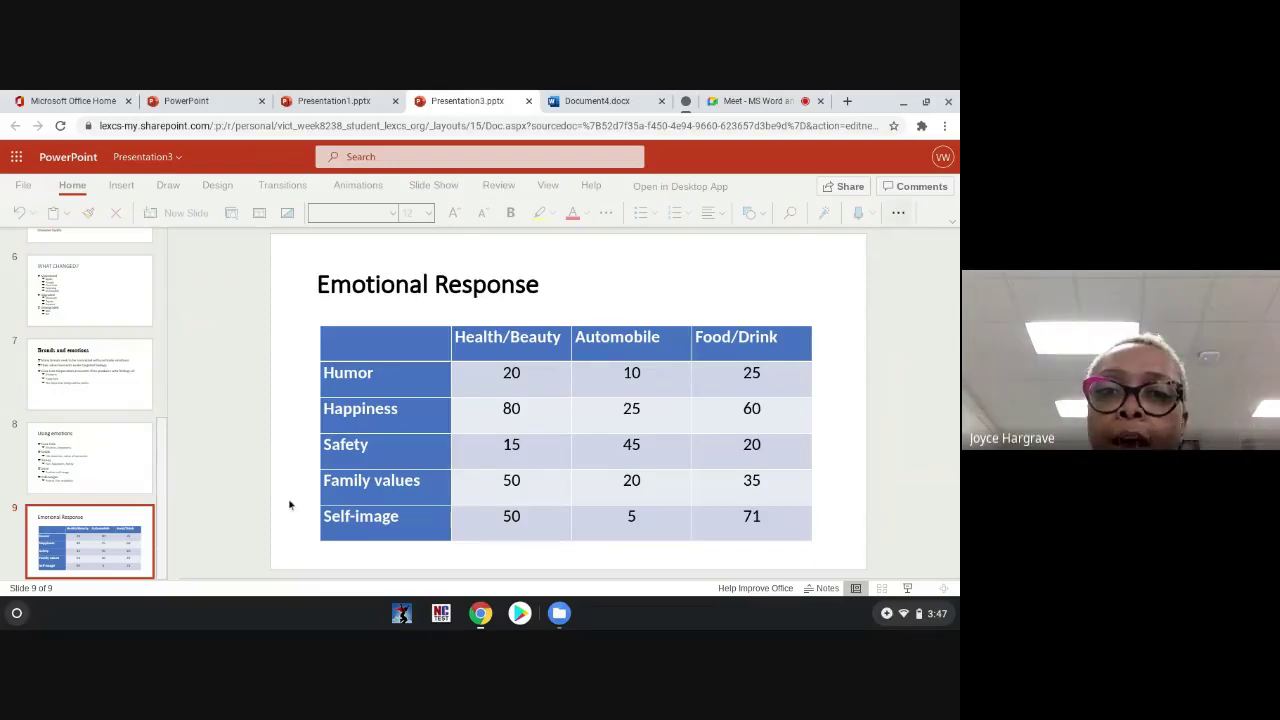
{"action": "scroll", "coordinate": [187, 300], "scroll_direction": "up", "scroll_amount": 5}
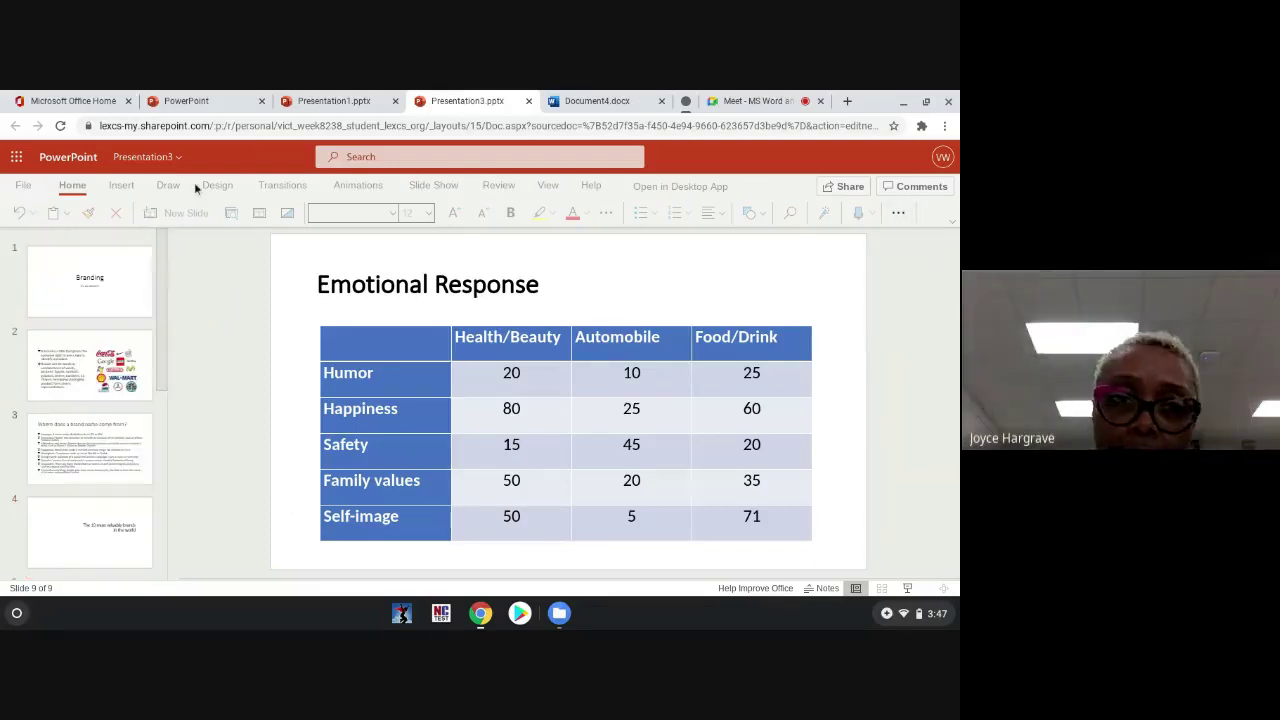
{"action": "left_click", "coordinate": [313, 95]}
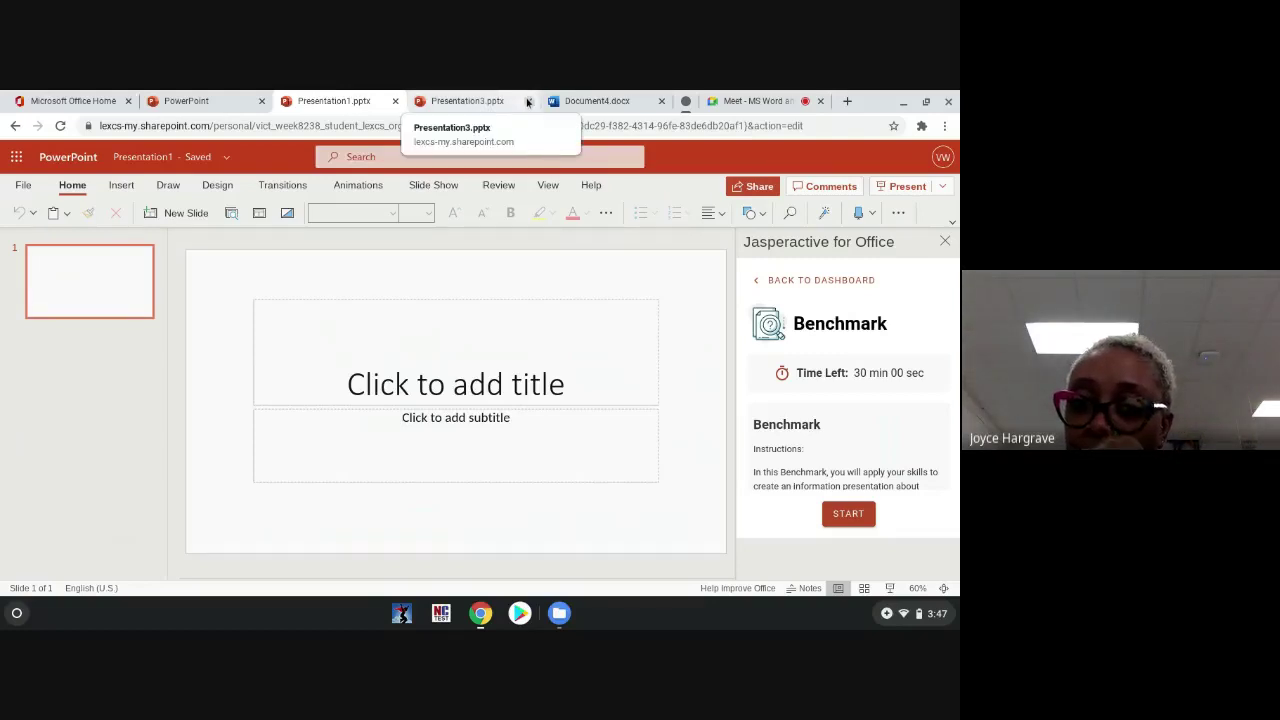
Step: Close Presentation3 and scroll the Benchmark instructions down to the retake note
{"action": "left_click", "coordinate": [528, 101]}
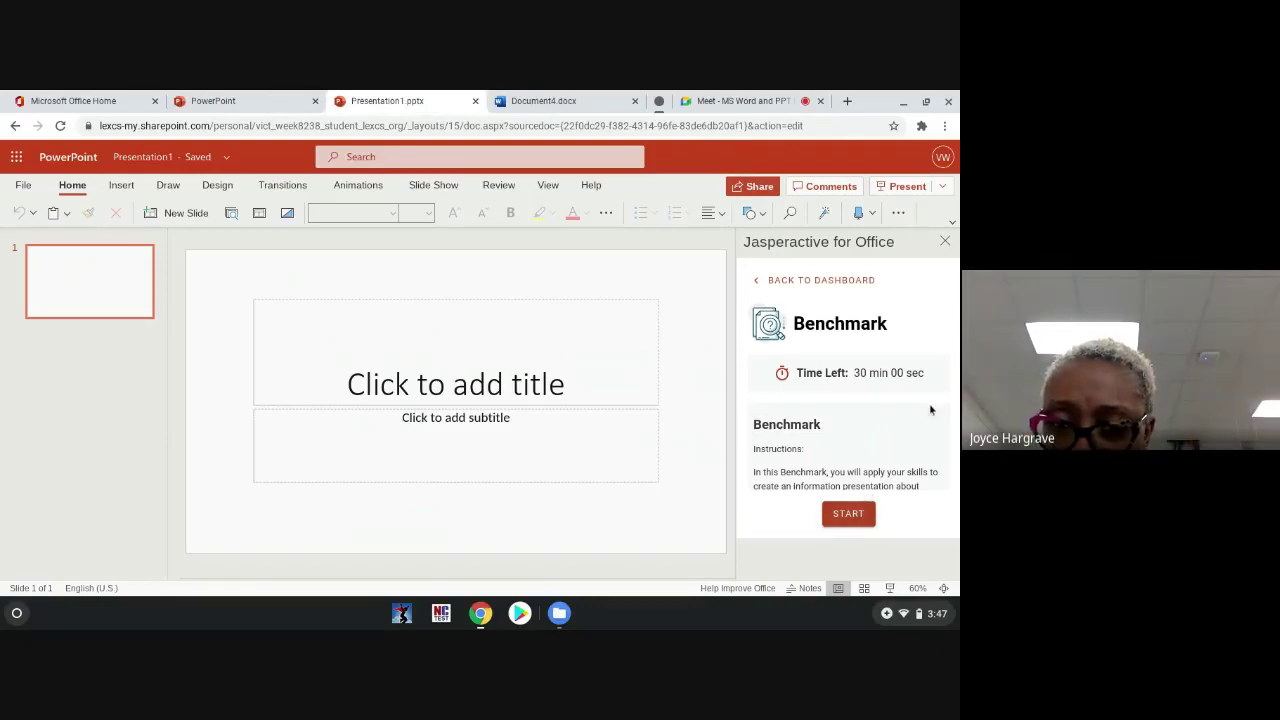
{"action": "left_click_drag", "start_coordinate": [945, 415], "coordinate": [948, 437]}
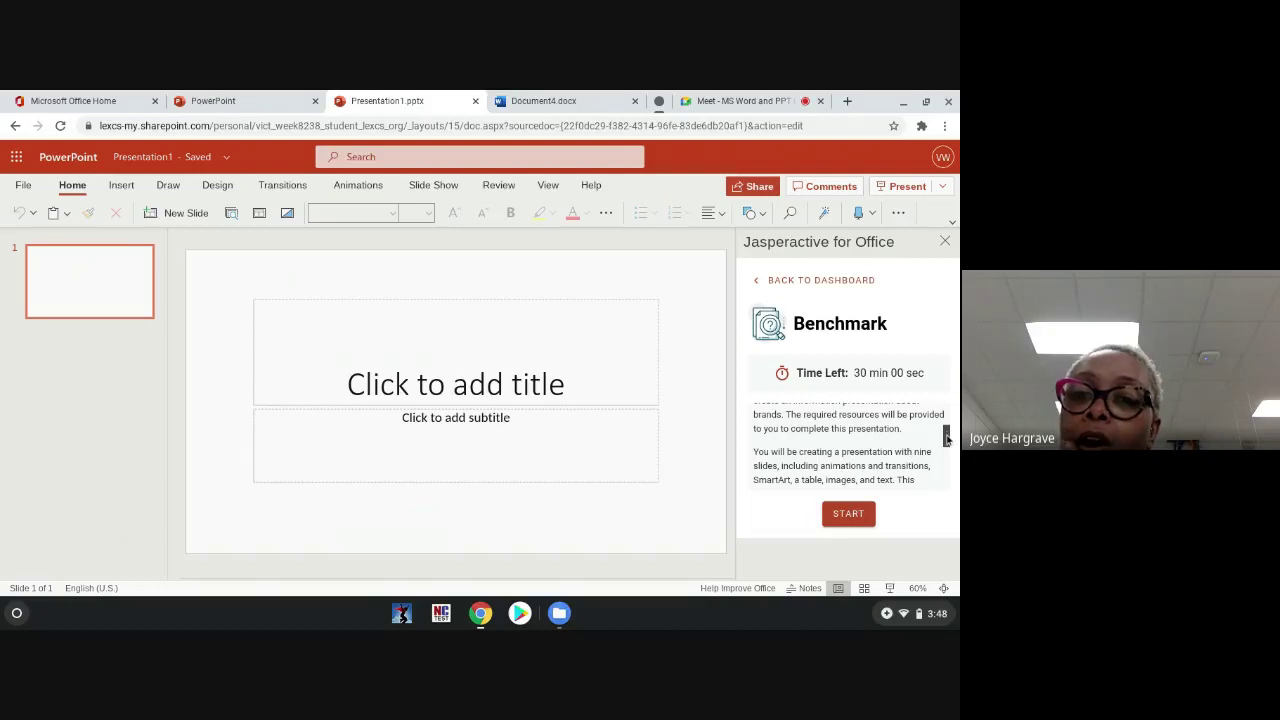
{"action": "mouse_move", "coordinate": [946, 441]}
{"action": "left_mouse_down"}
{"action": "mouse_move", "coordinate": [955, 473]}
{"action": "mouse_move", "coordinate": [948, 451]}
{"action": "left_mouse_up"}
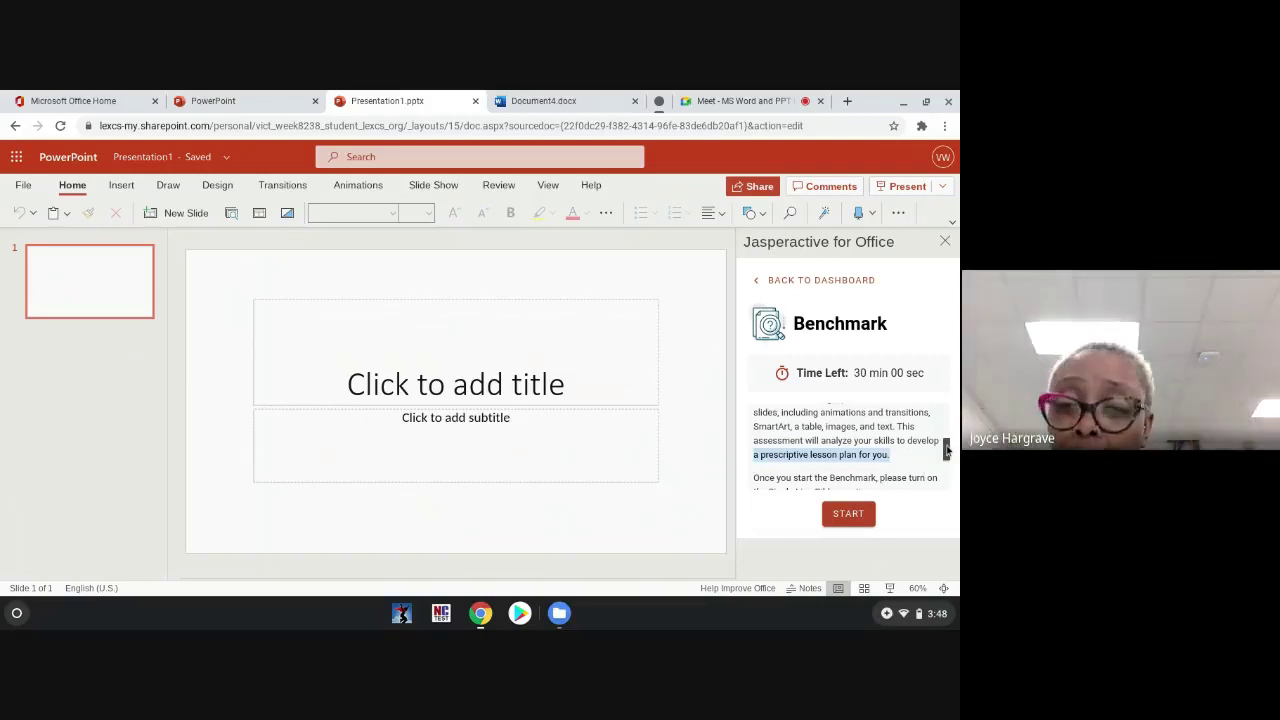
{"action": "scroll", "coordinate": [947, 453], "scroll_direction": "down", "scroll_amount": 1}
{"action": "left_click_drag", "start_coordinate": [947, 453], "coordinate": [948, 465]}
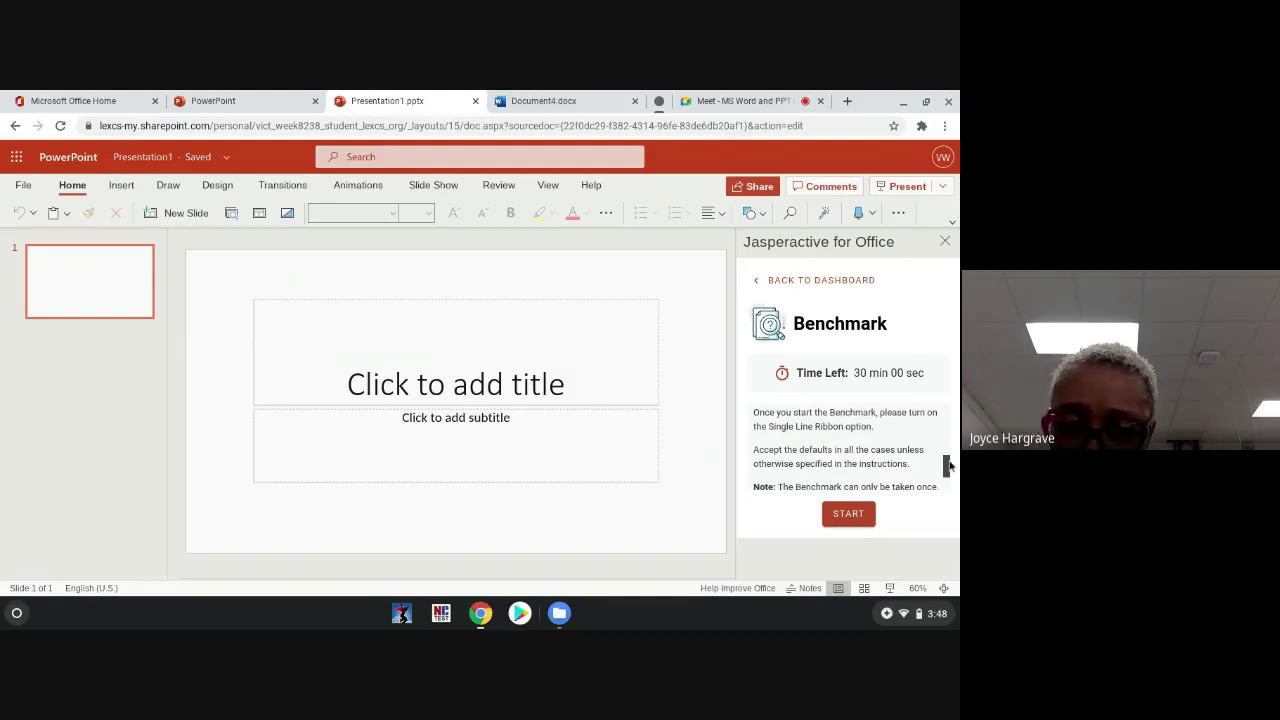
{"action": "left_click_drag", "start_coordinate": [949, 466], "coordinate": [949, 482]}
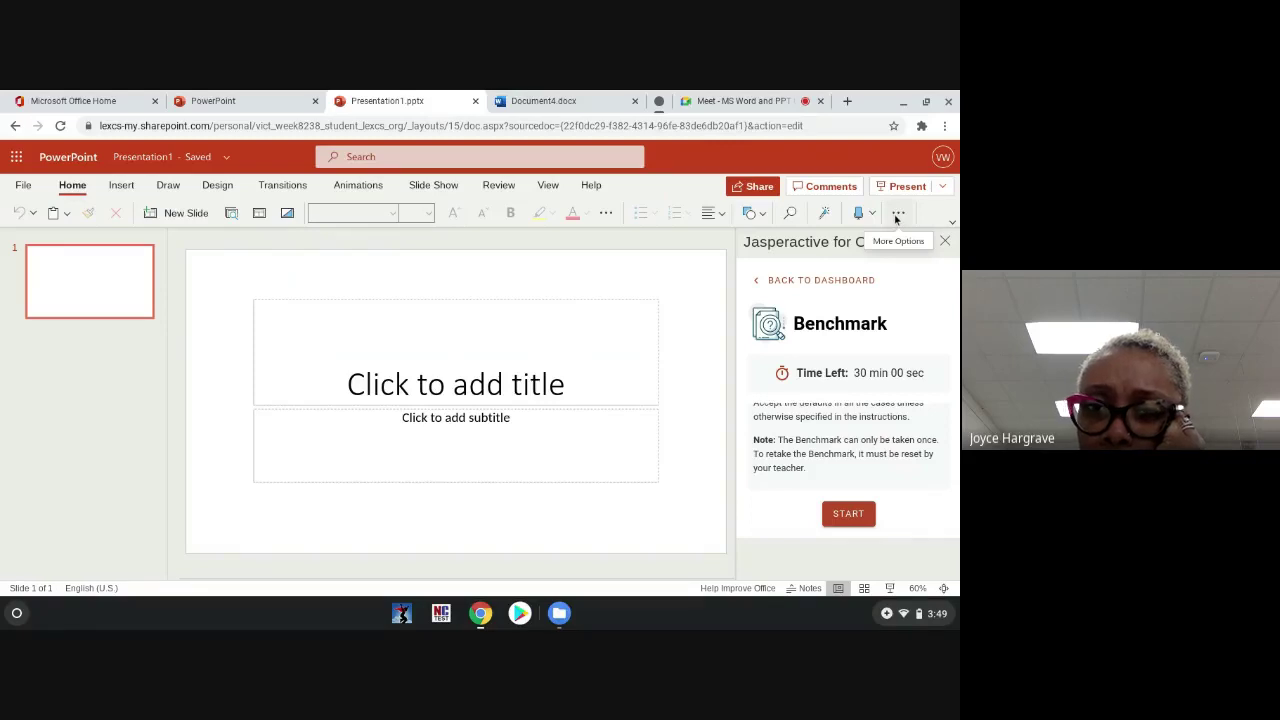
{"action": "left_click", "coordinate": [897, 214]}
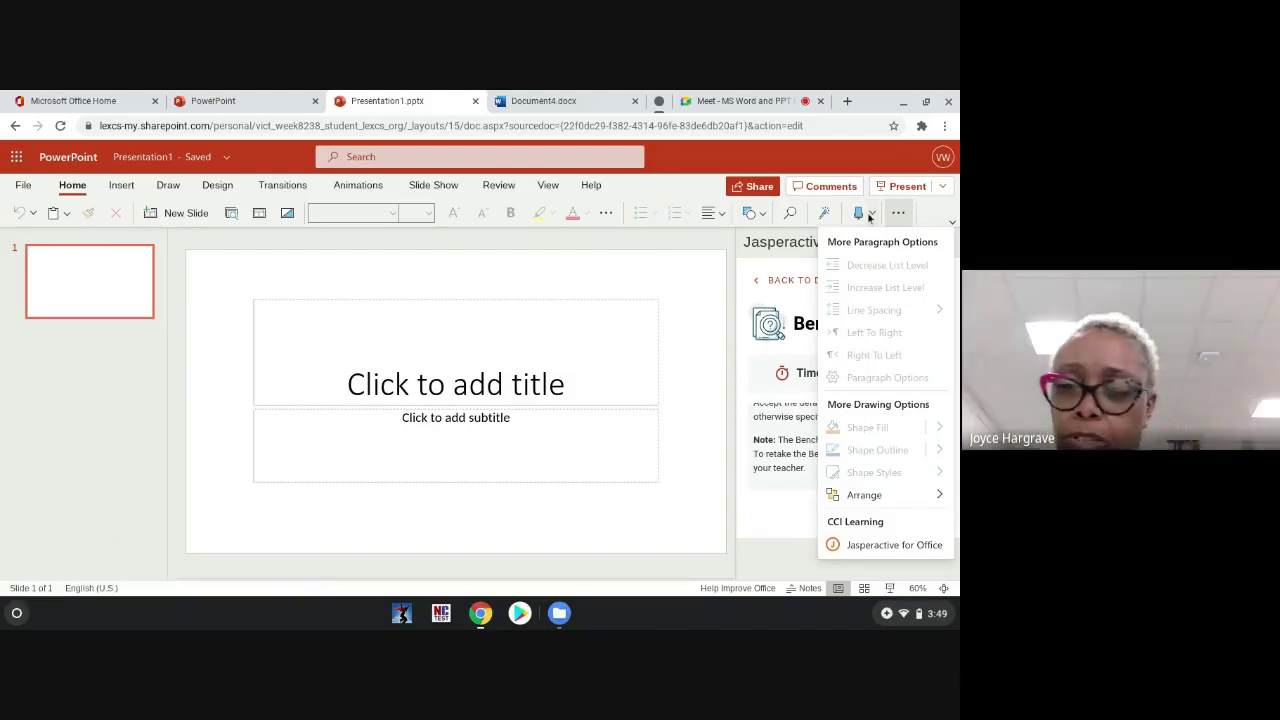
{"action": "left_click", "coordinate": [870, 214]}
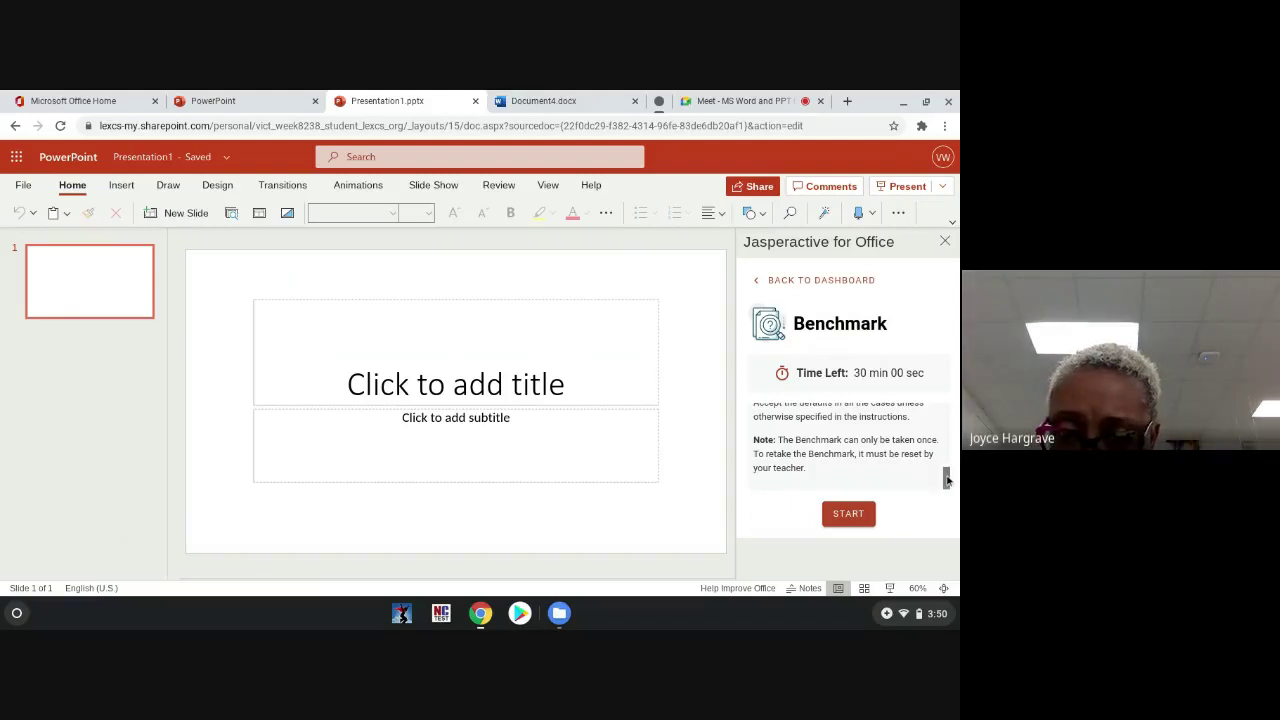
{"action": "mouse_move", "coordinate": [947, 480]}
{"action": "left_mouse_down"}
{"action": "mouse_move", "coordinate": [943, 434]}
{"action": "mouse_move", "coordinate": [957, 474]}
{"action": "left_mouse_up"}
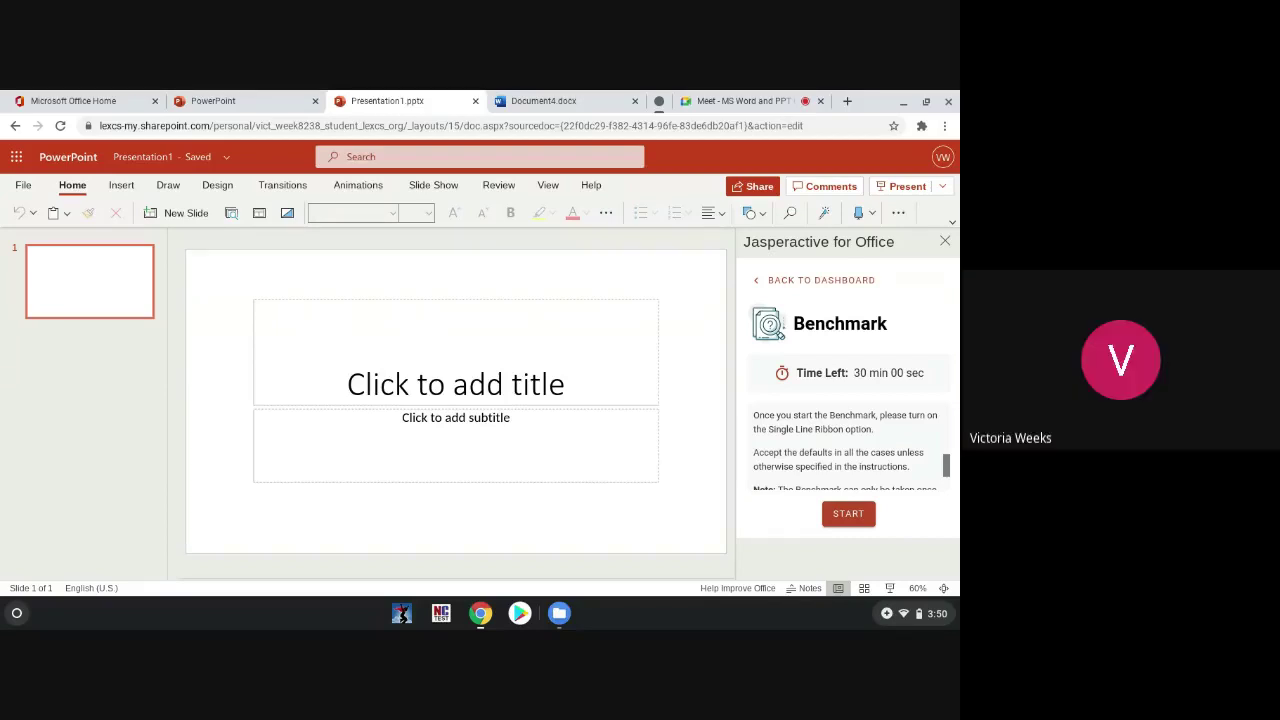
Step: Stop presenting the screen to the Google Meet class call
{"action": "left_click", "coordinate": [786, 96]}
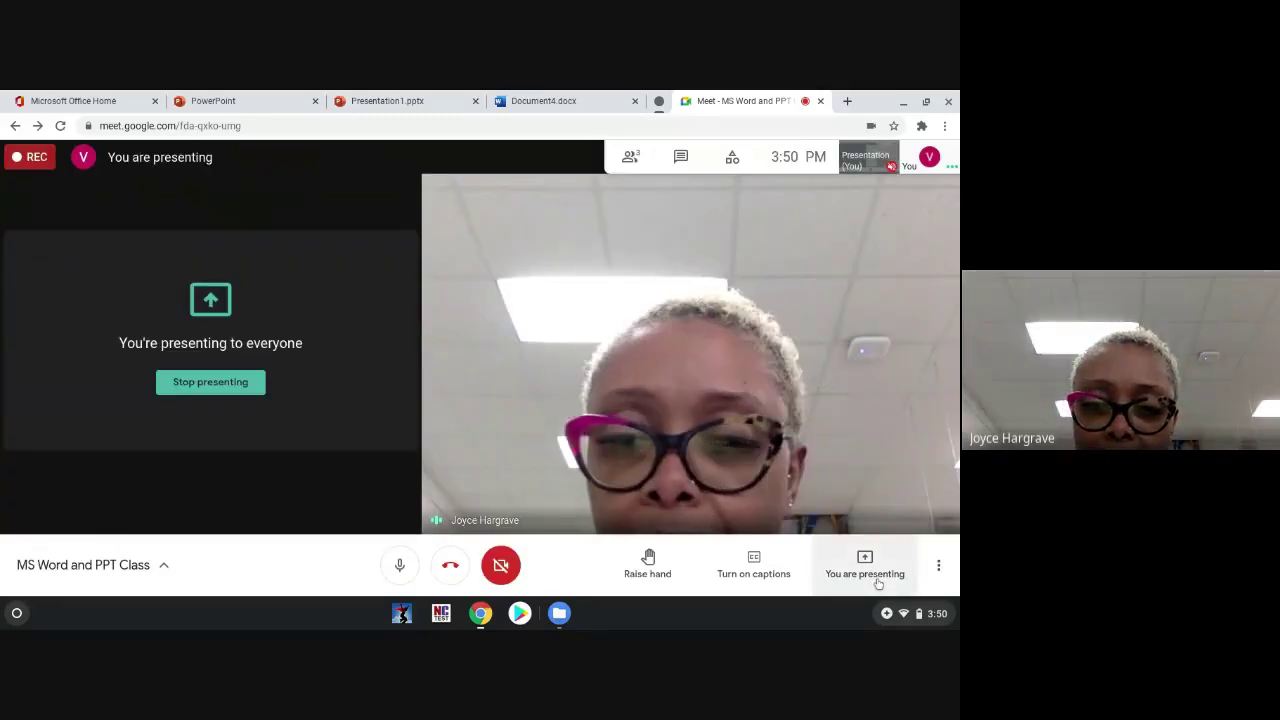
{"action": "left_click", "coordinate": [878, 583]}
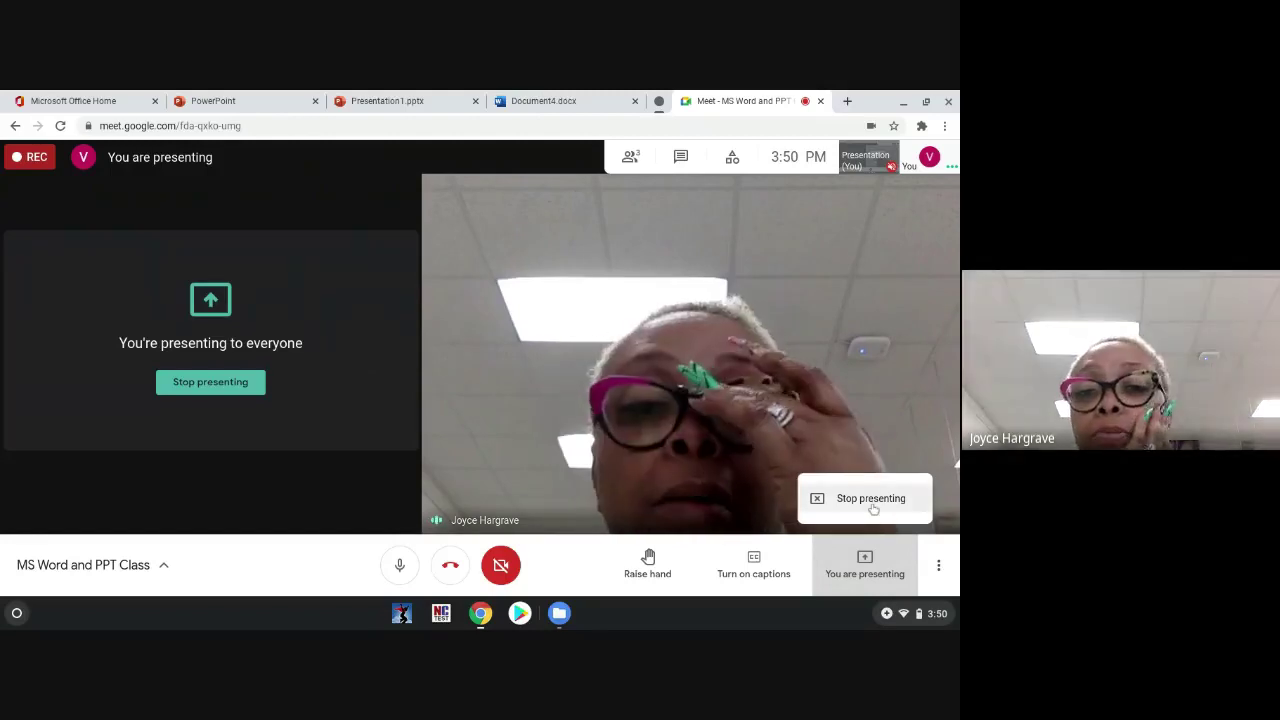
{"action": "left_click", "coordinate": [871, 498]}
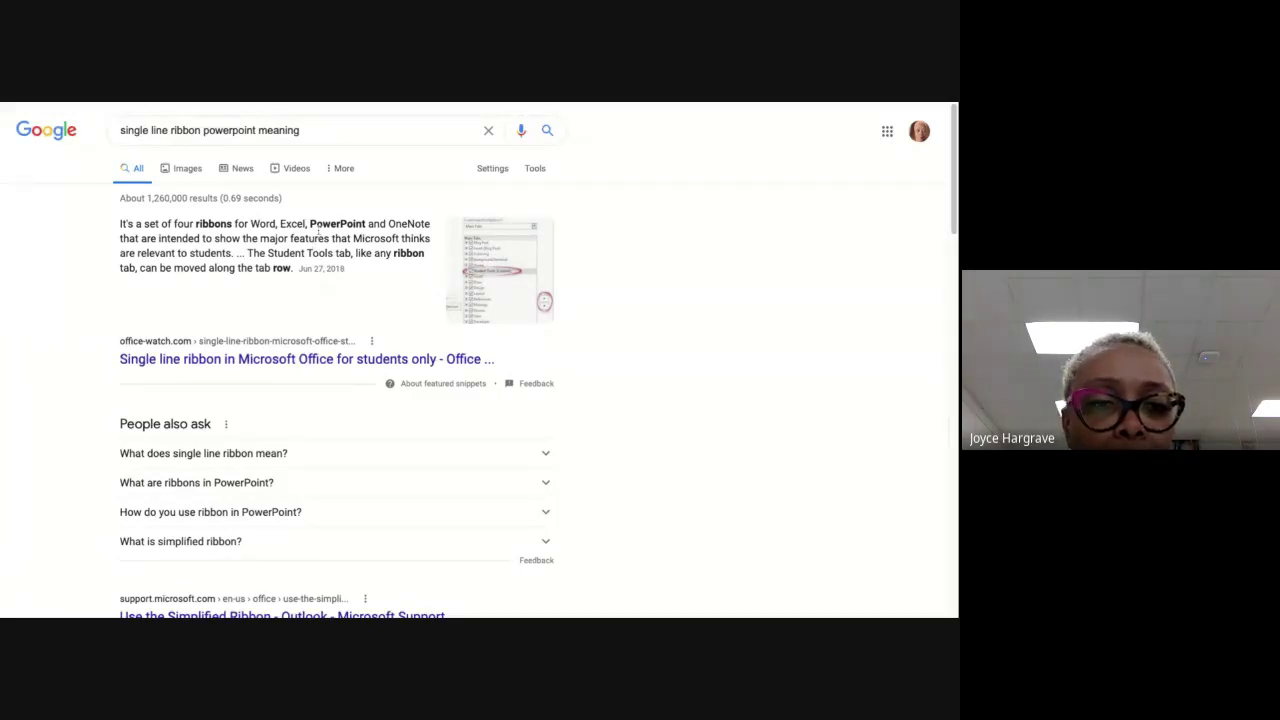
Step: Skim the Office Watch article, go back, and expand 'What are ribbons in PowerPoint?'
{"action": "left_click", "coordinate": [300, 359]}
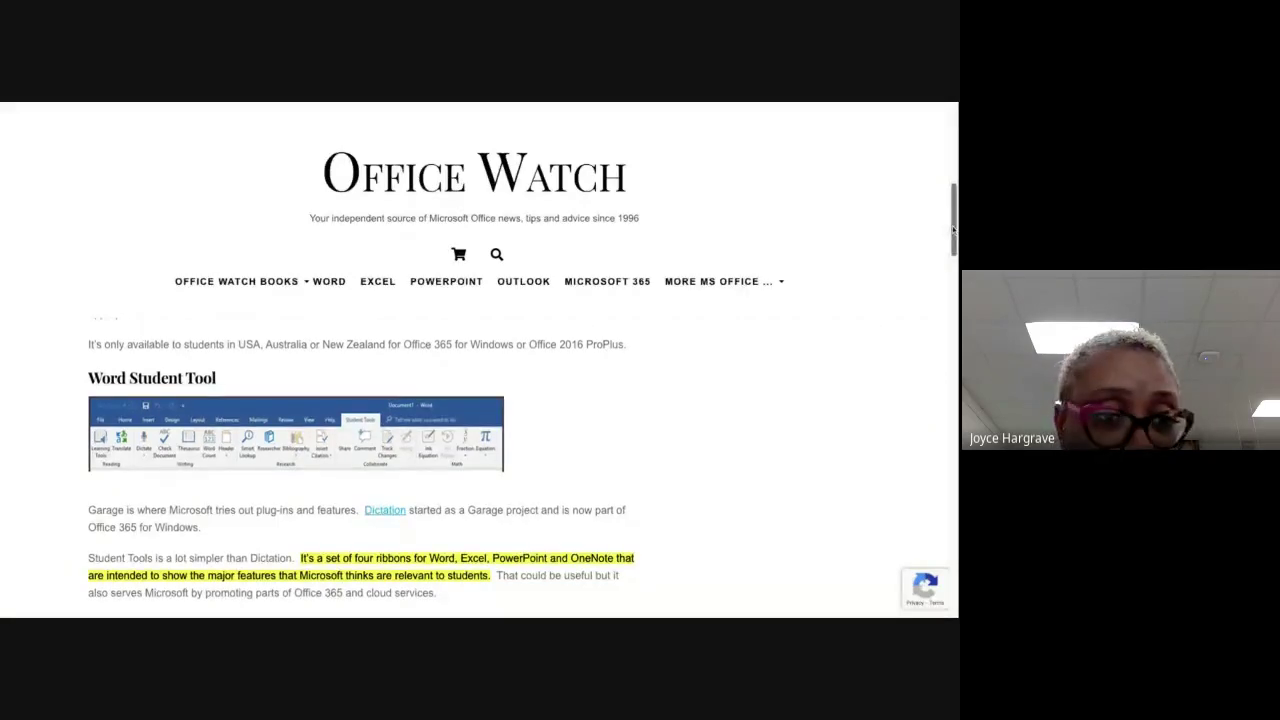
{"action": "scroll", "coordinate": [953, 230], "scroll_direction": "down", "scroll_amount": 1}
{"action": "scroll", "coordinate": [953, 230], "scroll_direction": "down", "scroll_amount": 8}
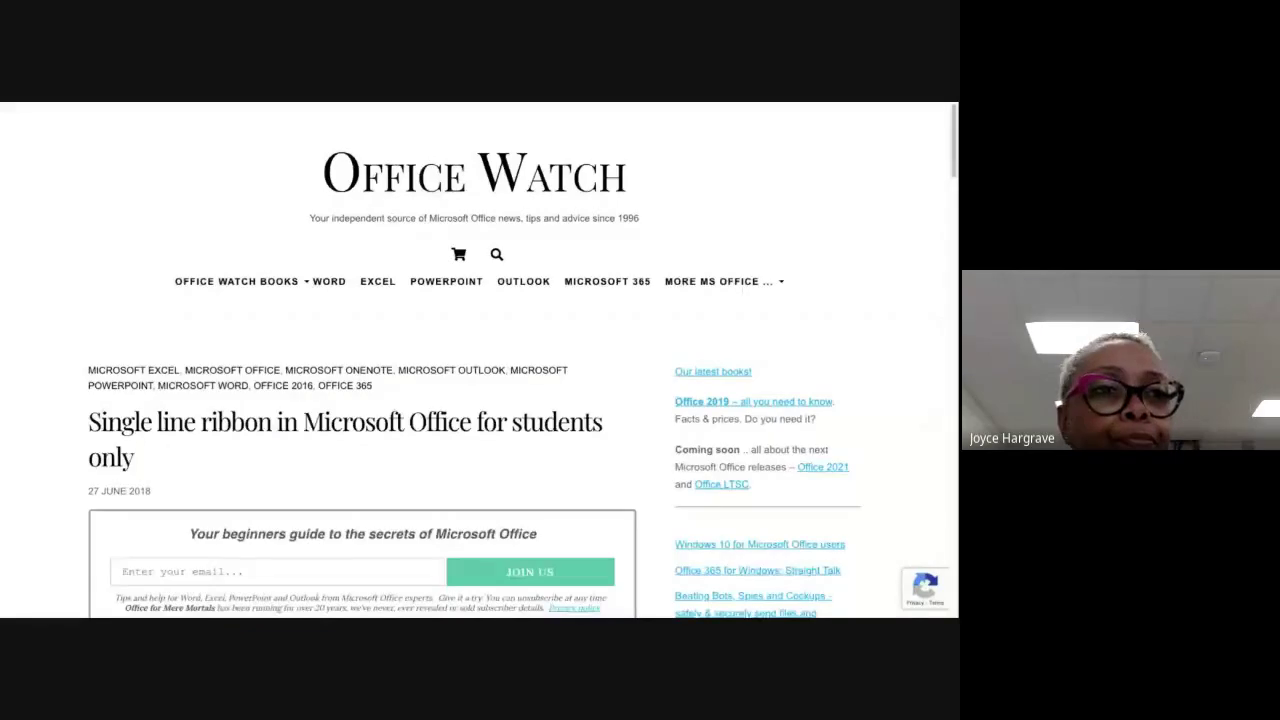
{"action": "key", "text": "alt+Left"}
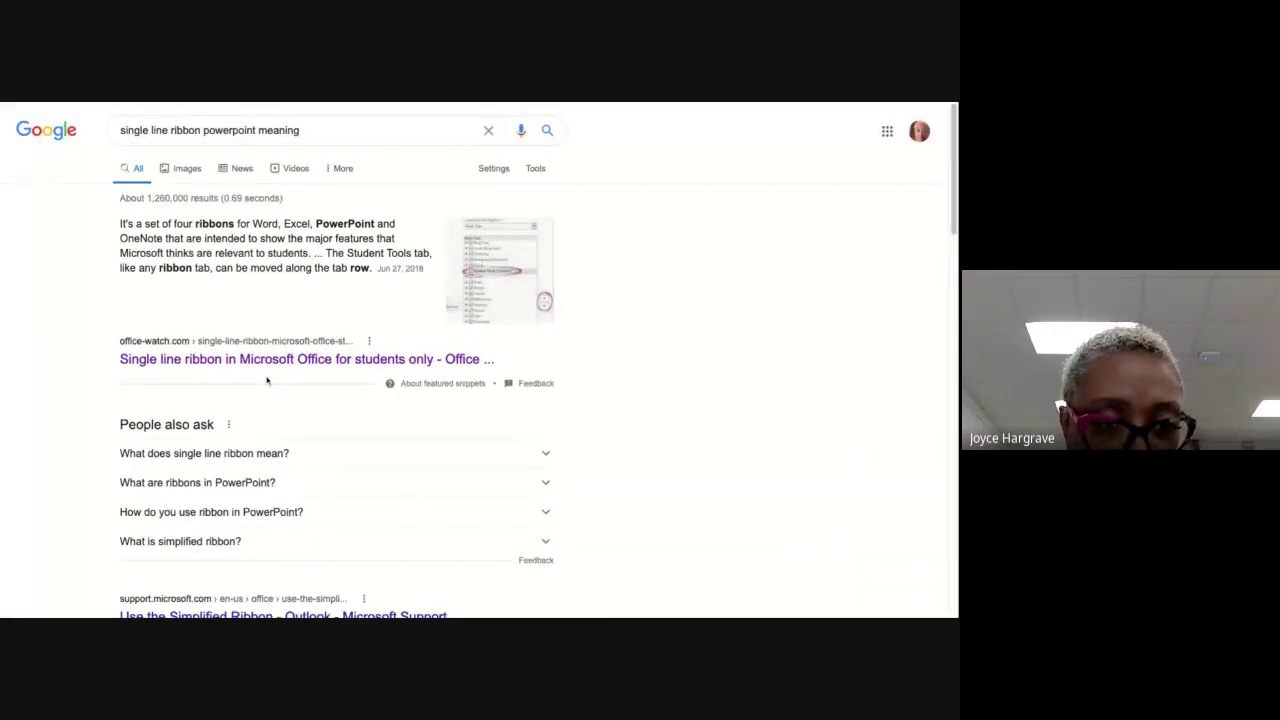
{"action": "scroll", "coordinate": [270, 380], "scroll_direction": "down", "scroll_amount": 1}
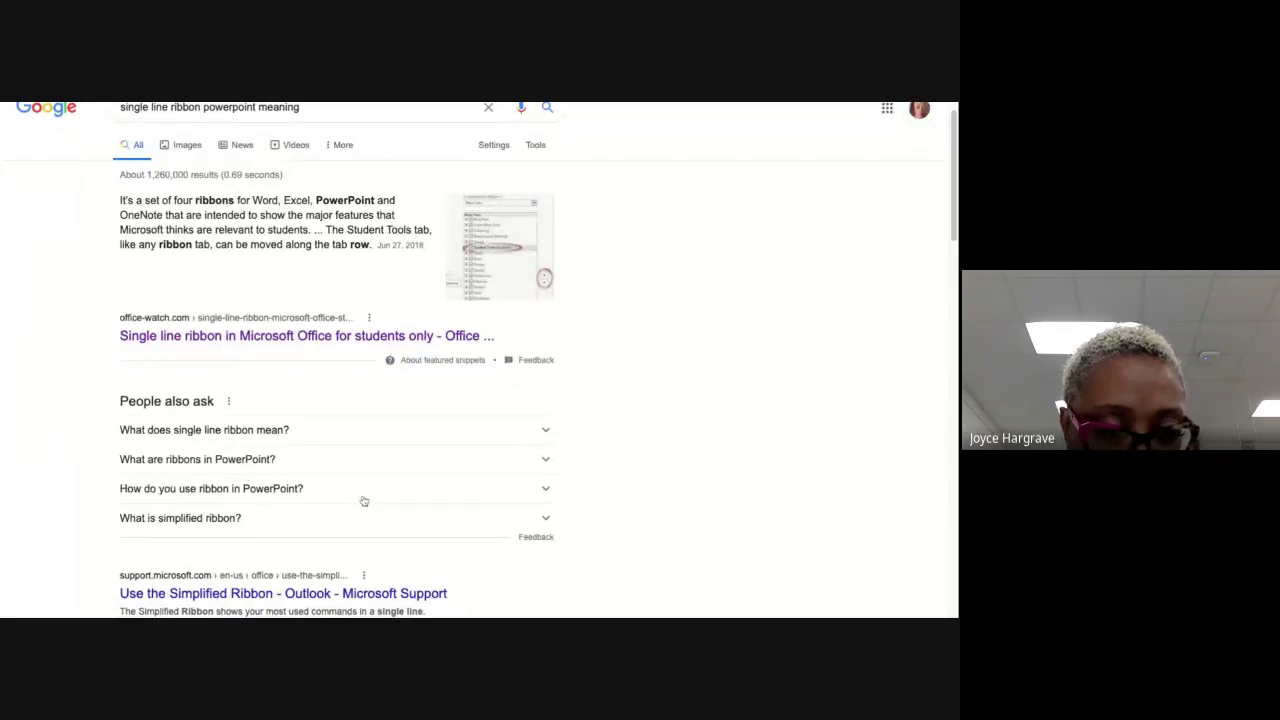
{"action": "left_click", "coordinate": [549, 458]}
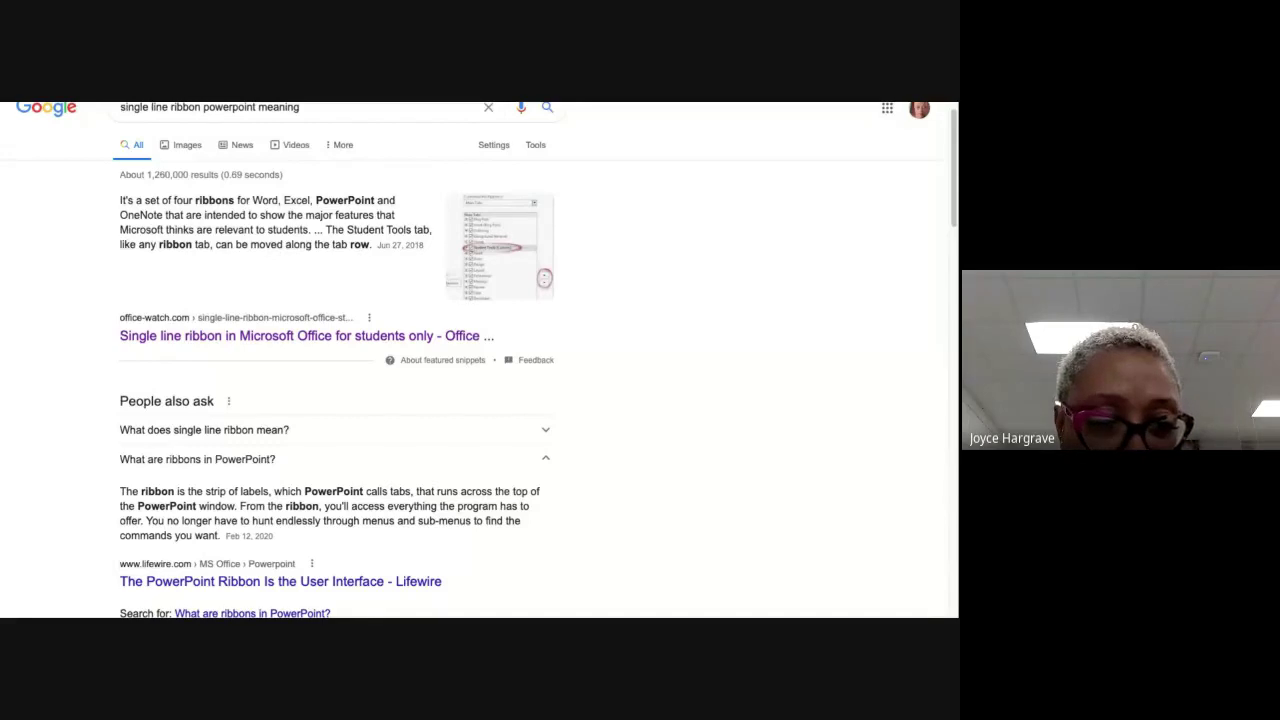
Step: Open Lifewire's ribbon article and read down to its Using the Ribbon section
{"action": "left_click", "coordinate": [244, 583]}
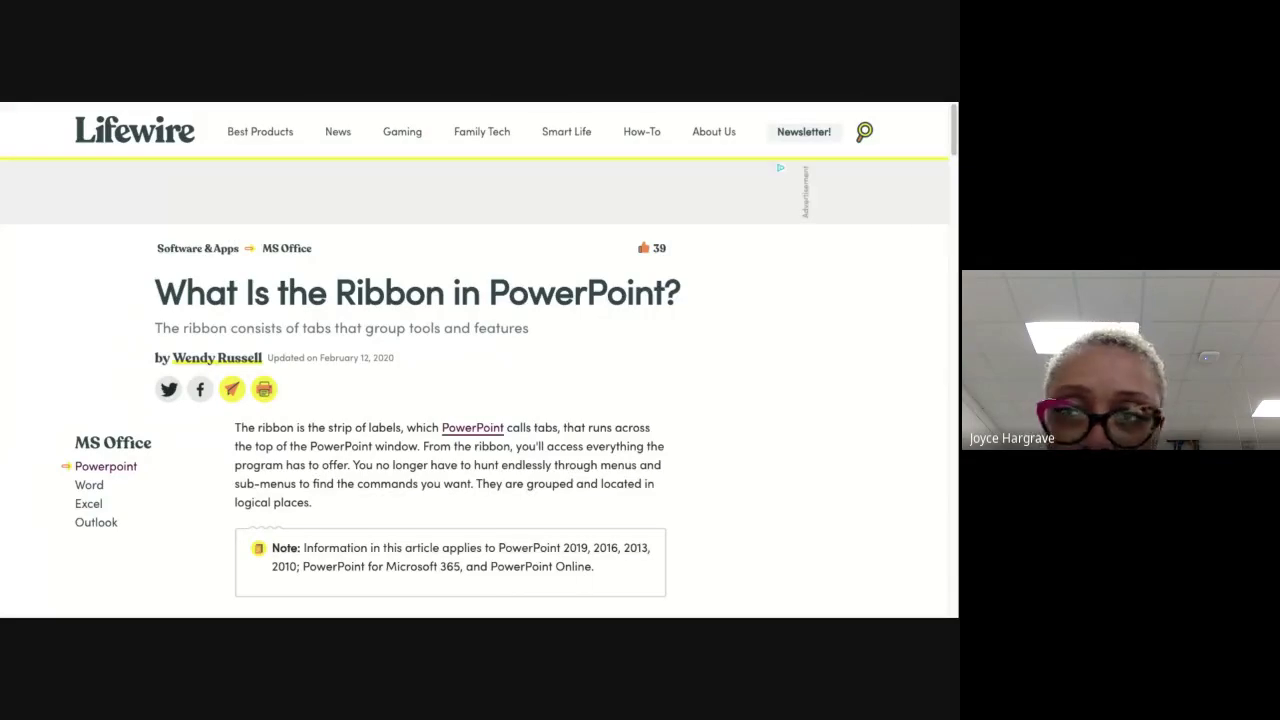
{"action": "scroll", "coordinate": [953, 112], "scroll_direction": "down", "scroll_amount": 1}
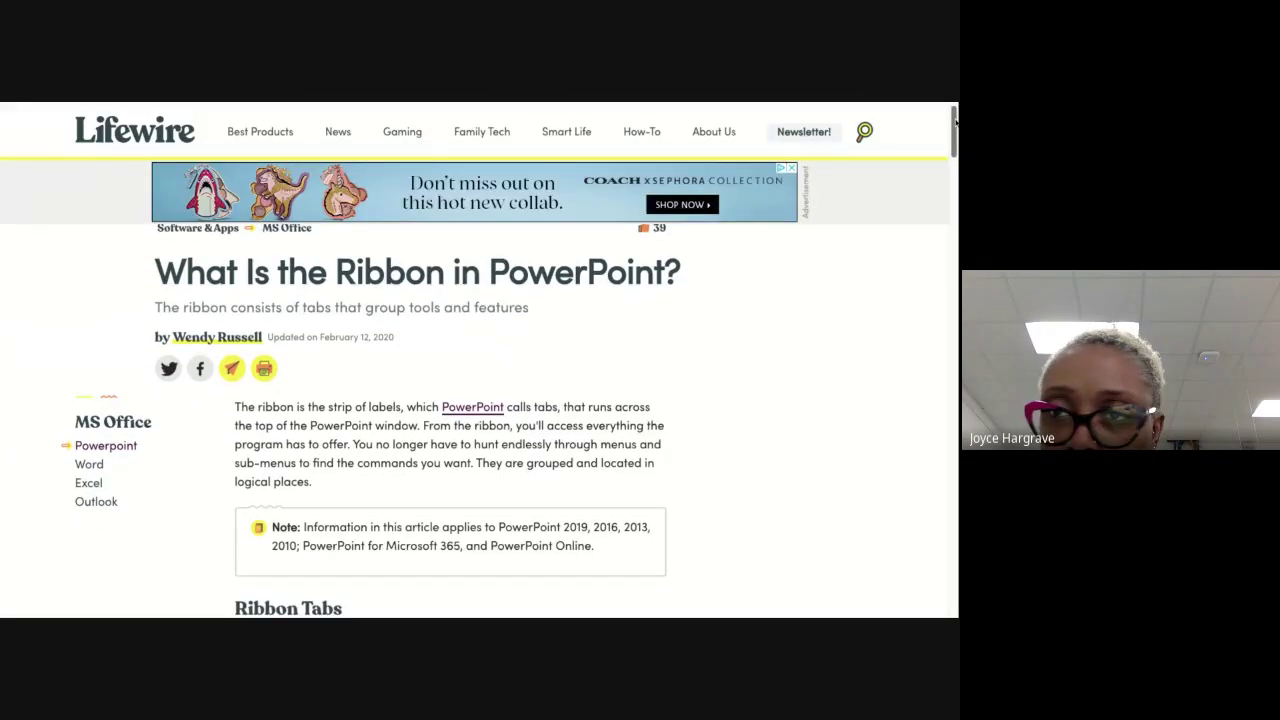
{"action": "scroll", "coordinate": [955, 120], "scroll_direction": "down", "scroll_amount": 2}
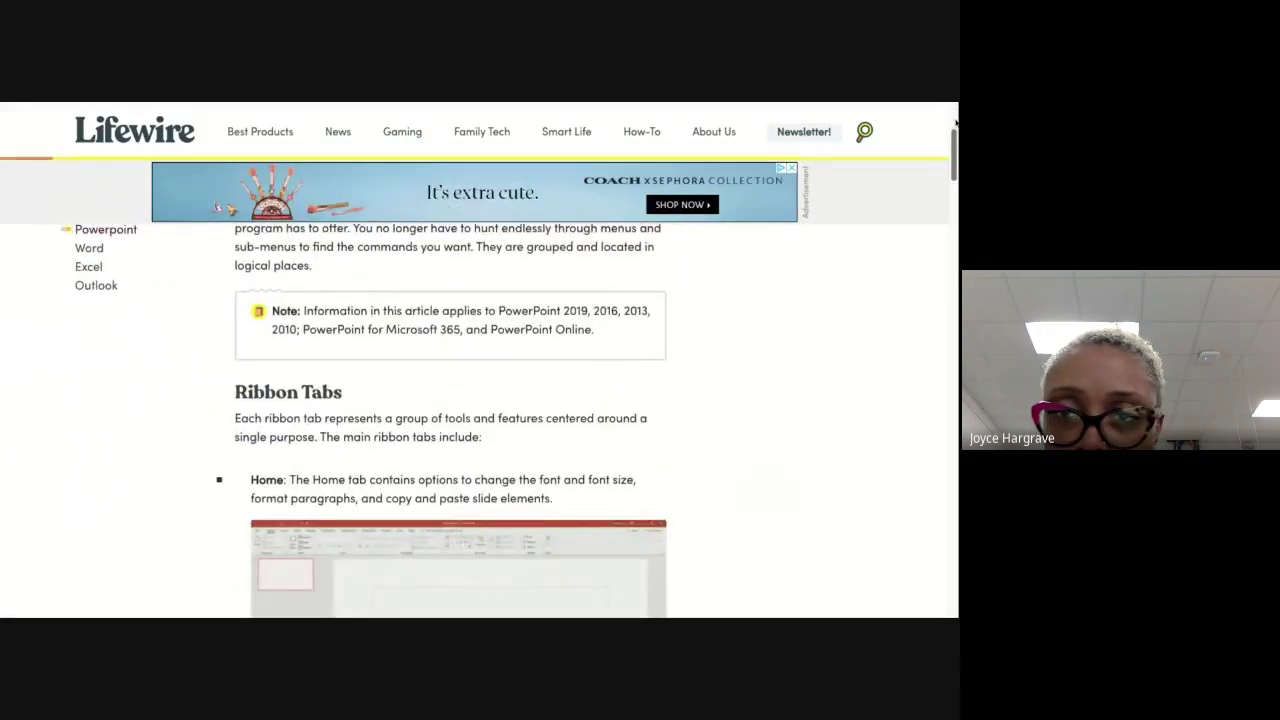
{"action": "scroll", "coordinate": [955, 122], "scroll_direction": "down", "scroll_amount": 2}
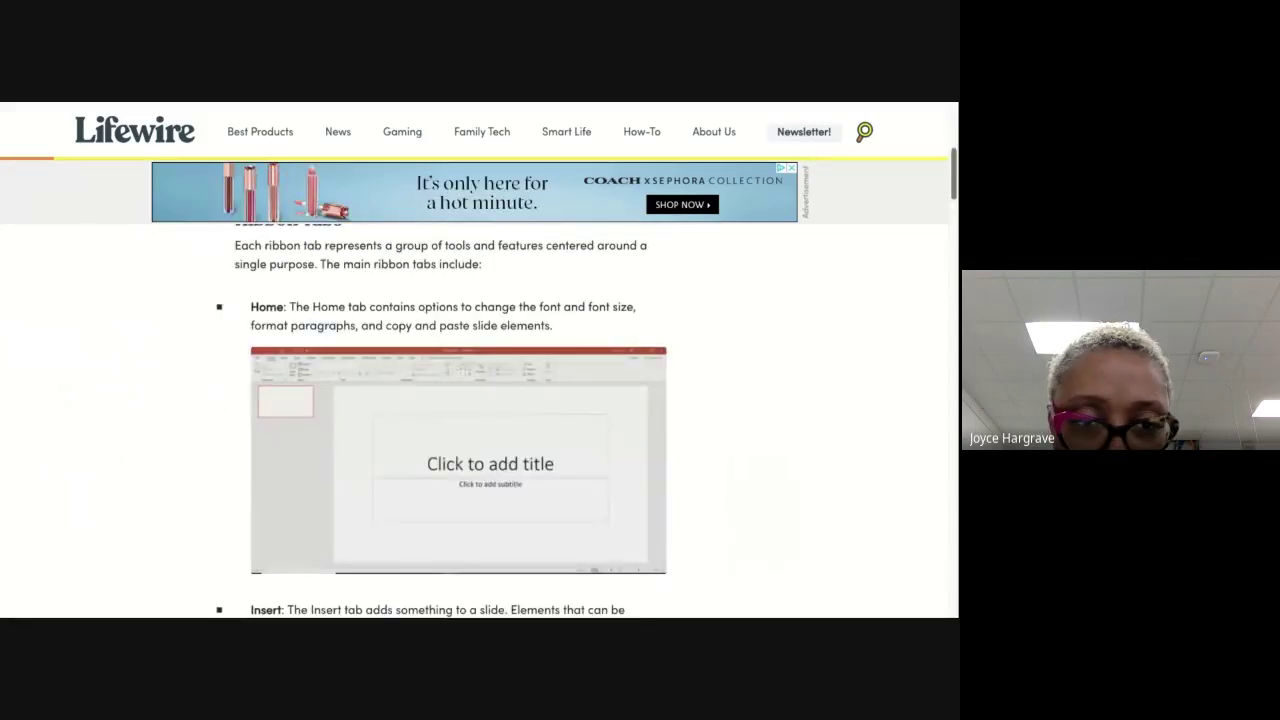
{"action": "scroll", "coordinate": [474, 390], "scroll_direction": "down", "scroll_amount": 3}
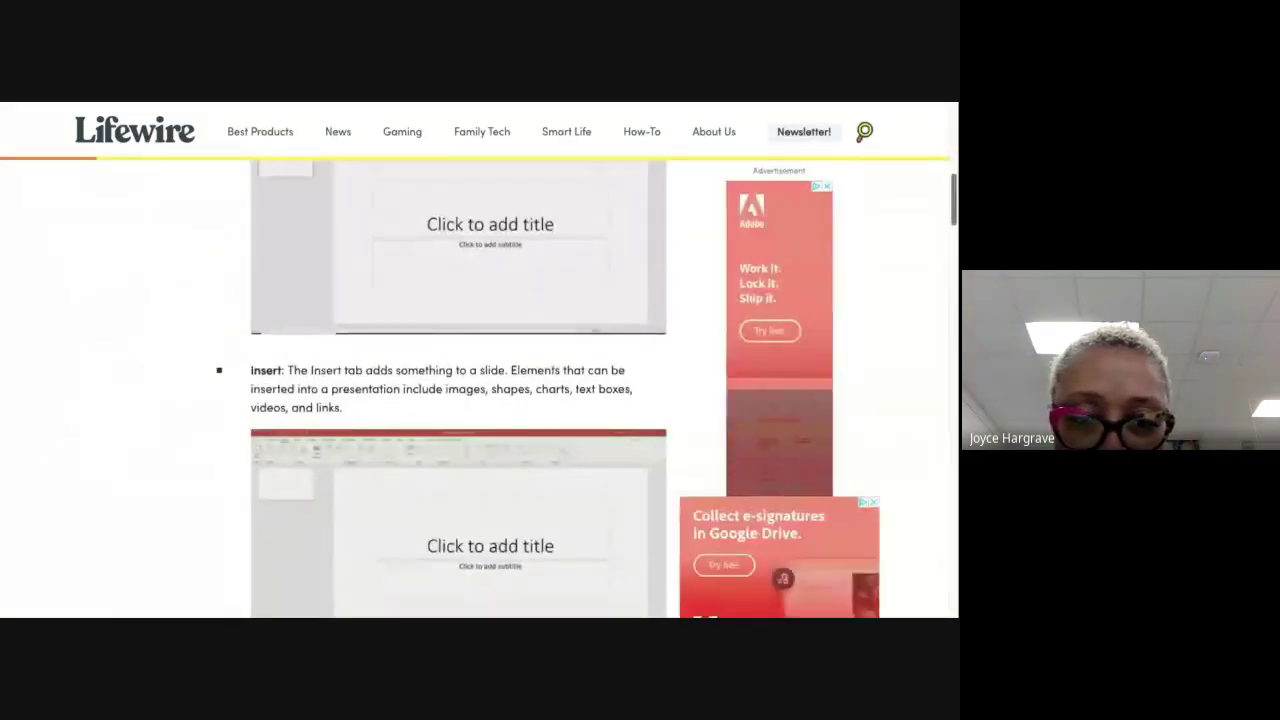
{"action": "scroll", "coordinate": [474, 390], "scroll_direction": "down", "scroll_amount": 2}
{"action": "scroll", "coordinate": [474, 390], "scroll_direction": "down", "scroll_amount": 3}
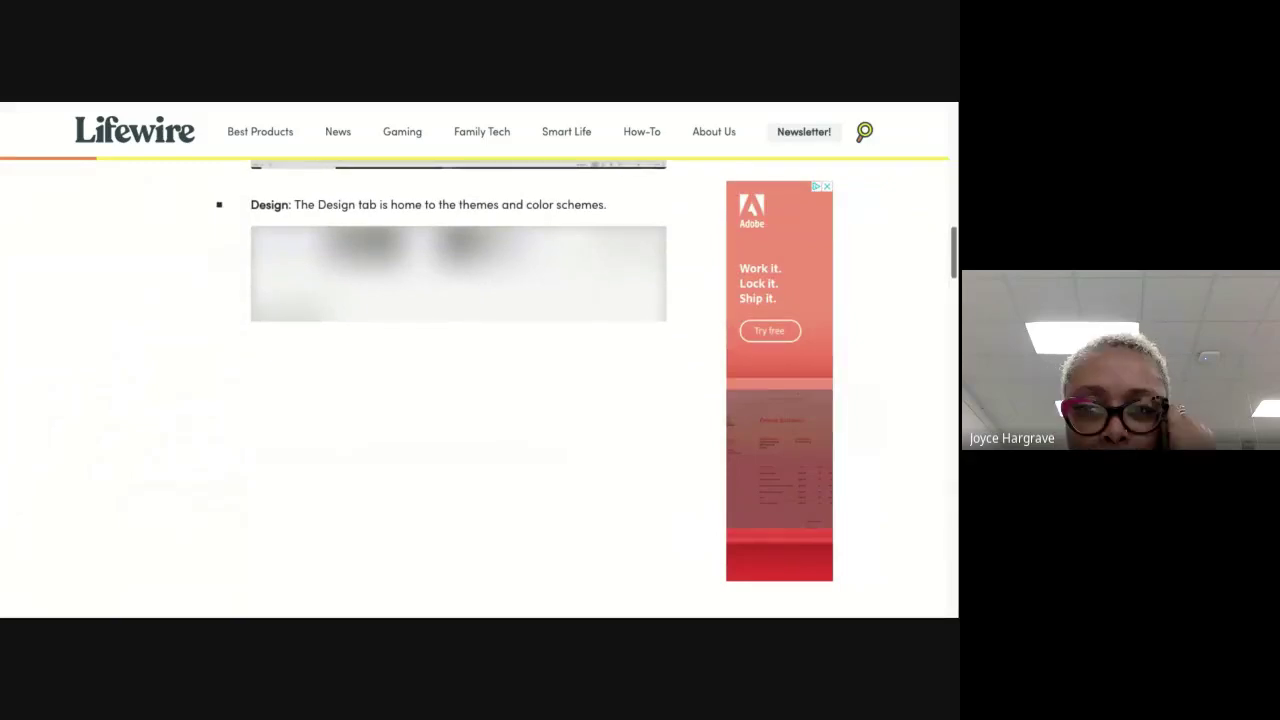
{"action": "scroll", "coordinate": [474, 390], "scroll_direction": "down", "scroll_amount": 3}
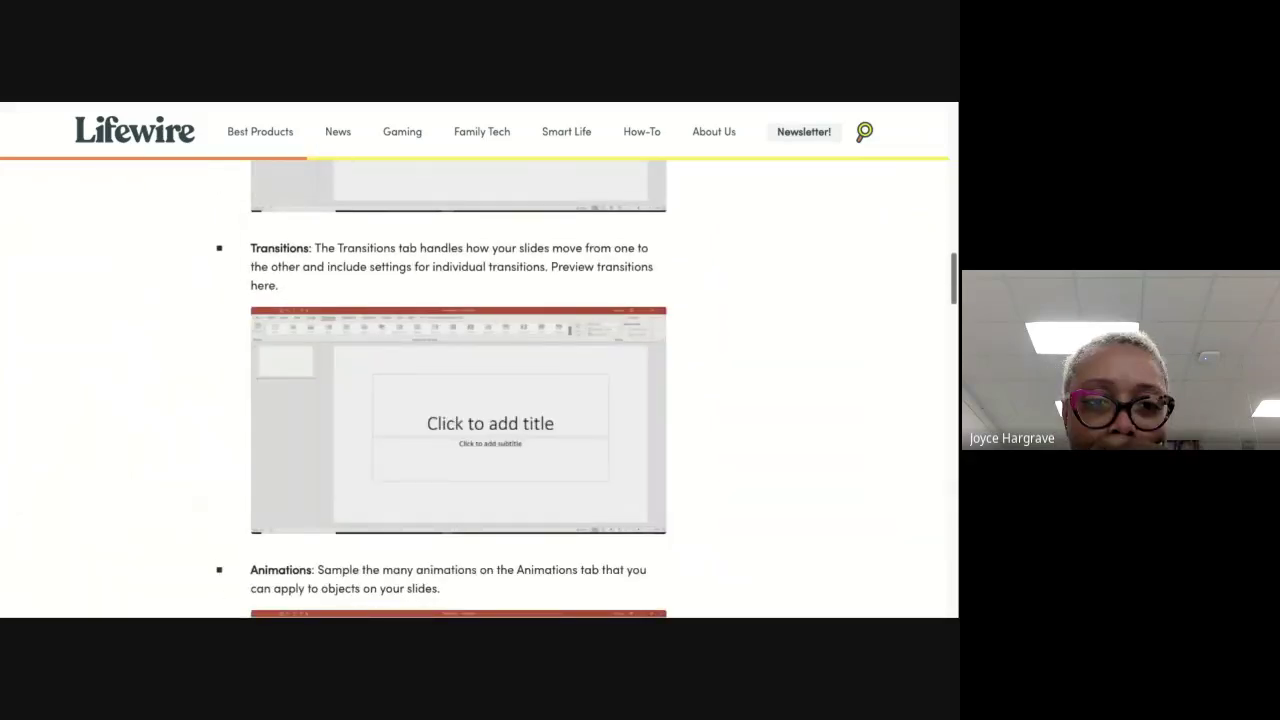
{"action": "scroll", "coordinate": [474, 390], "scroll_direction": "down", "scroll_amount": 3}
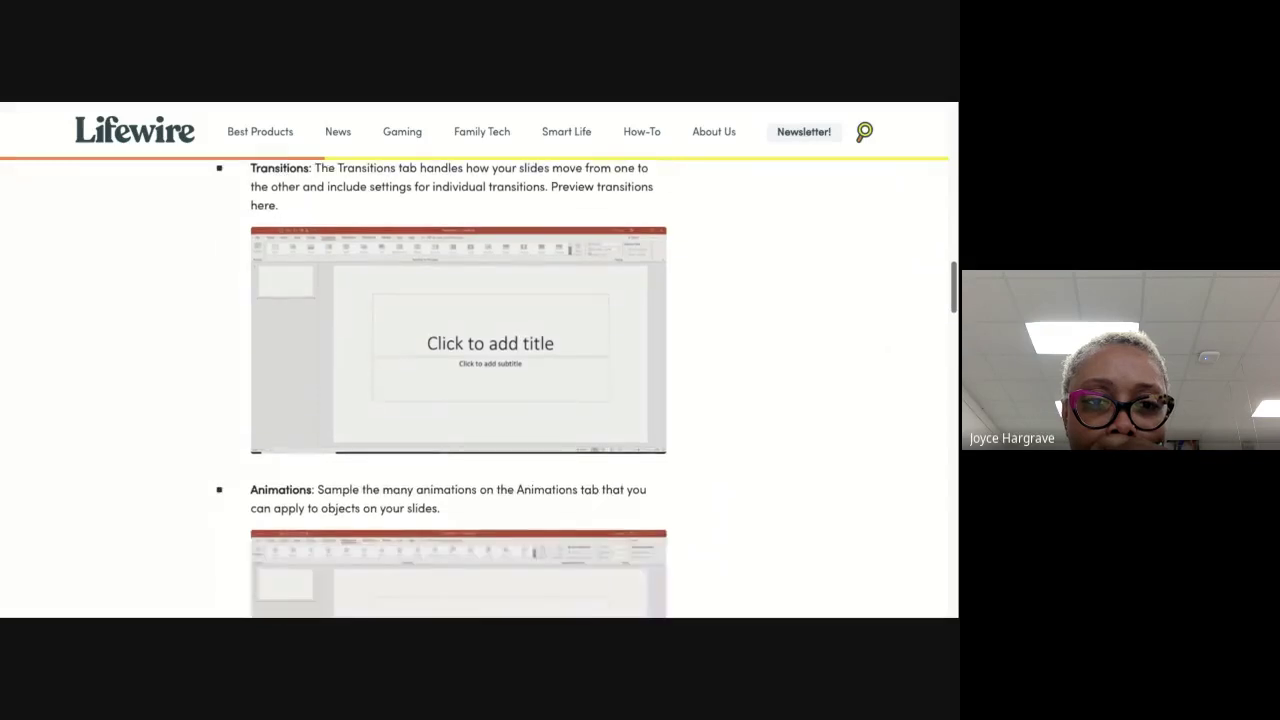
{"action": "scroll", "coordinate": [442, 390], "scroll_direction": "down", "scroll_amount": 3}
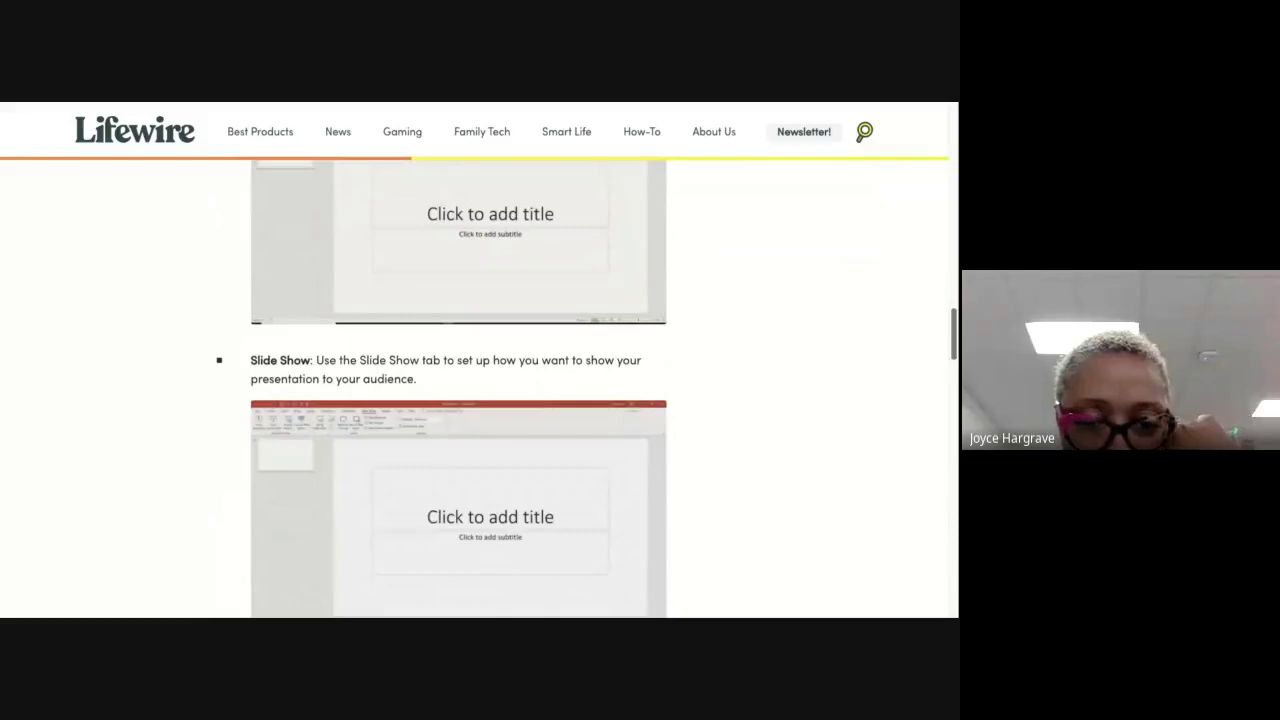
{"action": "scroll", "coordinate": [458, 390], "scroll_direction": "down", "scroll_amount": 6}
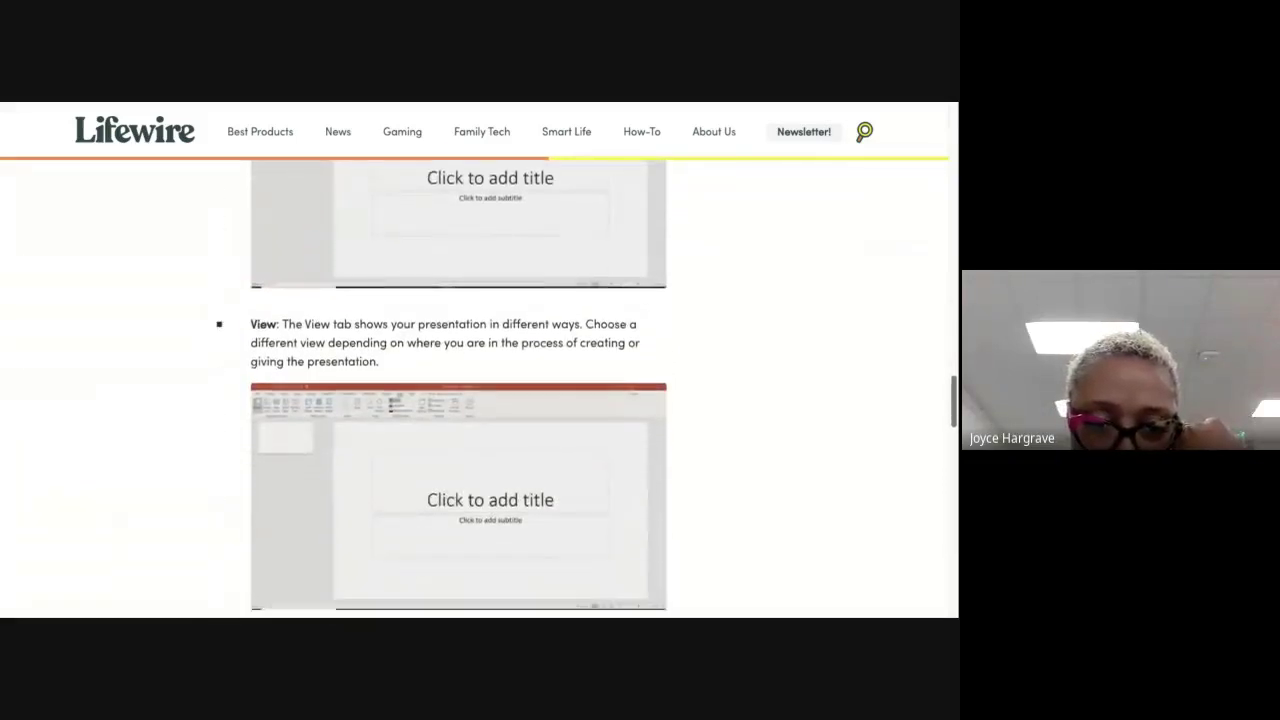
{"action": "scroll", "coordinate": [458, 390], "scroll_direction": "down", "scroll_amount": 3}
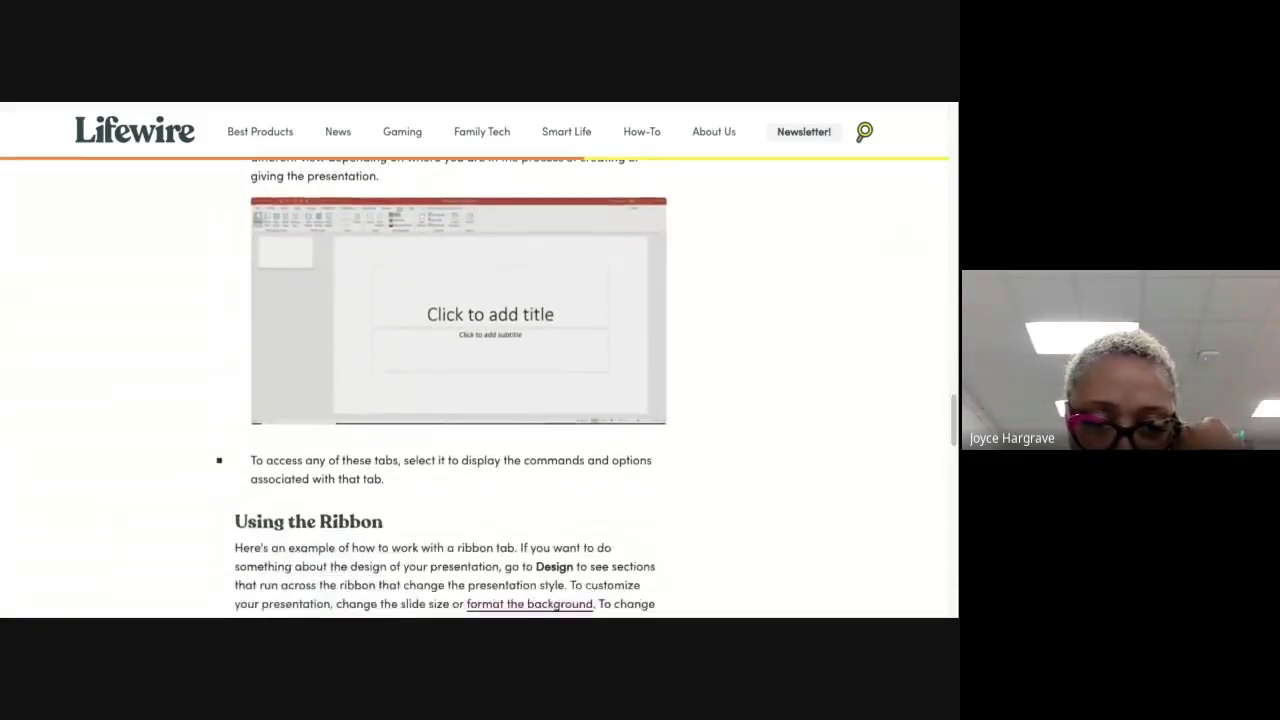
{"action": "scroll", "coordinate": [710, 404], "scroll_direction": "down", "scroll_amount": 1}
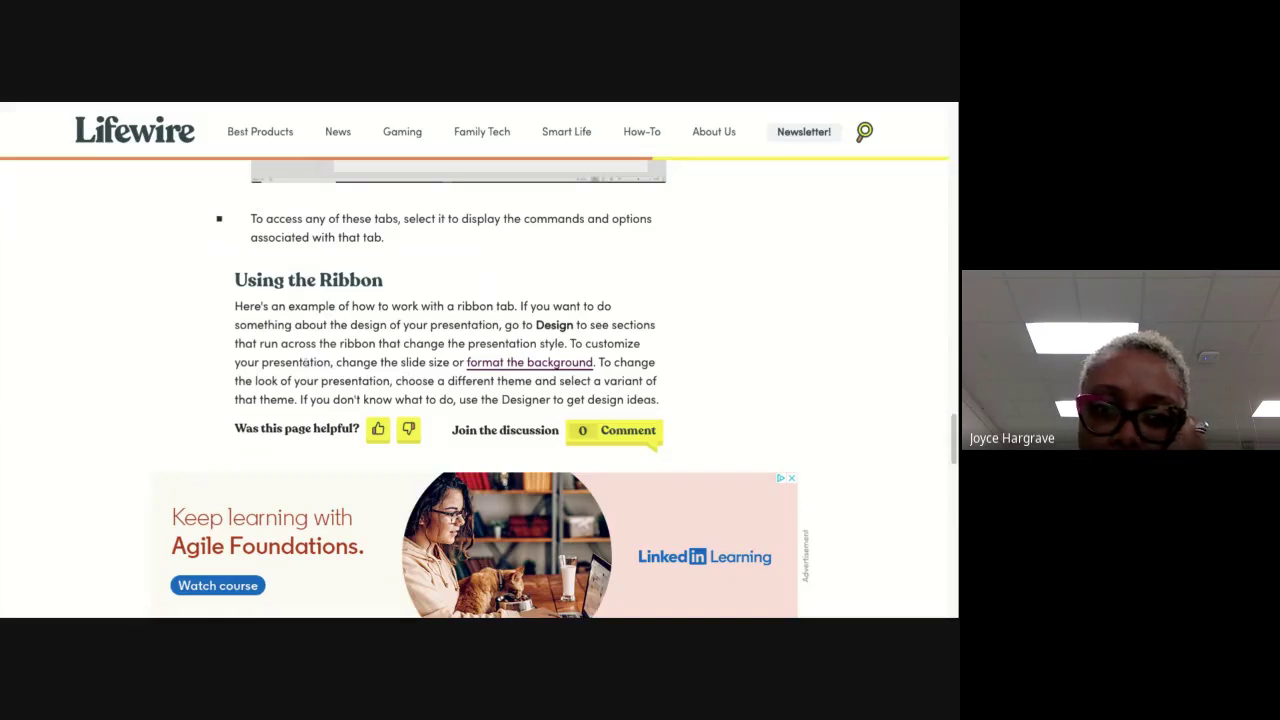
{"action": "scroll", "coordinate": [300, 350], "scroll_direction": "down", "scroll_amount": 3}
{"action": "scroll", "coordinate": [283, 330], "scroll_direction": "down", "scroll_amount": 1}
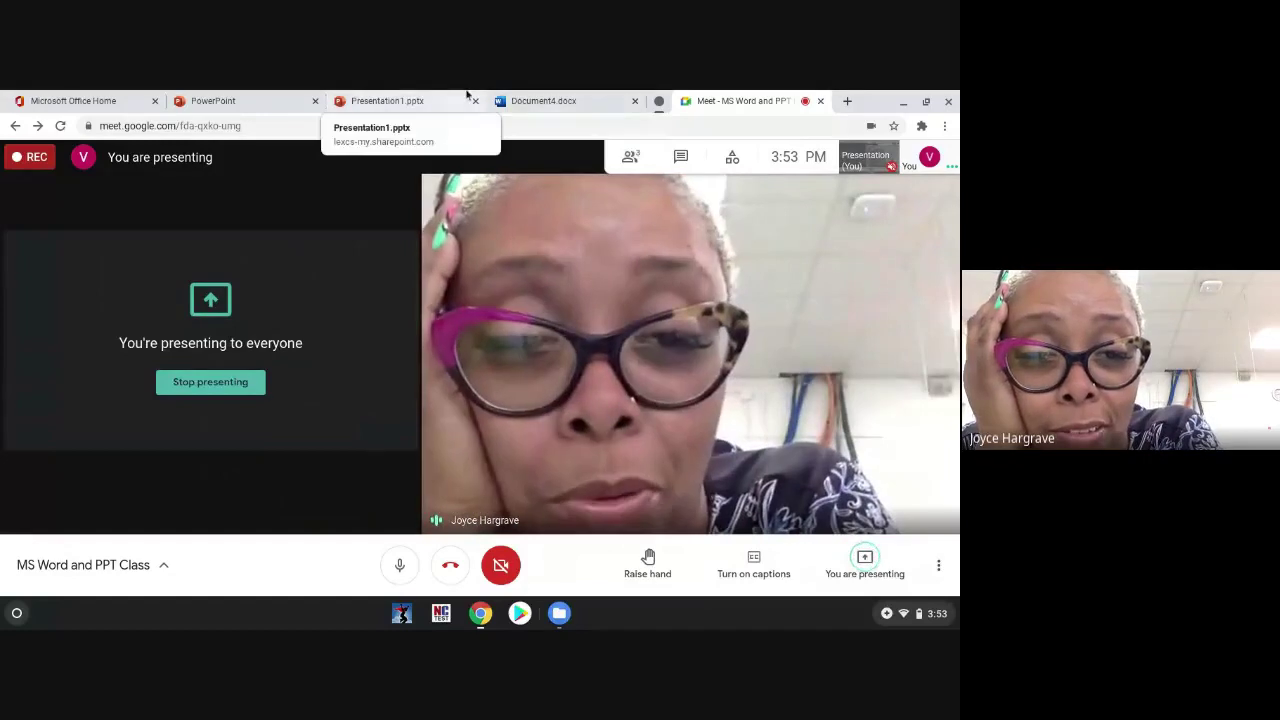
Step: Switch to Presentation1 and try to start the Jasperactive Benchmark
{"action": "left_click", "coordinate": [467, 95]}
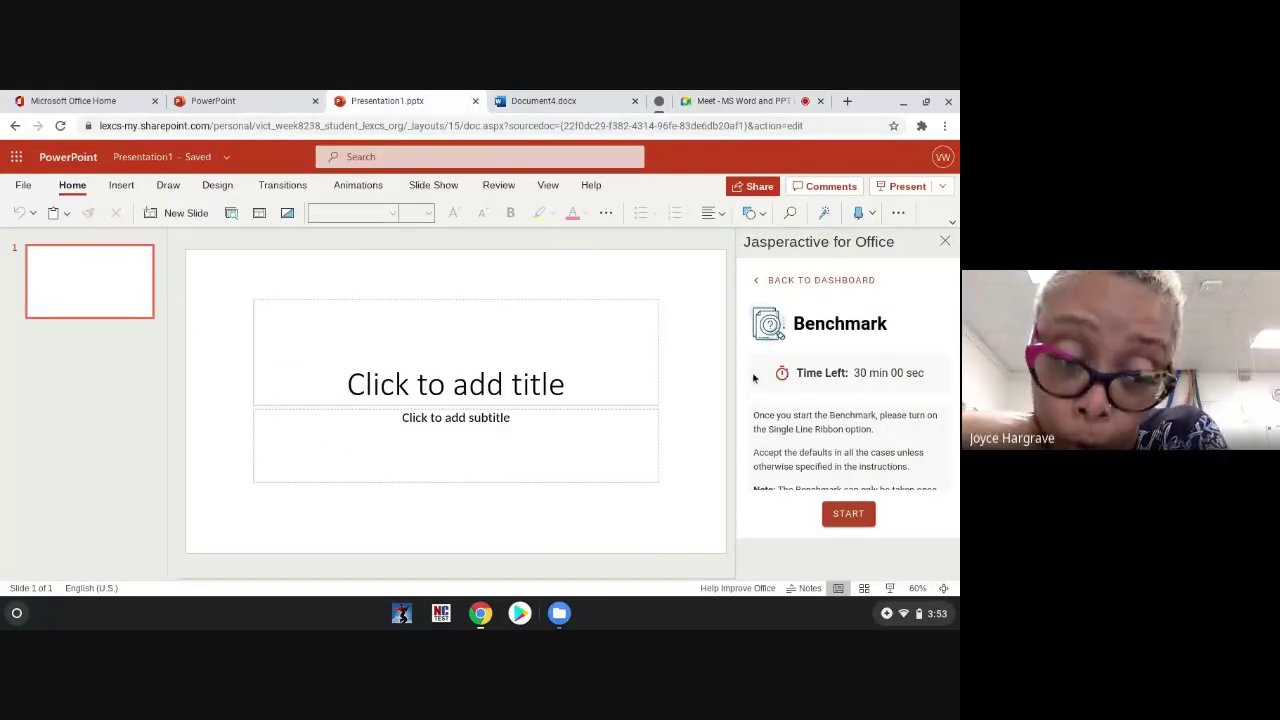
{"action": "left_click", "coordinate": [846, 513]}
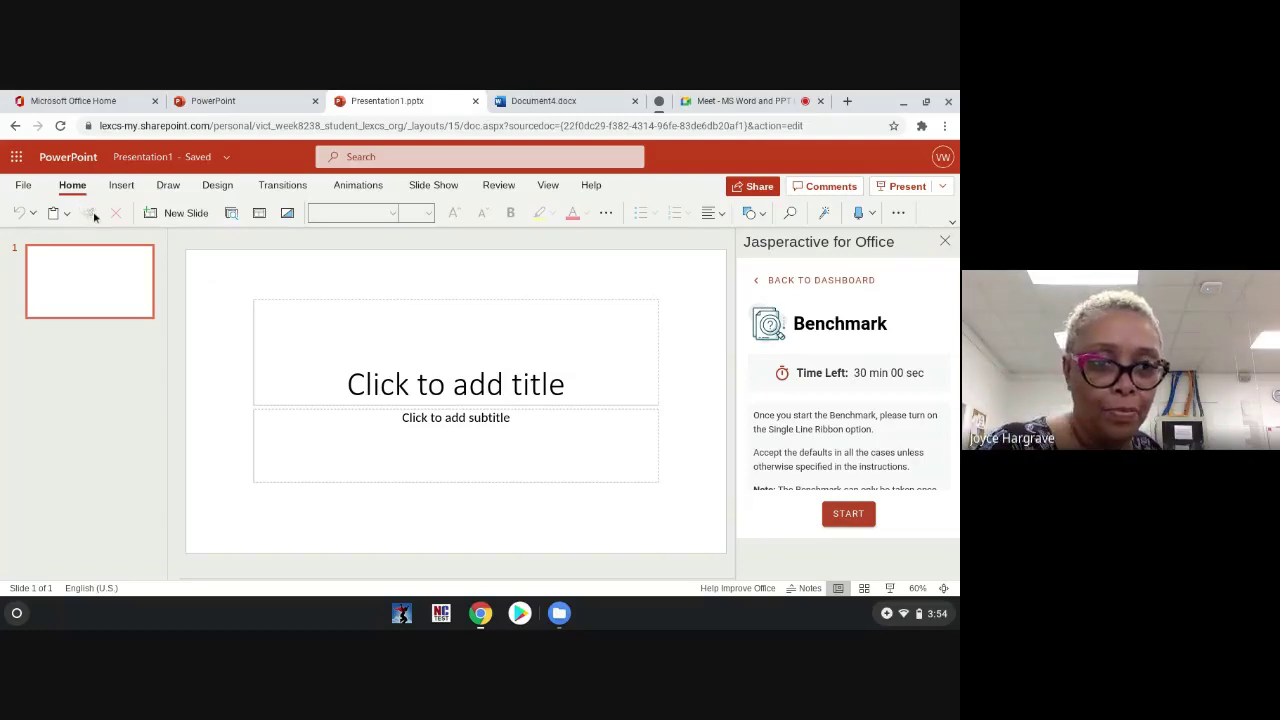
Step: Show the Design tab's themes and variants in the full classic ribbon
{"action": "left_click", "coordinate": [229, 188]}
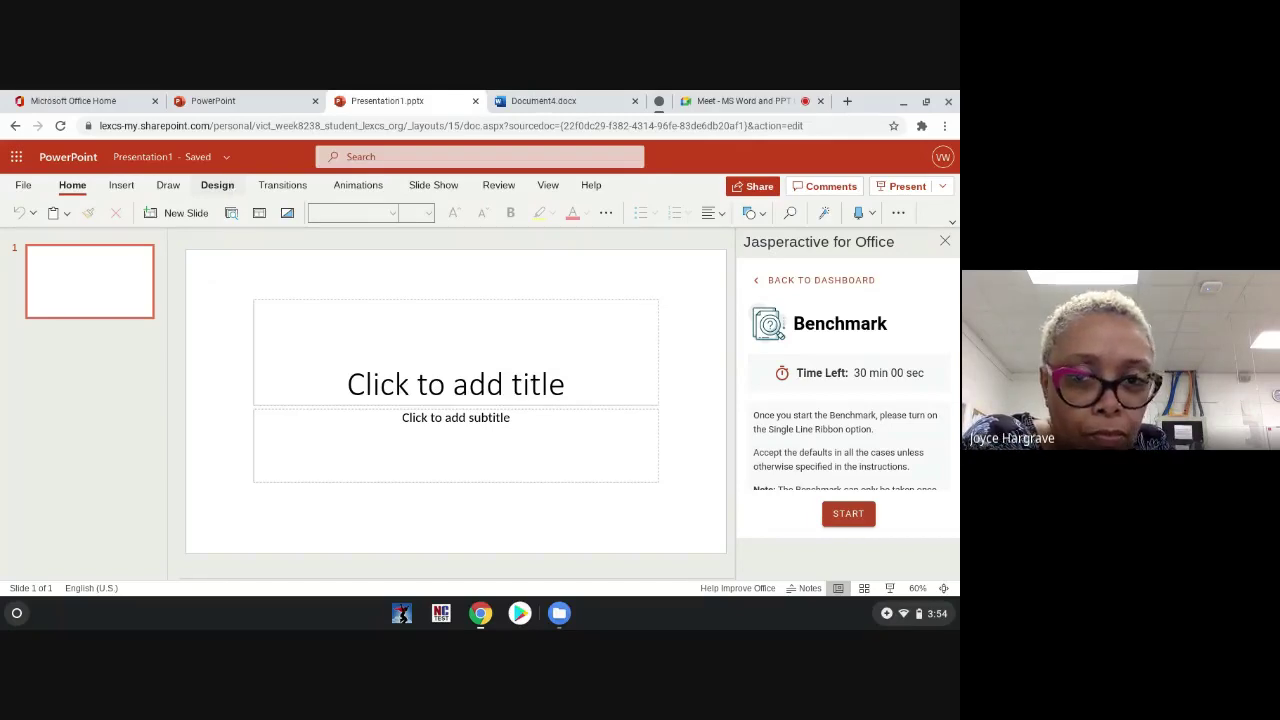
{"action": "left_click", "coordinate": [232, 189]}
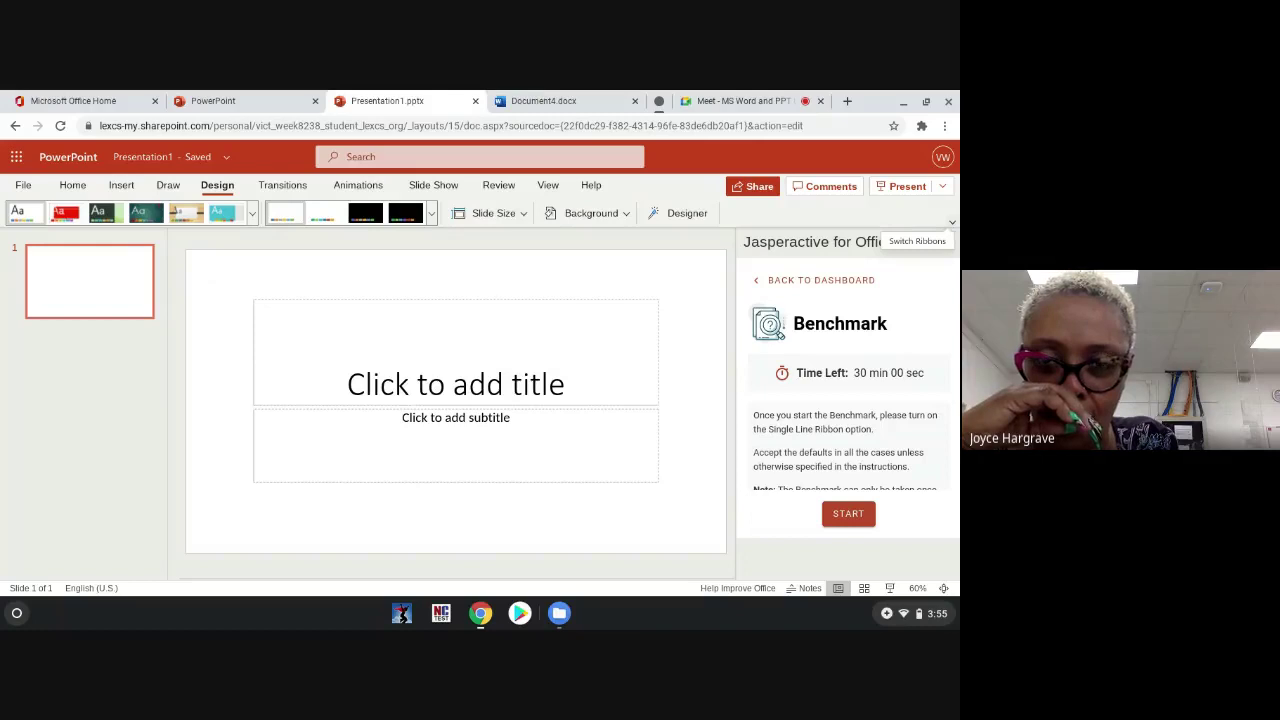
{"action": "left_click", "coordinate": [952, 222]}
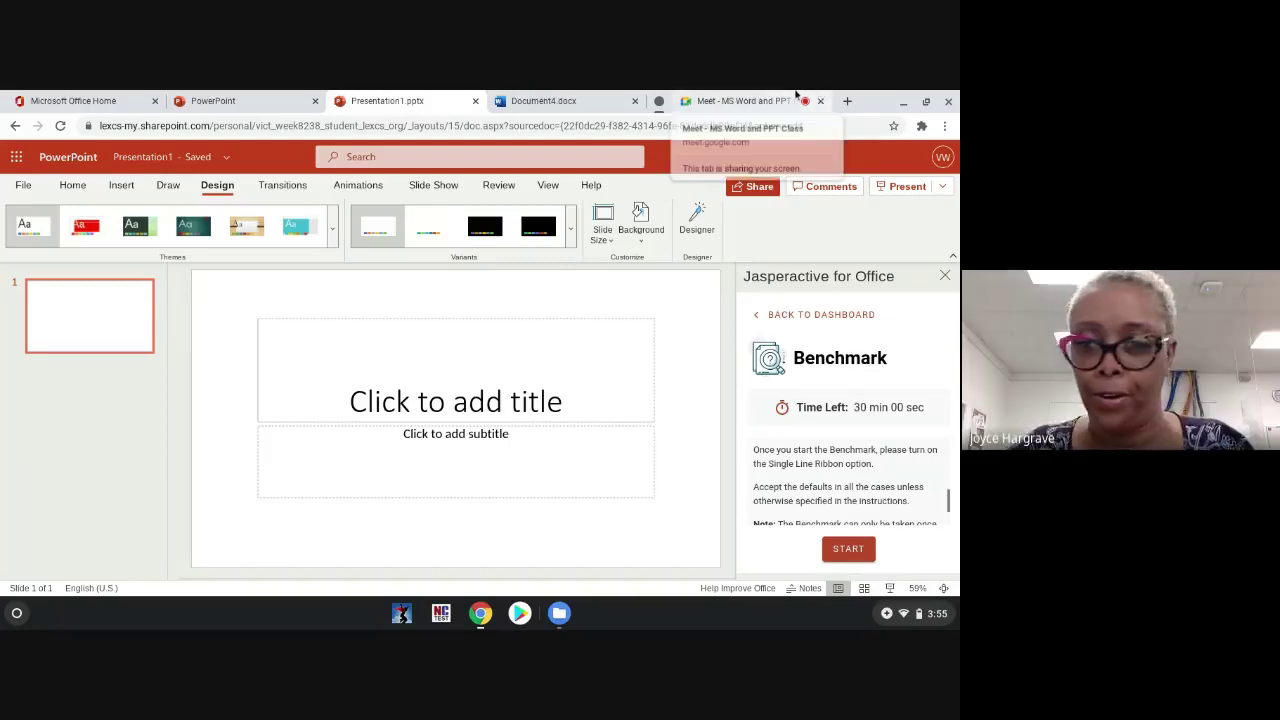
Step: Toggle the Meet microphone off and on, then collapse Presentation1's ribbon to single line
{"action": "left_click", "coordinate": [797, 94]}
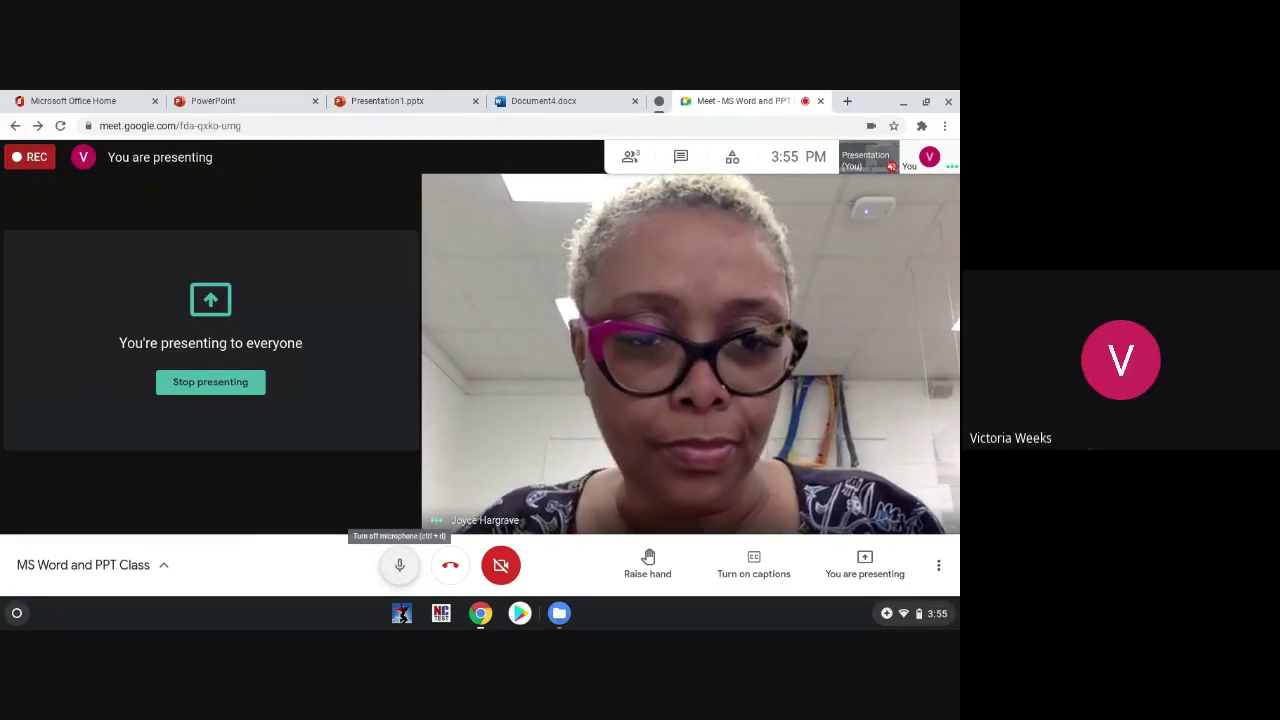
{"action": "left_click", "coordinate": [399, 565]}
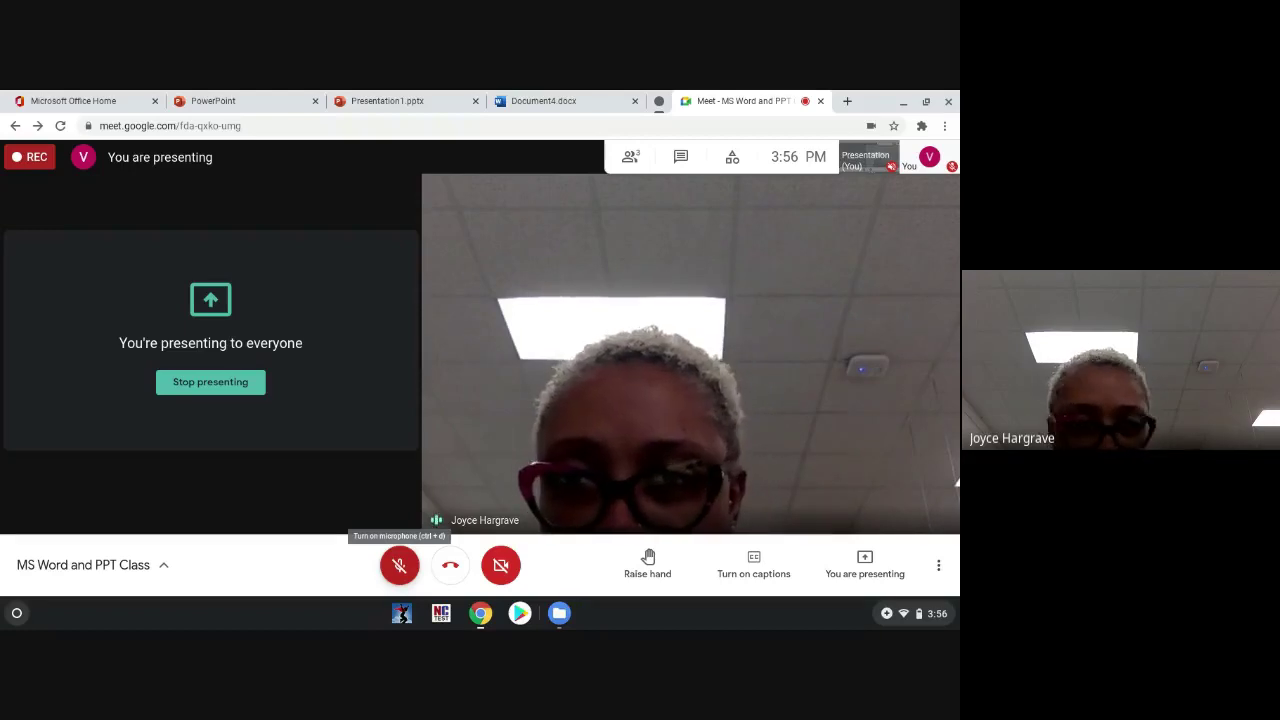
{"action": "left_click", "coordinate": [399, 565]}
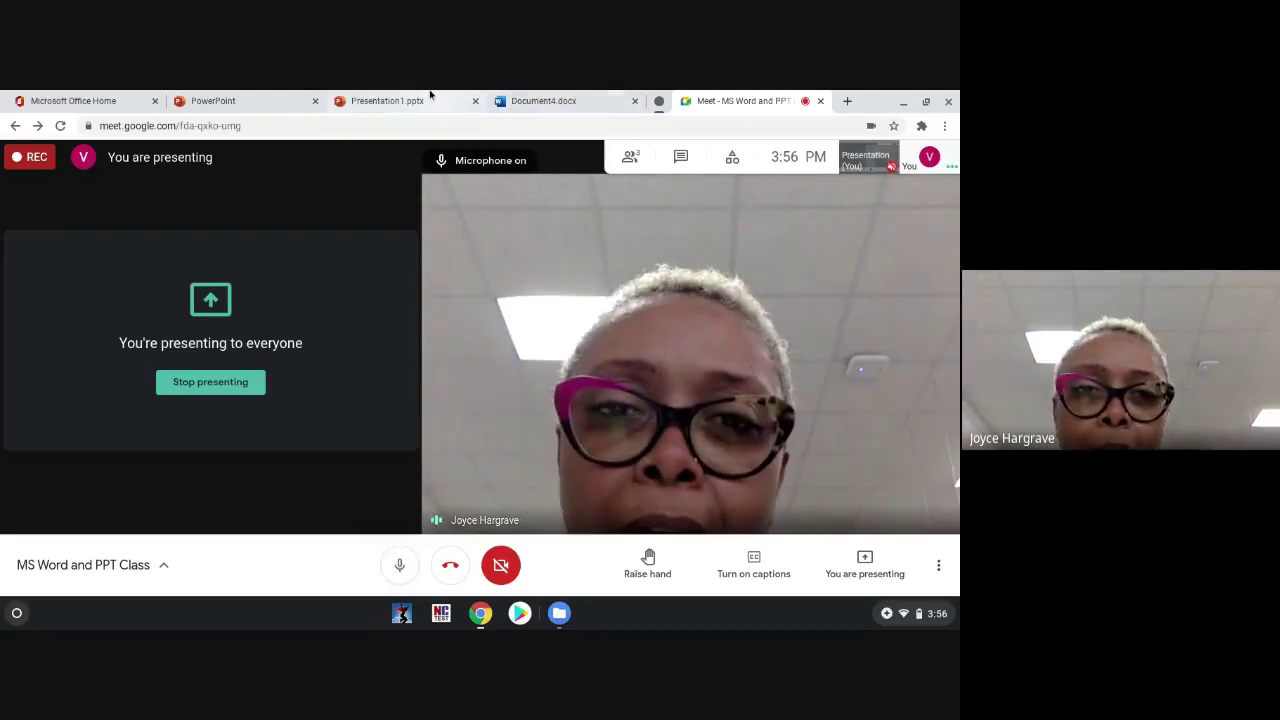
{"action": "left_click", "coordinate": [430, 97]}
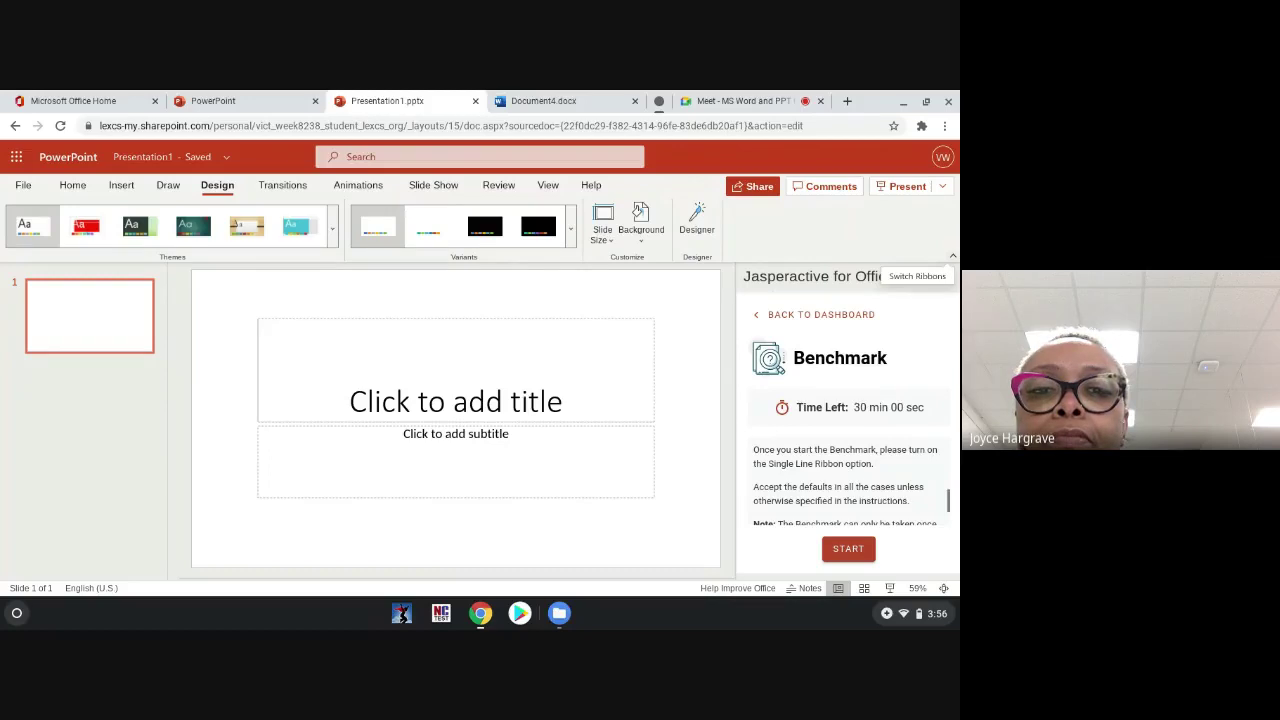
{"action": "left_click", "coordinate": [952, 256]}
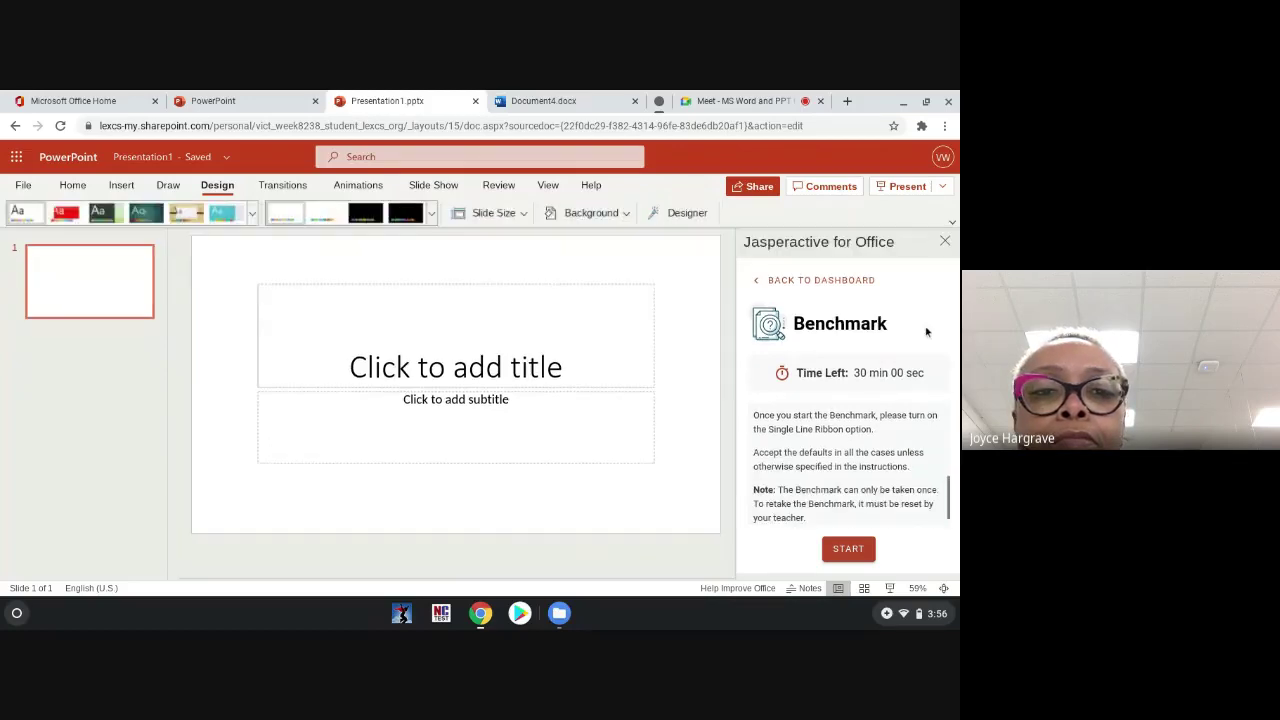
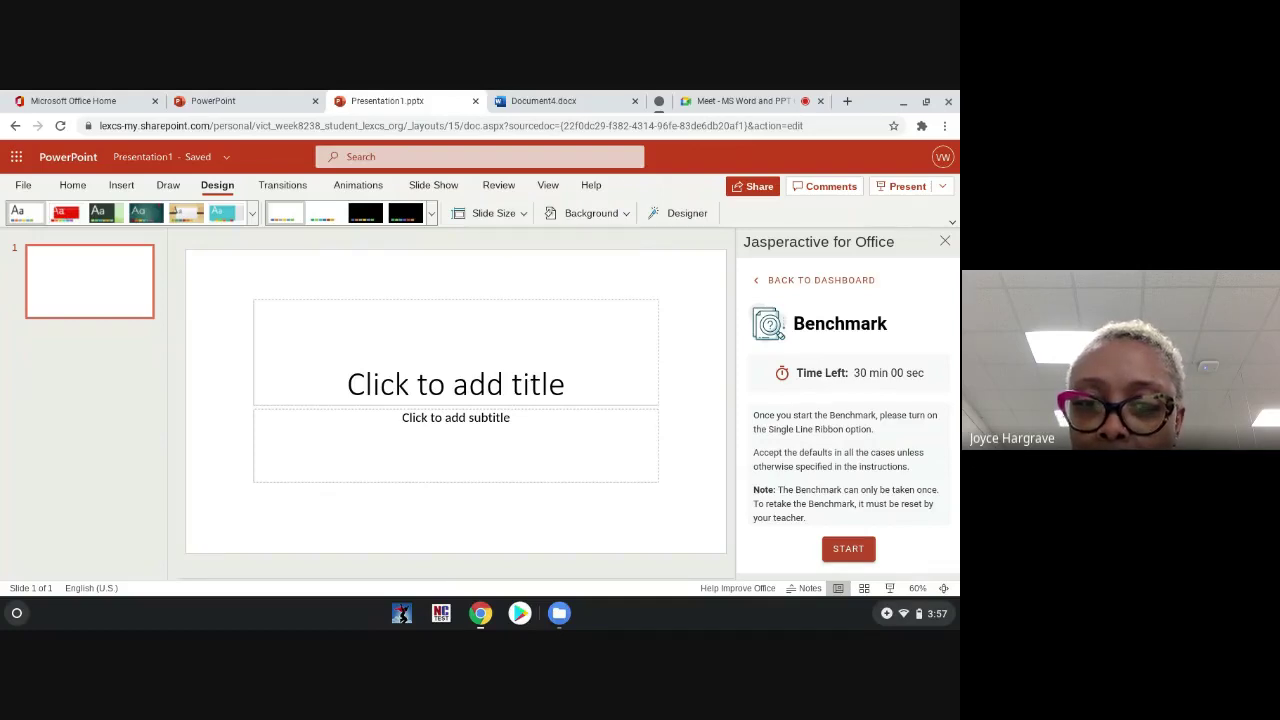
Step: Check the Meet call, go back to Presentation1.pptx, then switch to the GCFGlobal PowerPoint 2016 tutorial
{"action": "left_click", "coordinate": [730, 100]}
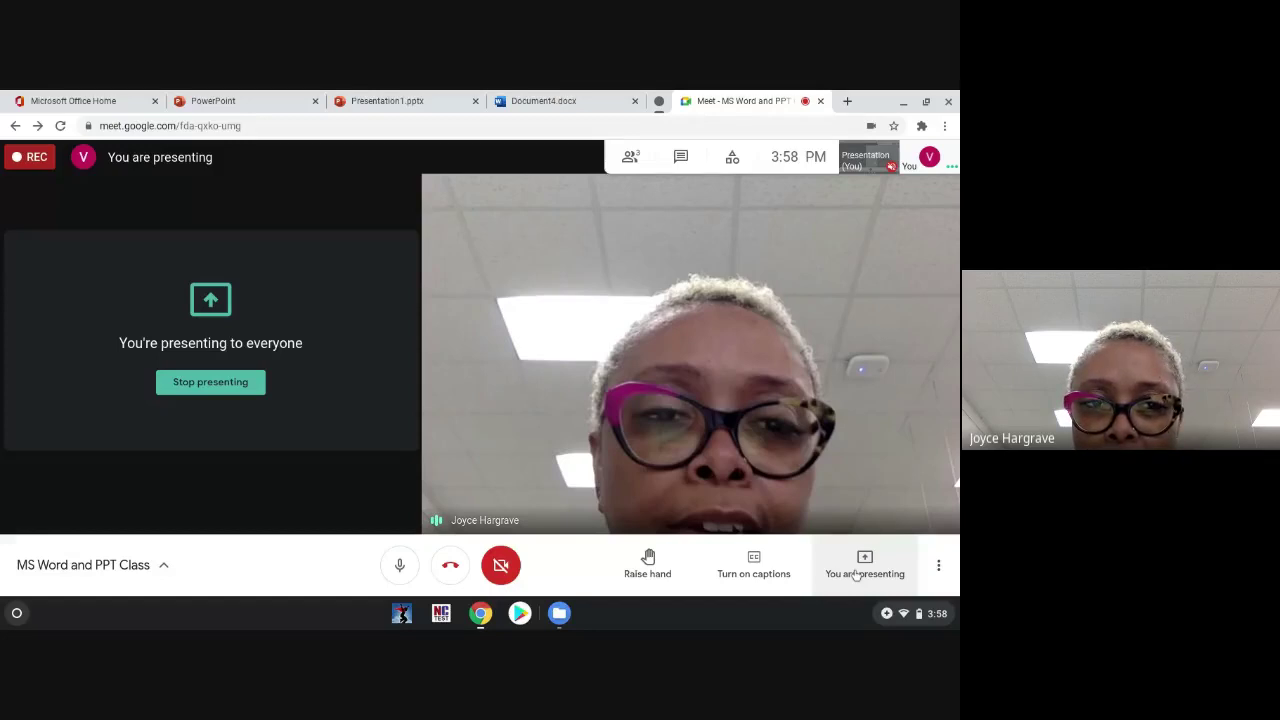
{"action": "left_click", "coordinate": [425, 100]}
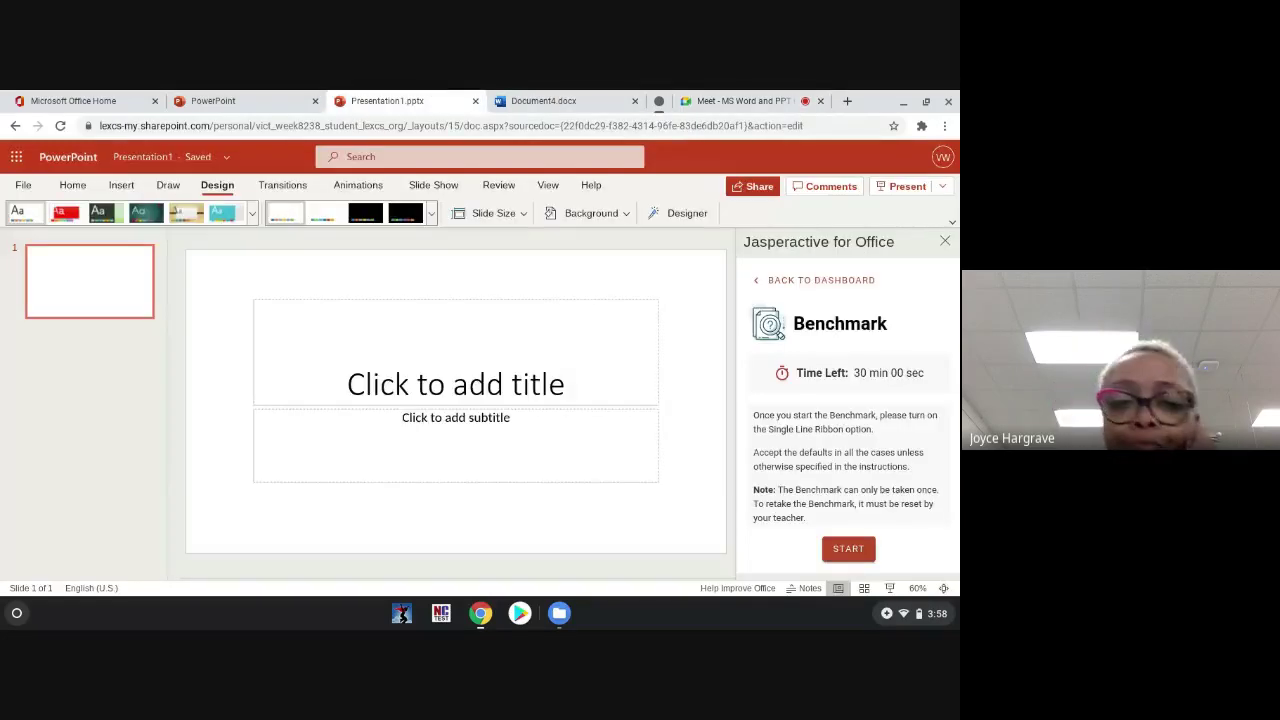
{"action": "key", "text": "alt+Tab"}
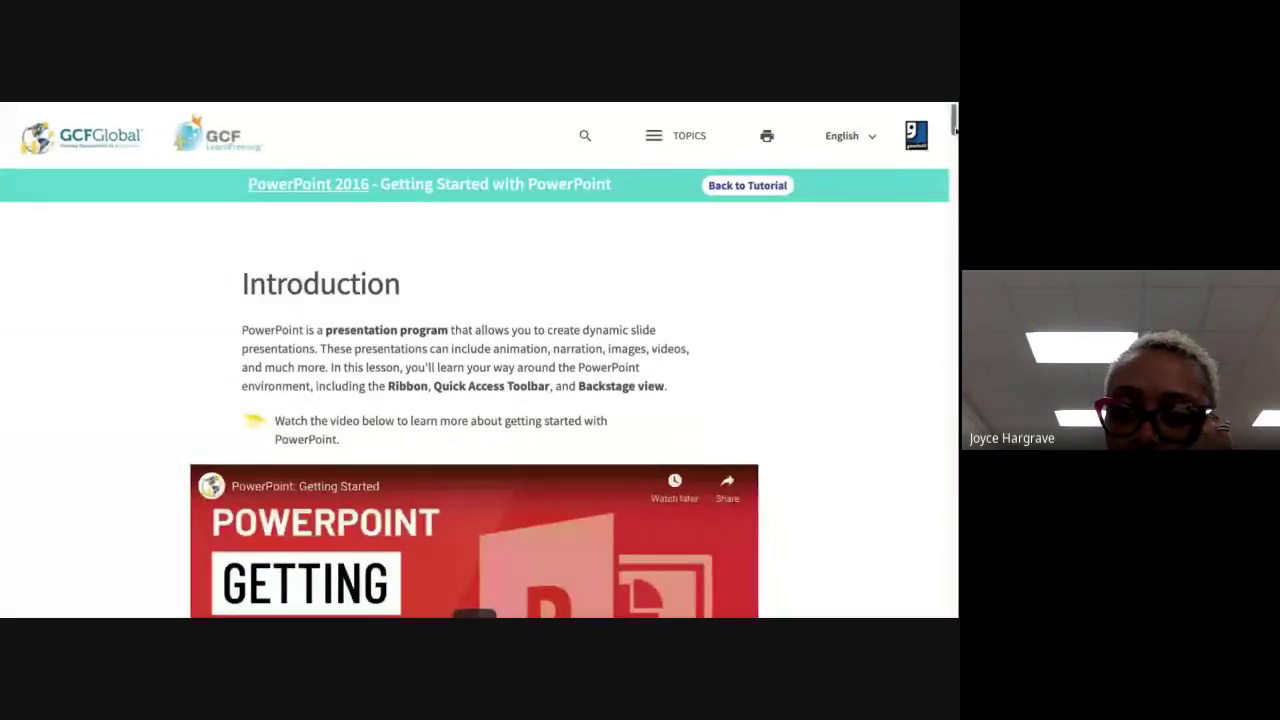
Step: Scroll to the Getting Started introduction video, play it, and make it full screen
{"action": "mouse_move", "coordinate": [955, 120]}
{"action": "left_mouse_down"}
{"action": "mouse_move", "coordinate": [955, 178]}
{"action": "mouse_move", "coordinate": [954, 120]}
{"action": "left_mouse_up"}
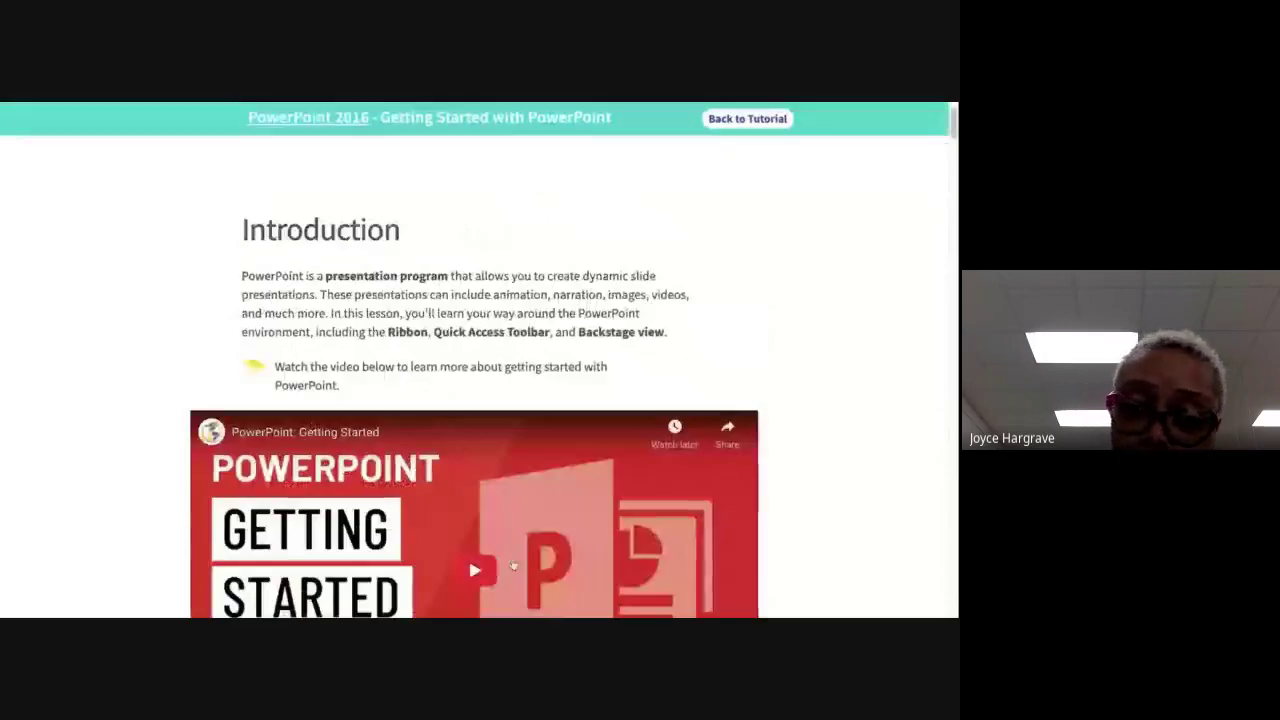
{"action": "scroll", "coordinate": [468, 444], "scroll_direction": "down", "scroll_amount": 1}
{"action": "left_click", "coordinate": [470, 455]}
{"action": "left_click", "coordinate": [737, 605]}
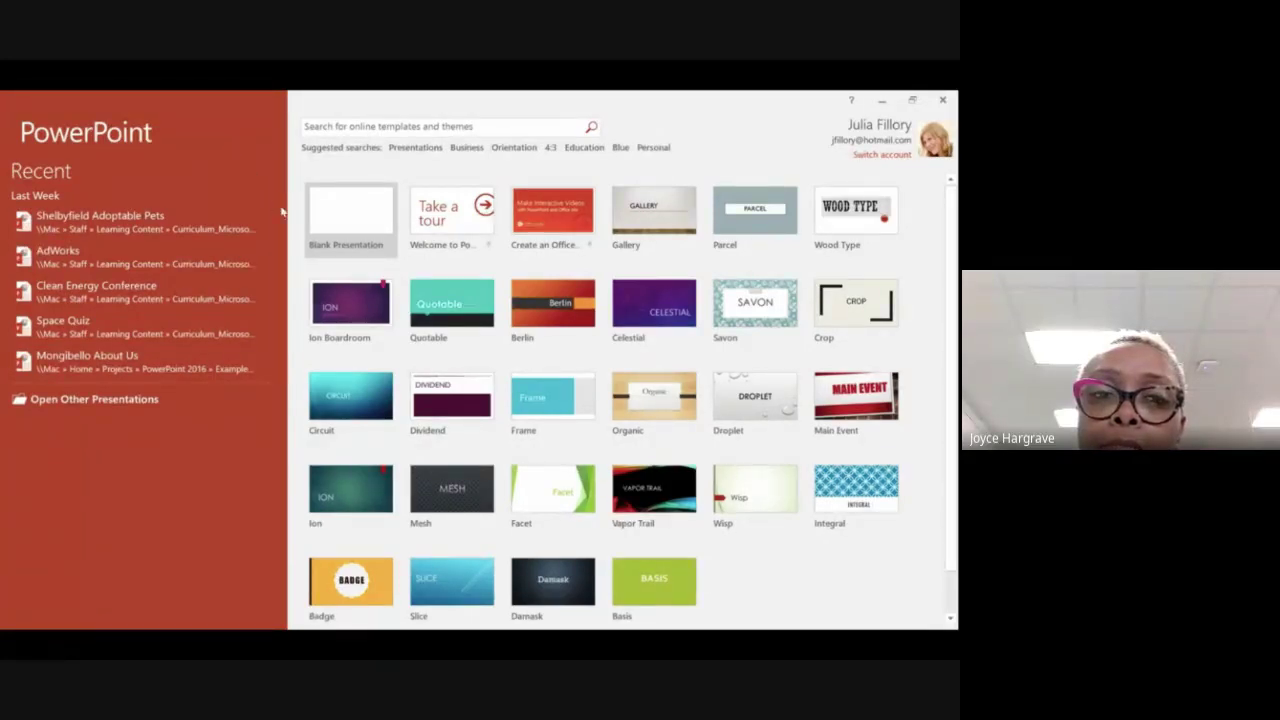
Step: Choose Blank Presentation on the PowerPoint 2016 start screen
{"action": "left_click", "coordinate": [341, 257]}
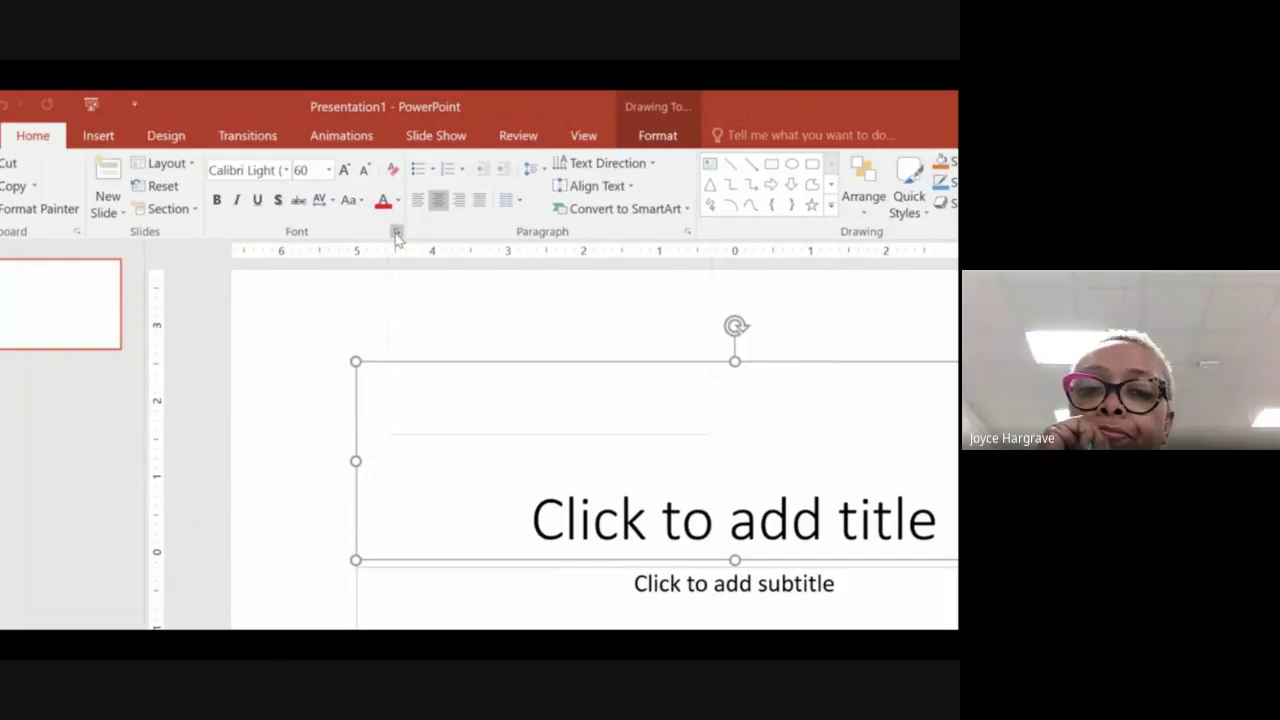
Step: Peek at the Font dialog, set Ribbon Display Options to Show Tabs, and glance at the account card
{"action": "left_click", "coordinate": [397, 233]}
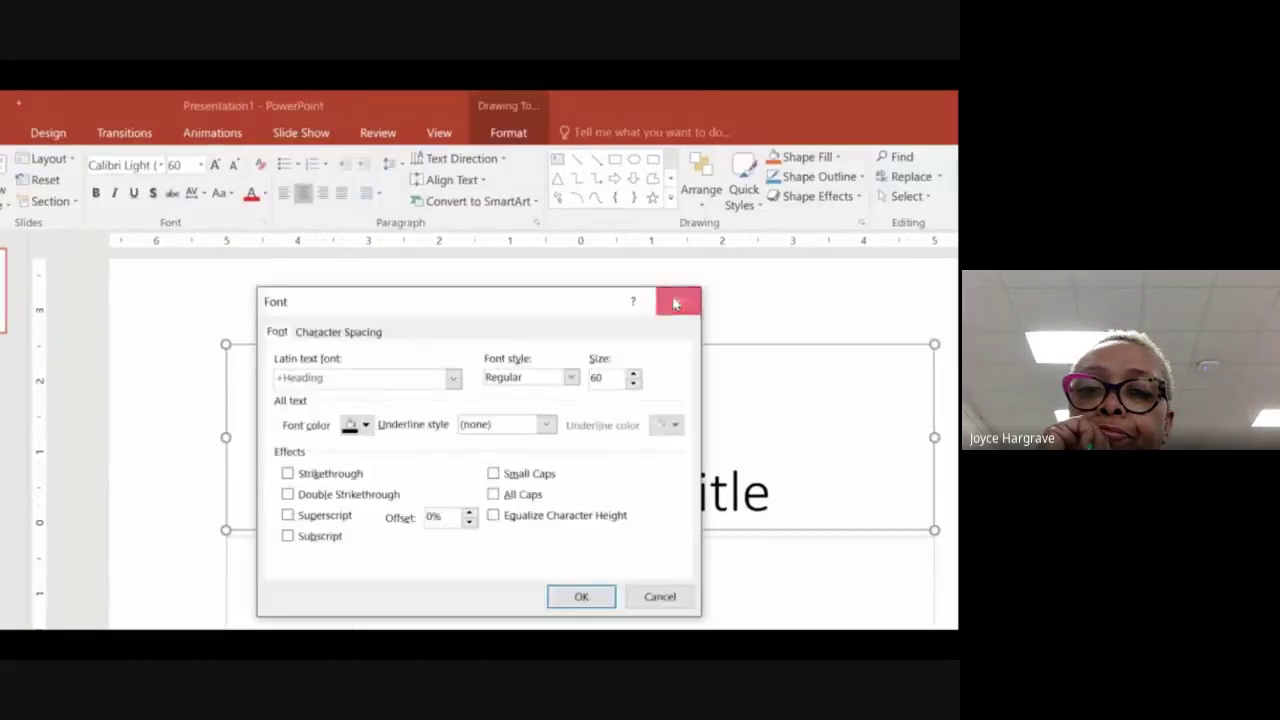
{"action": "key", "text": "Escape"}
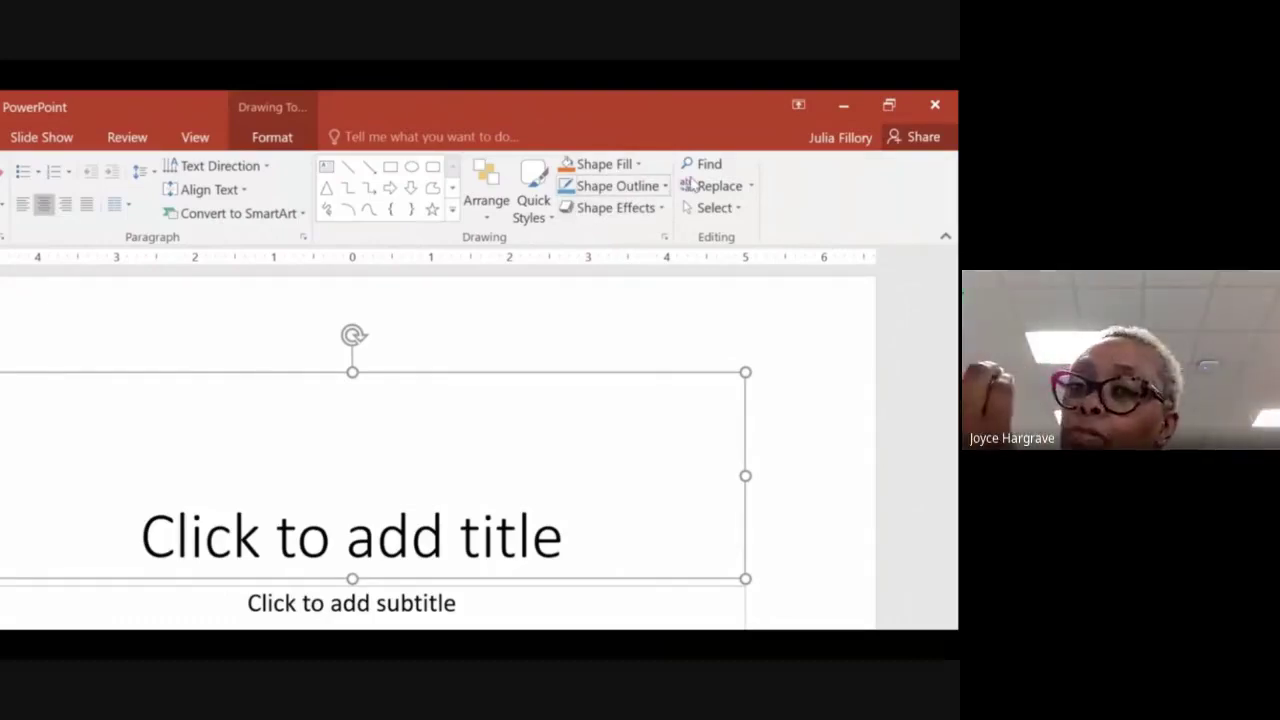
{"action": "left_click", "coordinate": [798, 104]}
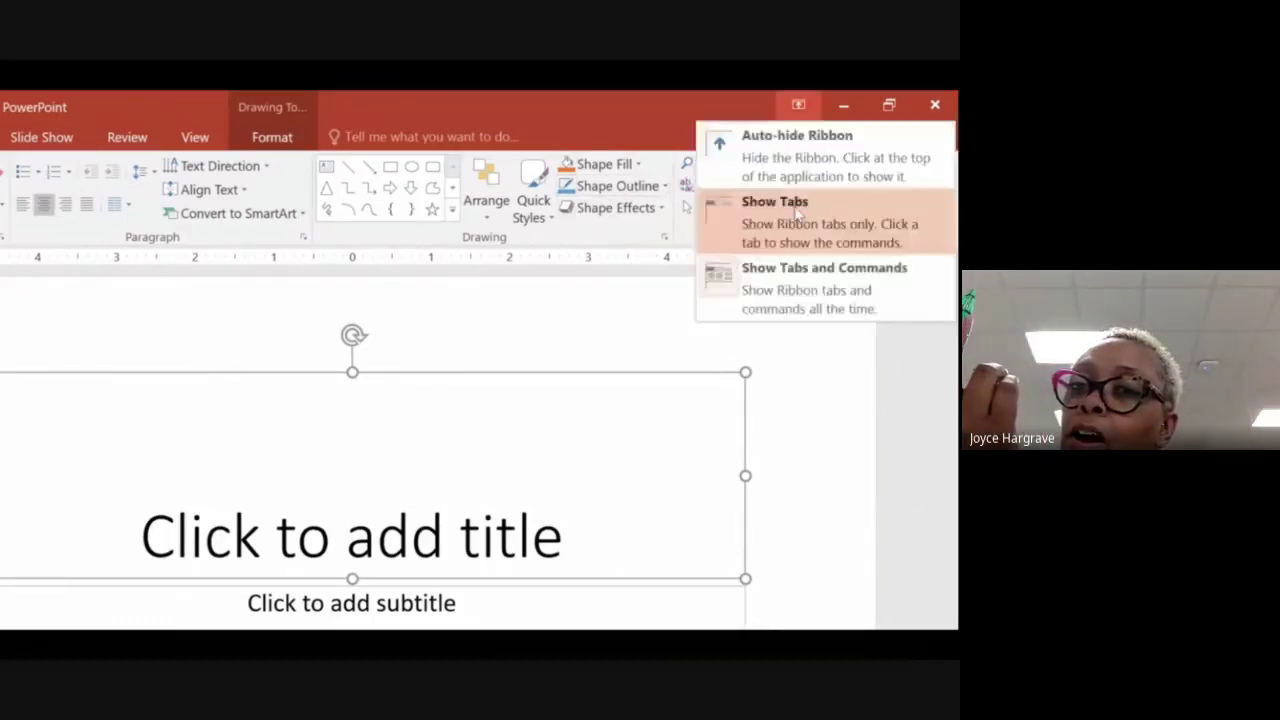
{"action": "left_click", "coordinate": [797, 213]}
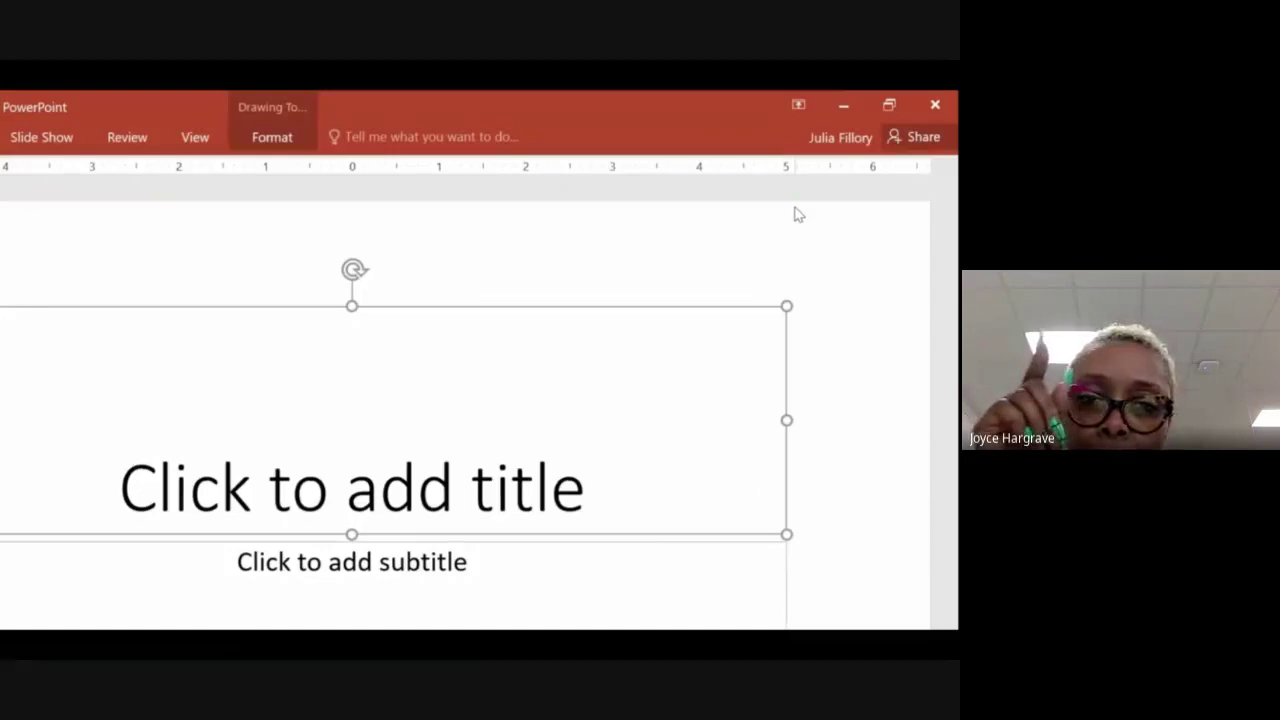
{"action": "left_click", "coordinate": [845, 140]}
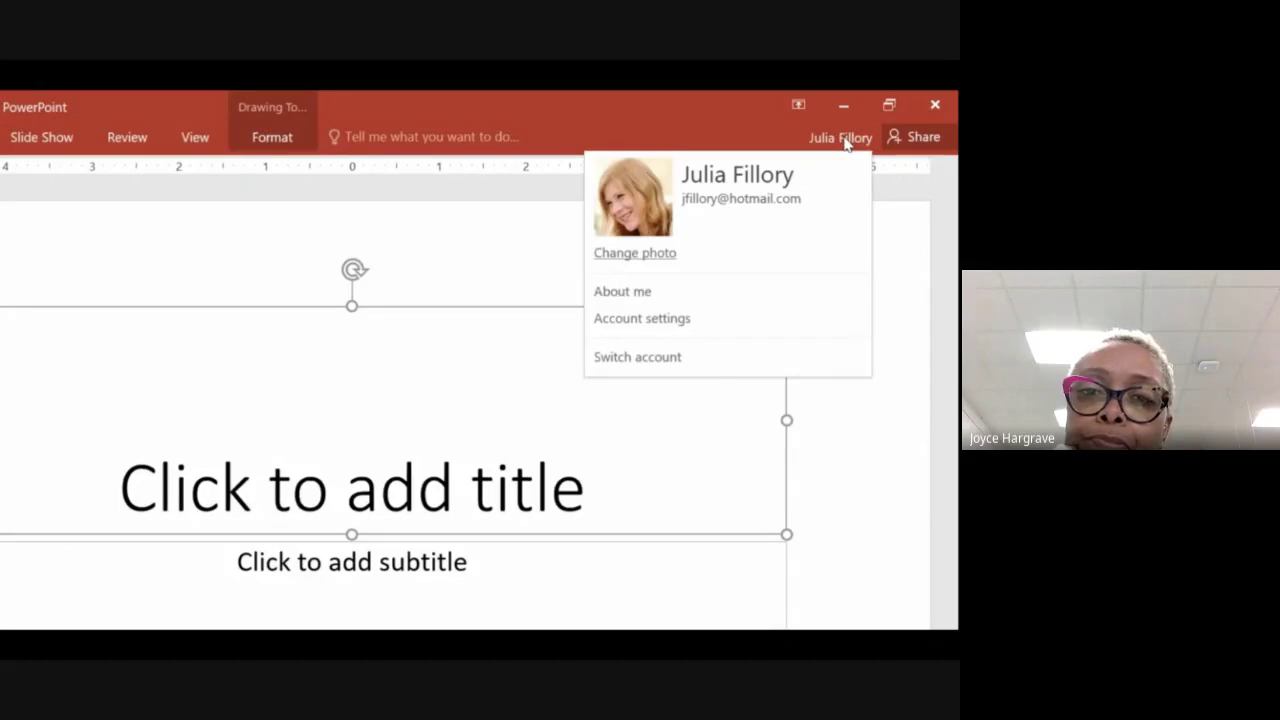
{"action": "left_click", "coordinate": [845, 140]}
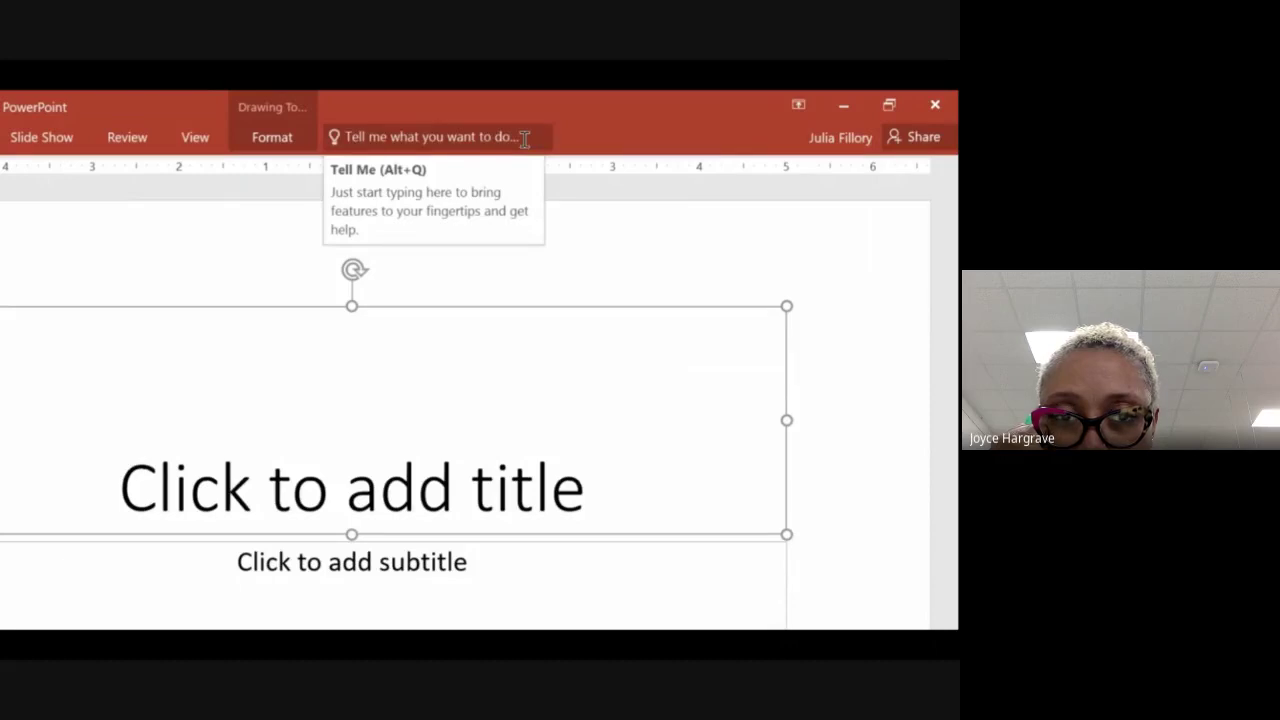
Step: Search 'add shape' in the Tell Me box and view the Shapes gallery
{"action": "left_click", "coordinate": [524, 138]}
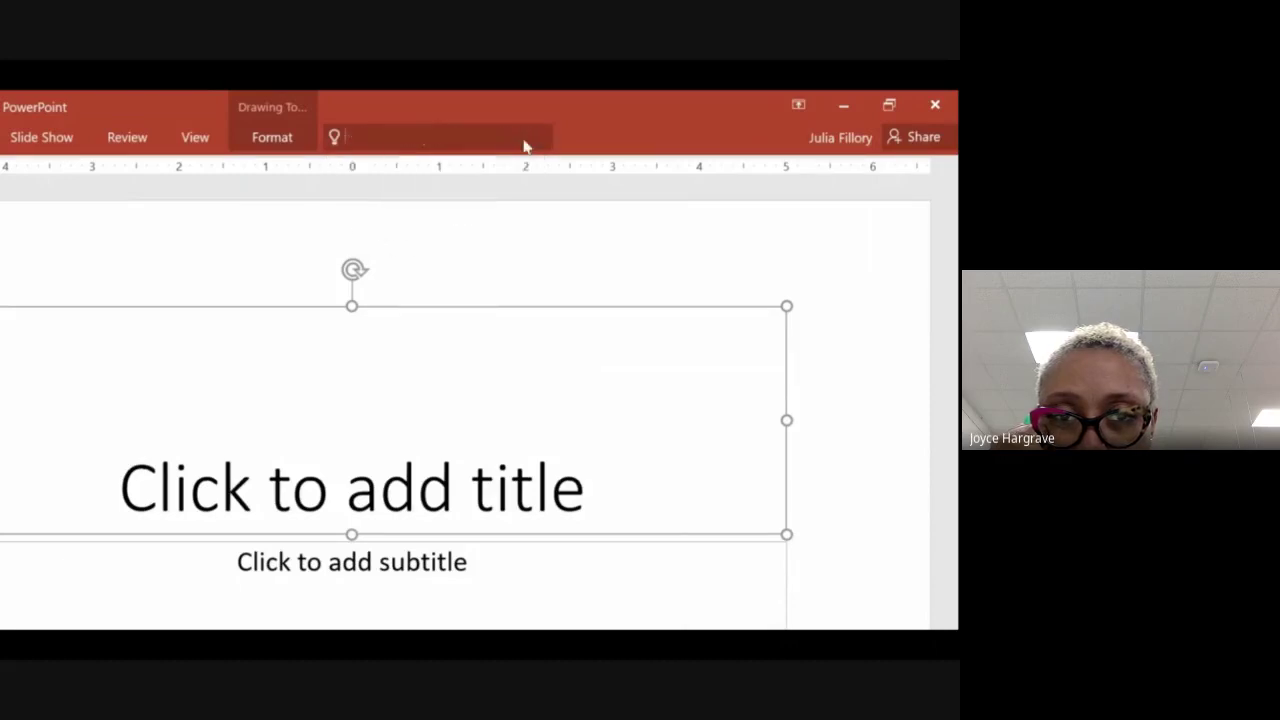
{"action": "type", "text": "a"}
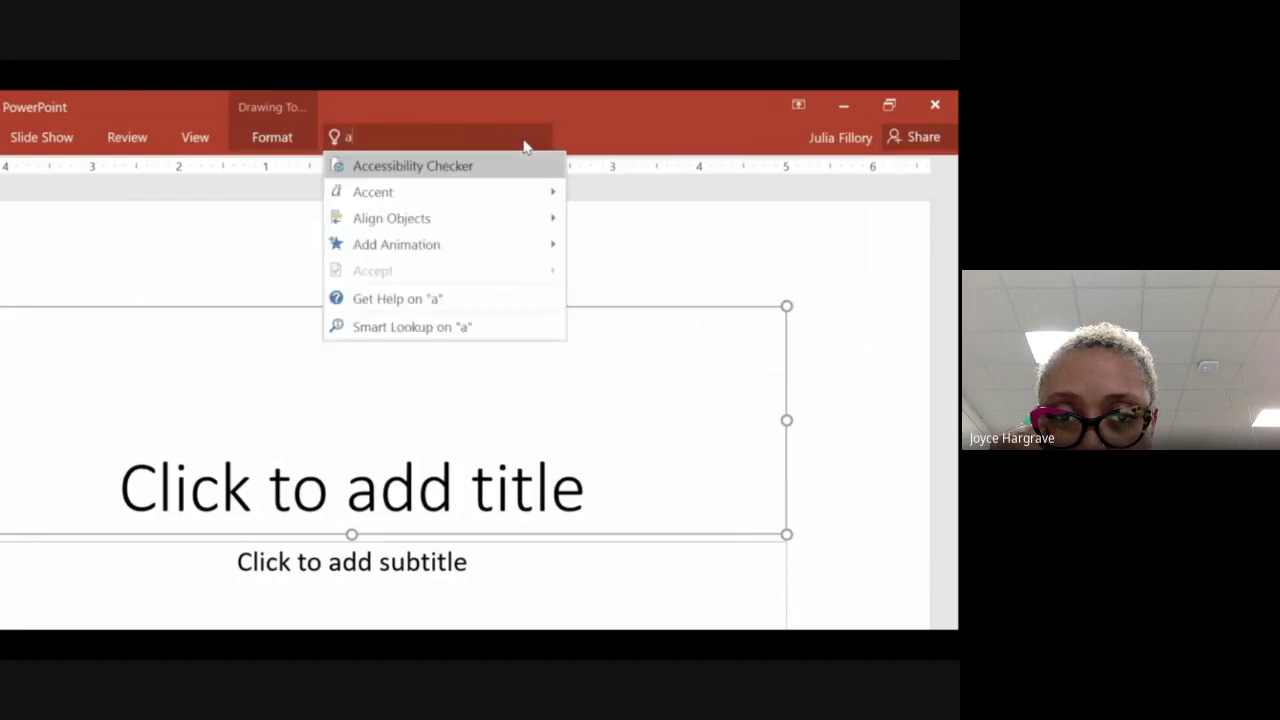
{"action": "type", "text": "dd sh"}
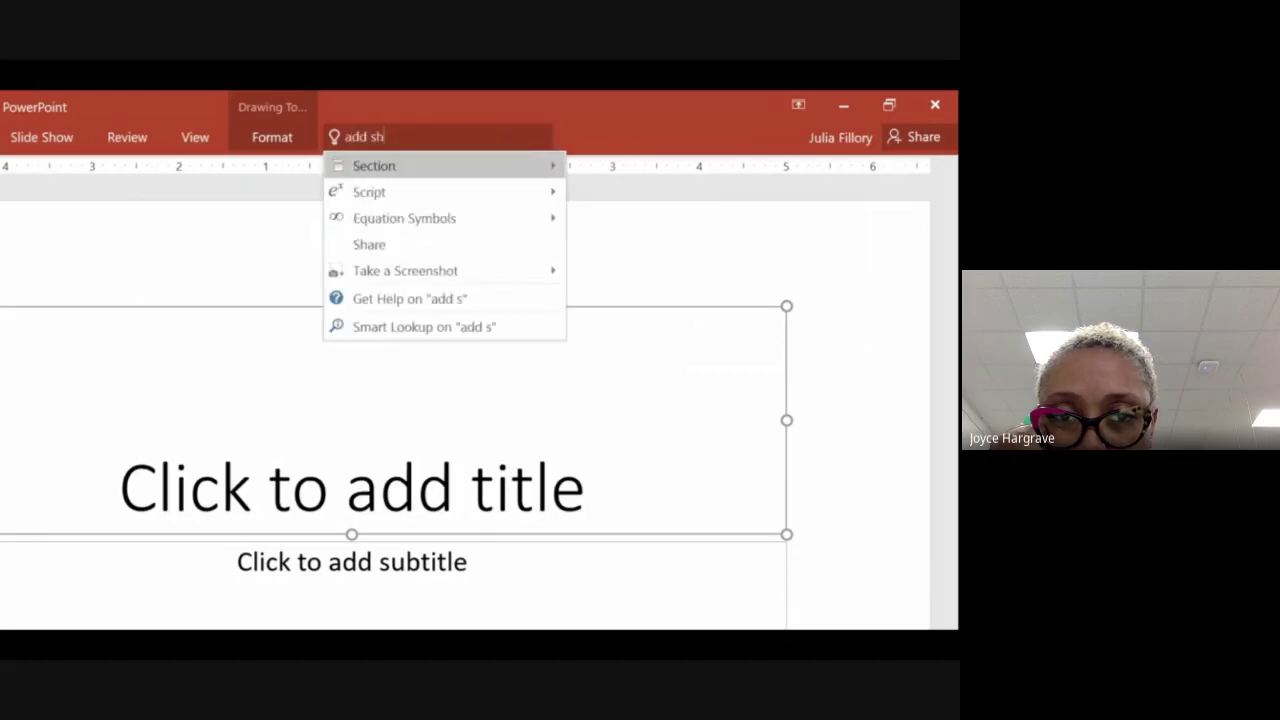
{"action": "type", "text": "ape"}
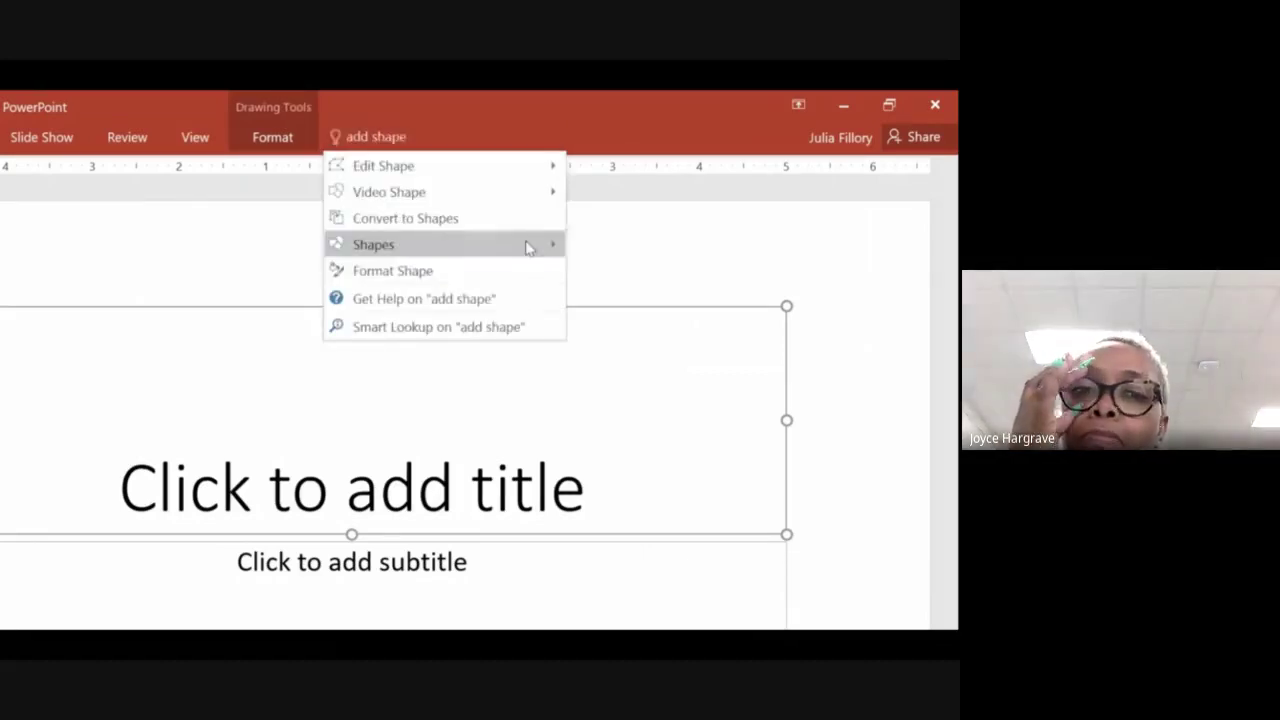
{"action": "mouse_move", "coordinate": [529, 247]}
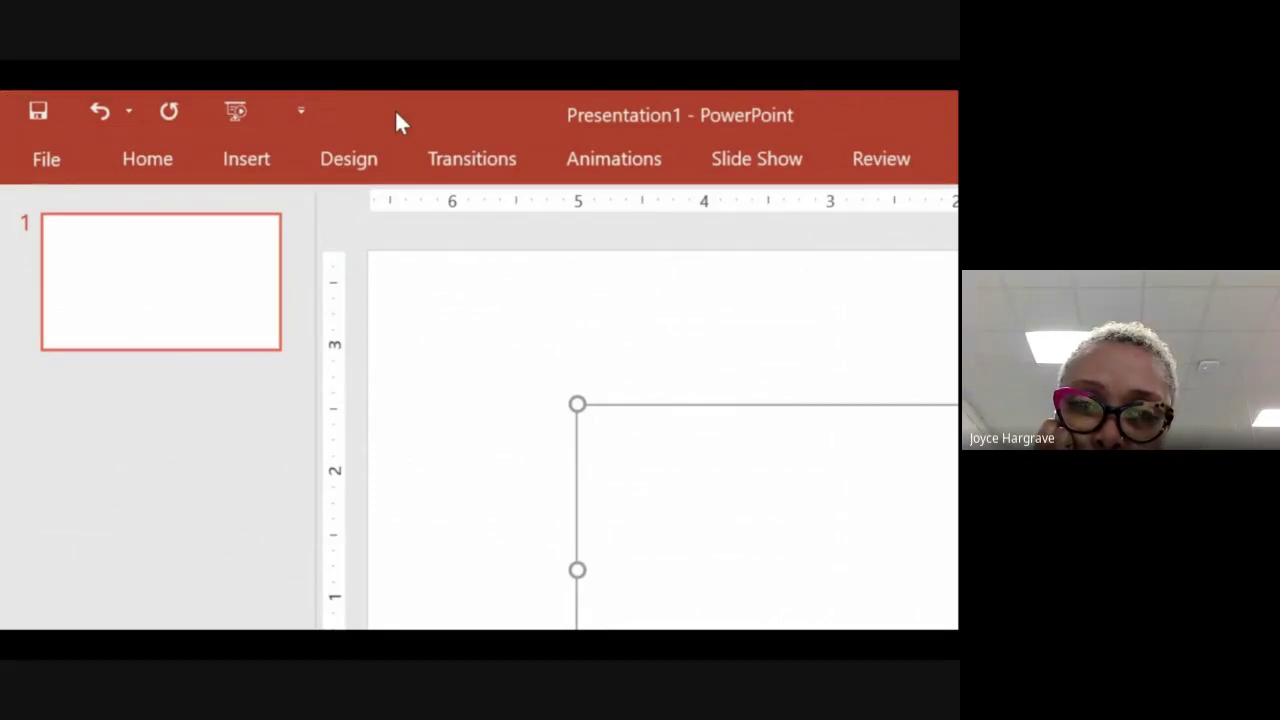
Step: Add New and Quick Print to the Quick Access Toolbar
{"action": "left_click", "coordinate": [313, 111]}
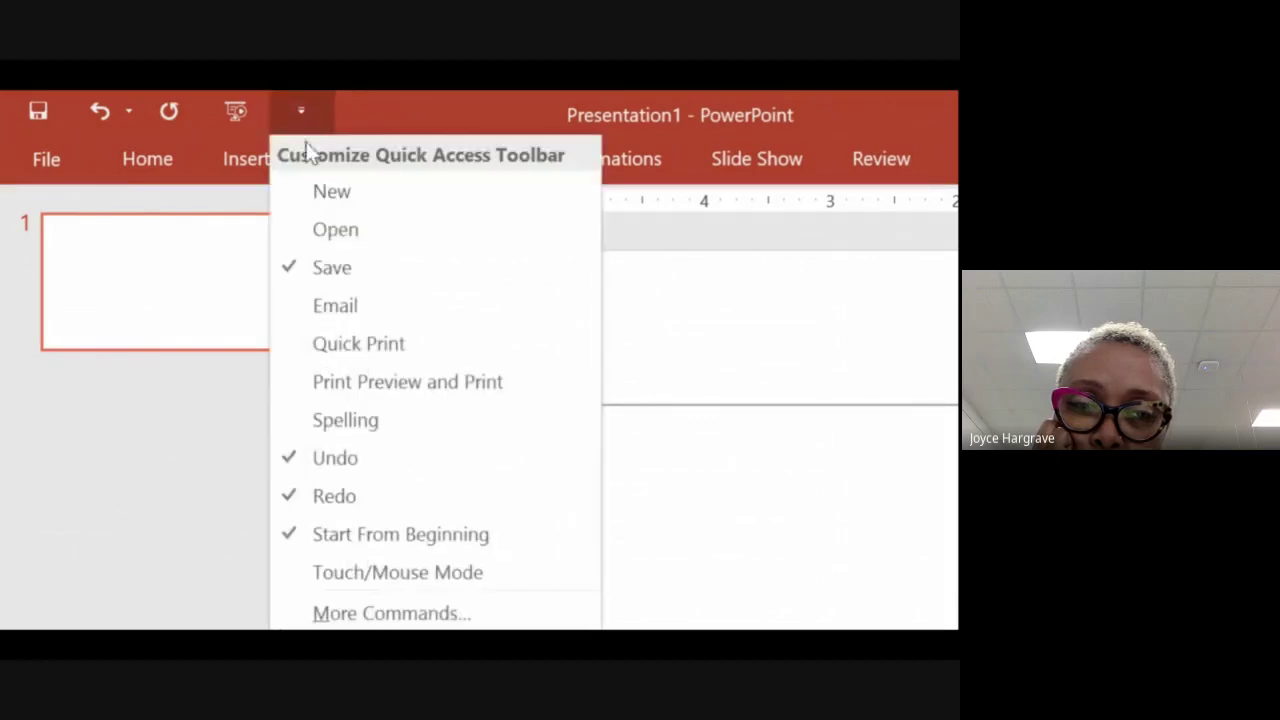
{"action": "left_click", "coordinate": [330, 191]}
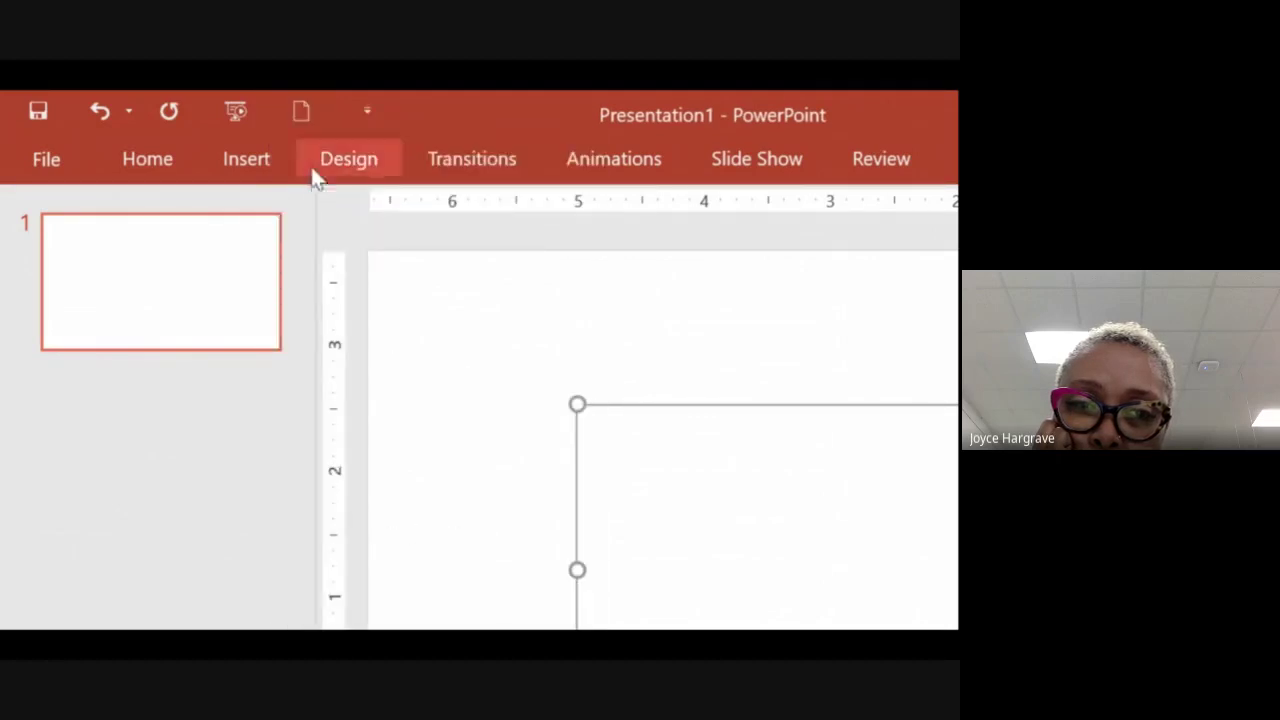
{"action": "left_click", "coordinate": [366, 114]}
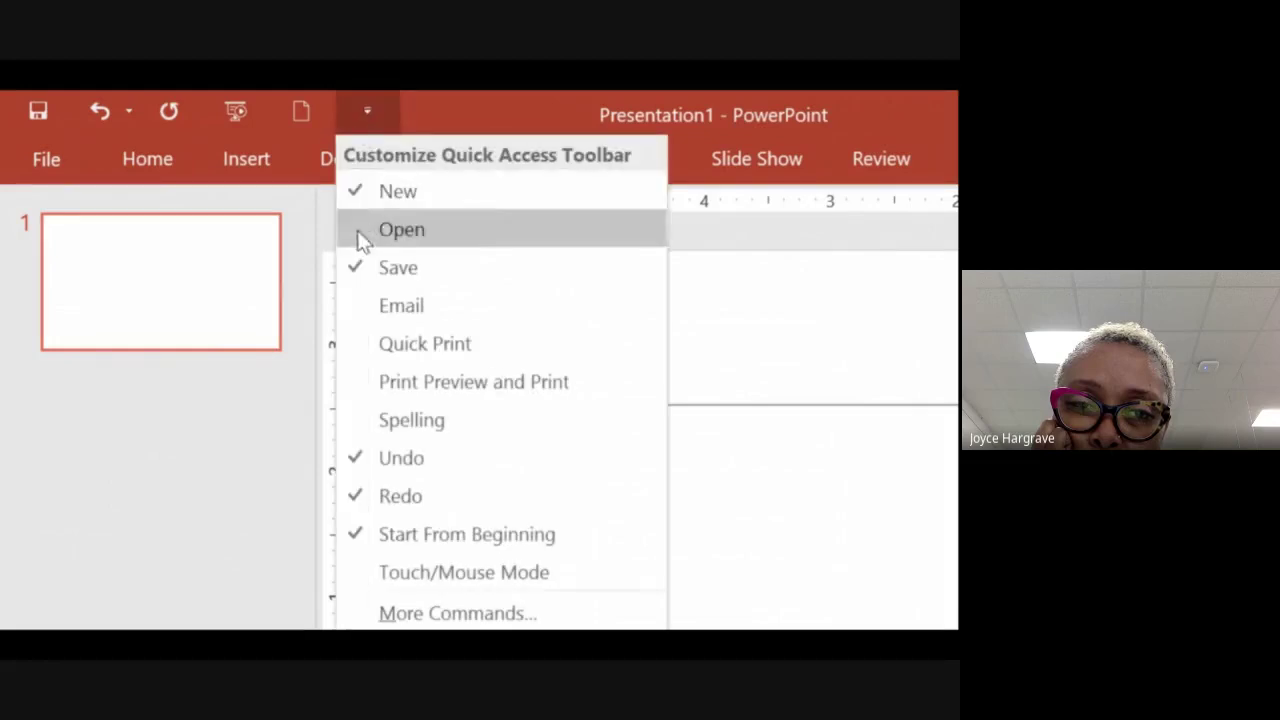
{"action": "left_click", "coordinate": [358, 340]}
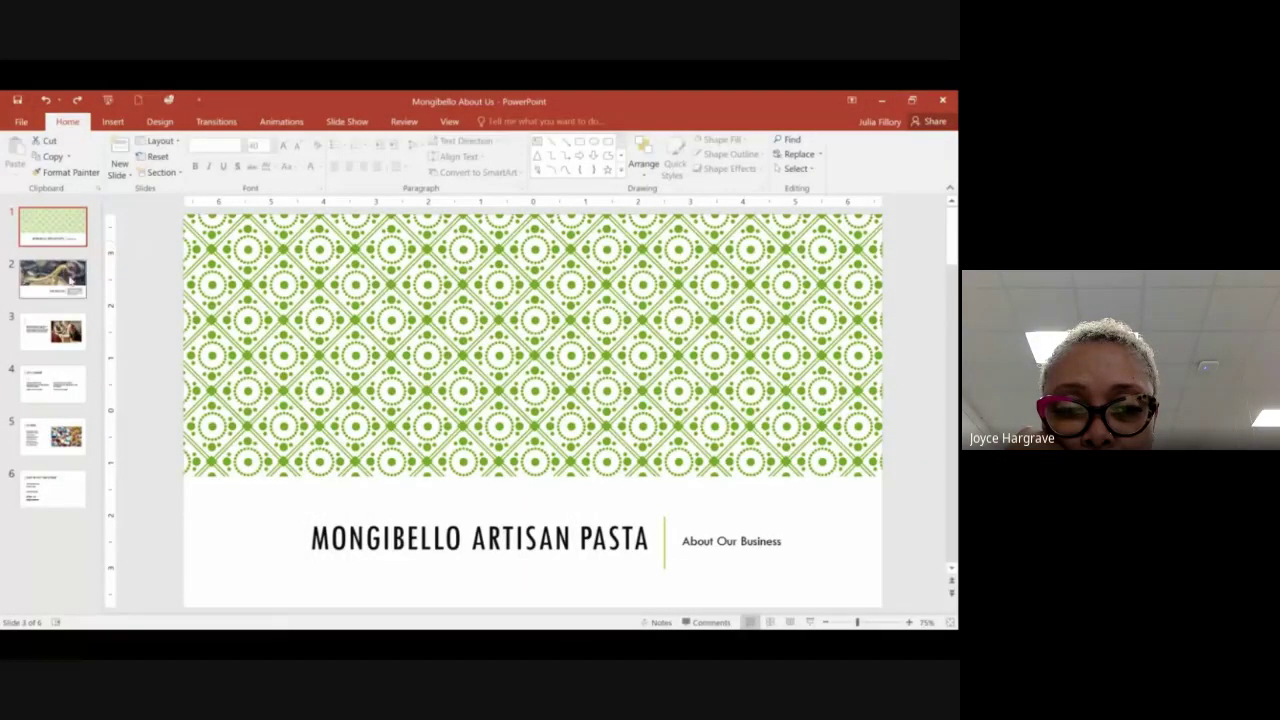
Step: Move through slide 2 to slide 3 and place the cursor in its empty title placeholder
{"action": "left_click", "coordinate": [70, 280]}
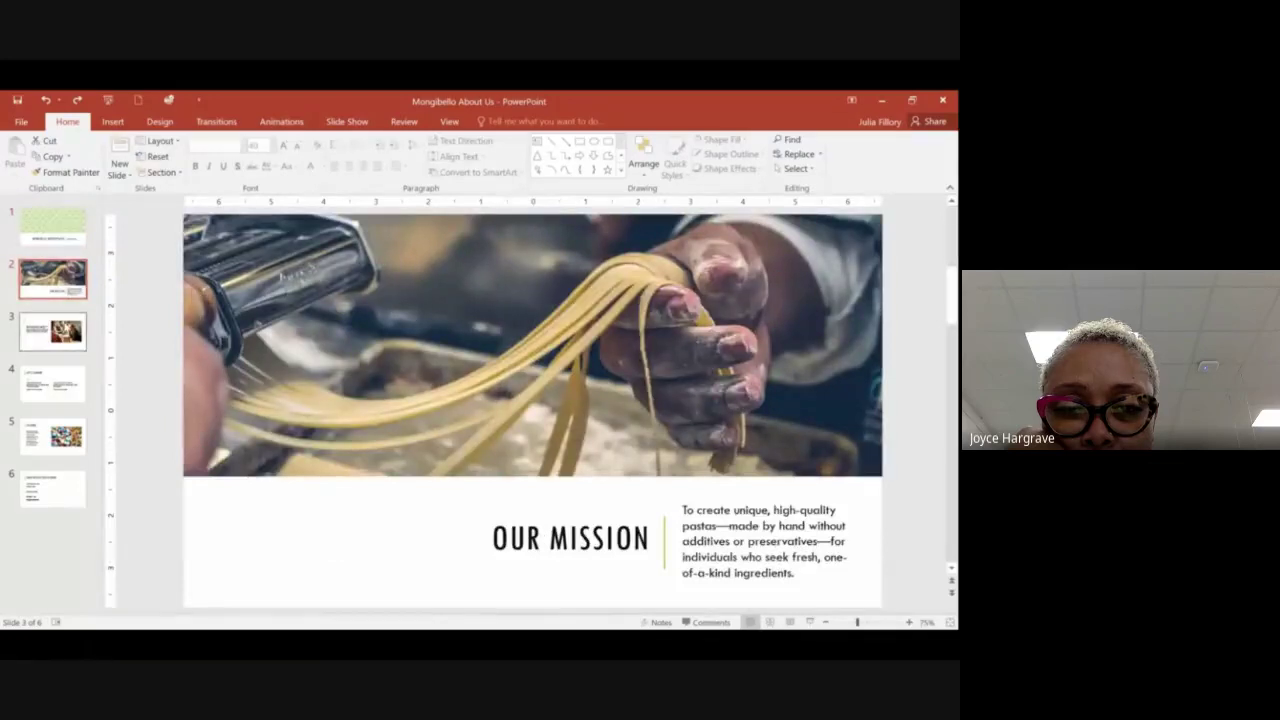
{"action": "left_click", "coordinate": [68, 322]}
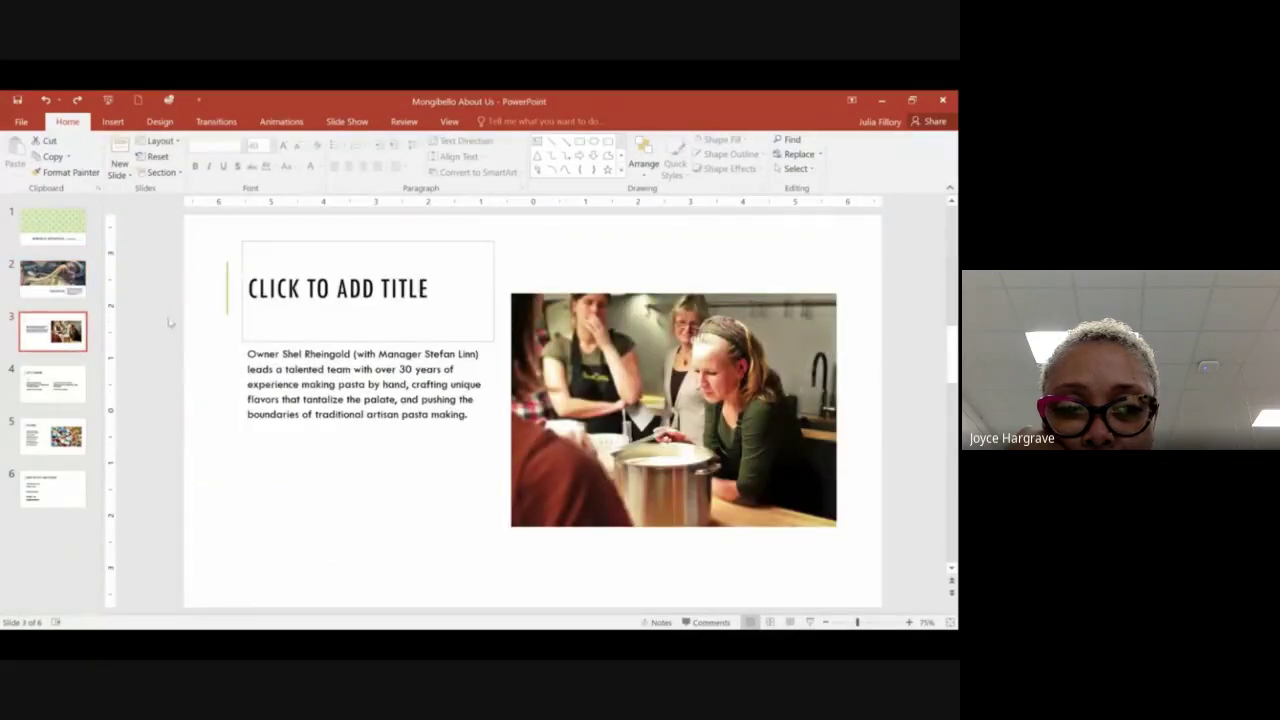
{"action": "left_click", "coordinate": [280, 292]}
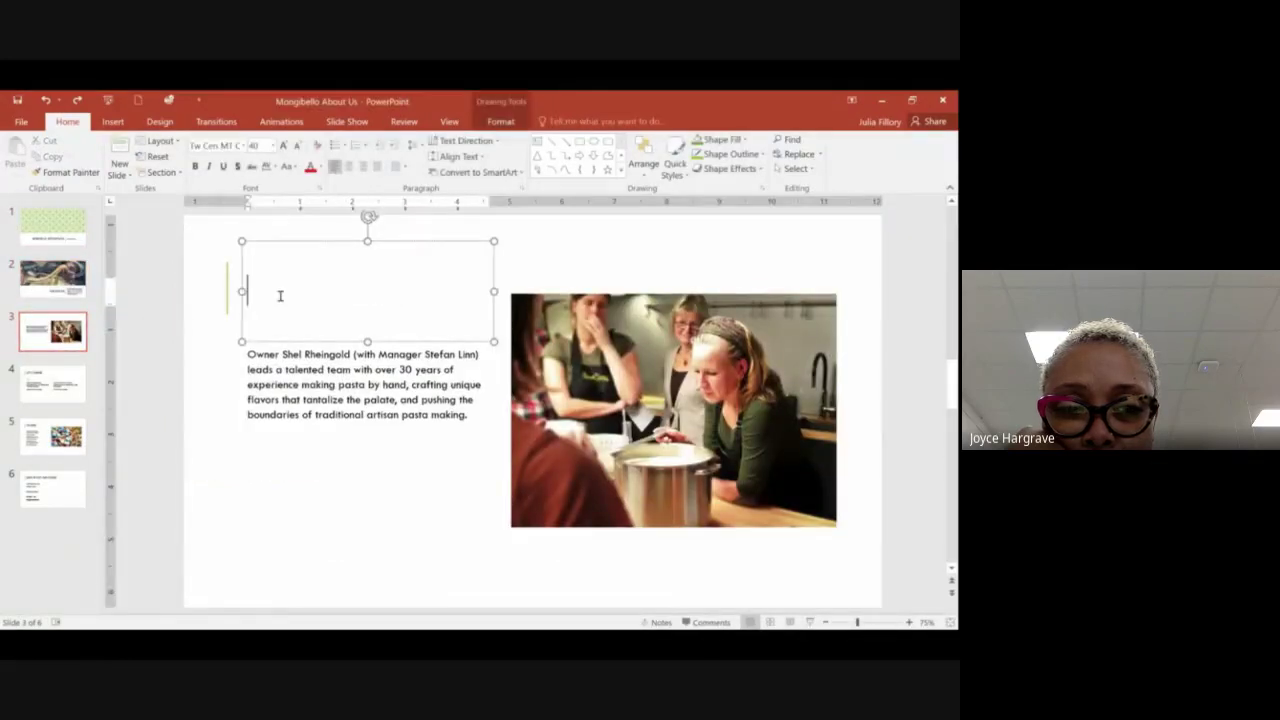
Step: Enter OUR TEAM as the slide 3 title and leave text editing
{"action": "type", "text": "OUR TEAM"}
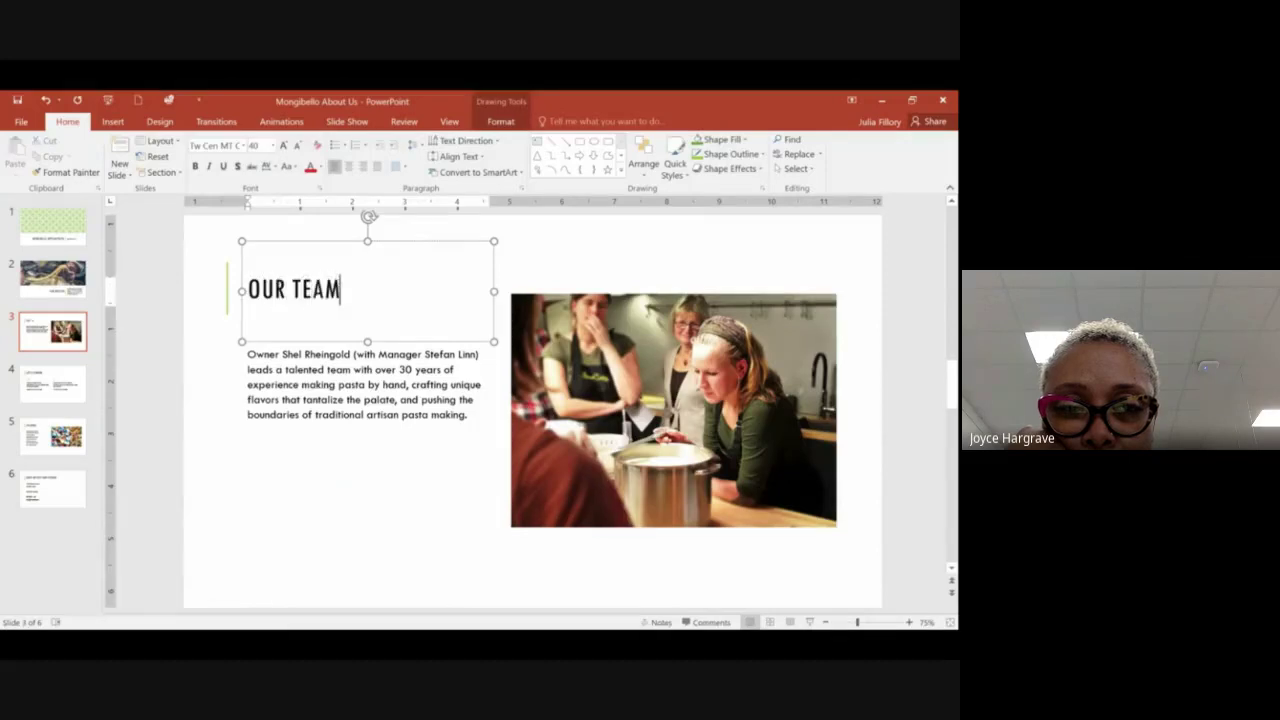
{"action": "key", "text": "Escape"}
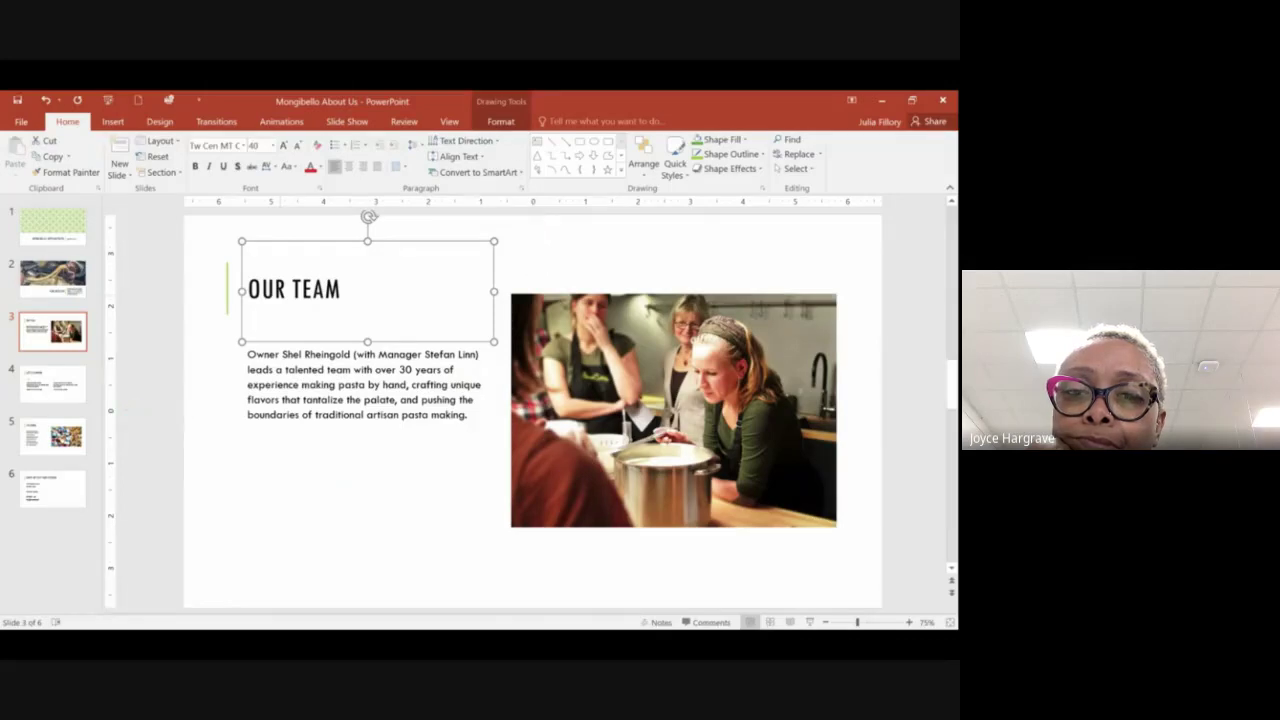
Step: Turn on Gridlines from the View tab and nudge the zoom slider slightly
{"action": "left_click", "coordinate": [457, 129]}
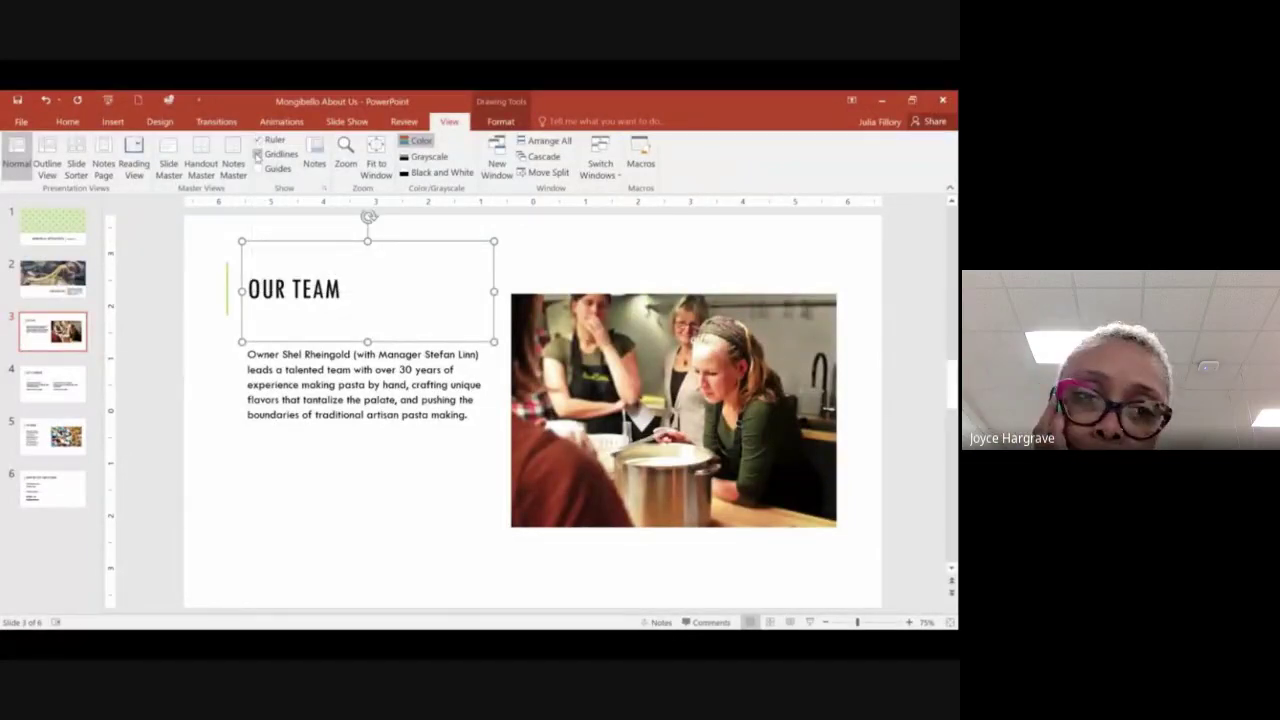
{"action": "left_click", "coordinate": [256, 155]}
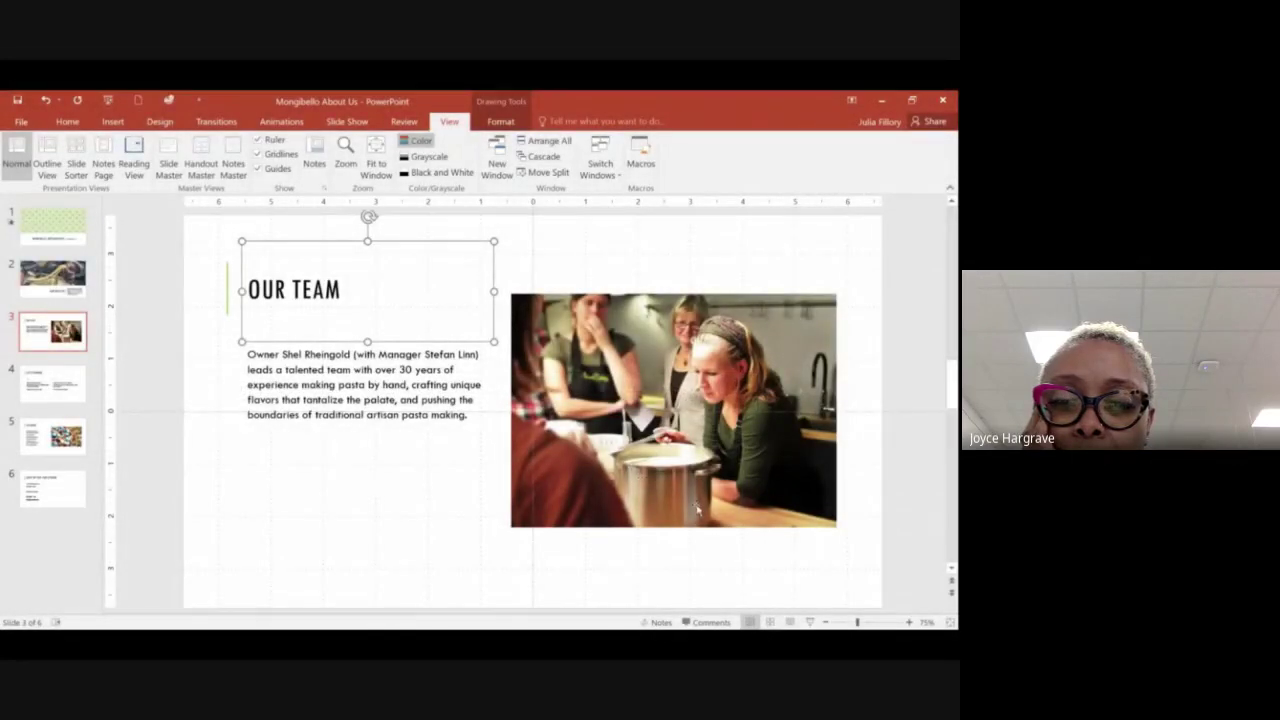
{"action": "mouse_move", "coordinate": [857, 622]}
{"action": "left_mouse_down"}
{"action": "mouse_move", "coordinate": [840, 622]}
{"action": "mouse_move", "coordinate": [866, 622]}
{"action": "left_mouse_up"}
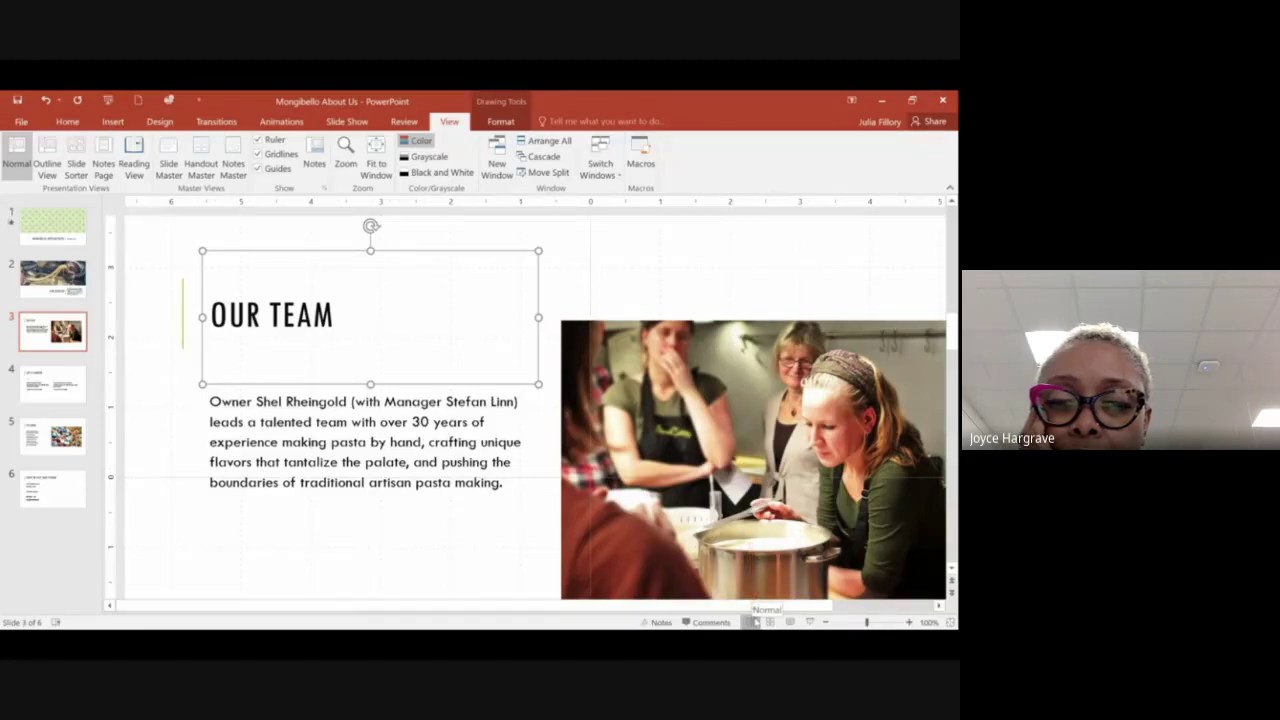
Step: Try Slide Sorter and Reading View, then start the slide show and end it with Esc
{"action": "left_click", "coordinate": [769, 622]}
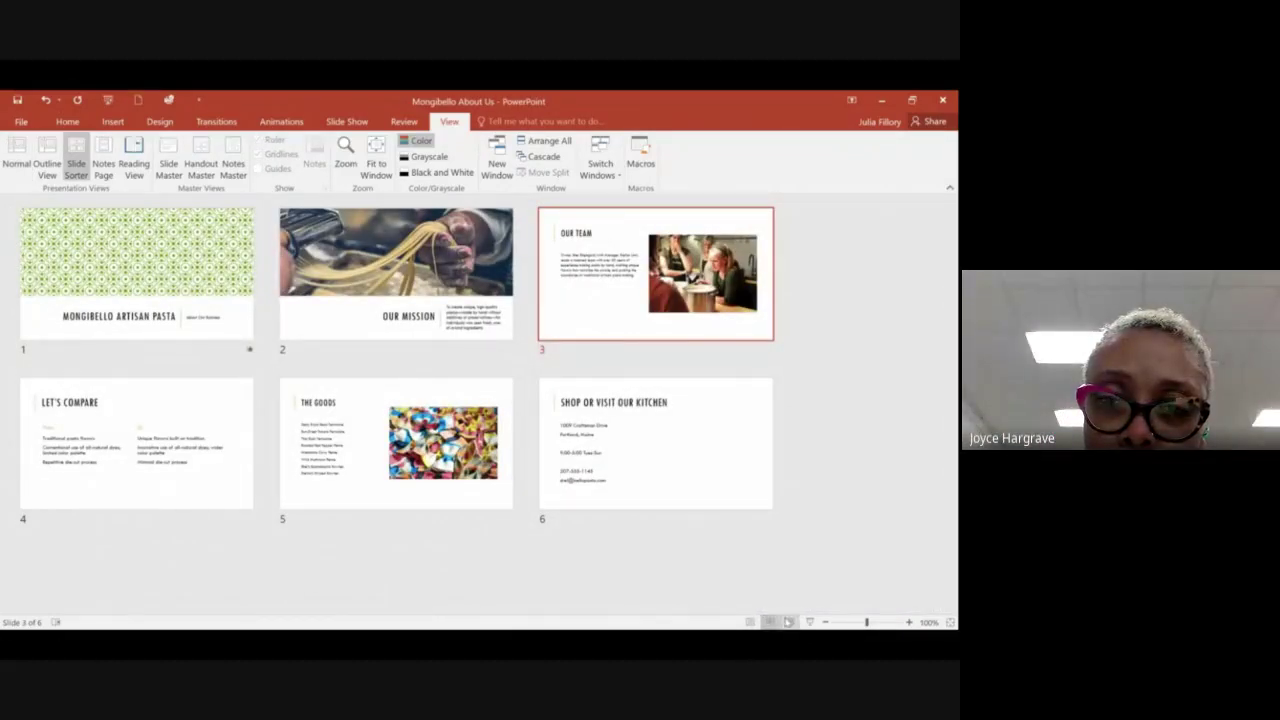
{"action": "left_click", "coordinate": [788, 622]}
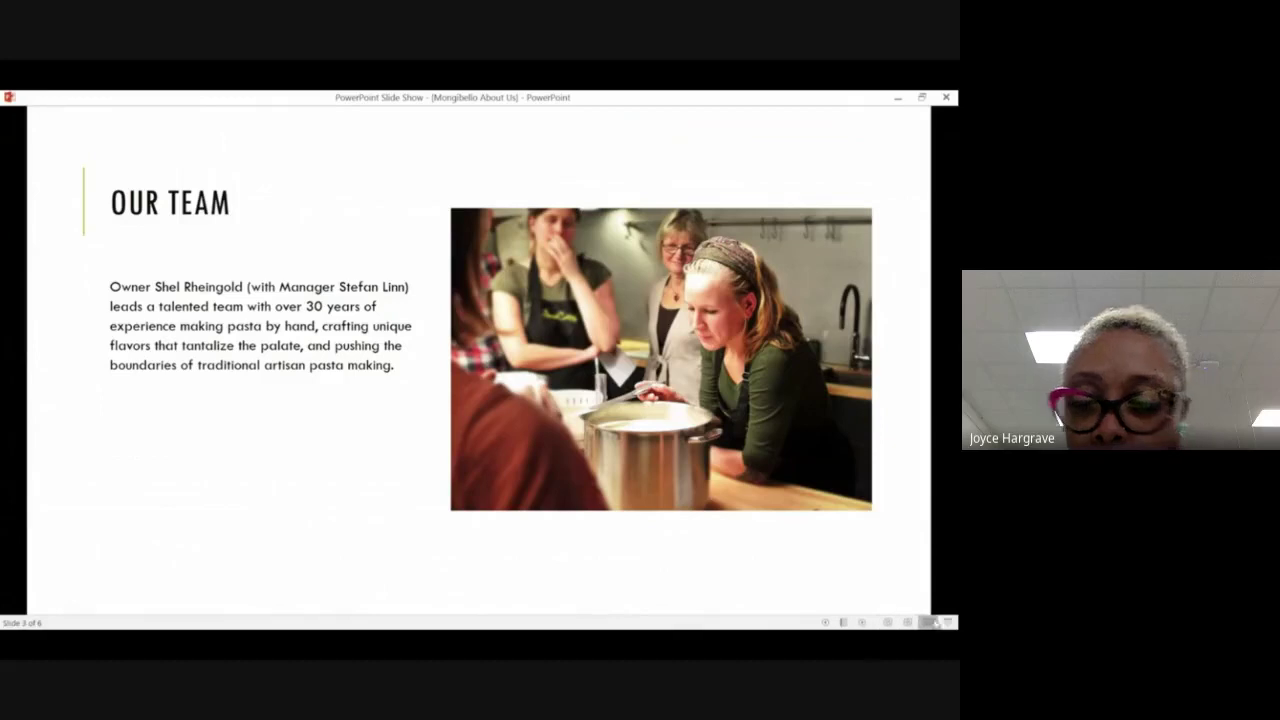
{"action": "left_click", "coordinate": [948, 622]}
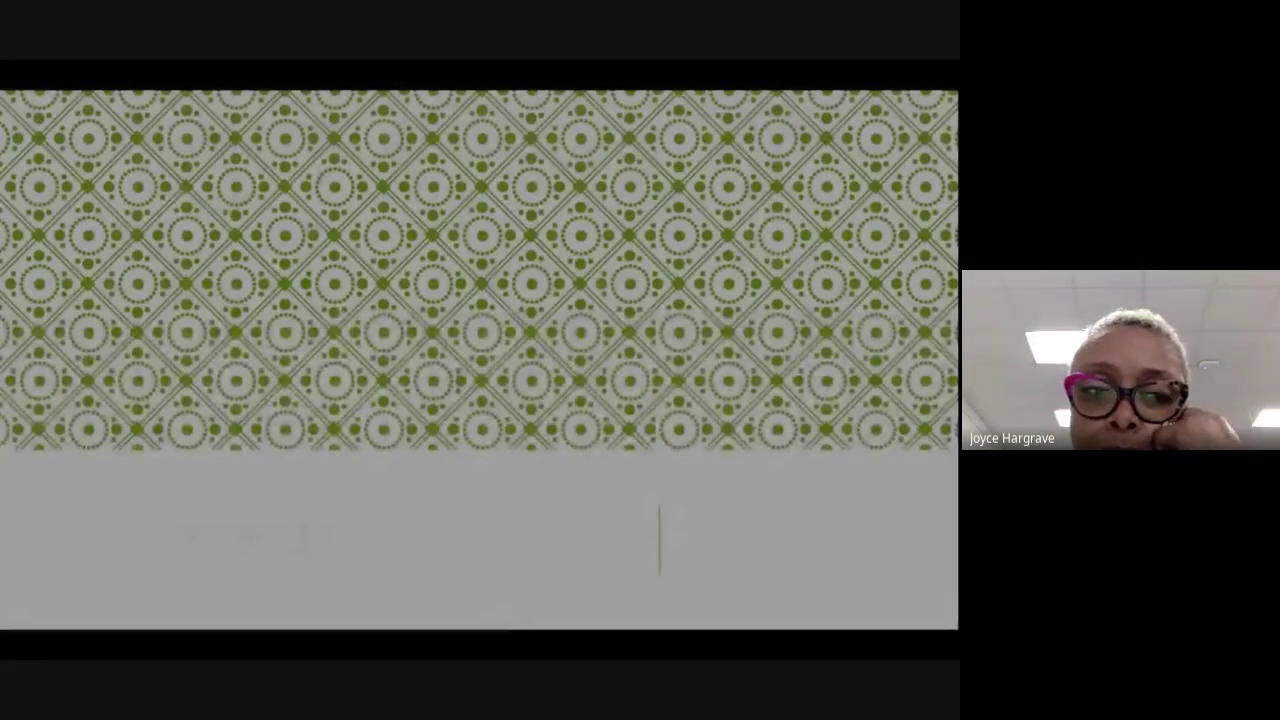
{"action": "key", "text": "Escape"}
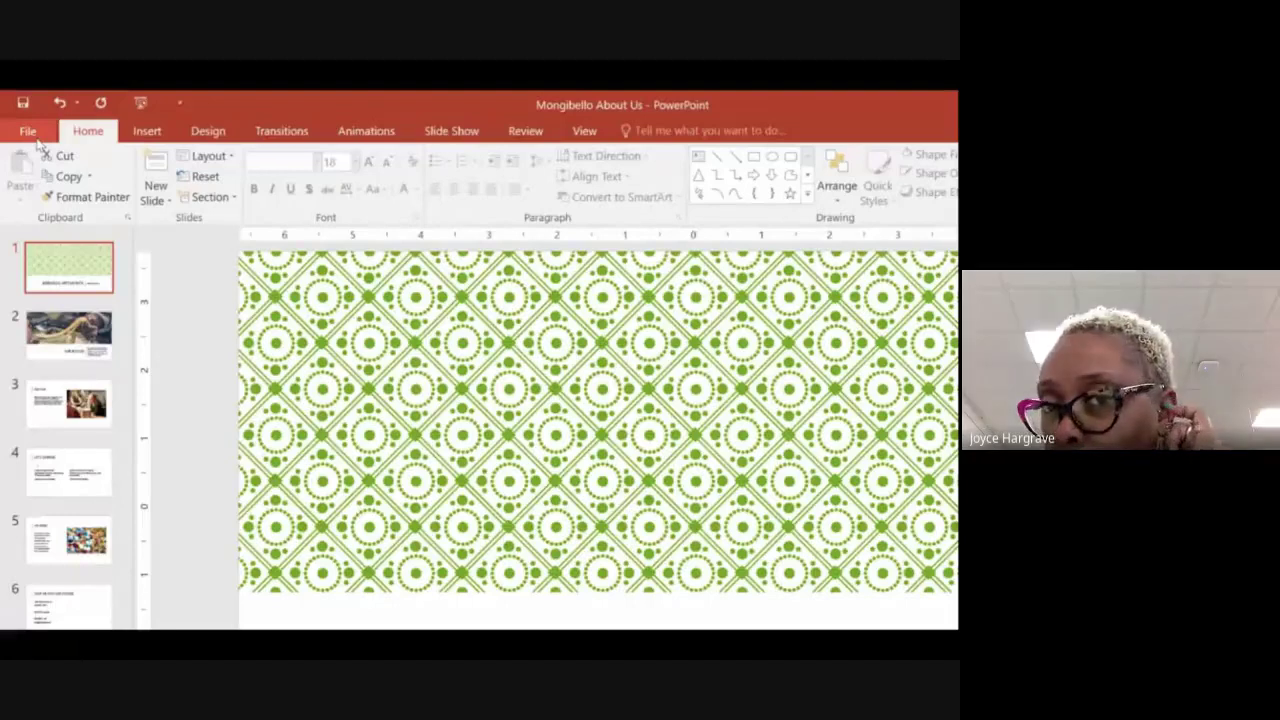
Step: Open the File backstage view and go to its Print page
{"action": "left_click", "coordinate": [33, 136]}
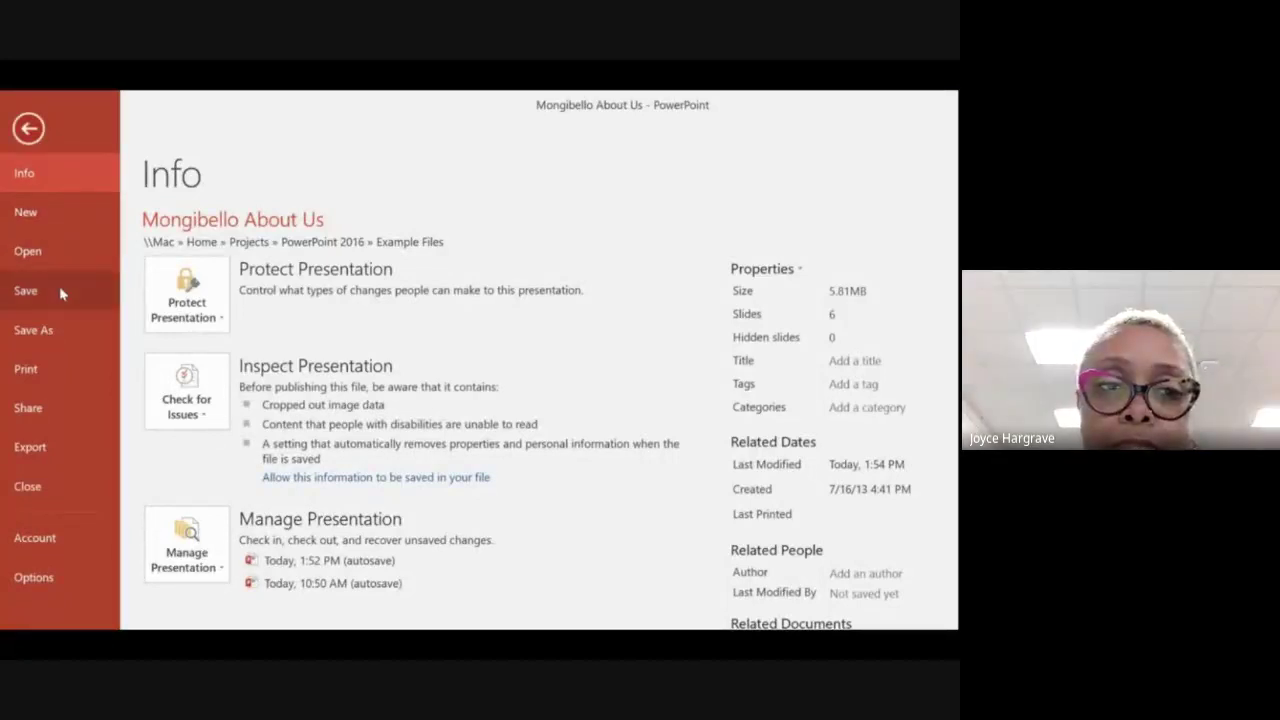
{"action": "left_click", "coordinate": [73, 371]}
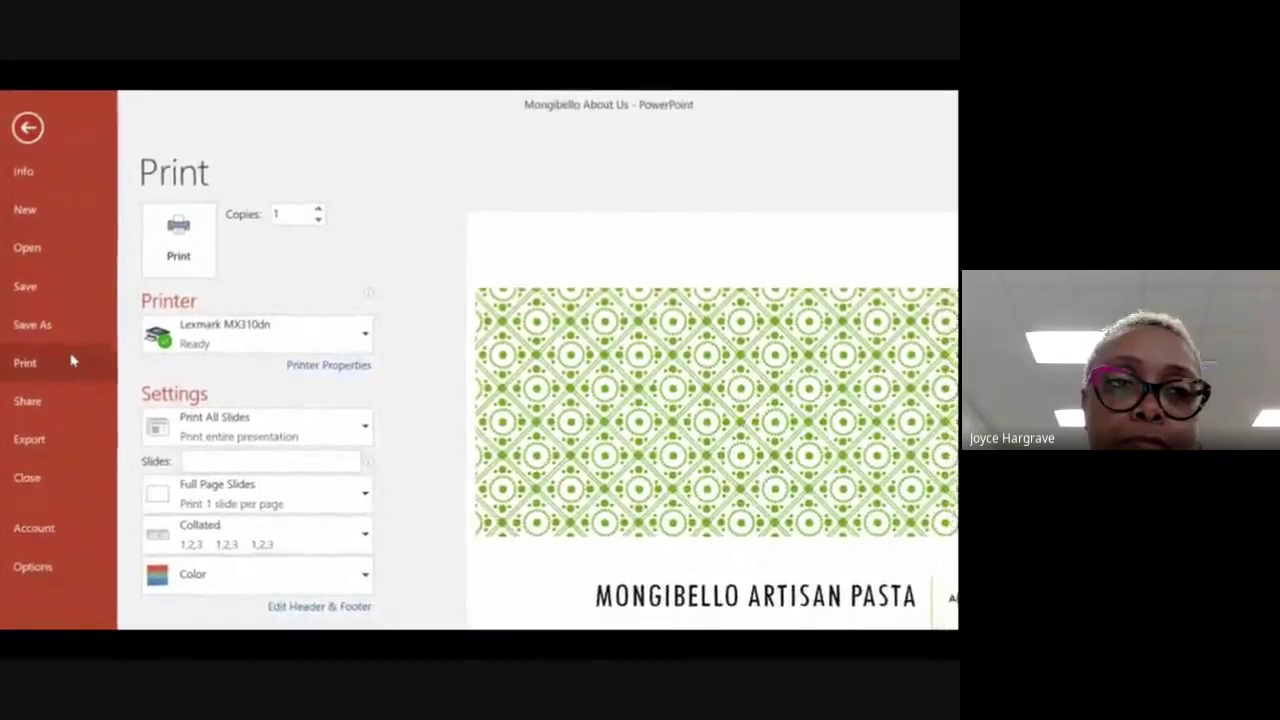
Step: Leave the print view with the Back arrow and return to editing the slides
{"action": "left_click", "coordinate": [26, 125]}
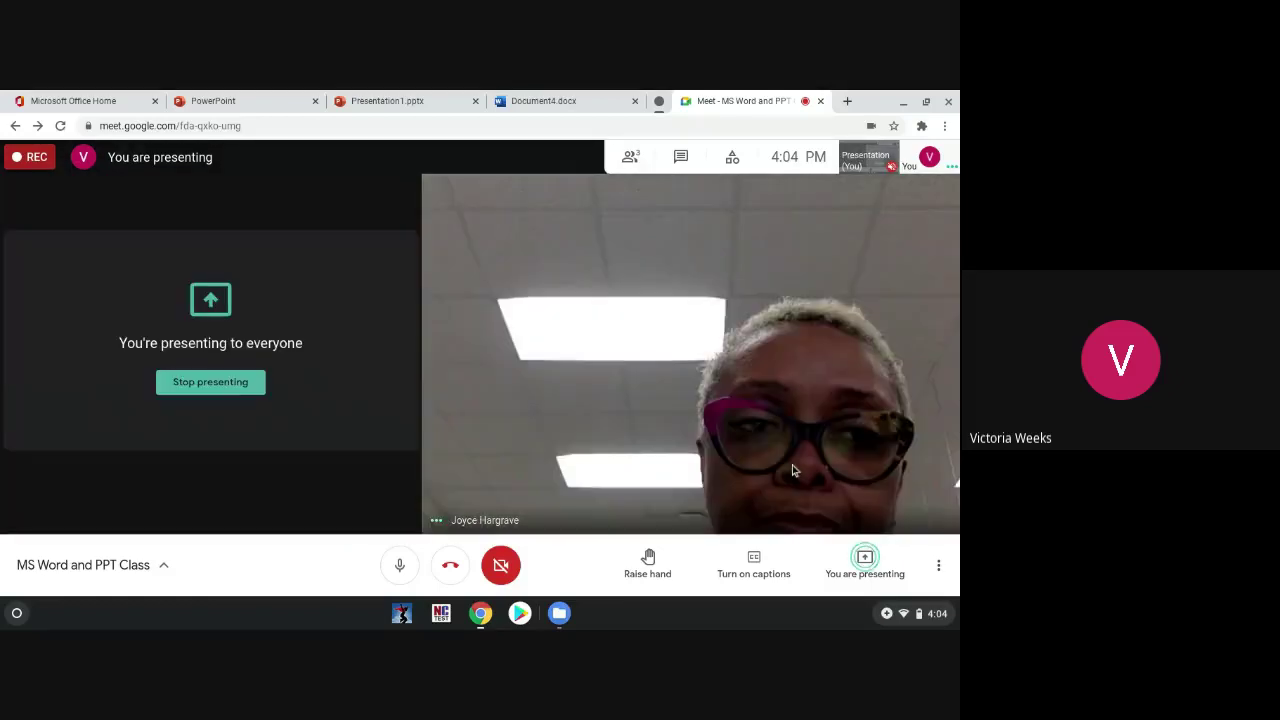
Step: Switch to the Presentation1.pptx tab showing PowerPoint Online
{"action": "left_click", "coordinate": [386, 98]}
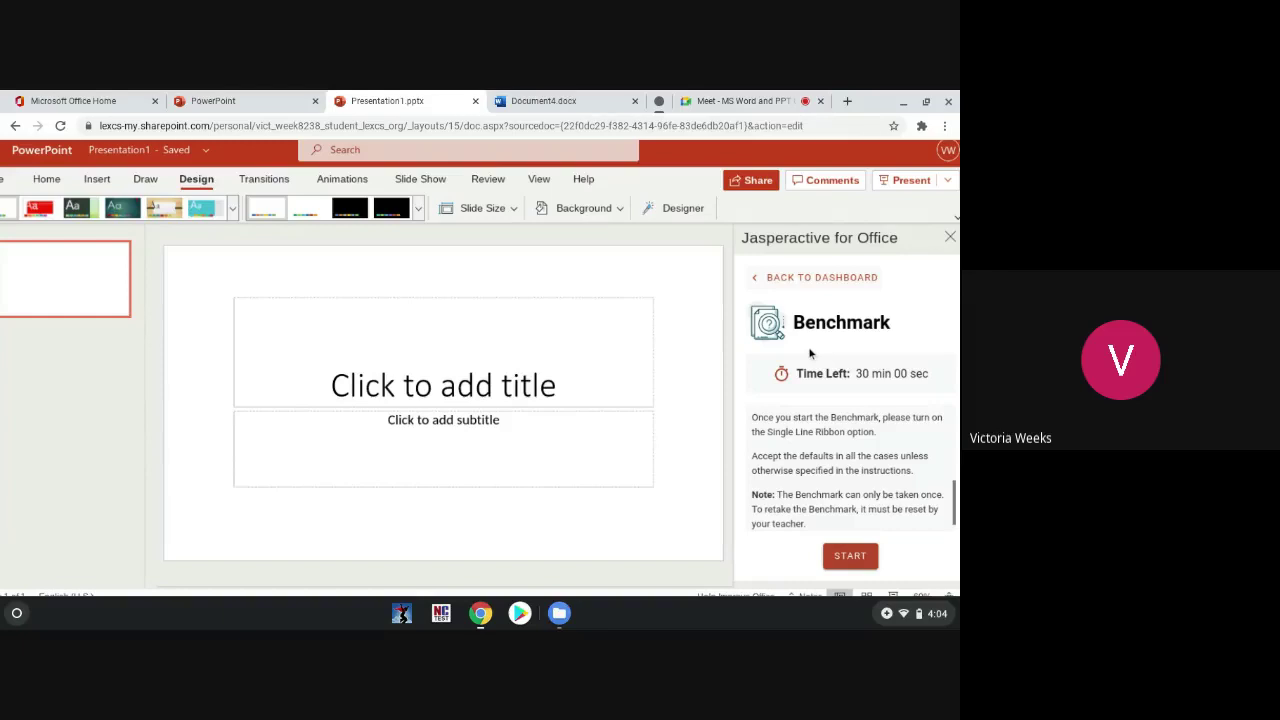
Step: Scroll up and back down over the blank Presentation1 title slide
{"action": "scroll", "coordinate": [810, 353], "scroll_direction": "up", "scroll_amount": 2}
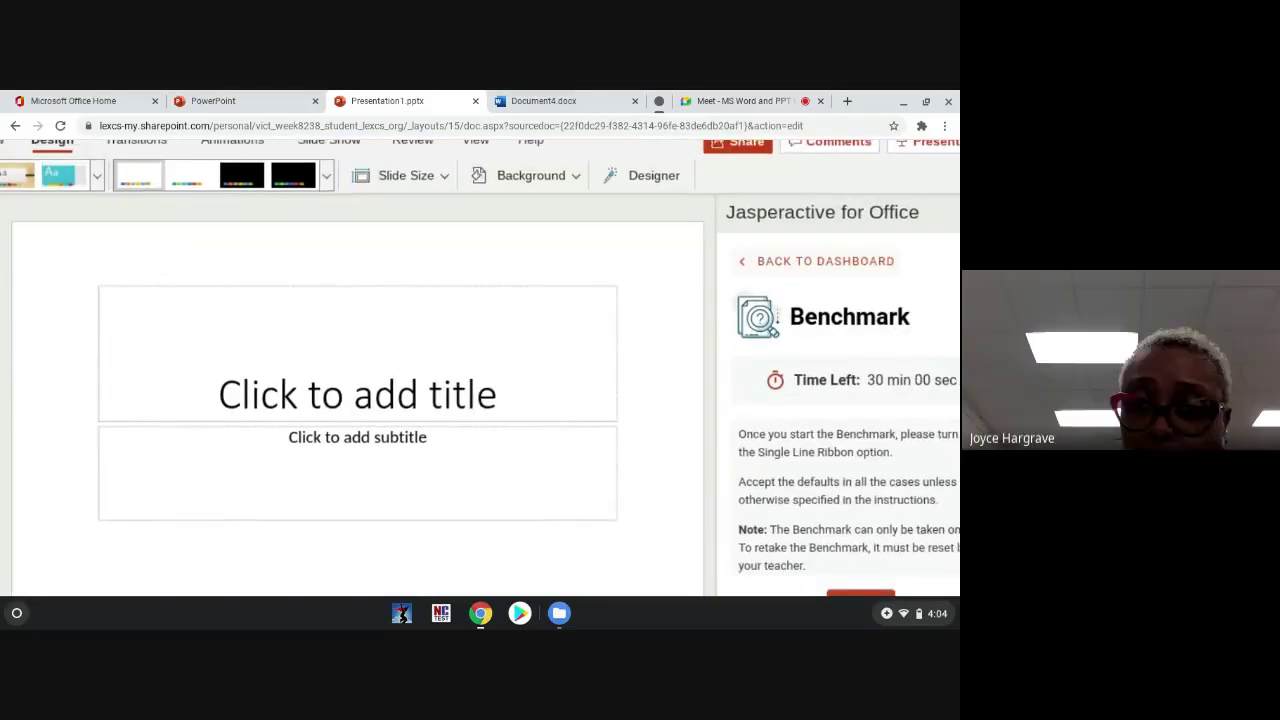
{"action": "scroll", "coordinate": [733, 463], "scroll_direction": "up", "scroll_amount": 2}
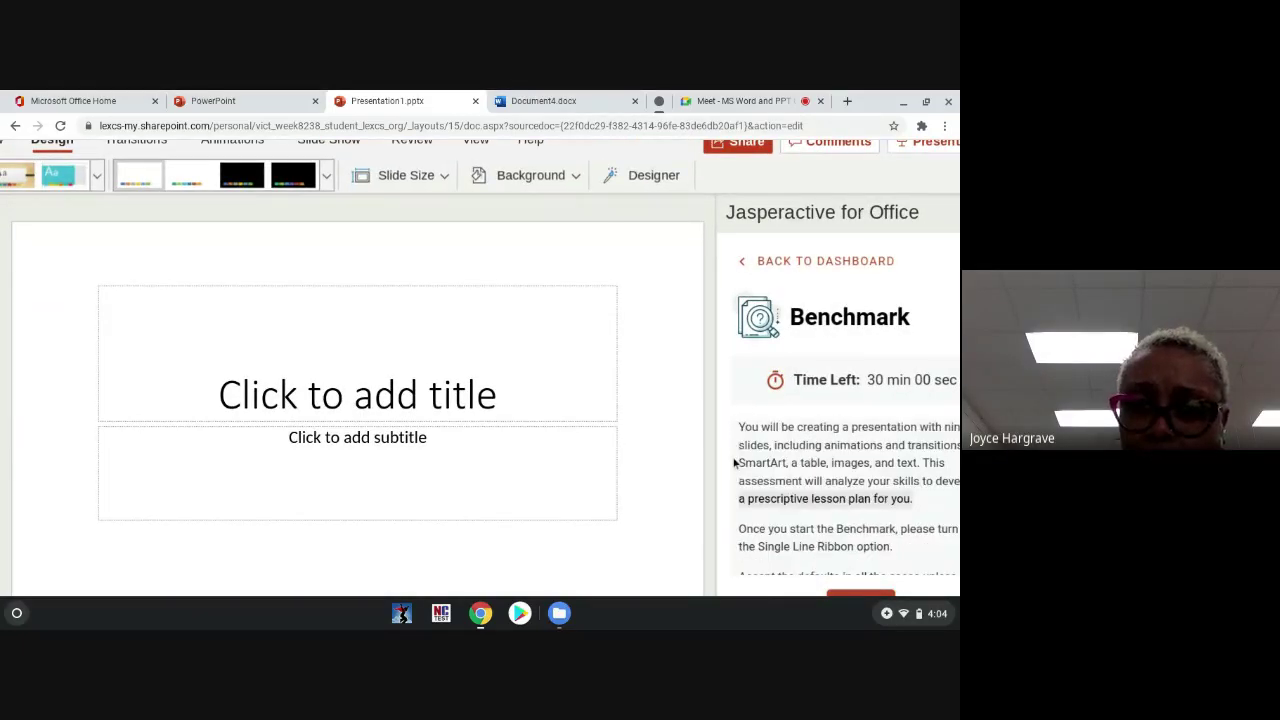
{"action": "scroll", "coordinate": [733, 463], "scroll_direction": "down", "scroll_amount": 2}
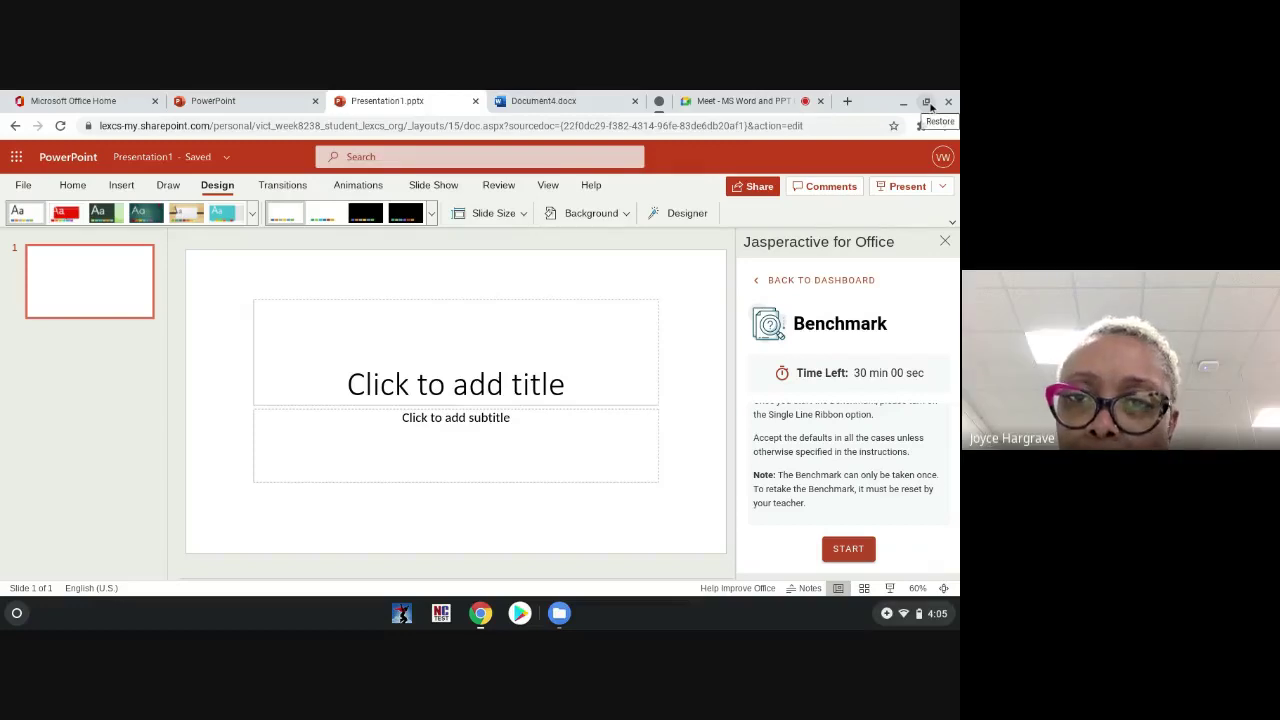
Step: Un-maximise the browser window, then maximise it again to fill the screen
{"action": "left_click", "coordinate": [928, 104]}
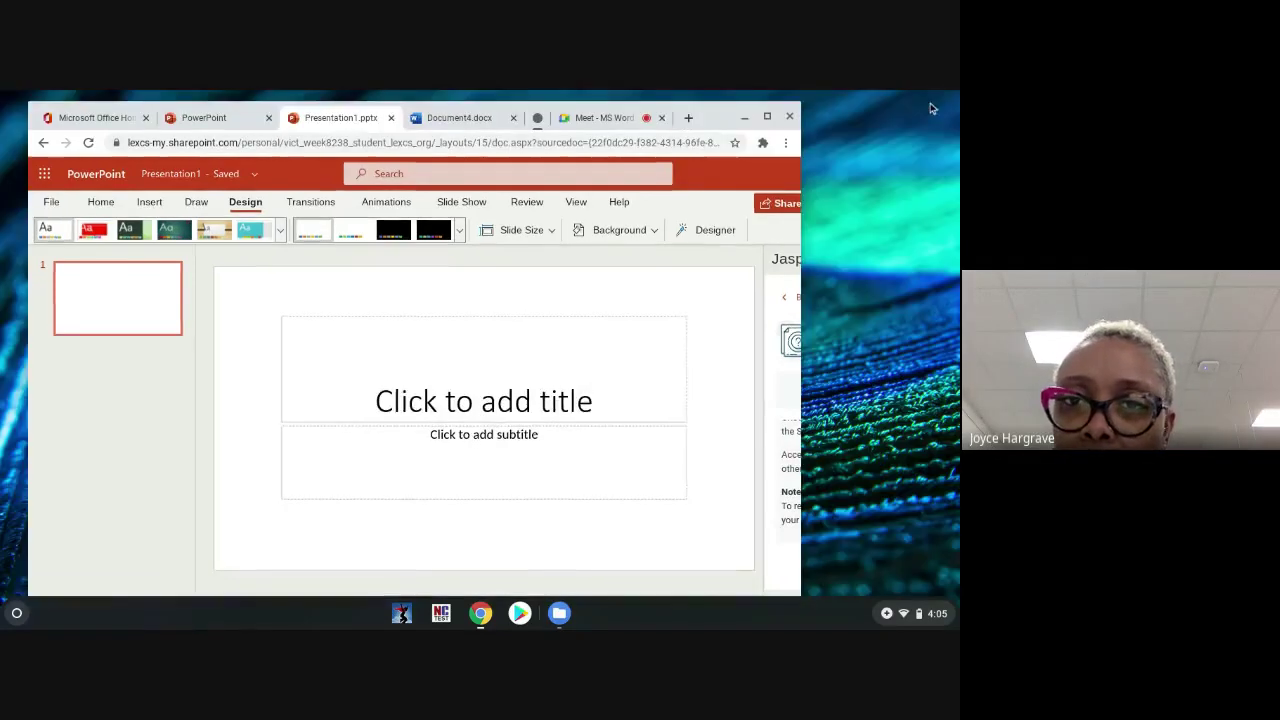
{"action": "left_click", "coordinate": [776, 120]}
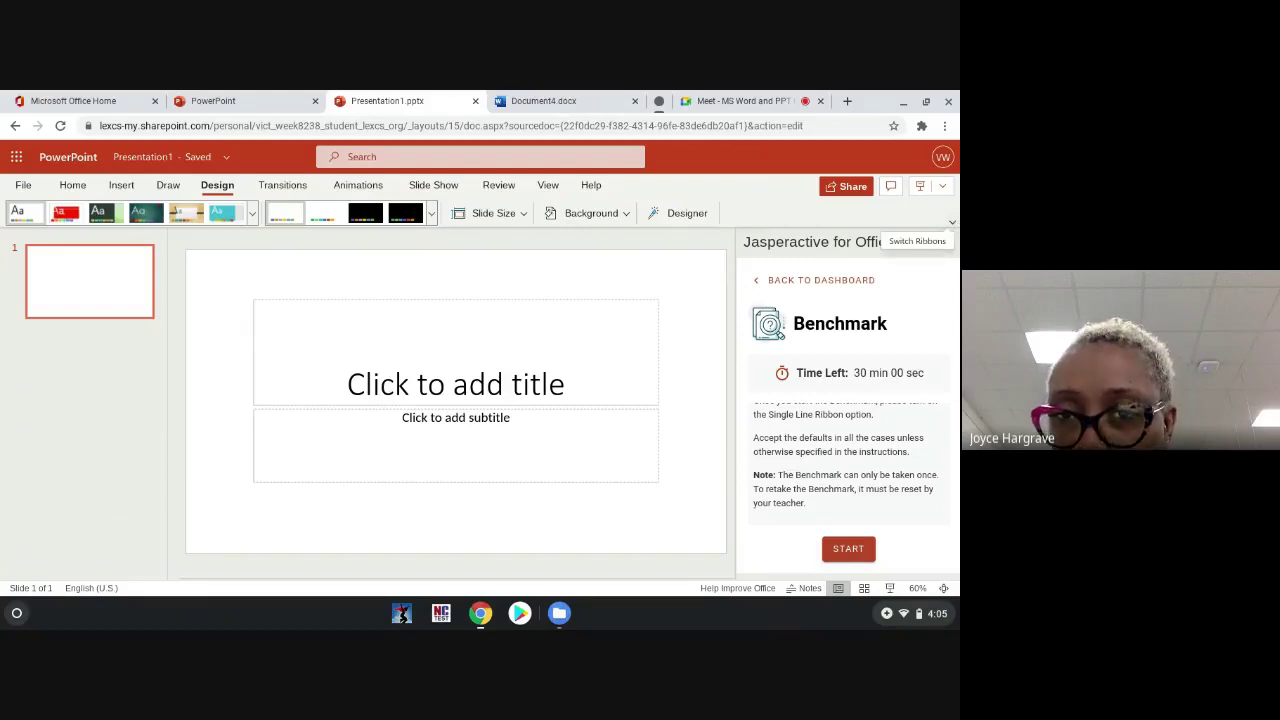
{"action": "left_click", "coordinate": [952, 222]}
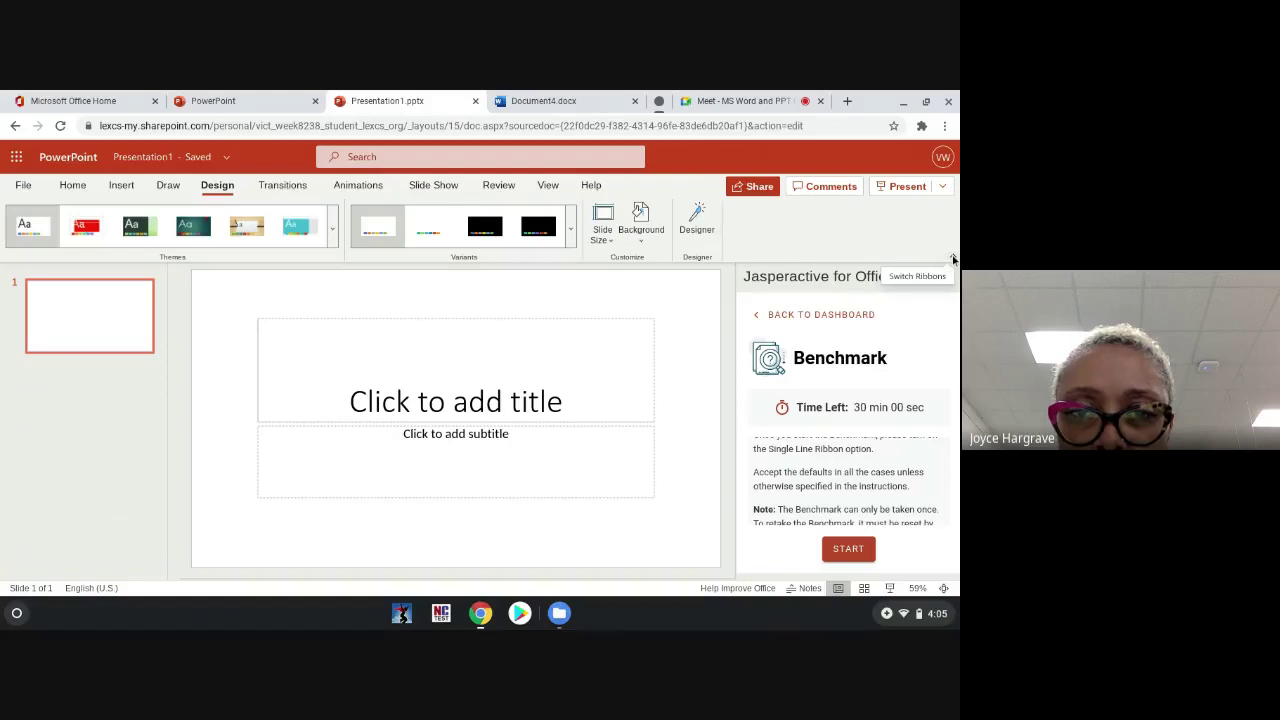
{"action": "left_click", "coordinate": [952, 255]}
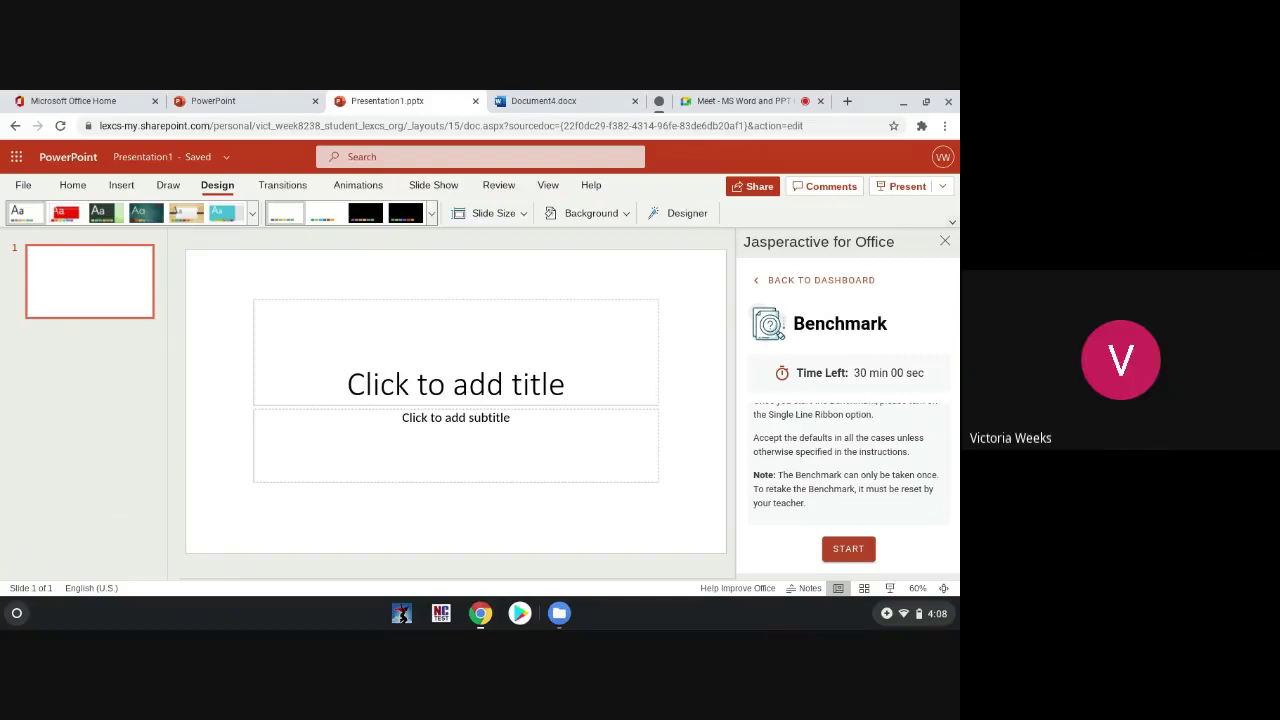
{"action": "left_click", "coordinate": [945, 240]}
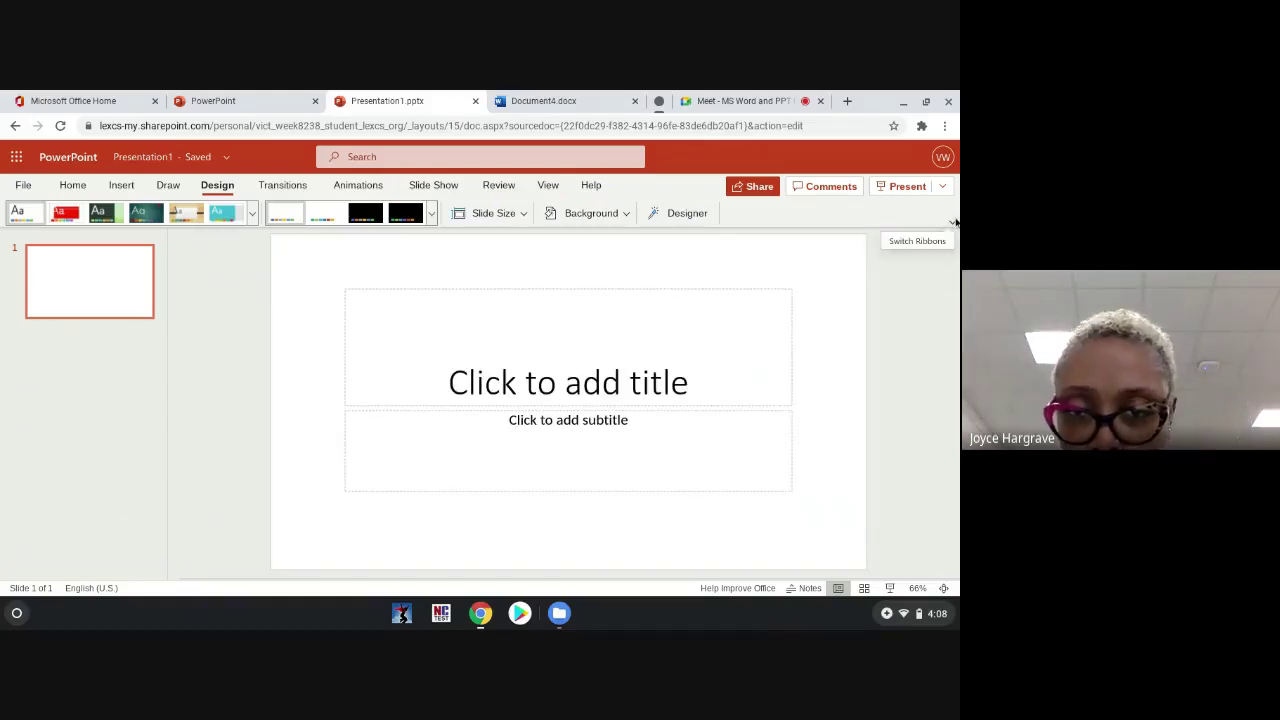
{"action": "left_click", "coordinate": [955, 222]}
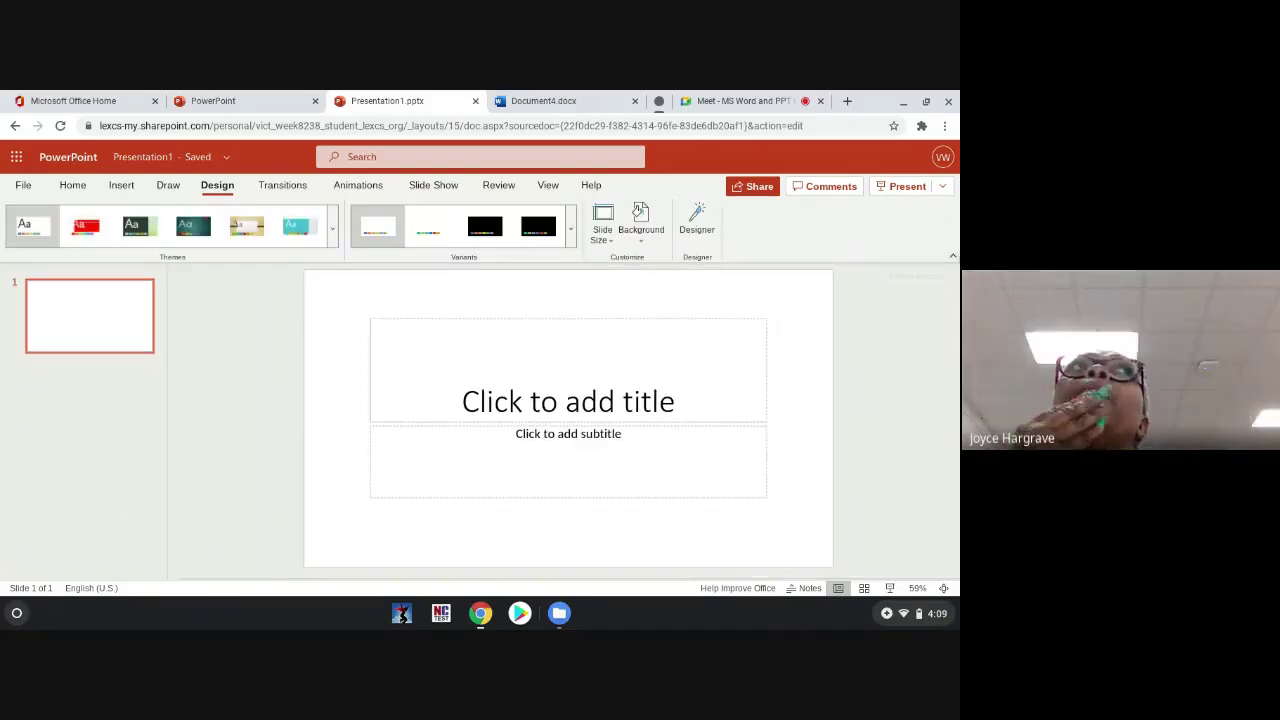
{"action": "left_click", "coordinate": [952, 256]}
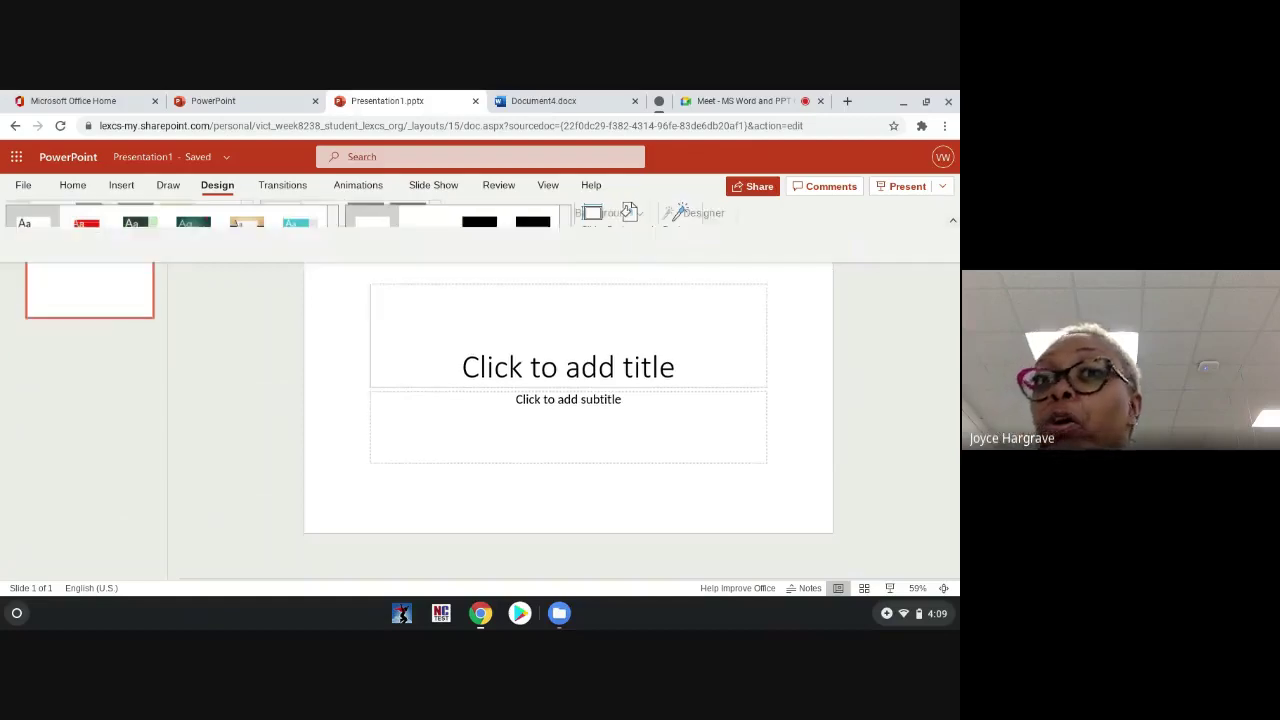